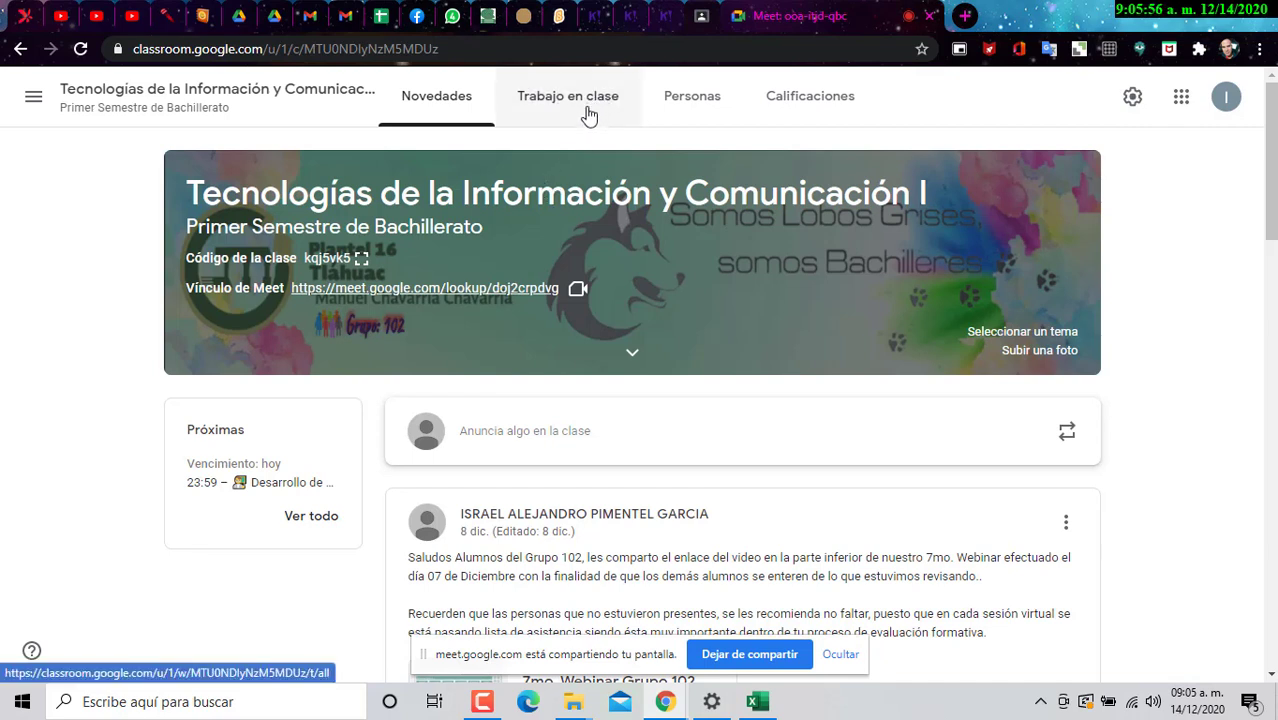
Step: Open the class's coursework list and expand the Semana 4 assignment Cálculos Cotidianos de Perímetros, moving the screen-sharing bar out of the way
click(589, 116)
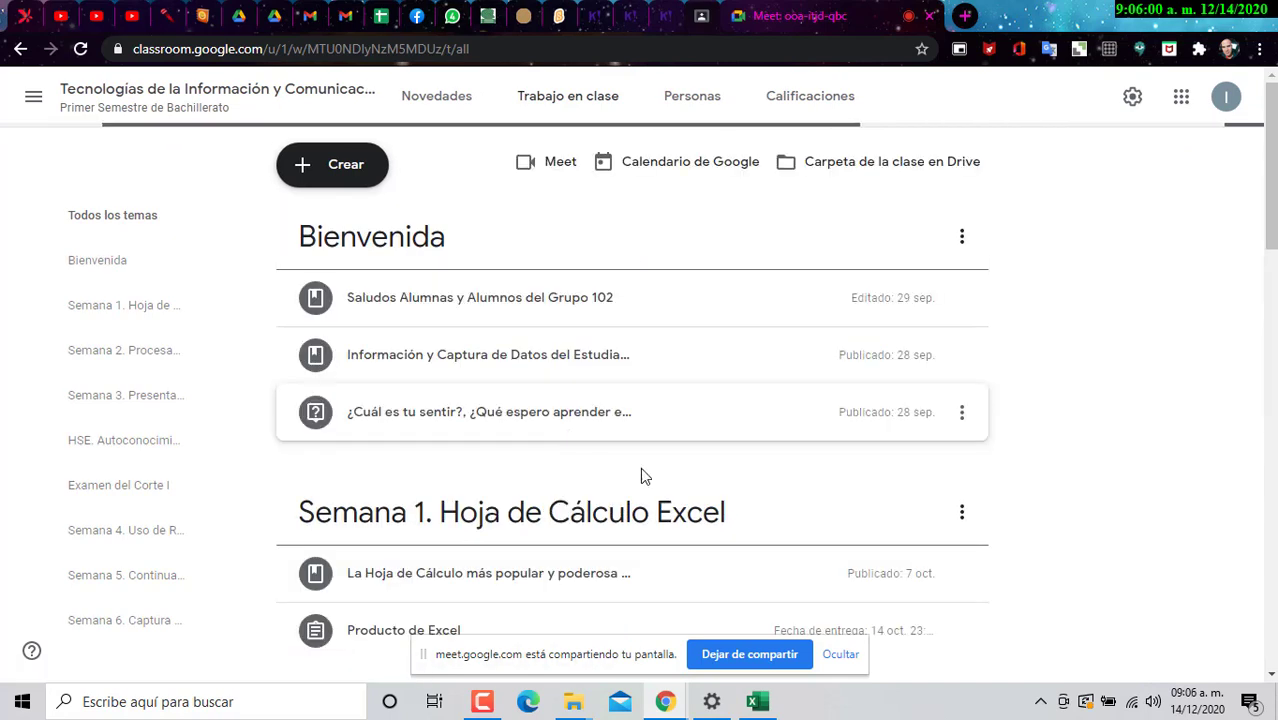
drag(425, 655, 63, 705)
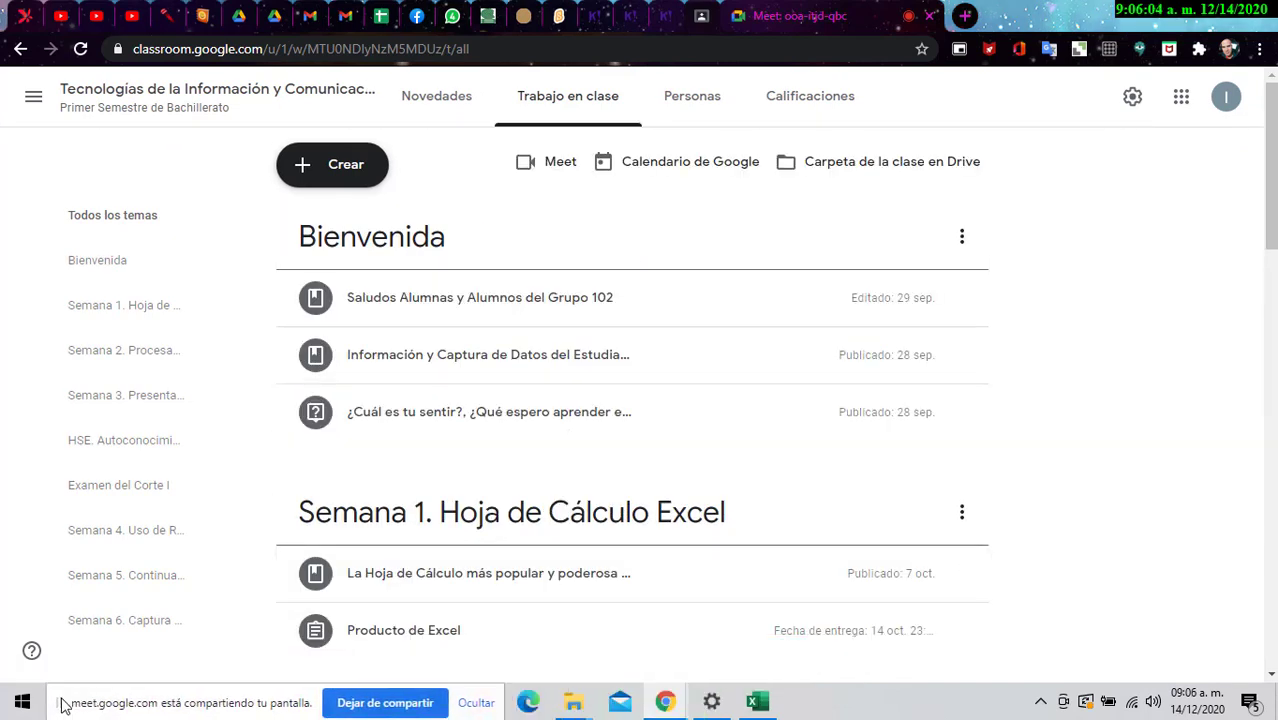
scroll(675, 331, down, 15)
scroll(501, 330, up, 2)
click(956, 393)
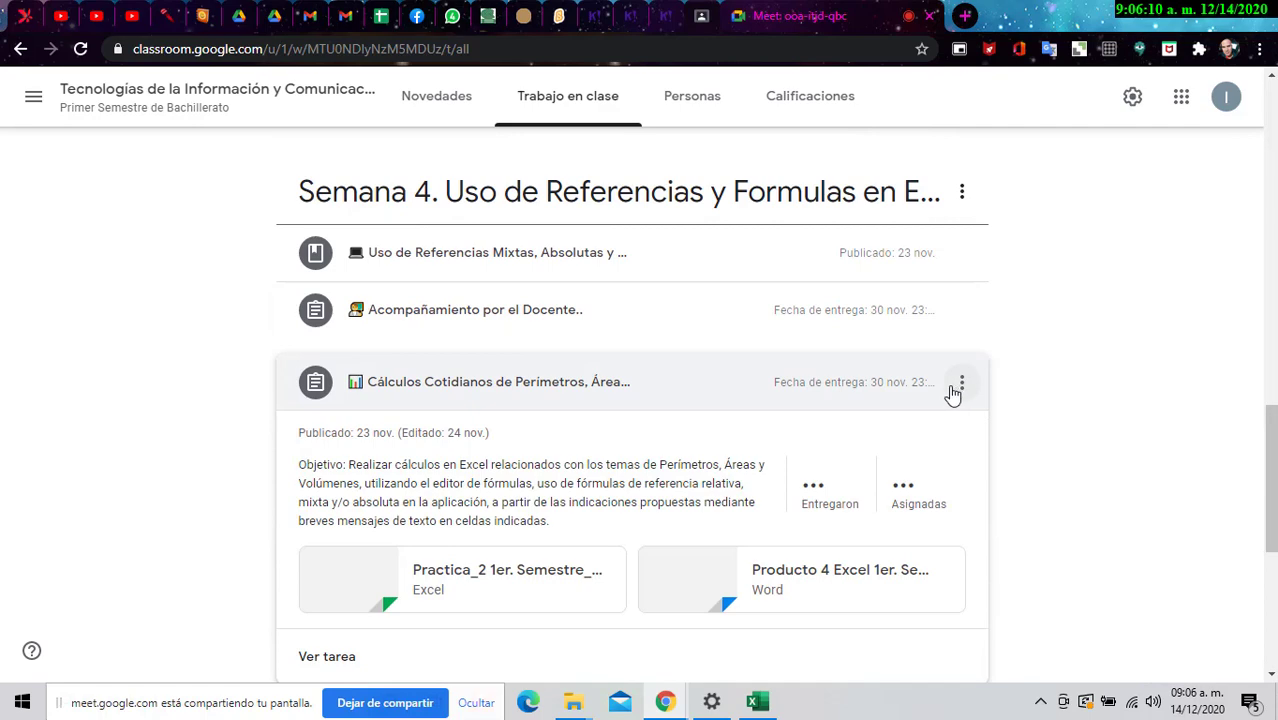
scroll(810, 460, down, 4)
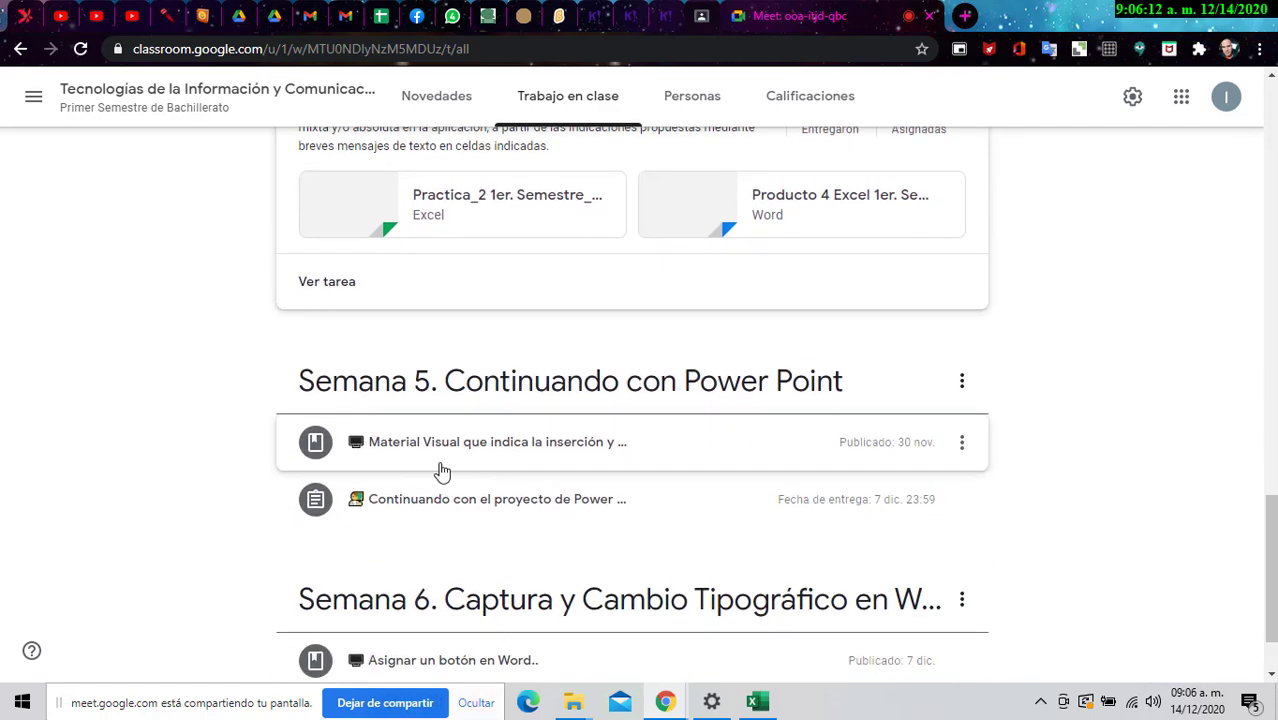
click(400, 505)
scroll(545, 485, up, 3)
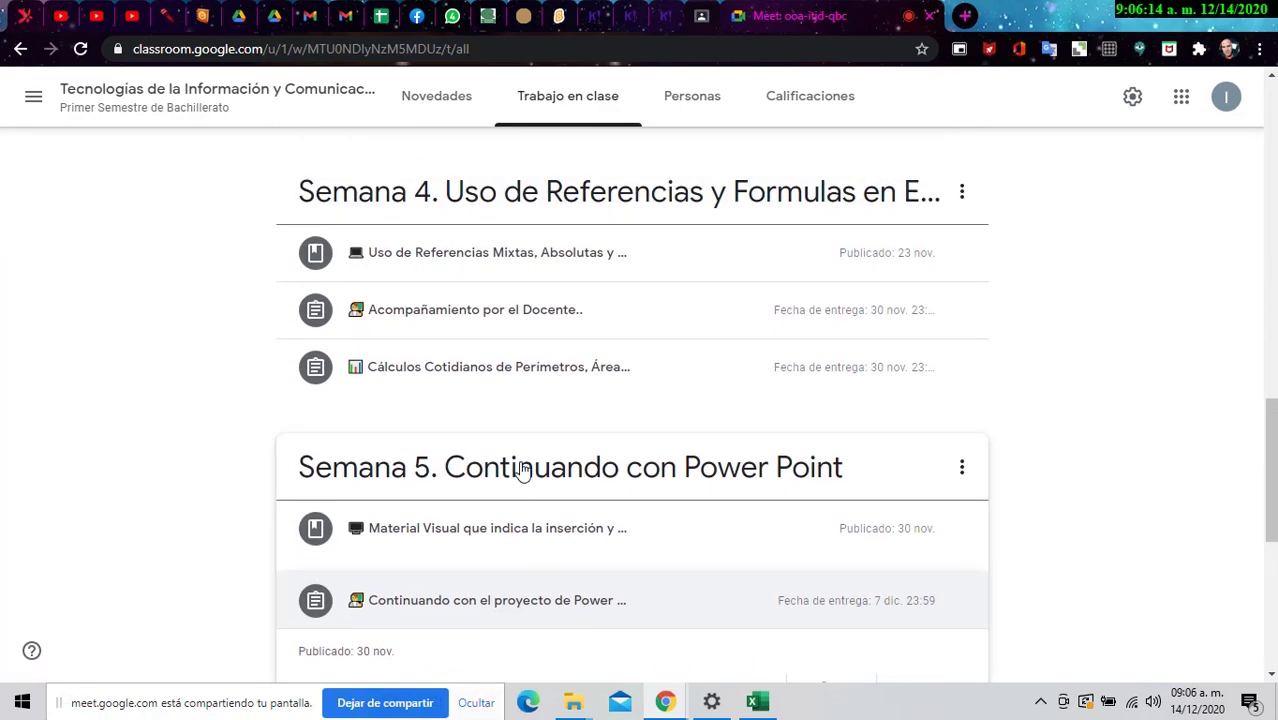
click(490, 385)
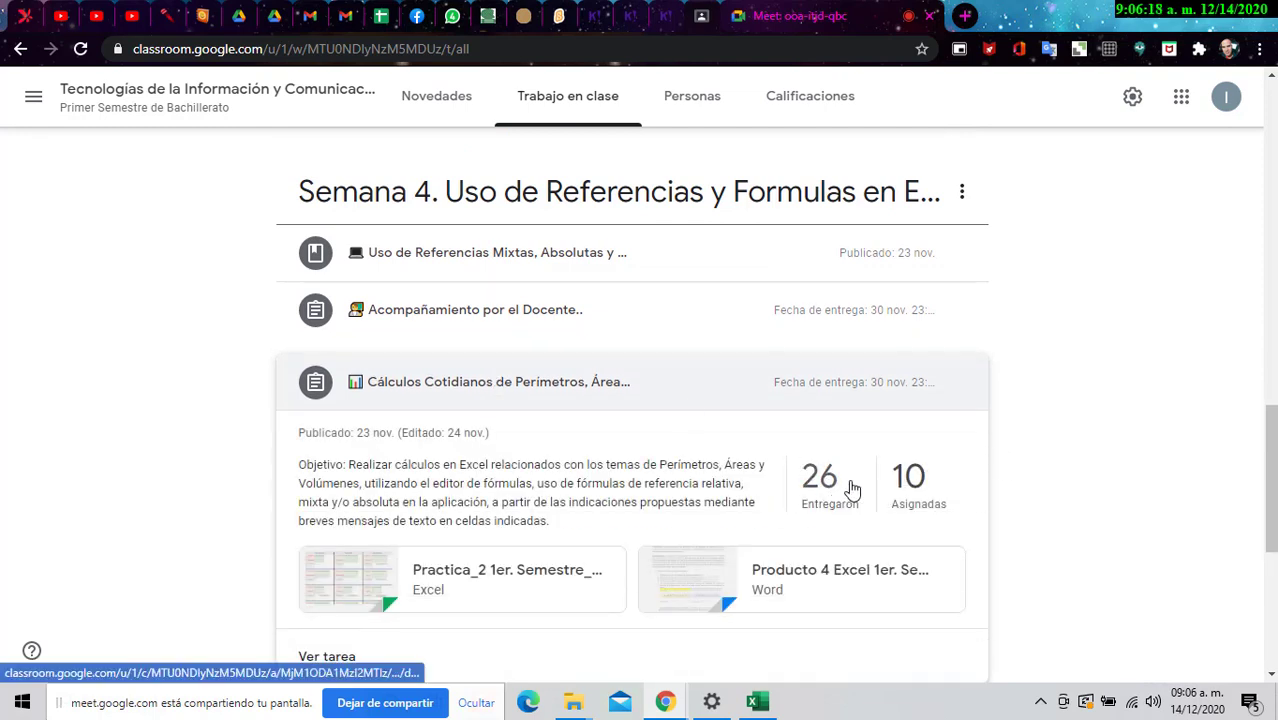
Step: Preview the attached Practica_2 1er. Semestre_2020-B.xlsx workbook, close it, and open the assignment's list of delivered student work
click(379, 575)
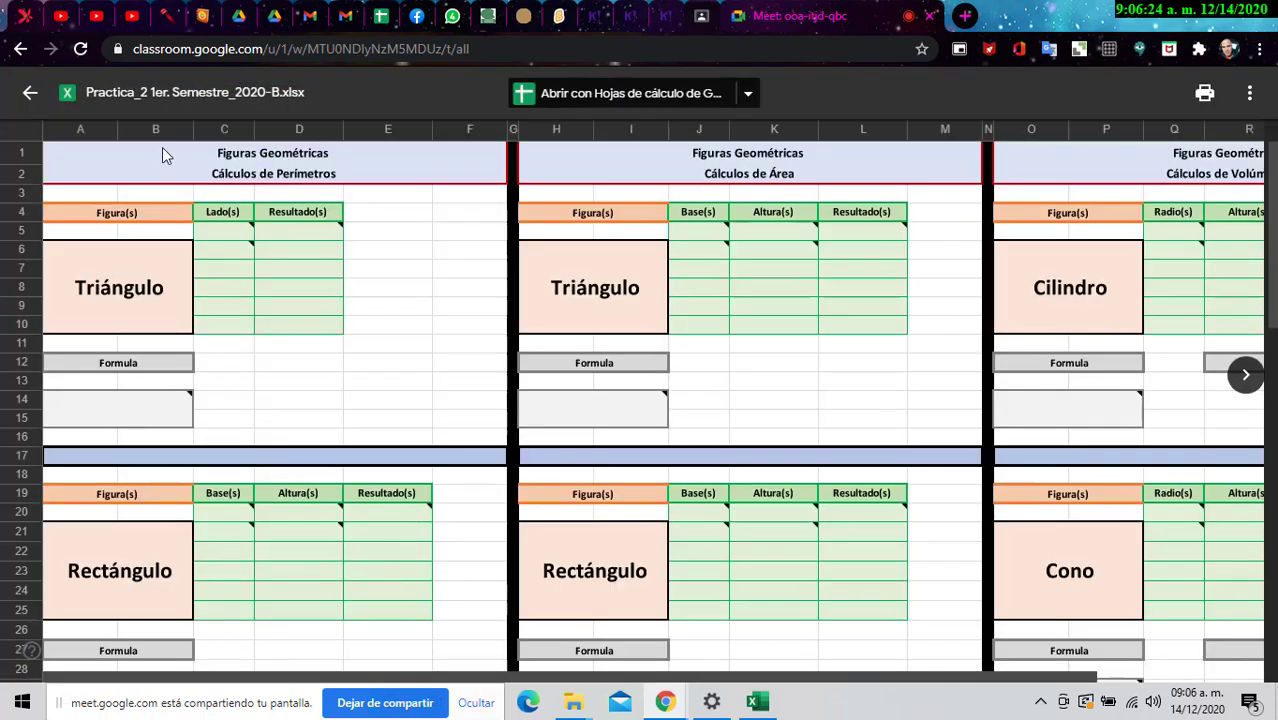
click(30, 95)
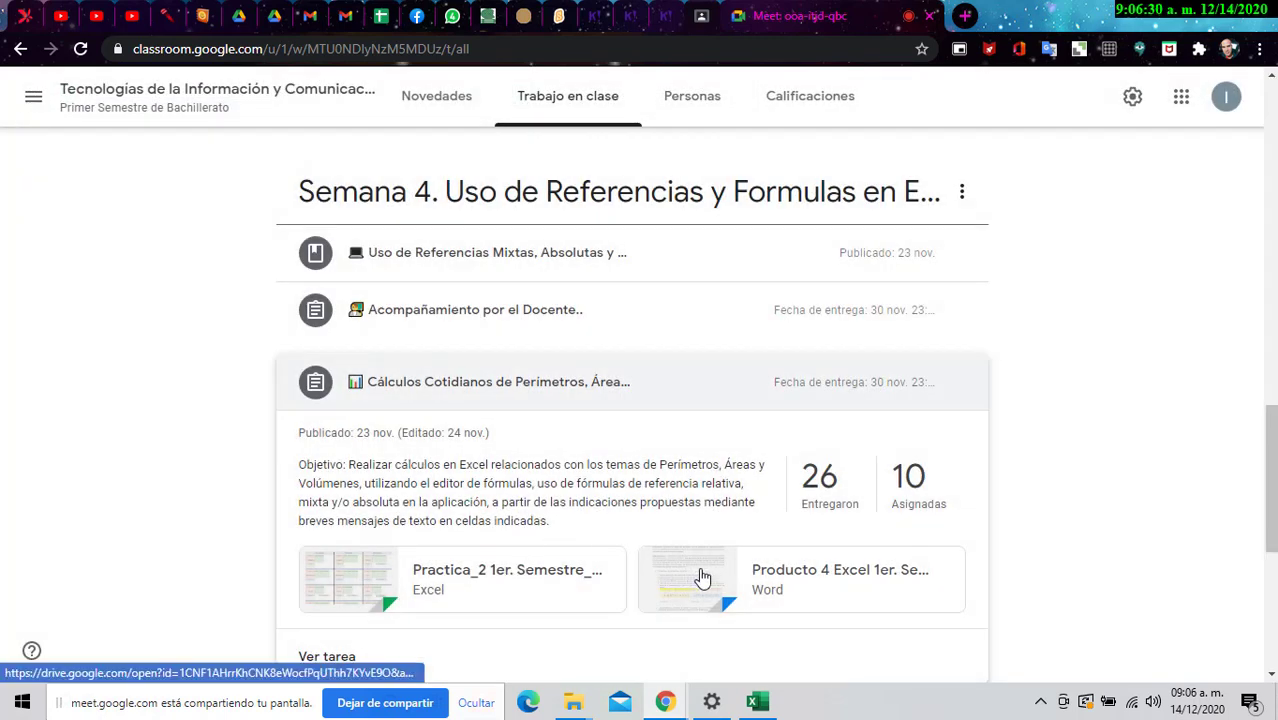
click(812, 480)
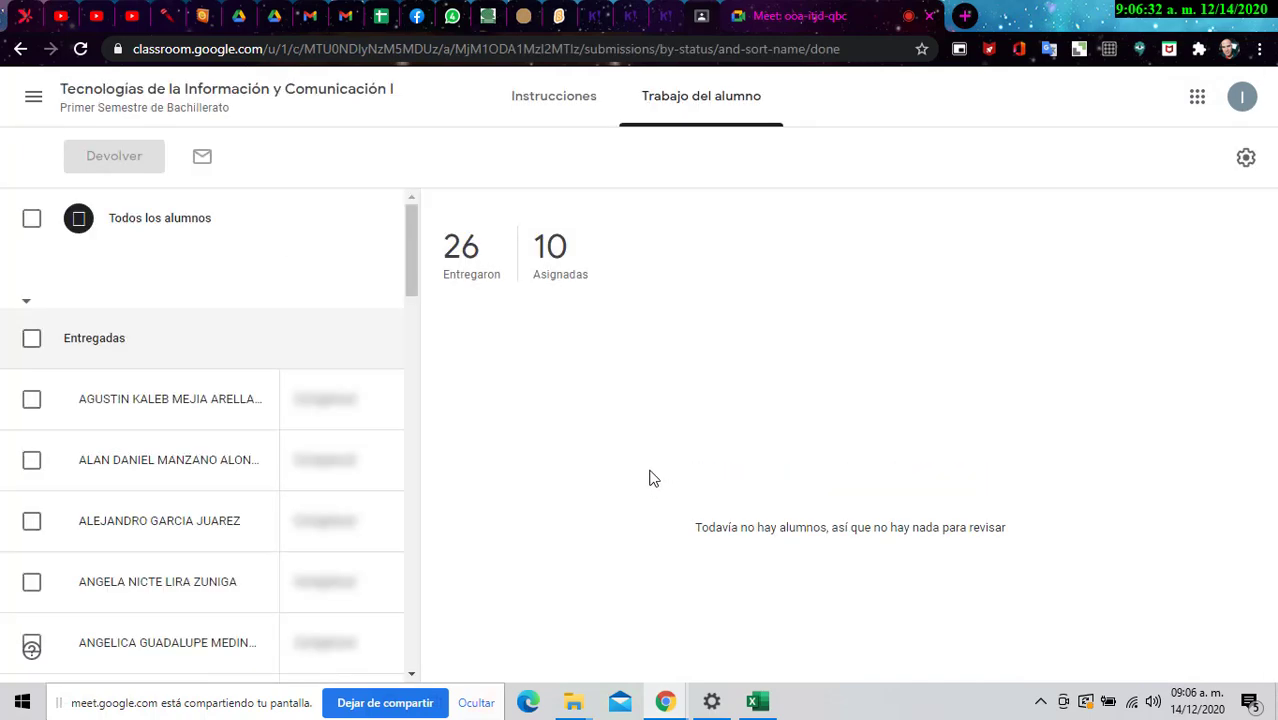
Step: Review the first student's delivery by viewing the Excel file and the photos IMG_20201130_234339_927.jpg and IMG_20201130_234358_043.jpg, and close the viewer
click(226, 407)
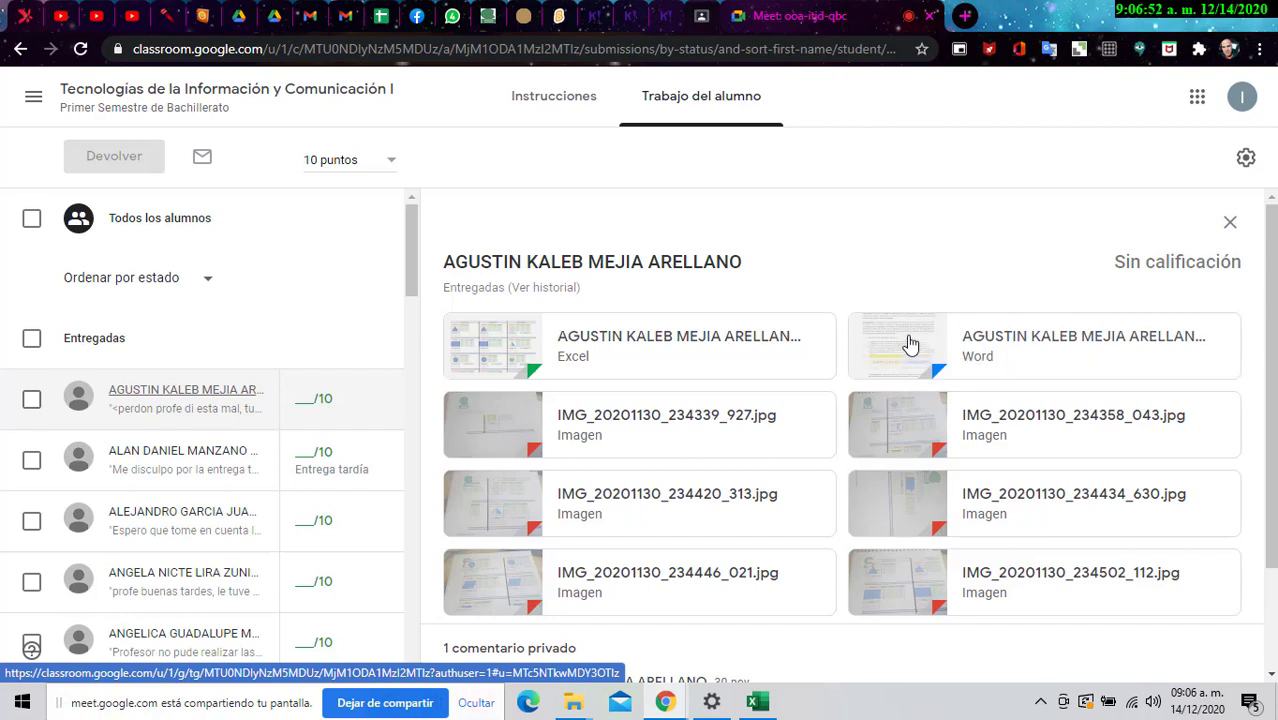
click(515, 341)
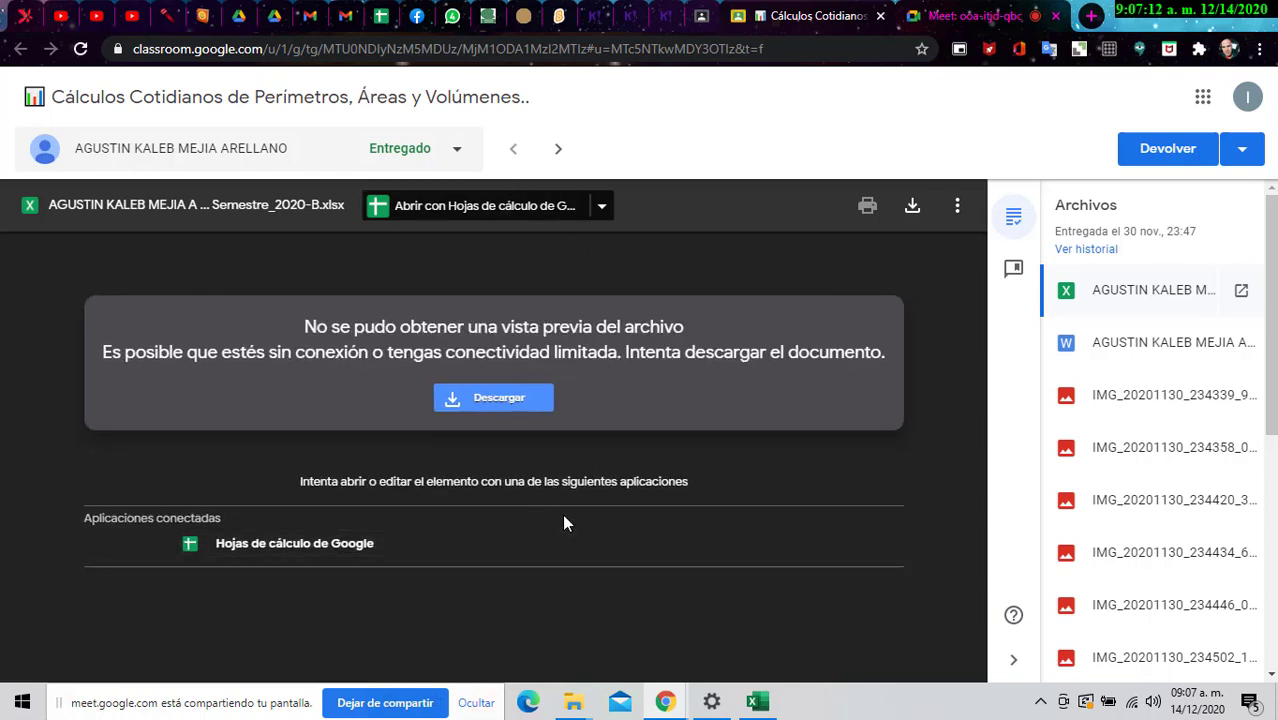
scroll(1150, 380, down, 1)
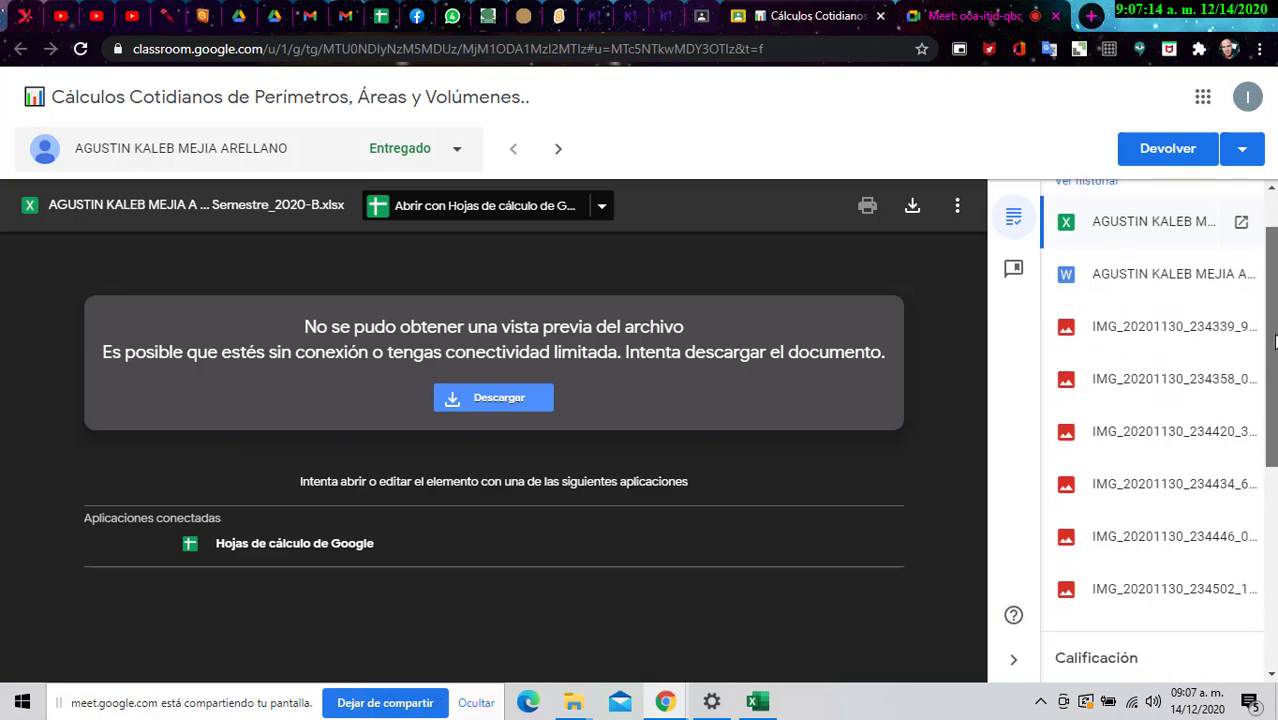
click(1087, 330)
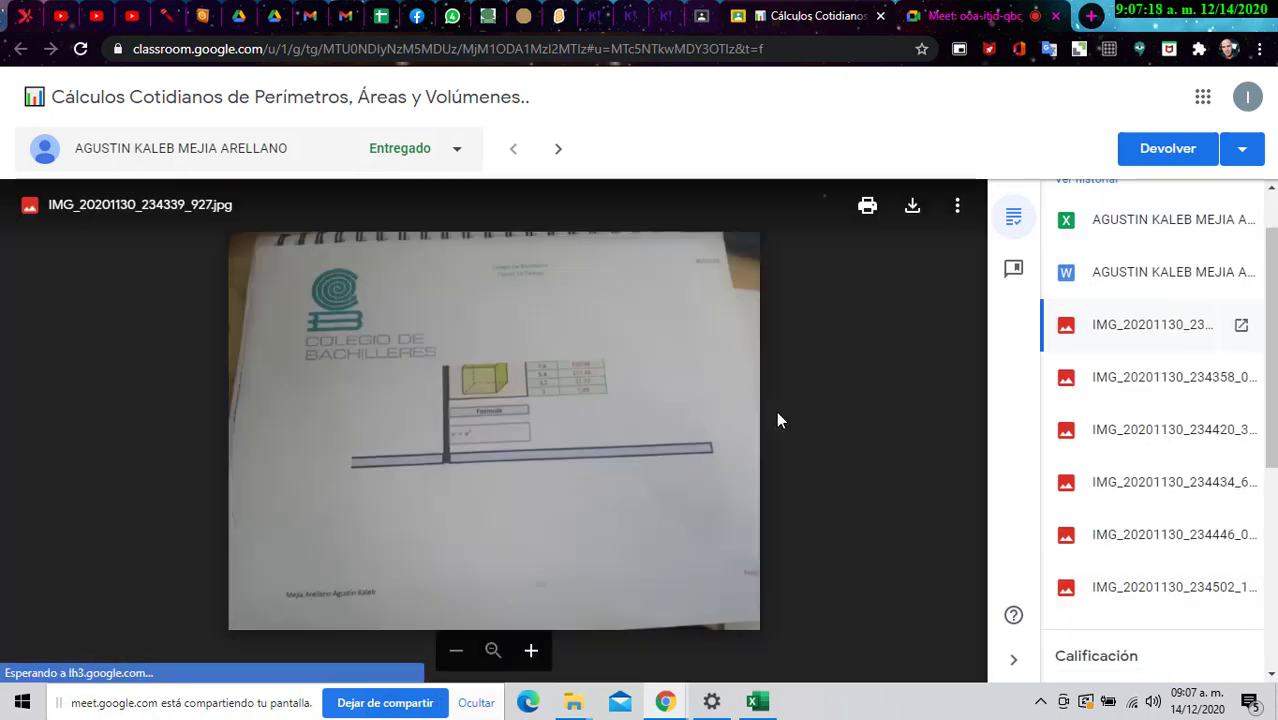
click(1115, 377)
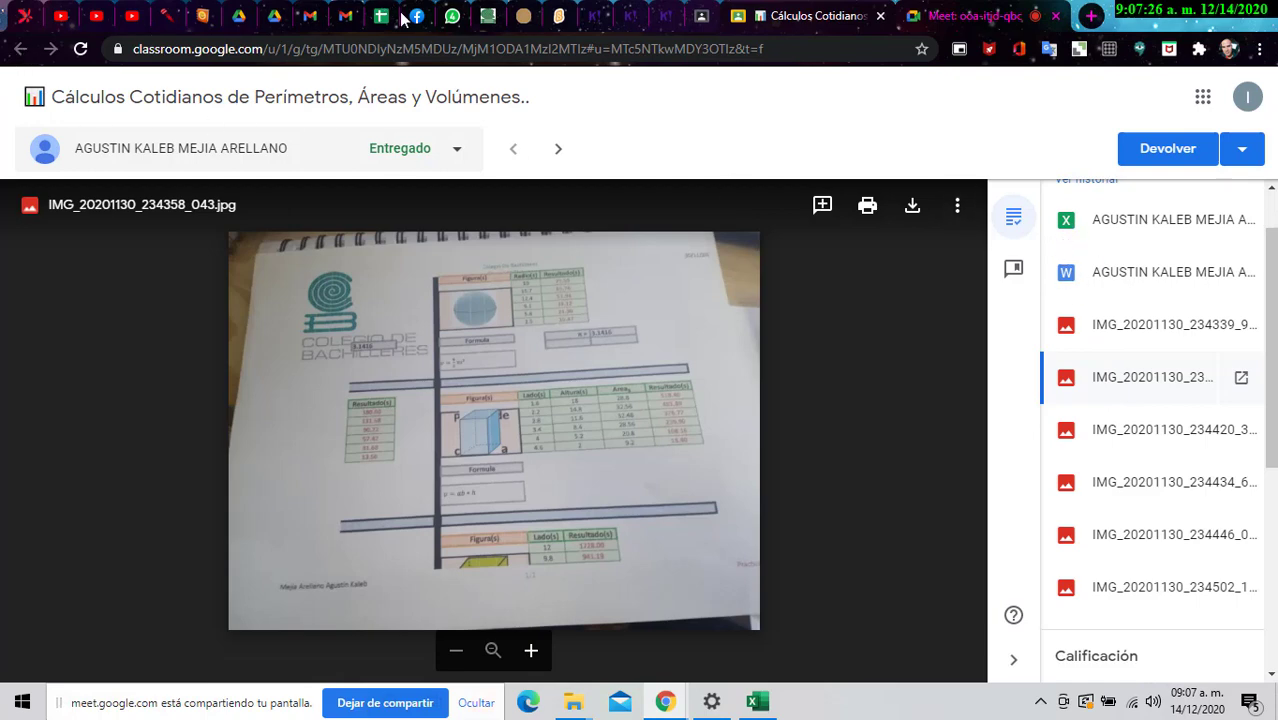
click(880, 16)
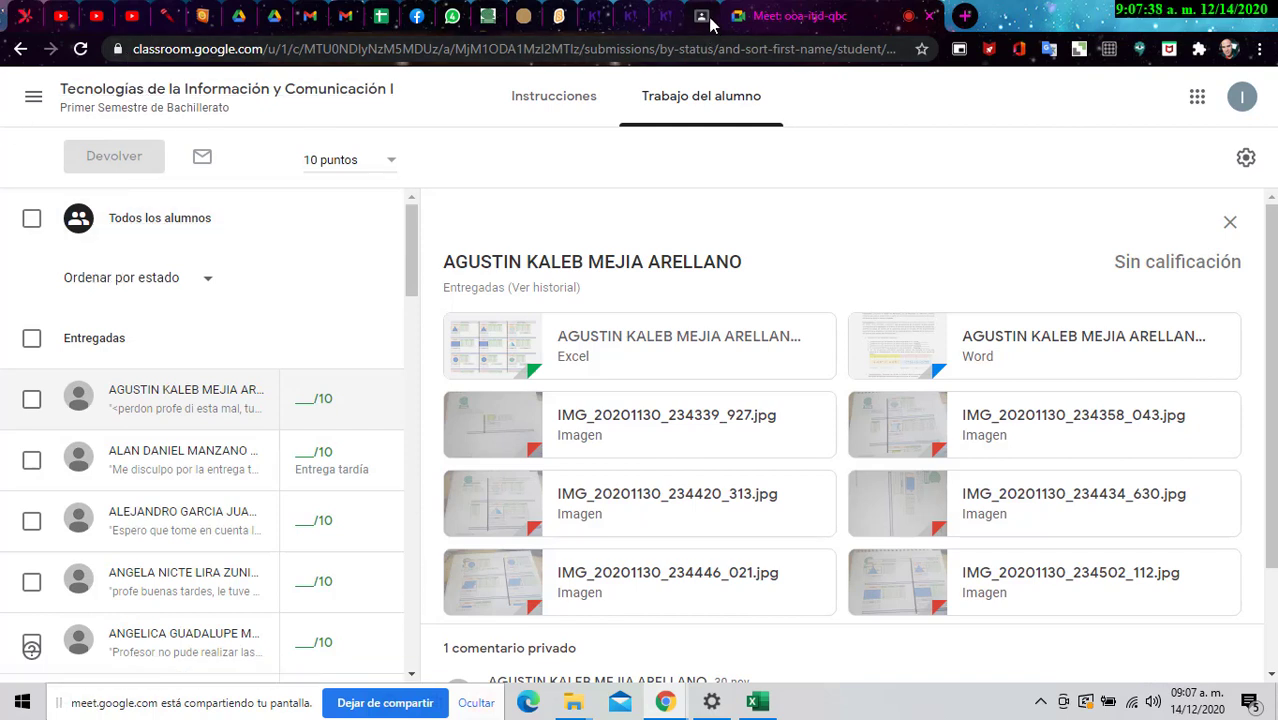
Step: Open the second student's delivery and highlight the private comment apologising for the late submission
click(165, 465)
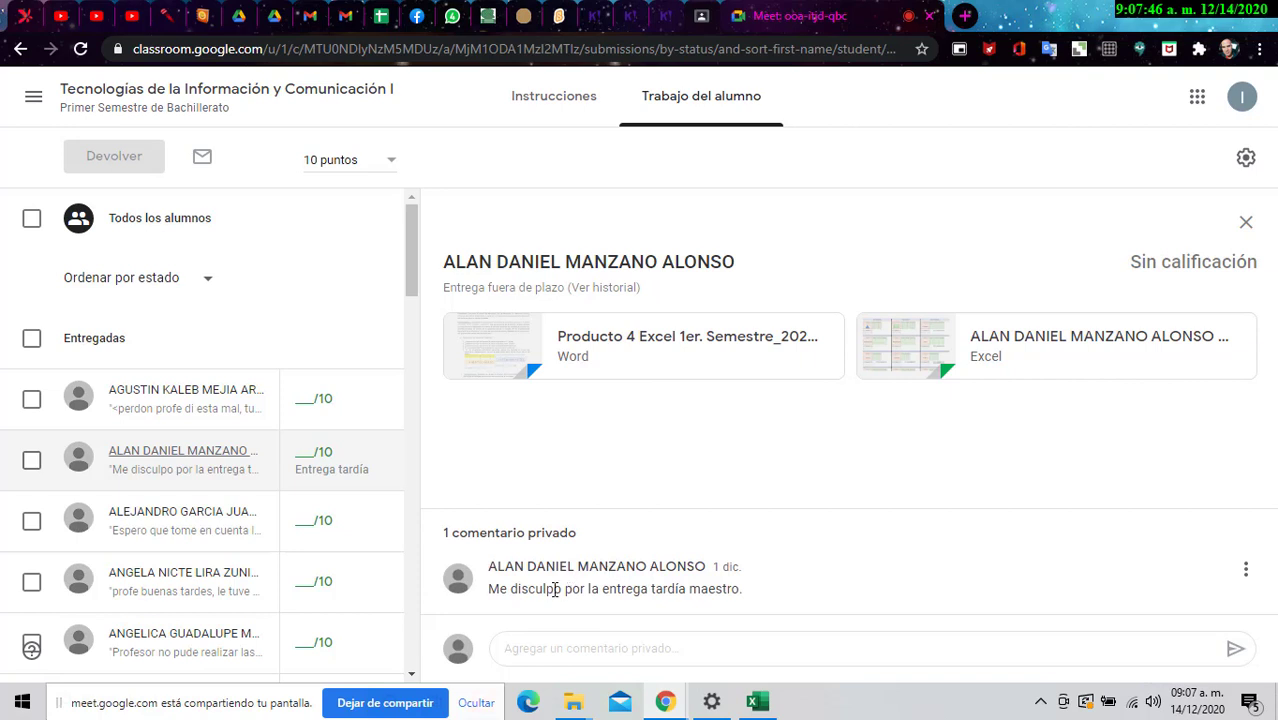
drag(544, 589, 740, 589)
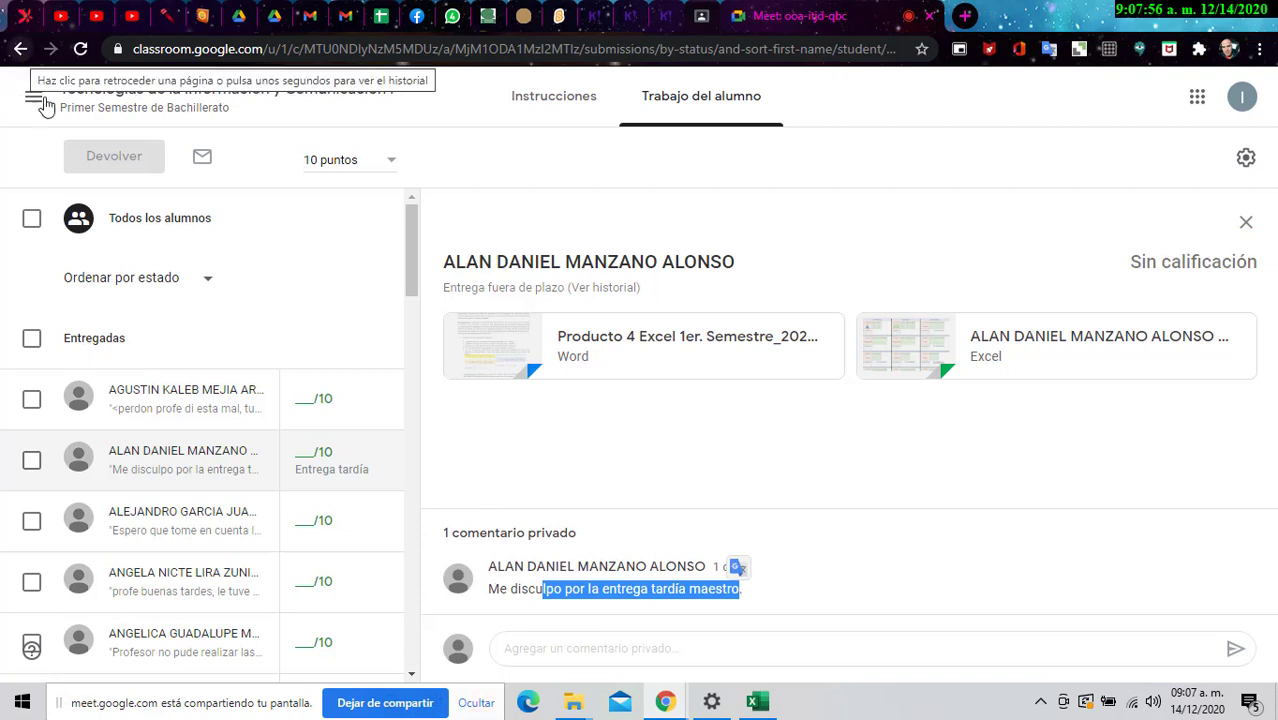
Step: Return to the class's coursework and open the delivered work of the Semana 5 assignment Continuando con el proyecto de Power Point
click(106, 98)
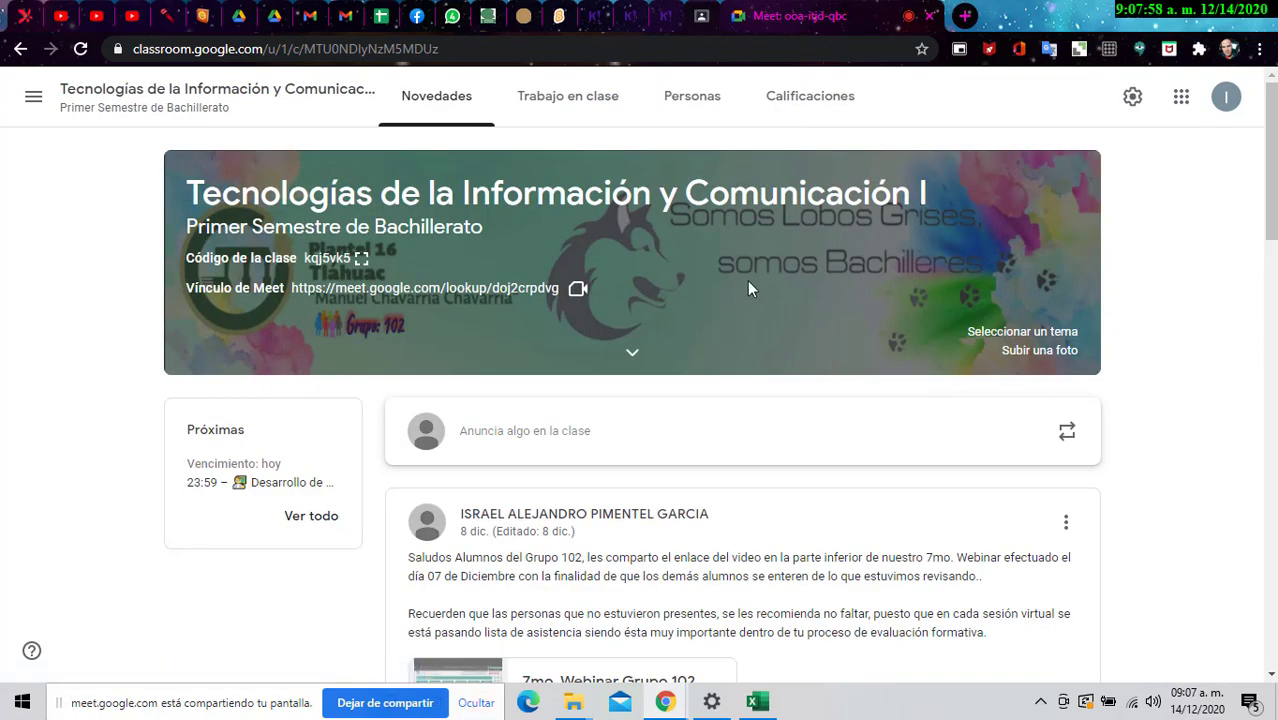
click(580, 100)
scroll(612, 305, down, 5)
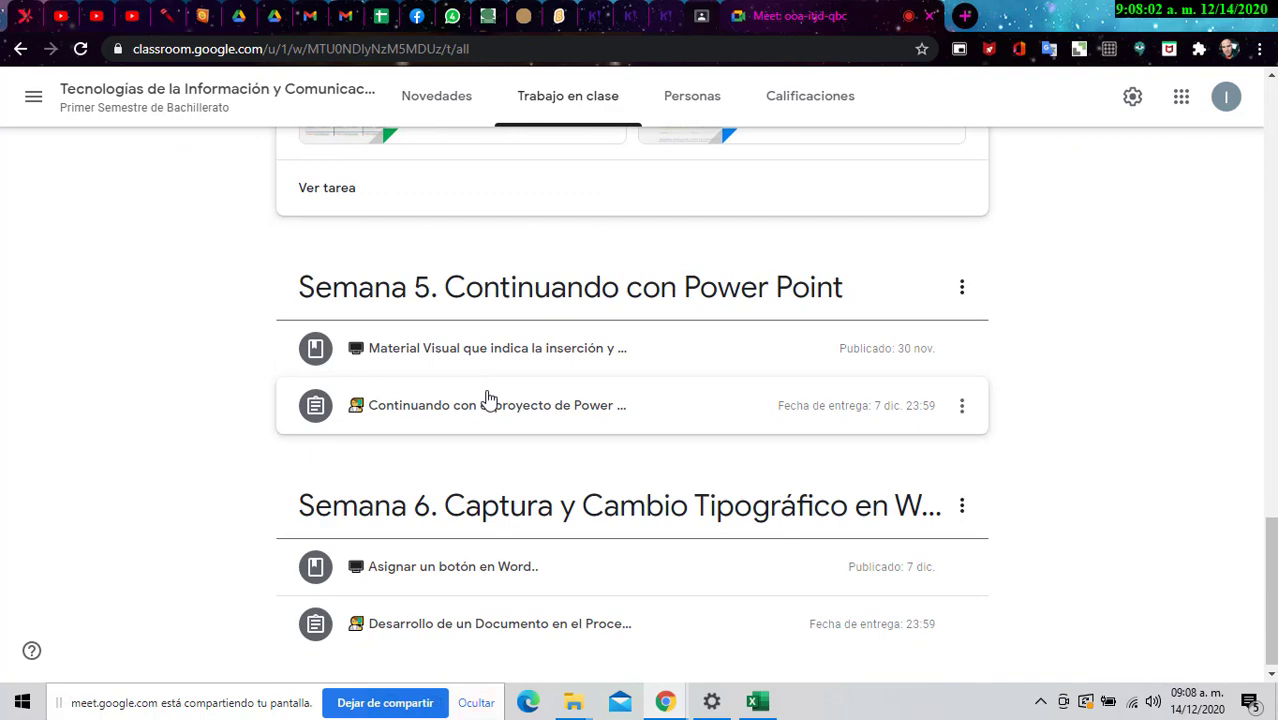
click(488, 403)
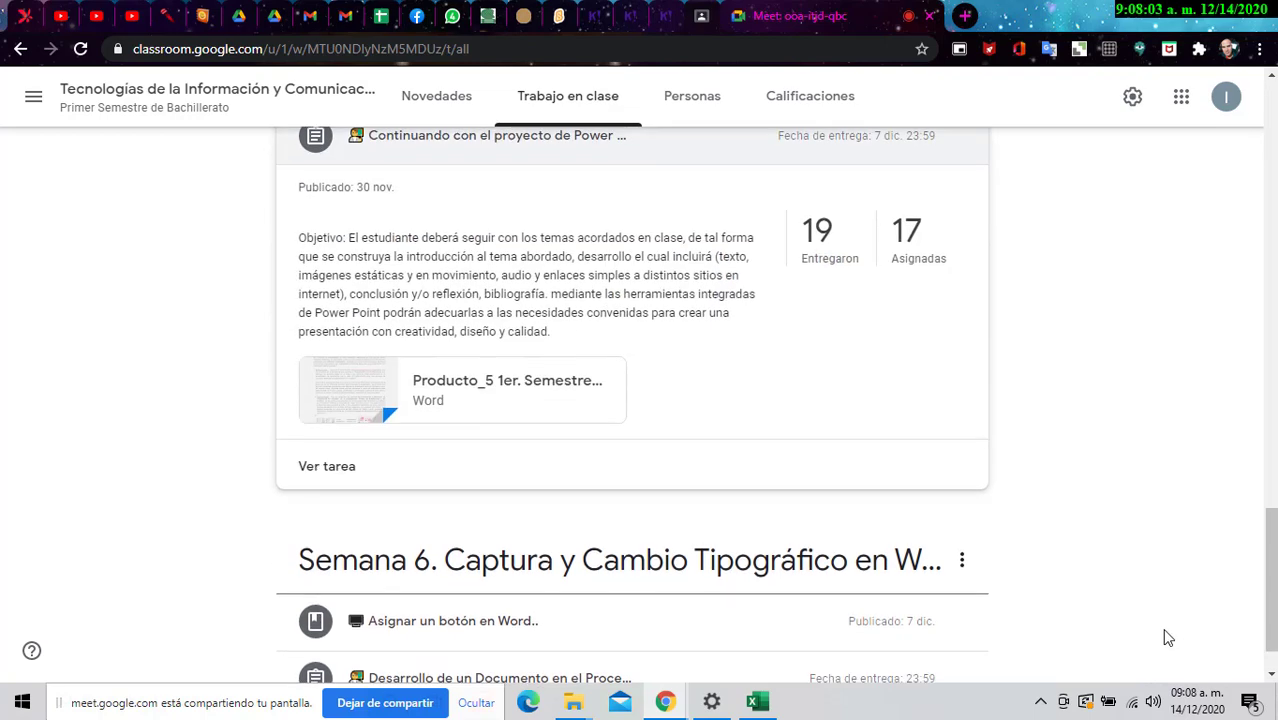
click(843, 232)
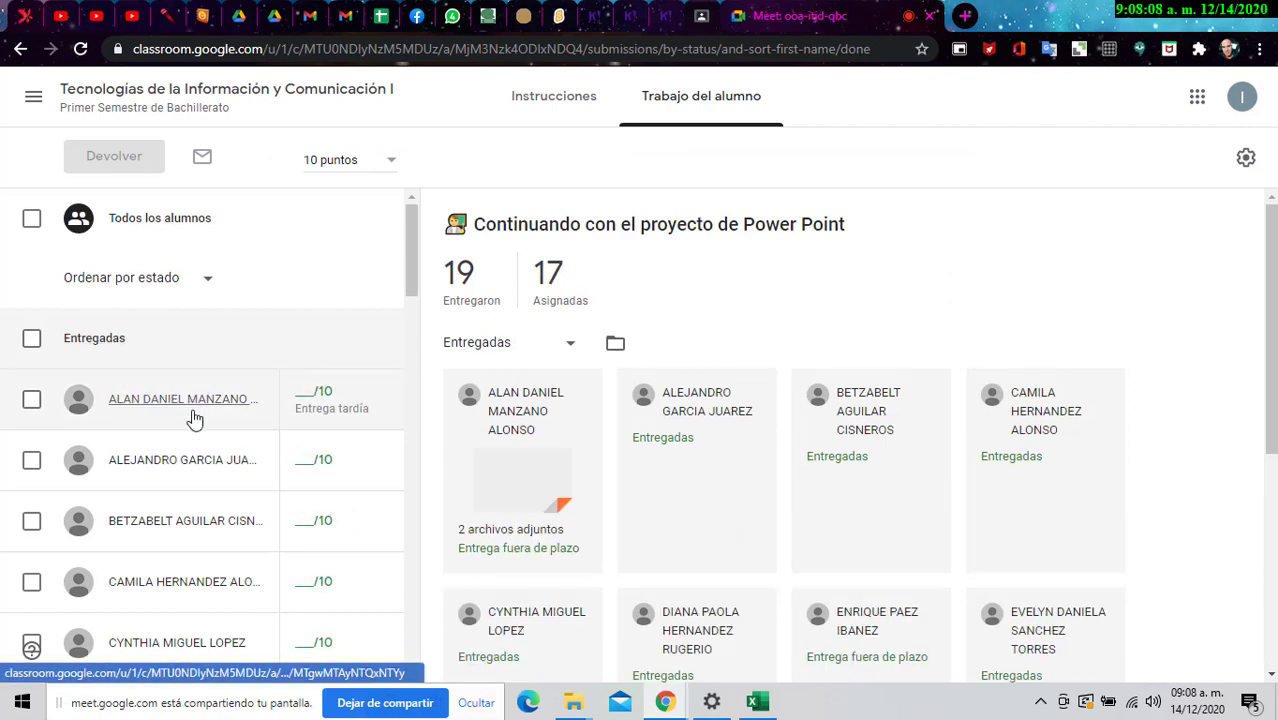
click(207, 402)
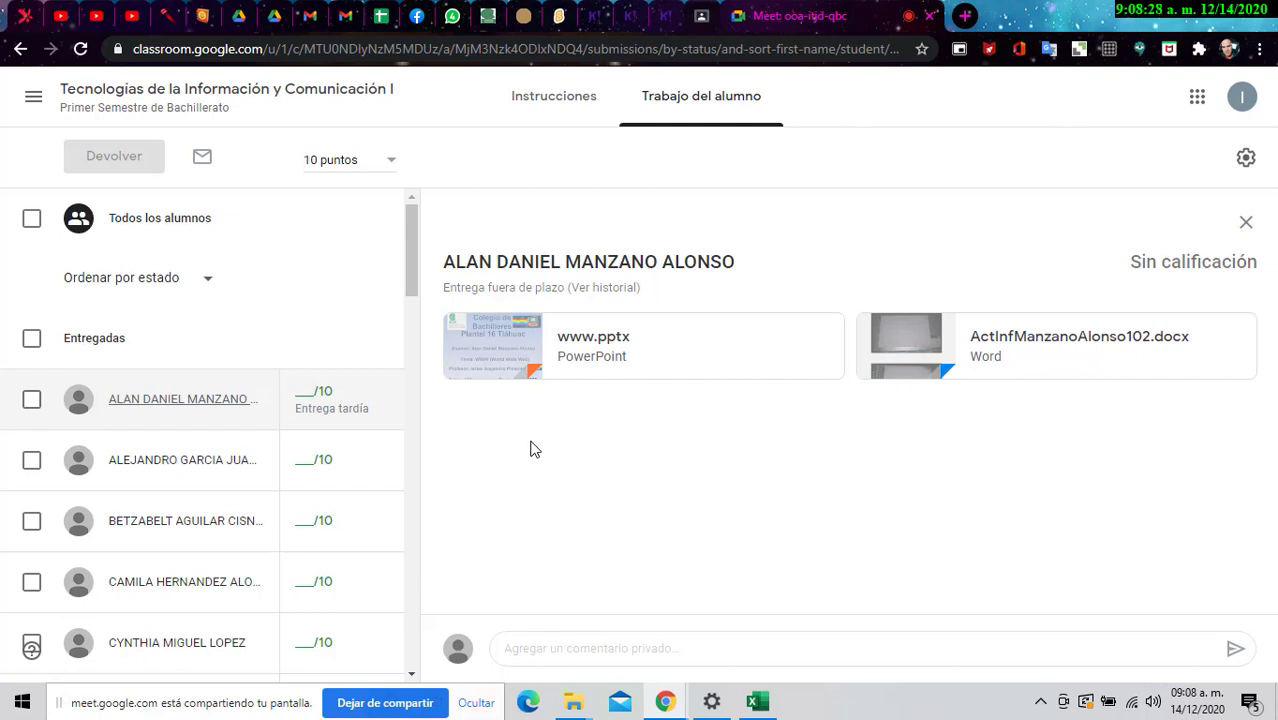
click(940, 357)
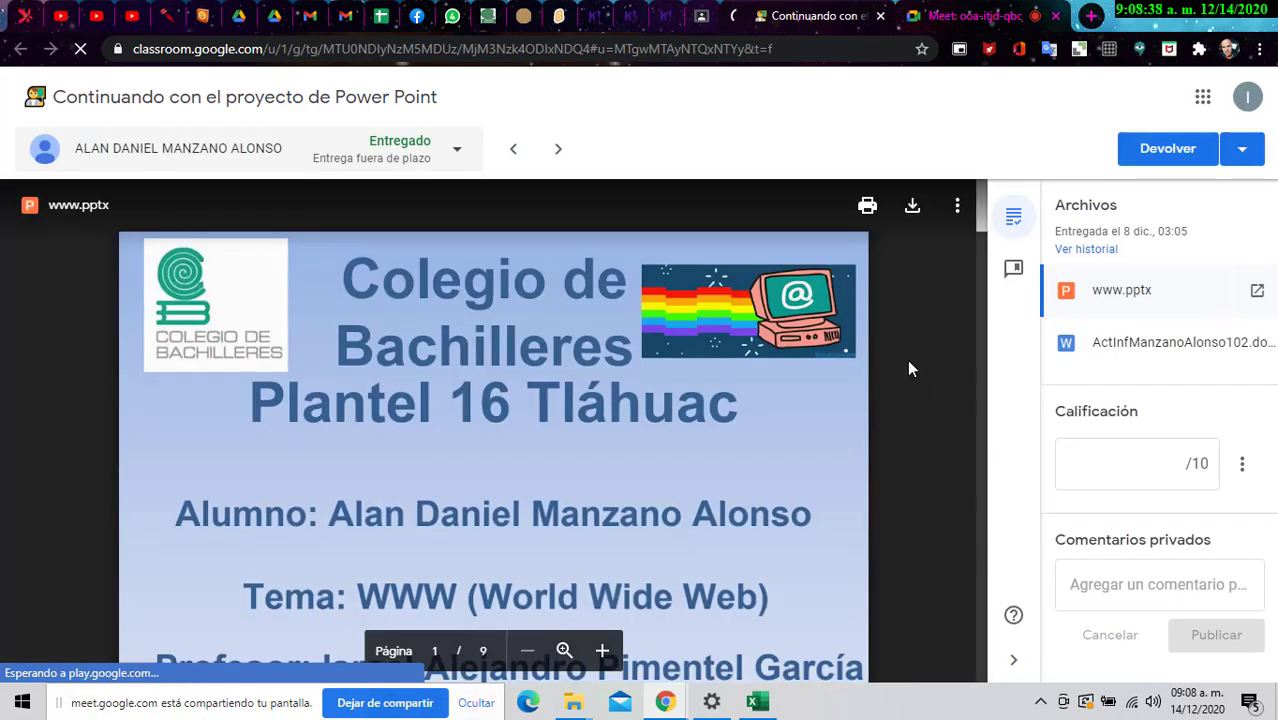
scroll(613, 500, down, 5)
scroll(725, 355, down, 2)
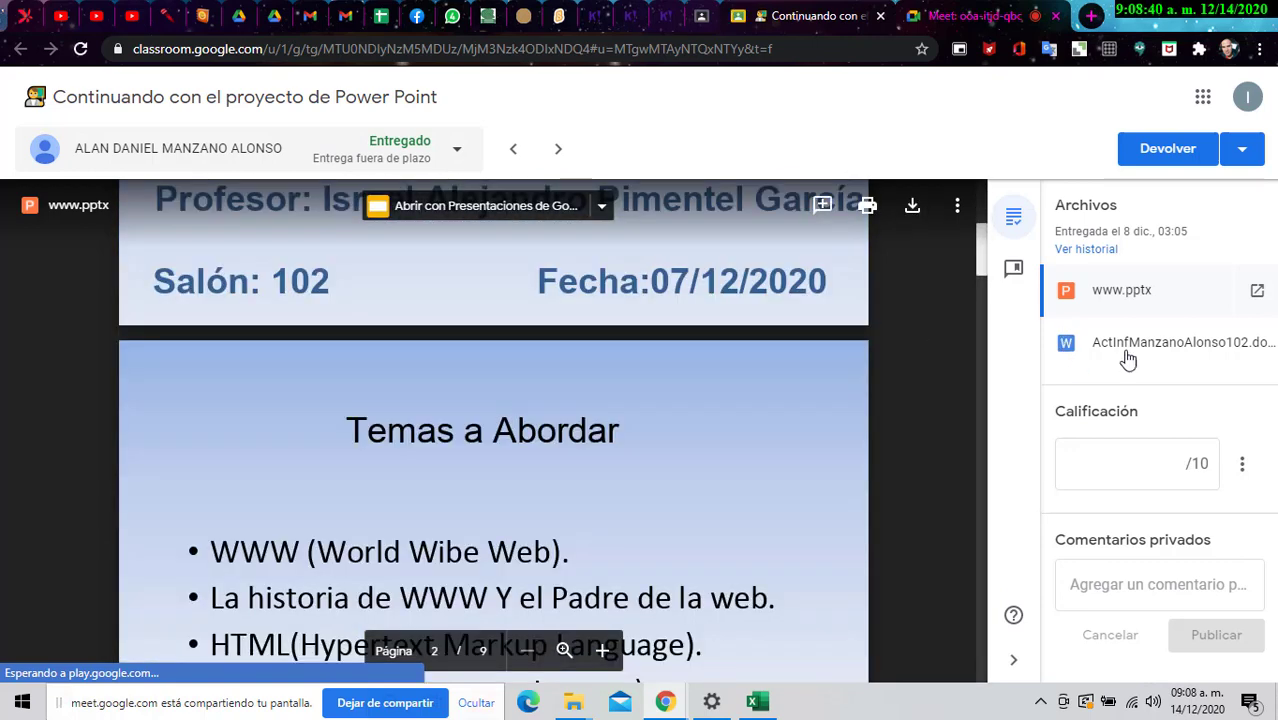
Step: Read through the same student's Word document with the photographed handwritten pages up to the conclusion, and close the viewer
click(1125, 345)
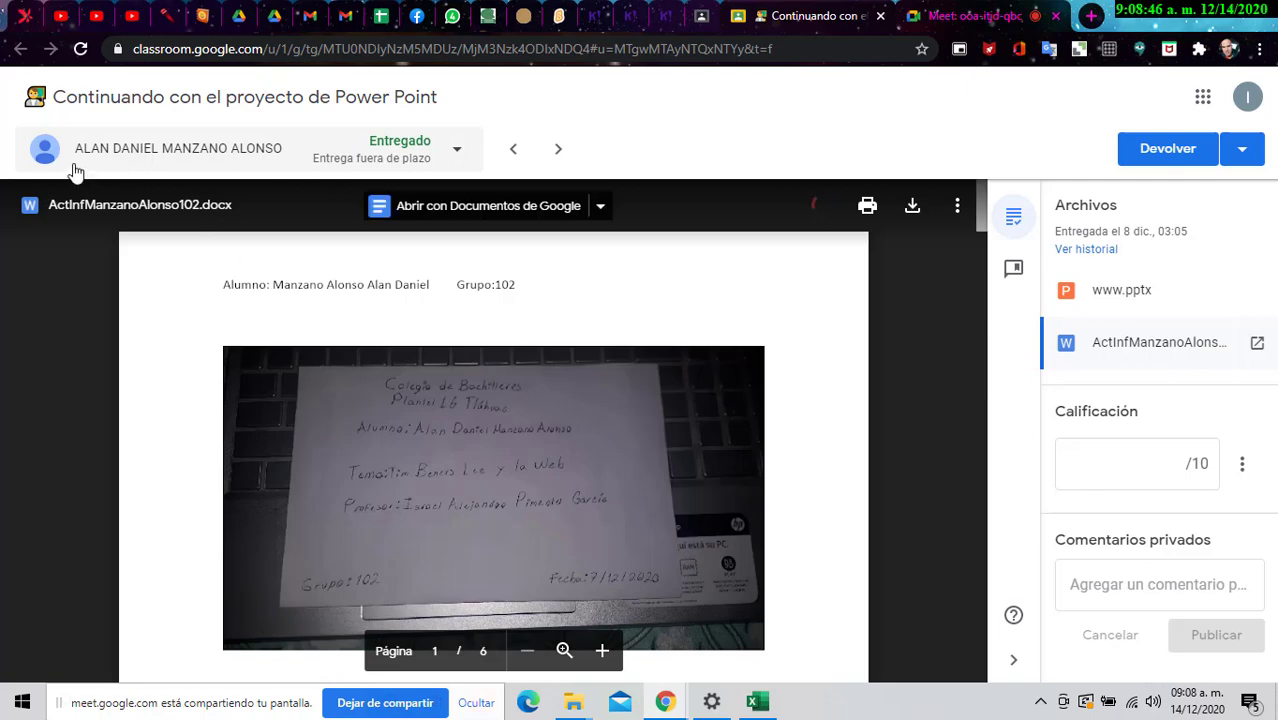
scroll(512, 382, down, 3)
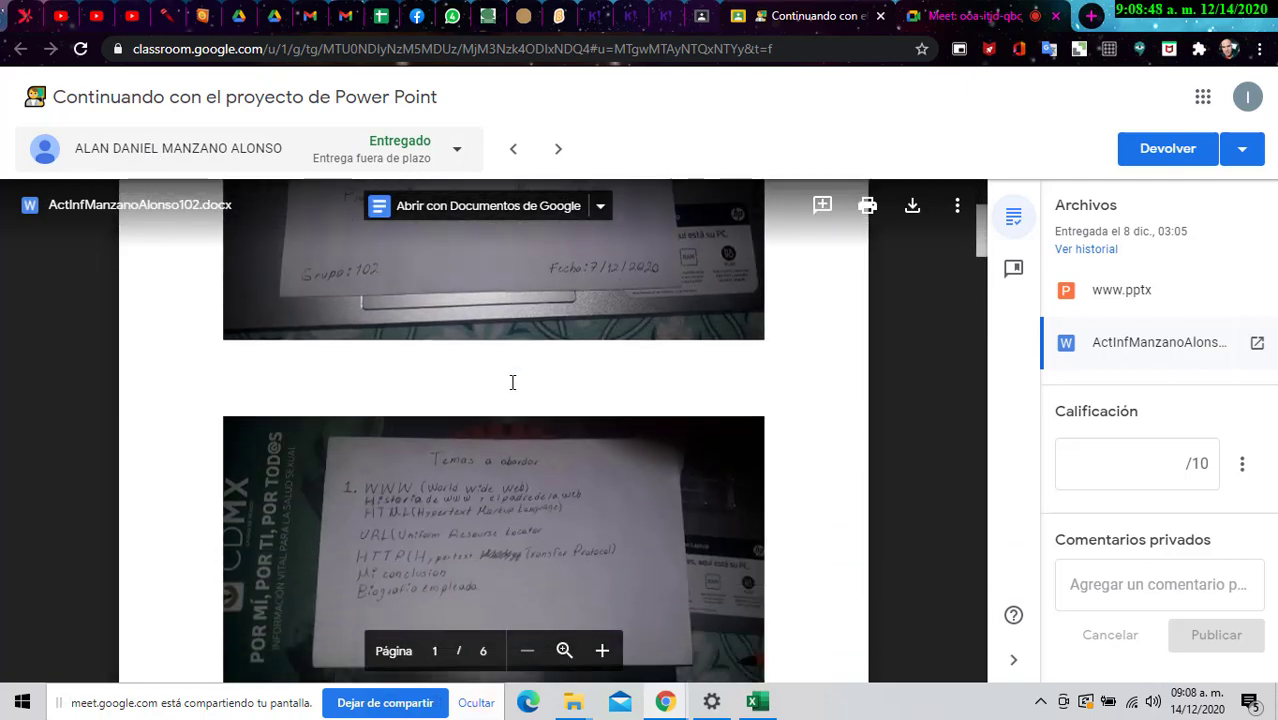
scroll(512, 382, down, 7)
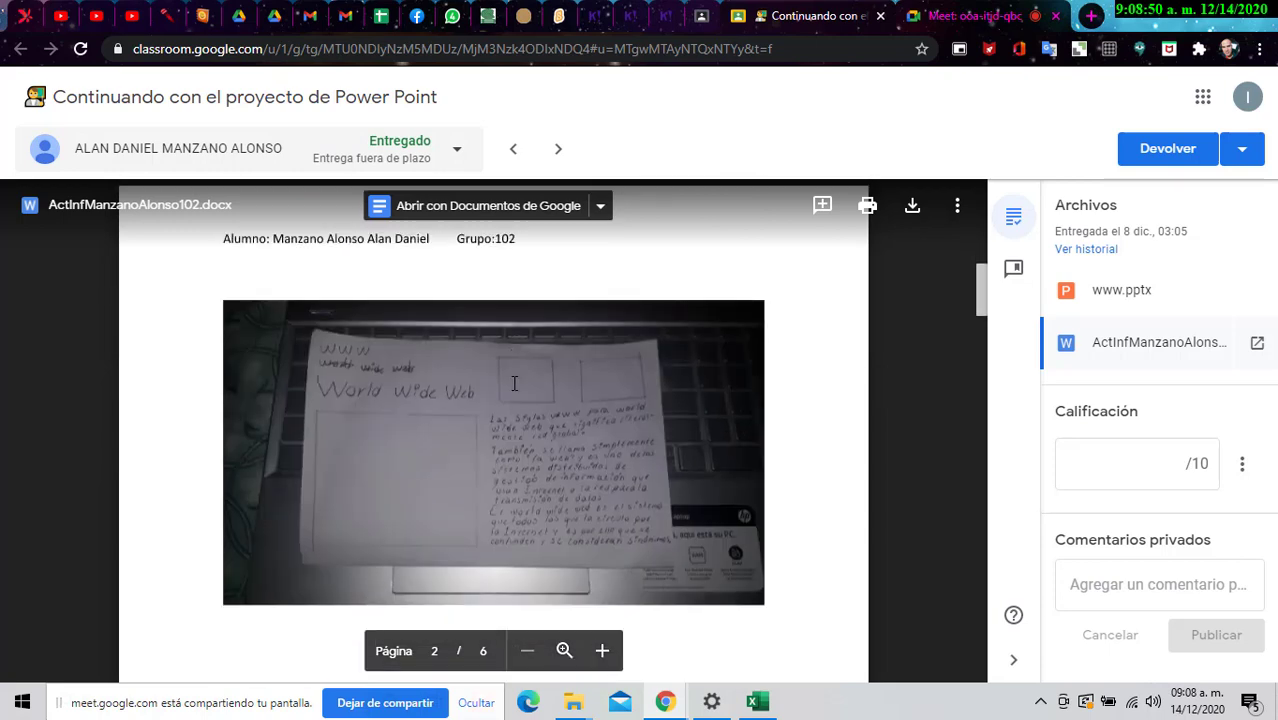
scroll(518, 384, down, 1)
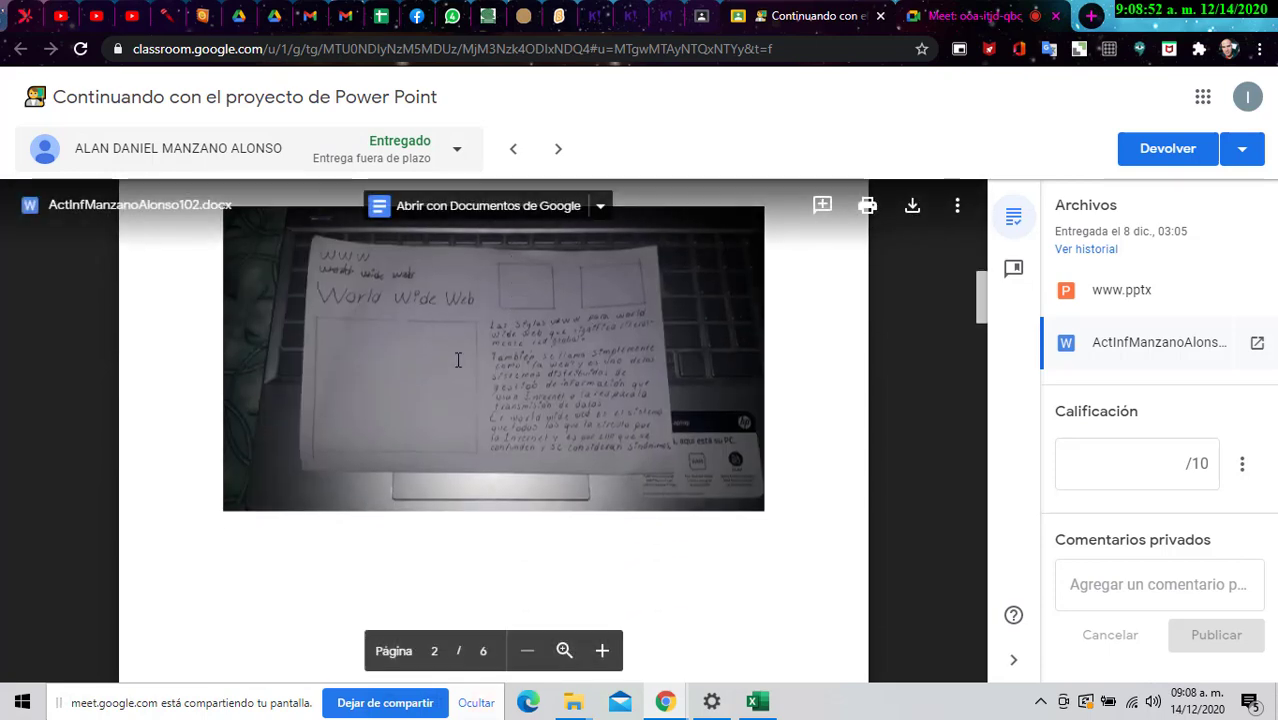
scroll(458, 357, down, 4)
scroll(467, 373, down, 5)
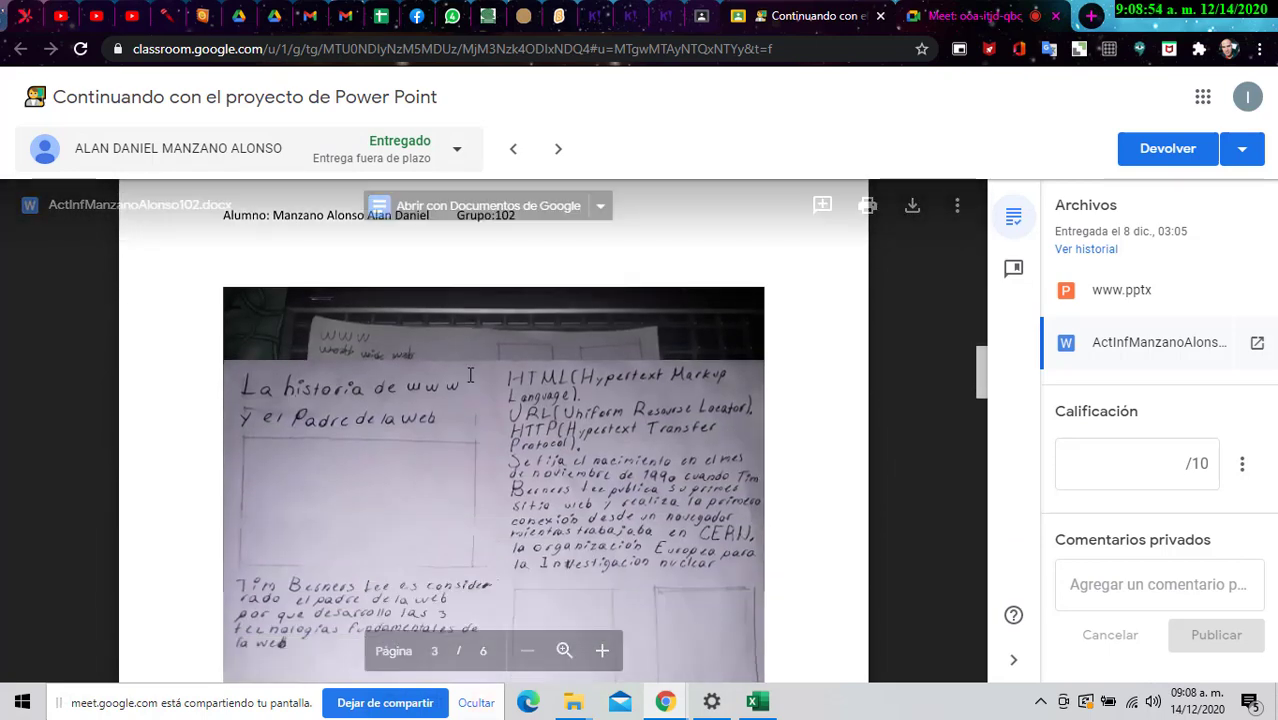
scroll(470, 375, down, 1)
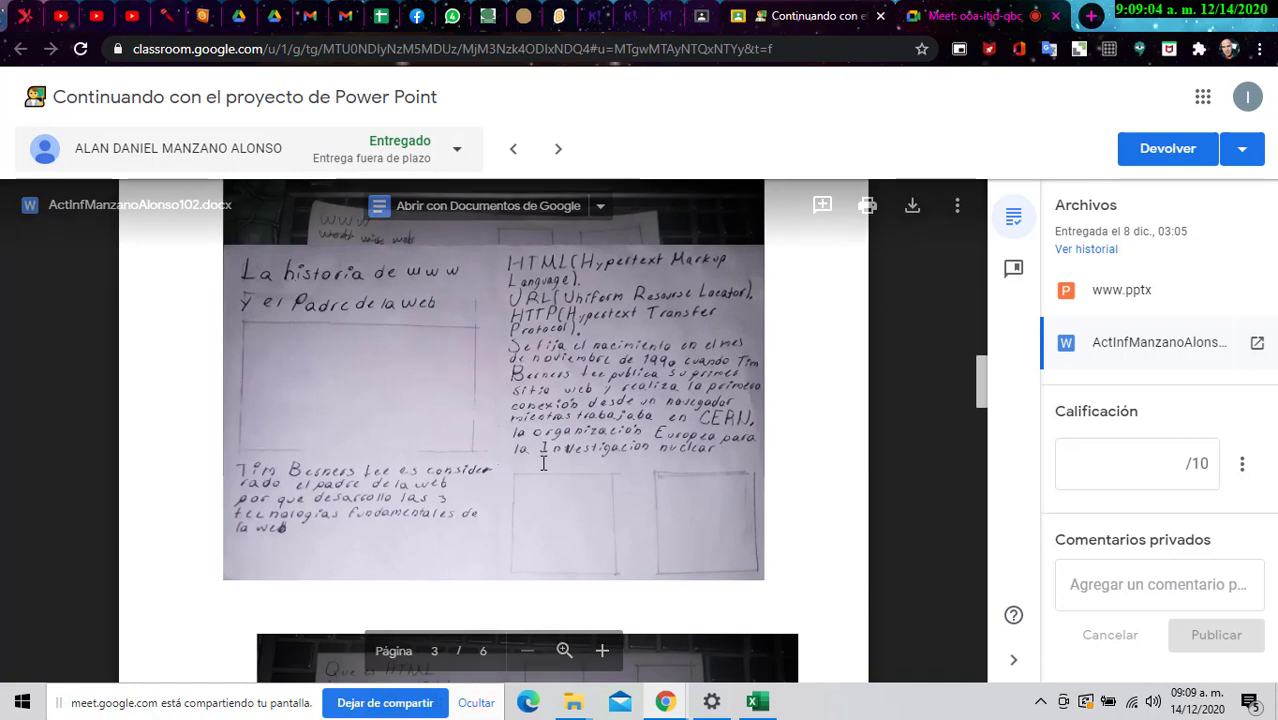
scroll(543, 463, down, 3)
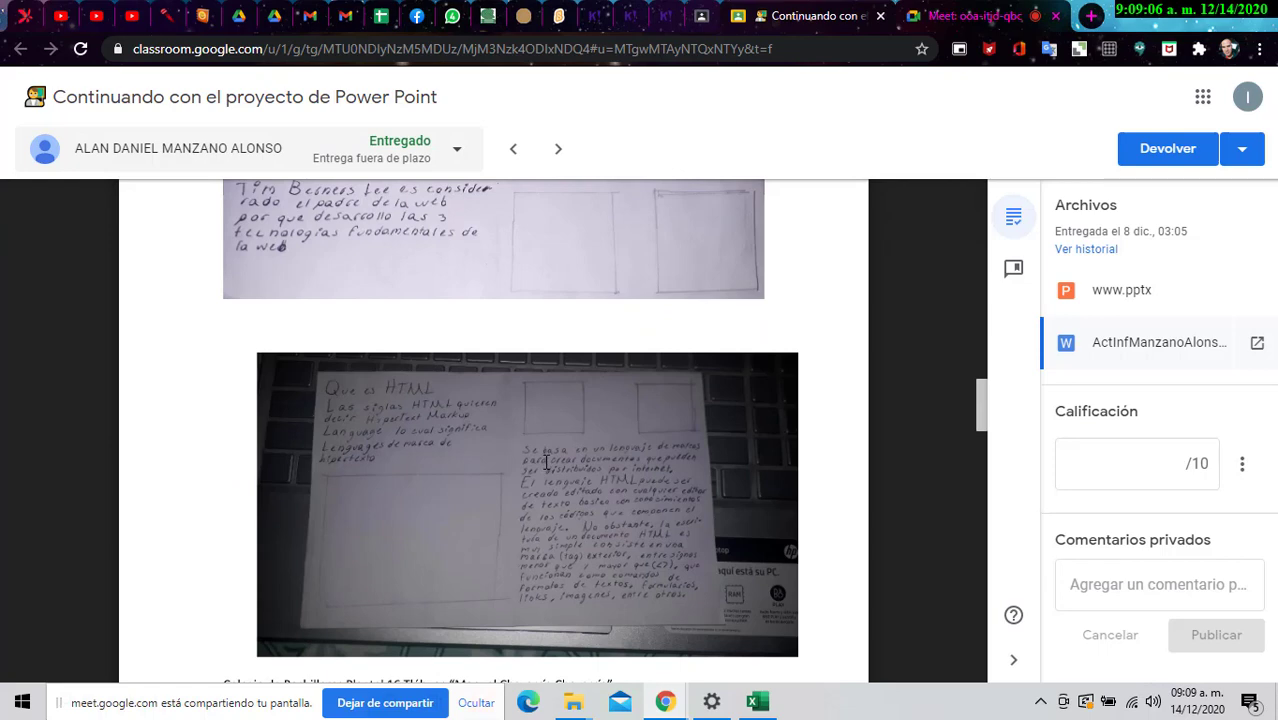
scroll(543, 460, down, 8)
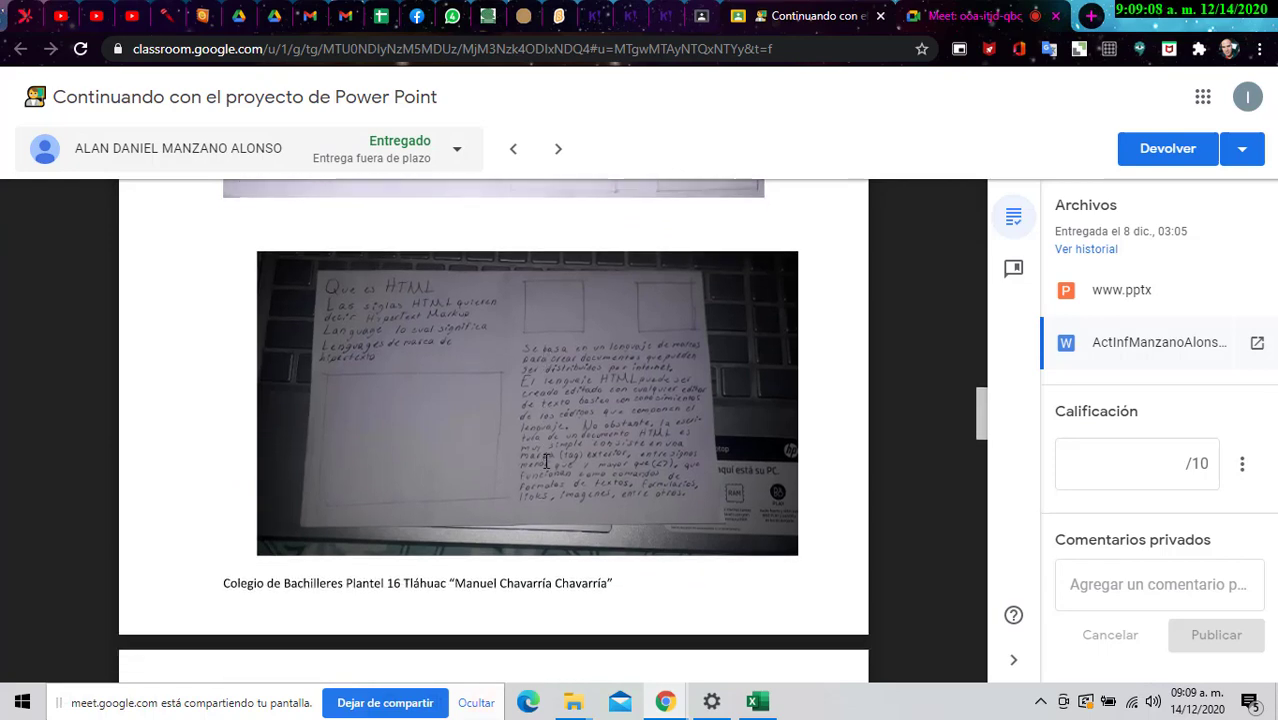
scroll(548, 462, down, 2)
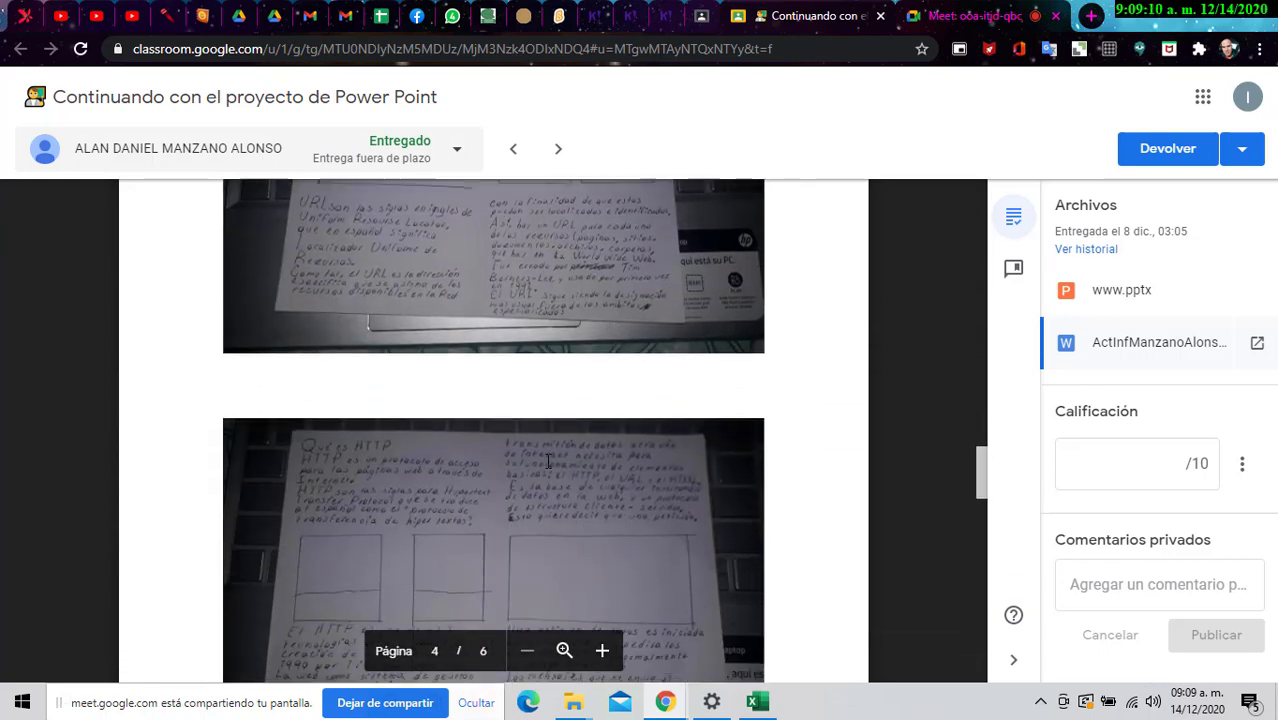
scroll(545, 465, down, 8)
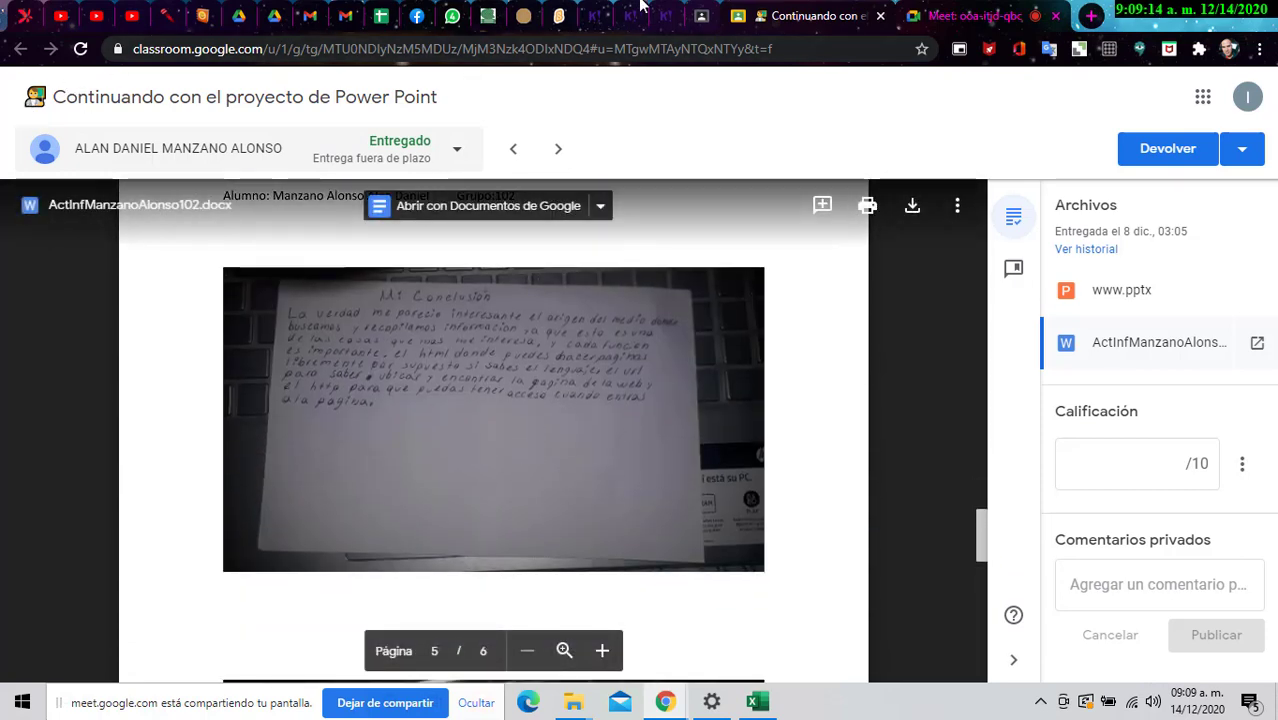
click(880, 16)
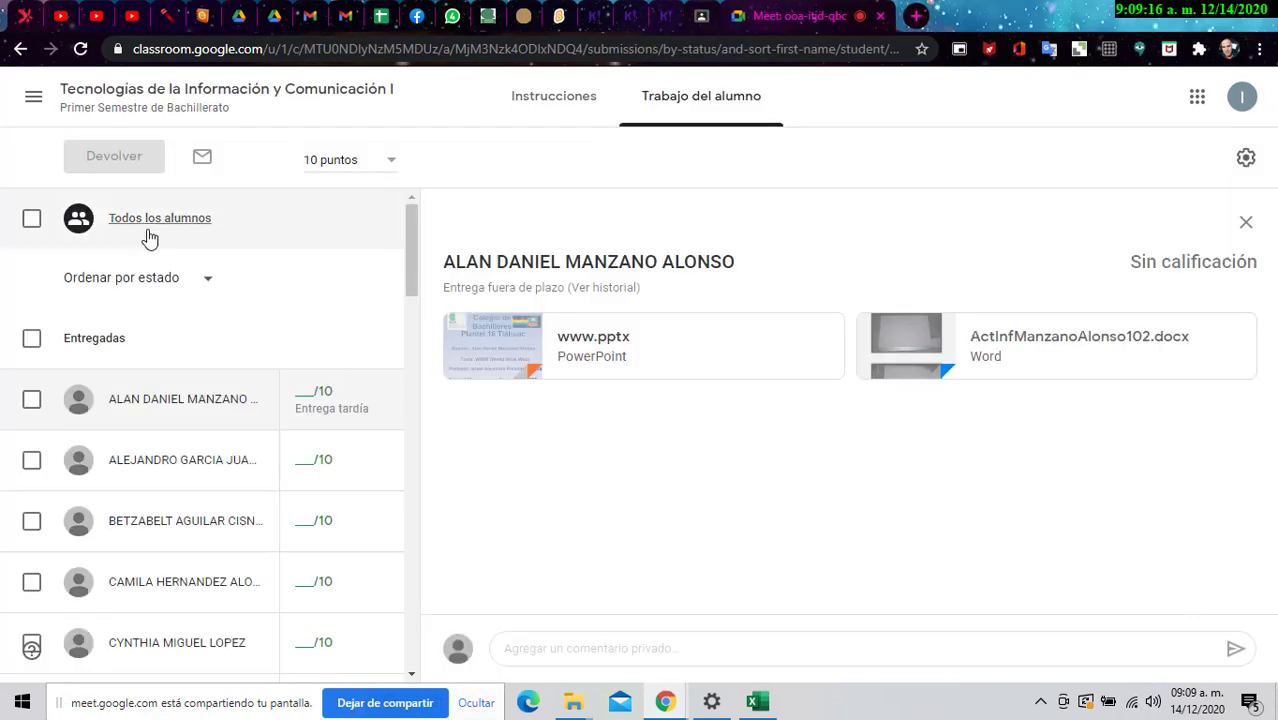
Step: Open the third listed student's delivery, look over its attached files, and open the Producto_5 Word document
click(210, 526)
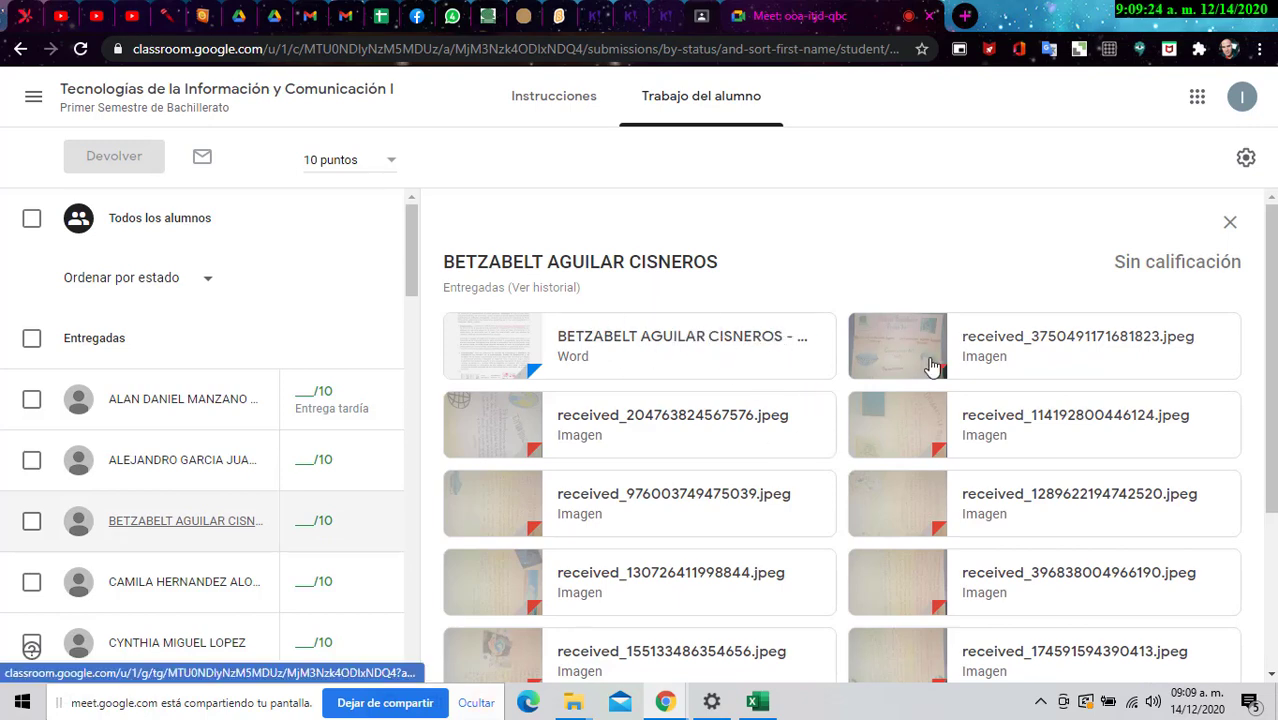
scroll(616, 635, down, 2)
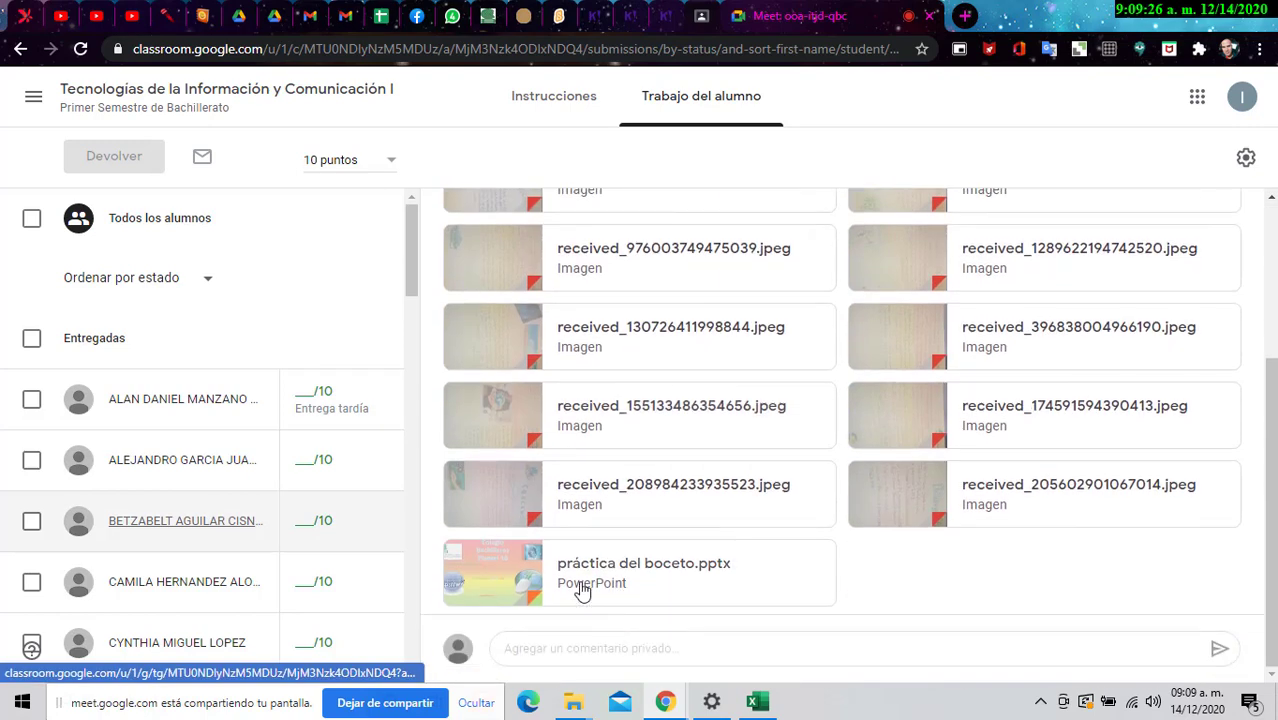
scroll(600, 585, up, 3)
click(558, 327)
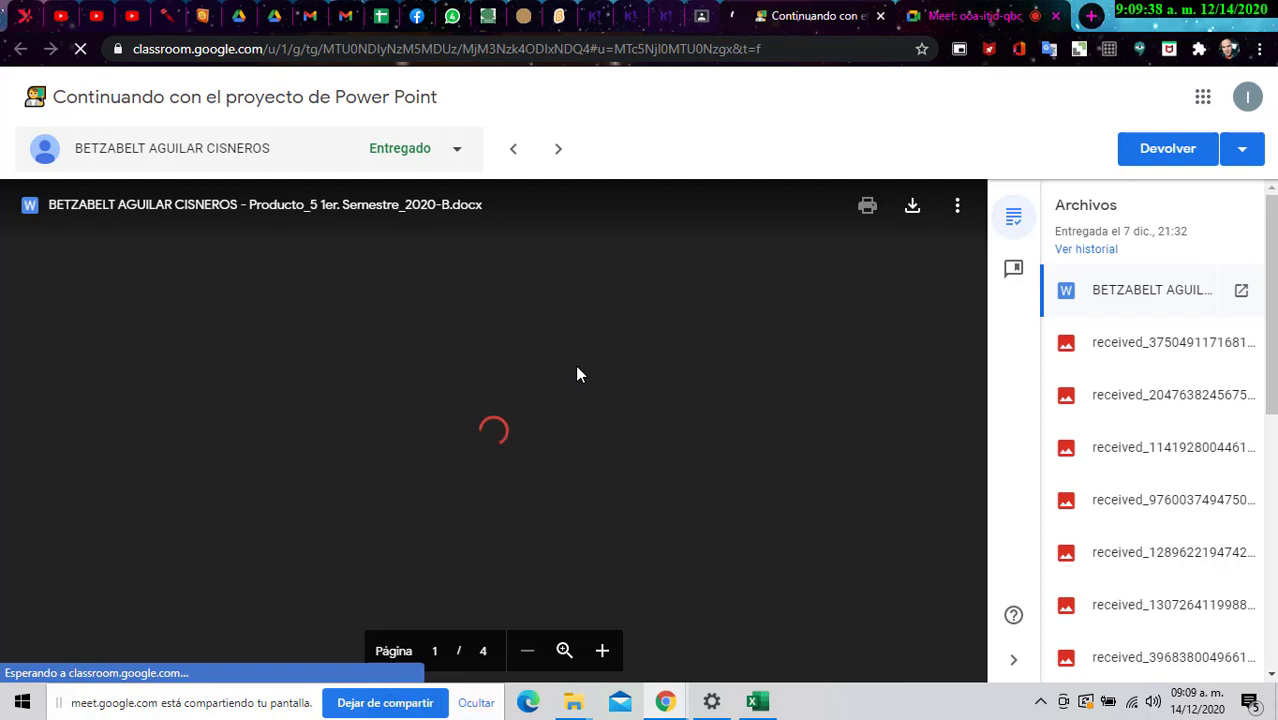
Step: Look through the Word document up to the slide overview on page 4, and close the viewer
scroll(583, 378, down, 10)
scroll(583, 378, down, 10)
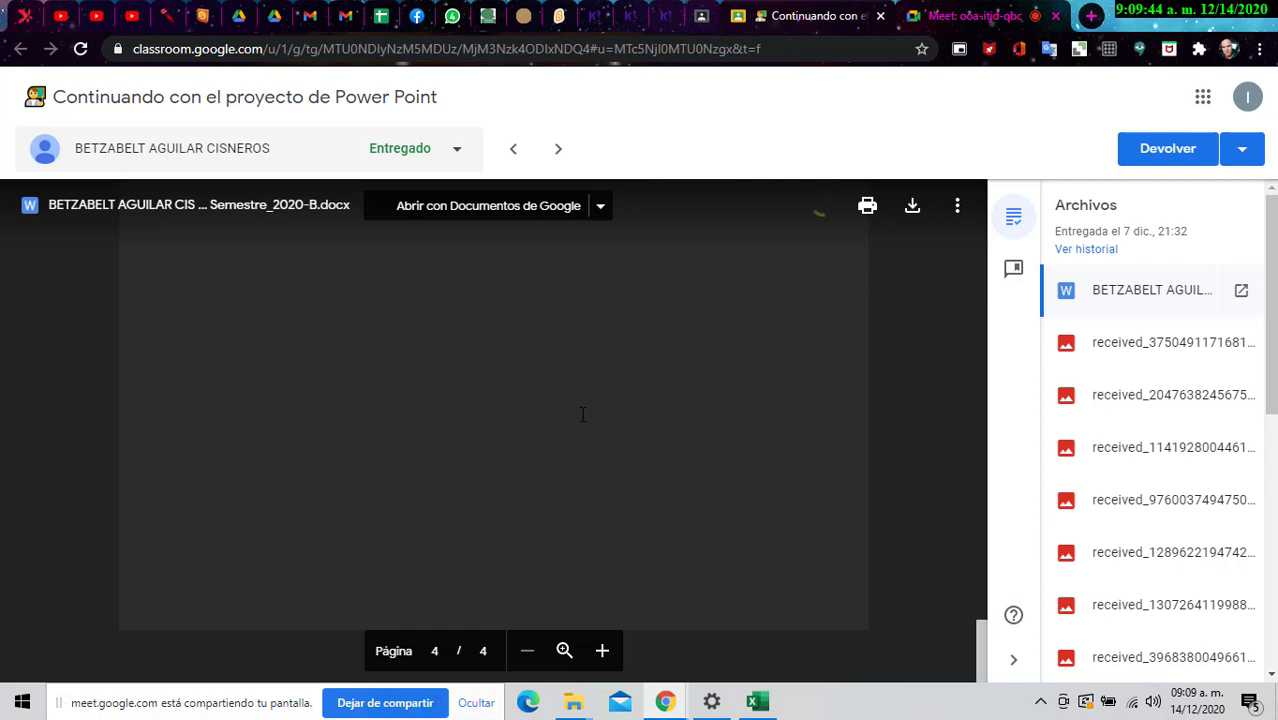
scroll(585, 409, up, 1)
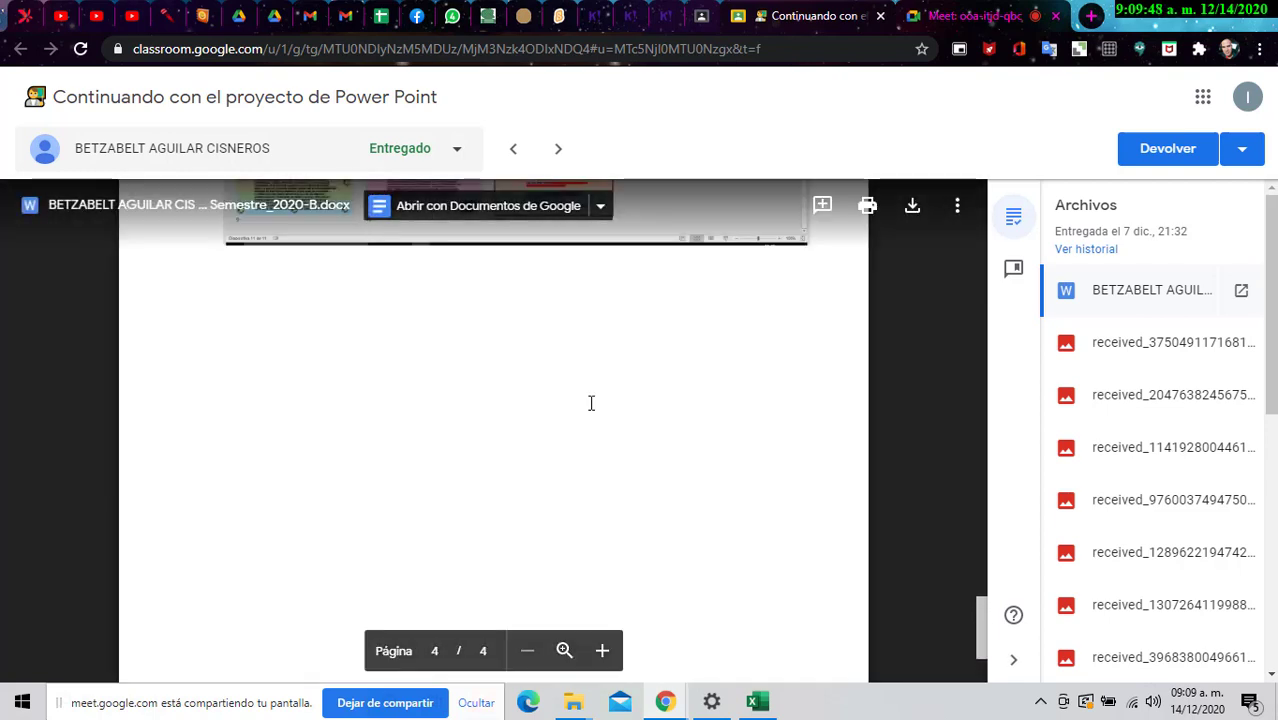
scroll(590, 400, up, 3)
scroll(424, 368, up, 2)
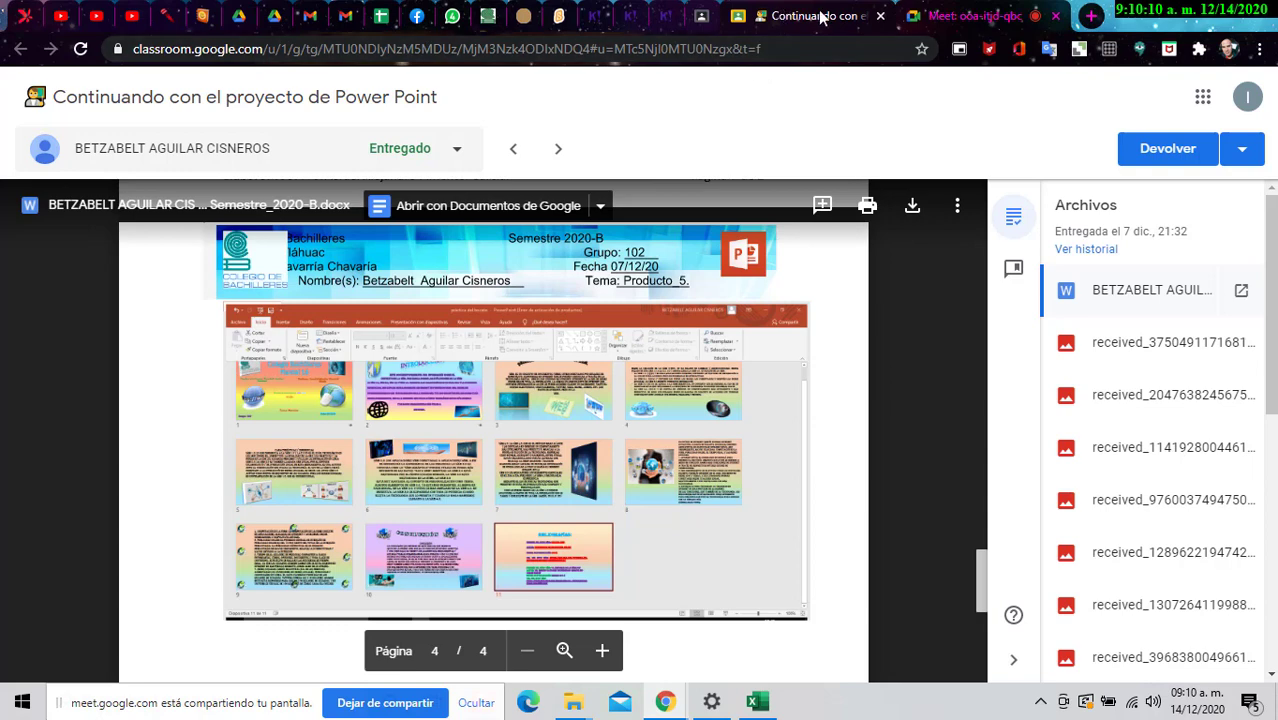
click(880, 16)
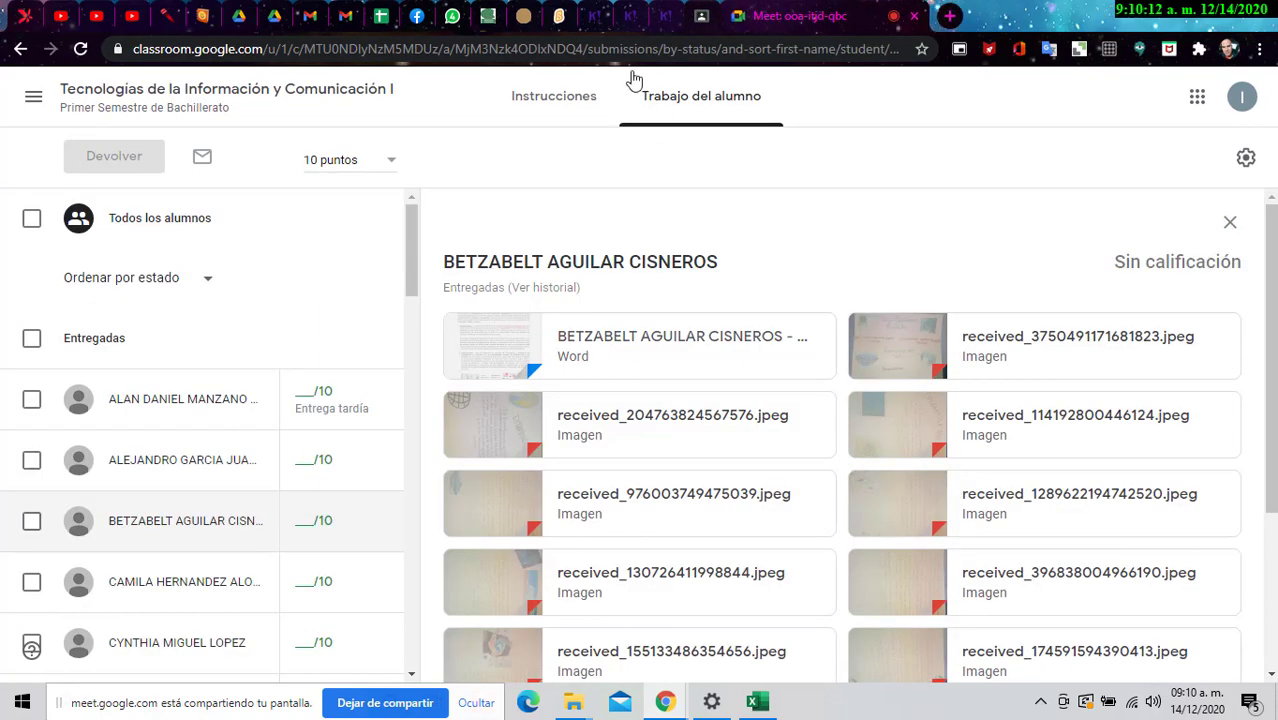
Step: Return to the class's coursework and expand the Semana 6 assignment on developing a document in the word processor
click(125, 105)
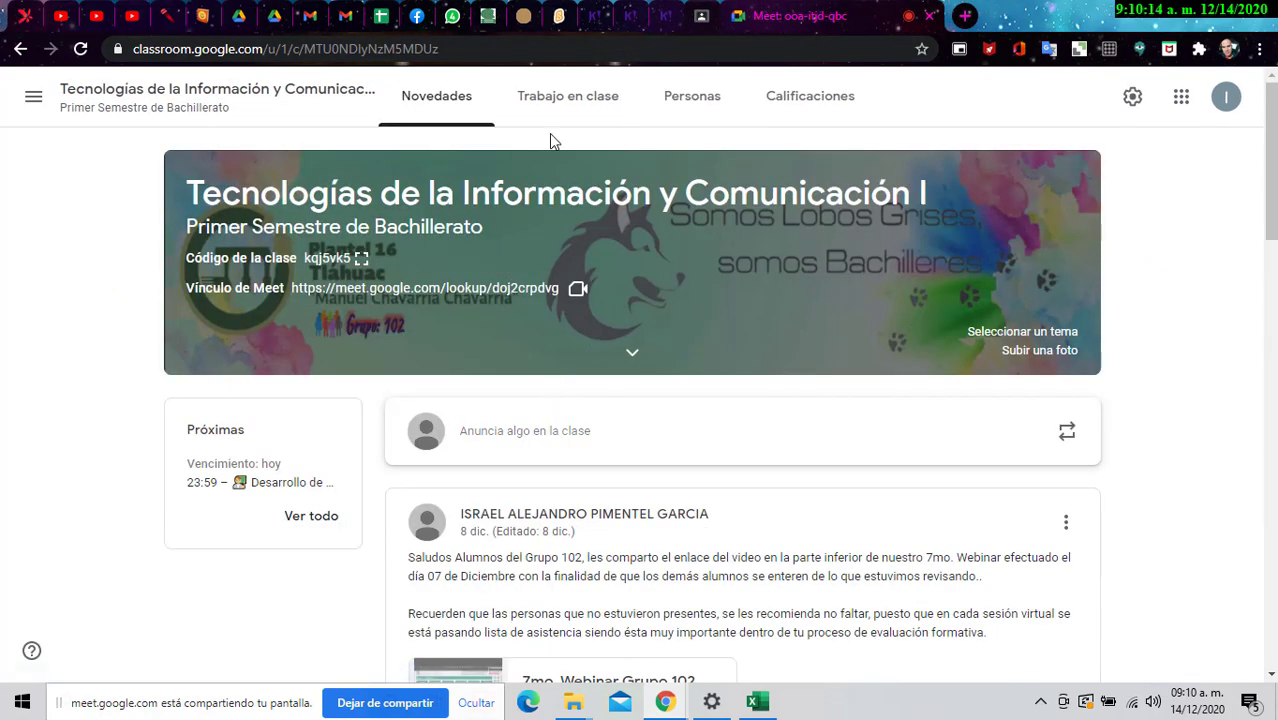
click(542, 100)
scroll(662, 500, down, 5)
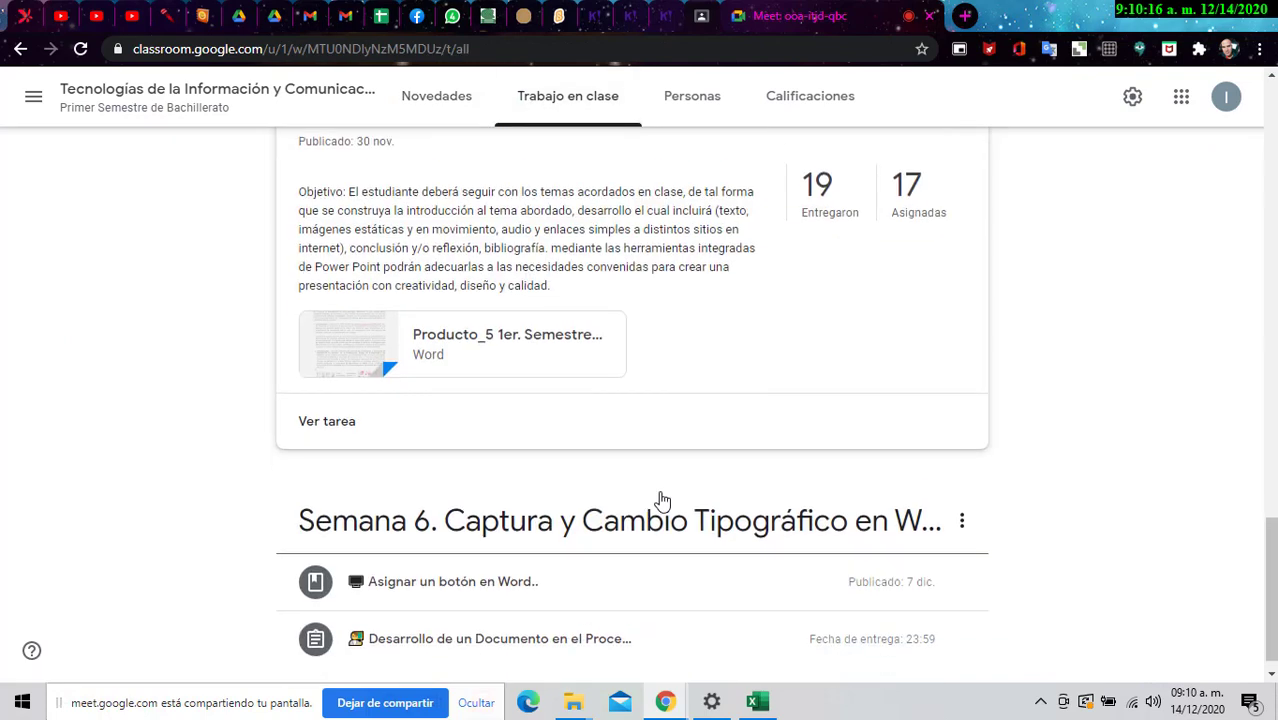
click(519, 632)
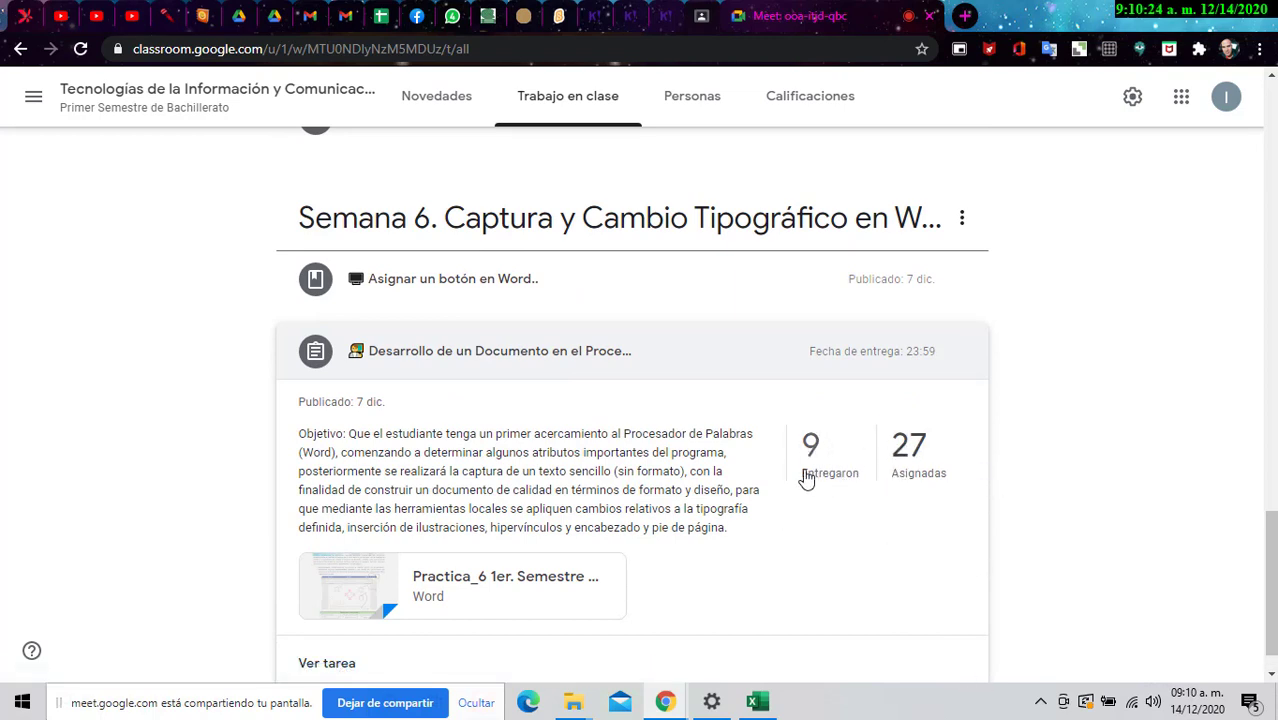
Step: Show the system calendar for December 2020 beside the assignment, close it and dismiss the Malwarebytes scan notification
click(1182, 704)
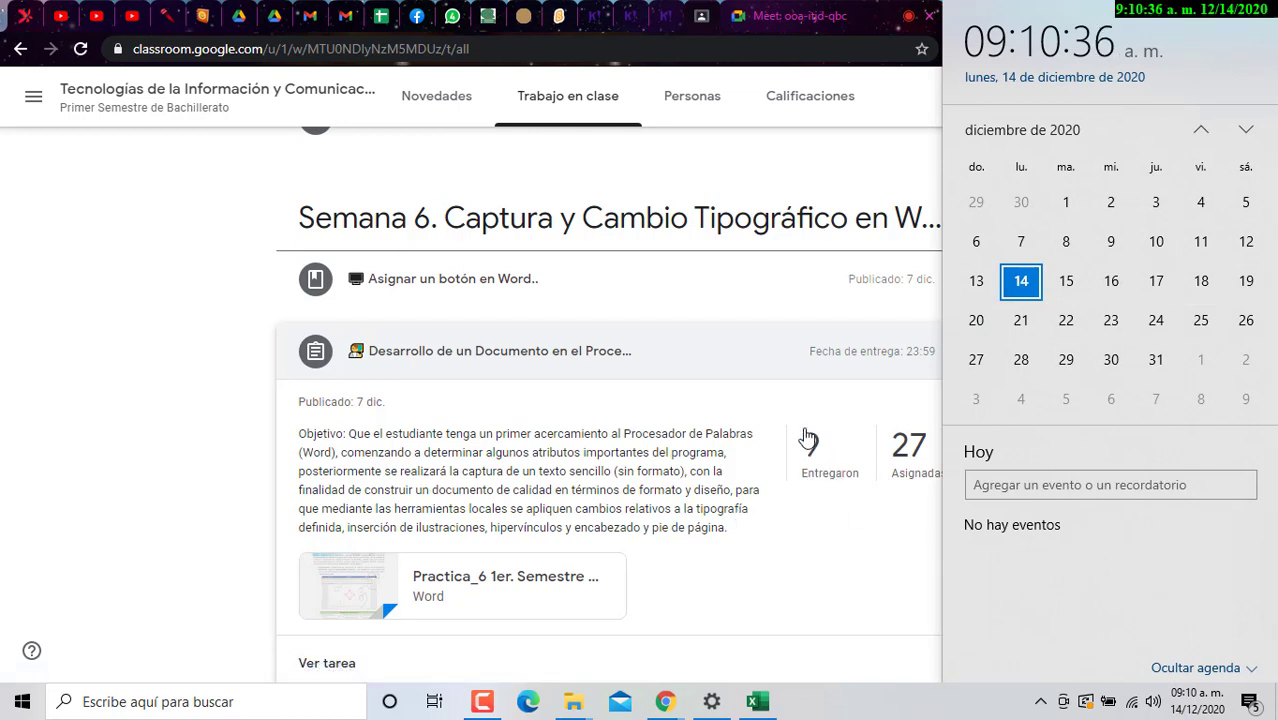
scroll(807, 542, up, 3)
scroll(801, 560, down, 3)
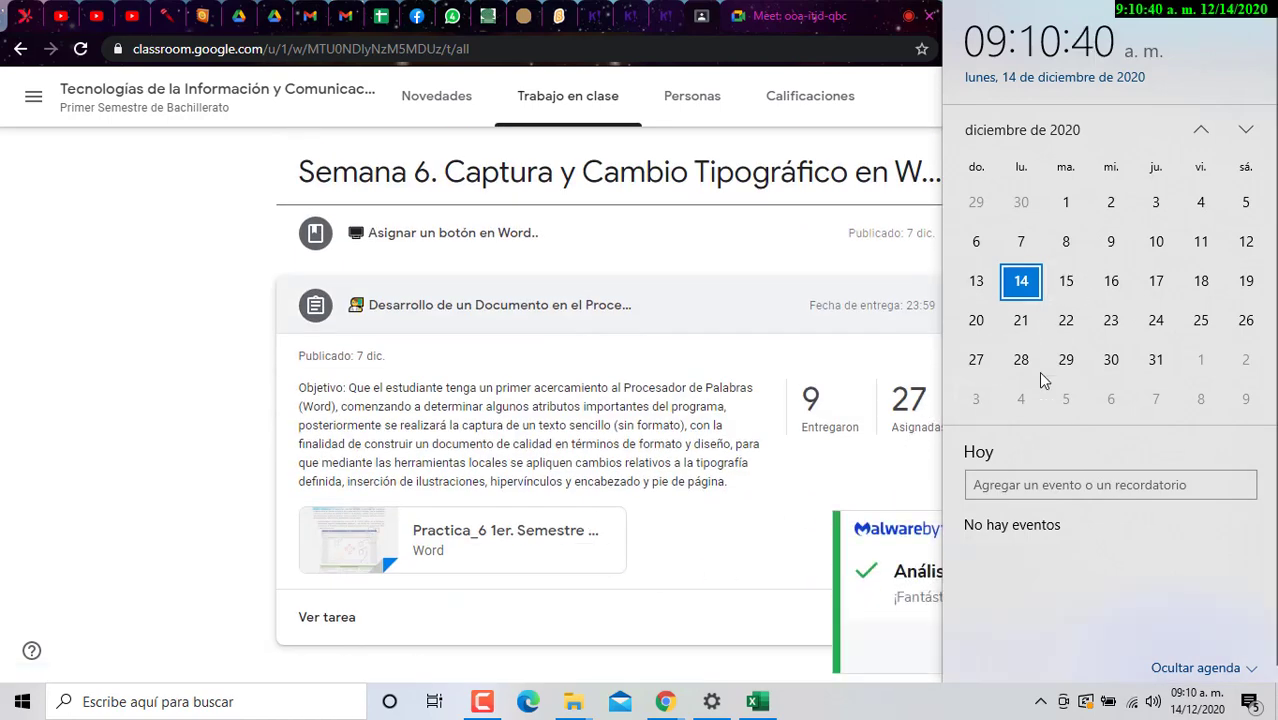
click(807, 482)
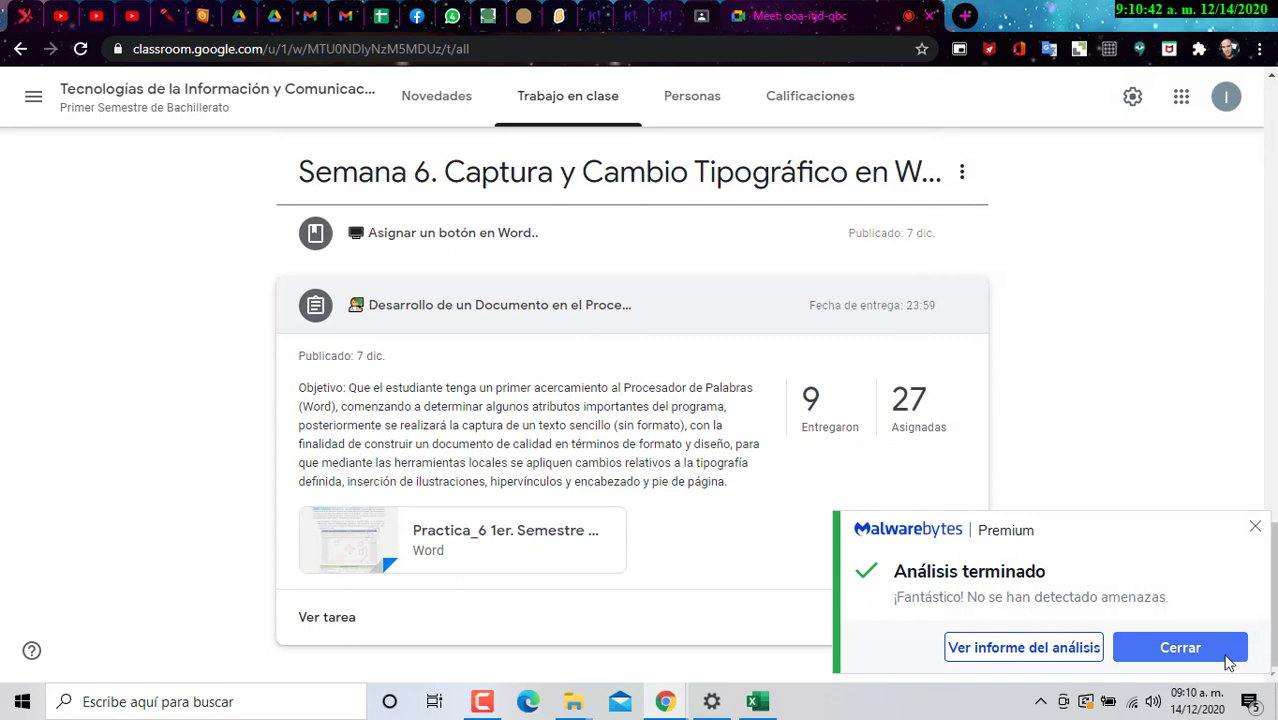
click(1228, 660)
Step: Open Practica_6 1er. Semestre _2020-B.docx and read the instructions through the interface exercise and the text to capture
click(566, 536)
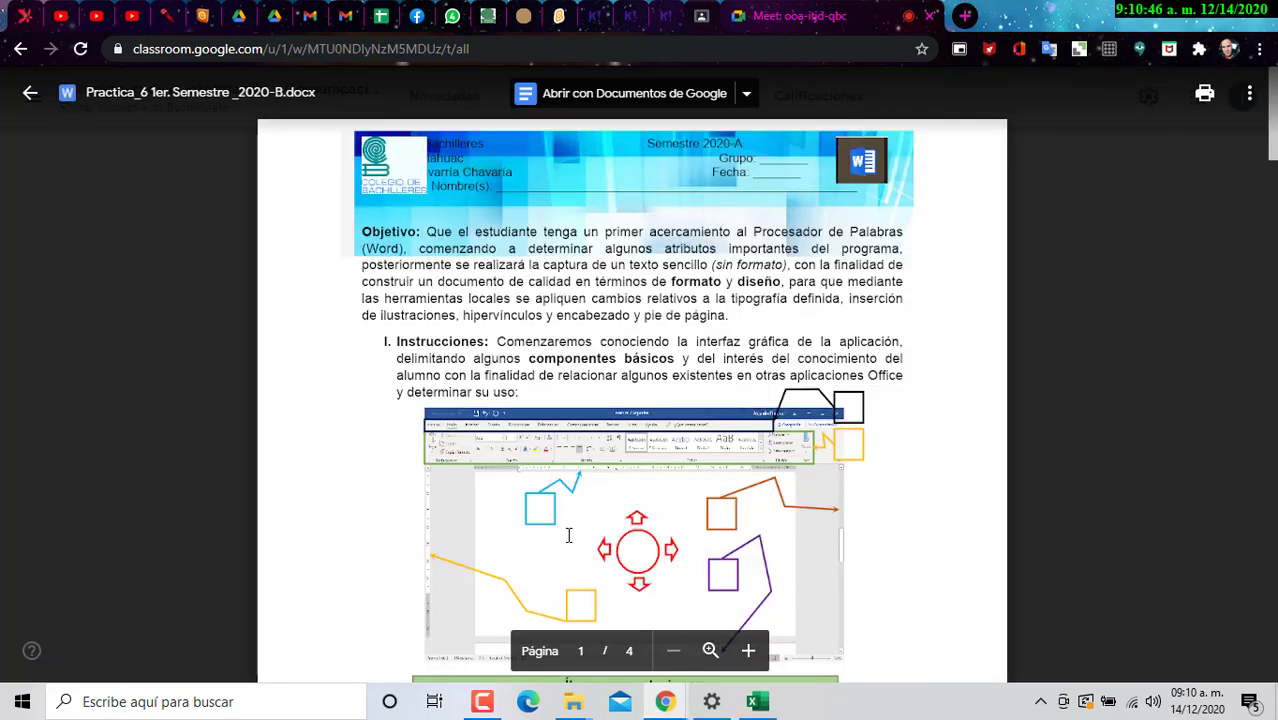
scroll(568, 536, down, 2)
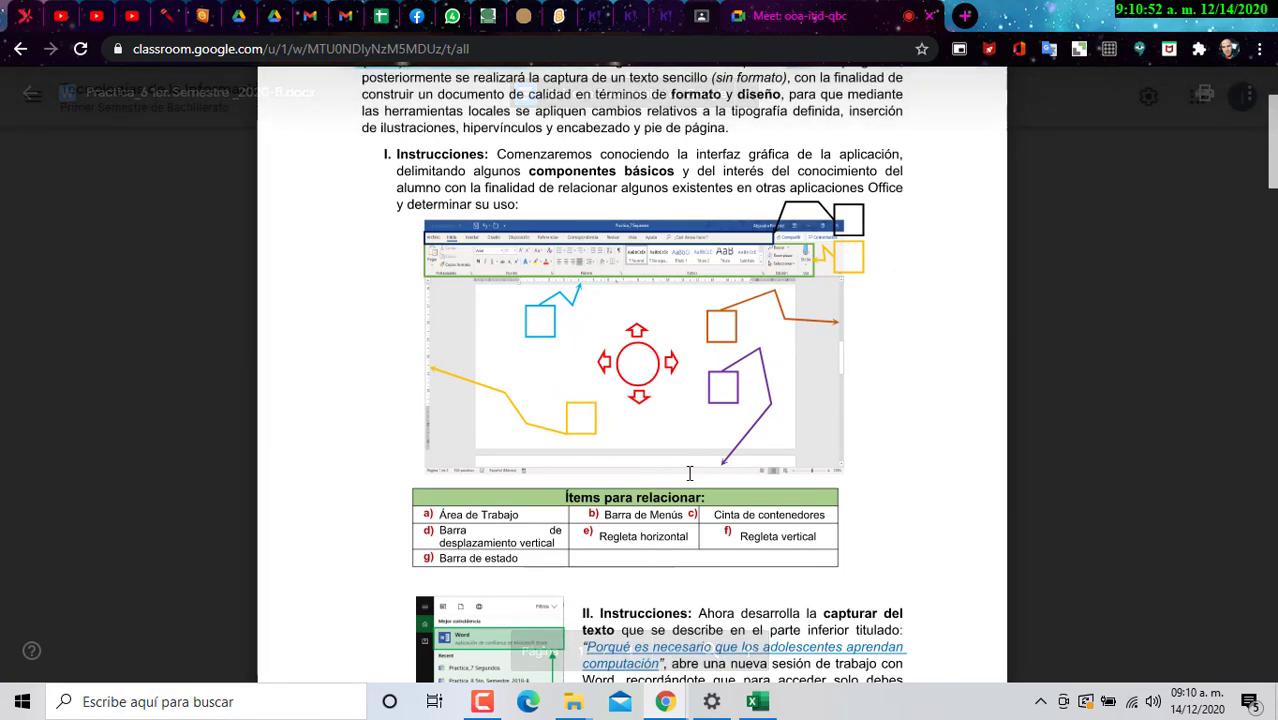
scroll(782, 467, down, 5)
scroll(676, 505, down, 2)
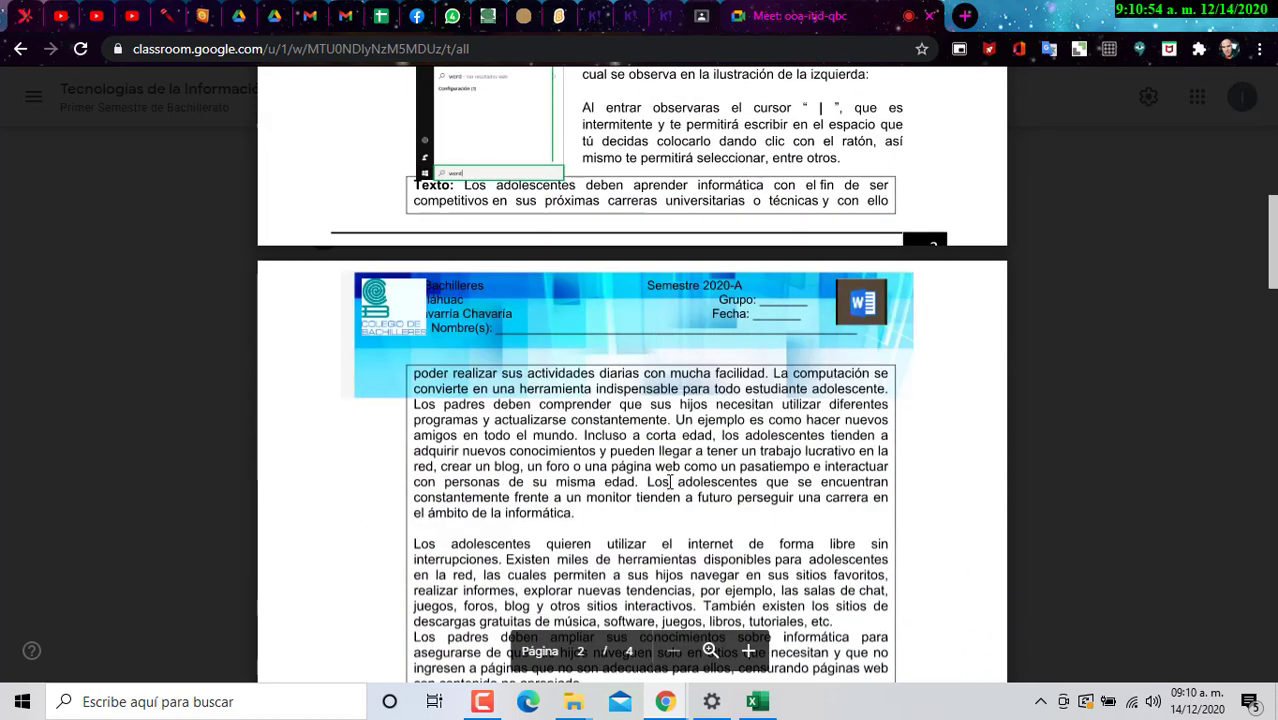
scroll(678, 490, down, 1)
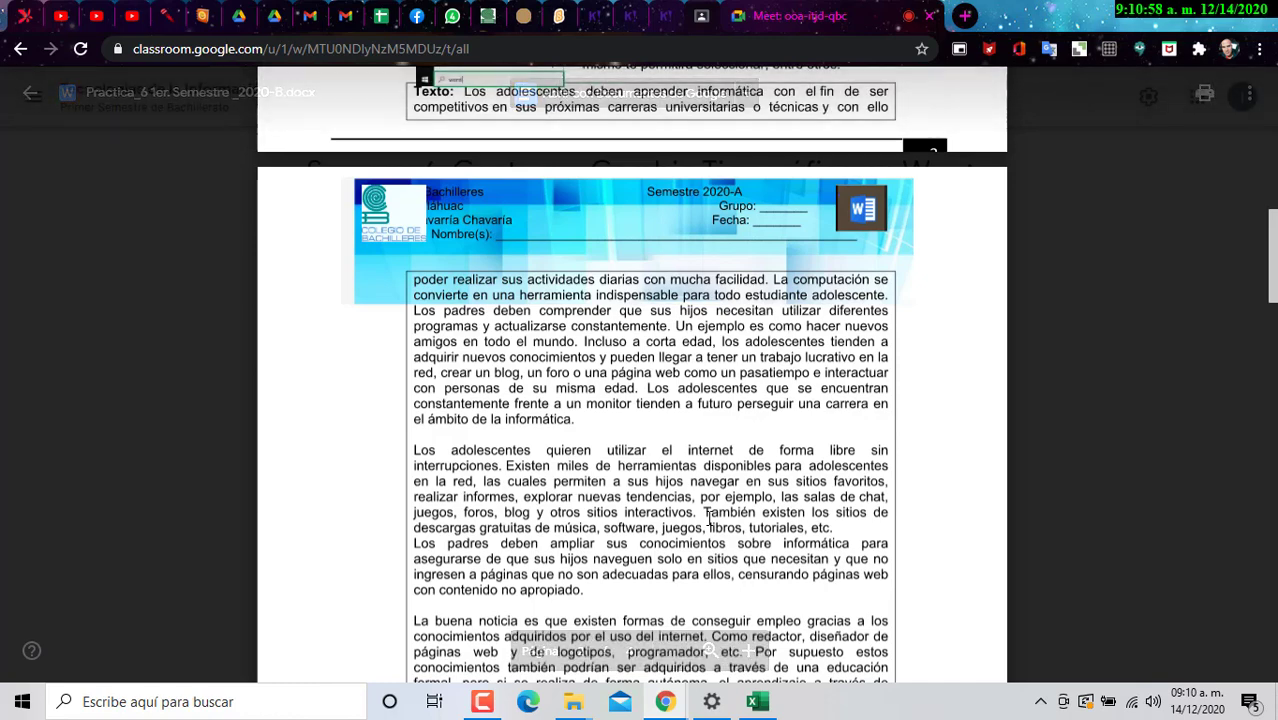
scroll(707, 500, down, 2)
scroll(707, 500, down, 5)
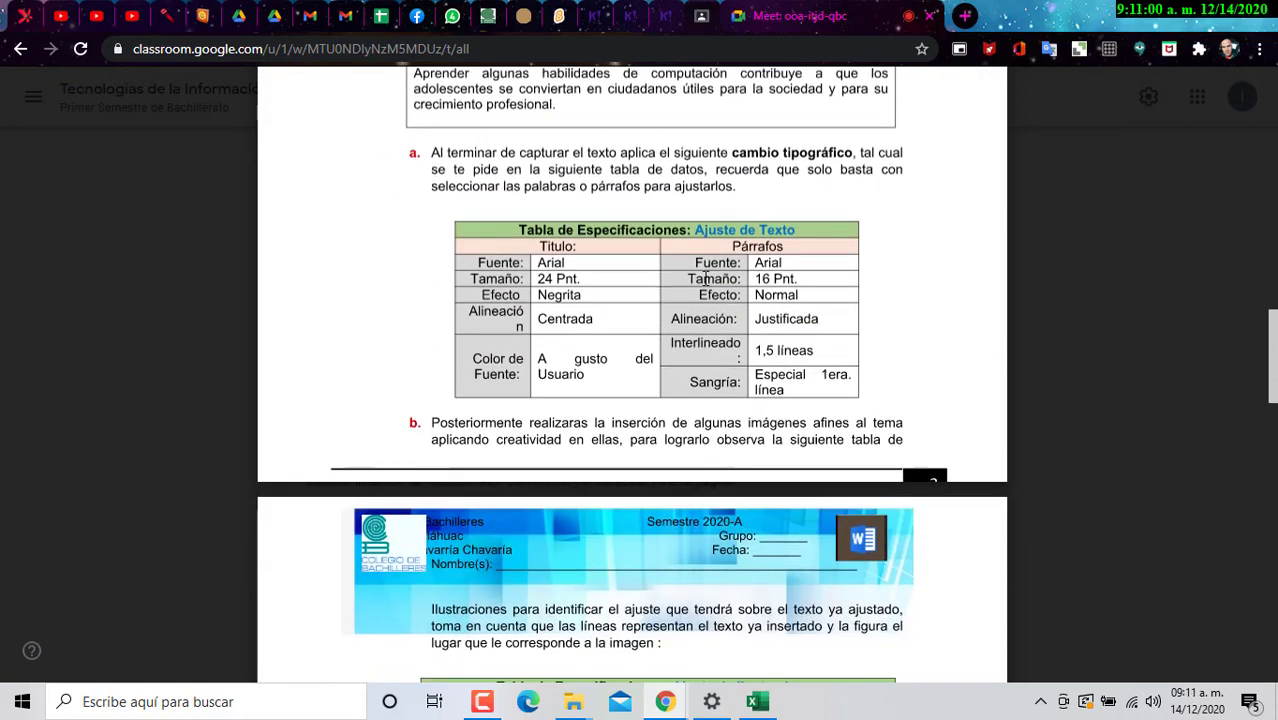
Step: Read the rest of the practice, from the Ajuste de Texto specifications to the header, footer and the closing note on page 4
scroll(575, 325, up, 1)
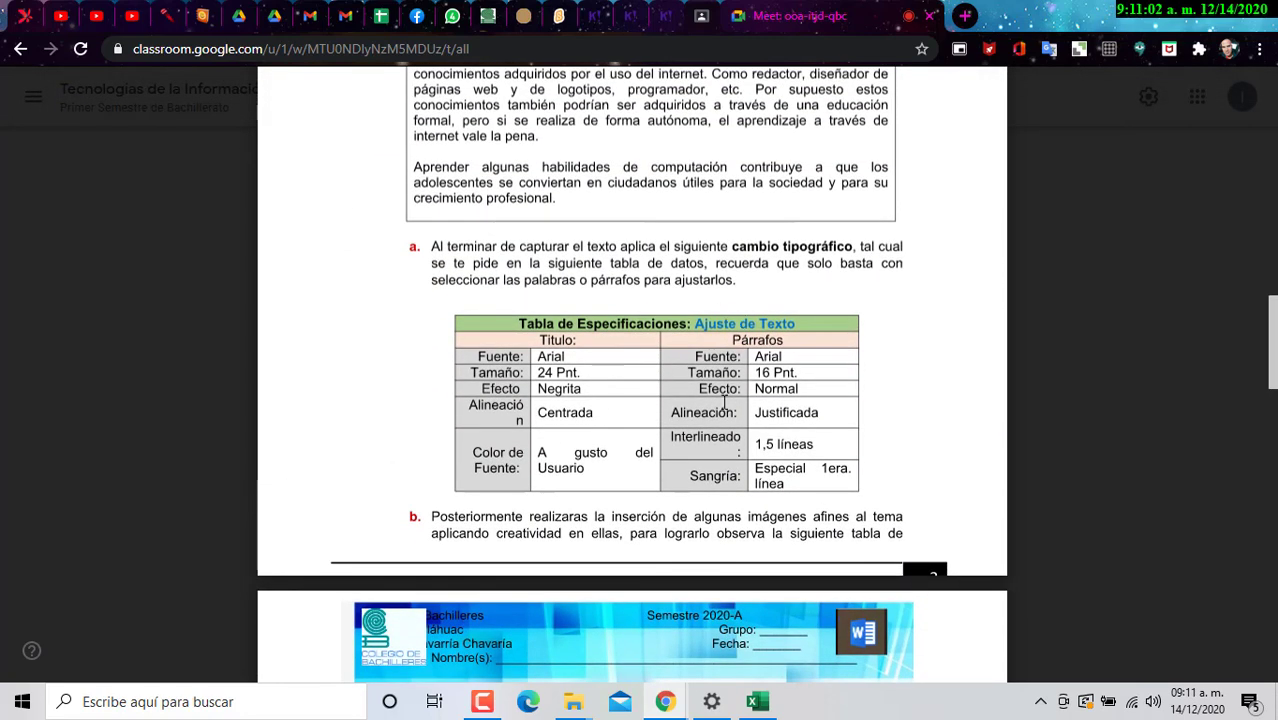
scroll(683, 378, down, 6)
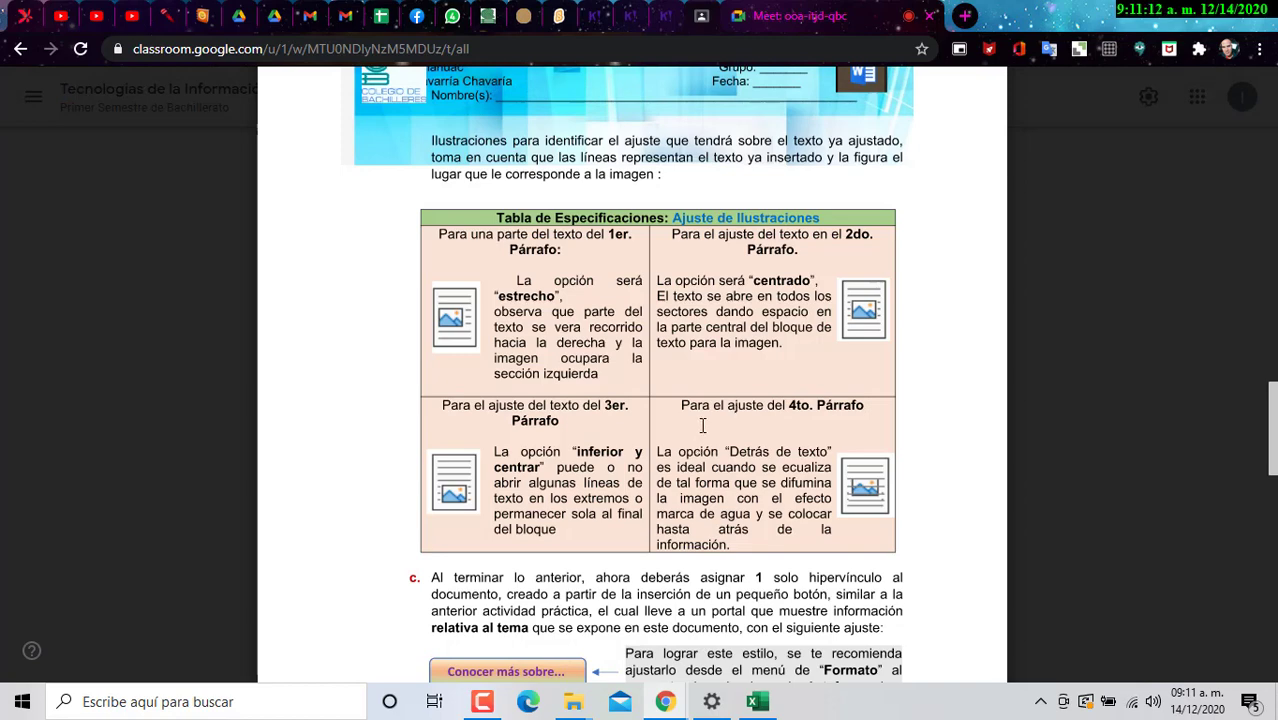
scroll(701, 427, down, 2)
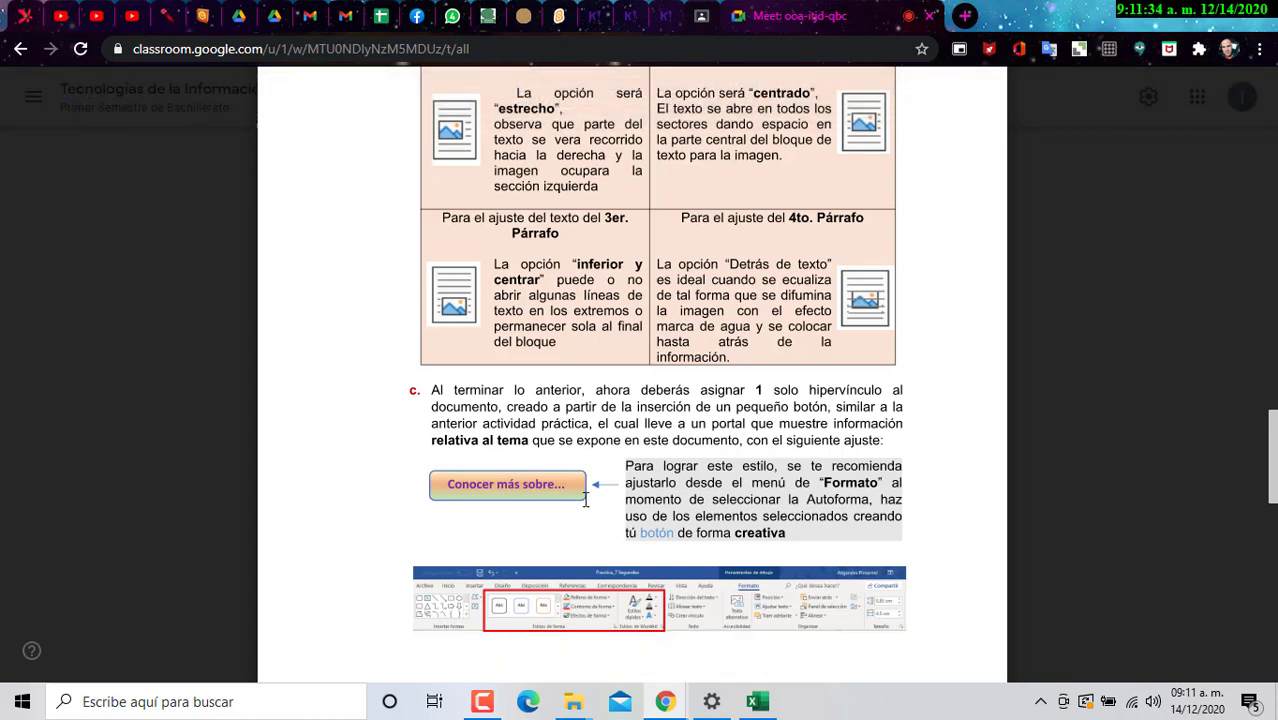
scroll(660, 576, down, 5)
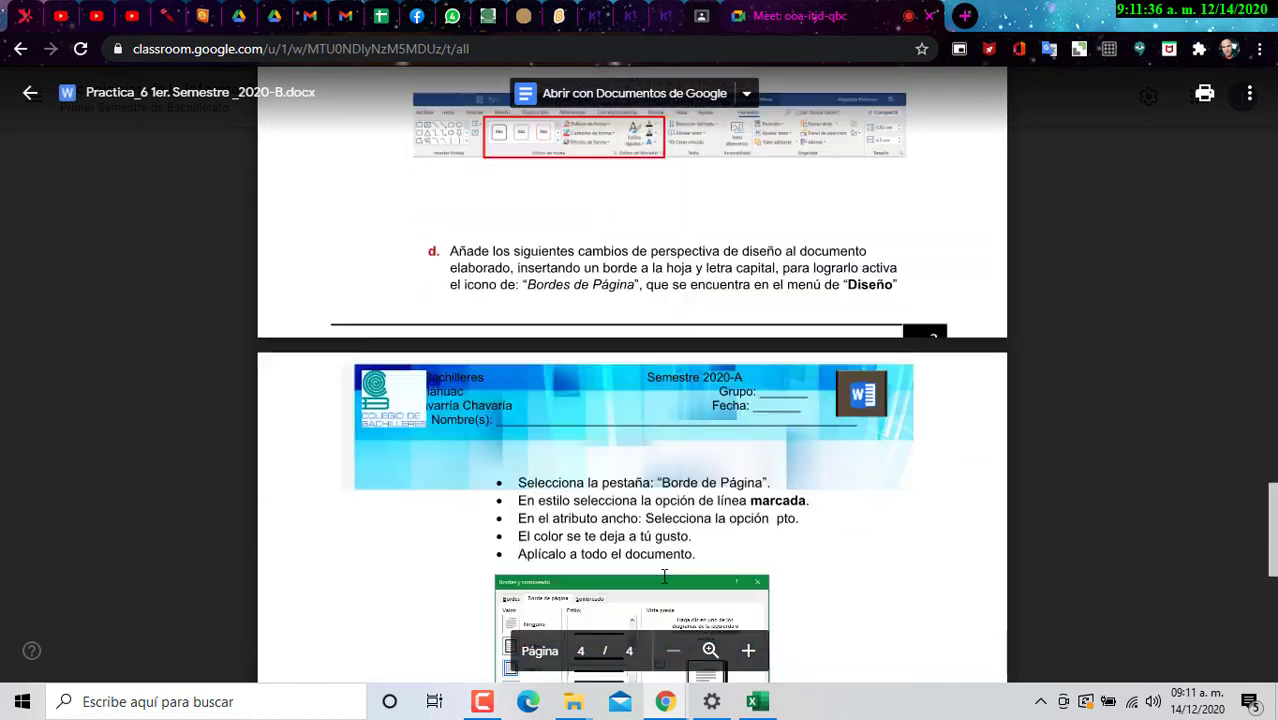
scroll(661, 577, down, 3)
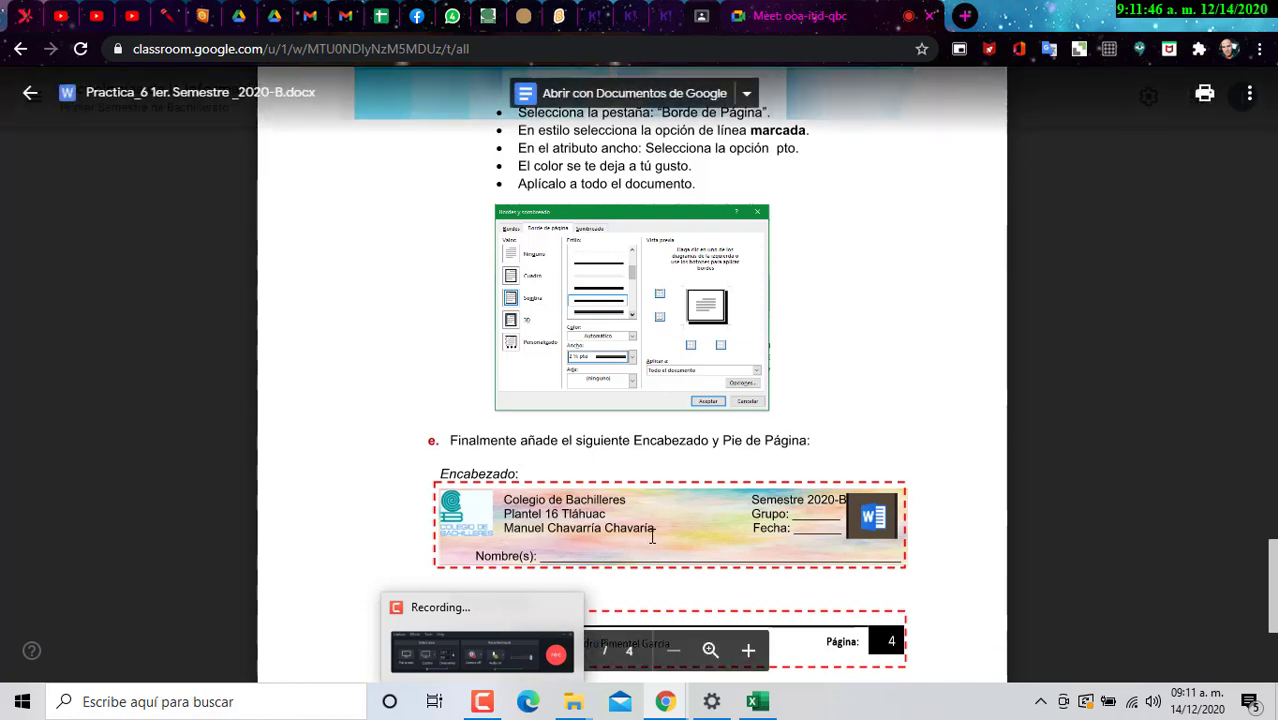
scroll(650, 500, down, 3)
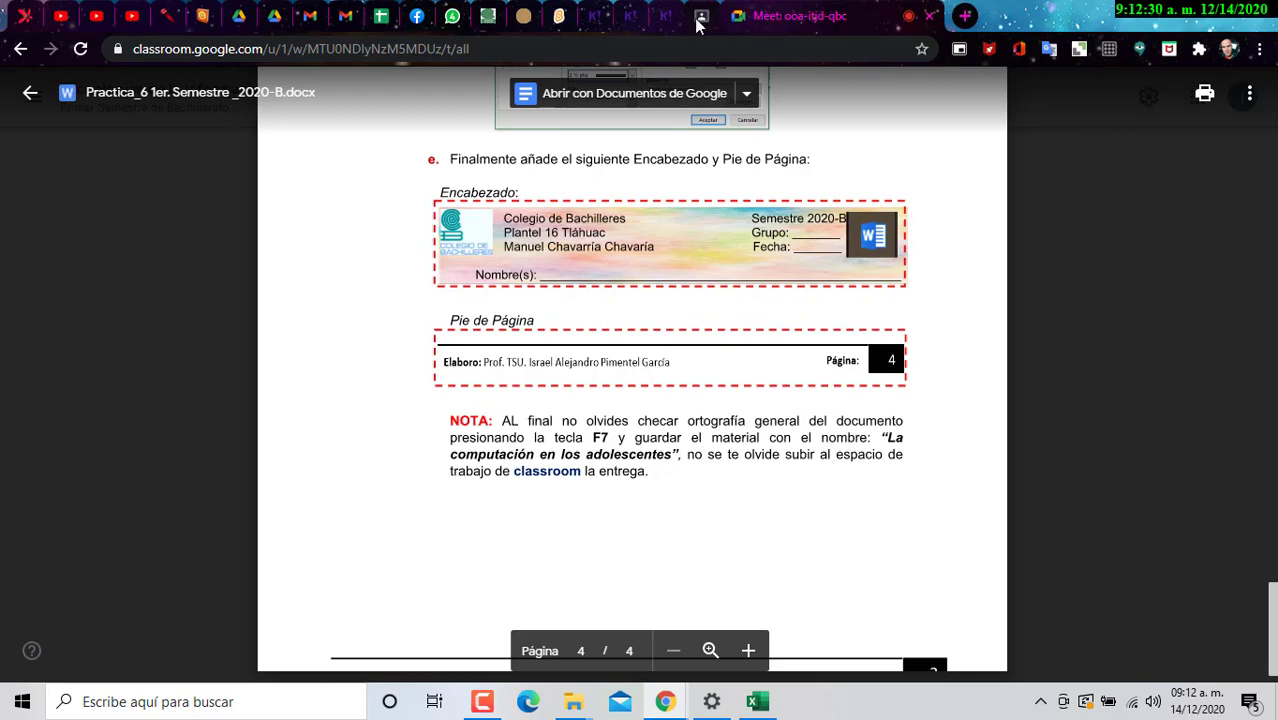
Step: Switch to the Google Meet call to read the students' chat messages, and pause the screen recording
click(780, 16)
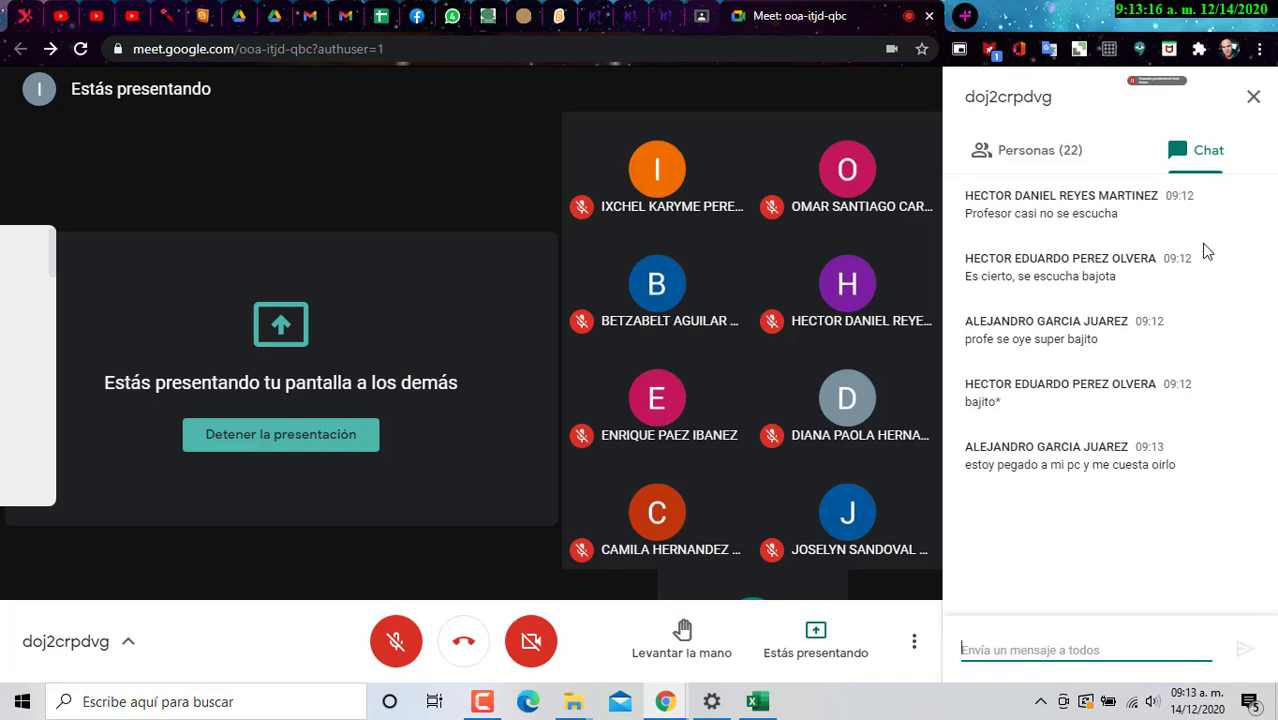
click(482, 701)
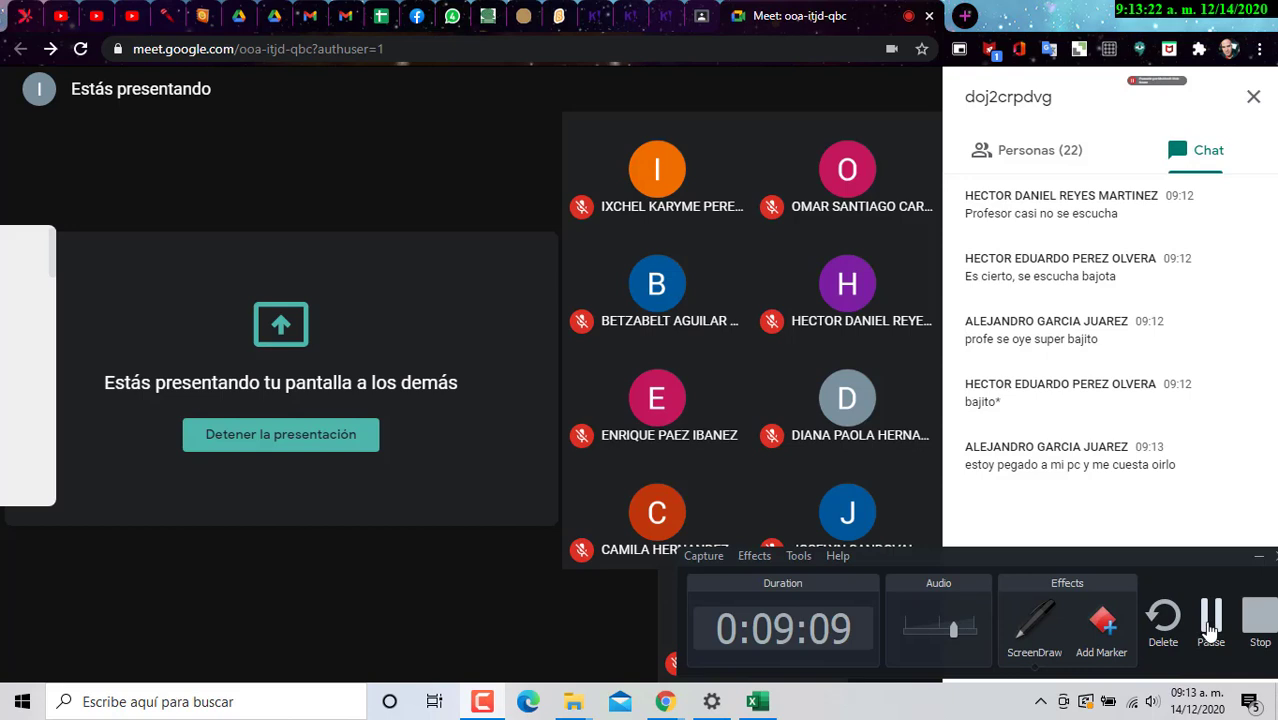
click(1209, 628)
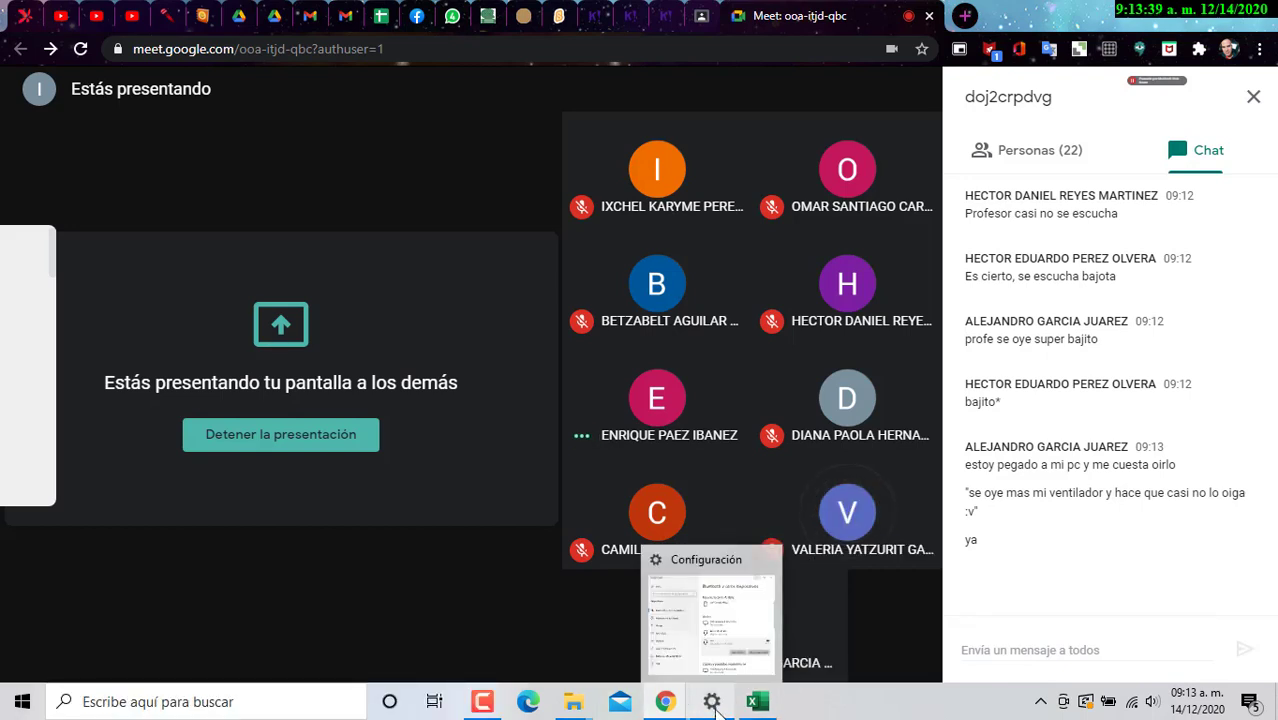
Step: Bring up the screen recorder, raise its audio level slightly, and minimize it
mouse_move(759, 708)
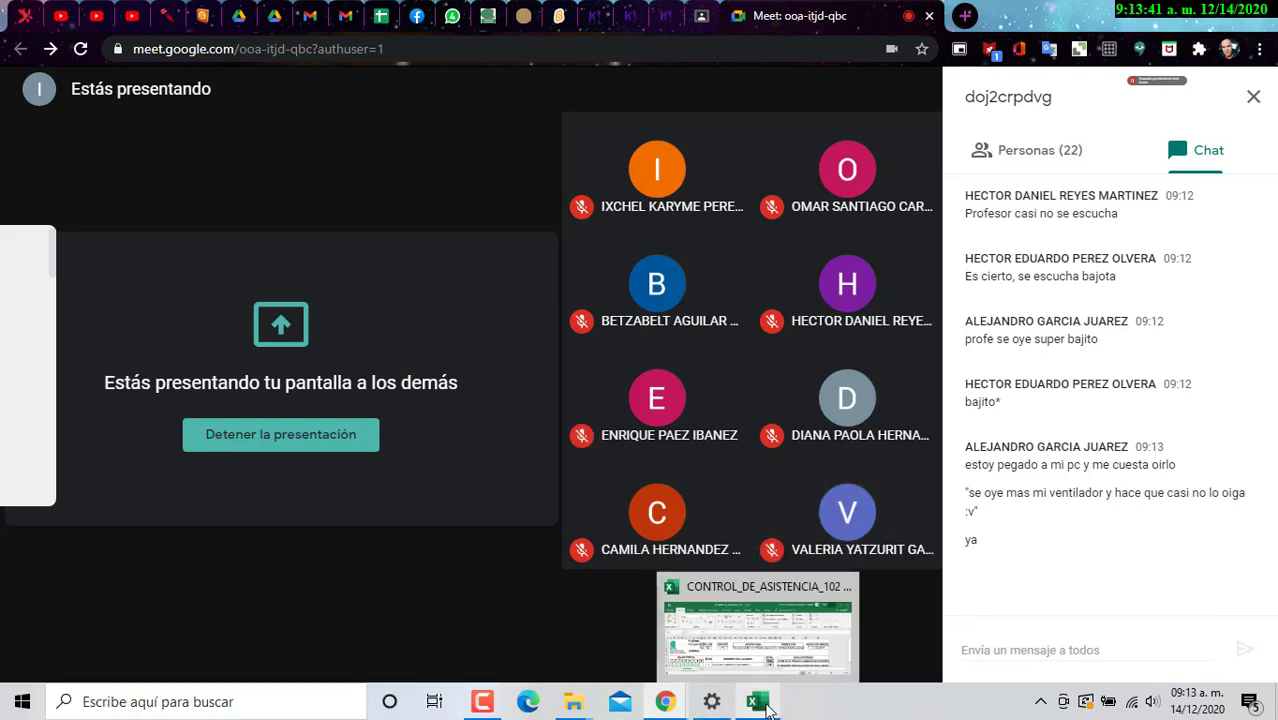
mouse_move(652, 700)
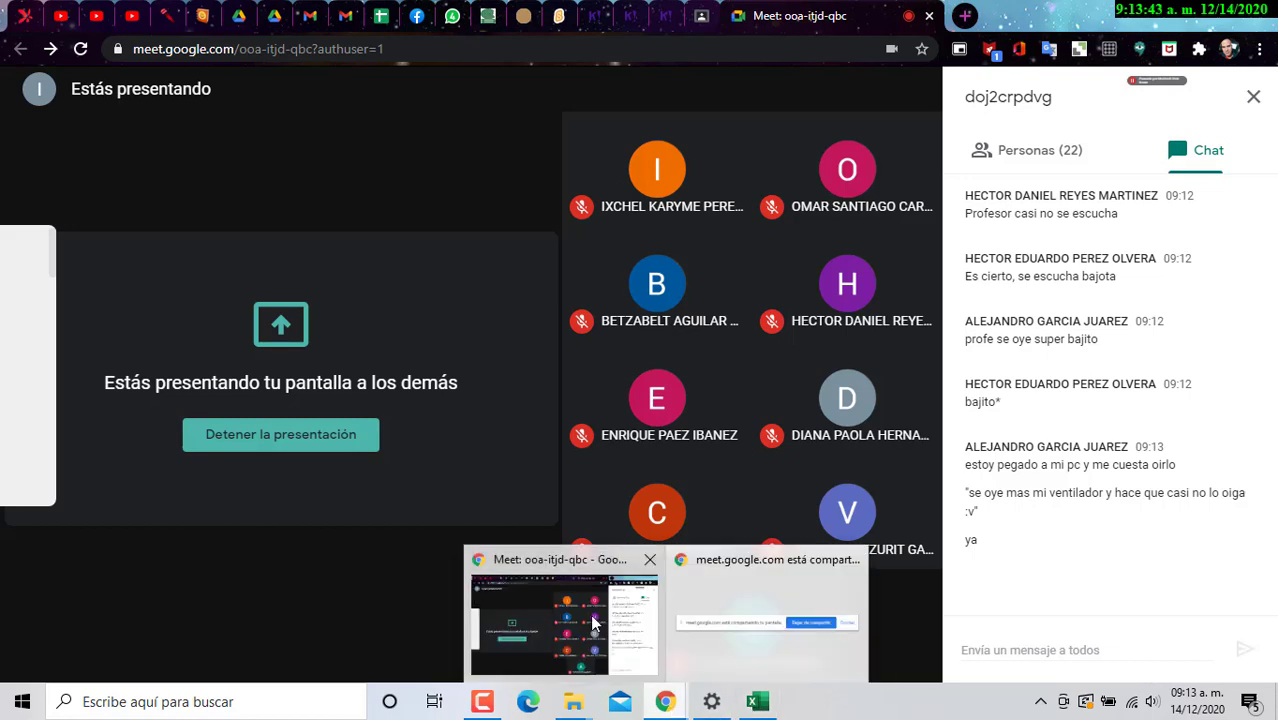
click(1085, 701)
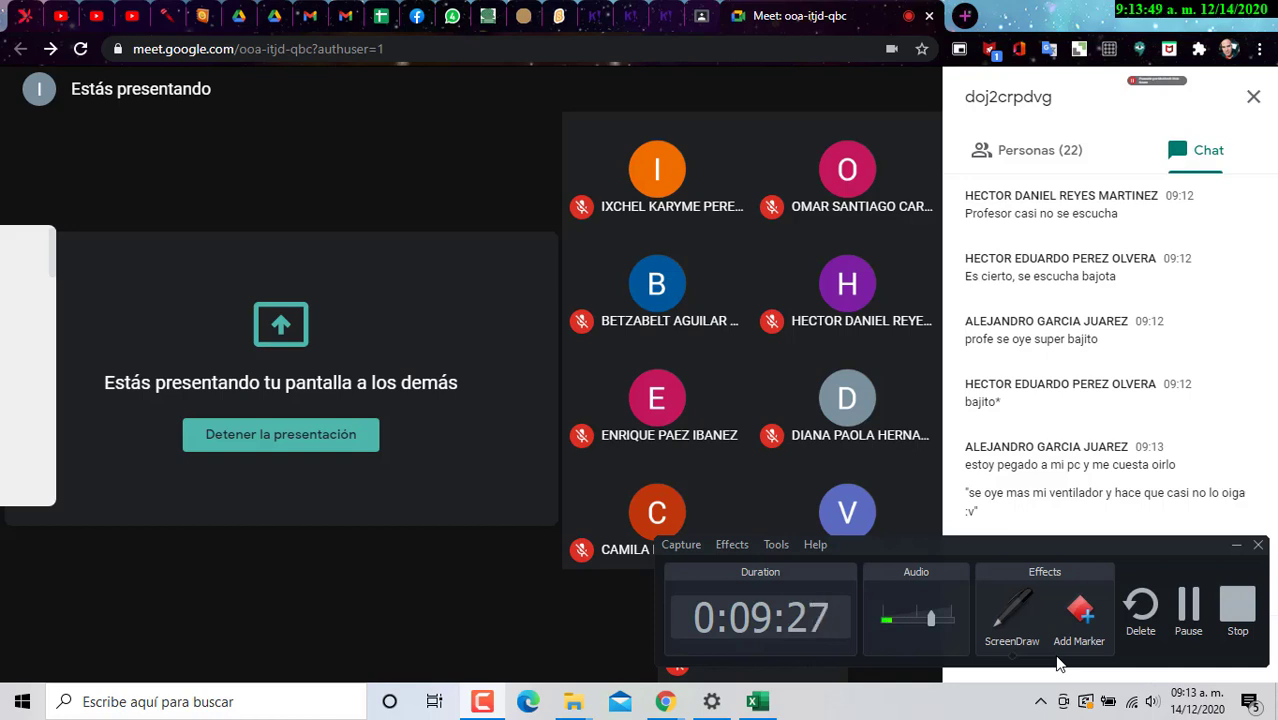
drag(931, 618, 934, 618)
click(1236, 545)
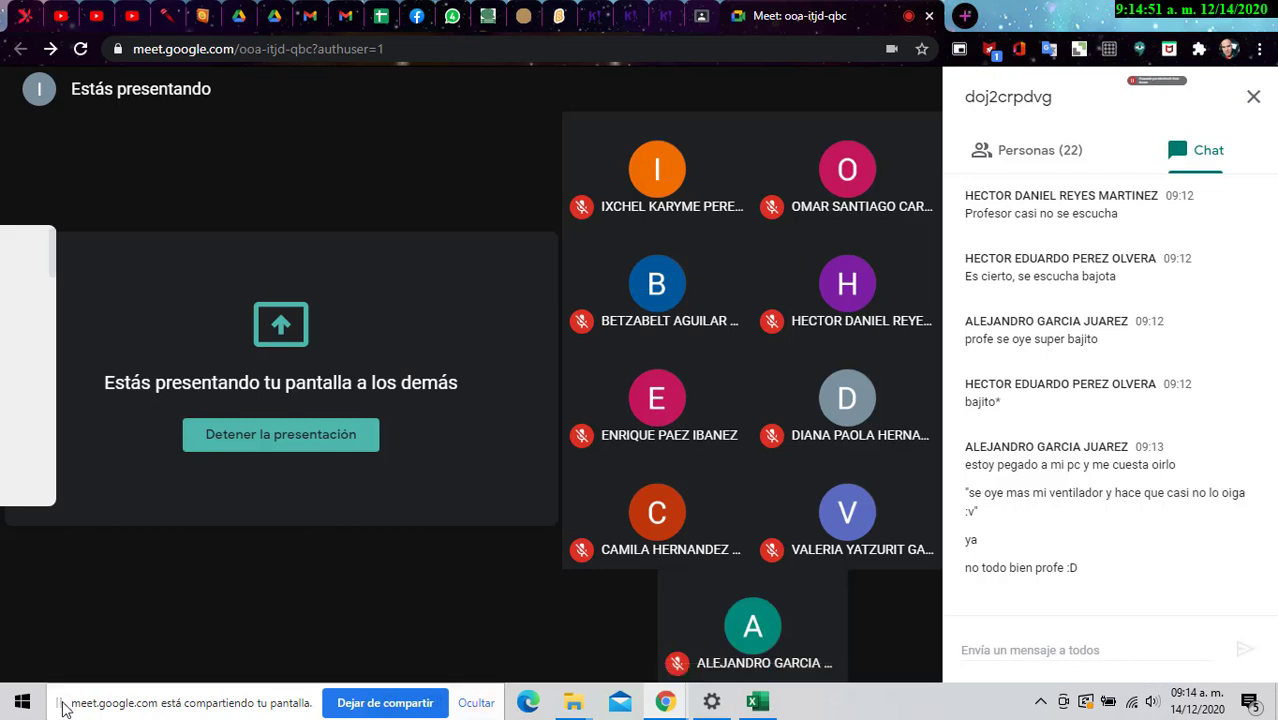
Step: Move the screen-sharing notice aside to check the recorder's audio level, and put the notice back over the taskbar
drag(60, 710, 98, 590)
click(482, 702)
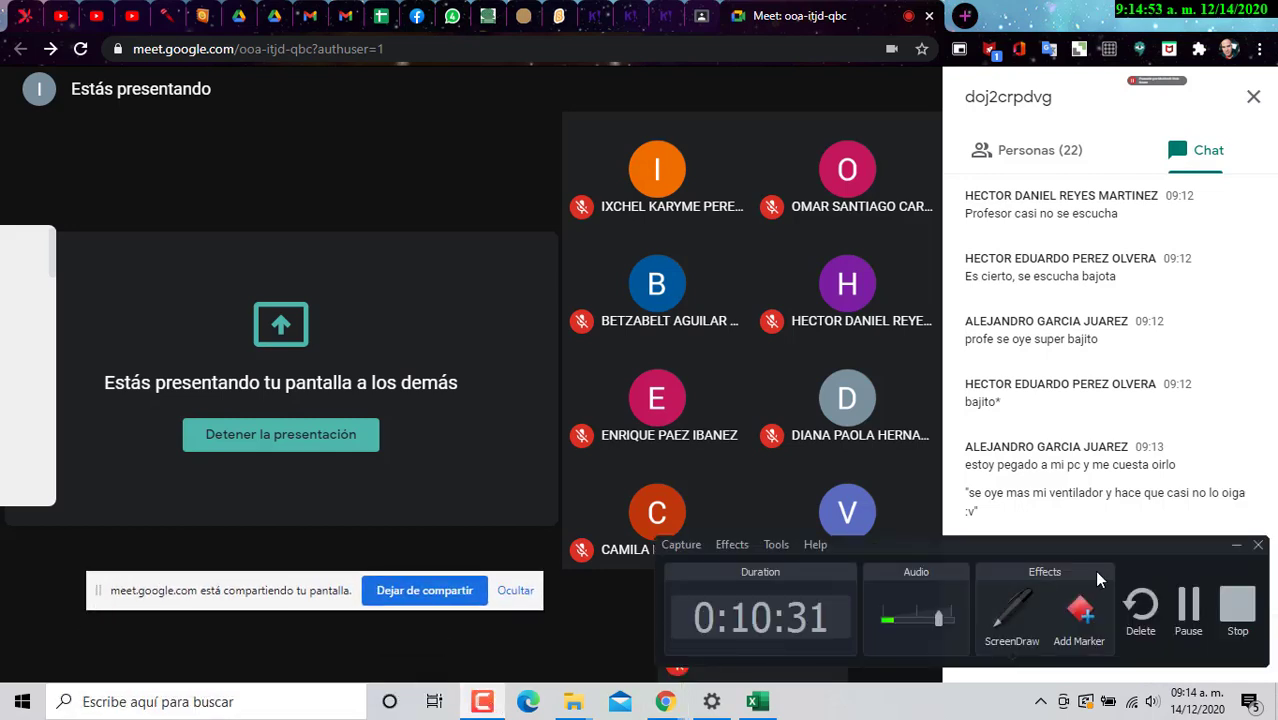
drag(100, 593, 57, 700)
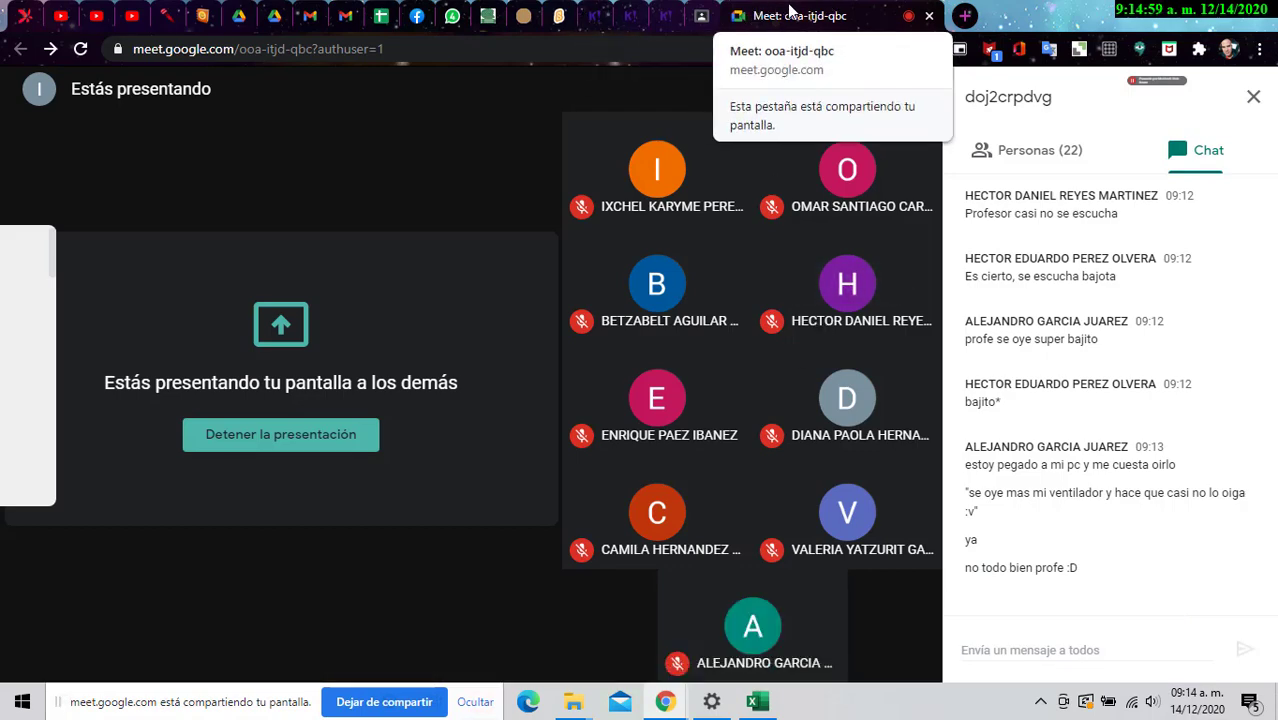
Step: Switch to the Microsoft Word kahoot's question list and on to the Kahoot page for joining with a game PIN
click(601, 14)
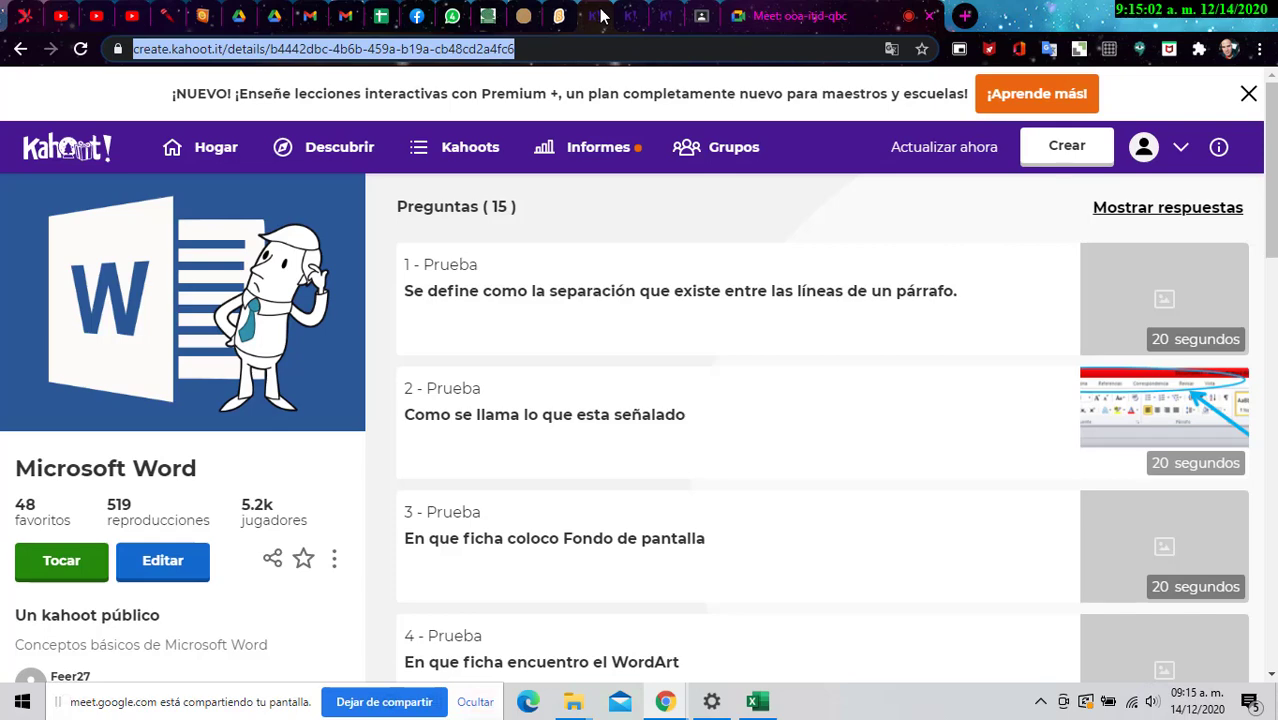
click(667, 18)
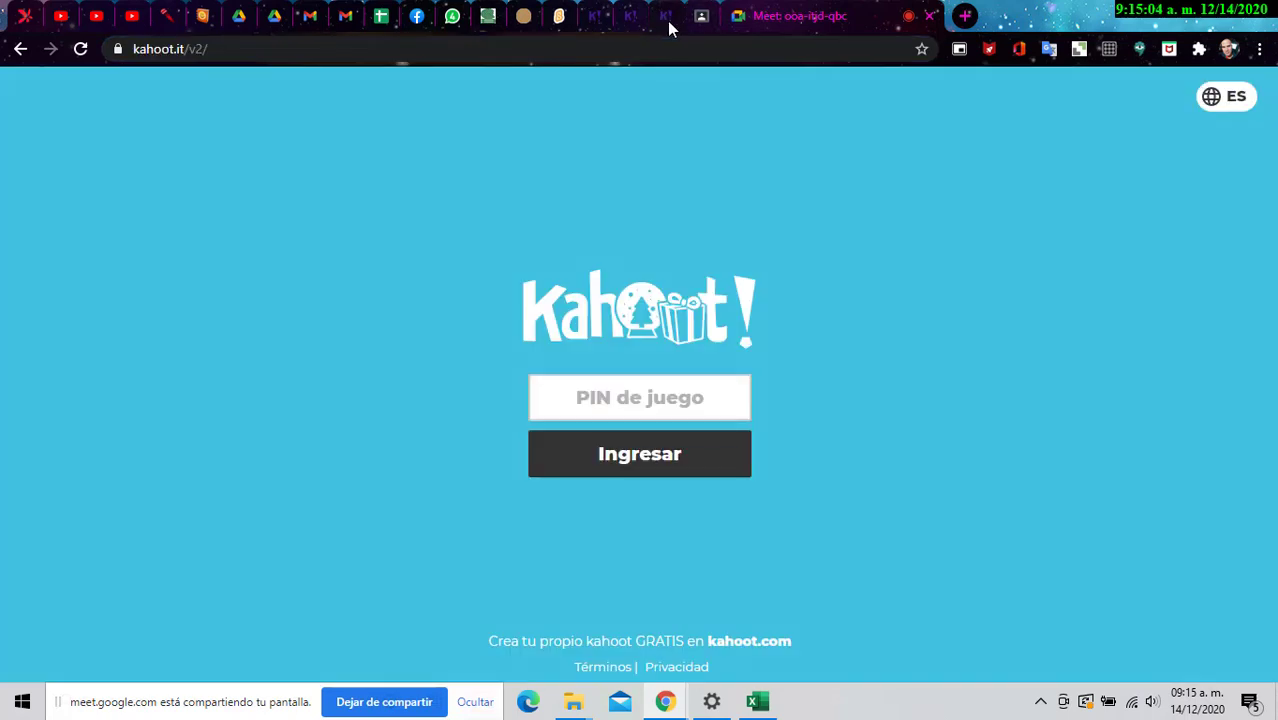
Step: Highlight the kahoot.it address of the game PIN page, and open the Google Play store in a new browser tab
click(310, 55)
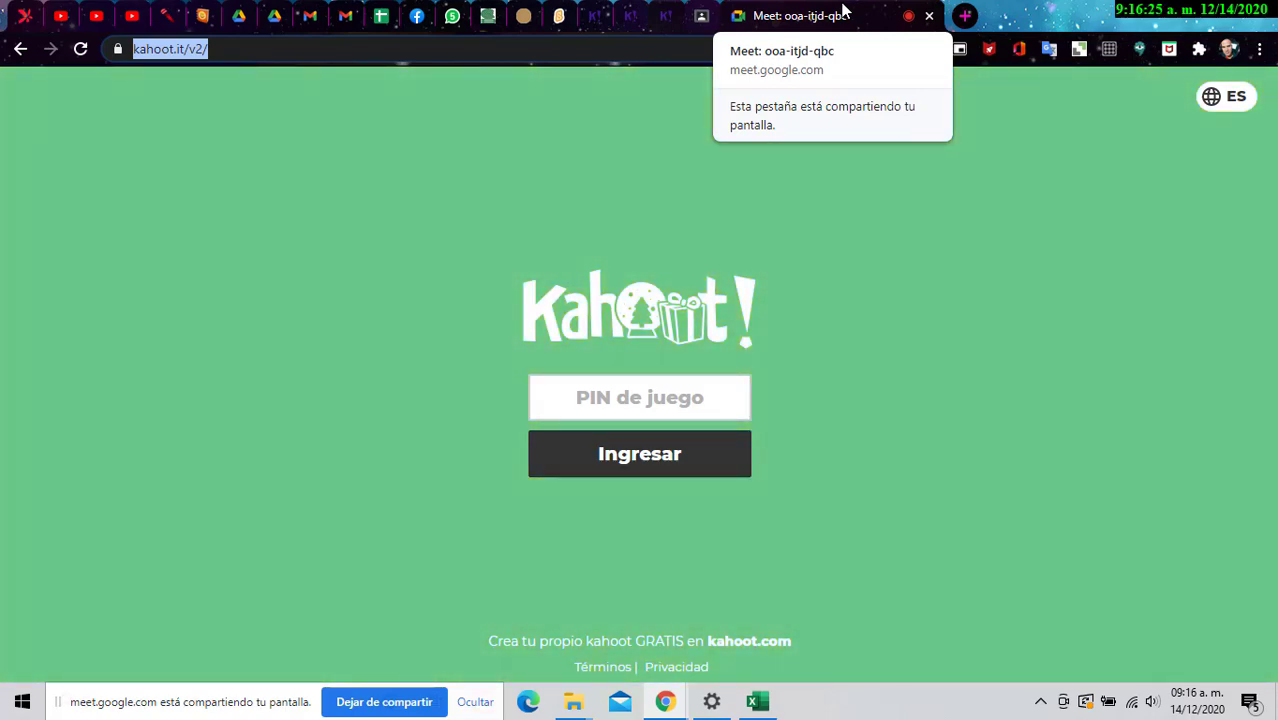
click(960, 19)
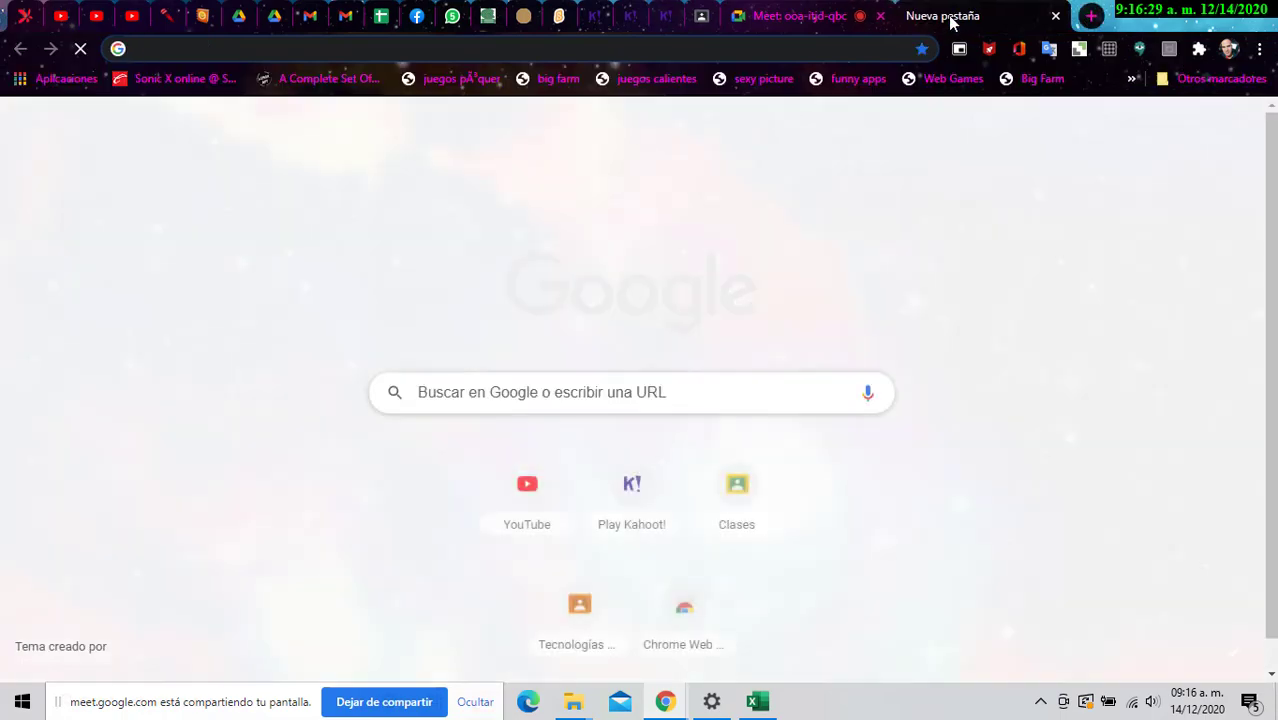
text(playstore)
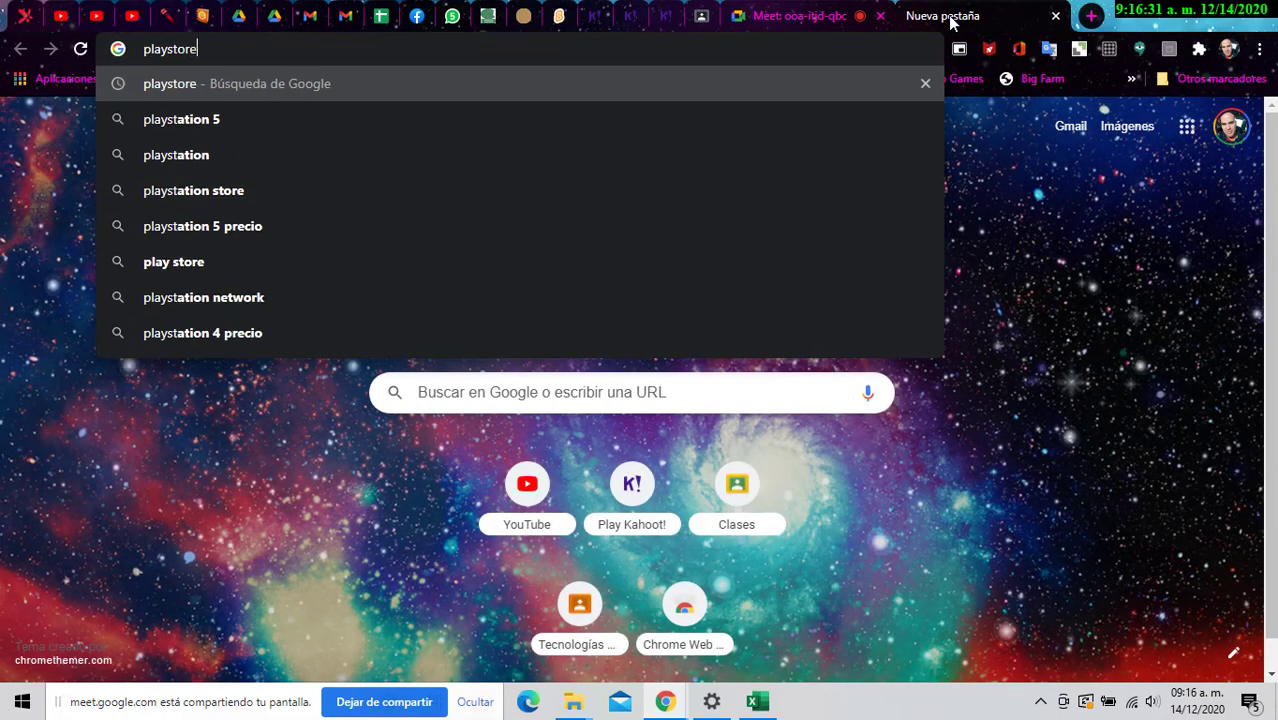
key(Return)
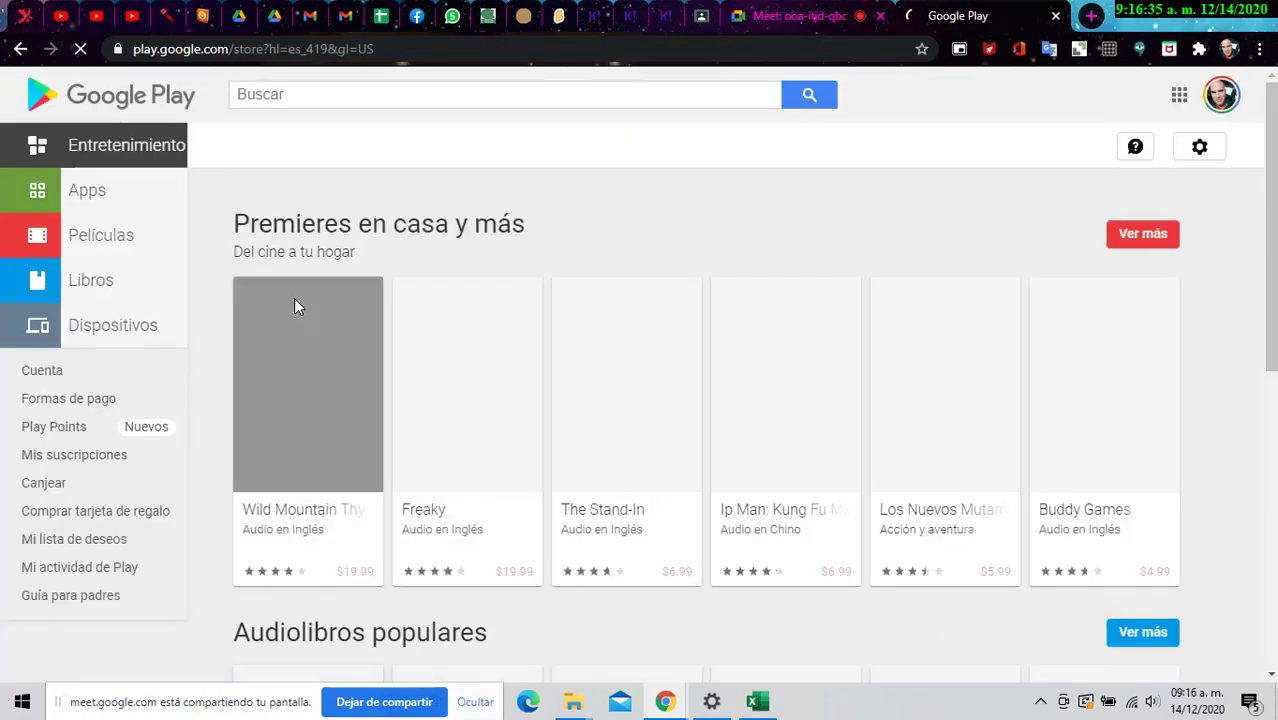
Step: Search Google Play for kahoot and open the page of the "Kahoot! - Juega y crea quizzes" app
click(346, 104)
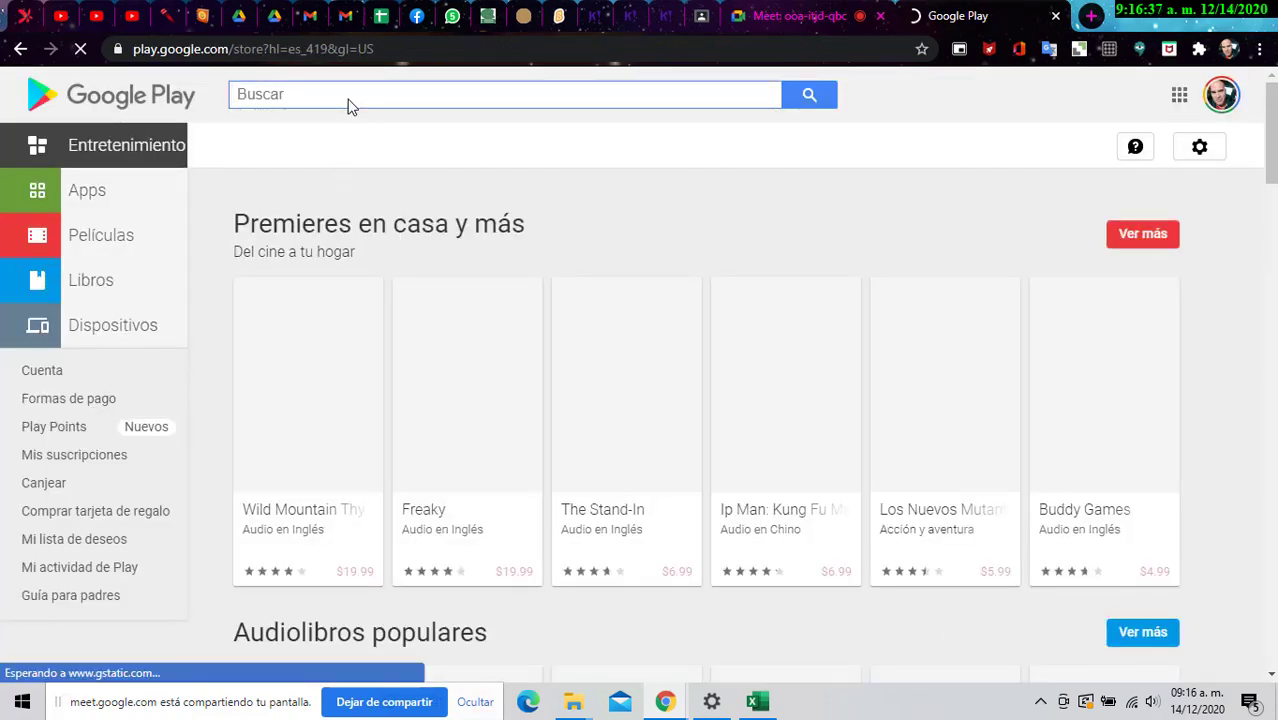
text(kahoot)
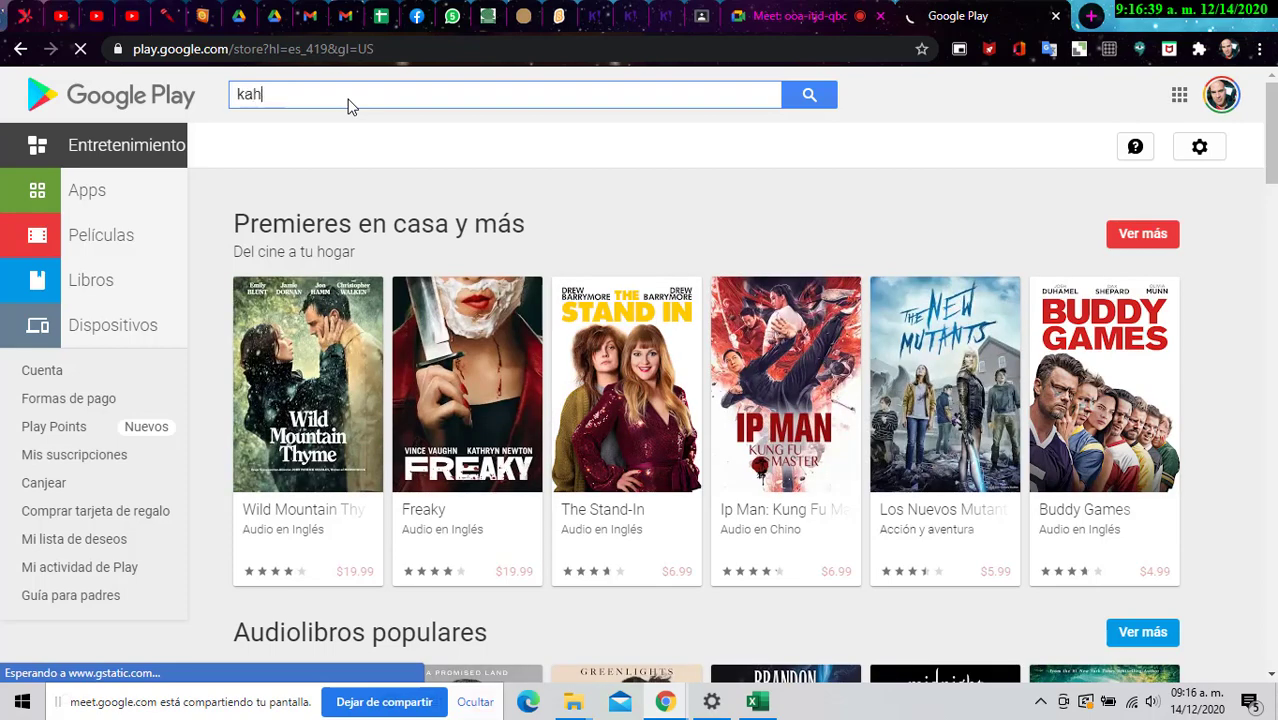
key(Return)
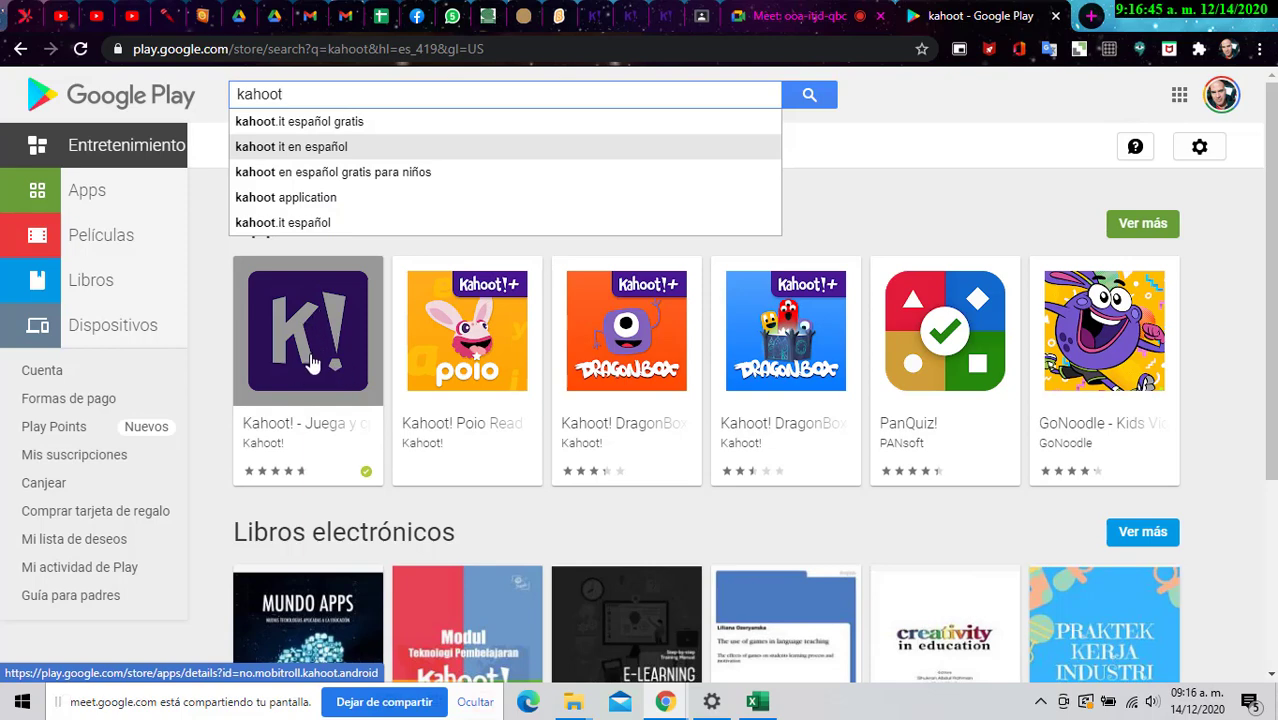
click(310, 363)
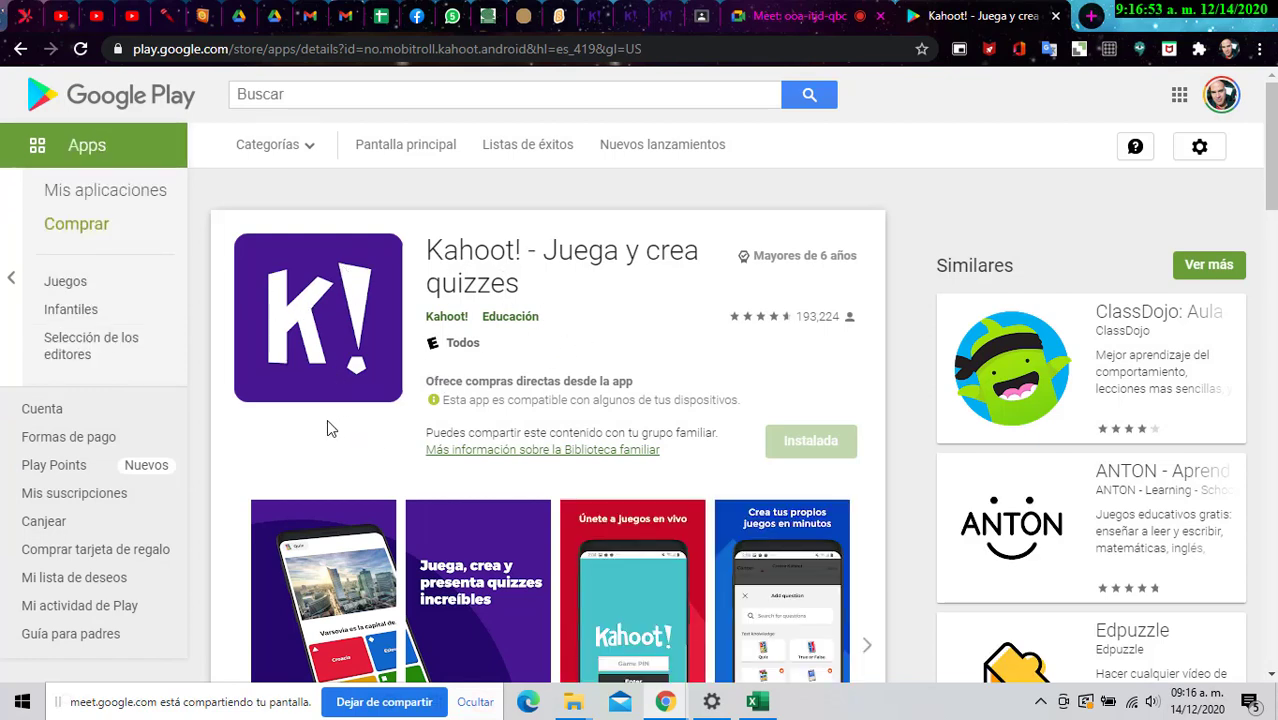
scroll(800, 400, down, 1)
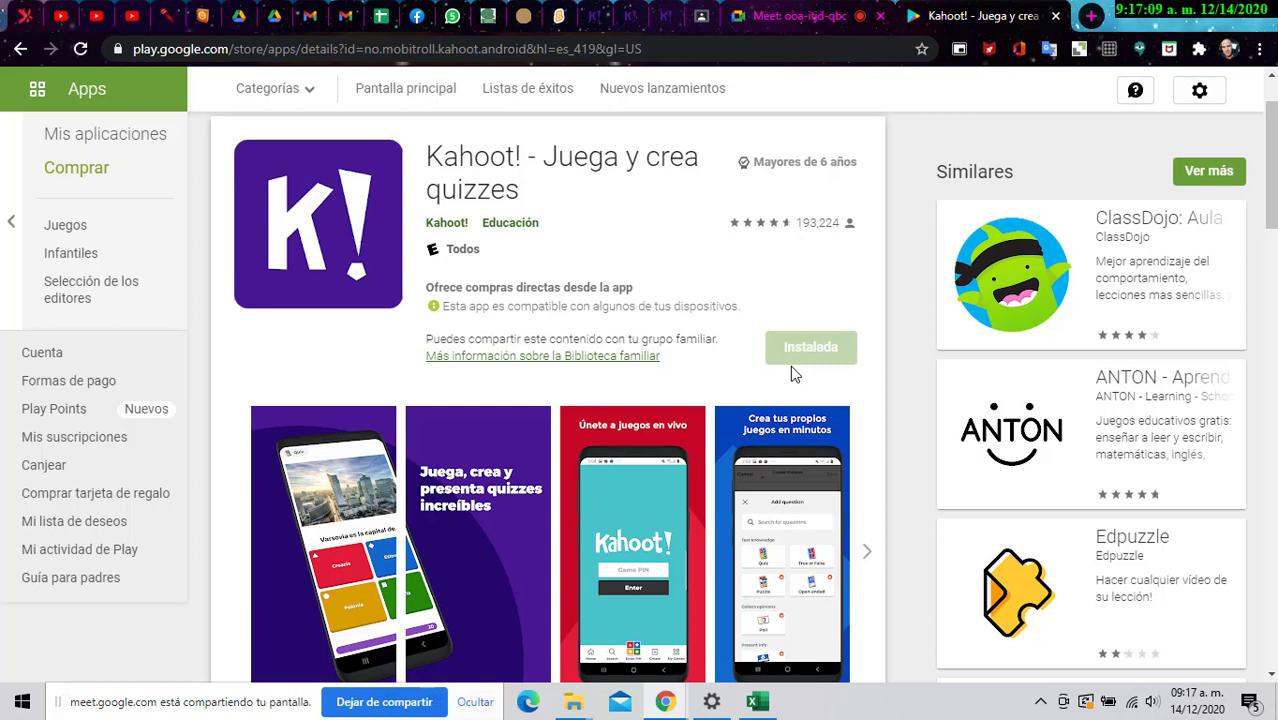
Step: Show the web address of the Kahoot game PIN page and return to the app's Google Play page
click(662, 18)
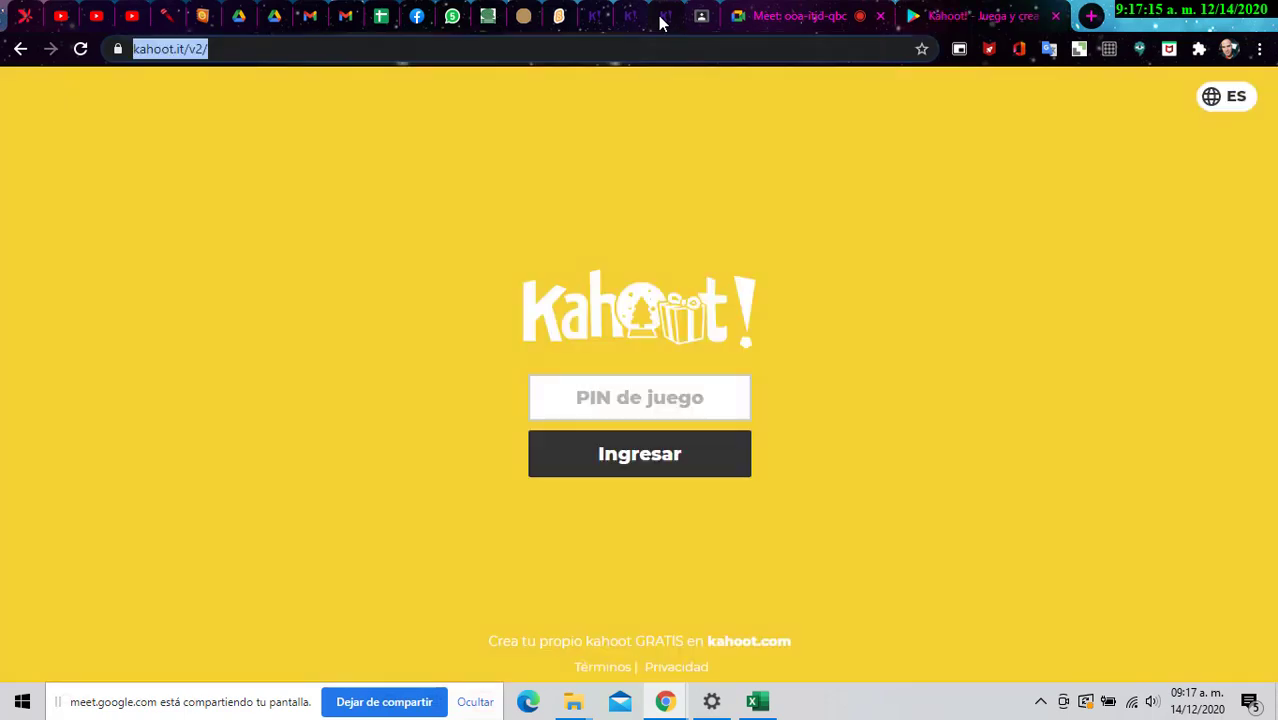
click(280, 77)
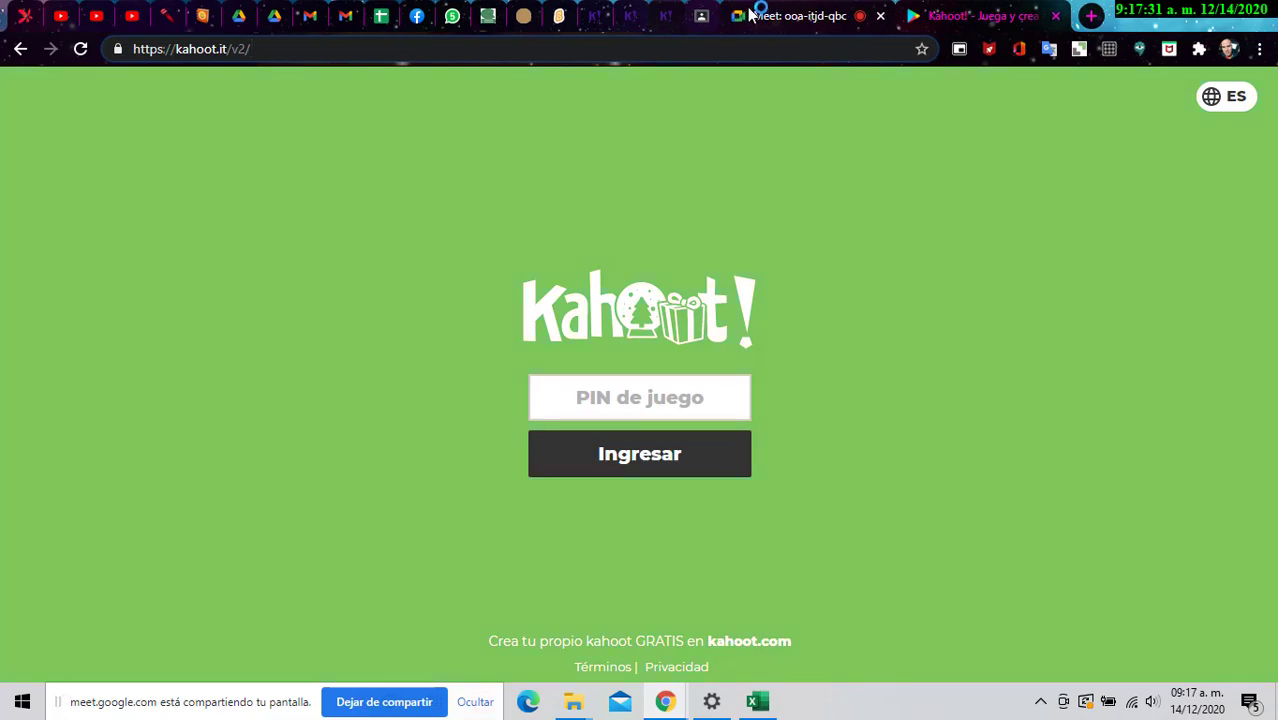
click(983, 16)
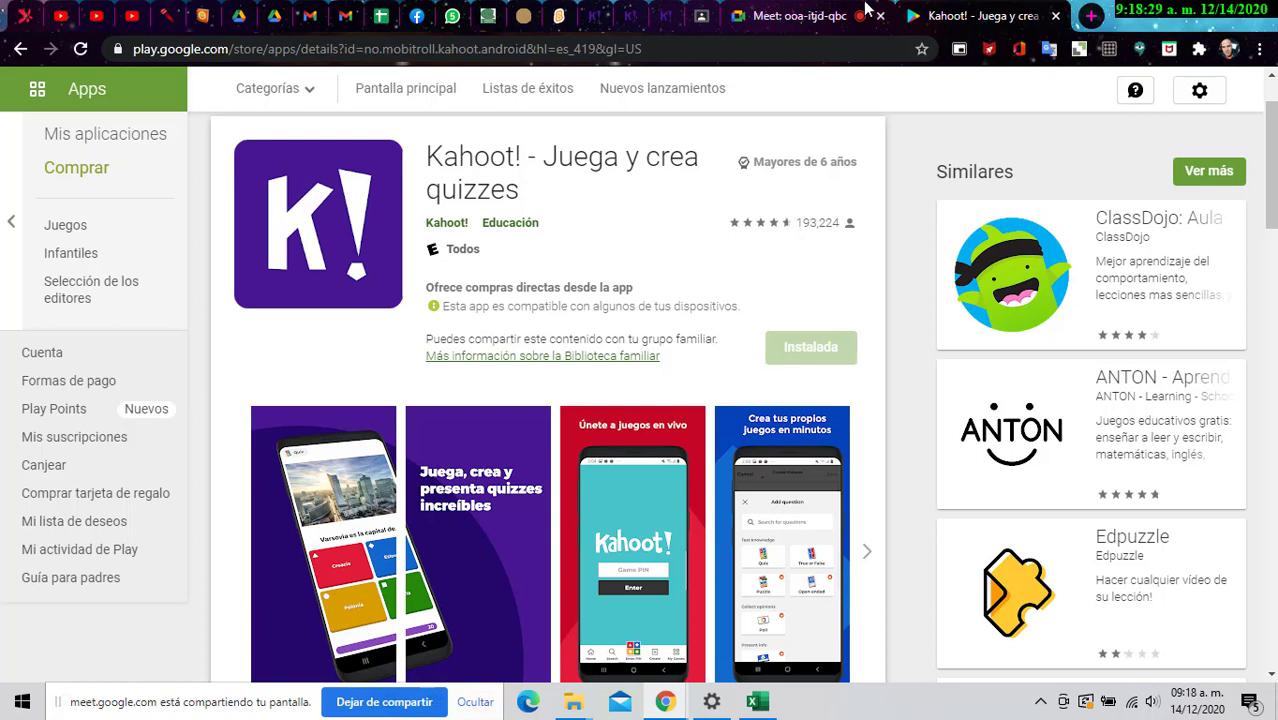
Step: Go back to the Kahoot game PIN page and copy its full web address
click(704, 16)
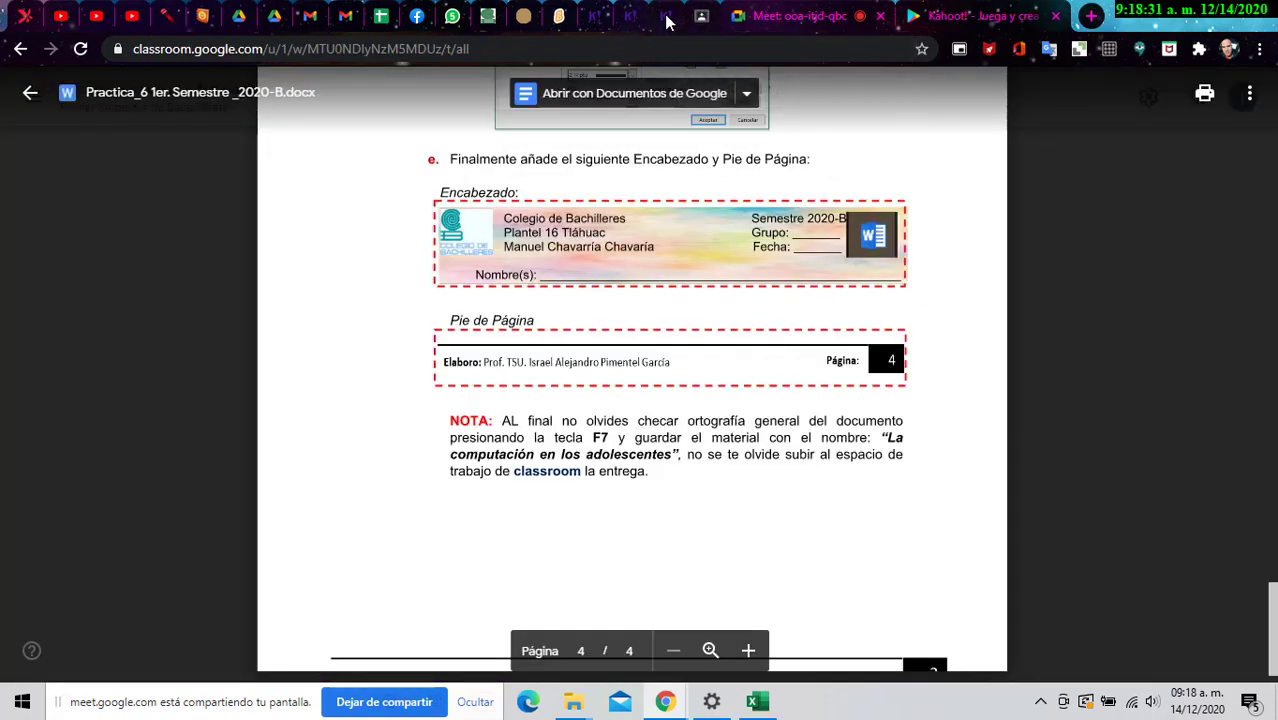
click(665, 16)
click(313, 48)
key(ctrl+c)
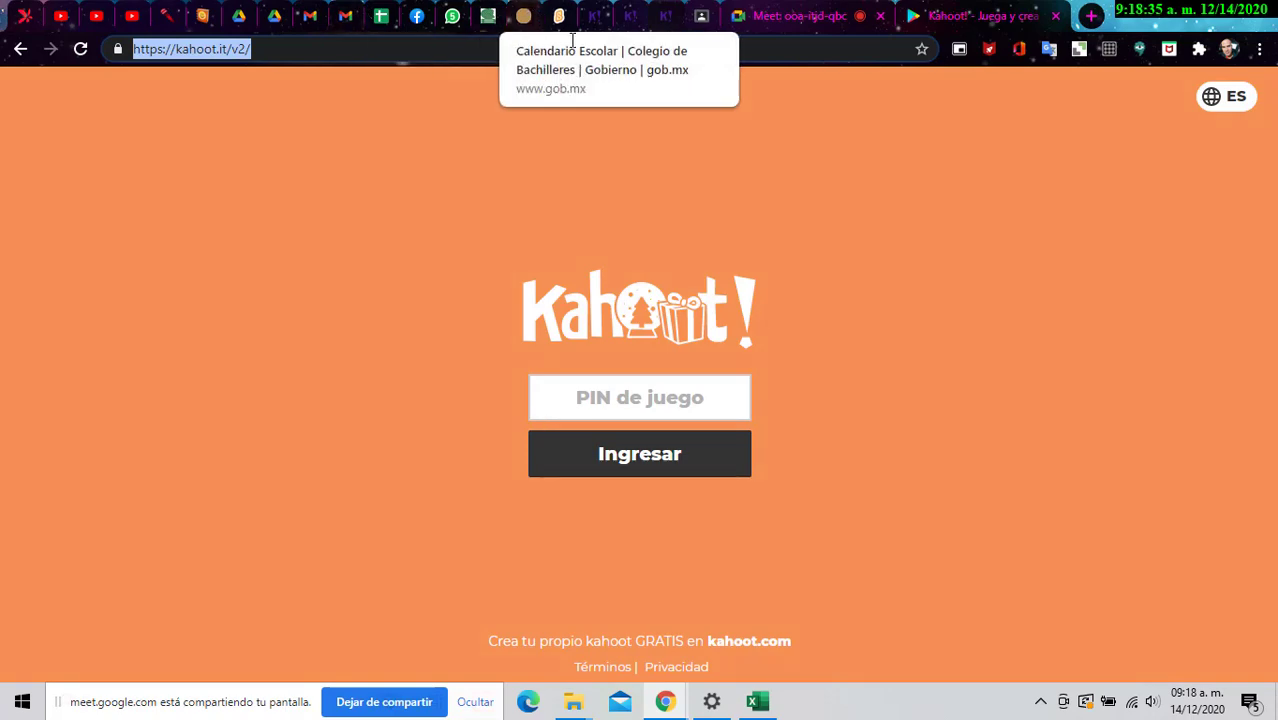
Step: In Google Classroom, close the practice document preview and start a new announcement in the class's Novedades stream
click(701, 16)
scroll(640, 380, up, 3)
click(30, 98)
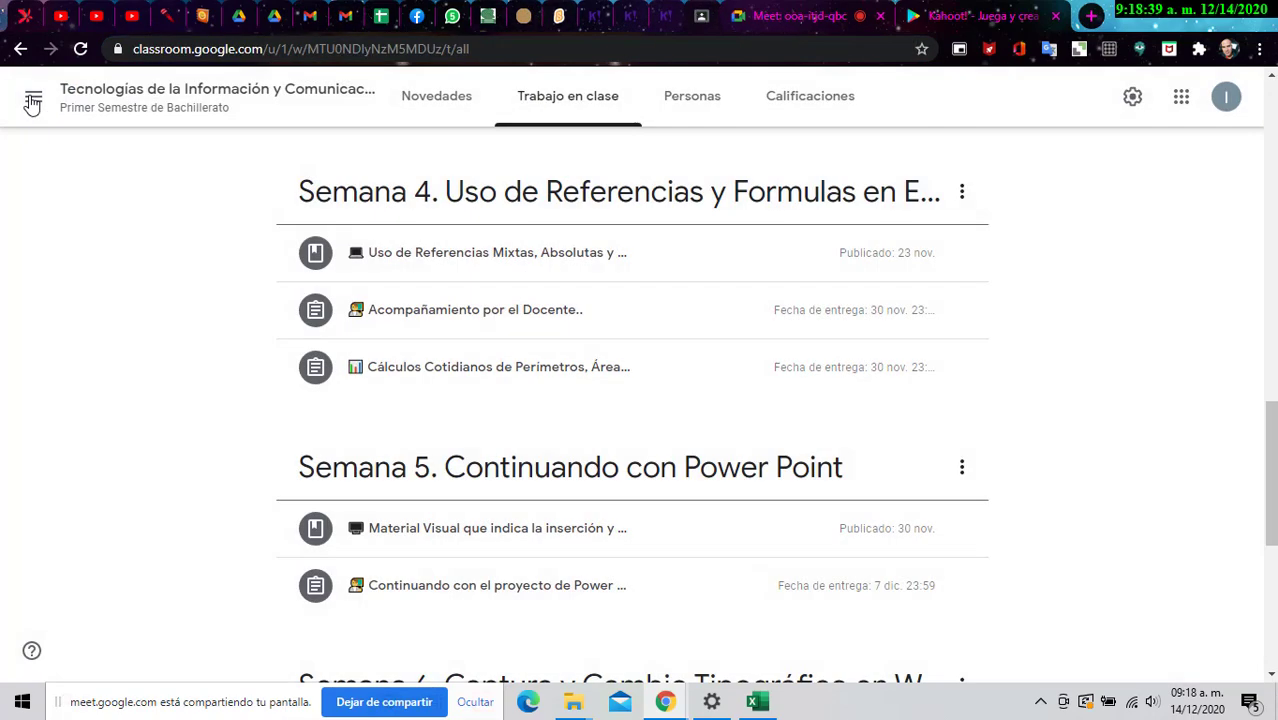
scroll(240, 156, up, 10)
click(437, 96)
click(556, 441)
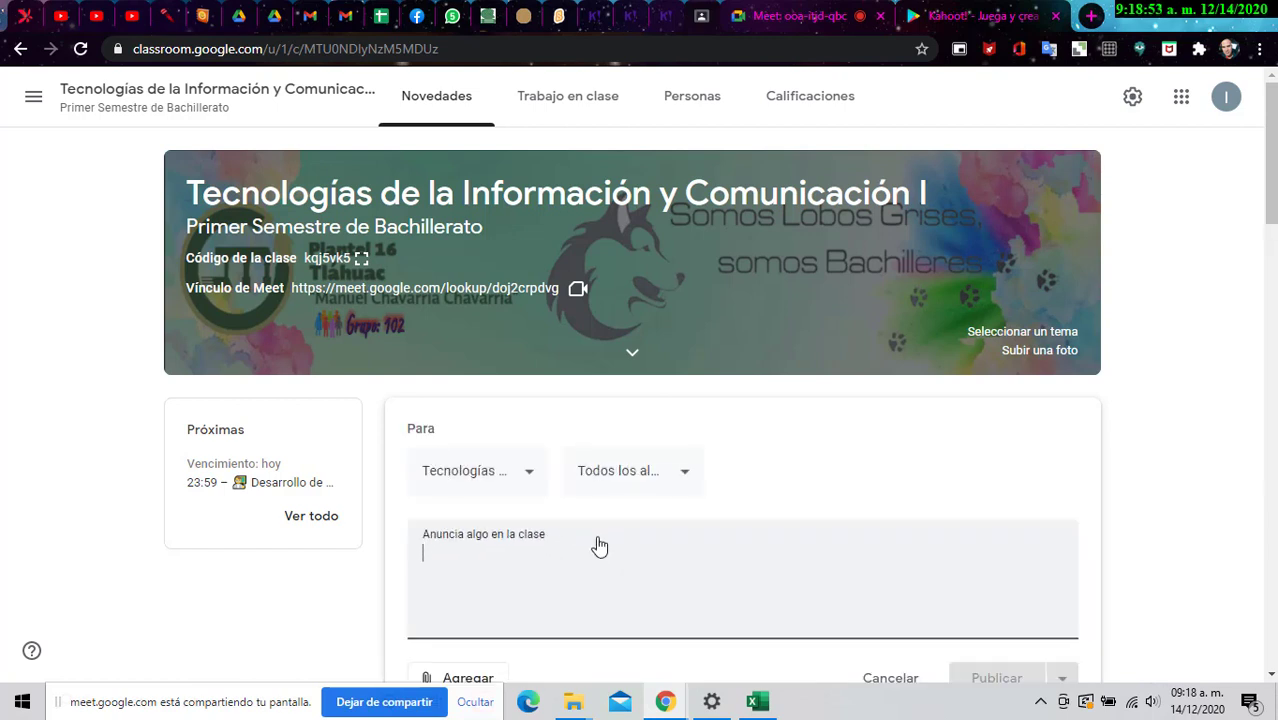
Step: Write "Acceder a los Custionarios en Linea de Kahoot:" in the announcement, followed by the copied kahoot.it link
text(Acceder a )
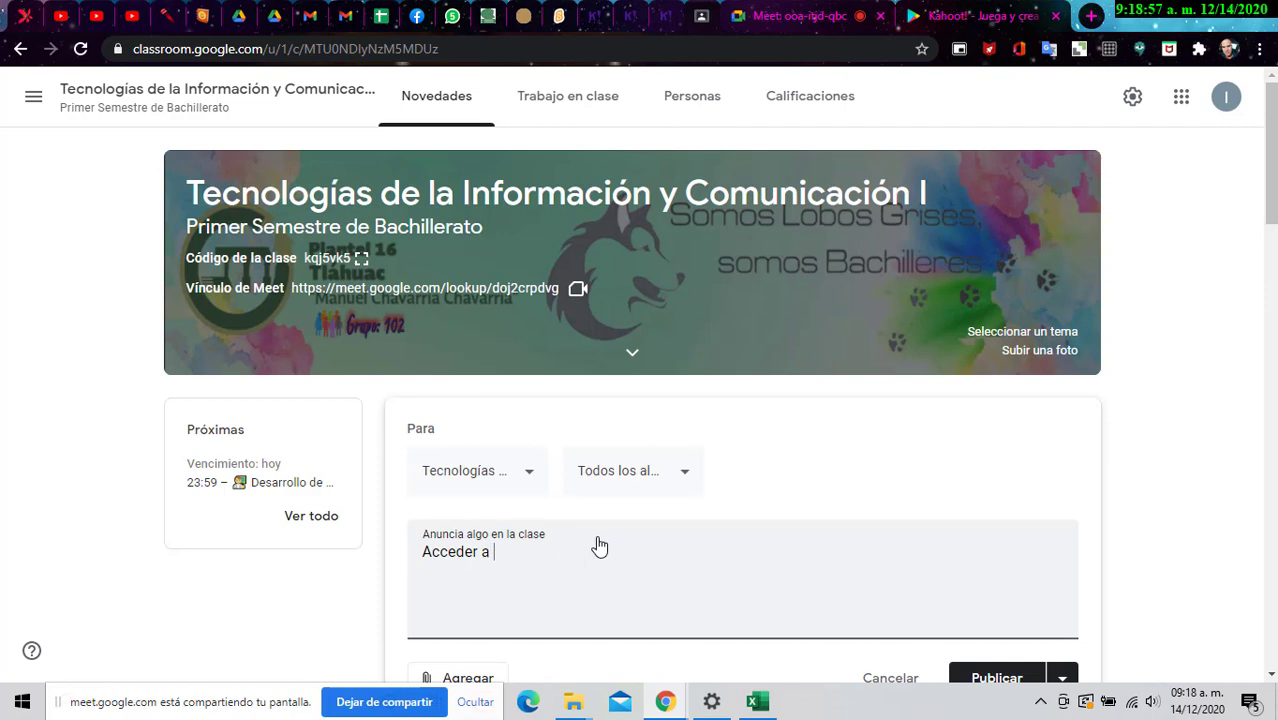
text(los Custionarios en L)
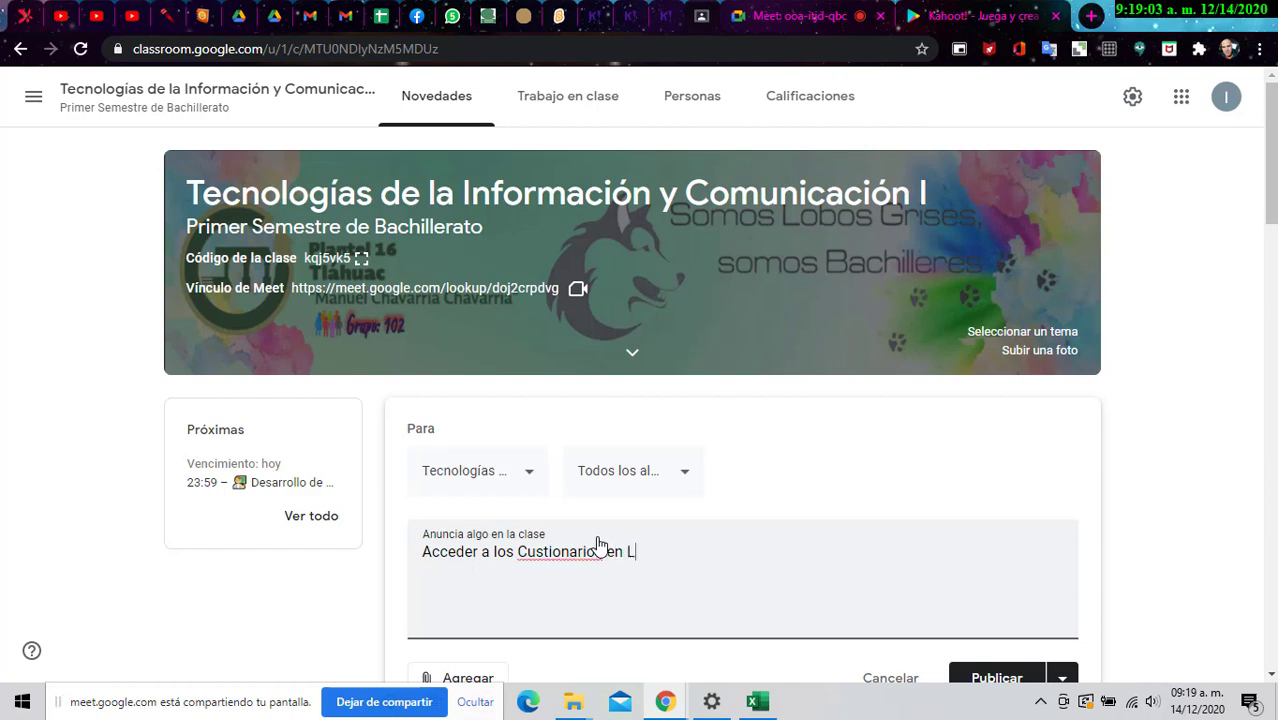
text(inea de Kahoot:)
key(ctrl+v)
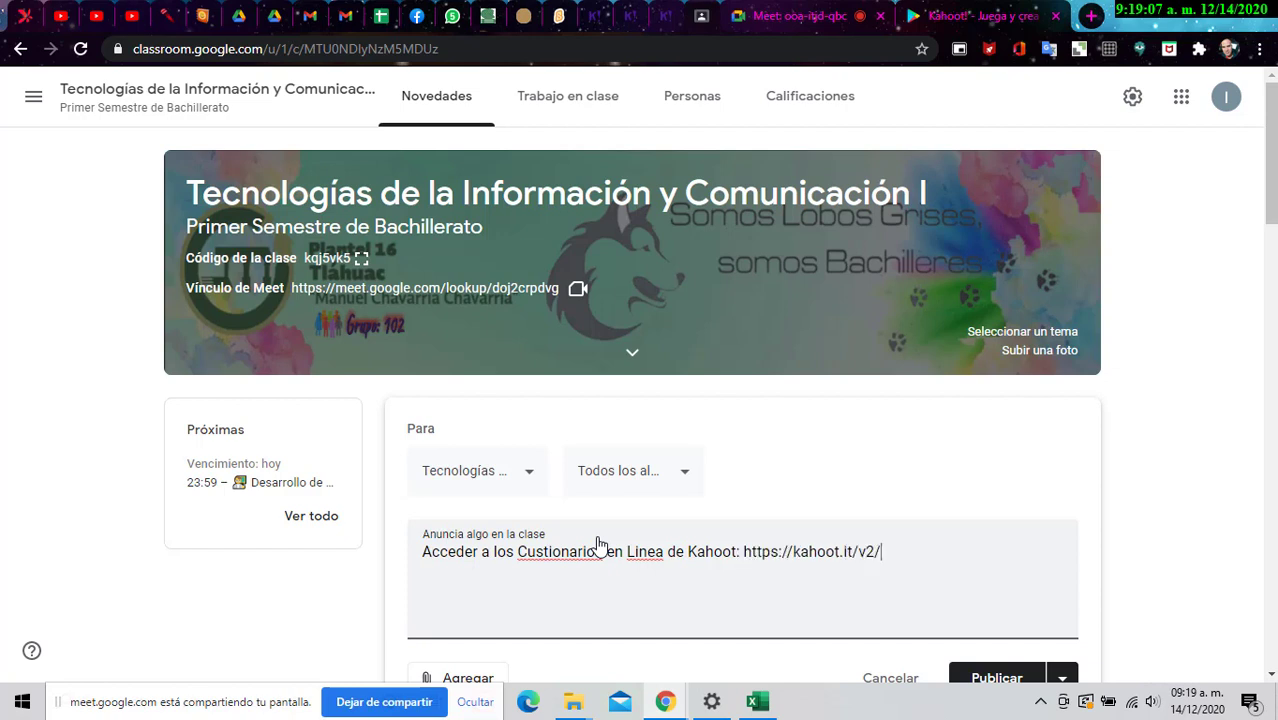
Step: Replace "Custionarios" with "Juegos" in the announcement text and publish it to the class
click(604, 551)
text(s)
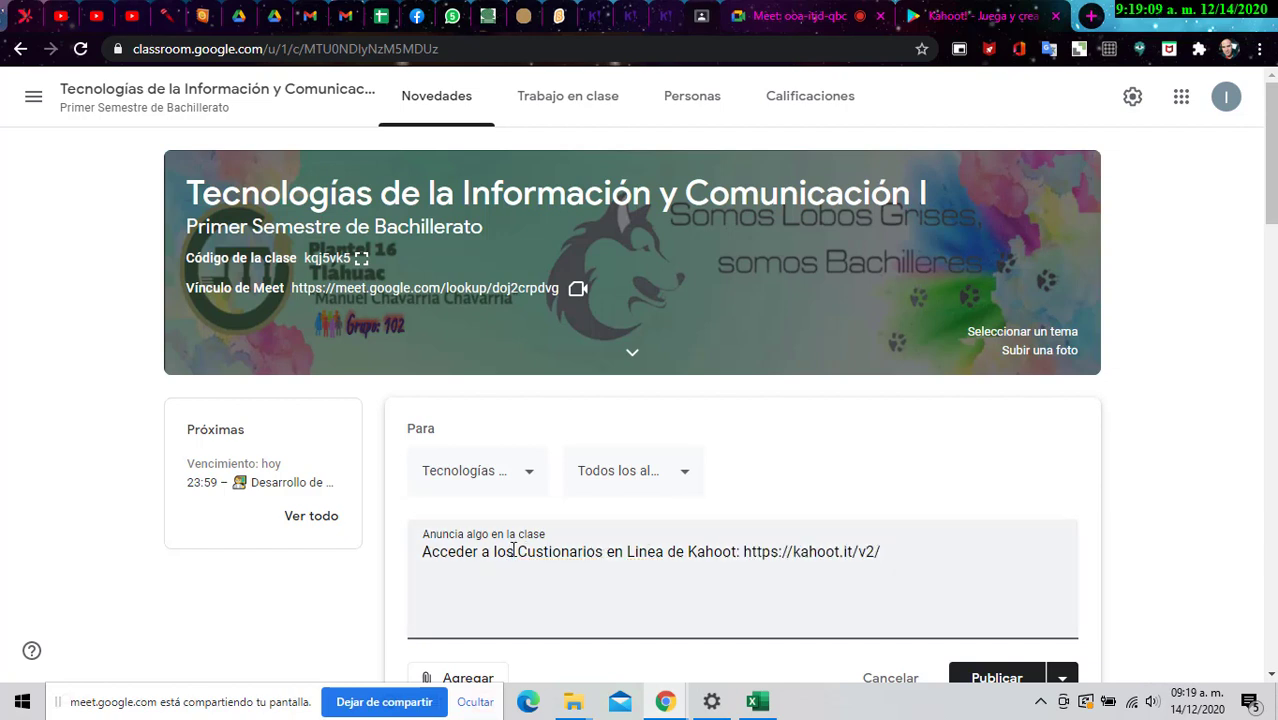
drag(515, 551, 601, 555)
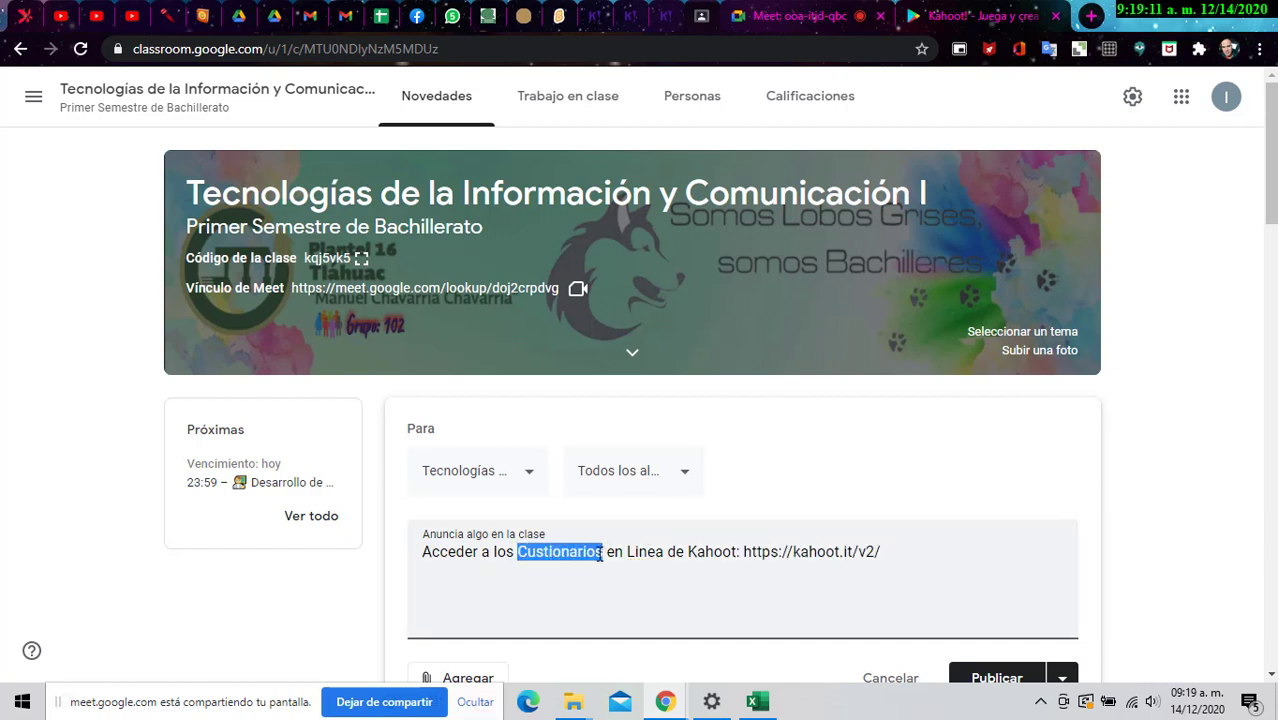
text(Juegos)
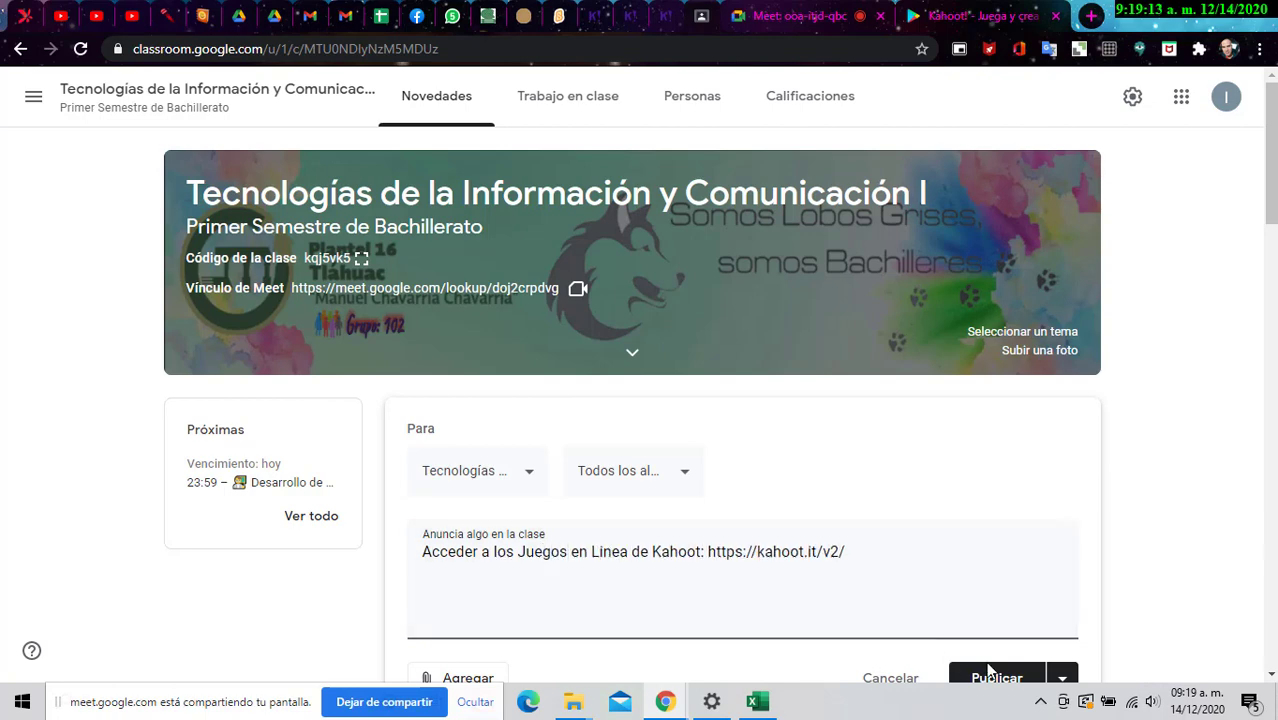
click(983, 667)
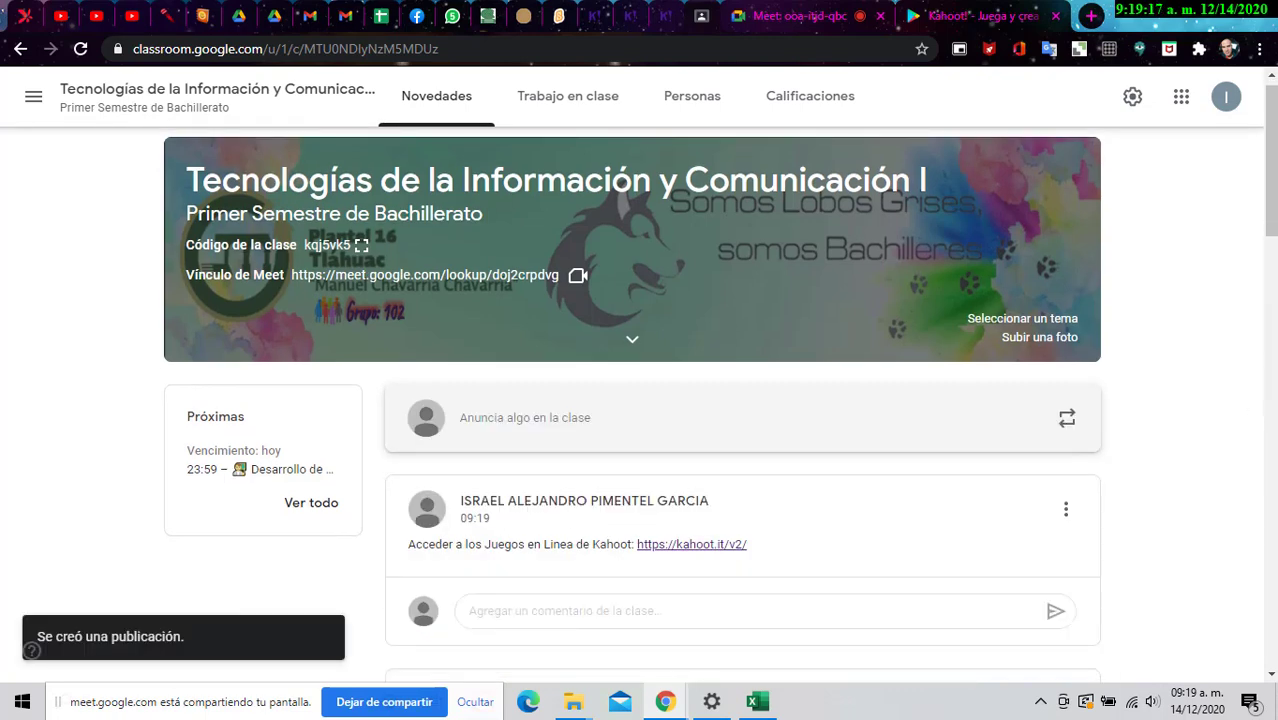
Step: Copy the web address of the Kahoot app's Google Play page
click(1038, 16)
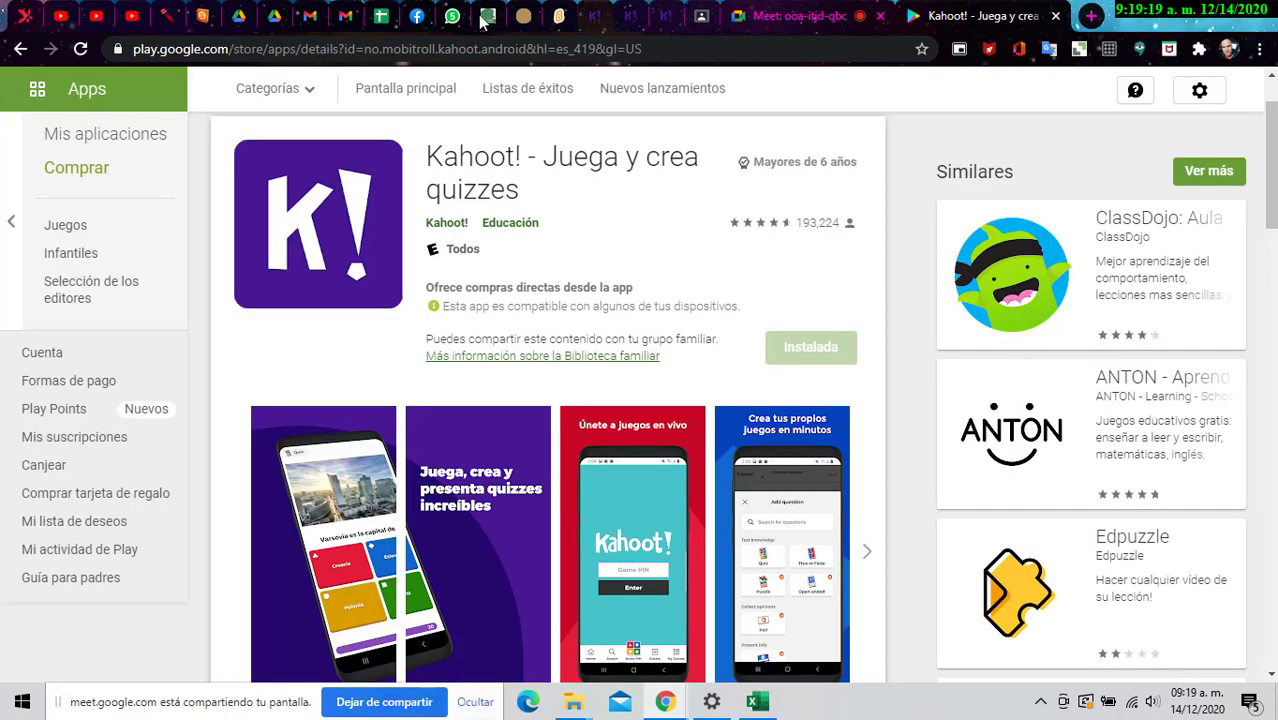
click(485, 48)
key(ctrl+c)
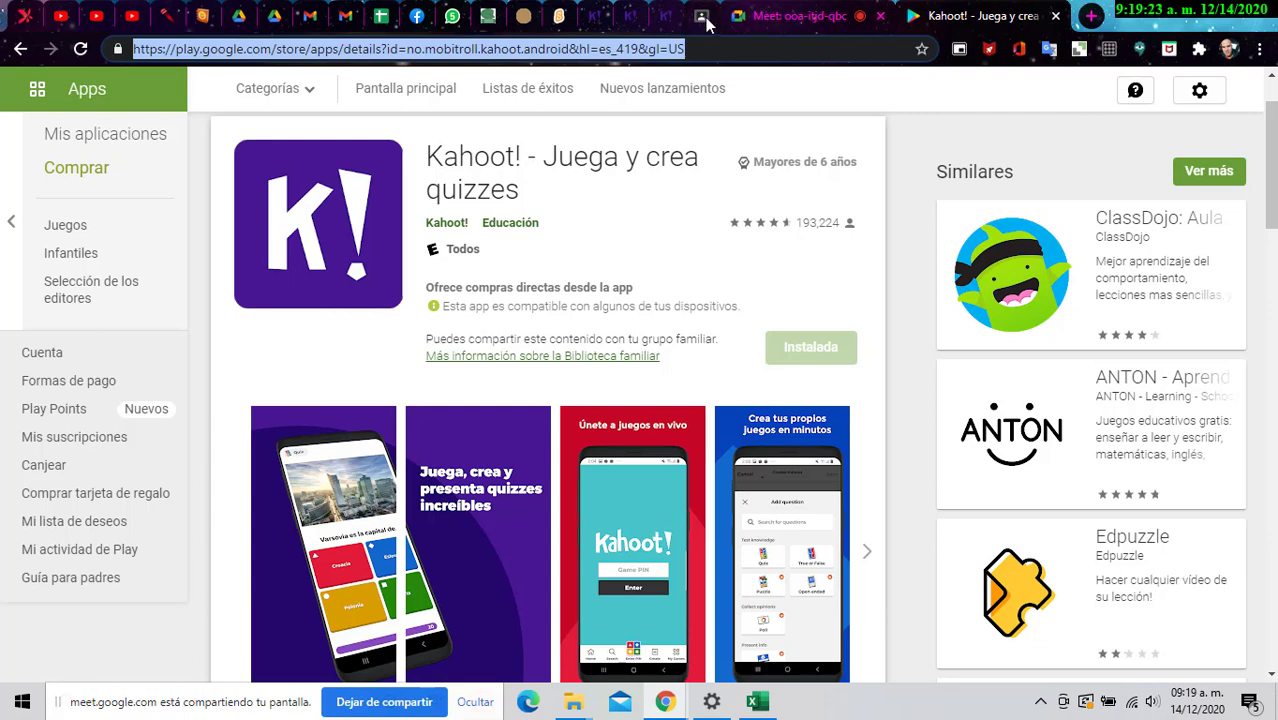
Step: Add the line "Dirección URL para bajar Kahoot como aplicacion desde el play store:" with the copied link to the published Kahoot announcement
click(630, 16)
click(668, 16)
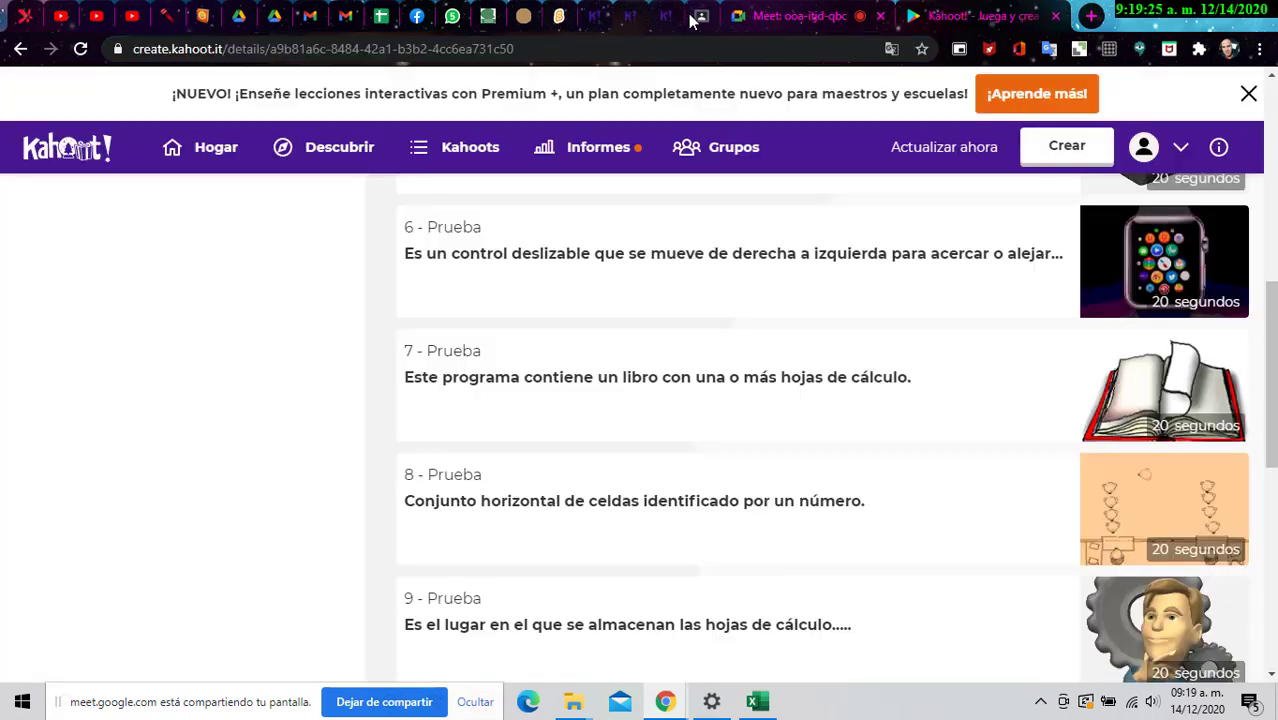
click(701, 16)
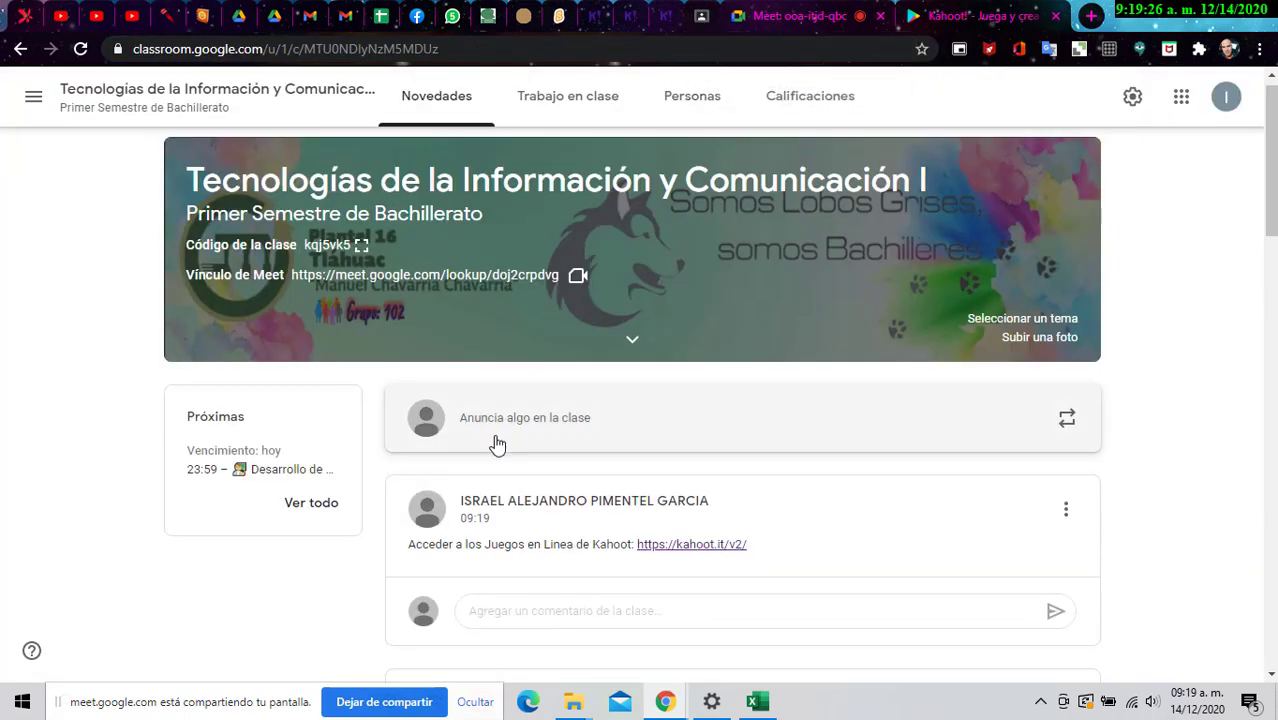
click(1066, 509)
click(977, 592)
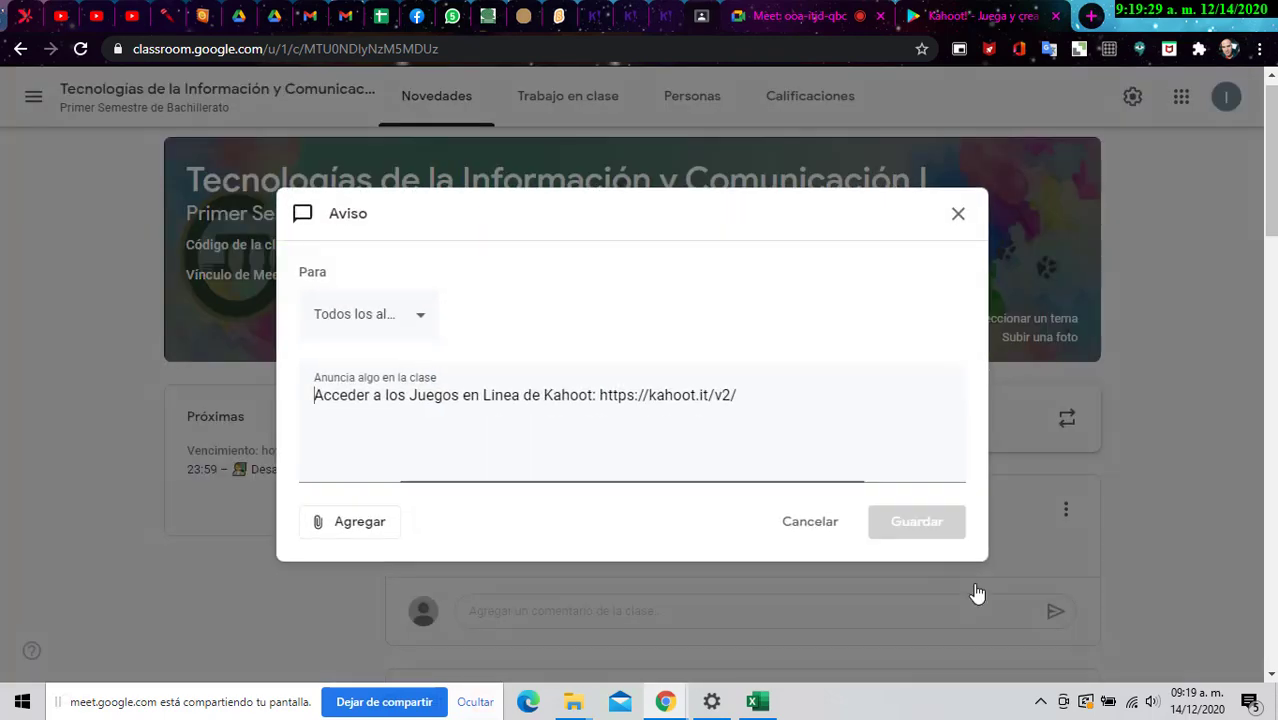
click(543, 452)
key(End)
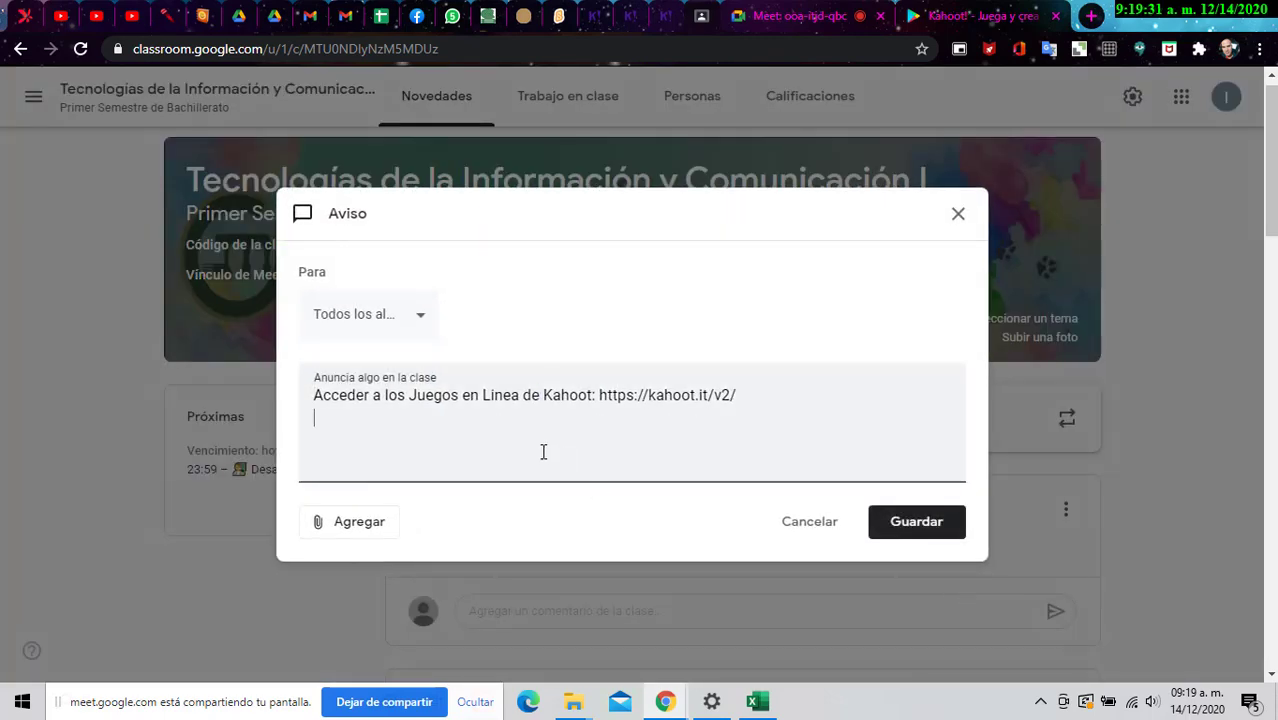
text(Dirección URL )
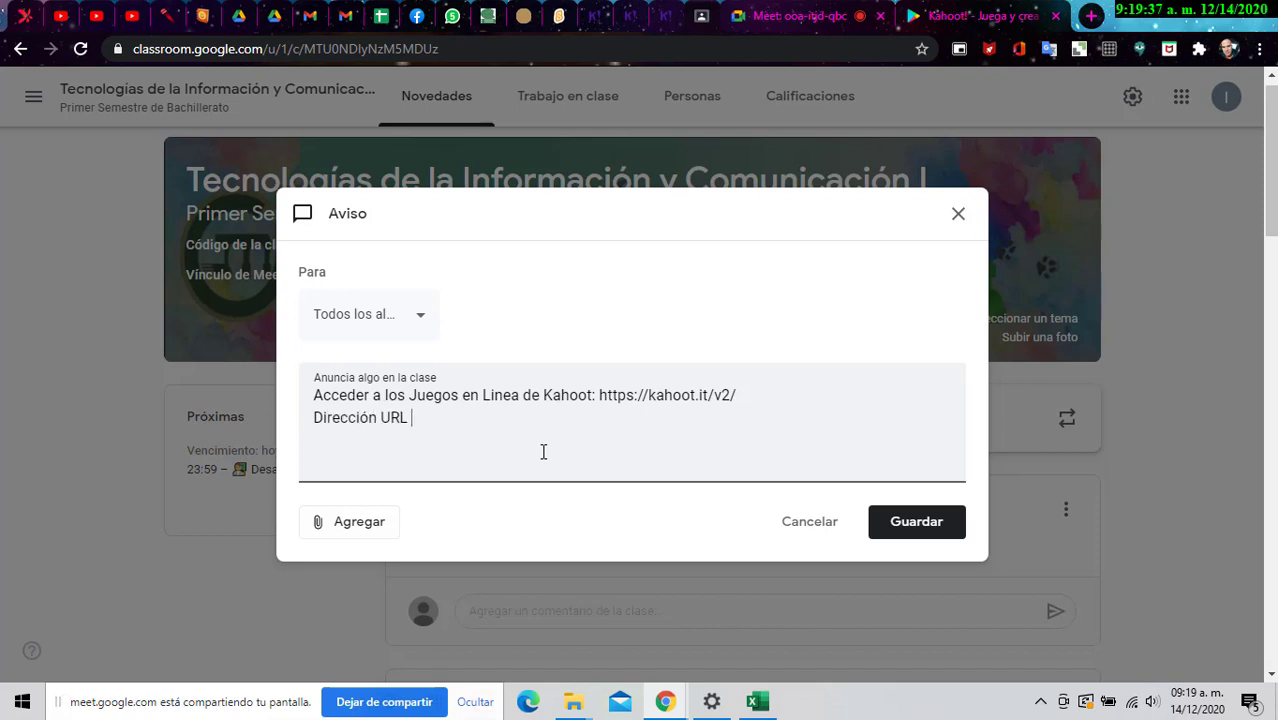
text(para vabajr KAhoot )
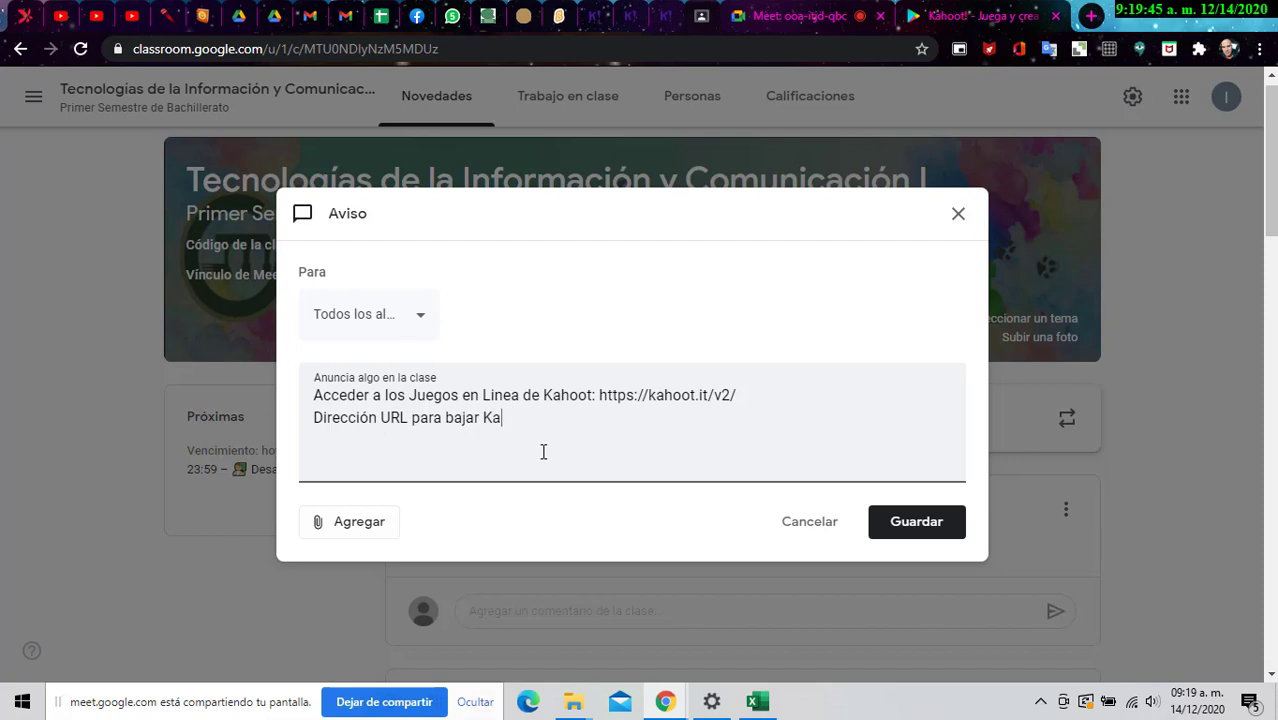
text(ot como aplicacion desde el play )
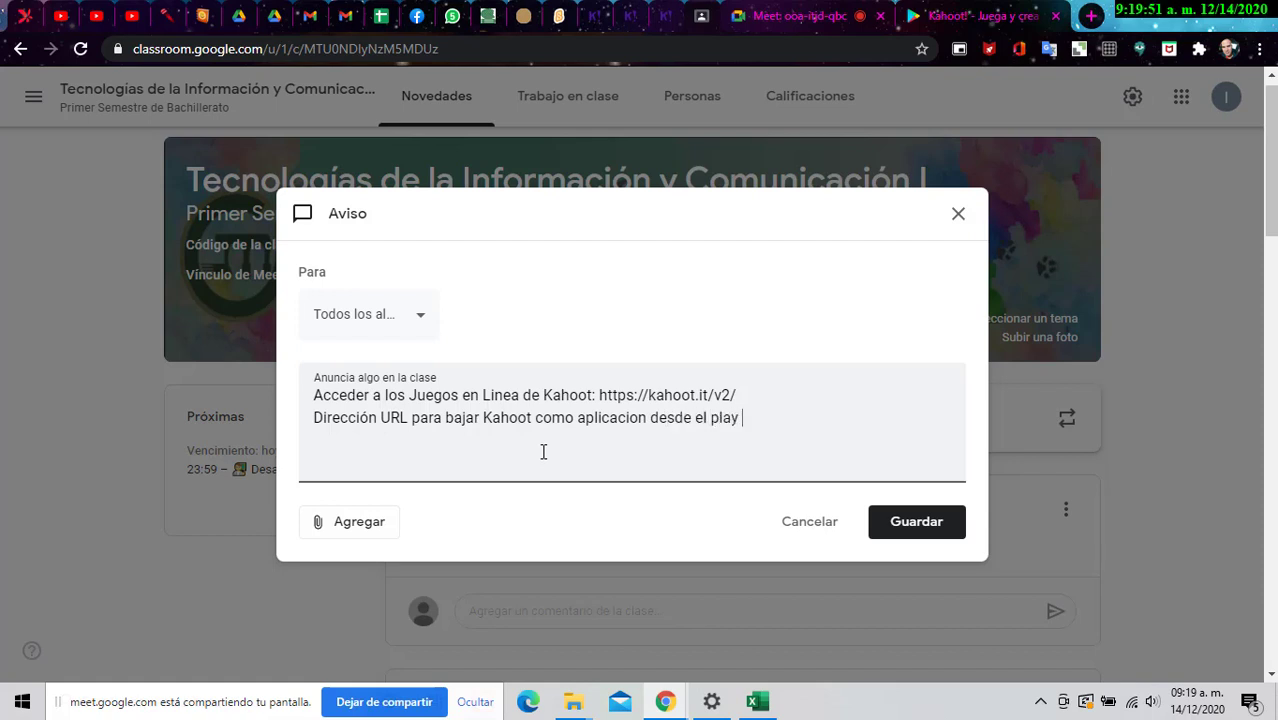
text(store:)
key(ctrl+v)
Step: Correct the spelling of "aplicacion" to "aplicación" in the announcement's second line
right_click(630, 419)
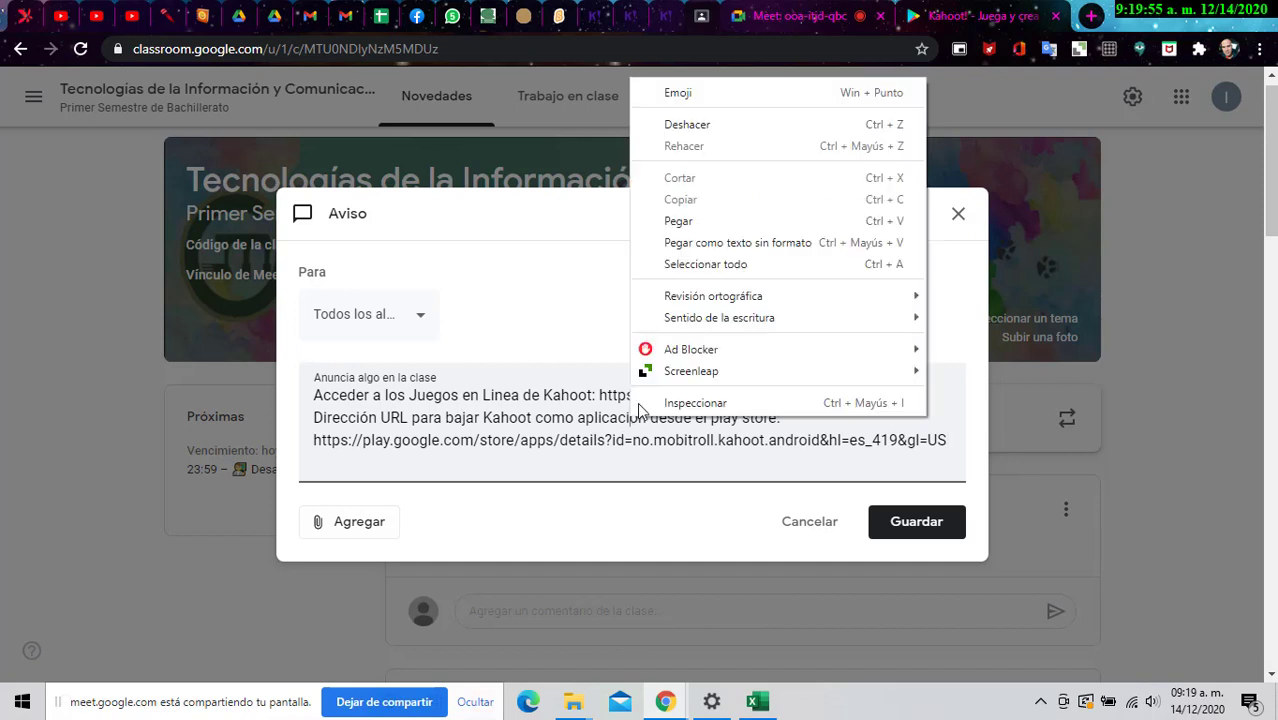
click(579, 433)
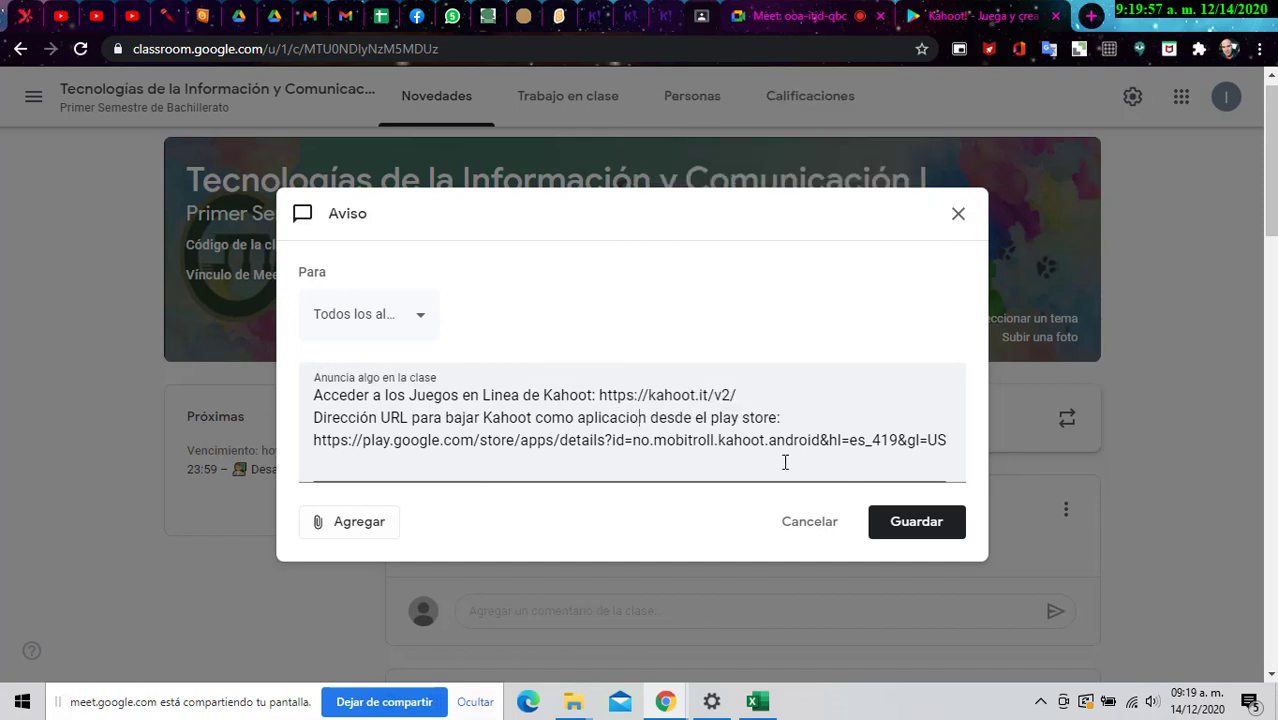
key(BackSpace)
text(ón)
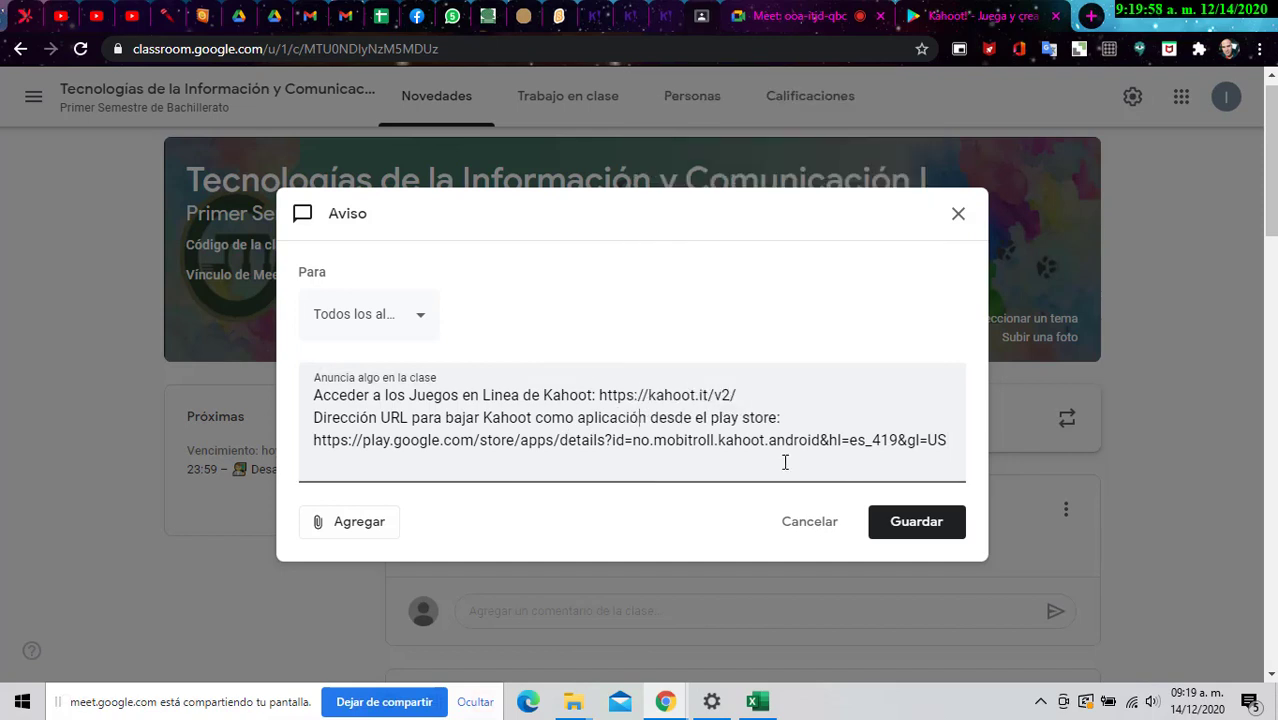
Step: Save the edited Kahoot announcement and check the Meet chat for messages from the class
click(916, 533)
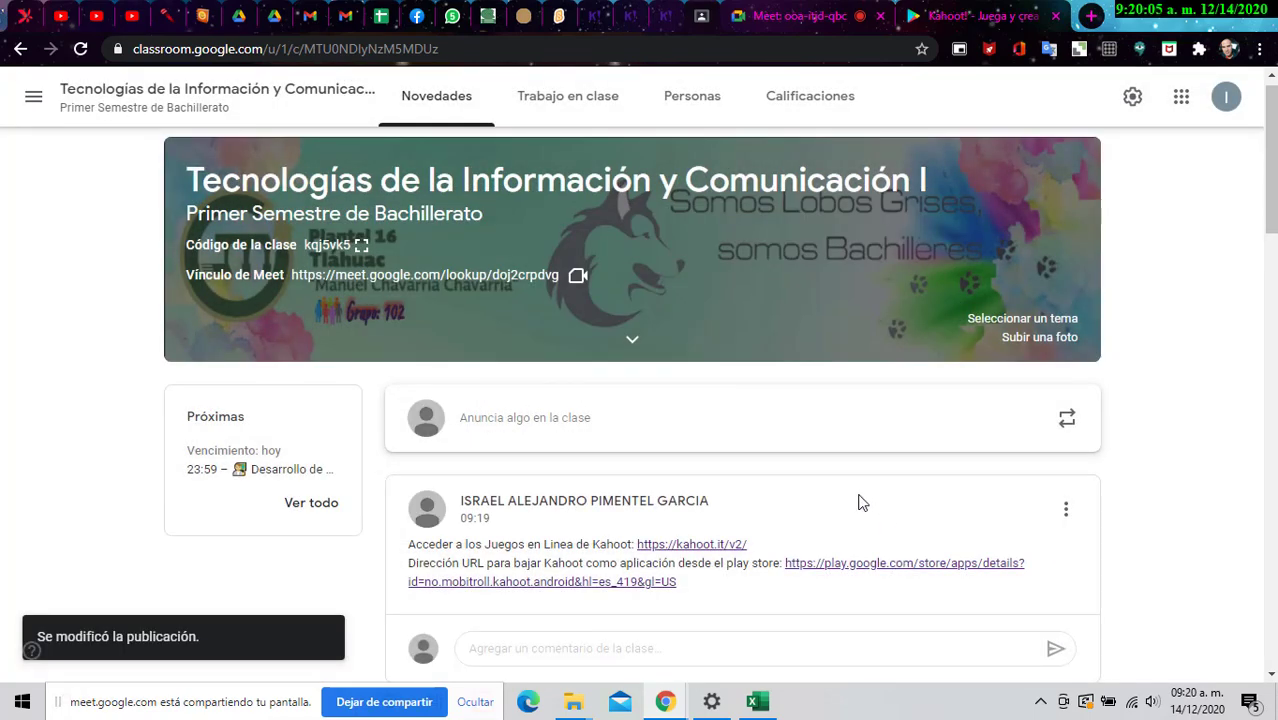
click(790, 17)
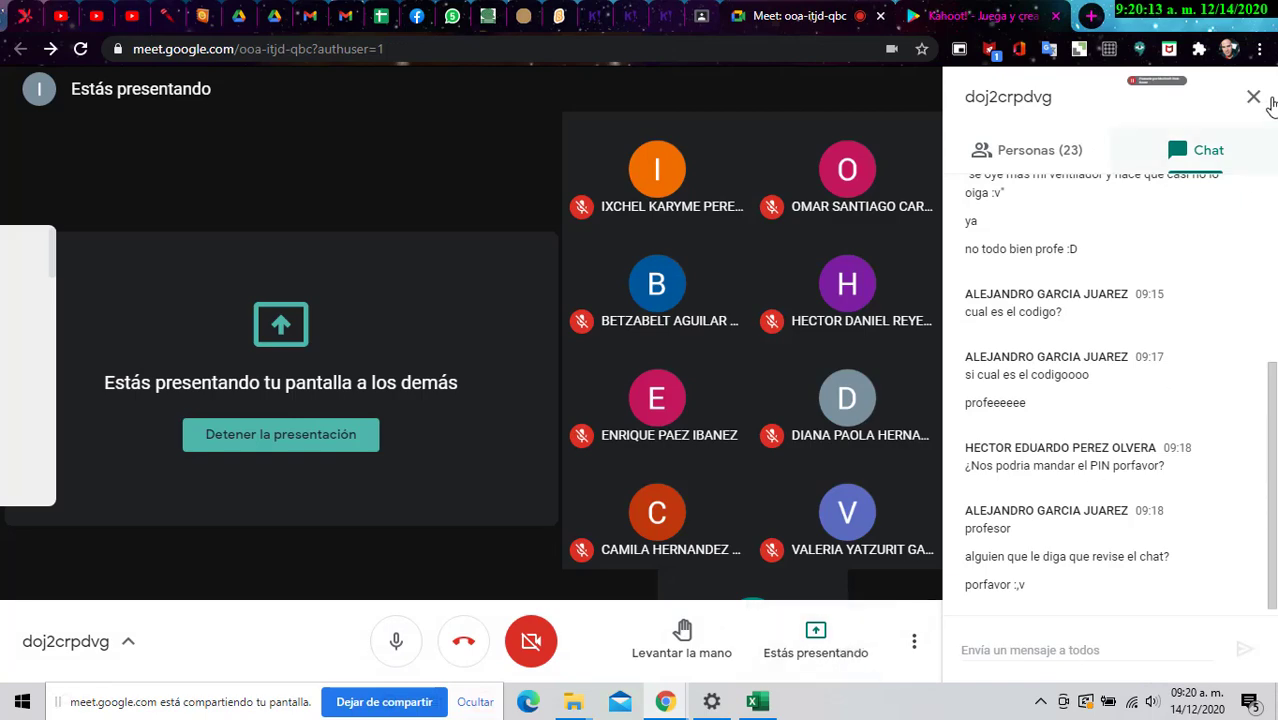
click(712, 17)
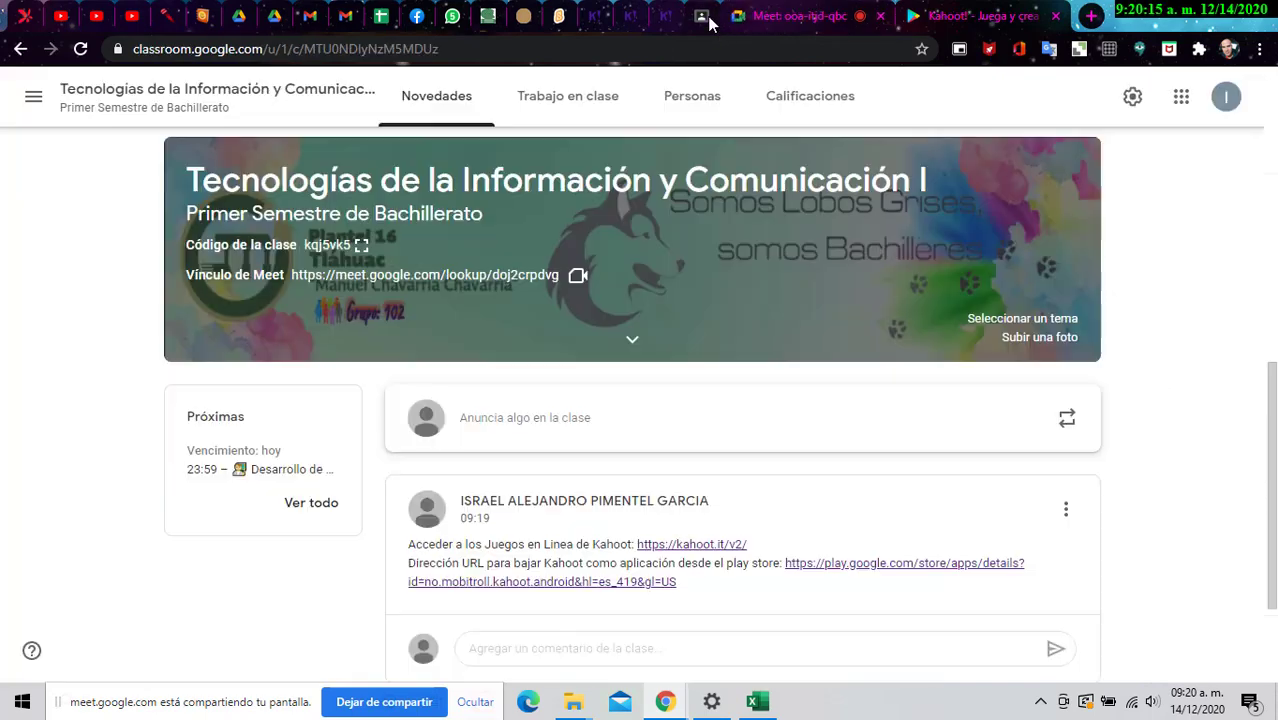
click(940, 13)
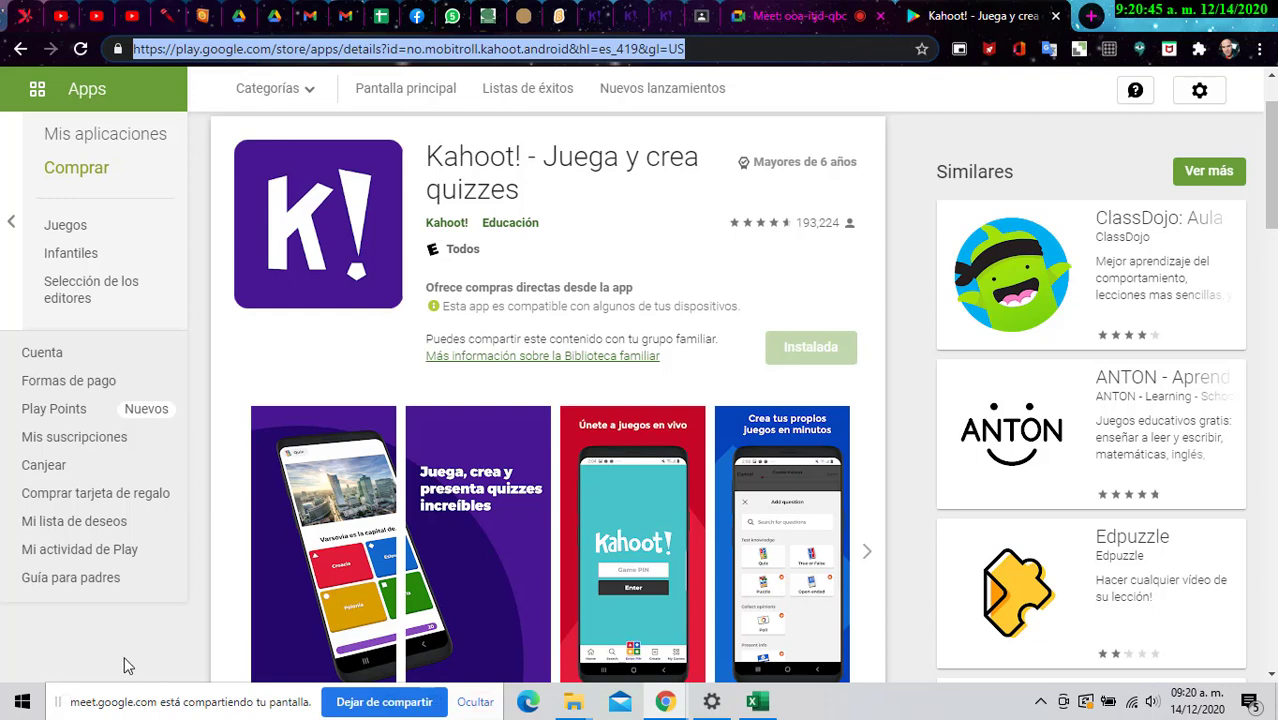
Step: Switch to the open Excel workbook CONTROL_DE_ASISTENCIA_102 and maximize its window
mouse_move(57, 702)
mouse_down()
mouse_move(85, 662)
mouse_move(57, 698)
mouse_up()
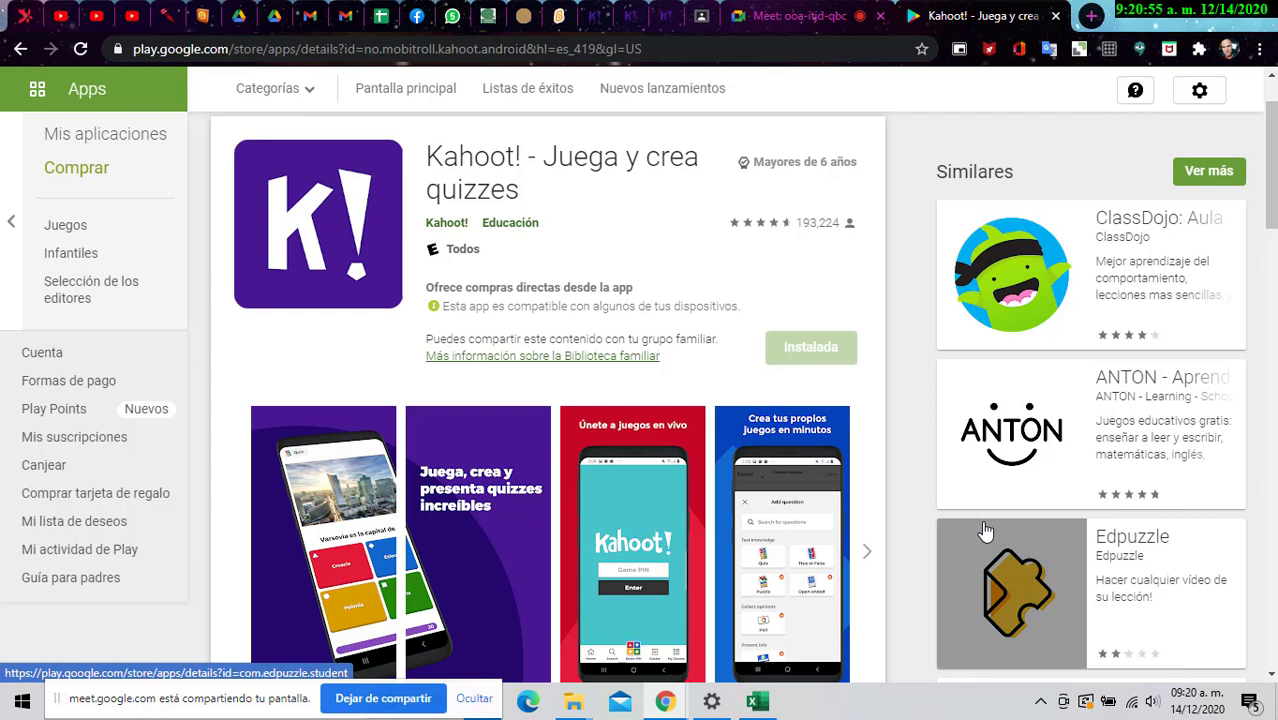
mouse_move(573, 701)
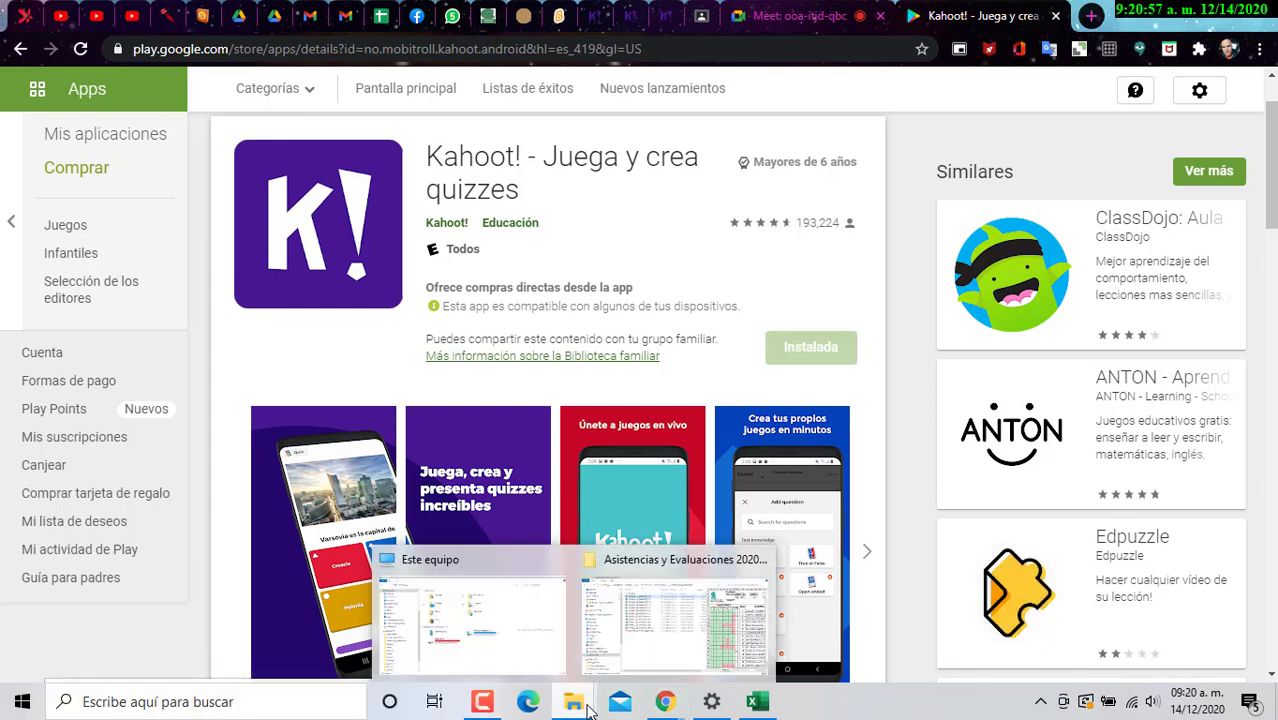
click(503, 628)
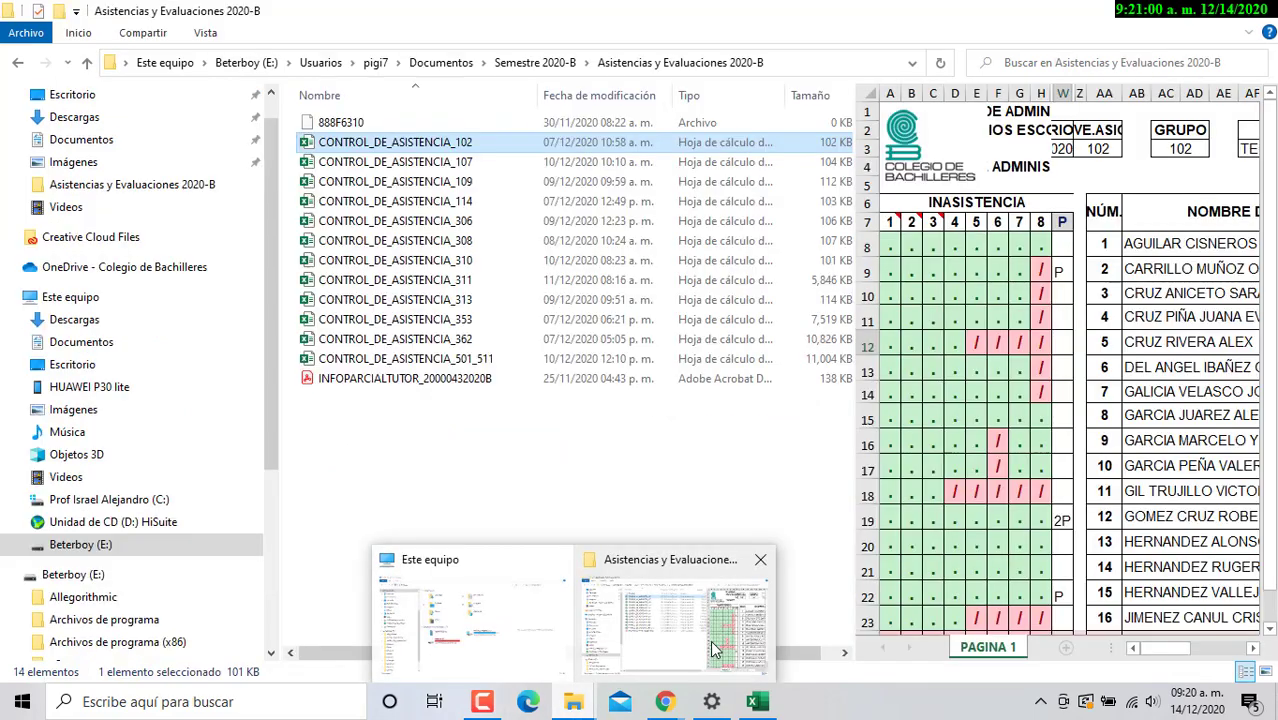
click(675, 620)
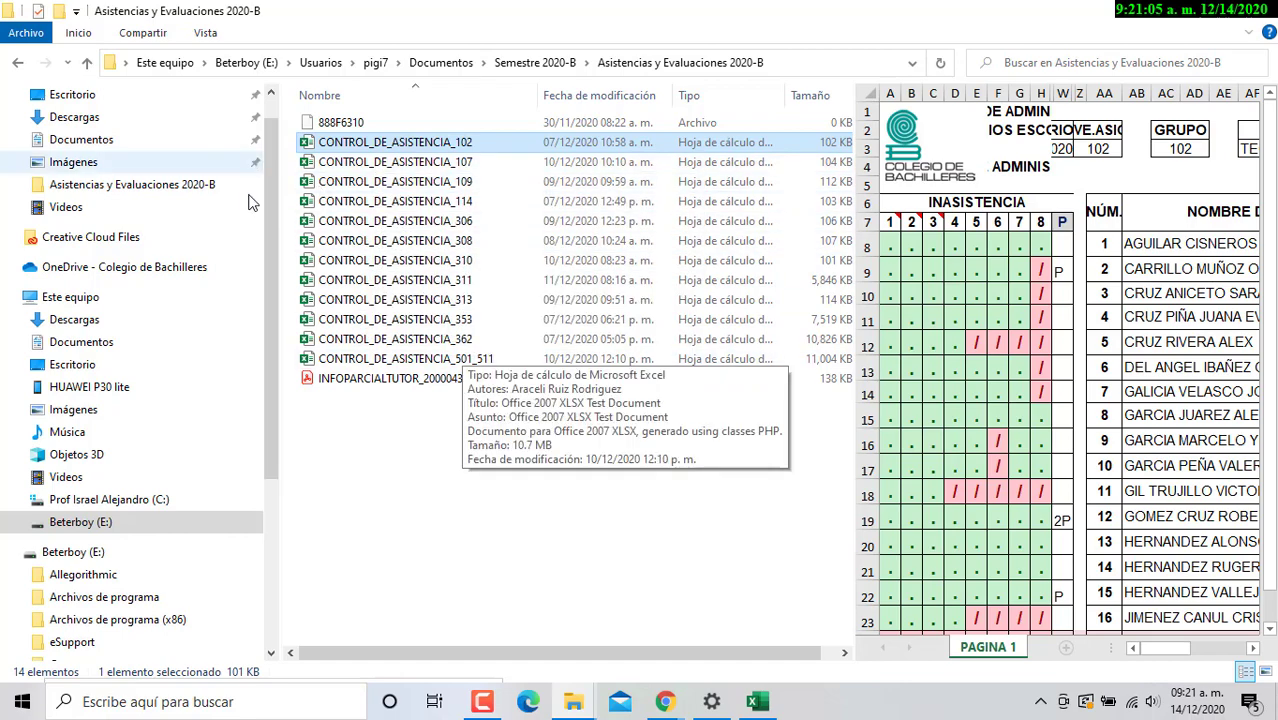
key(super+e)
click(757, 701)
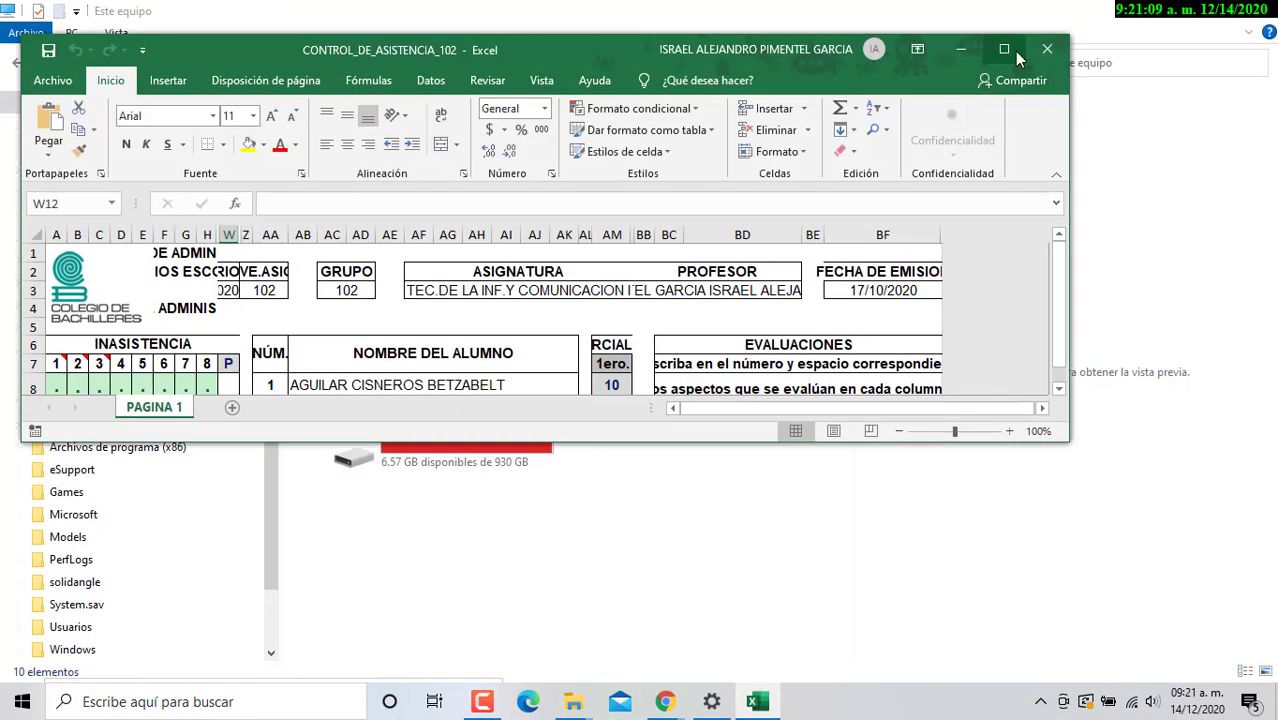
click(1018, 60)
Step: Unhide the columns between H and W, and hide columns J through V, leaving attendance column 9 showing
click(188, 200)
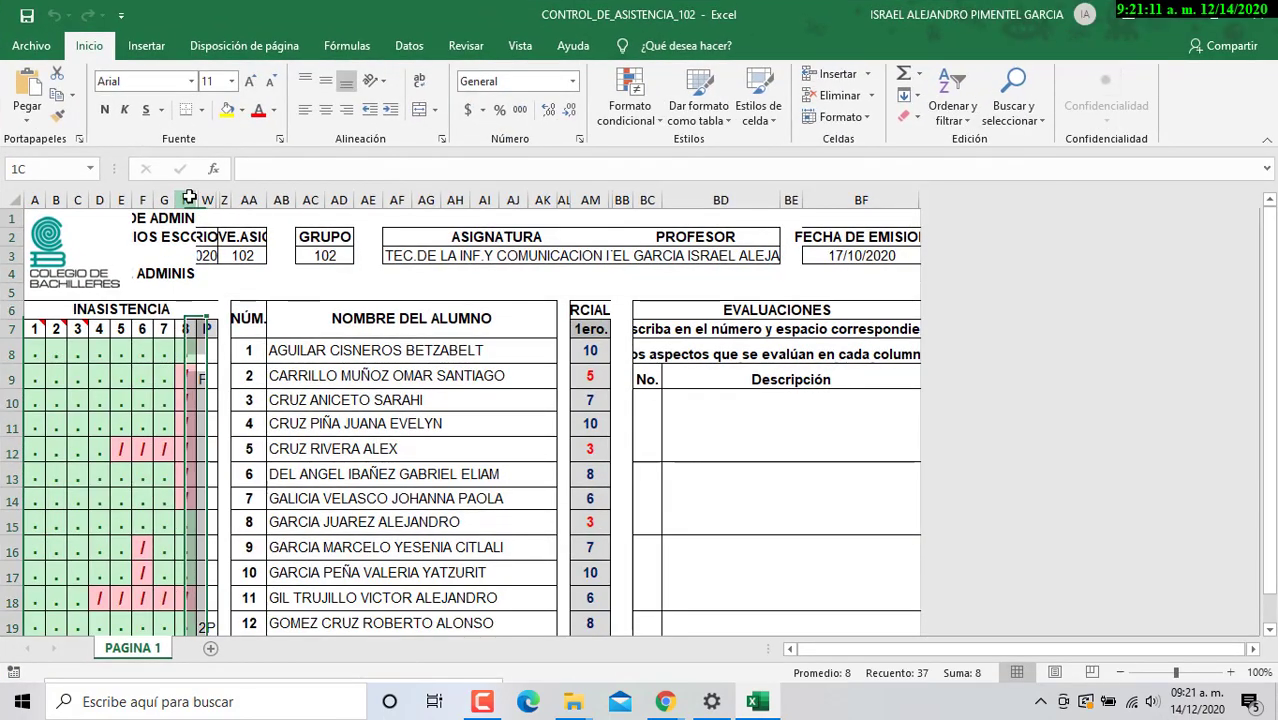
drag(188, 200, 207, 200)
right_click(207, 200)
click(262, 466)
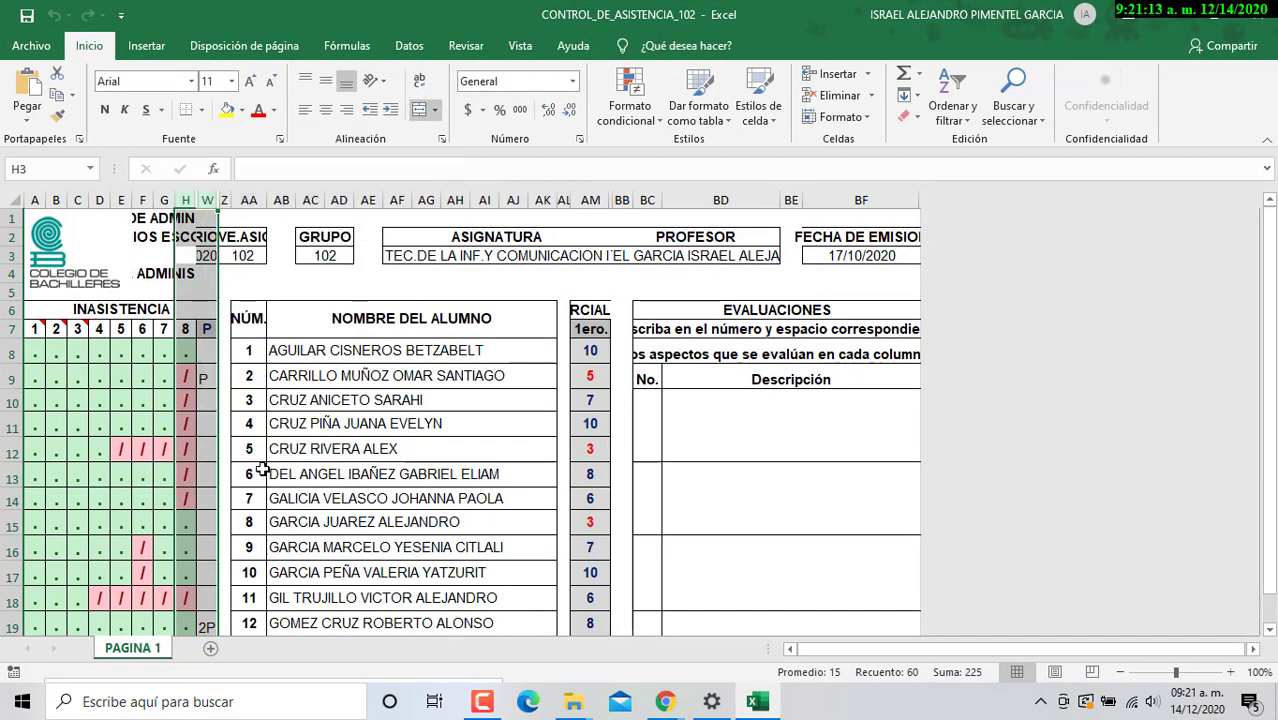
drag(230, 200, 492, 201)
right_click(467, 200)
click(467, 452)
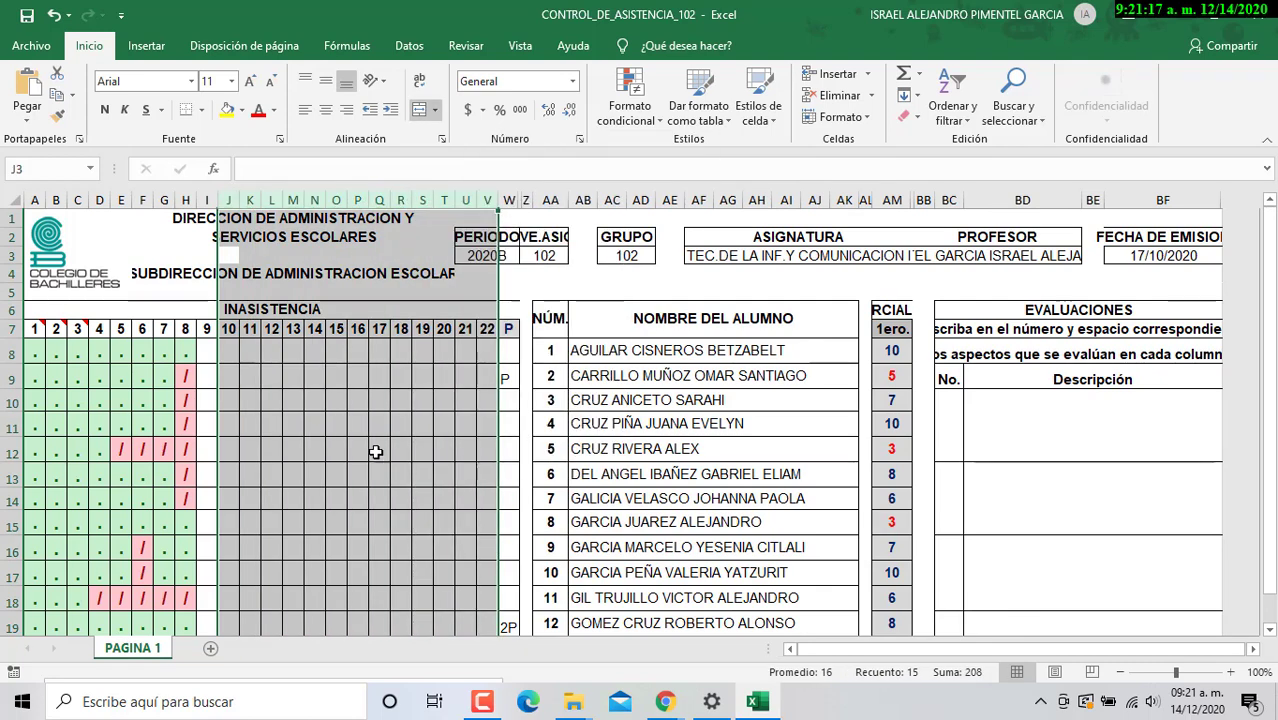
Step: Copy the attendance dot from H8 into I8 to mark the first student present in column 9
click(207, 350)
key(Left)
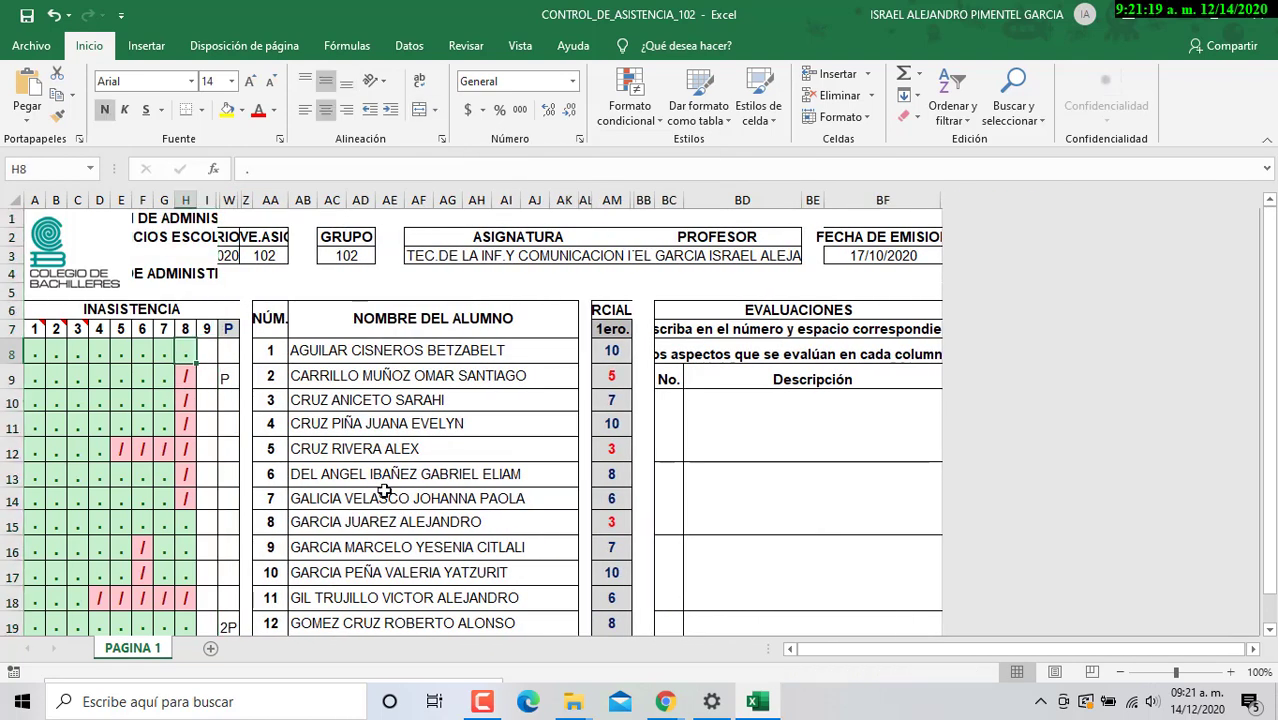
key(ctrl+c)
key(Right)
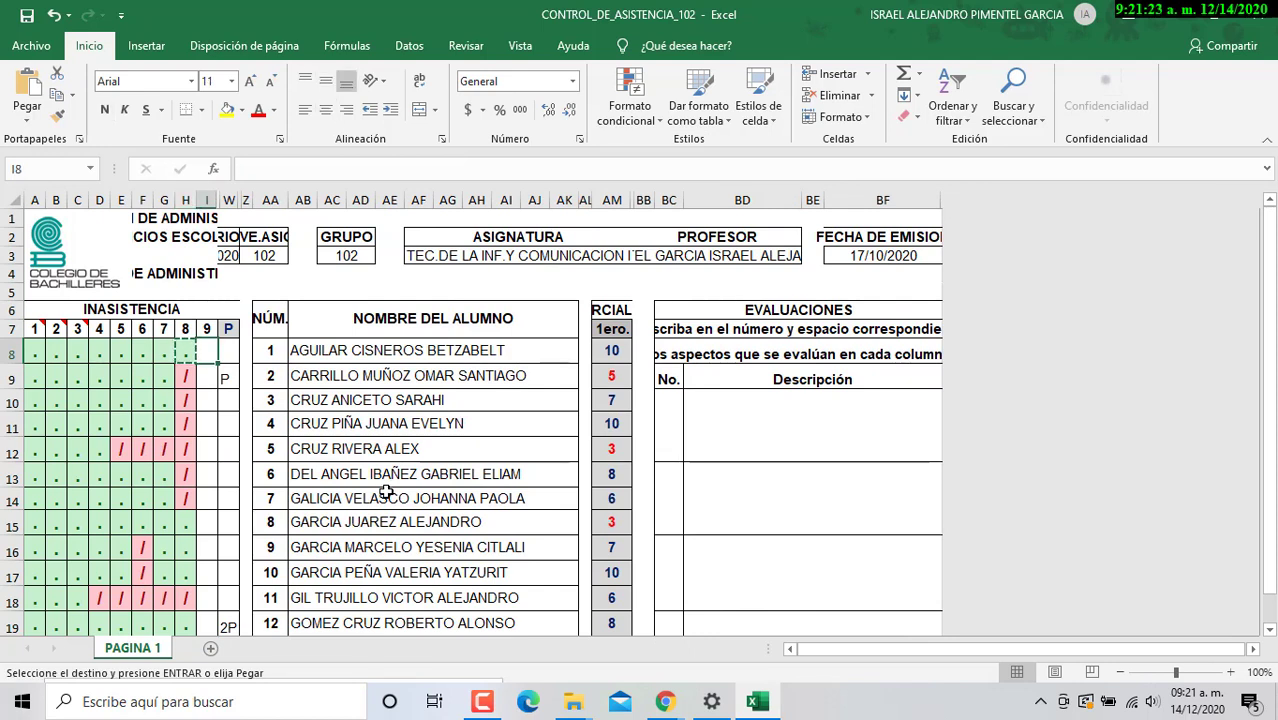
key(ctrl+v)
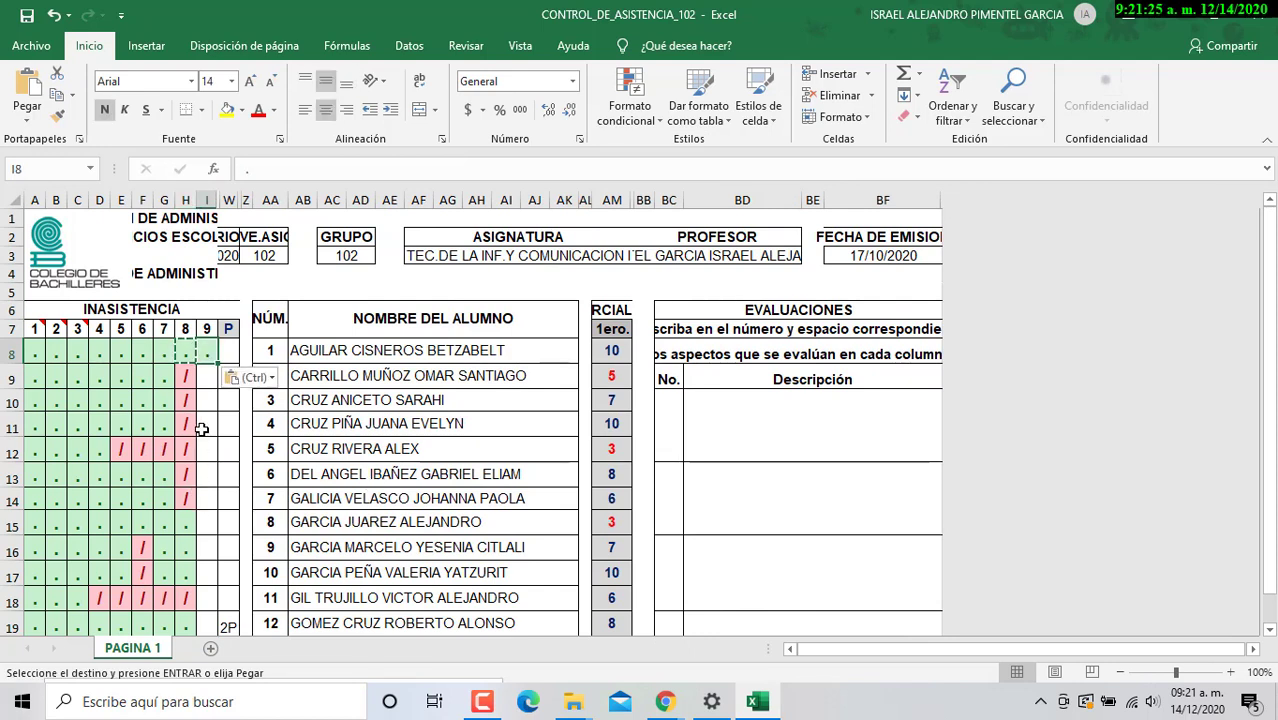
Step: Paste the attendance dot into I9 and I10 for students 2 and 3
click(211, 376)
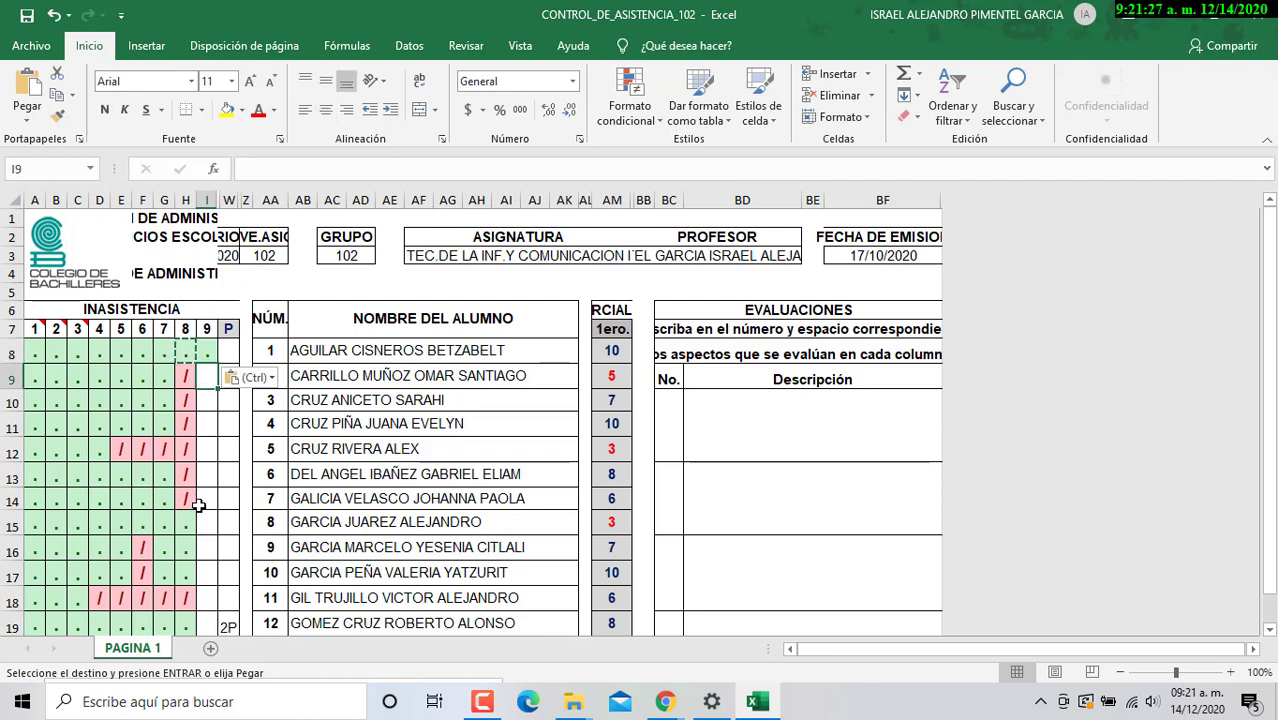
click(206, 400)
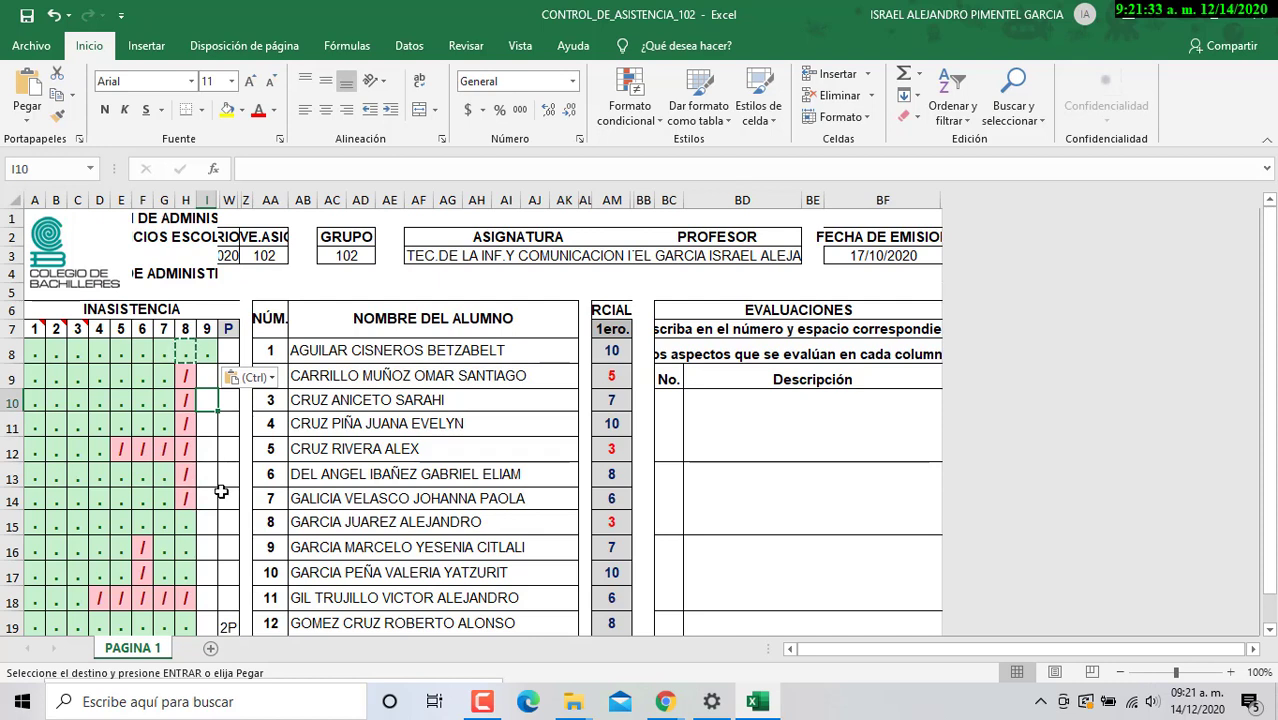
key(Up)
key(ctrl+v)
key(Down)
key(ctrl+v)
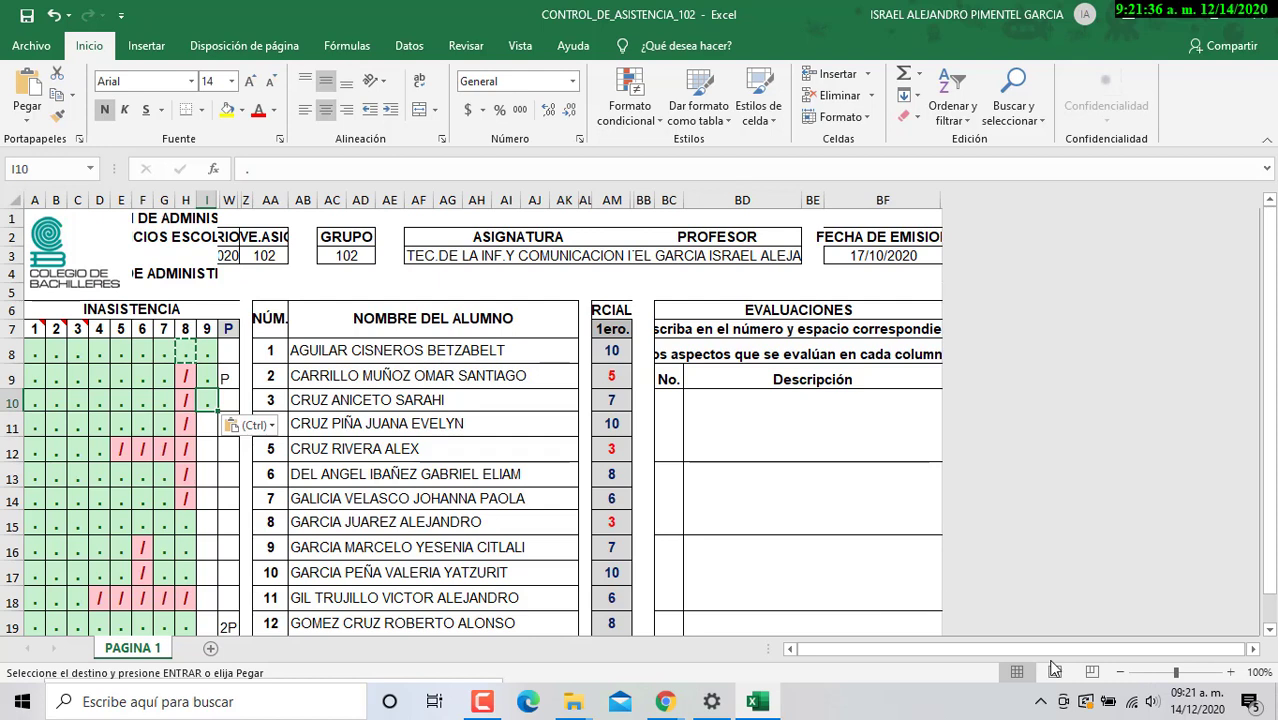
Step: Raise the computer's speaker volume to 100
click(1153, 701)
drag(1138, 657, 1252, 660)
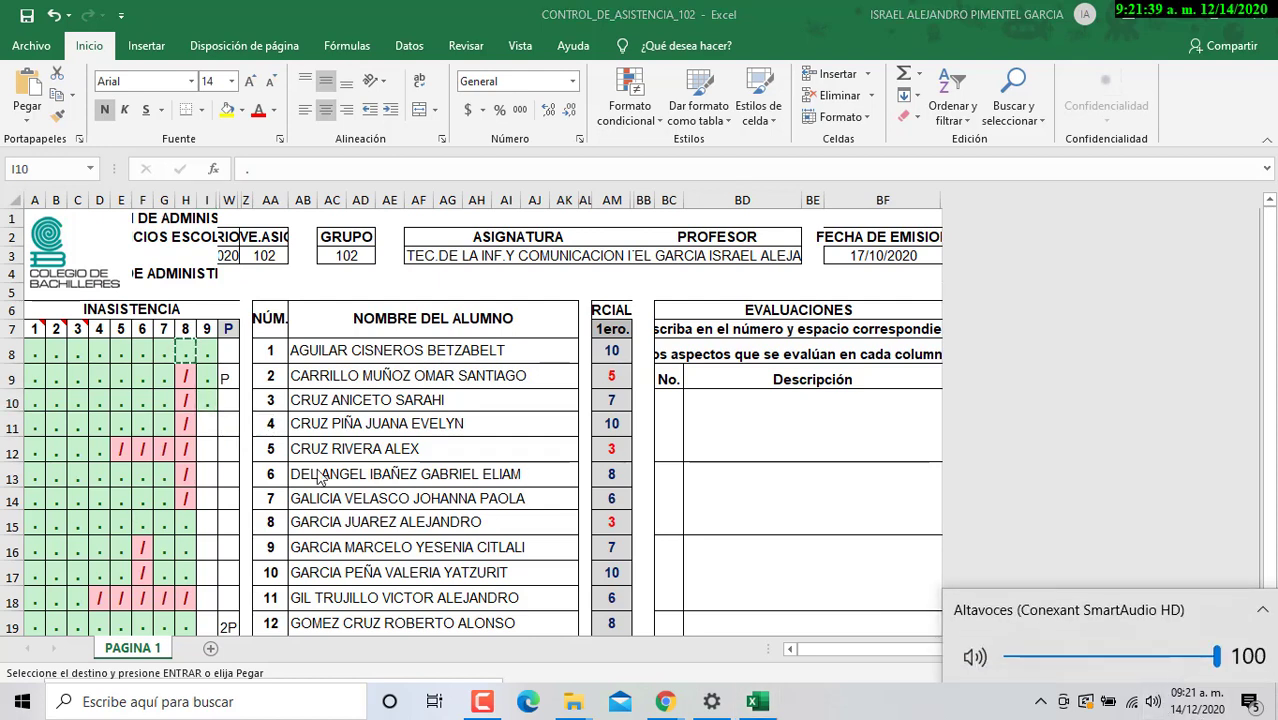
click(212, 412)
Step: Continue the roll call in column 9, pasting the attendance dot into I13, I14 and I15 and leaving I11 and I12 blank
click(200, 427)
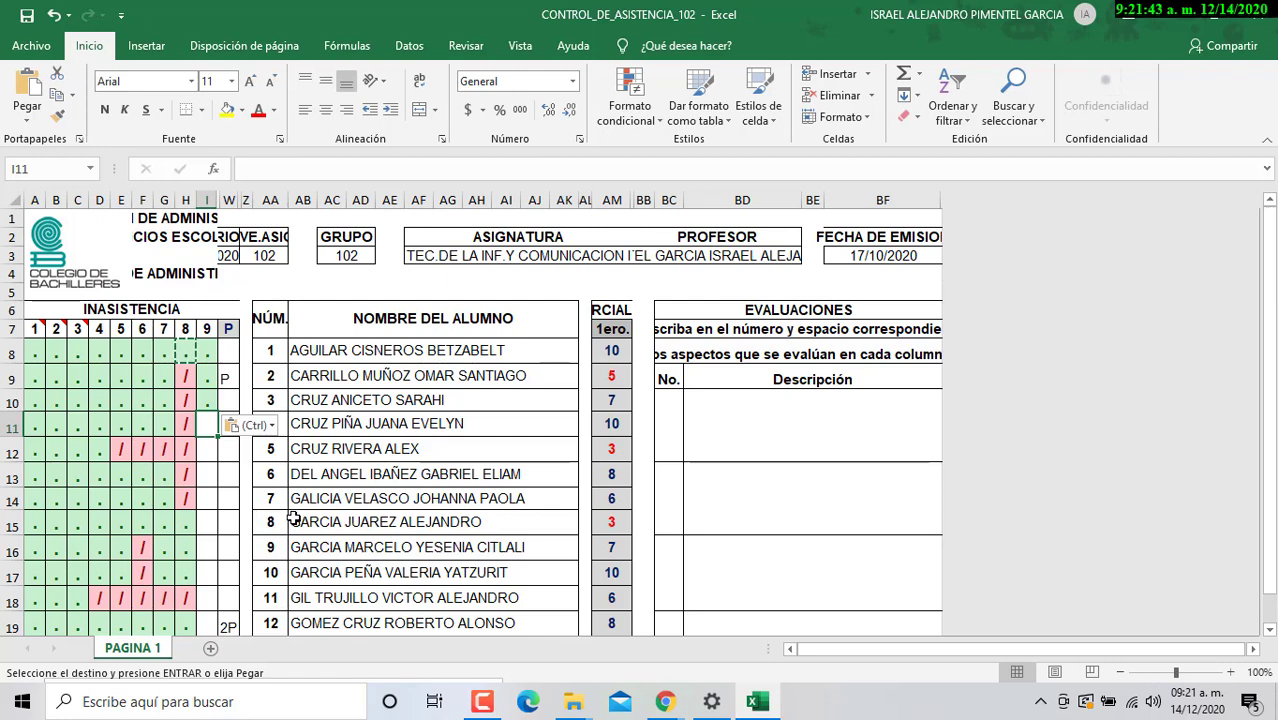
click(204, 454)
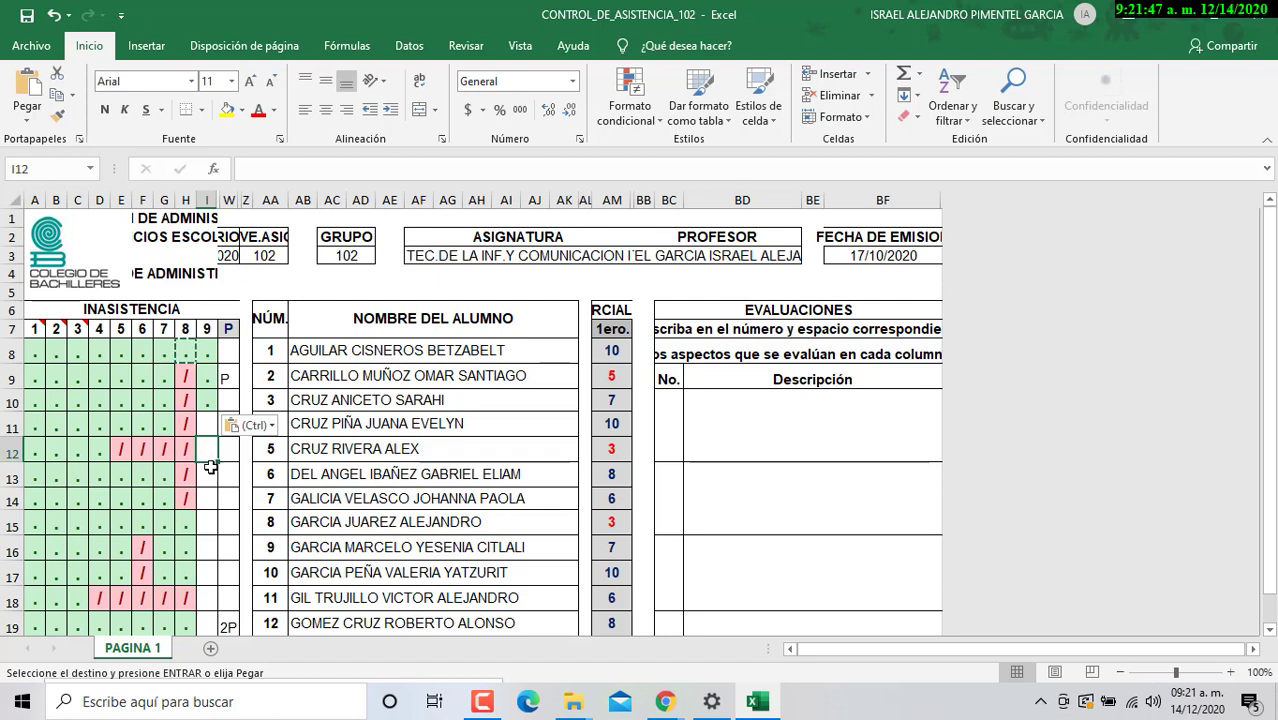
click(211, 469)
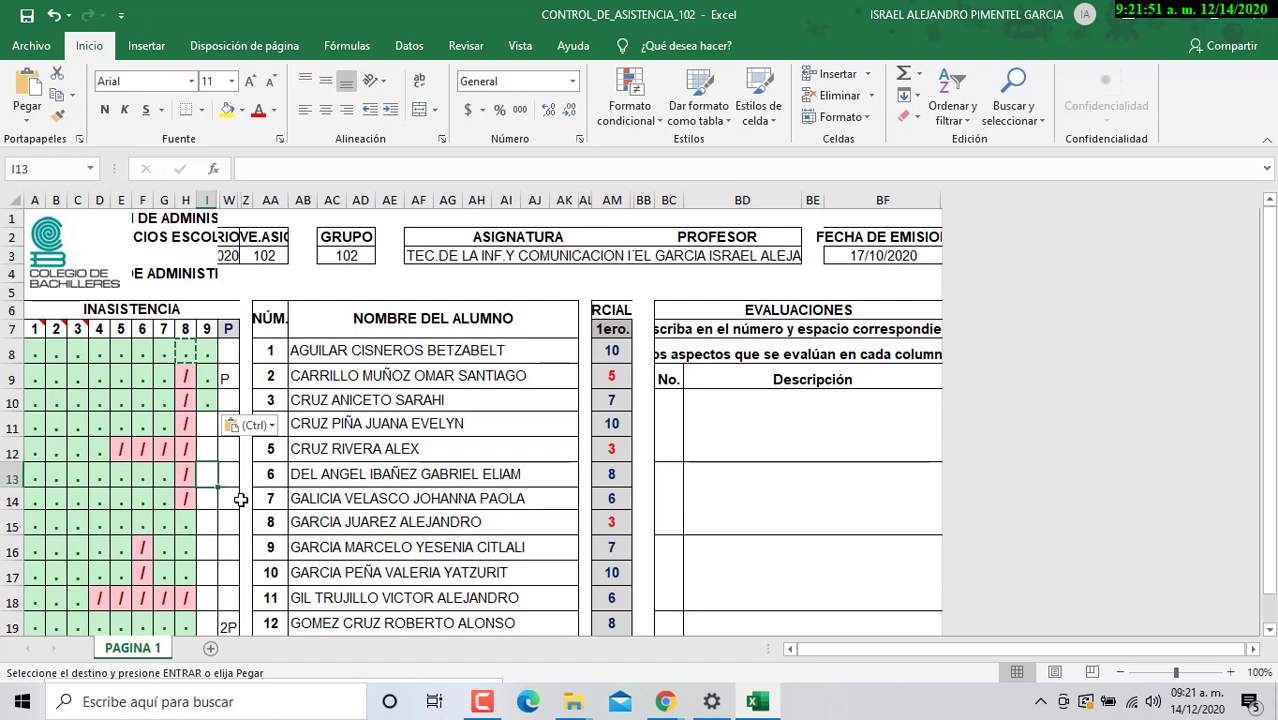
click(207, 498)
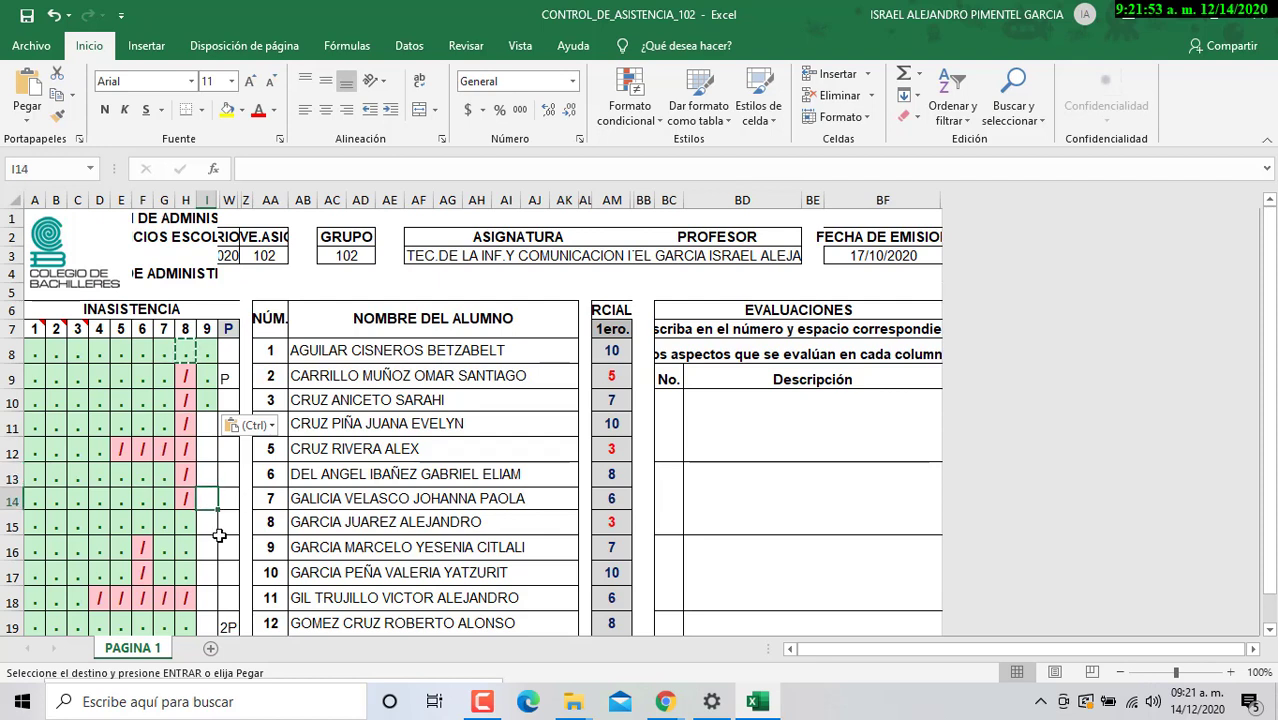
click(208, 473)
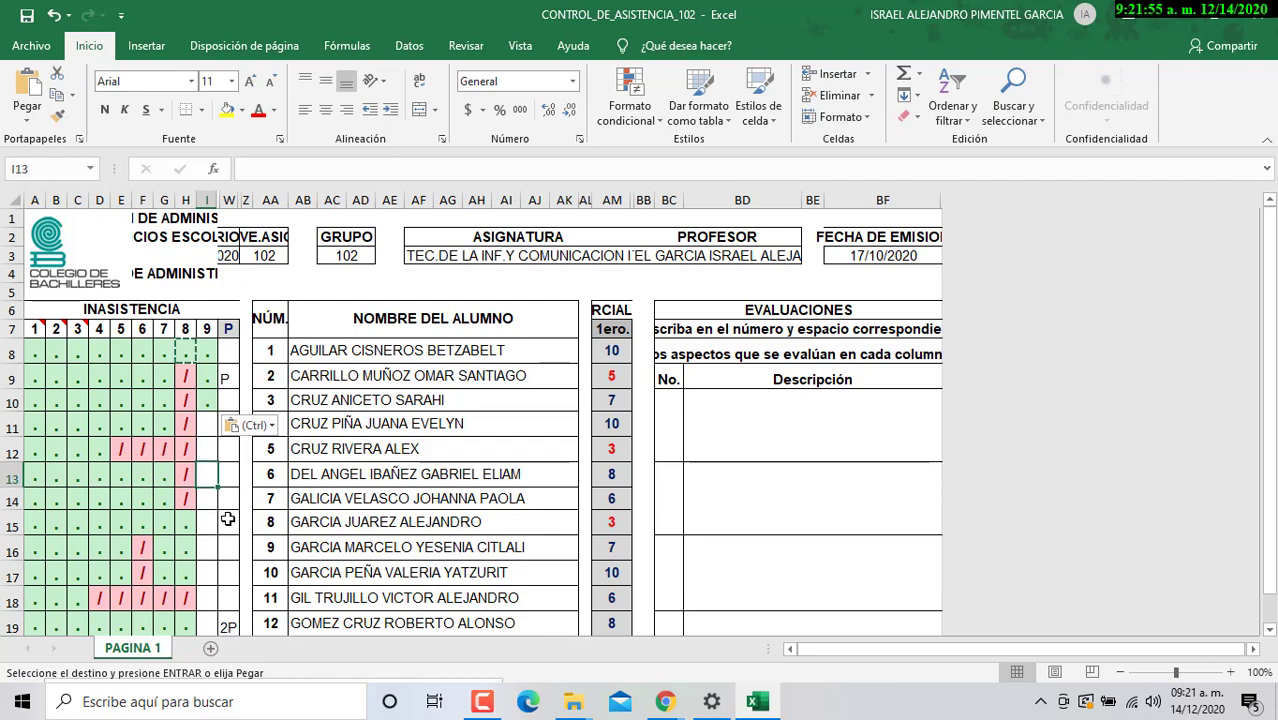
key(ctrl+v)
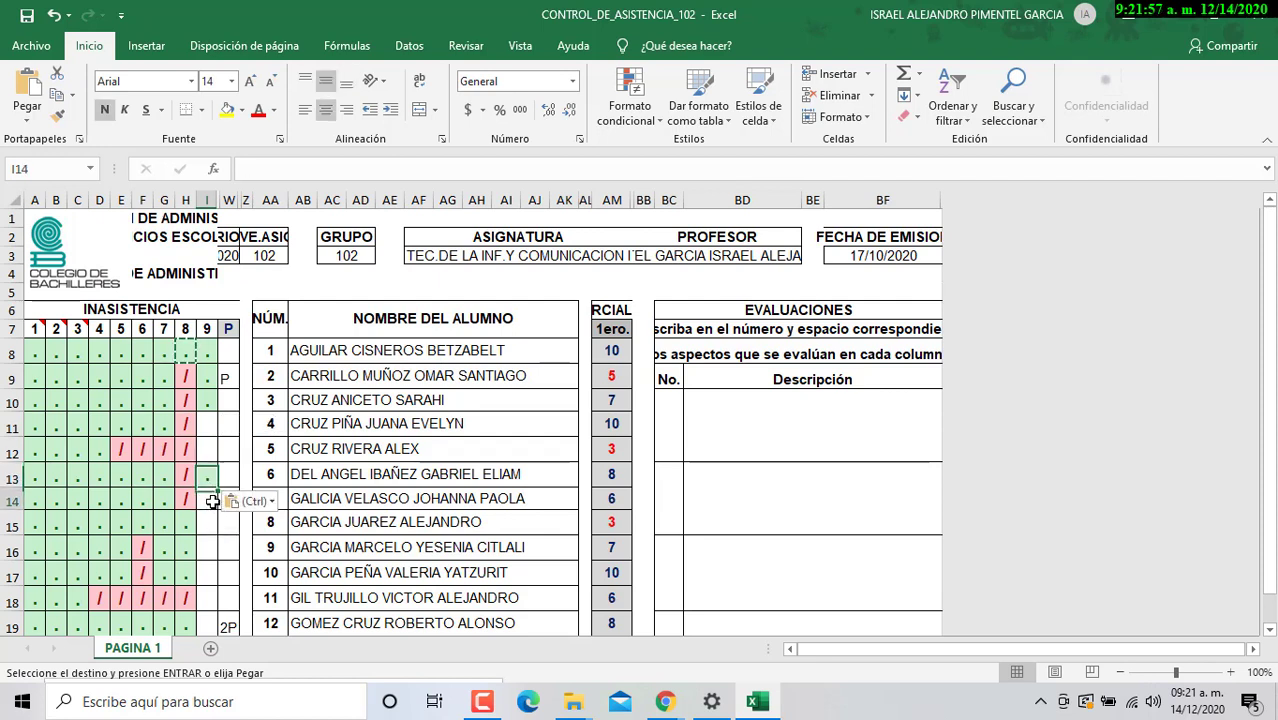
click(212, 501)
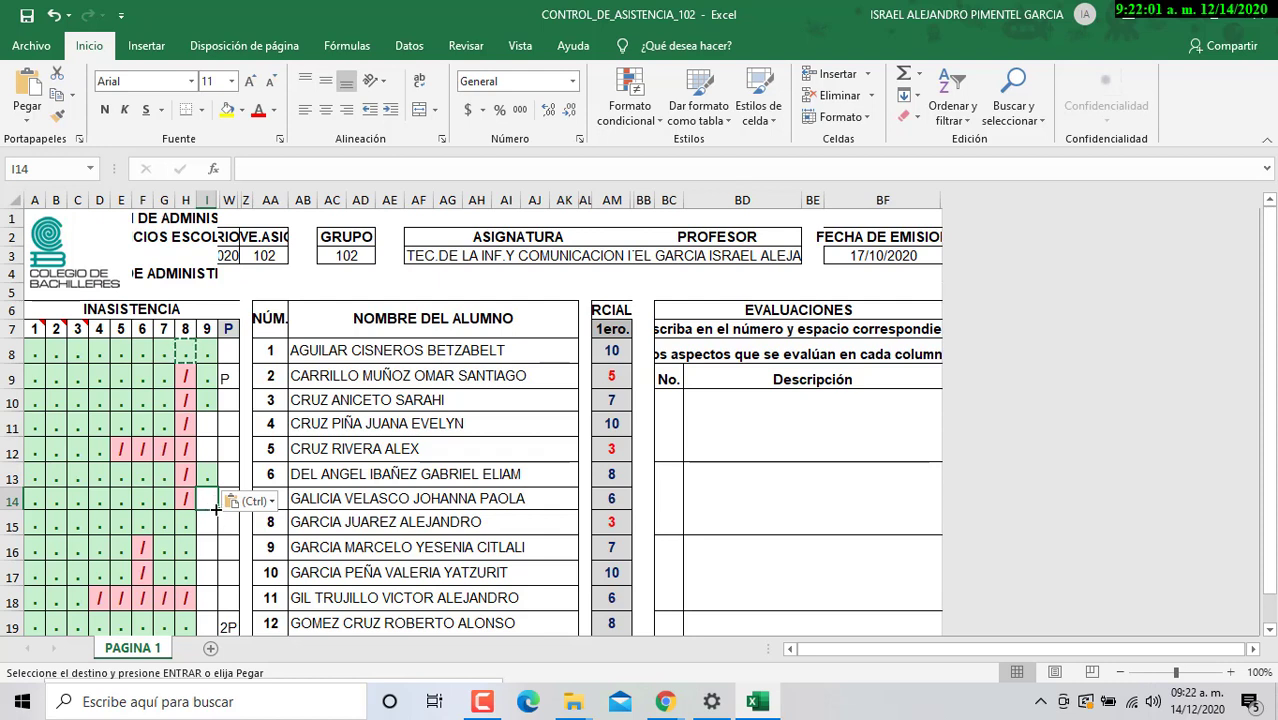
key(ctrl+v)
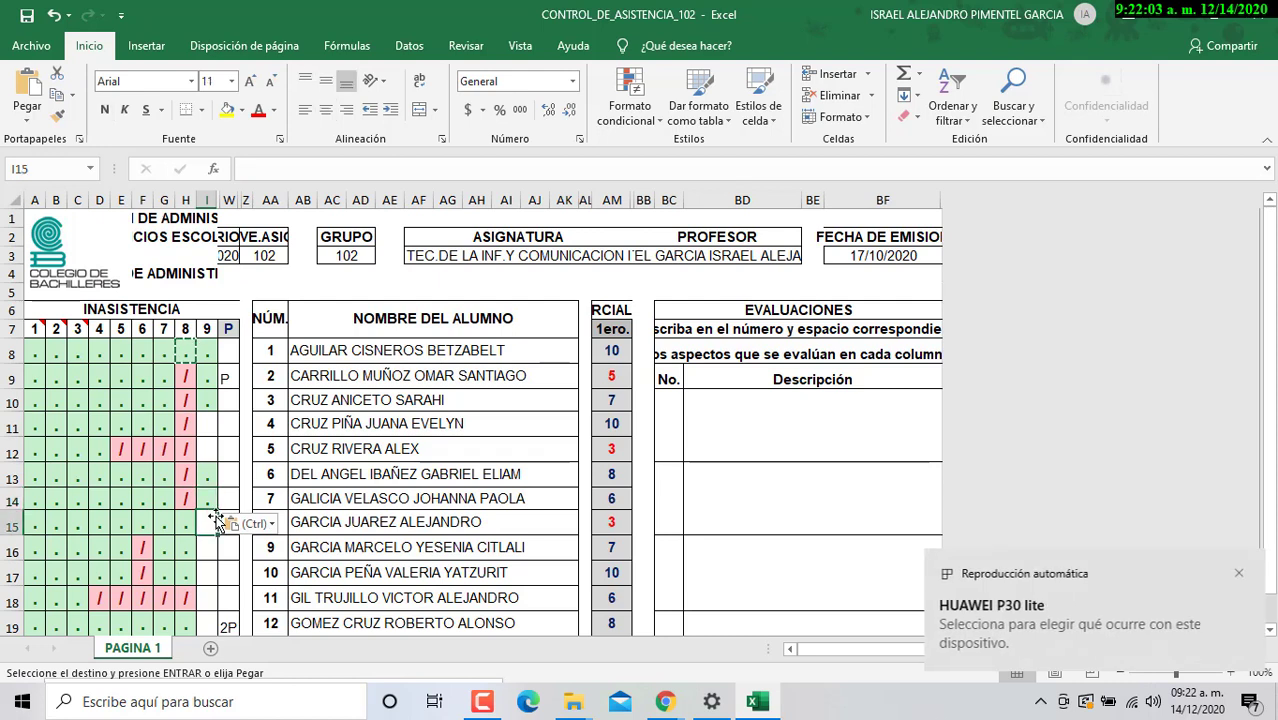
click(216, 522)
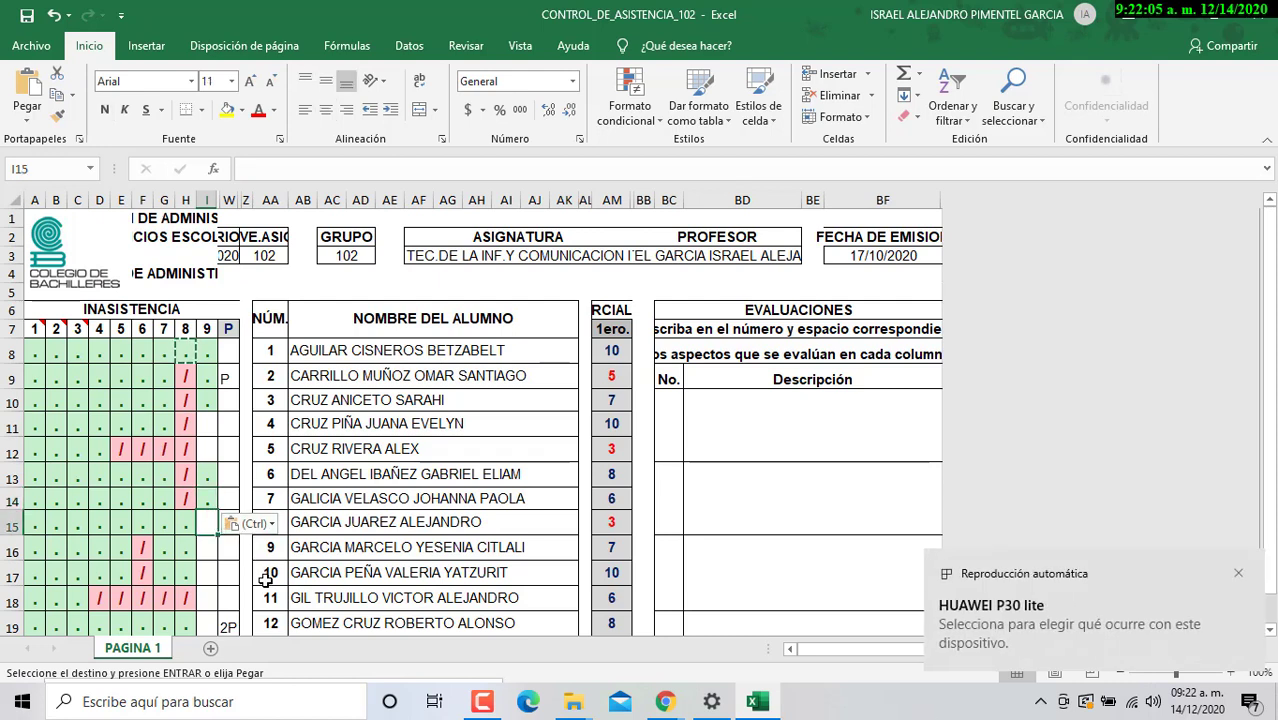
key(ctrl+v)
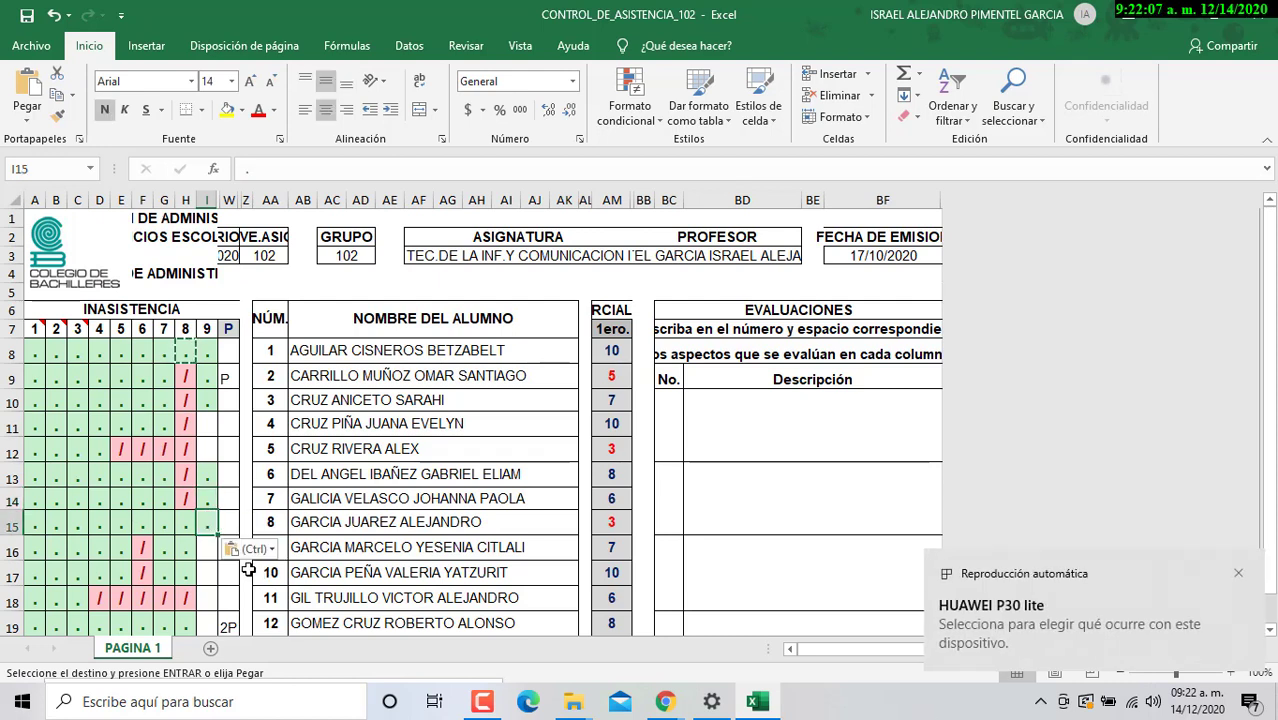
Step: Mark students 10 and 12 present with a dot in I17 and I19, leaving I16 and I18 blank
click(214, 552)
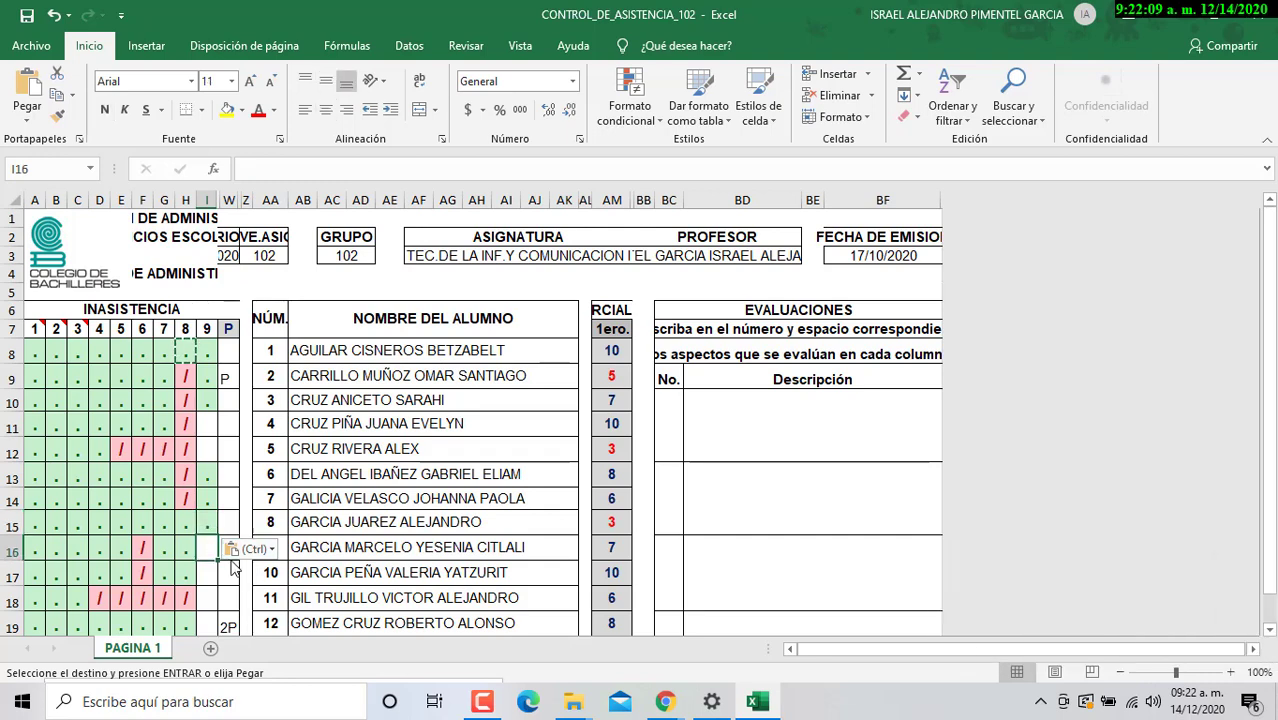
scroll(380, 497, down, 2)
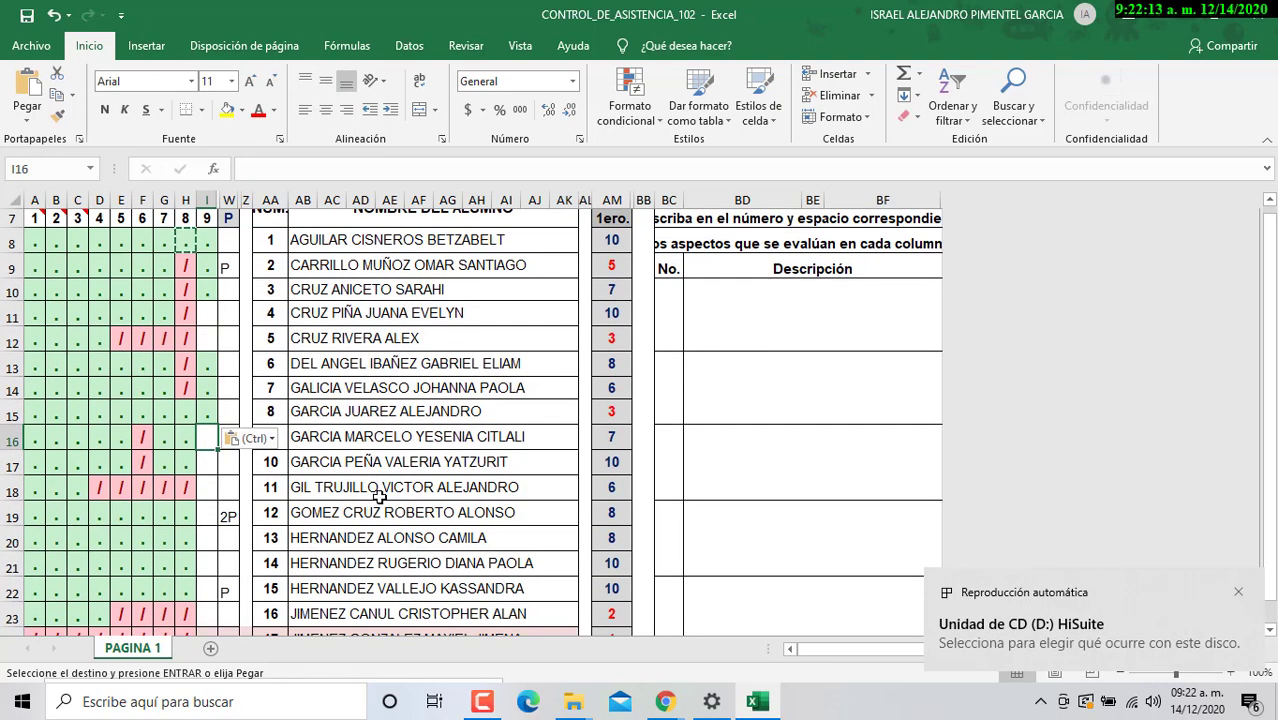
click(208, 461)
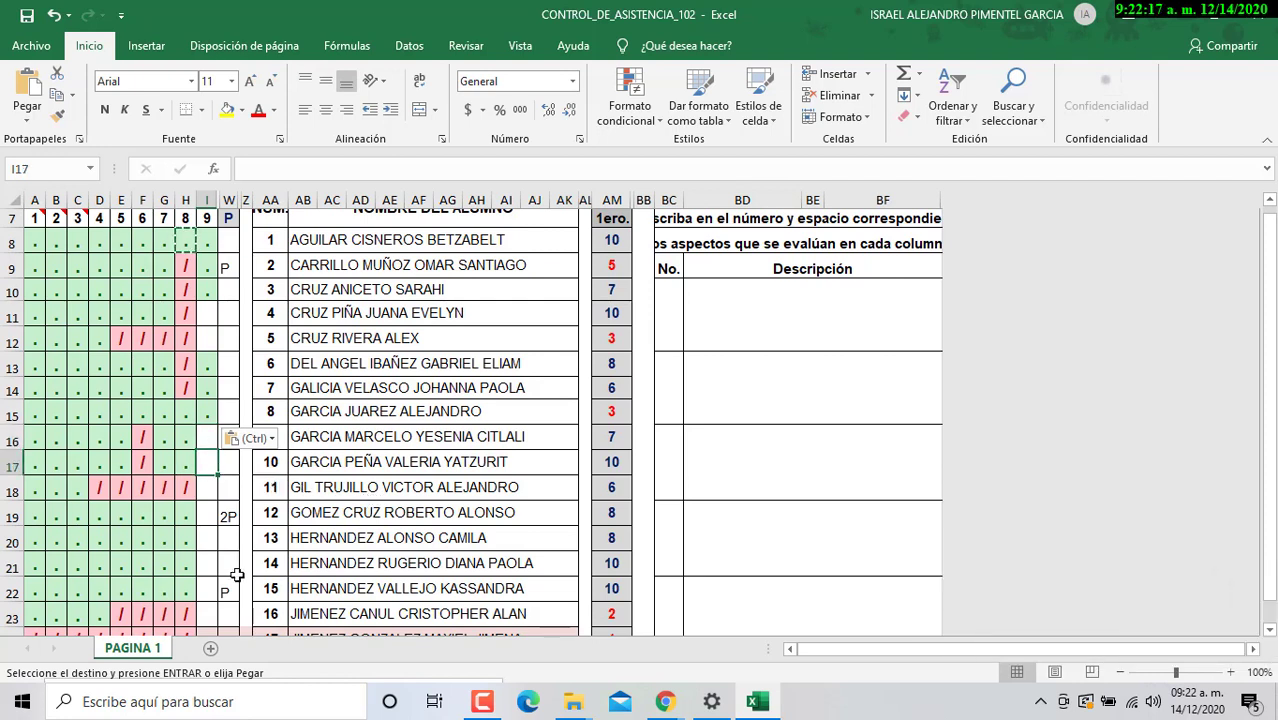
text(.)
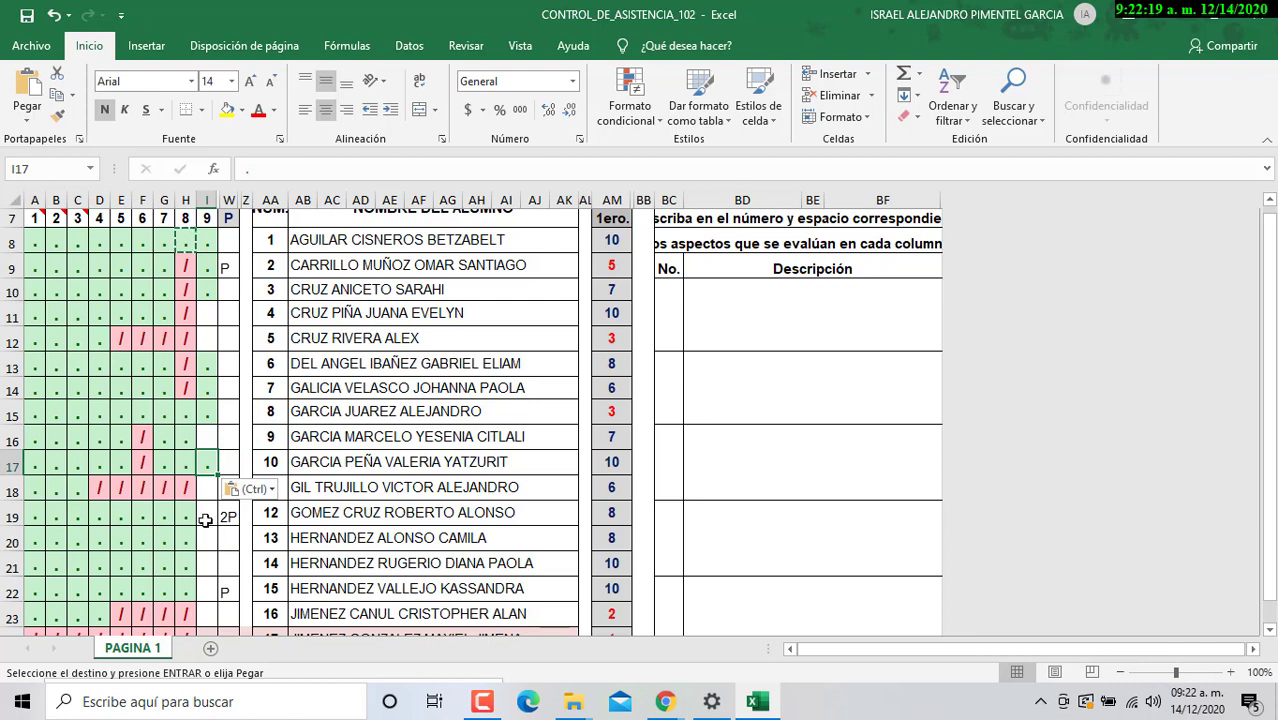
key(Down)
key(Down)
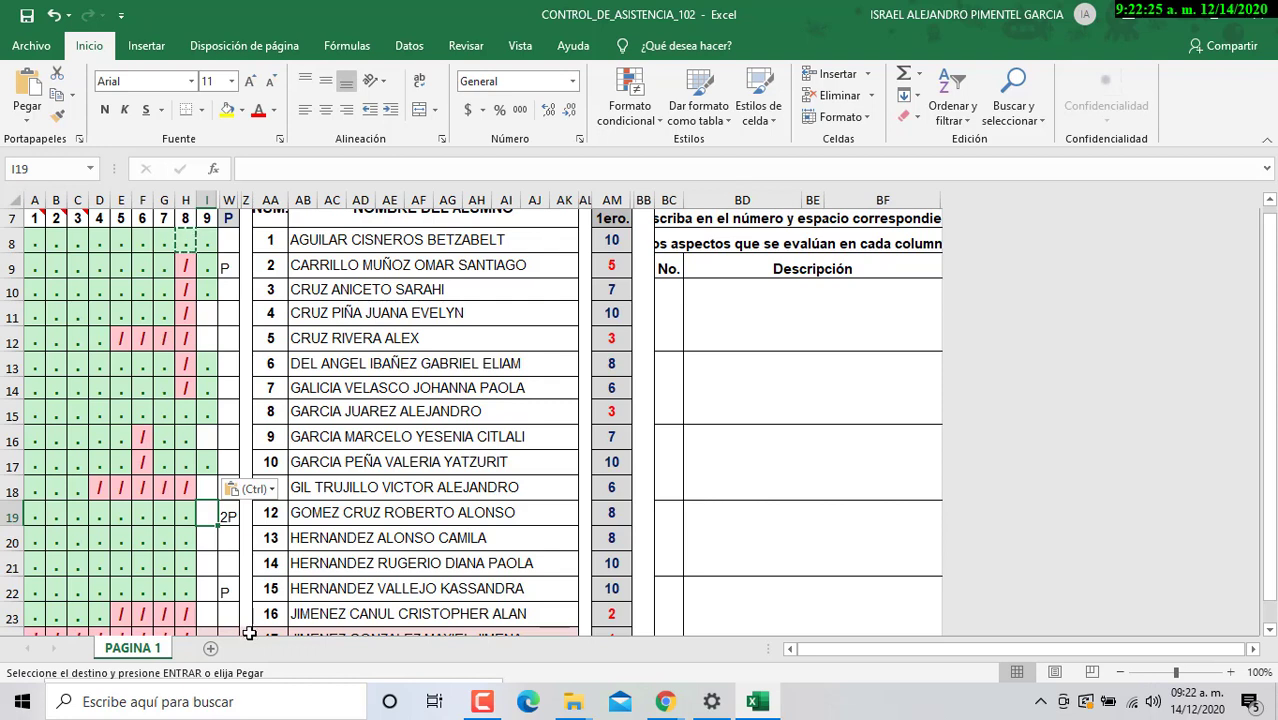
text(.)
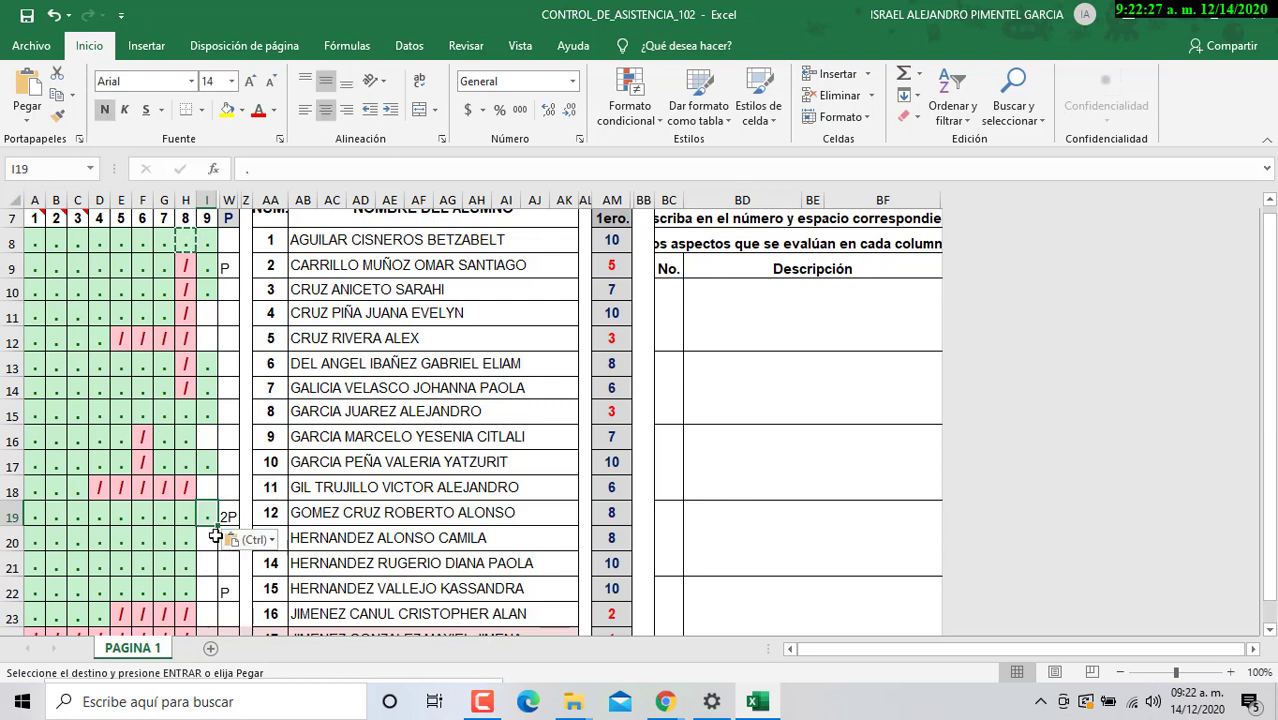
Step: Mark students 13 and 14 present in column 9 by pasting the attendance dot into I20 and I21
click(214, 539)
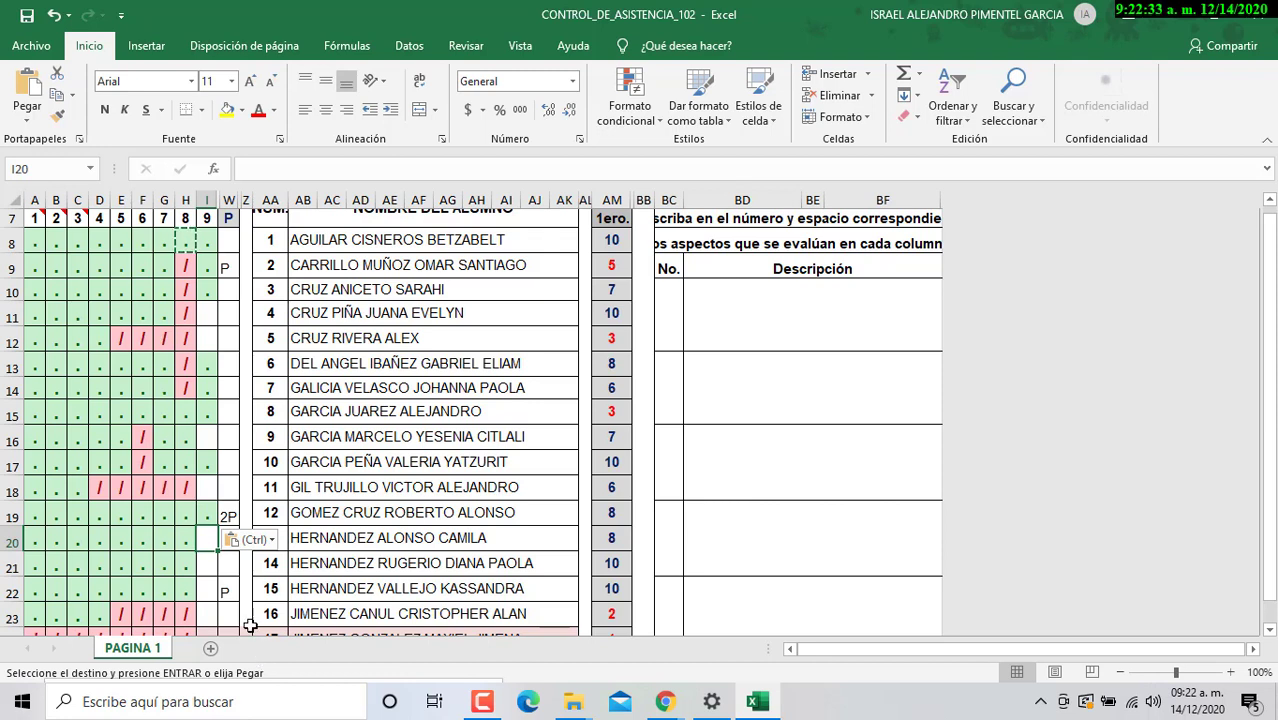
key(ctrl+v)
click(212, 568)
scroll(213, 570, down, 2)
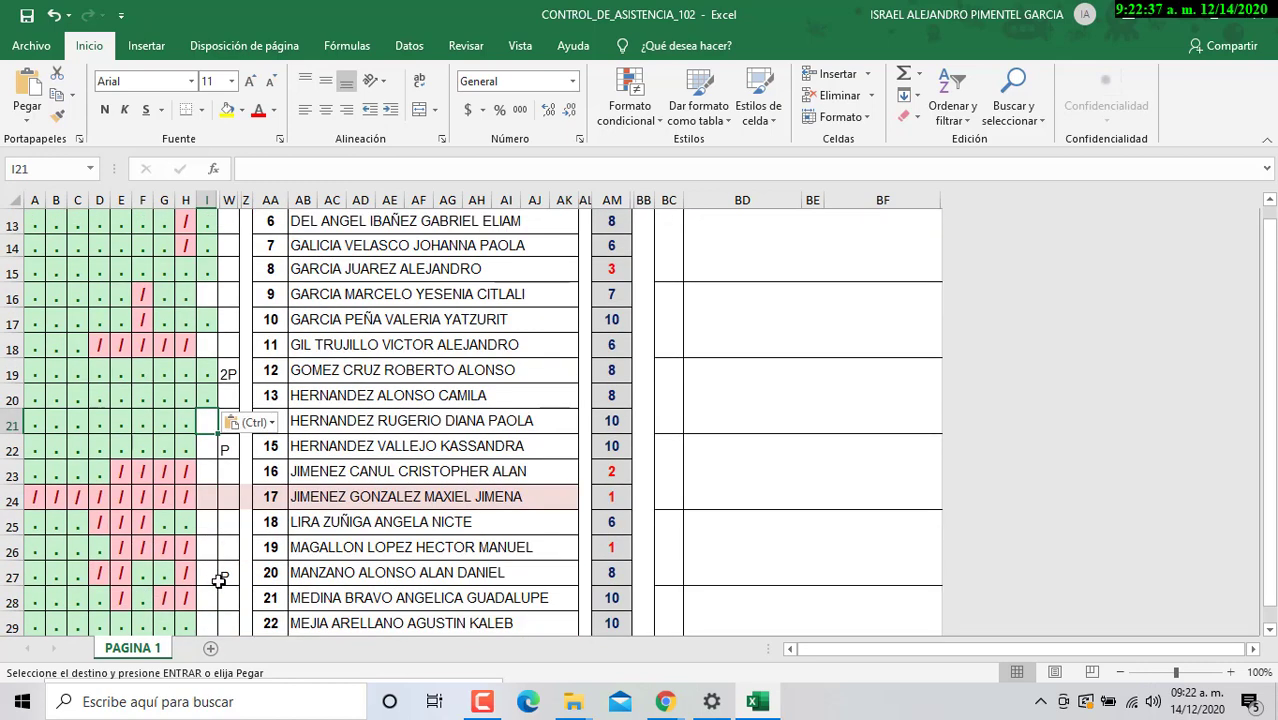
key(ctrl+v)
Step: Paste the attendance dot into I25 for student 18, leaving I22, I23 and I24 blank
click(206, 447)
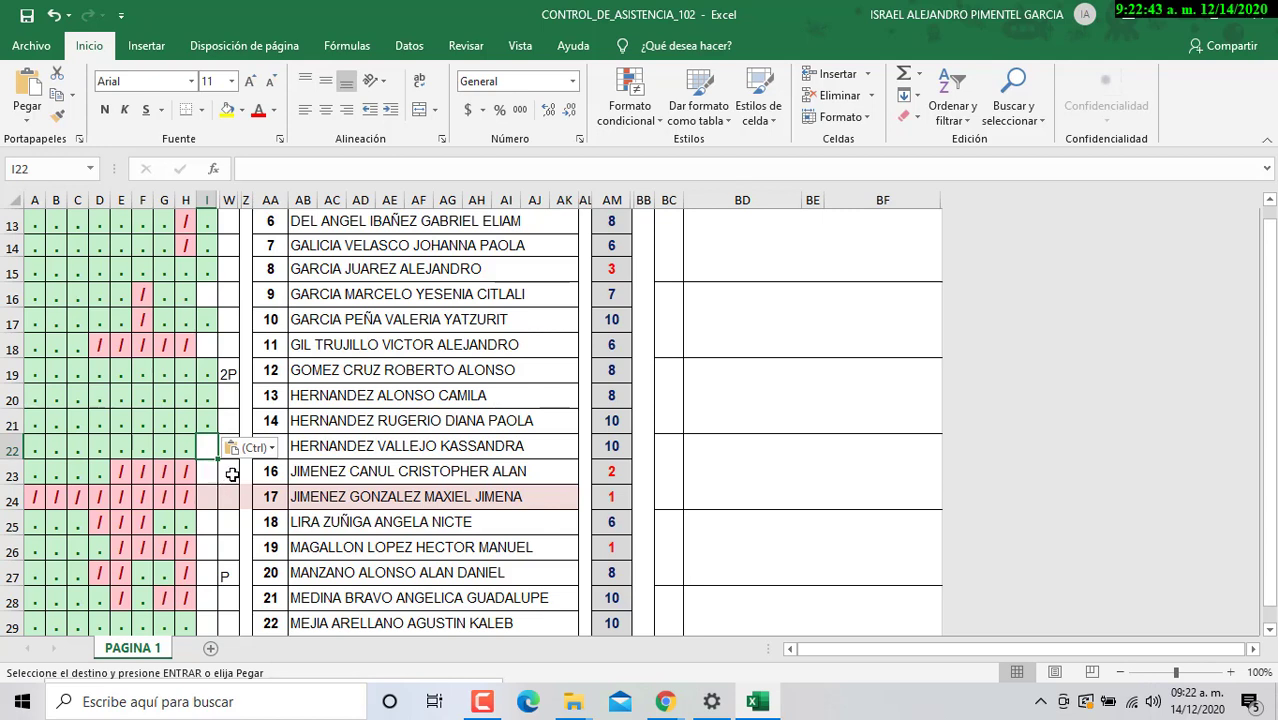
click(206, 472)
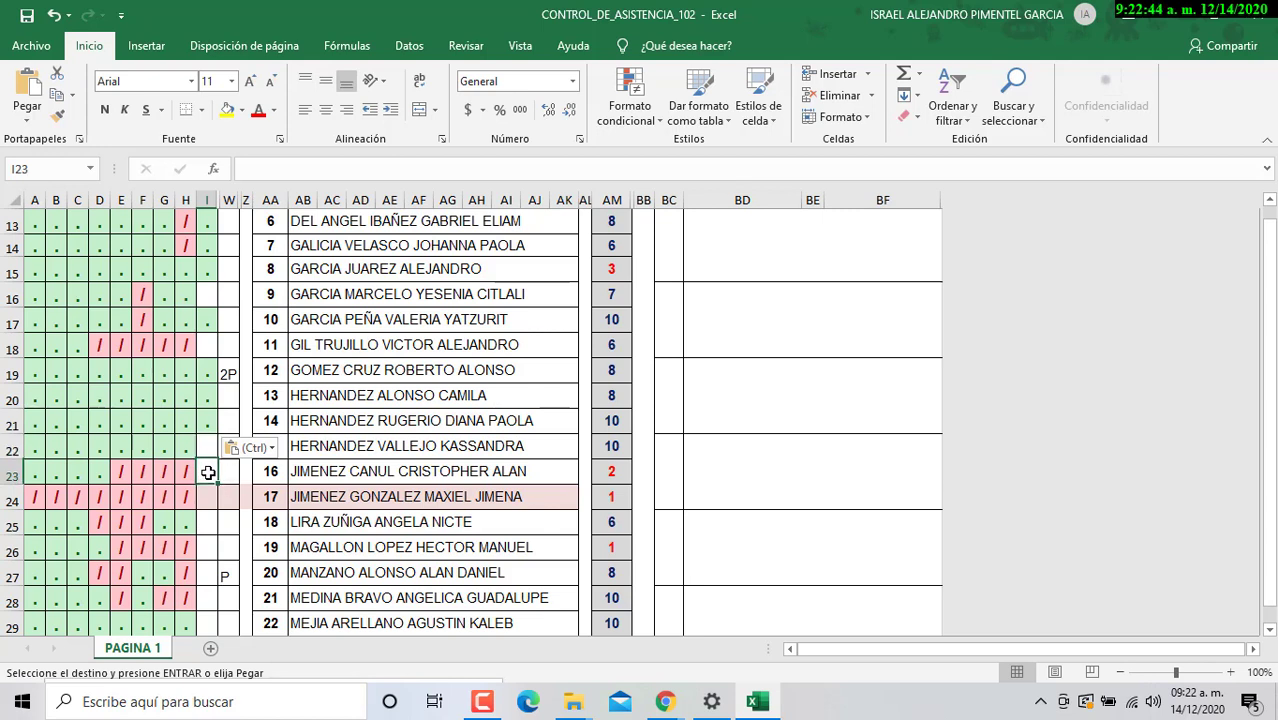
click(207, 523)
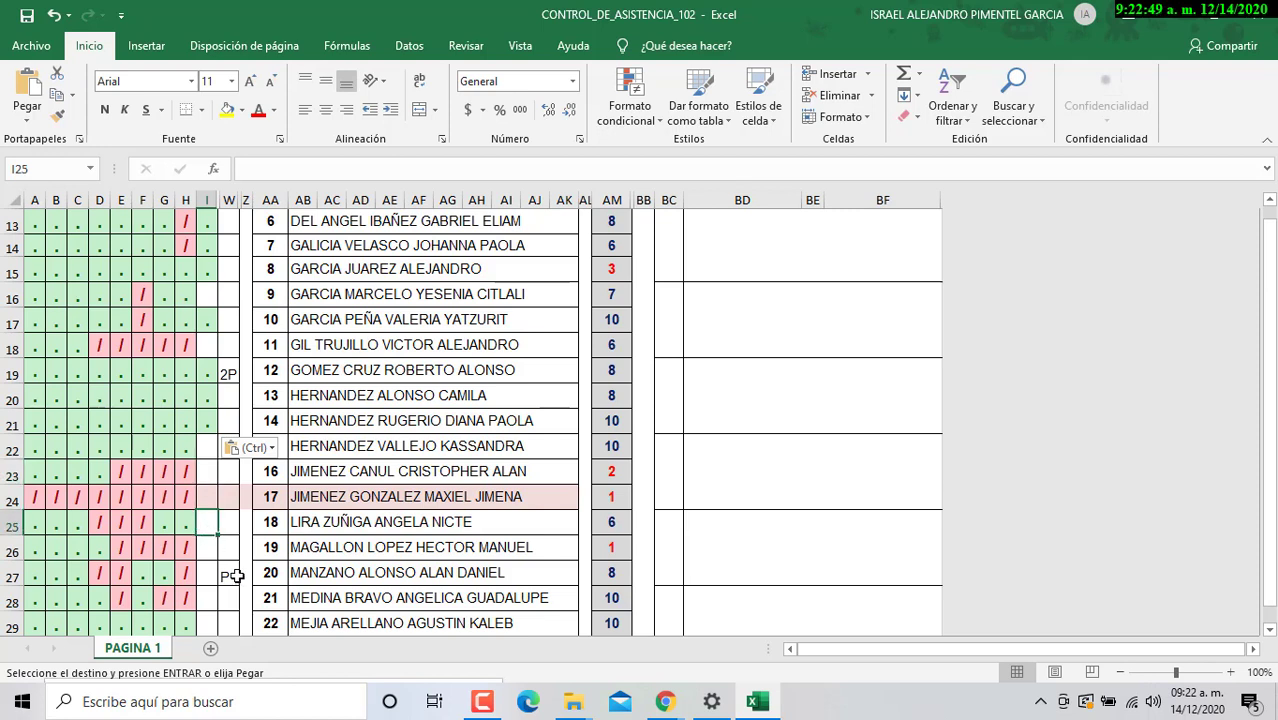
click(208, 550)
key(ctrl+v)
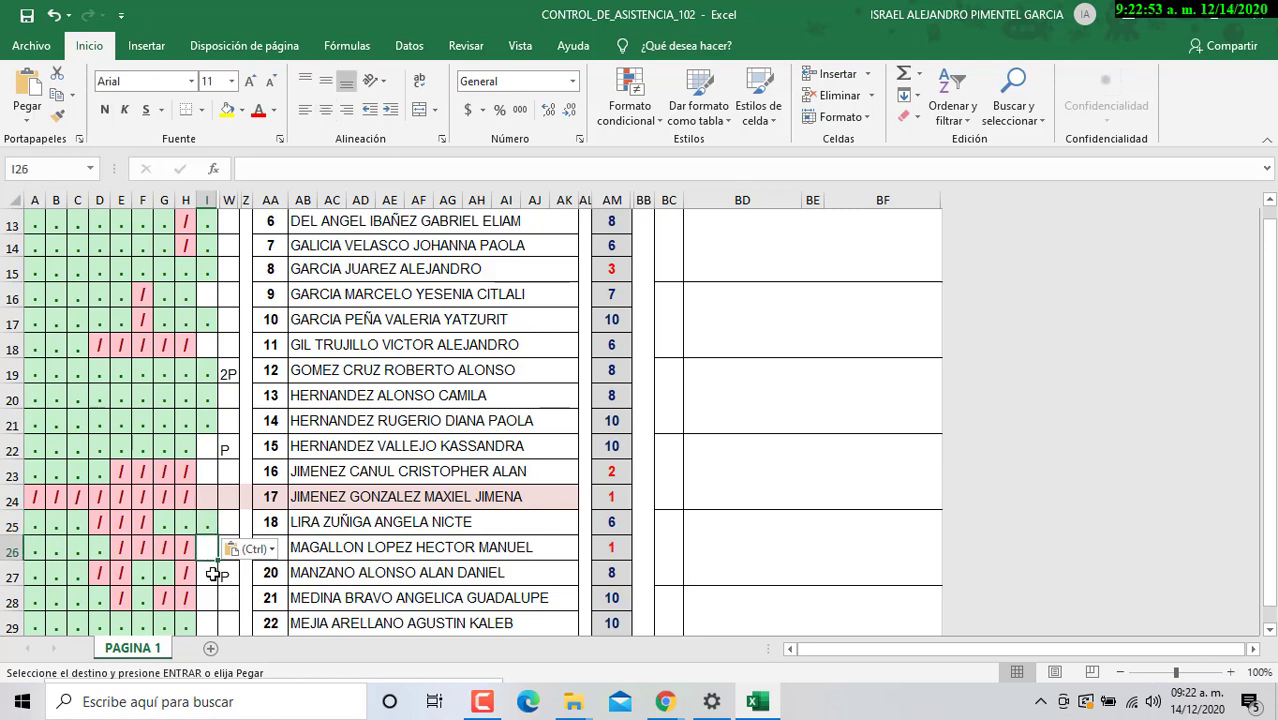
Step: Mark student 22 present with a dot in I29, leaving I26, I27 and I28 blank
click(213, 574)
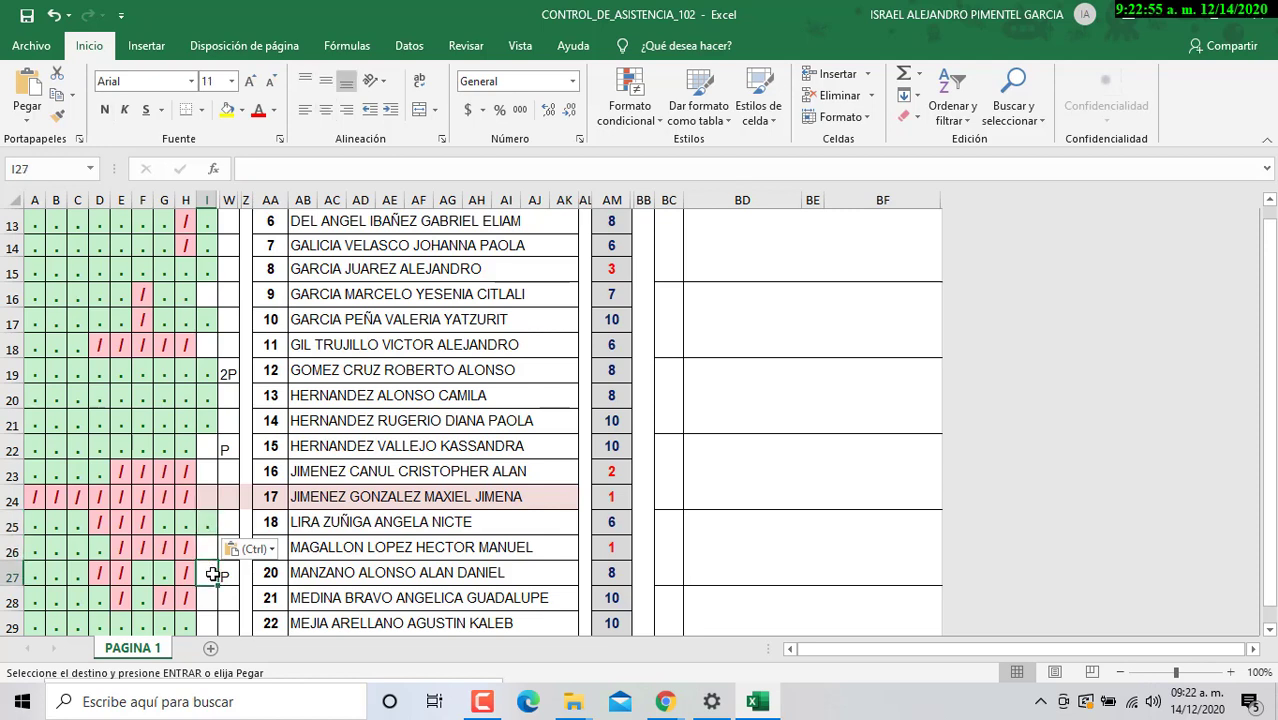
scroll(213, 574, down, 2)
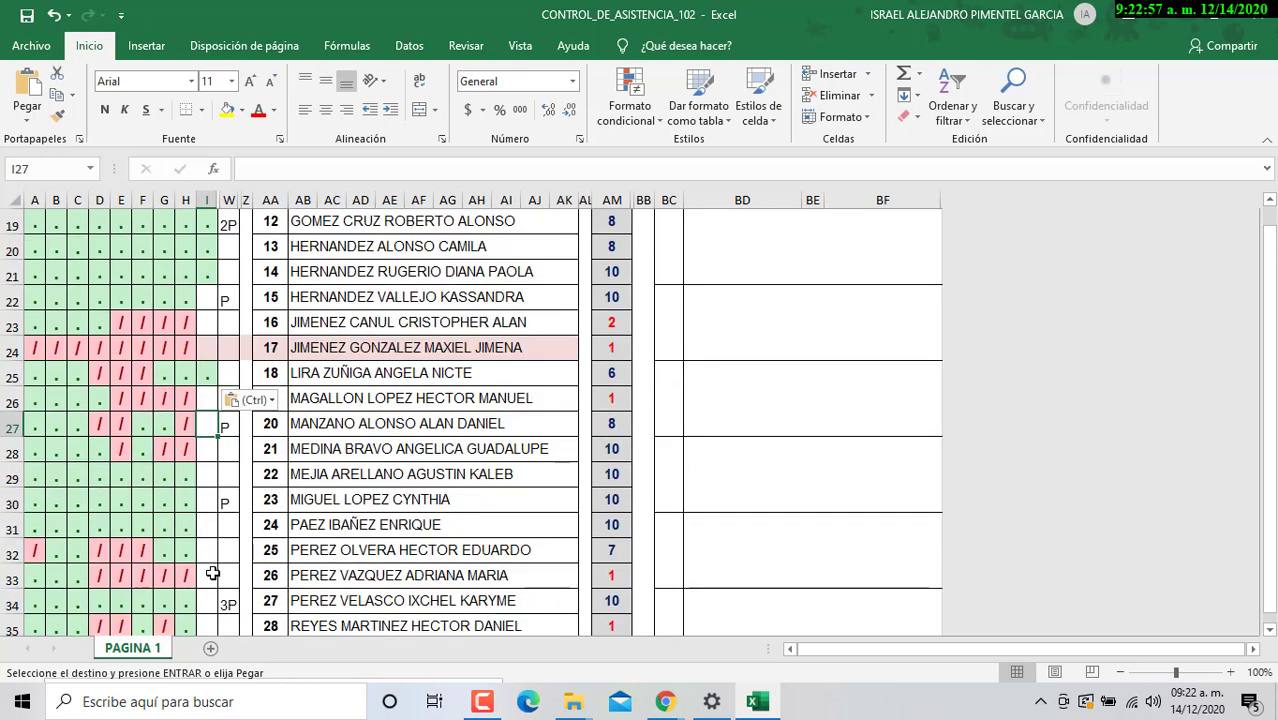
click(206, 452)
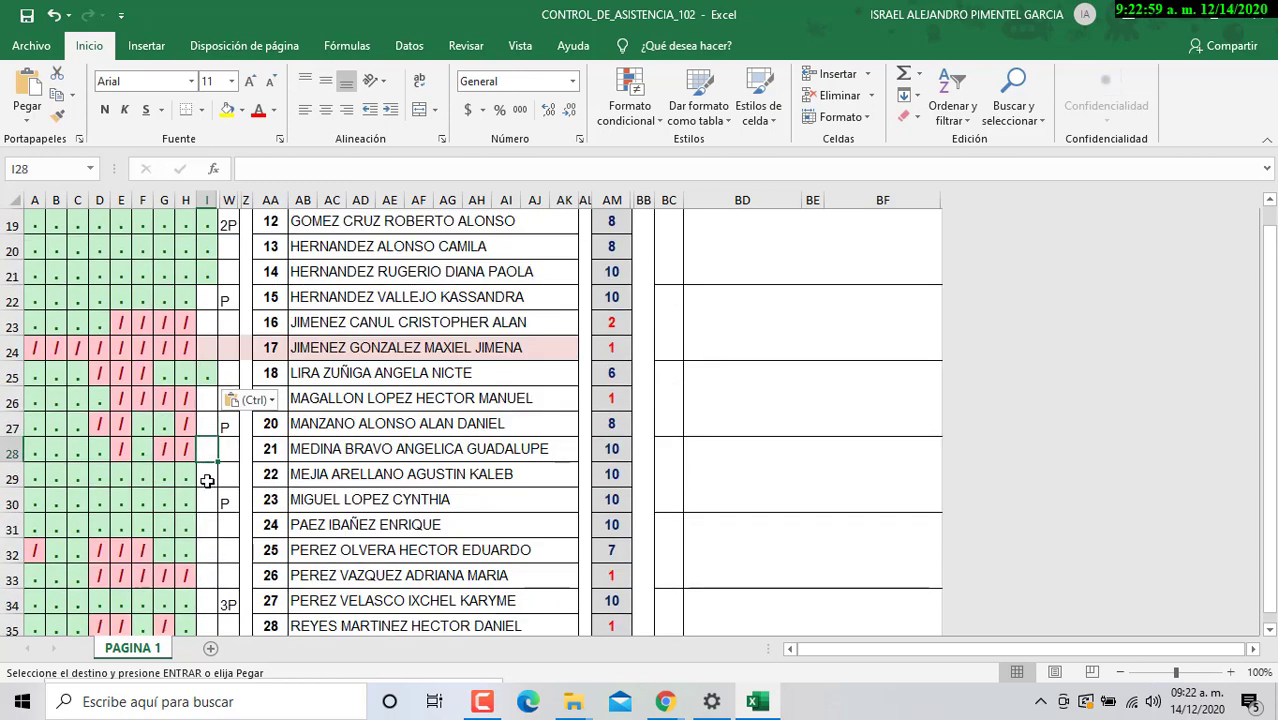
click(206, 478)
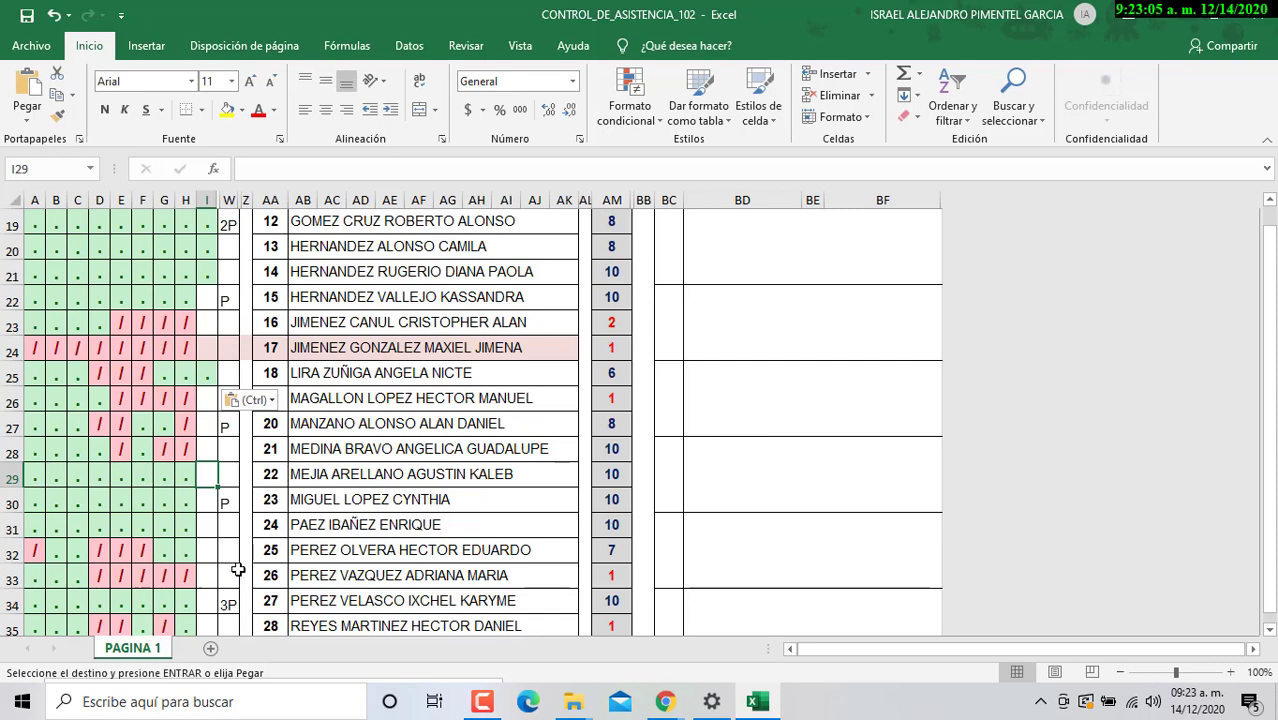
text(.)
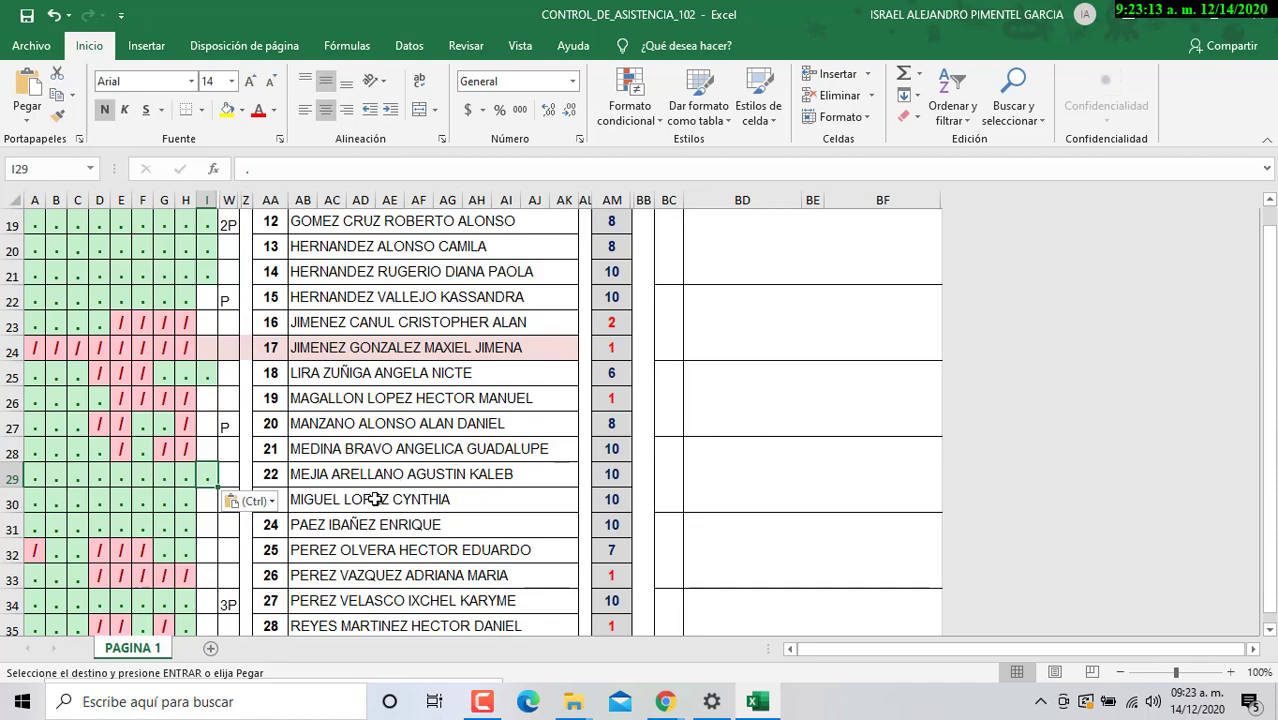
Step: Review the column 9 attendance marks from the start of the list, checking student 8's mark in I15
scroll(366, 486, up, 6)
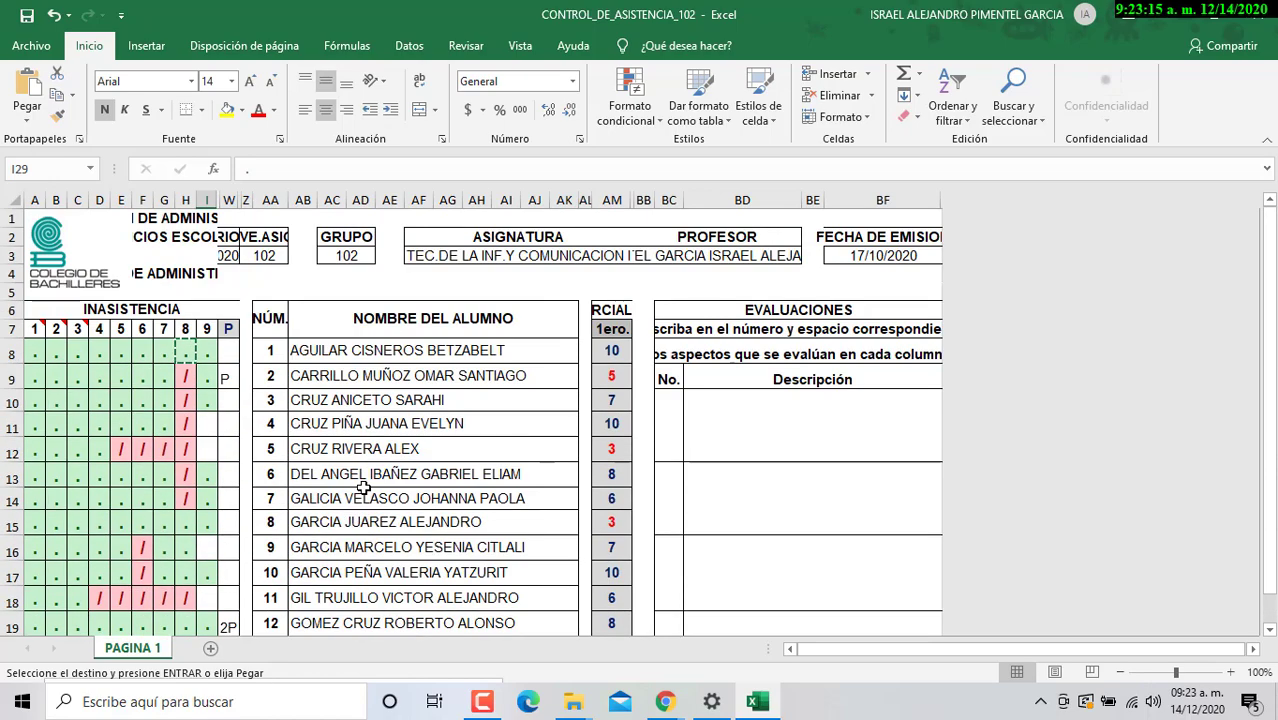
scroll(363, 487, down, 4)
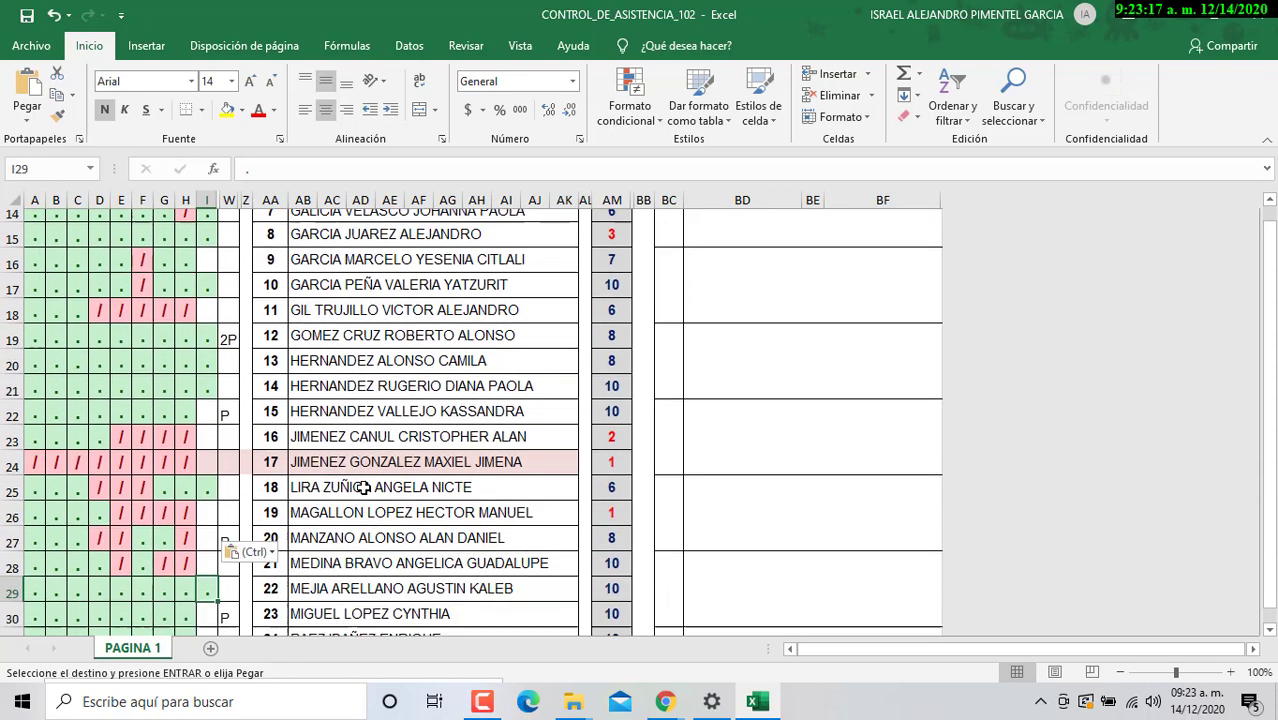
scroll(363, 486, down, 1)
scroll(337, 443, up, 3)
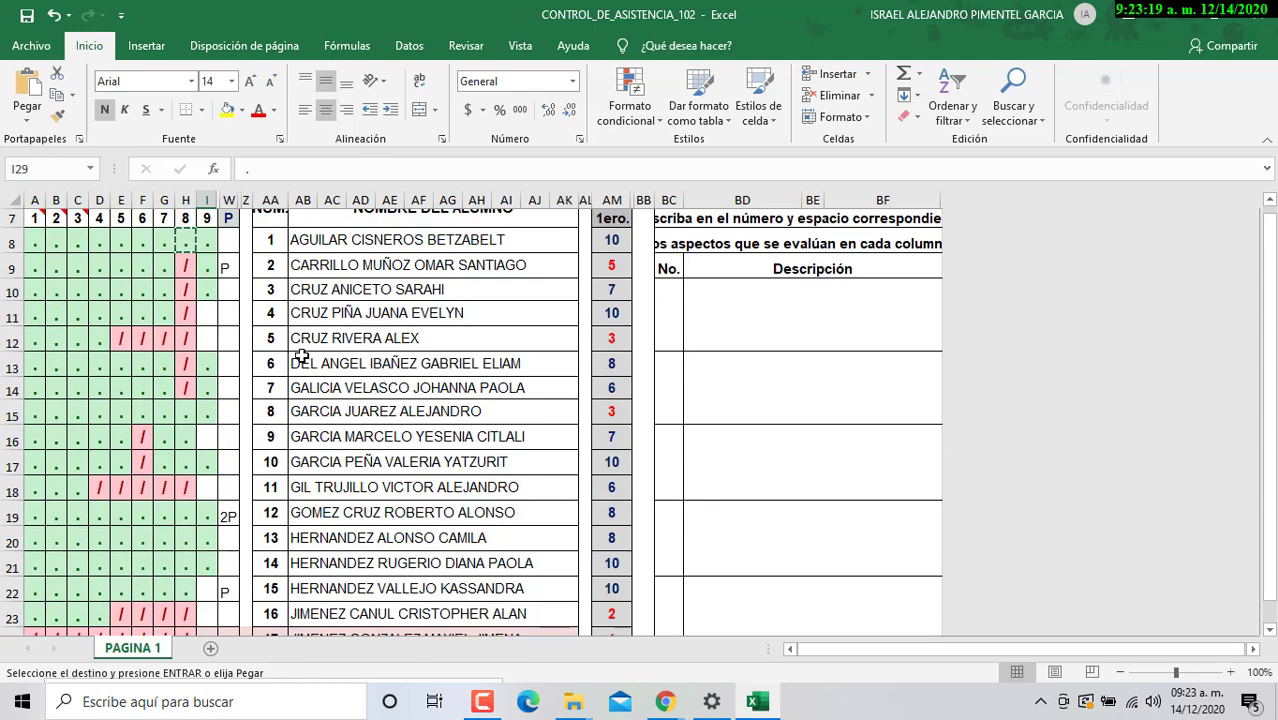
click(335, 412)
click(205, 413)
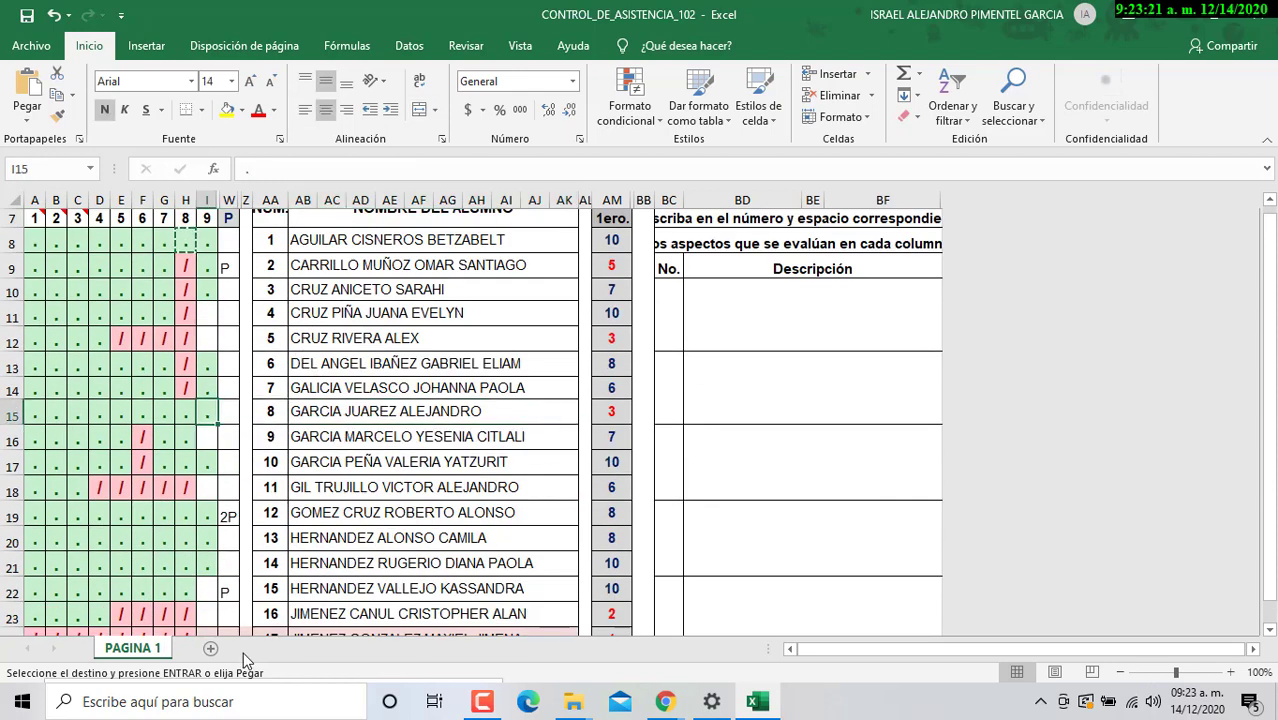
scroll(240, 580, down, 3)
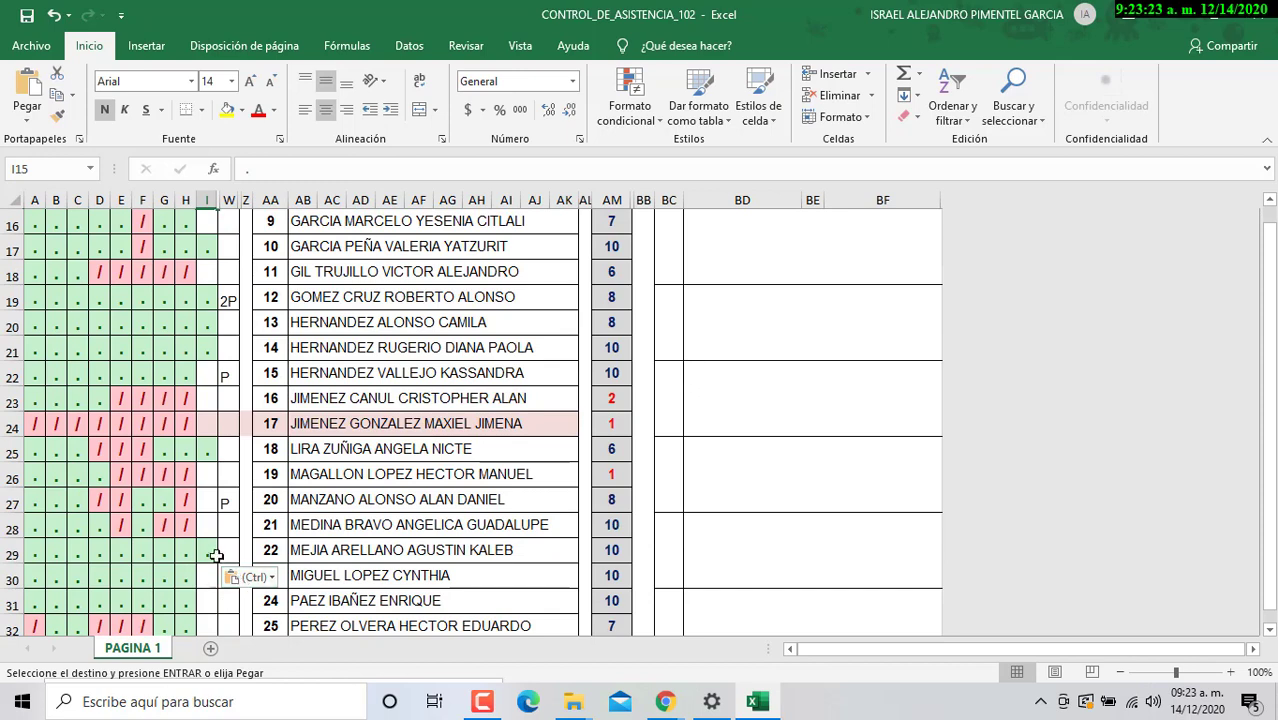
Step: Paste the attendance dot into I30 and I31 for students 23 and 24
click(208, 577)
scroll(304, 552, down, 2)
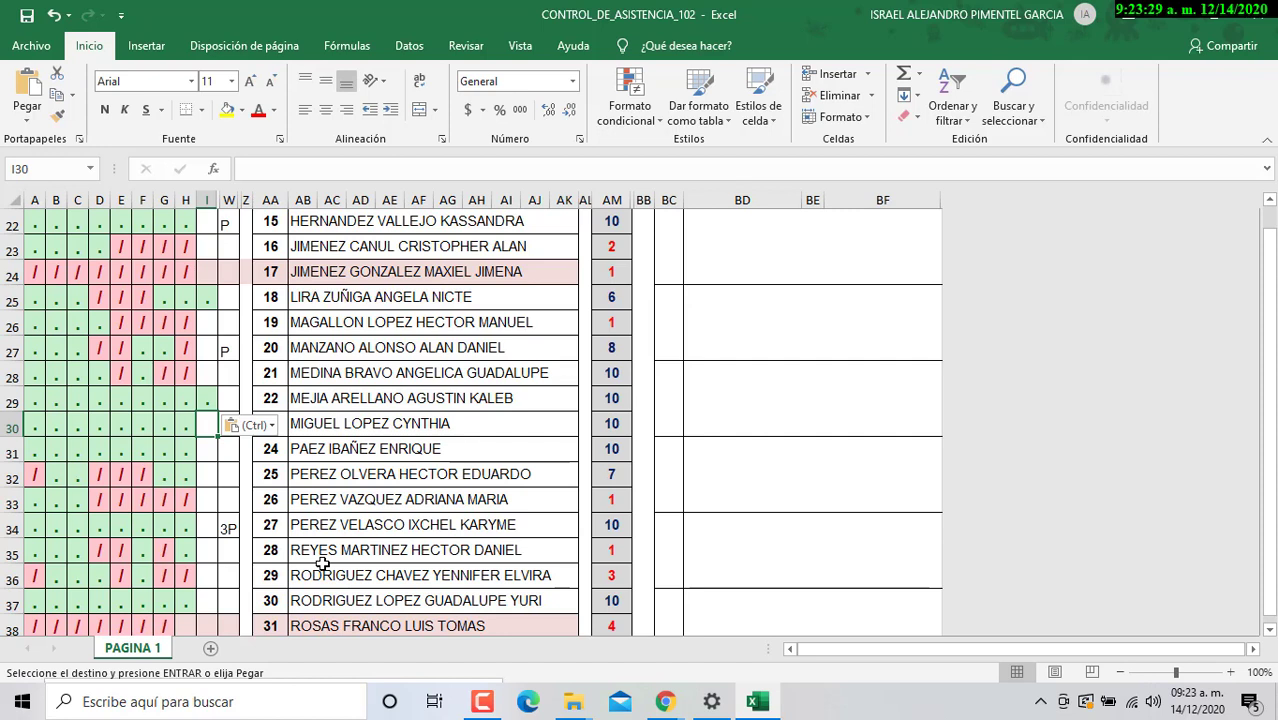
key(ctrl+v)
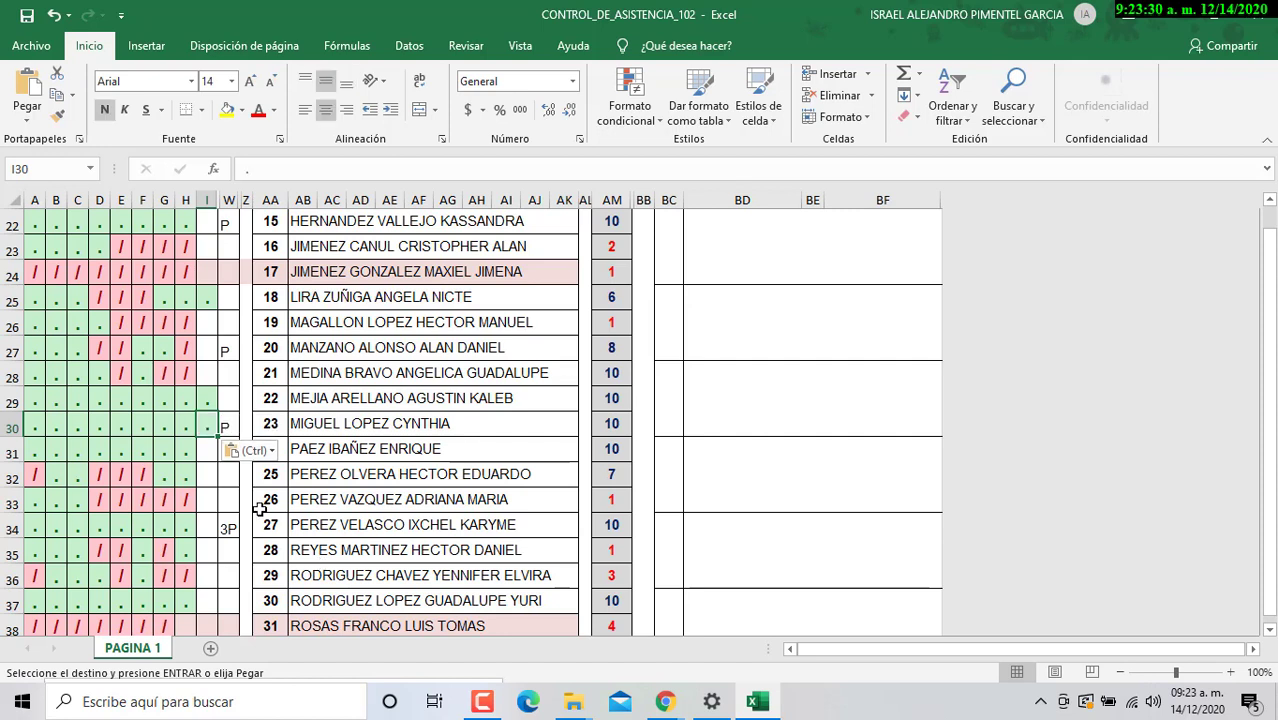
click(207, 452)
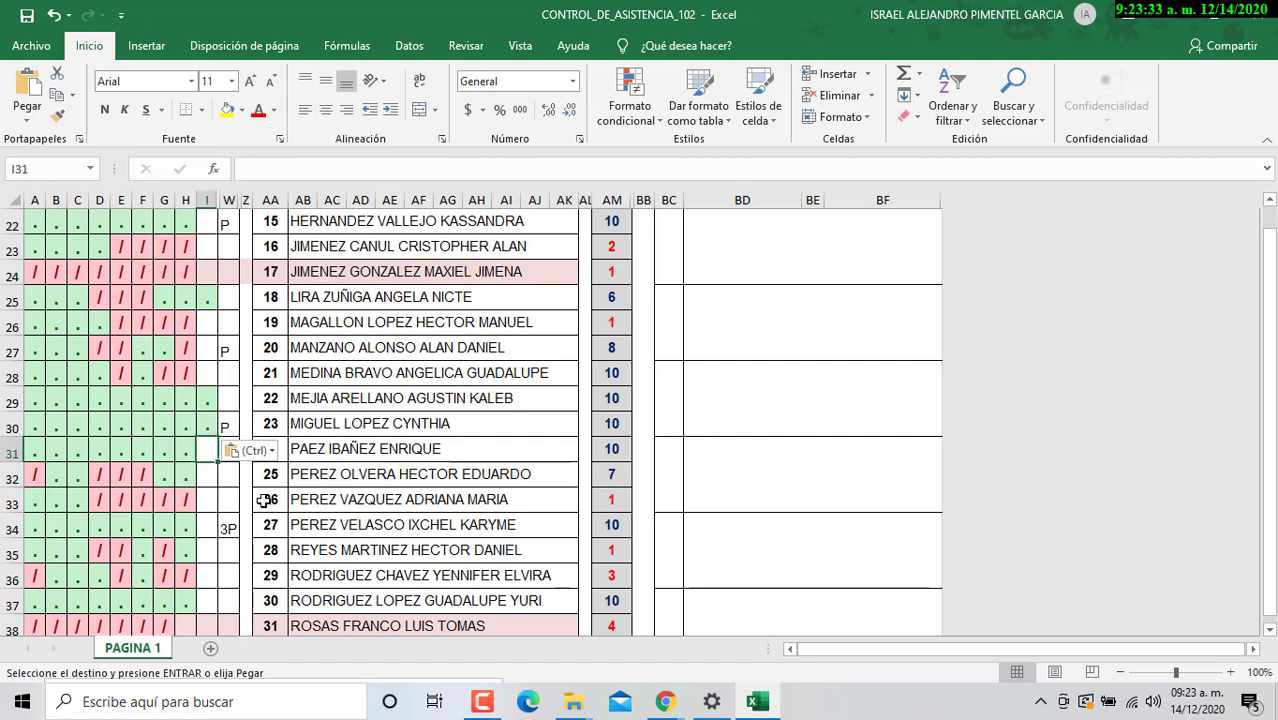
key(ctrl+v)
Step: Mark students 27 and 28 present with a dot in I34 and I35, leaving I32 and I33 blank
click(208, 476)
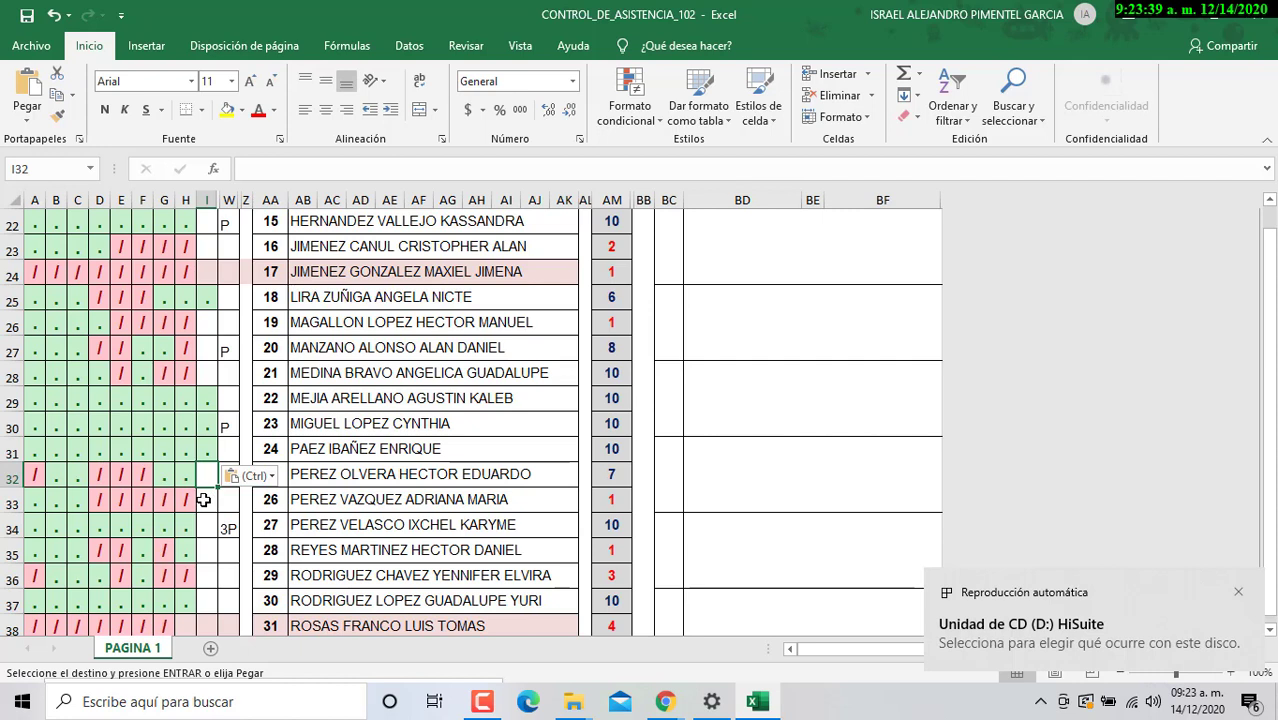
click(210, 500)
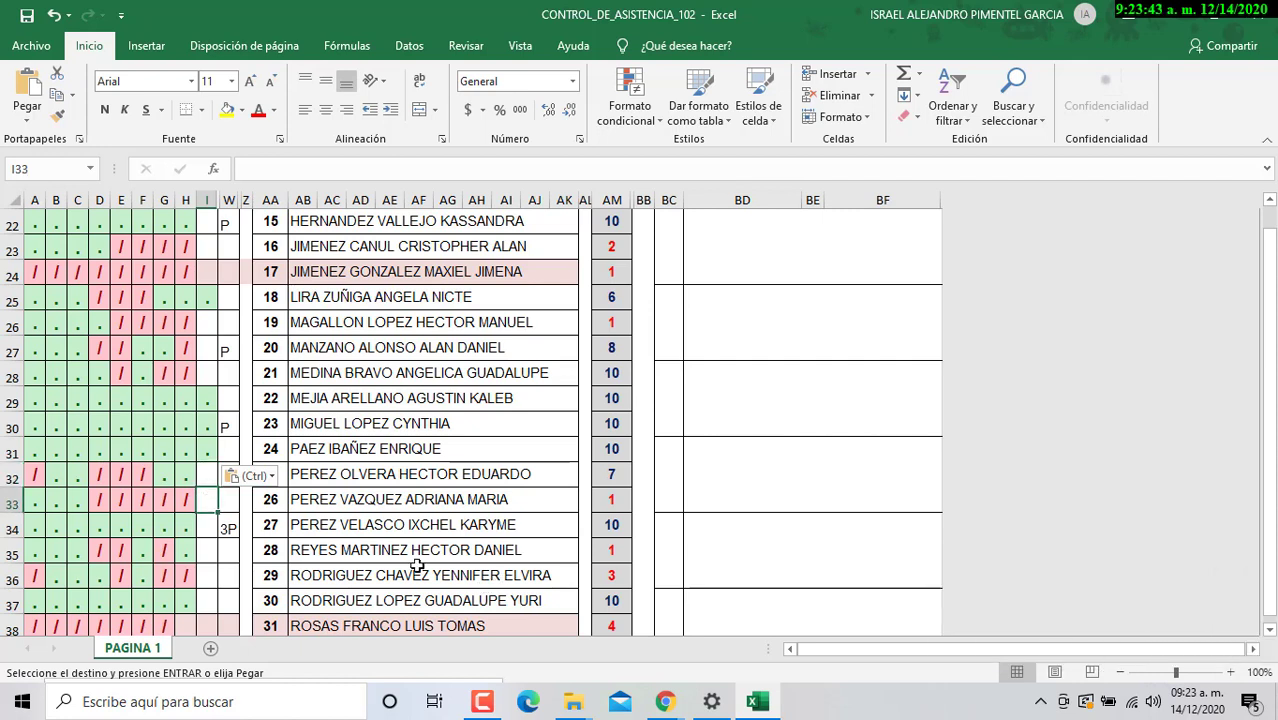
click(208, 528)
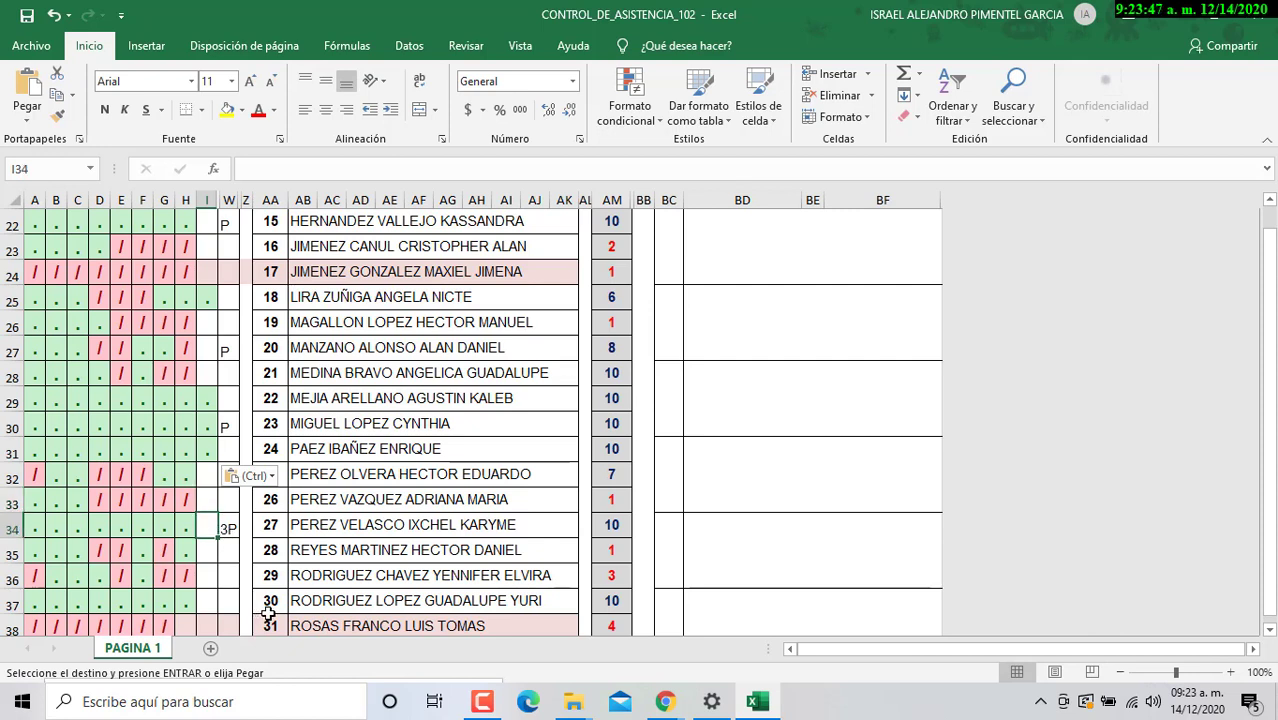
key(ctrl+v)
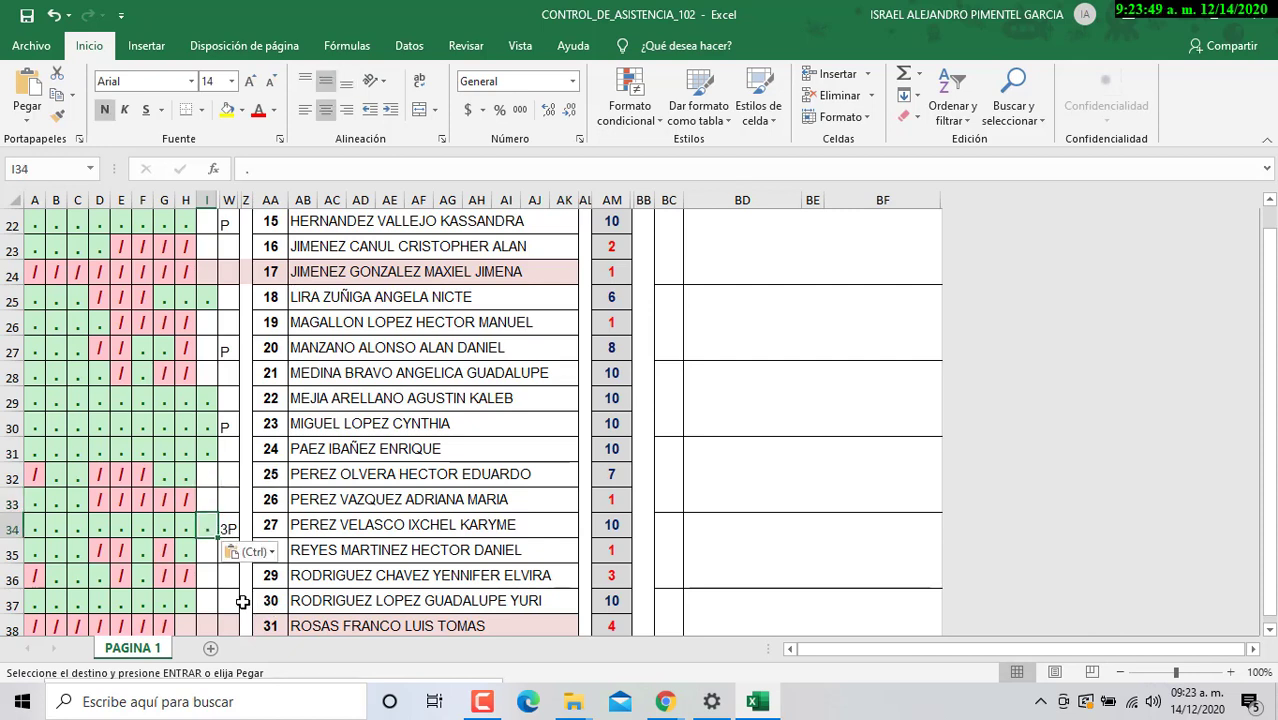
click(208, 558)
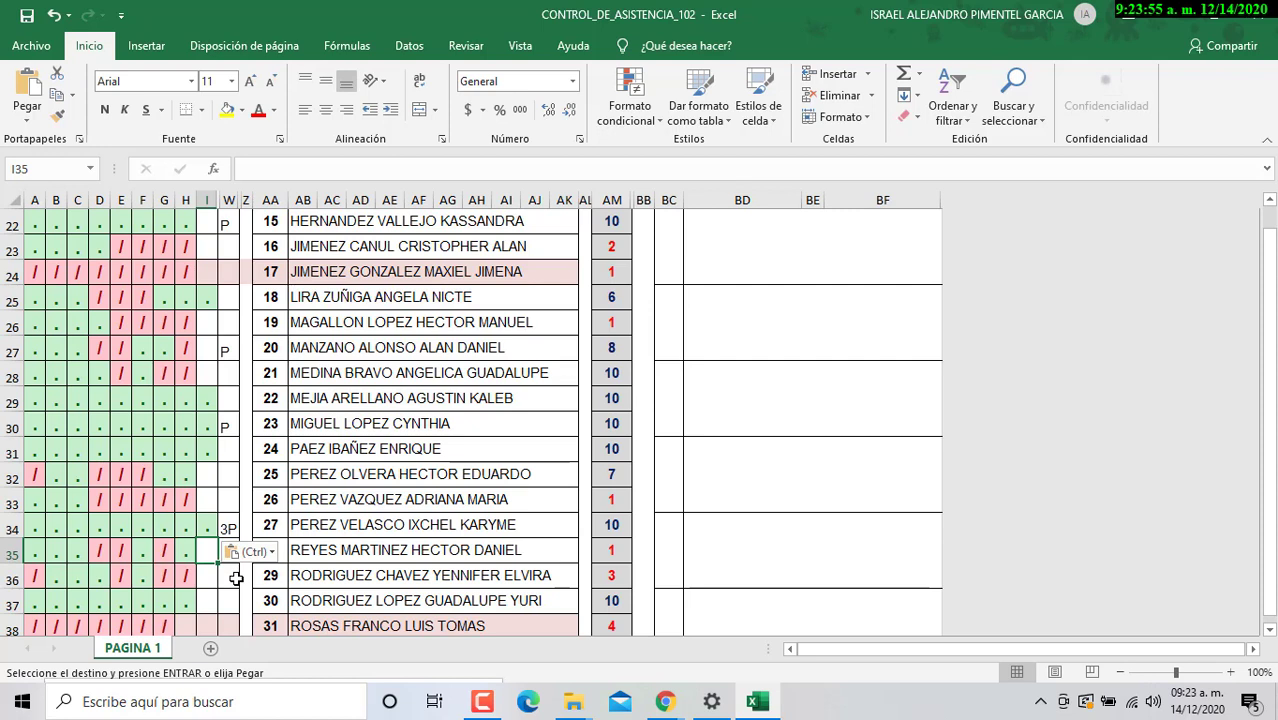
key(ctrl+v)
Step: Skip student 29 in I36 and paste the attendance dot into I37 for student 30
click(208, 572)
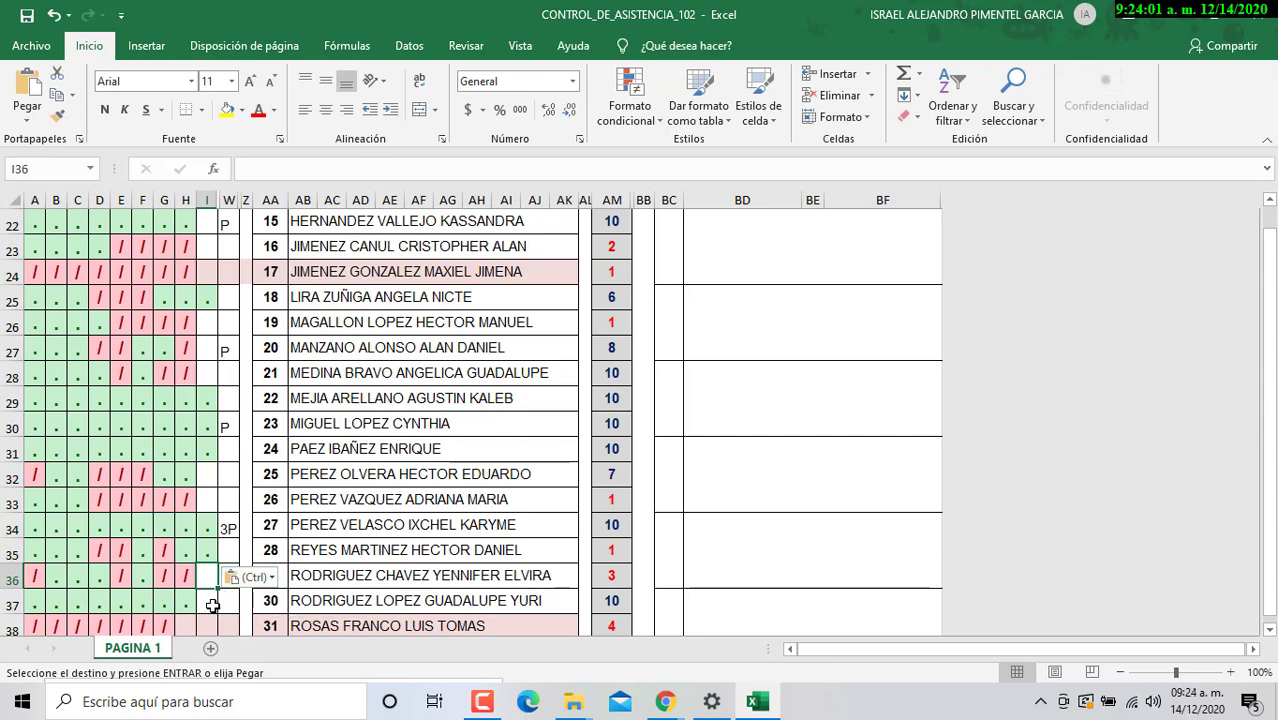
click(212, 604)
scroll(214, 600, down, 2)
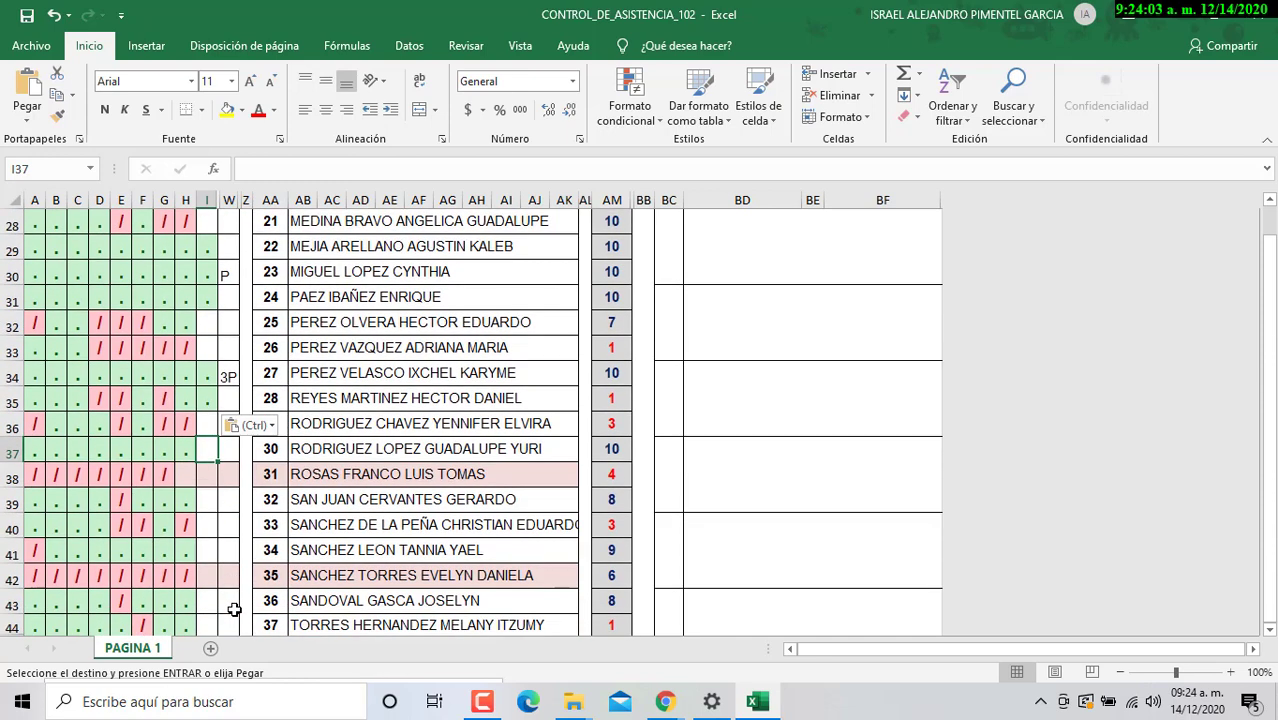
key(ctrl+v)
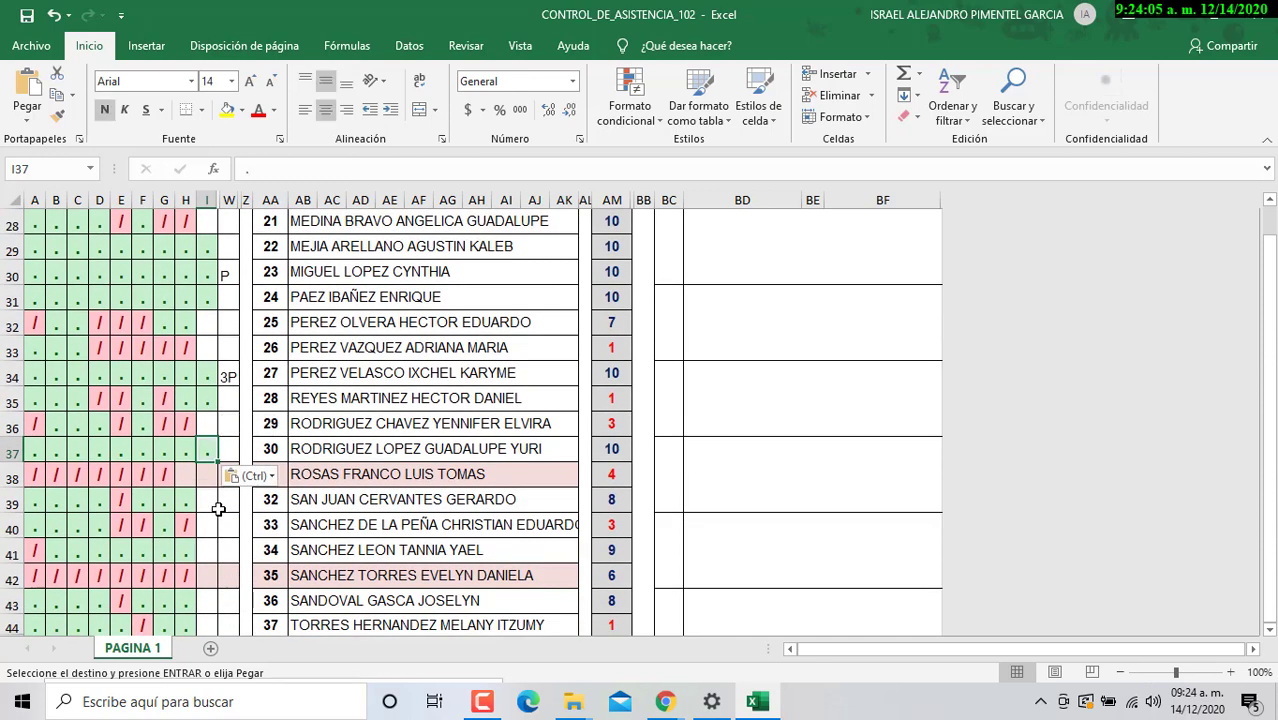
Step: Fill the absence slash from G38 across H38 and I38 for student 31
click(212, 496)
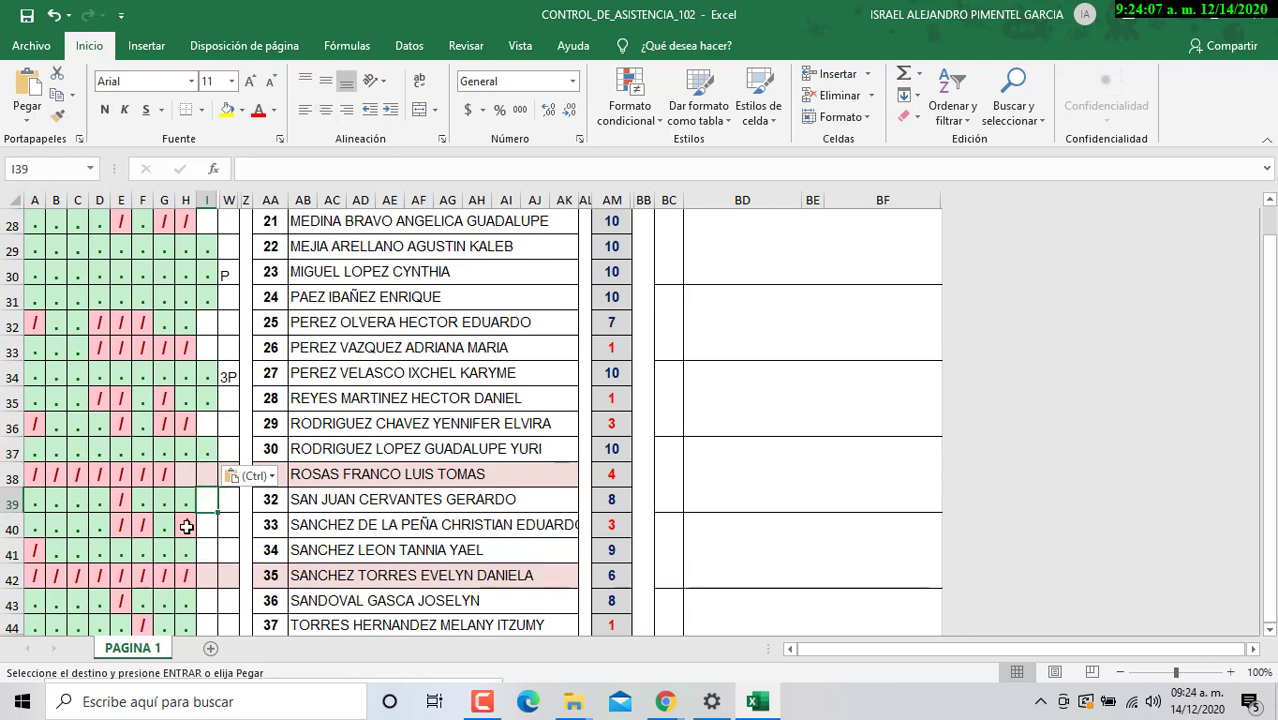
click(167, 478)
mouse_move(172, 486)
mouse_down()
mouse_move(205, 482)
mouse_move(188, 483)
mouse_up()
click(155, 482)
Step: Copy the dot from H39 and paste it into I41 for student 34, leaving I39 and I40 blank
click(188, 508)
key(ctrl+c)
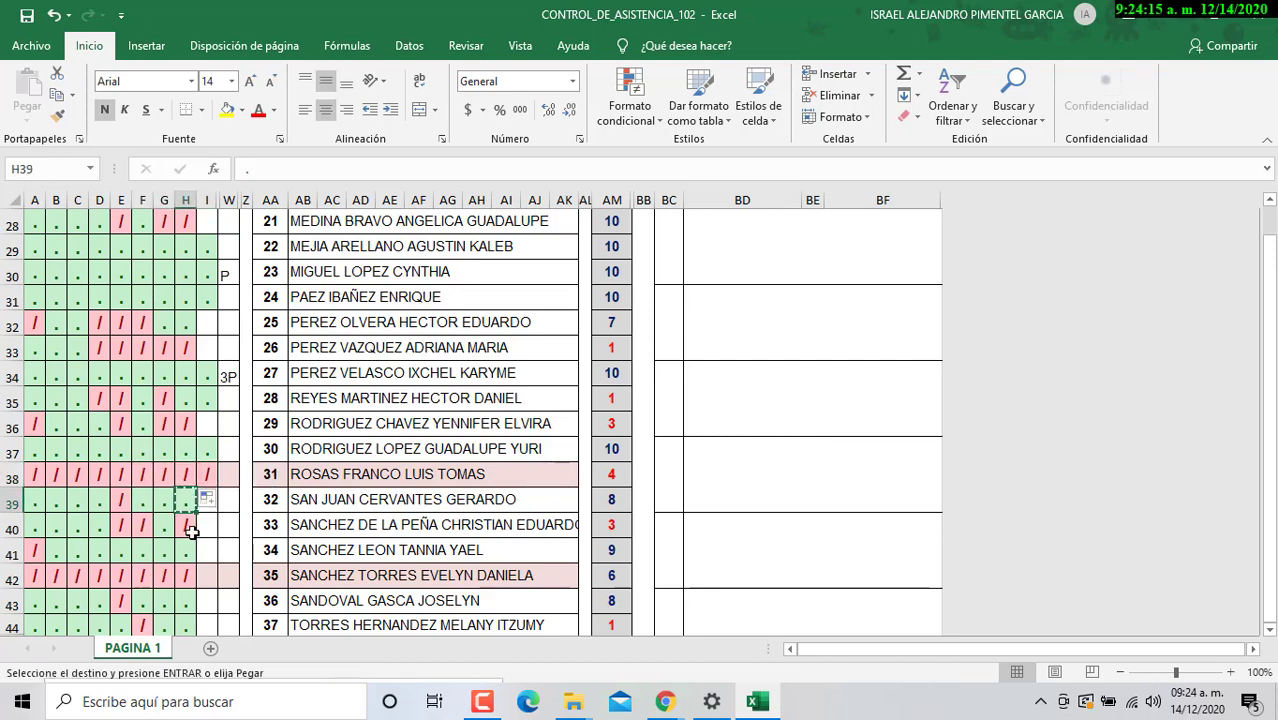
click(206, 525)
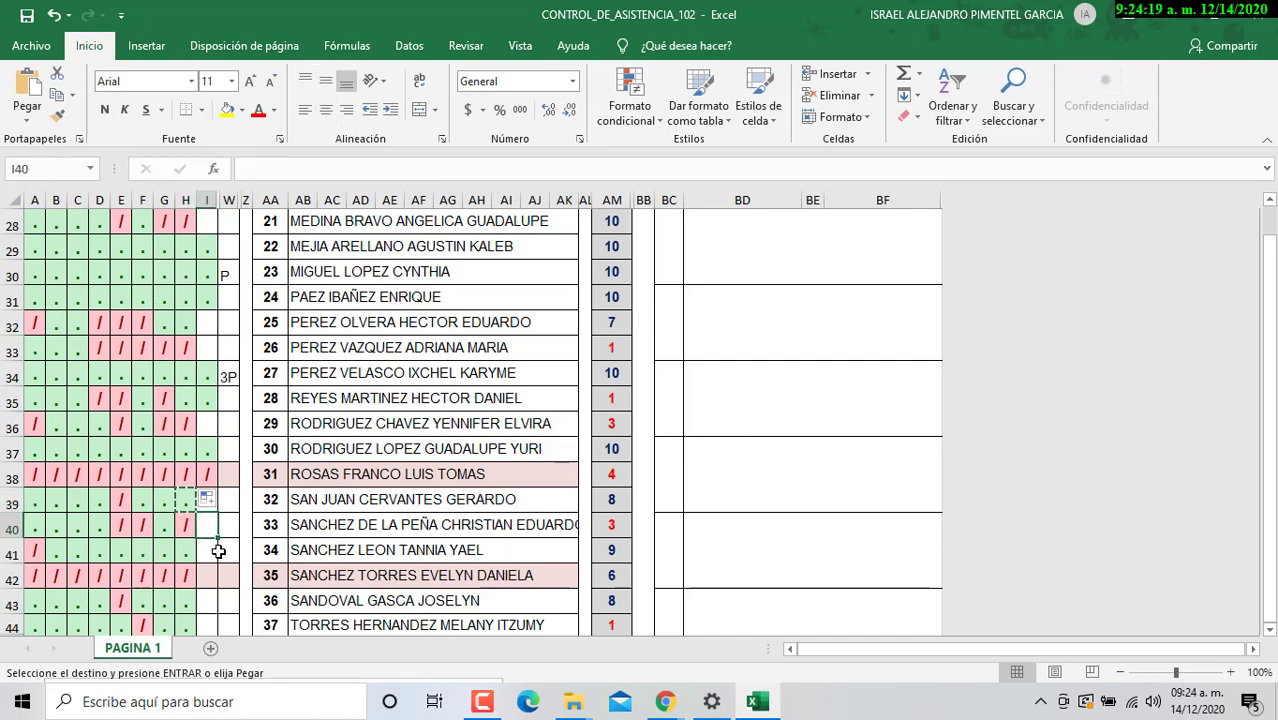
click(207, 553)
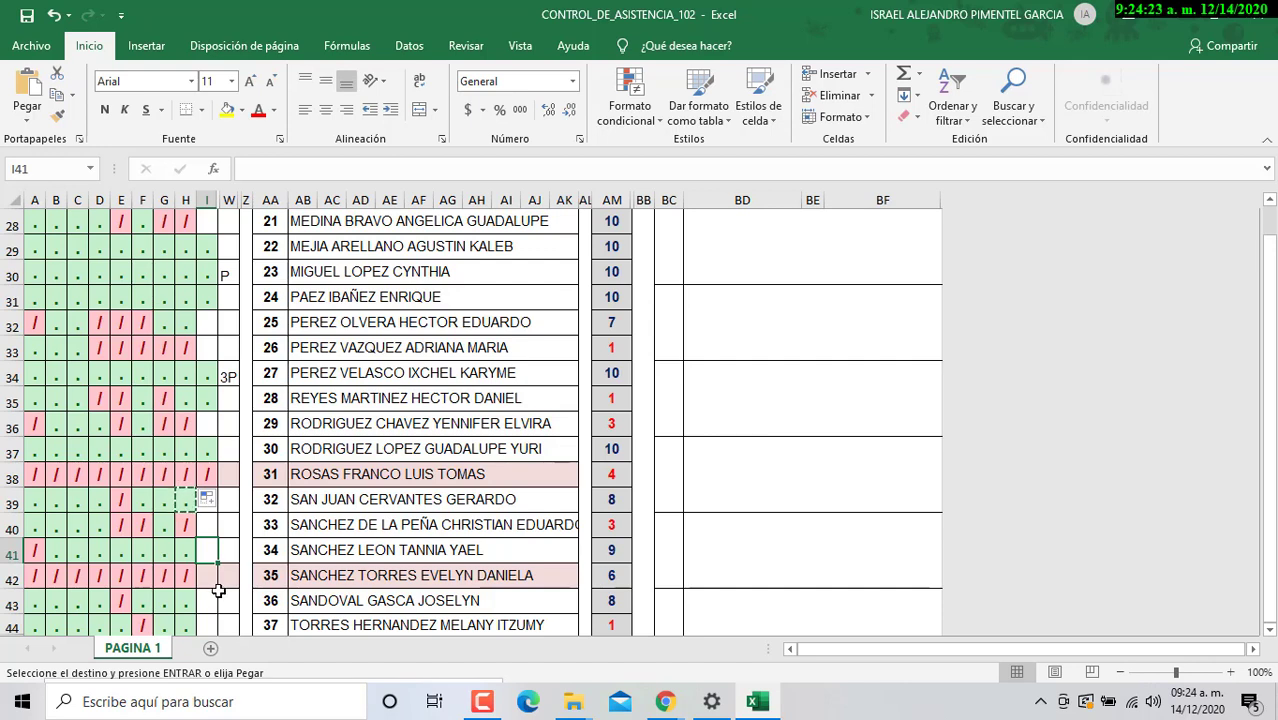
key(ctrl+v)
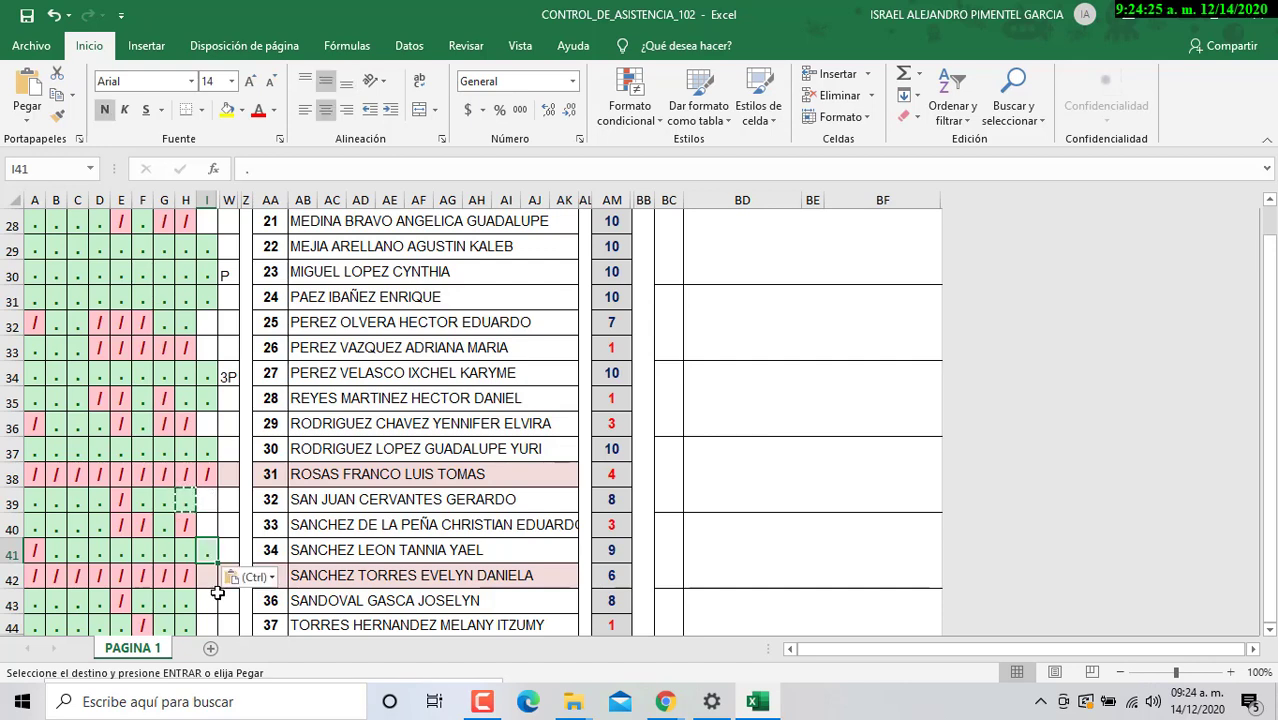
Step: Extend the absence slash from column 8 into I42 for student 35 and I36 for student 29
click(184, 577)
drag(196, 588, 214, 590)
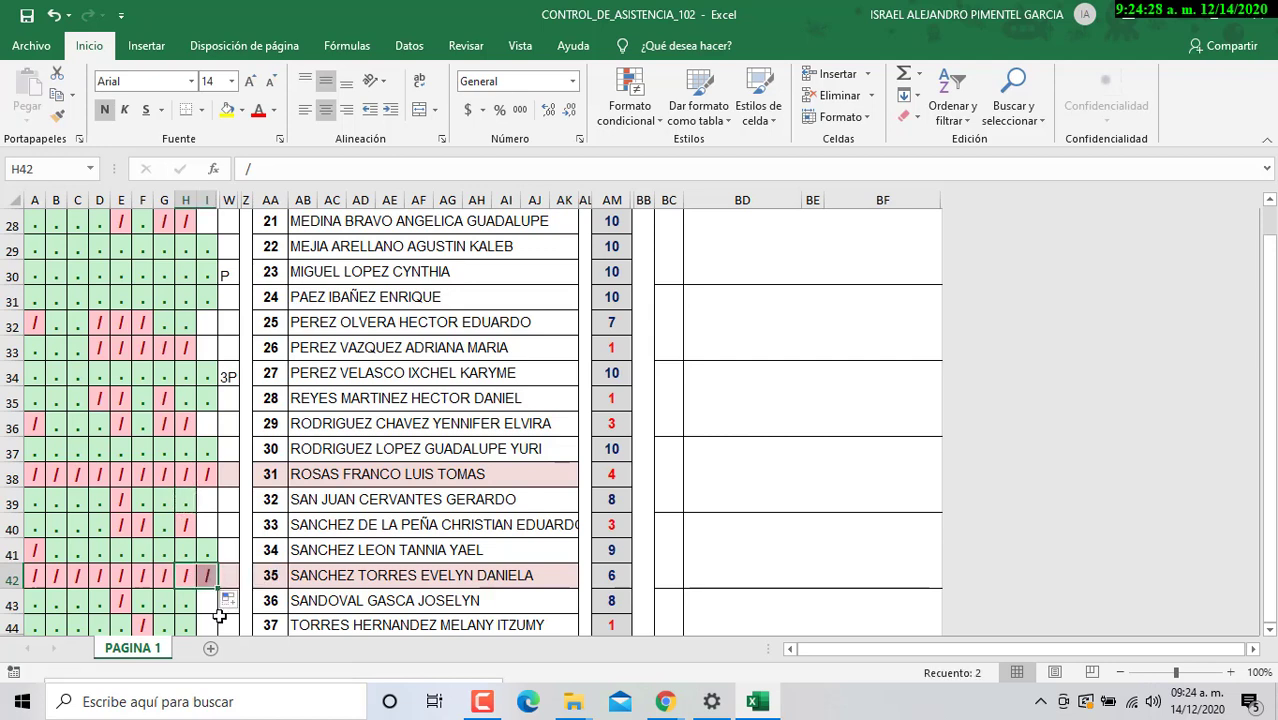
click(183, 428)
drag(203, 435, 213, 433)
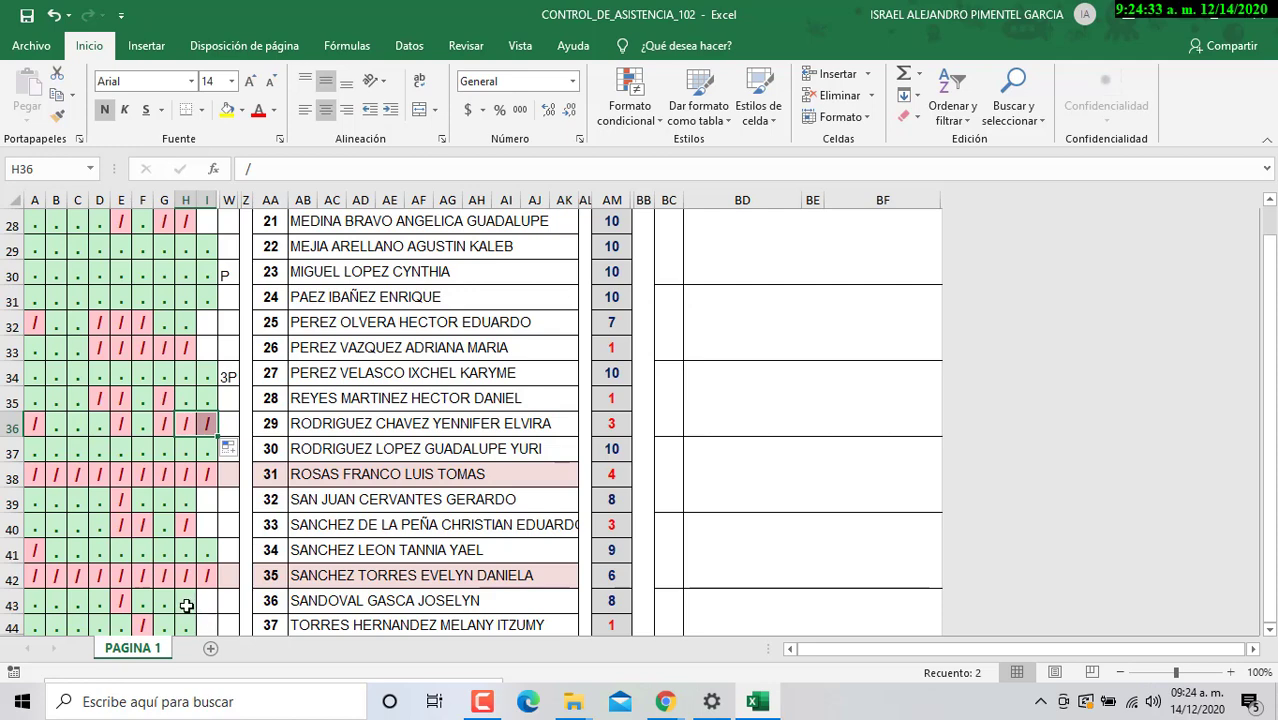
Step: Copy the attendance dot from H43 and paste it into I43 and I44 for students 36 and 37
click(185, 602)
key(ctrl+c)
key(Right)
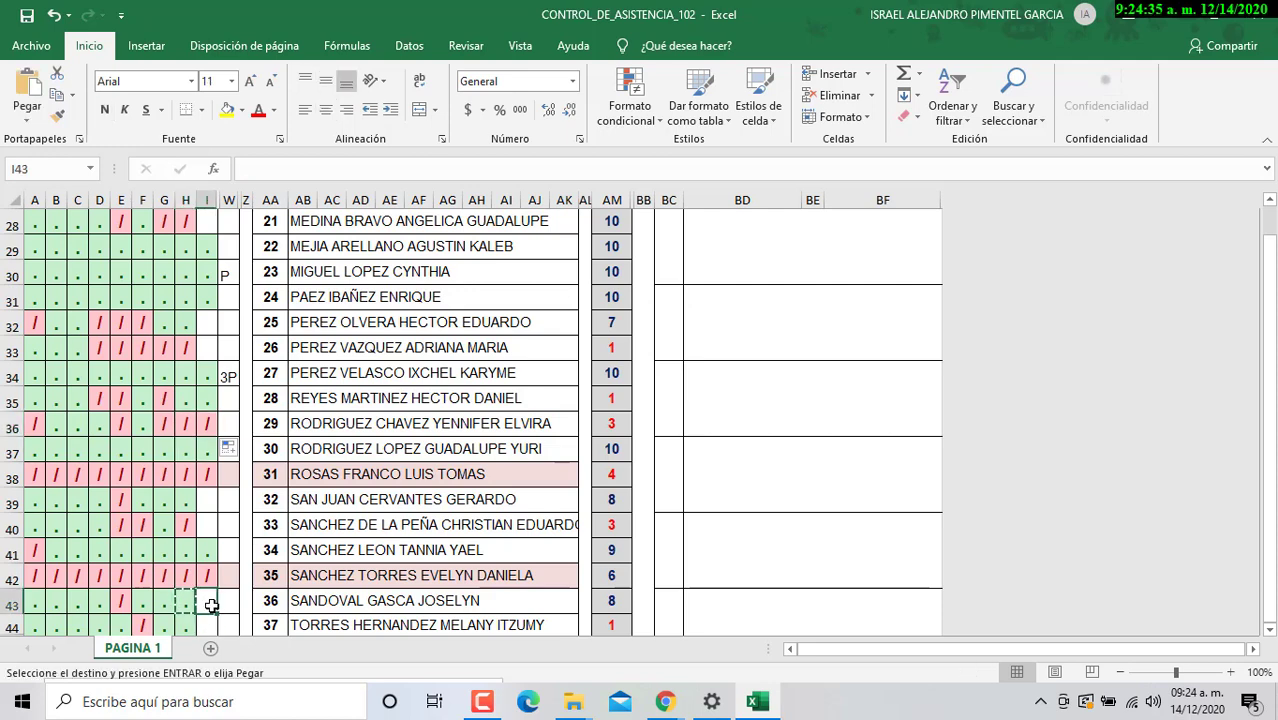
key(ctrl+v)
scroll(221, 600, down, 2)
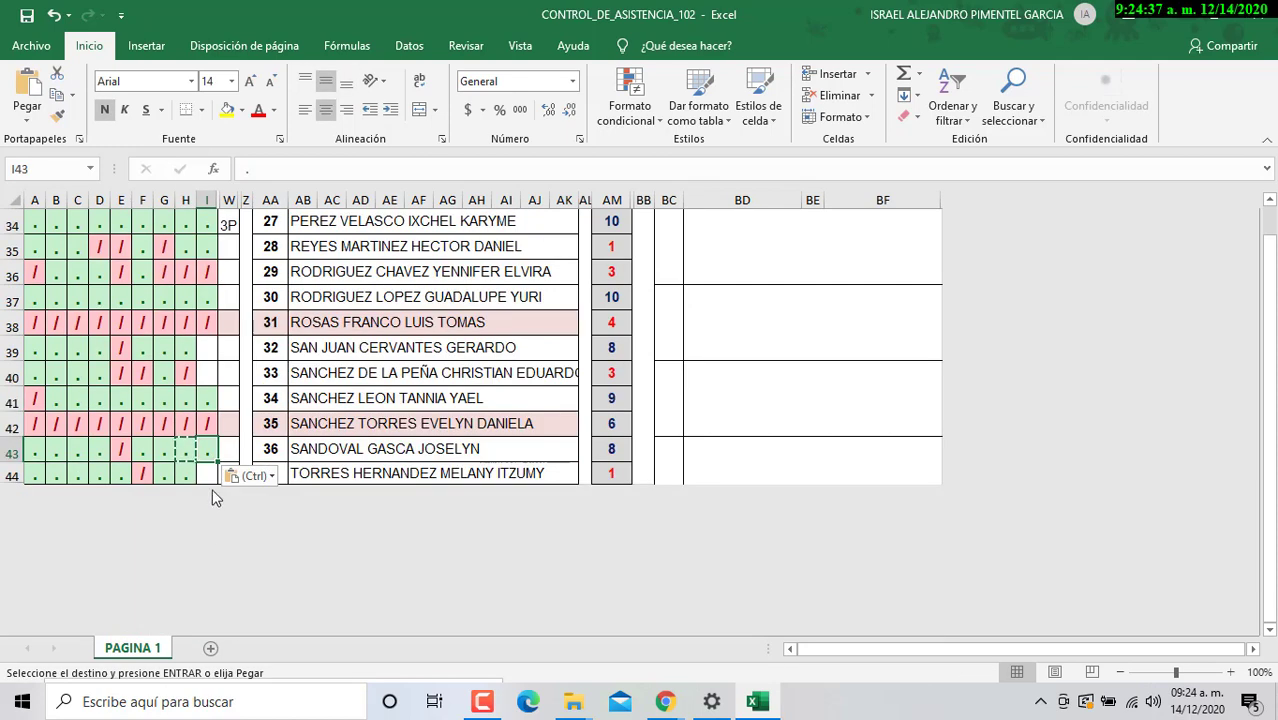
key(Down)
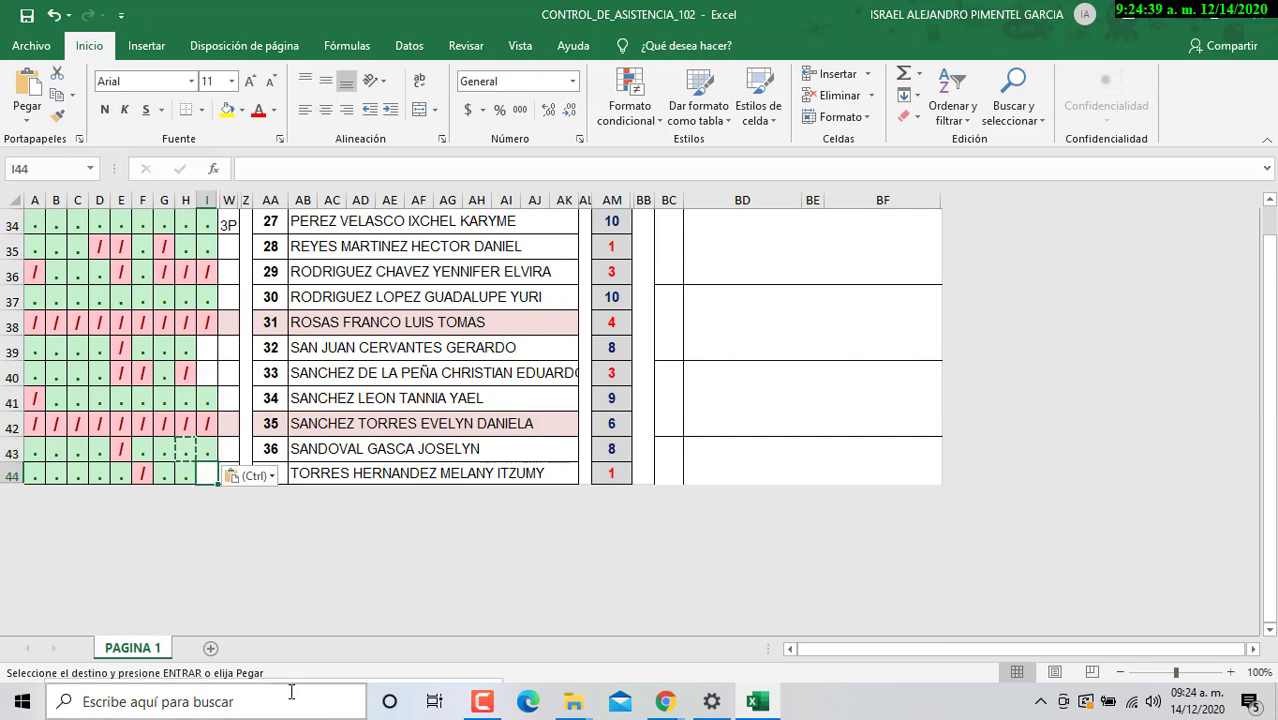
key(ctrl+v)
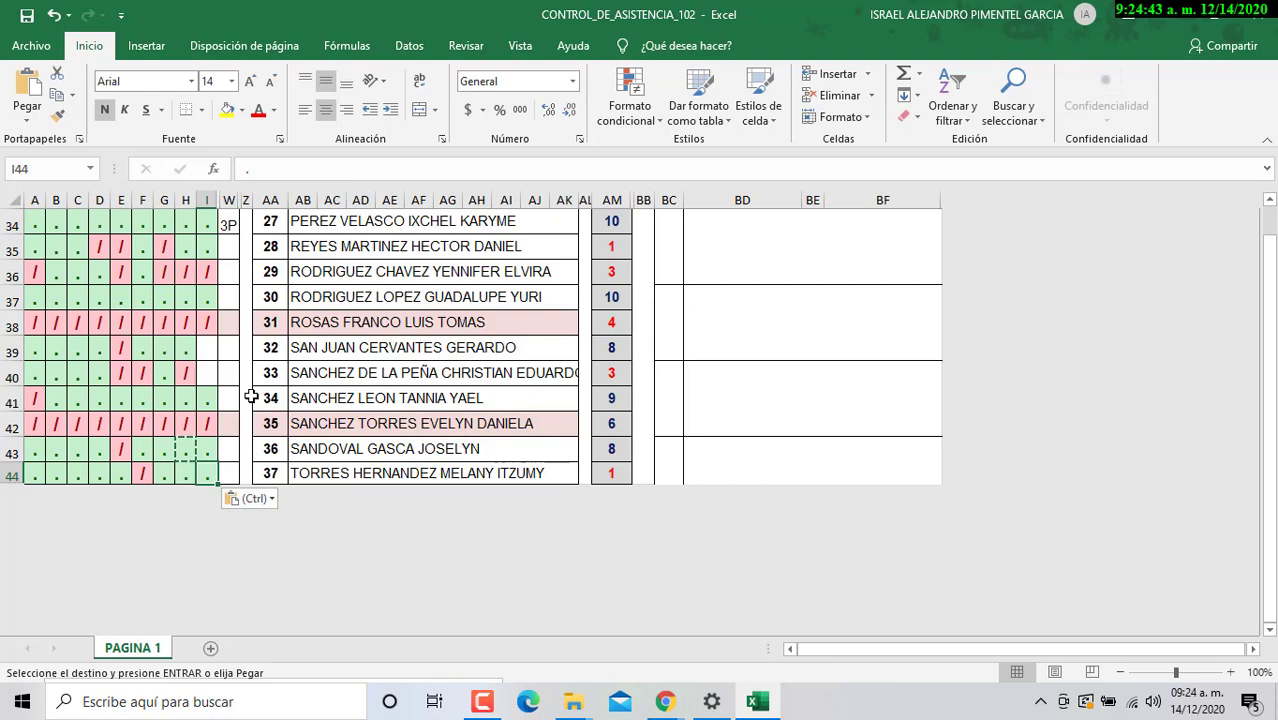
scroll(251, 397, up, 1)
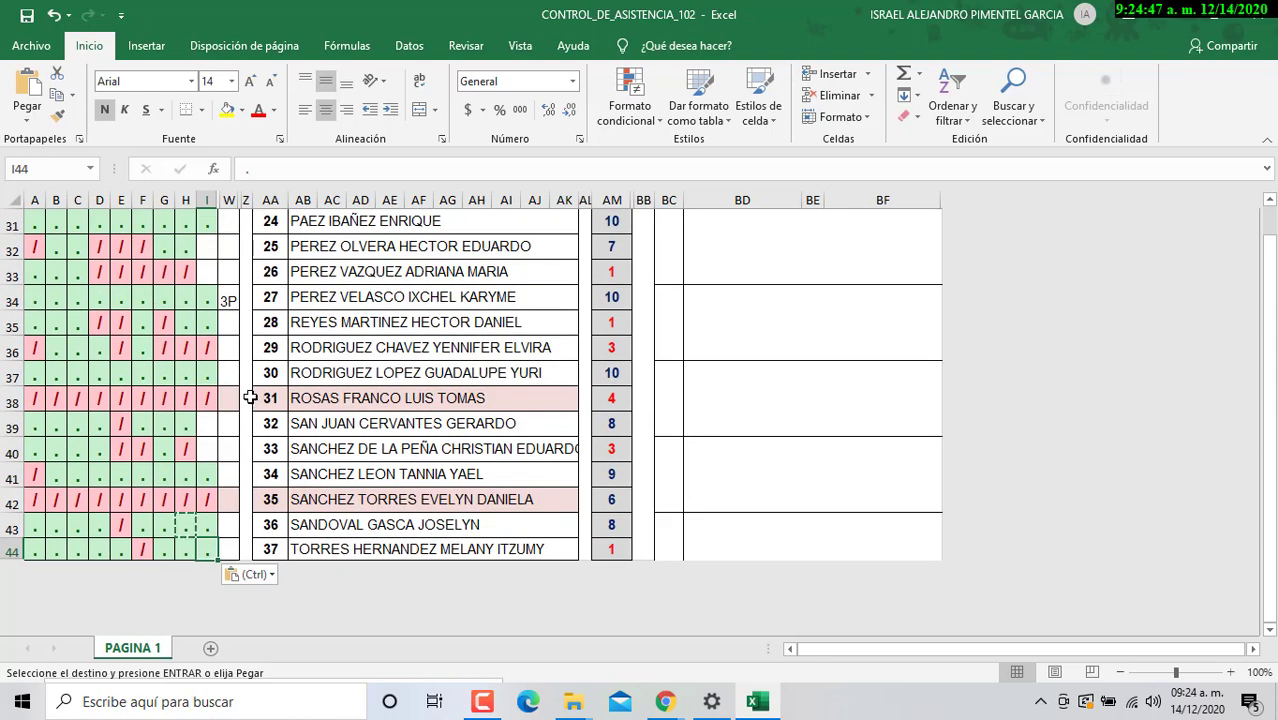
Step: Switch to the Google Meet call and check the chat for late attendance messages
key(alt+Tab)
key(alt+Tab)
key(alt+Tab)
key(alt+Tab)
click(795, 18)
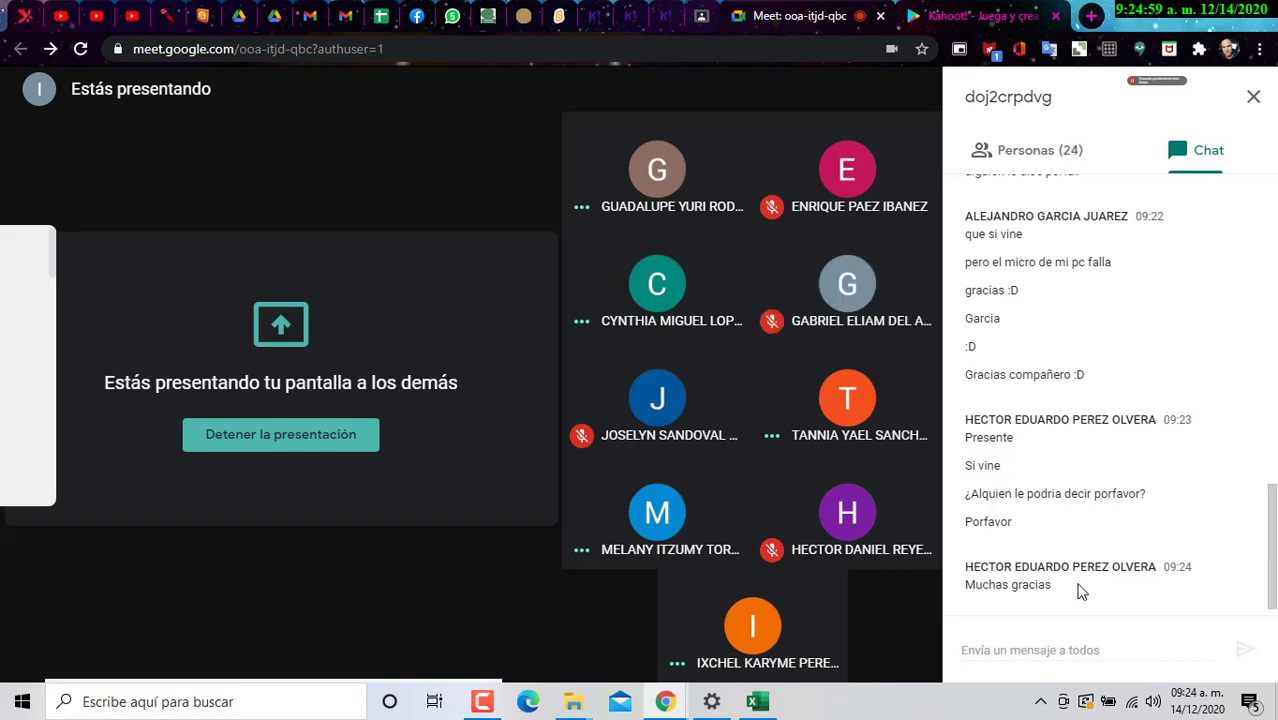
Step: Back in the Excel attendance sheet, extend the dot from H32 into I32 and the slash from H33 into I33
key(alt+Tab)
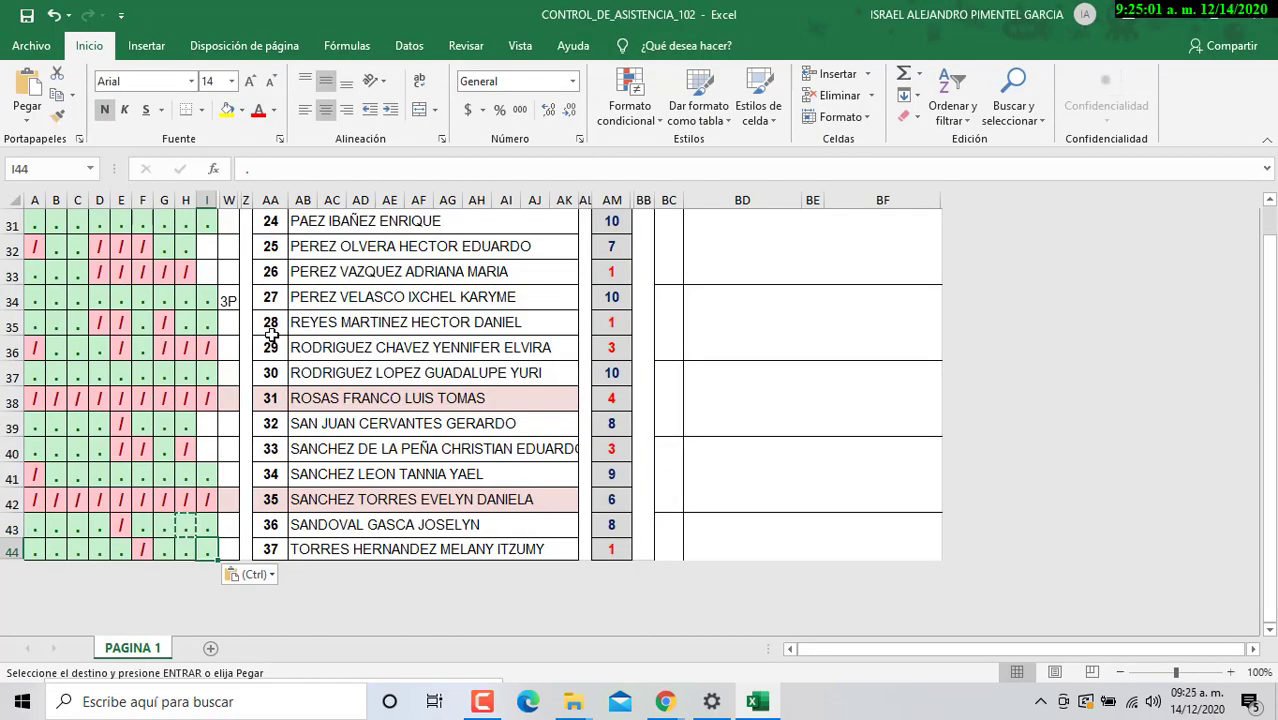
click(185, 247)
drag(198, 257, 210, 283)
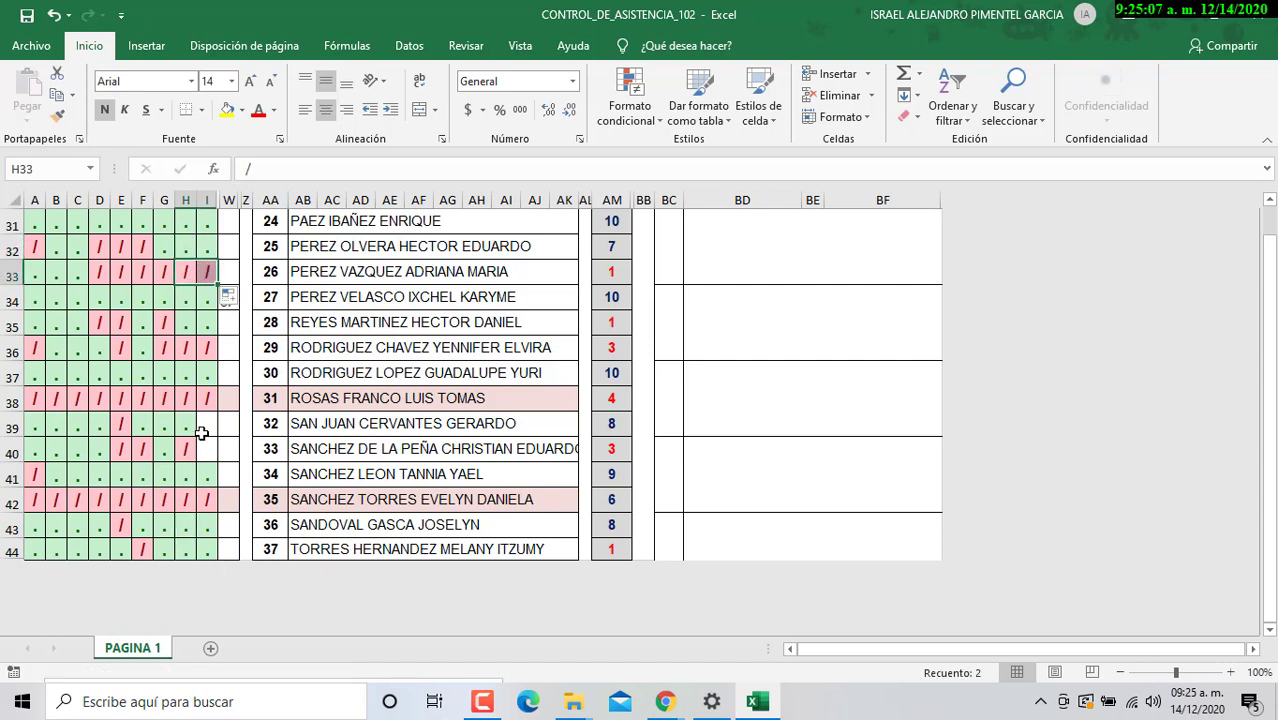
Step: Copy the absence slash from H40 and paste it into I39 and I40 for students 32 and 33
click(188, 449)
key(ctrl+c)
click(212, 424)
key(ctrl+v)
click(209, 452)
key(ctrl+v)
Step: Paste the absence slash into I26 and fill it down through I28 for students 19 to 21
scroll(222, 498, up, 3)
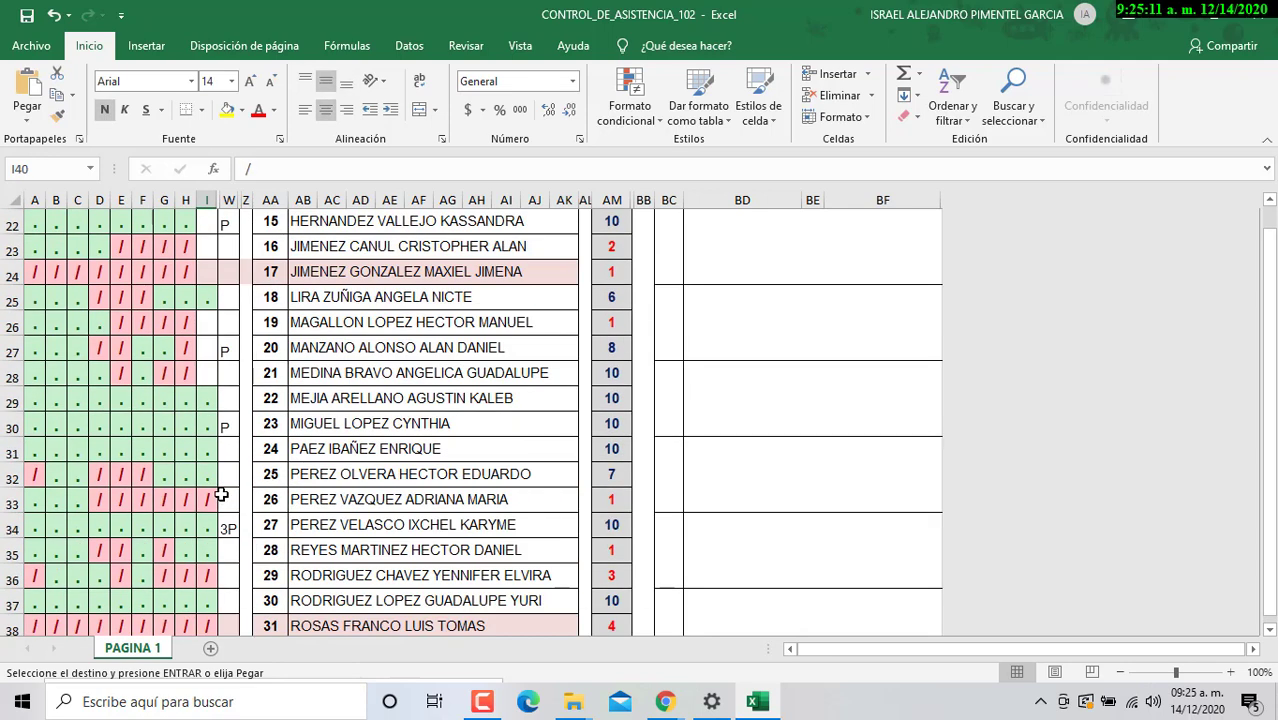
click(207, 322)
key(ctrl+v)
drag(222, 337, 208, 374)
Step: Copy the slash from H23 into I22 and fill it down through I24 for students 15 to 17
scroll(202, 361, up, 2)
click(210, 382)
click(189, 399)
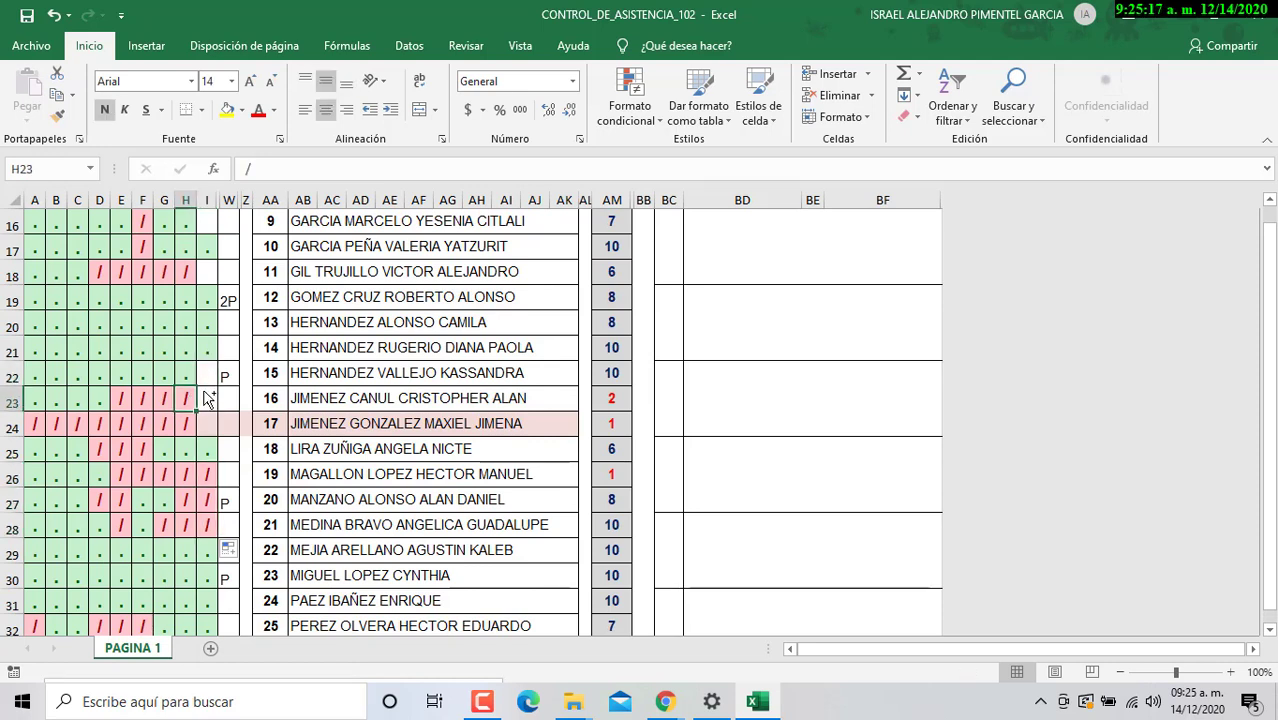
key(ctrl+c)
click(207, 374)
key(ctrl+v)
drag(217, 385, 215, 440)
Step: Extend the absence slash from H18 into I18 and copy the slash from H14 into I16
scroll(220, 417, up, 3)
click(206, 437)
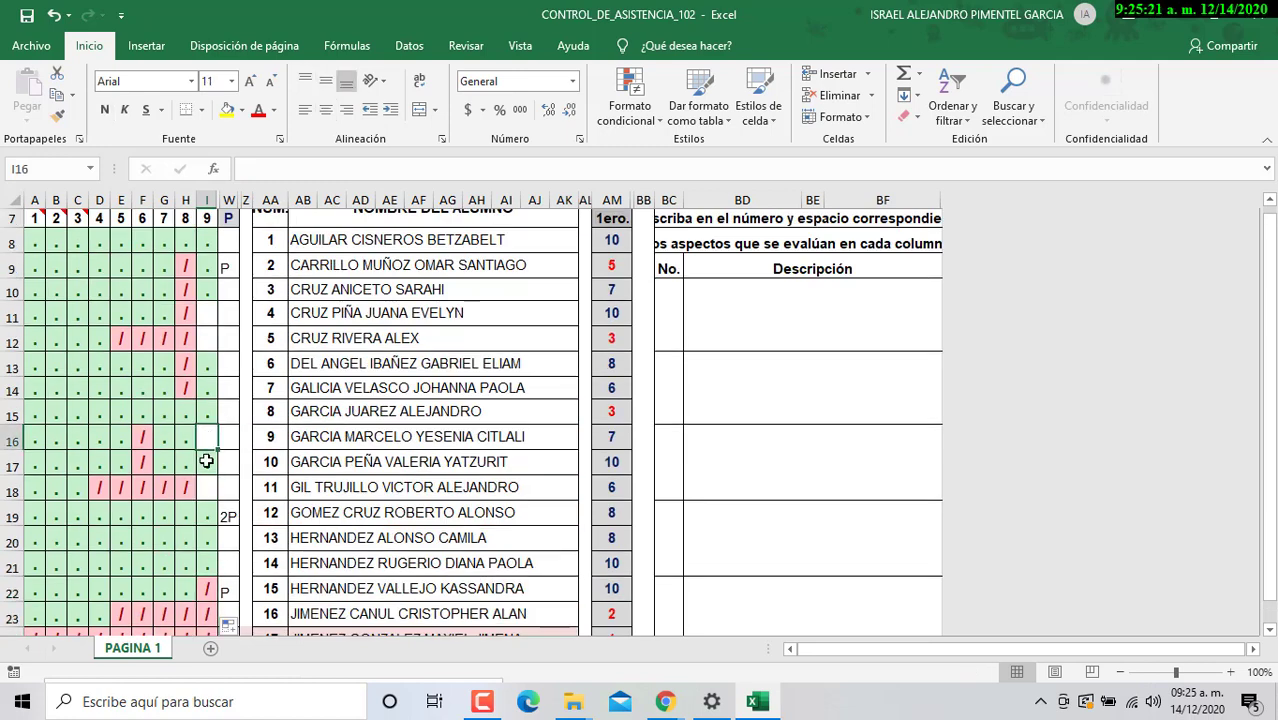
click(185, 487)
drag(196, 499, 214, 497)
click(178, 385)
key(ctrl+c)
click(208, 441)
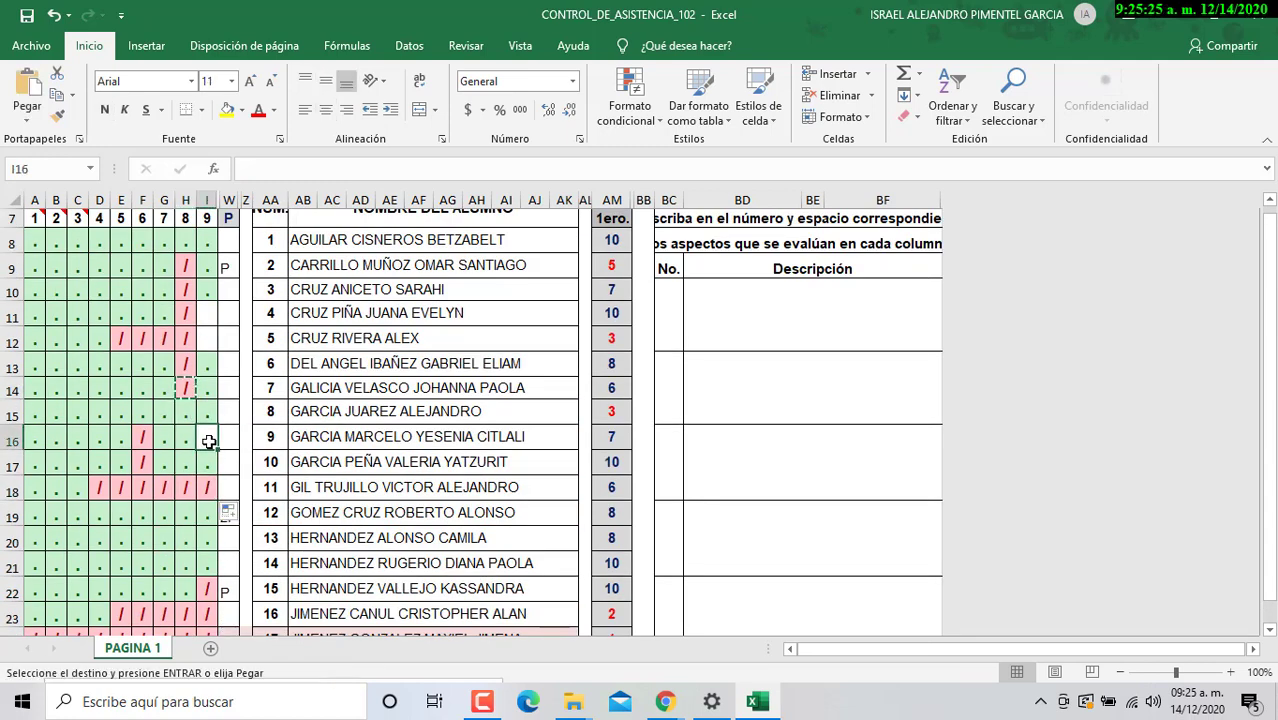
key(ctrl+v)
Step: Paste the absence slash into I11 and fill it down into I12 for students 4 and 5
click(207, 314)
key(ctrl+v)
drag(218, 327, 222, 344)
click(228, 318)
scroll(235, 340, down, 1)
scroll(240, 360, down, 7)
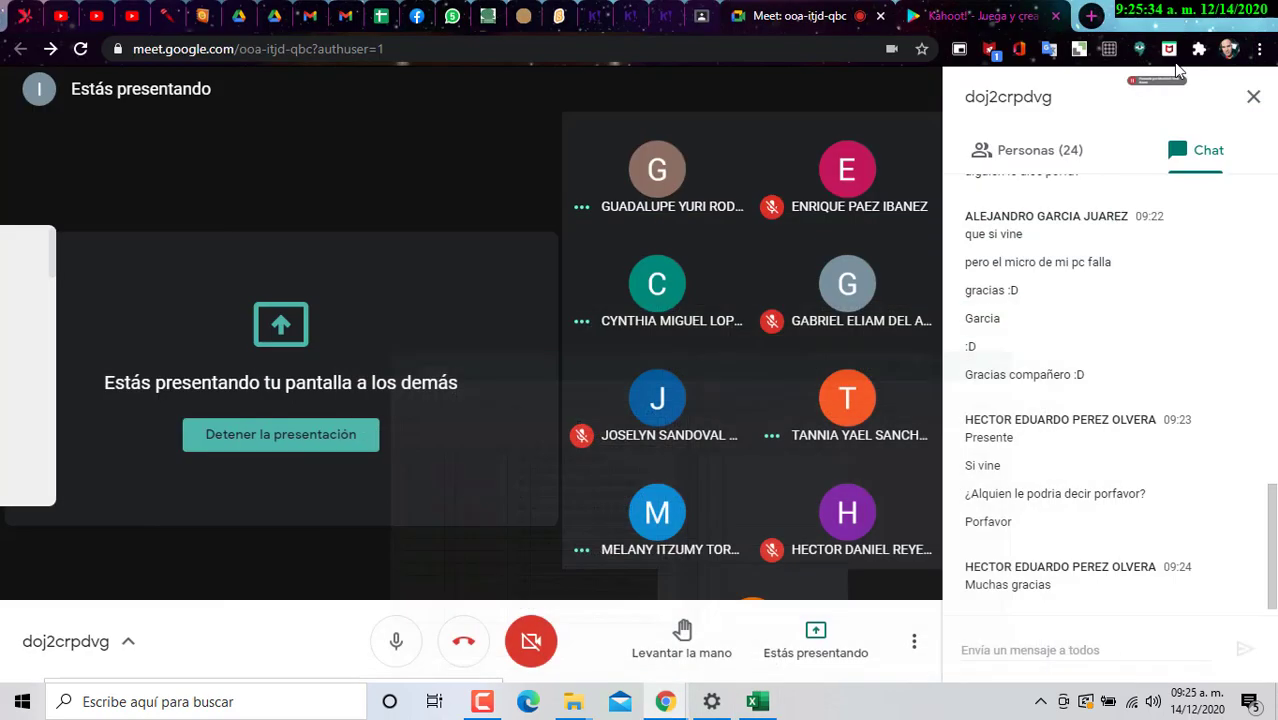
Step: Put the Excel sheet away and bring up the Microsoft Word kahoot's details page in the browser
click(1172, 14)
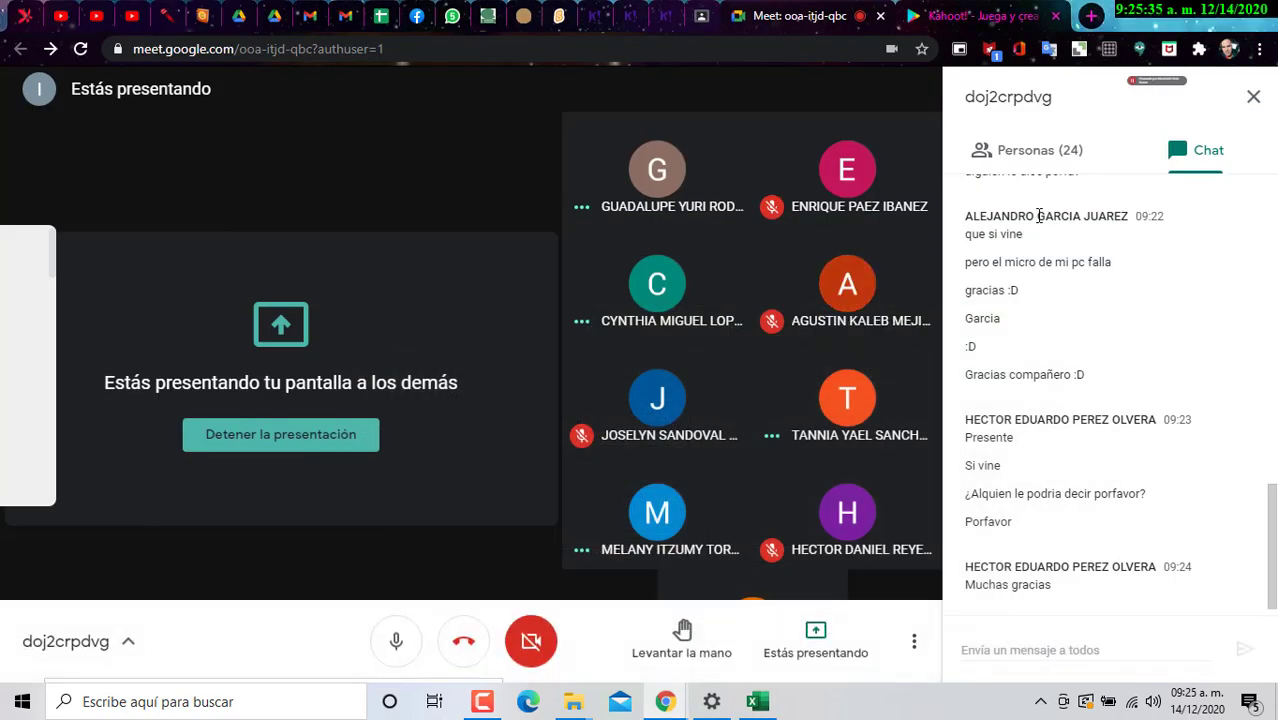
key(ctrl+Tab)
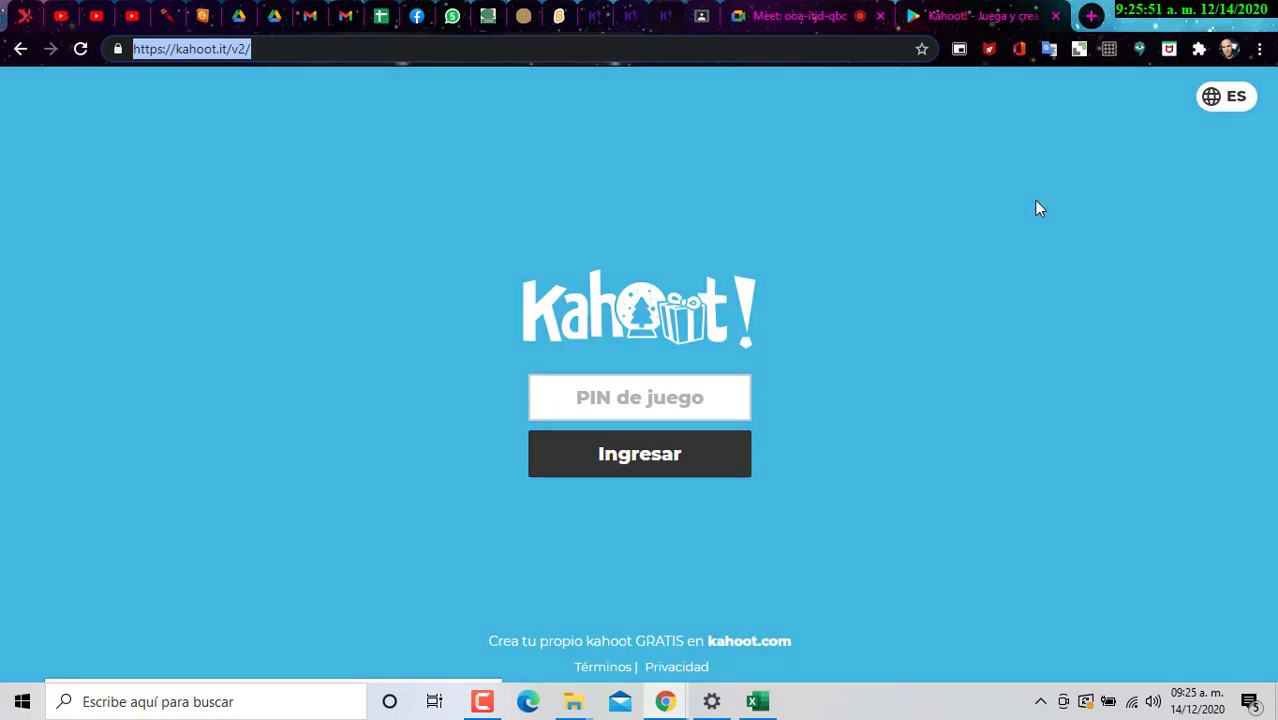
click(635, 20)
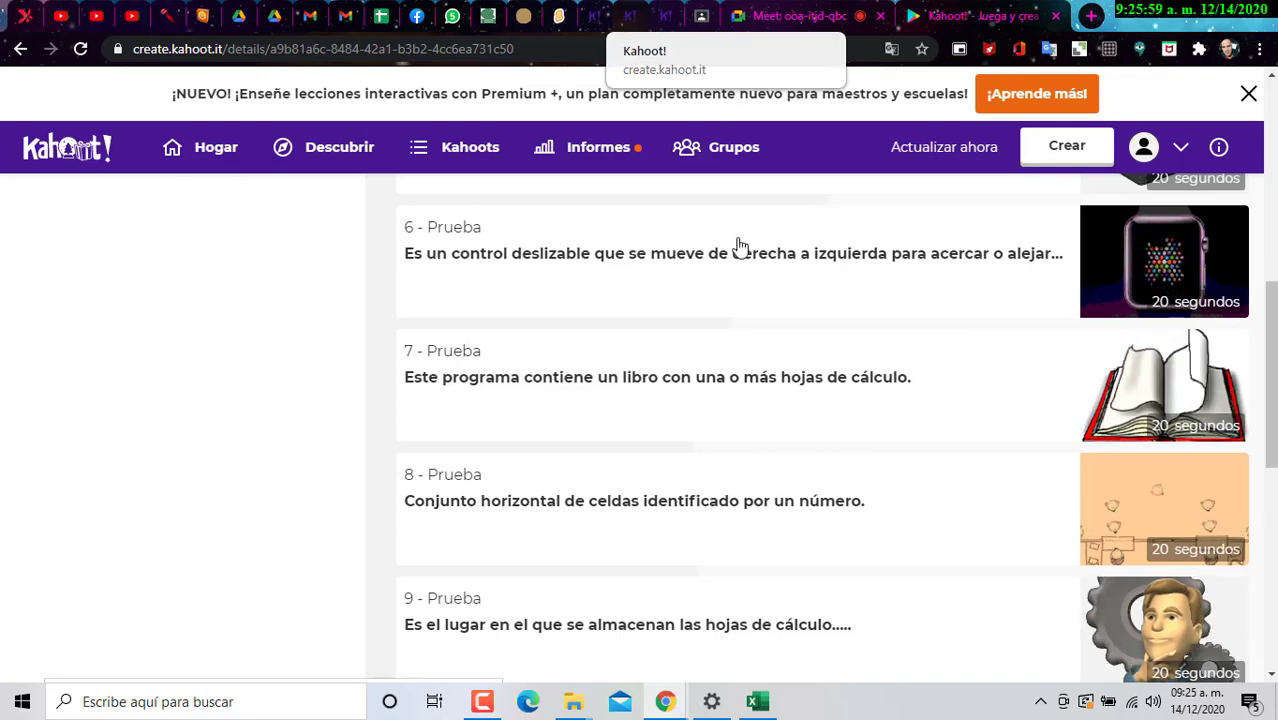
scroll(732, 243, up, 5)
scroll(720, 243, up, 3)
key(ctrl+Tab)
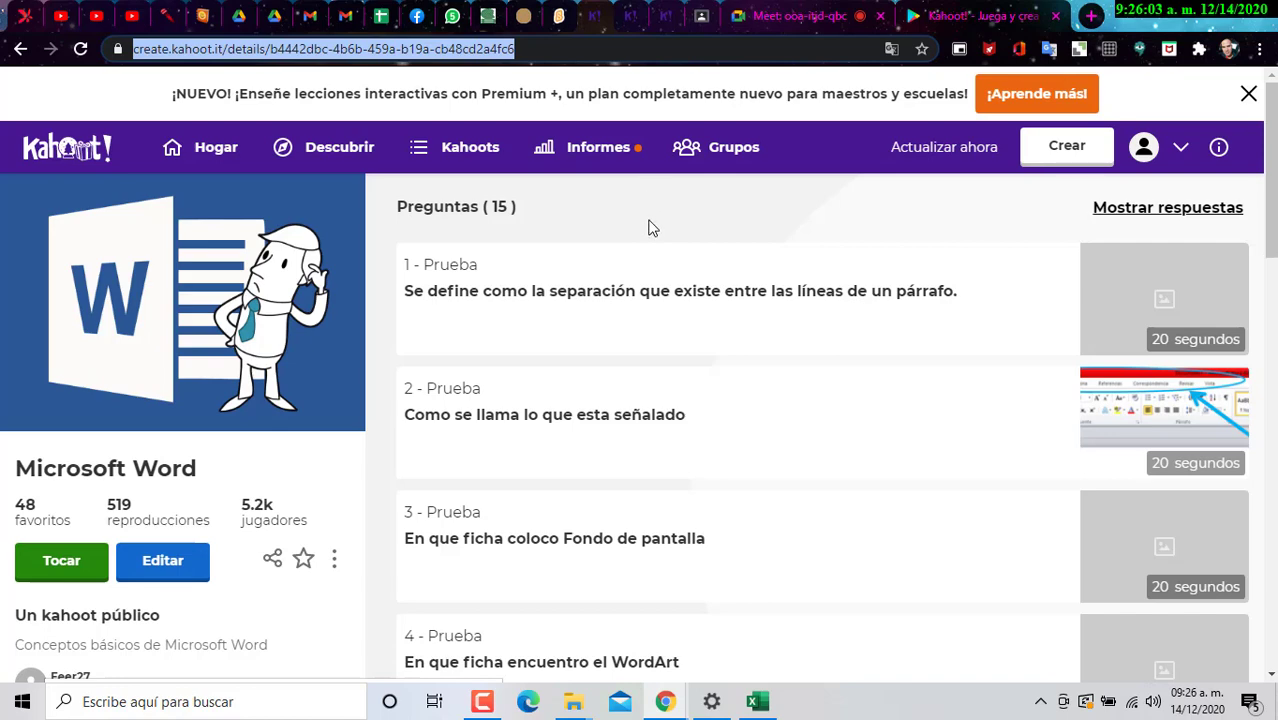
Step: Host the Microsoft Word kahoot as a live game in Classic (Player vs Player) mode
scroll(538, 440, down, 1)
scroll(539, 485, up, 1)
scroll(153, 513, down, 2)
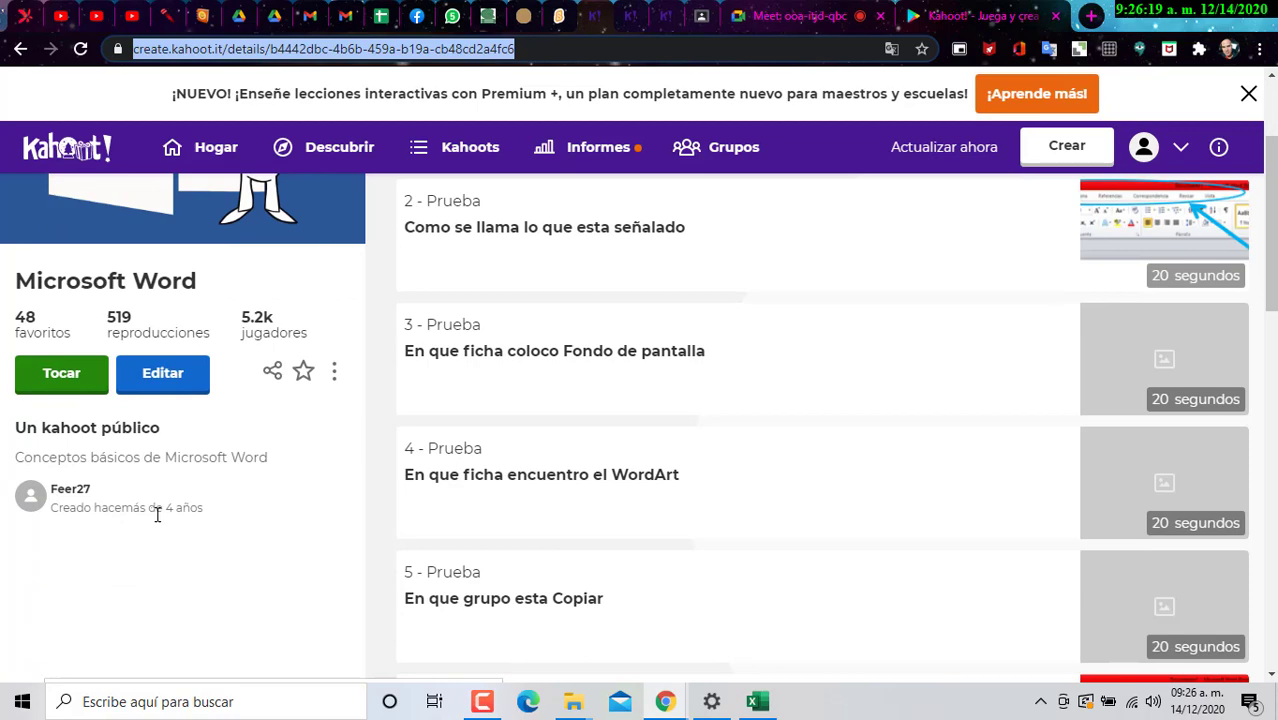
scroll(157, 516, up, 1)
scroll(160, 521, up, 1)
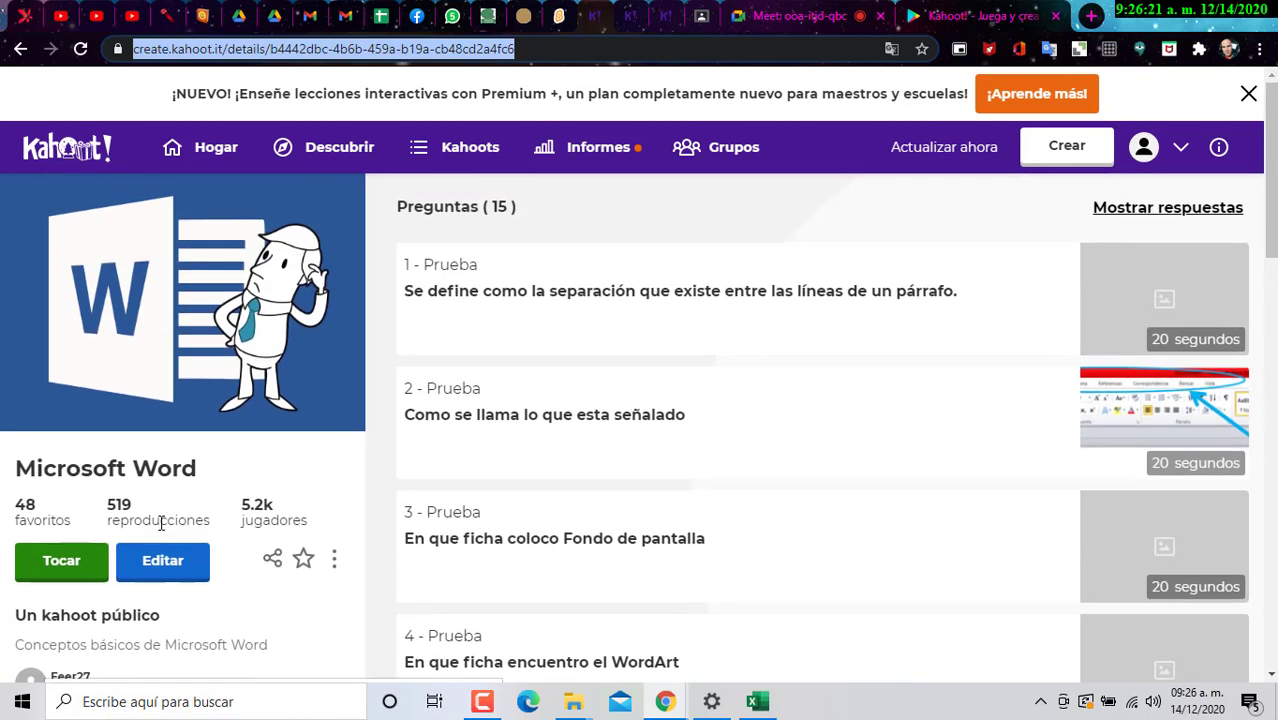
click(61, 563)
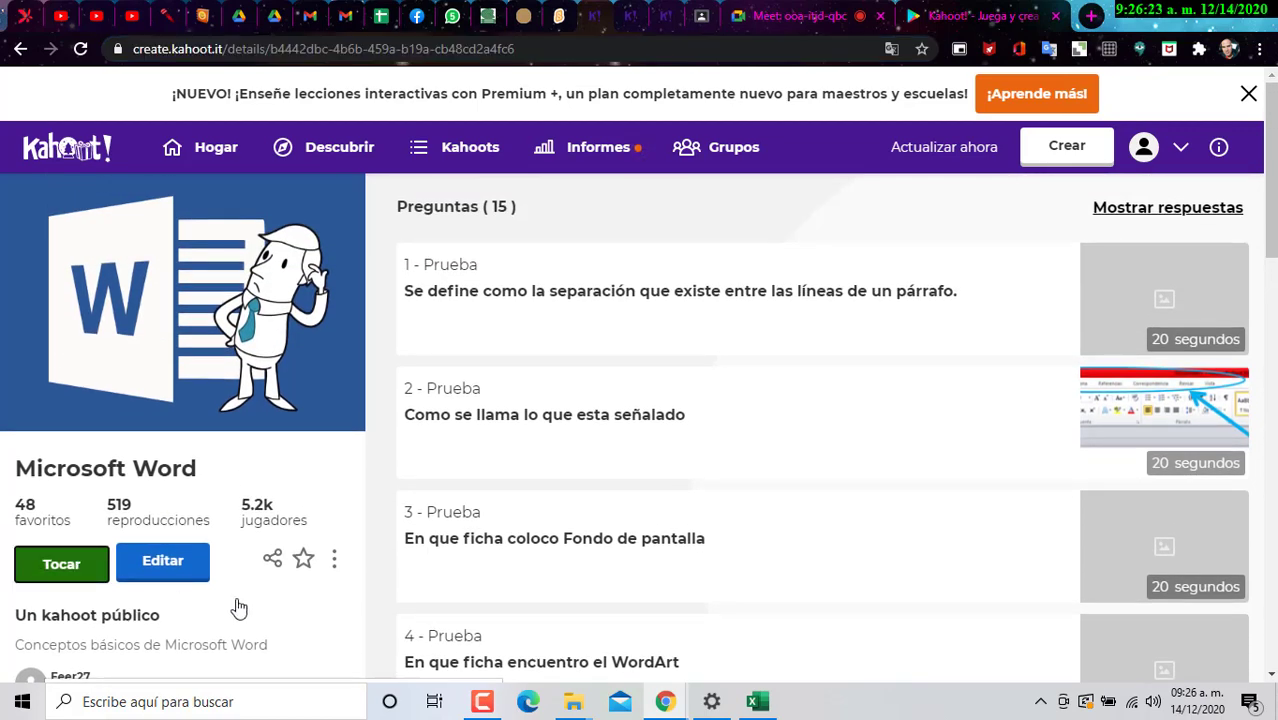
click(478, 425)
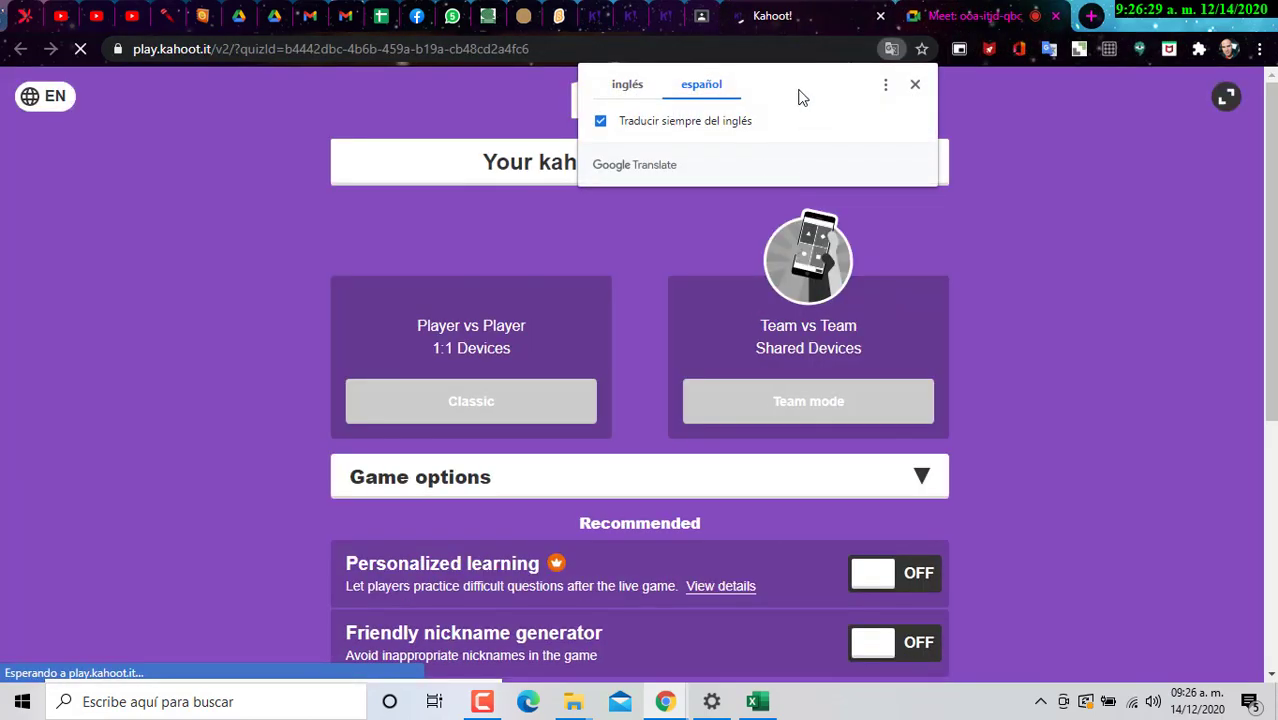
click(487, 390)
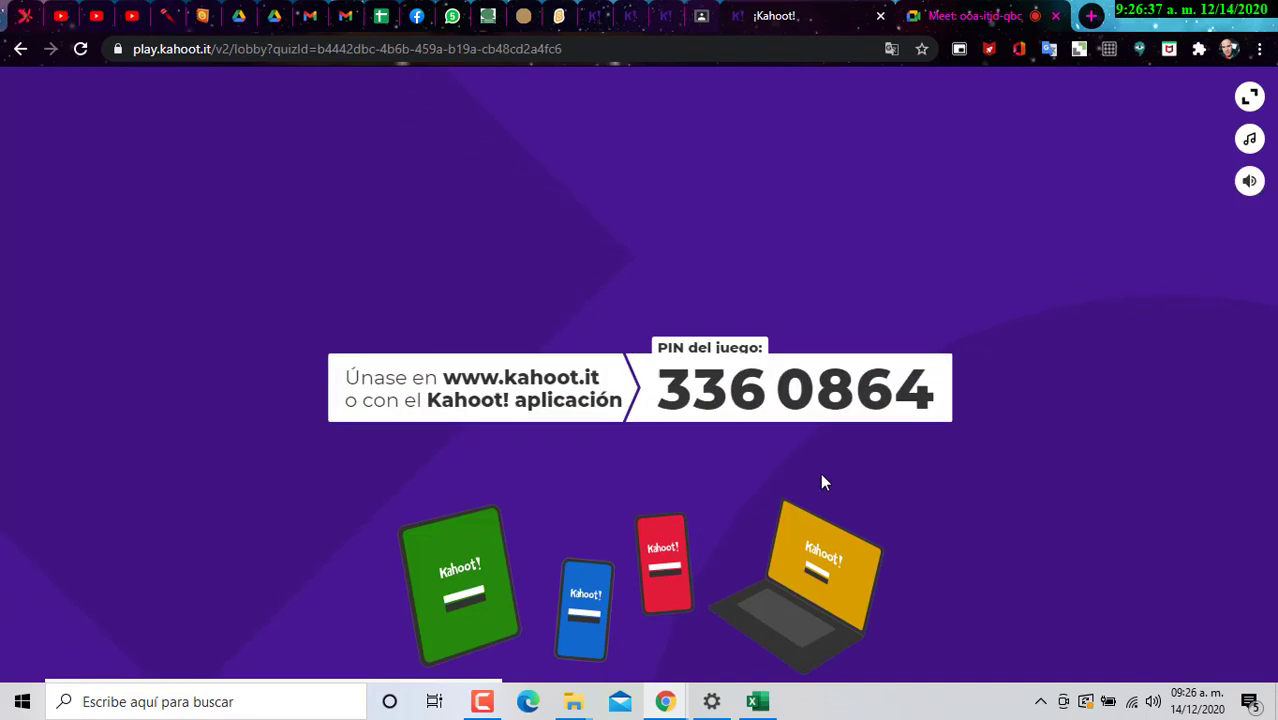
Step: Set the computer's speaker volume to 67
click(1153, 701)
drag(1217, 662, 1149, 665)
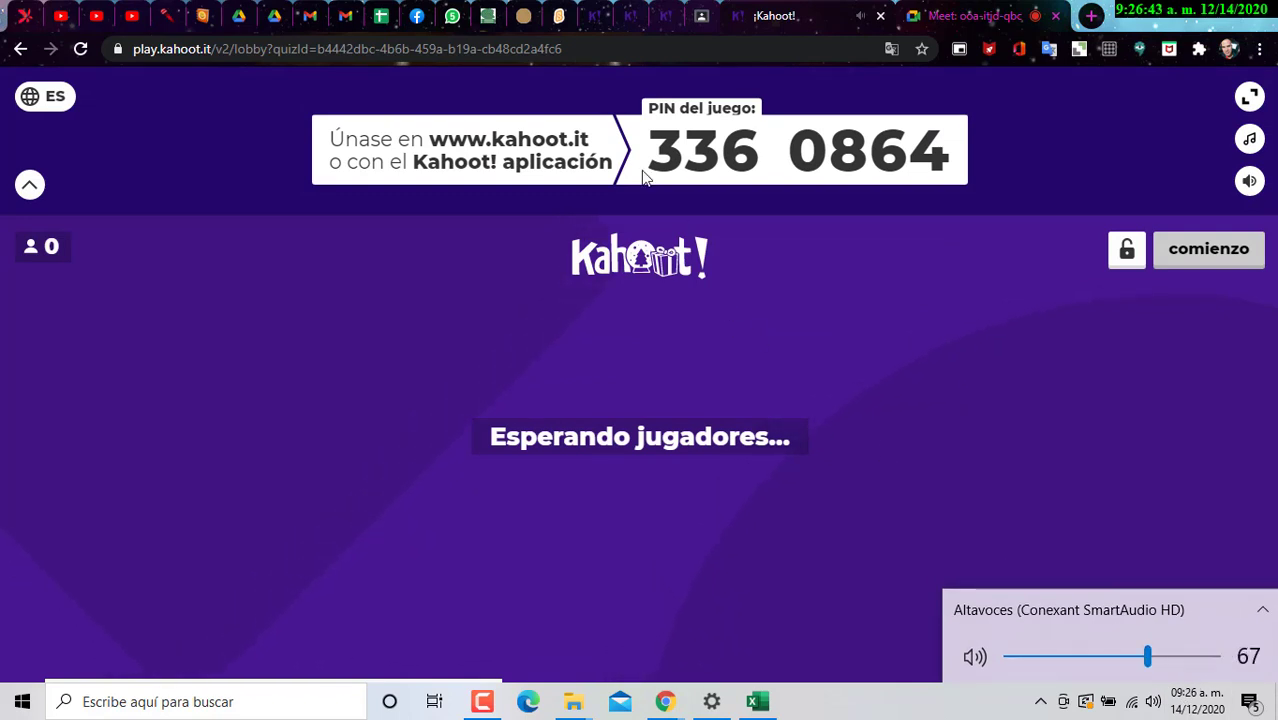
Step: Highlight the game PIN in the lobby and show the kahoot.it page where players enter it
drag(648, 150, 958, 158)
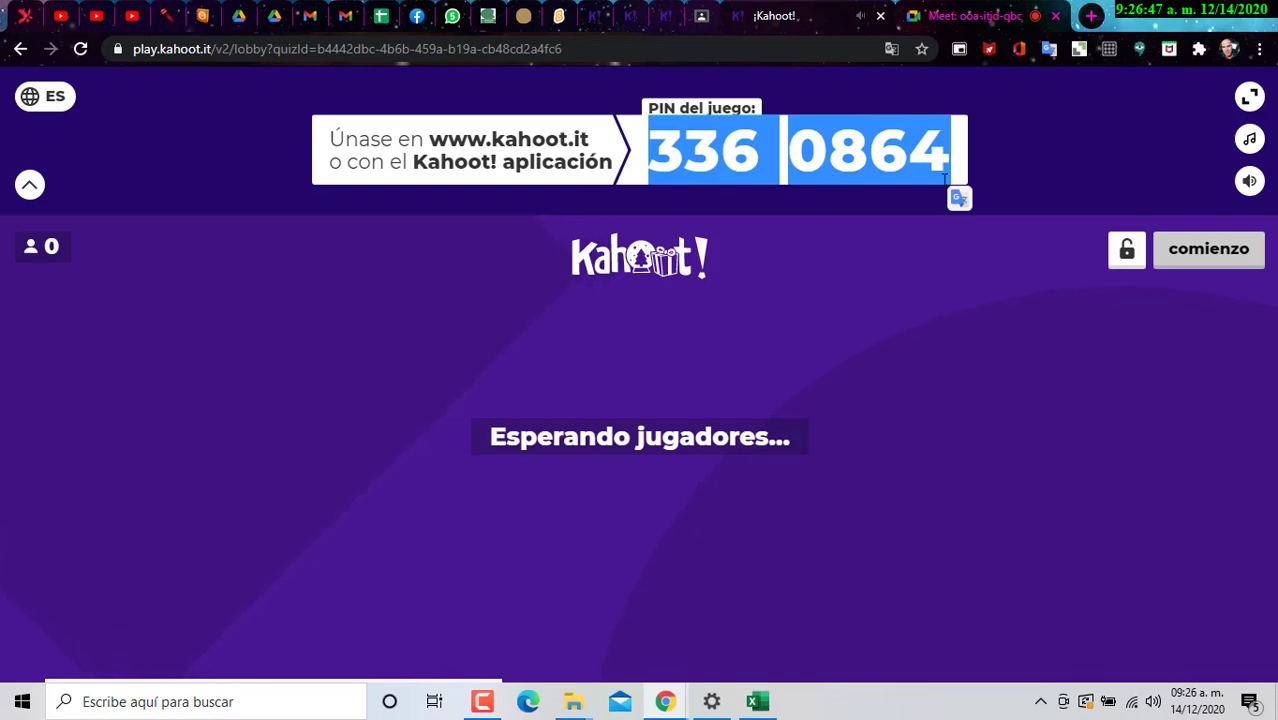
click(662, 17)
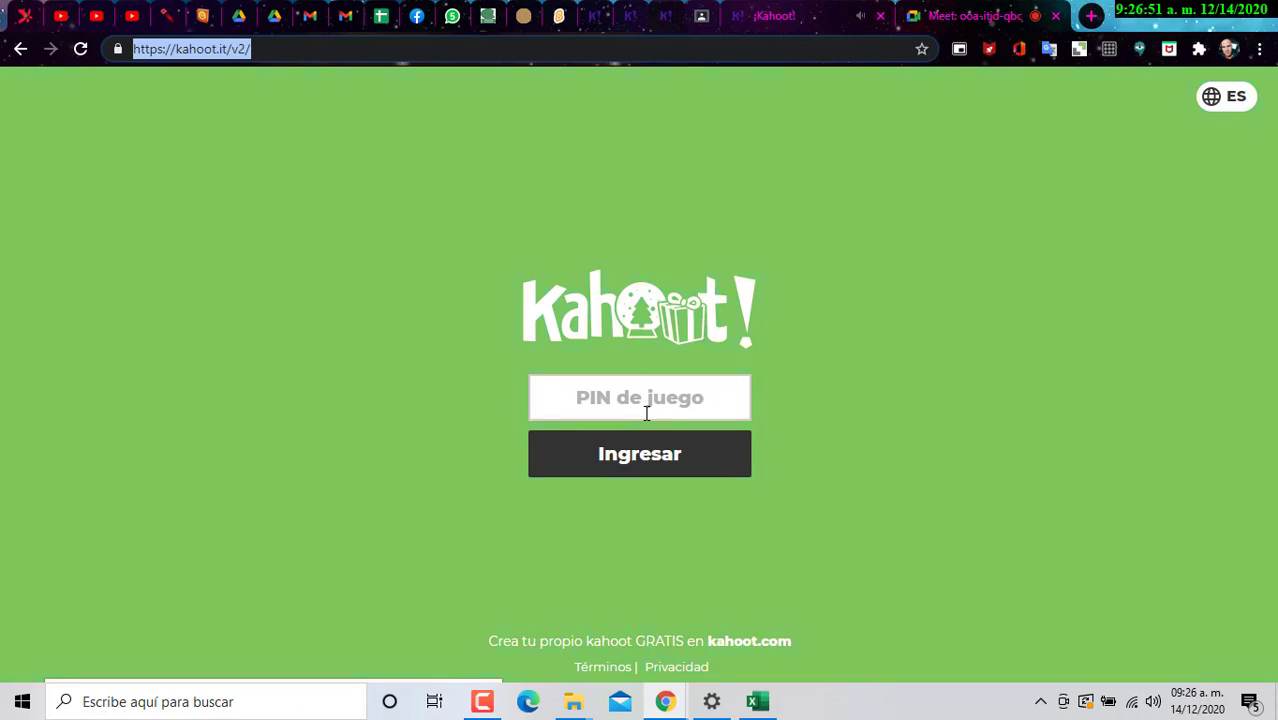
click(790, 17)
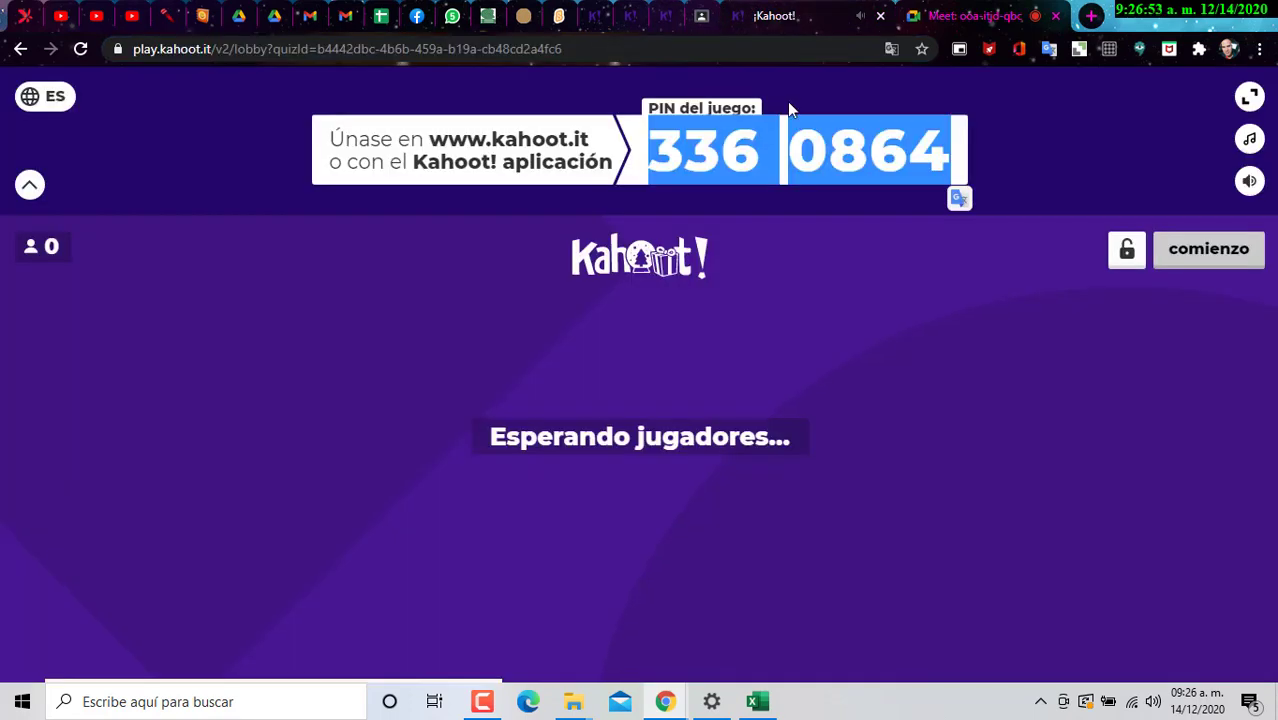
click(800, 272)
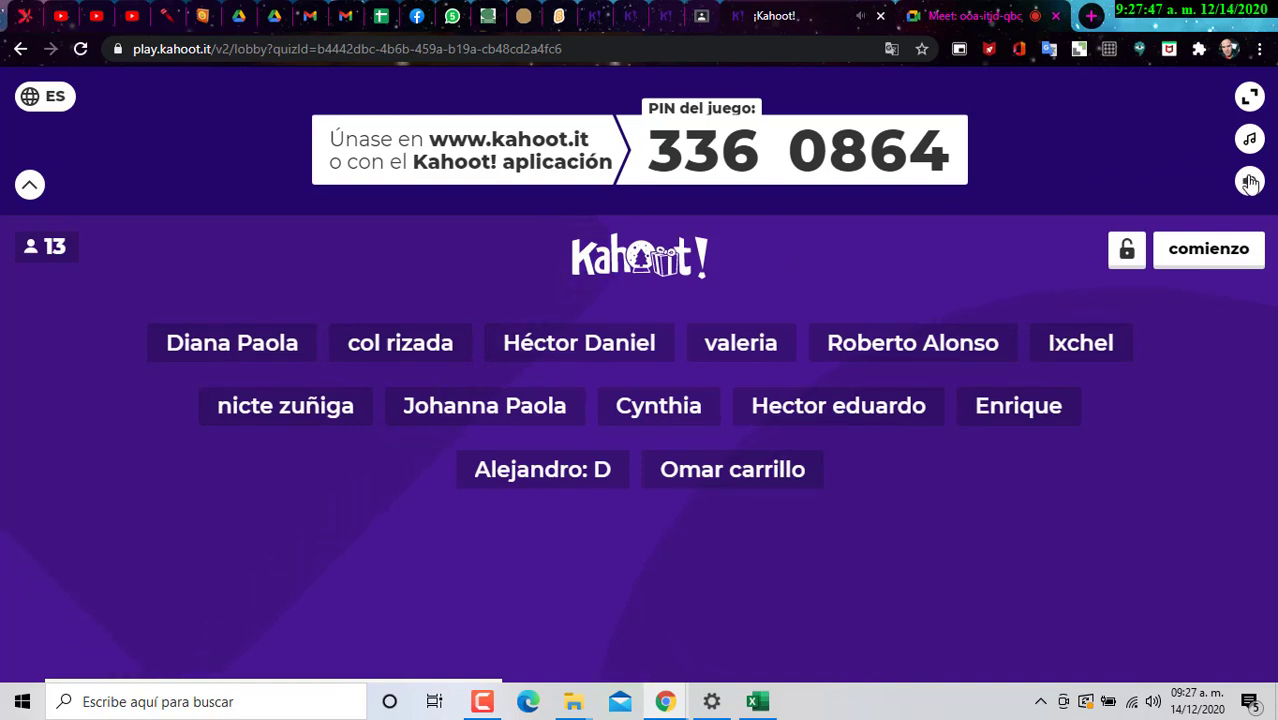
Step: Raise the computer's speaker volume and turn down the Kahoot lobby's own volume
mouse_move(1249, 182)
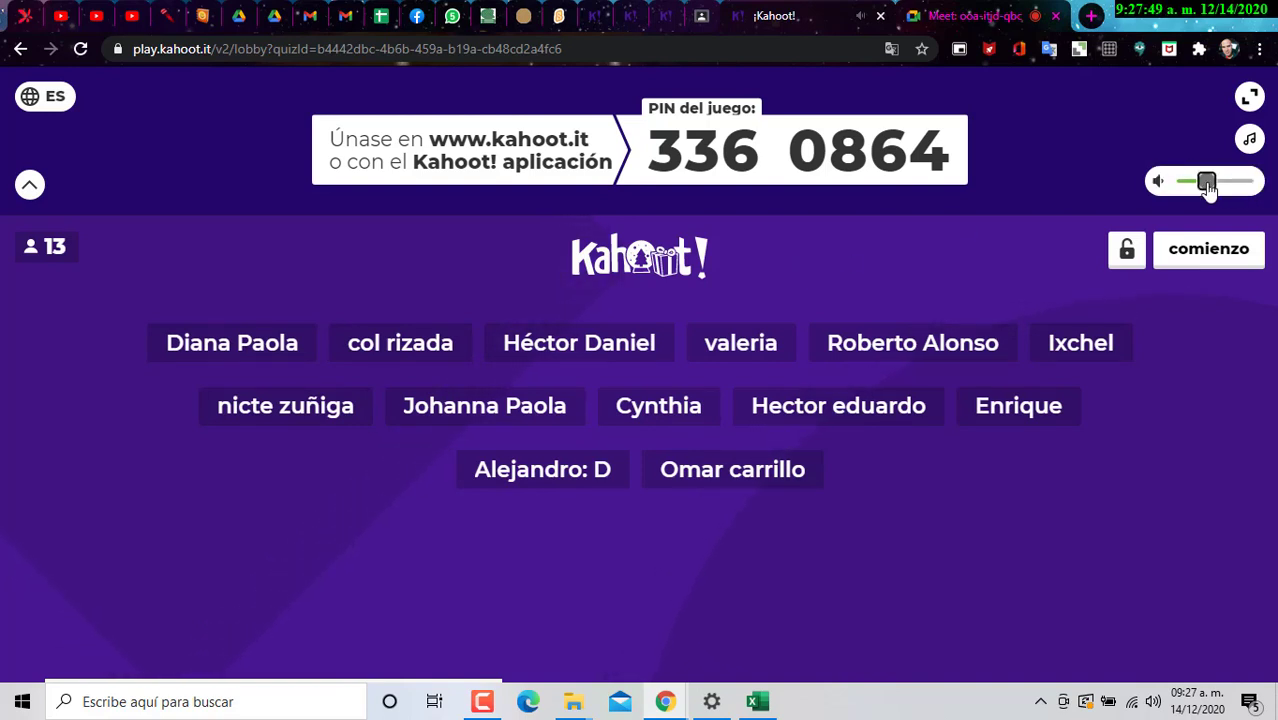
click(1153, 701)
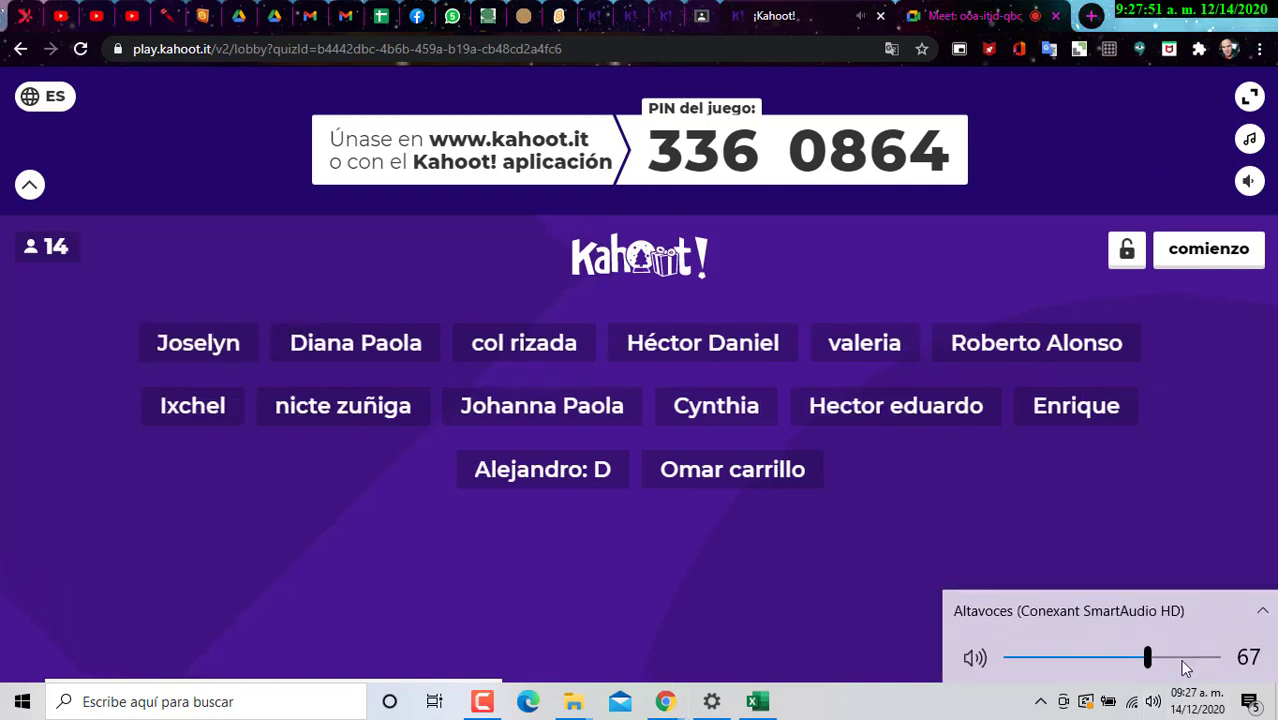
drag(1149, 660, 1228, 660)
click(1249, 181)
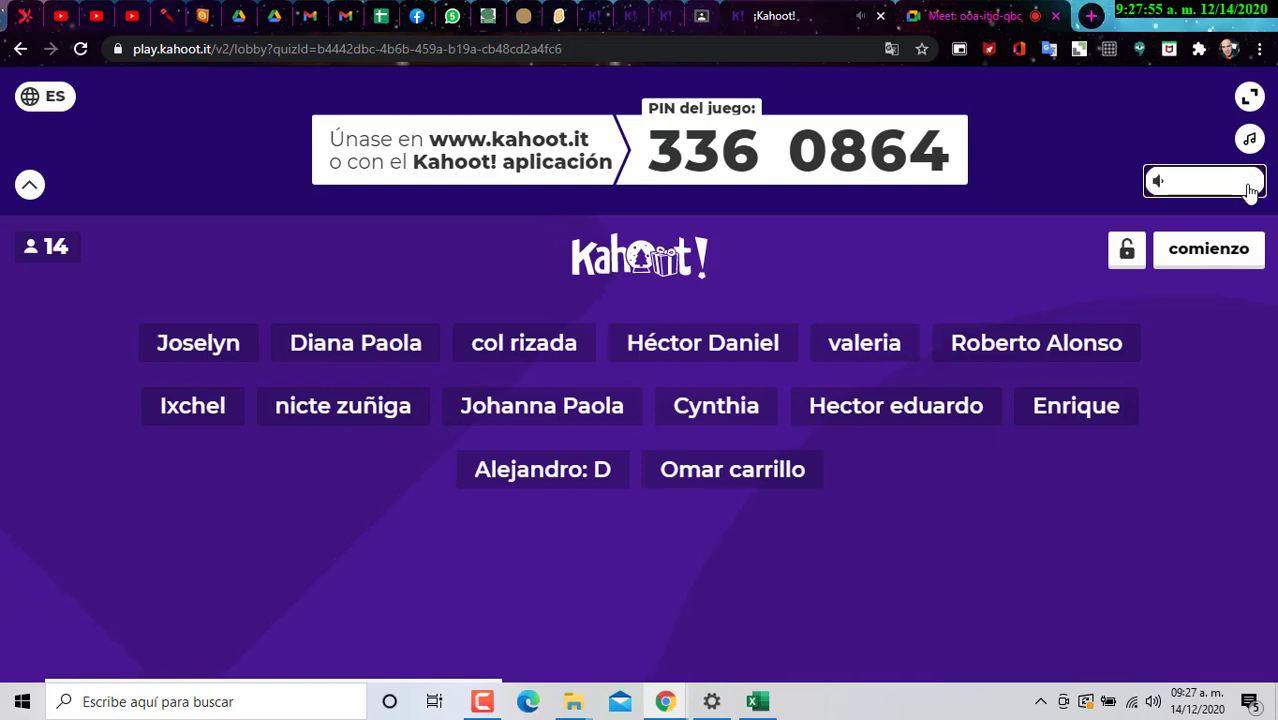
click(1197, 182)
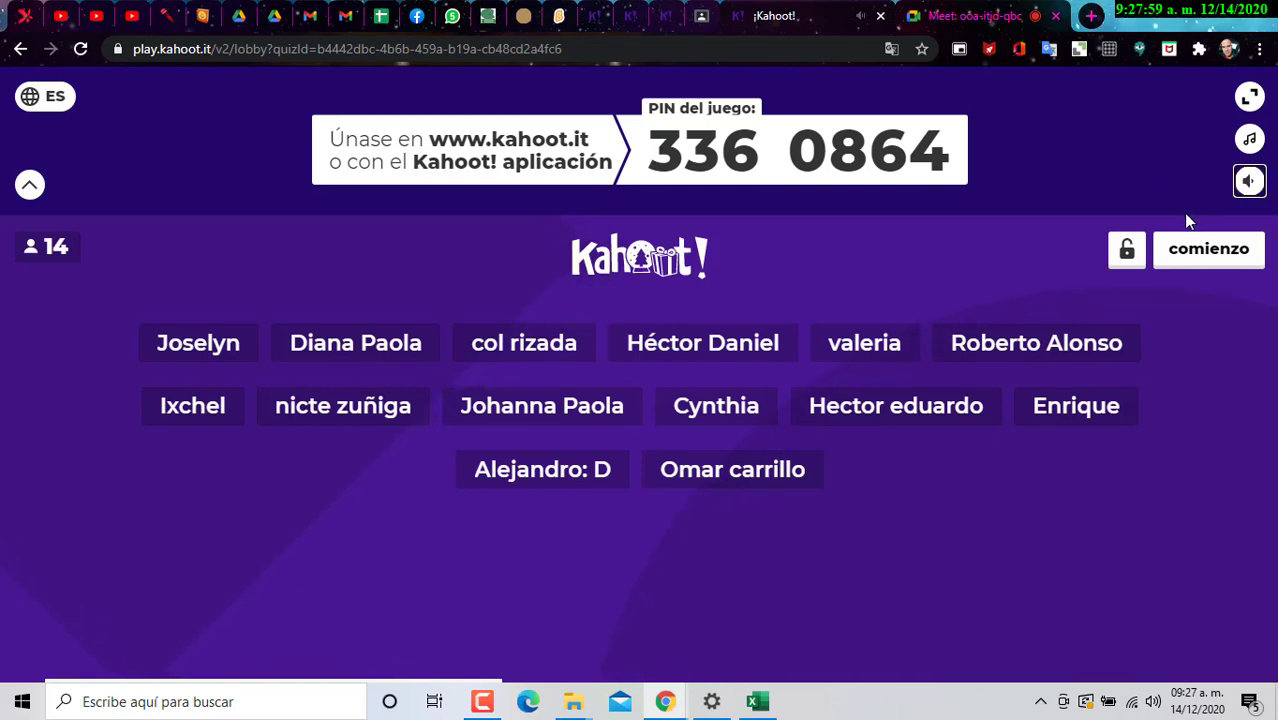
click(1244, 184)
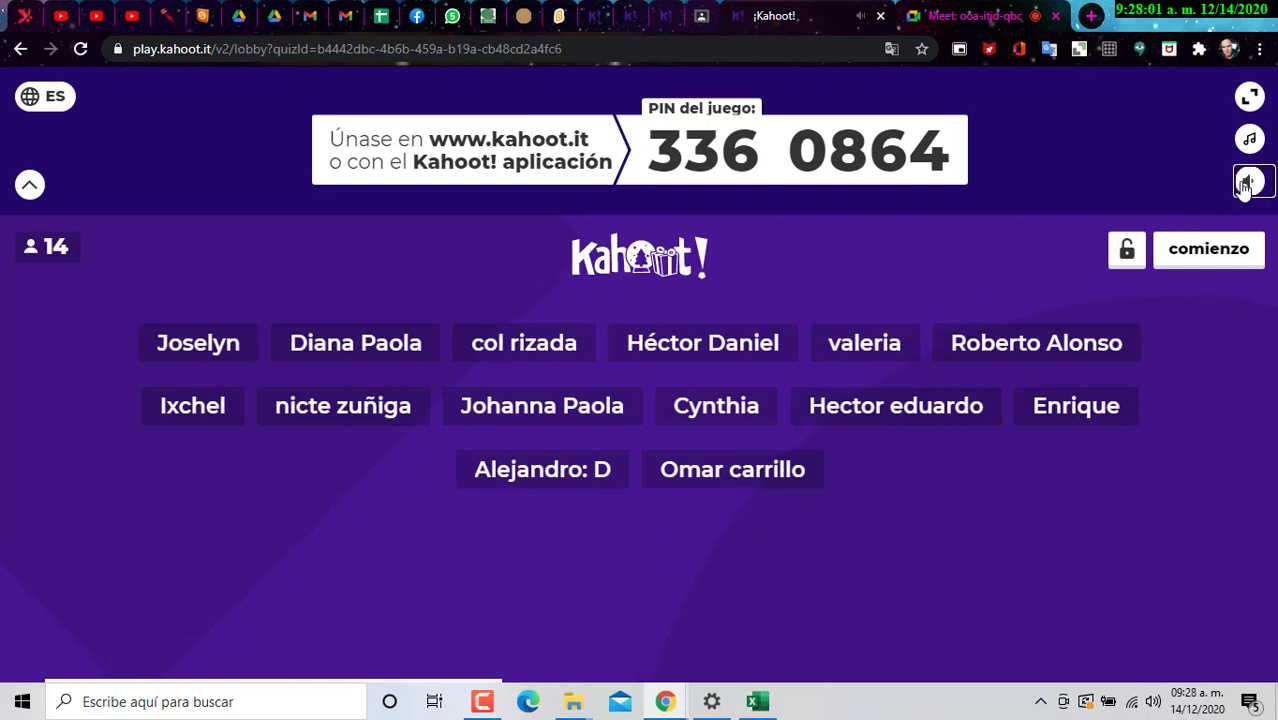
drag(1190, 187, 1183, 187)
Step: Highlight the game PIN again and show the Google Classroom post with the Kahoot links, returning to the lobby
drag(650, 148, 930, 182)
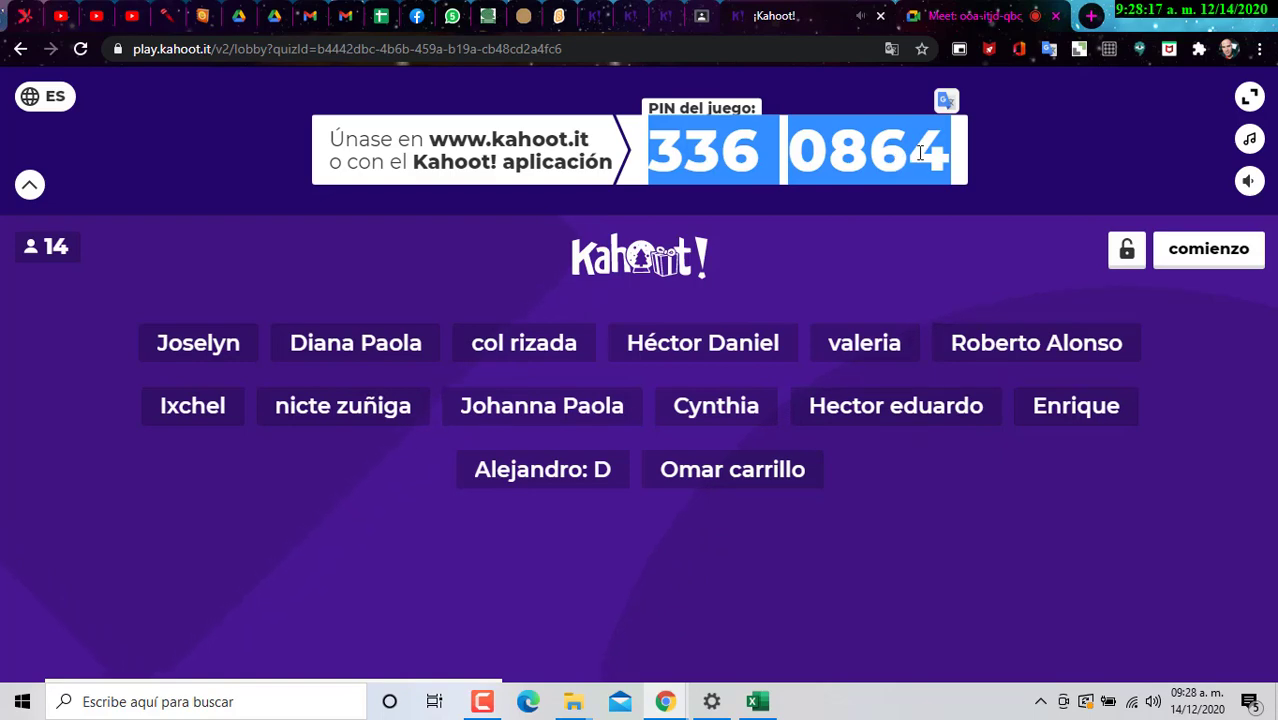
click(702, 16)
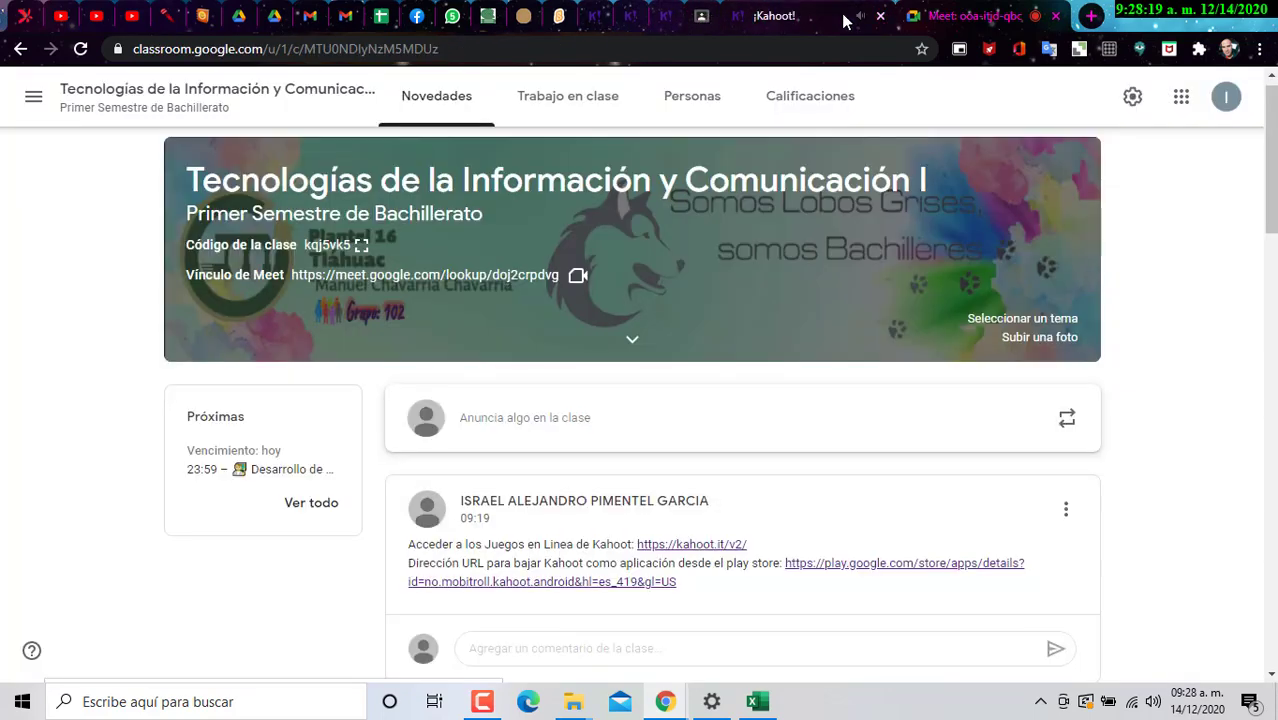
click(800, 16)
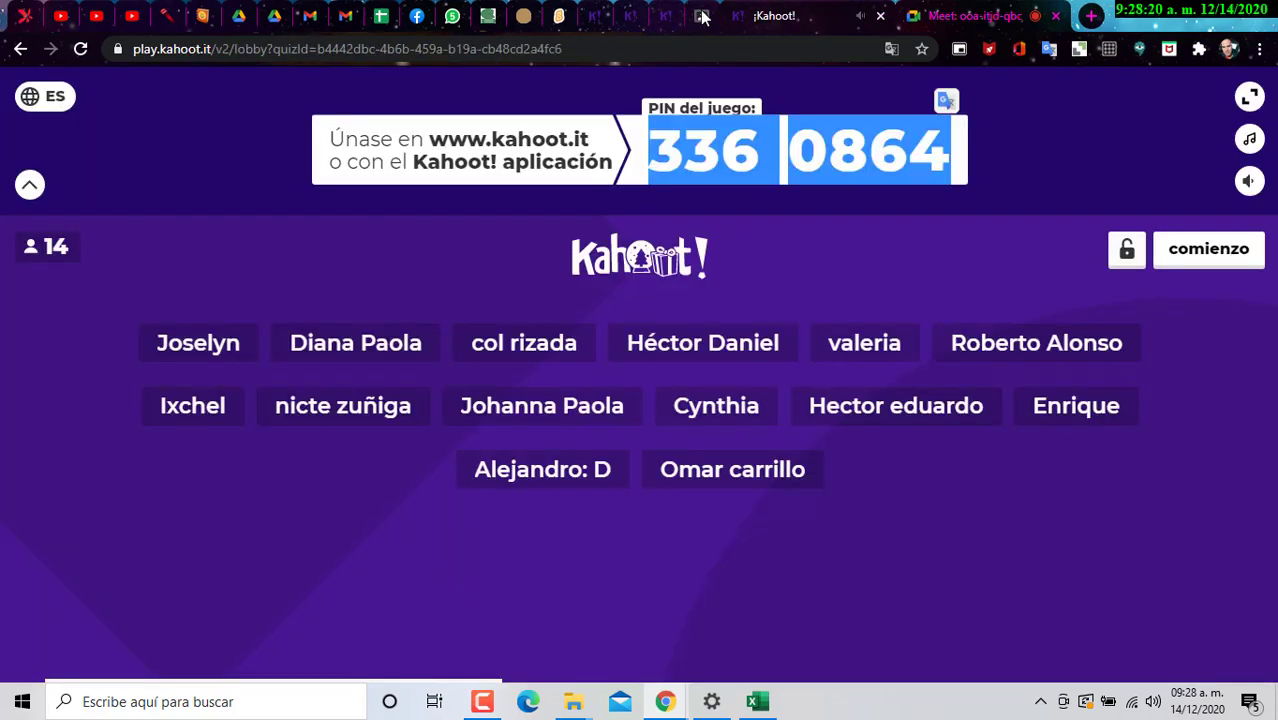
Step: Open the Google Play store in a new browser page
click(1108, 16)
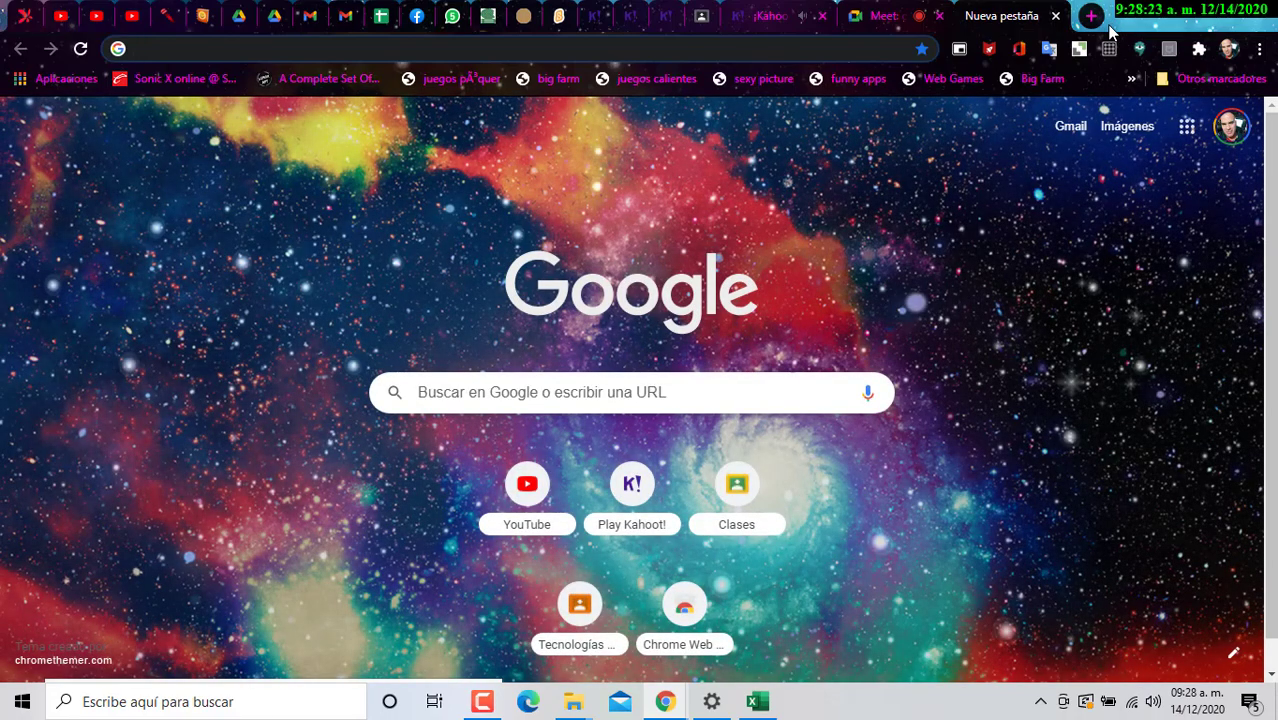
text(pla)
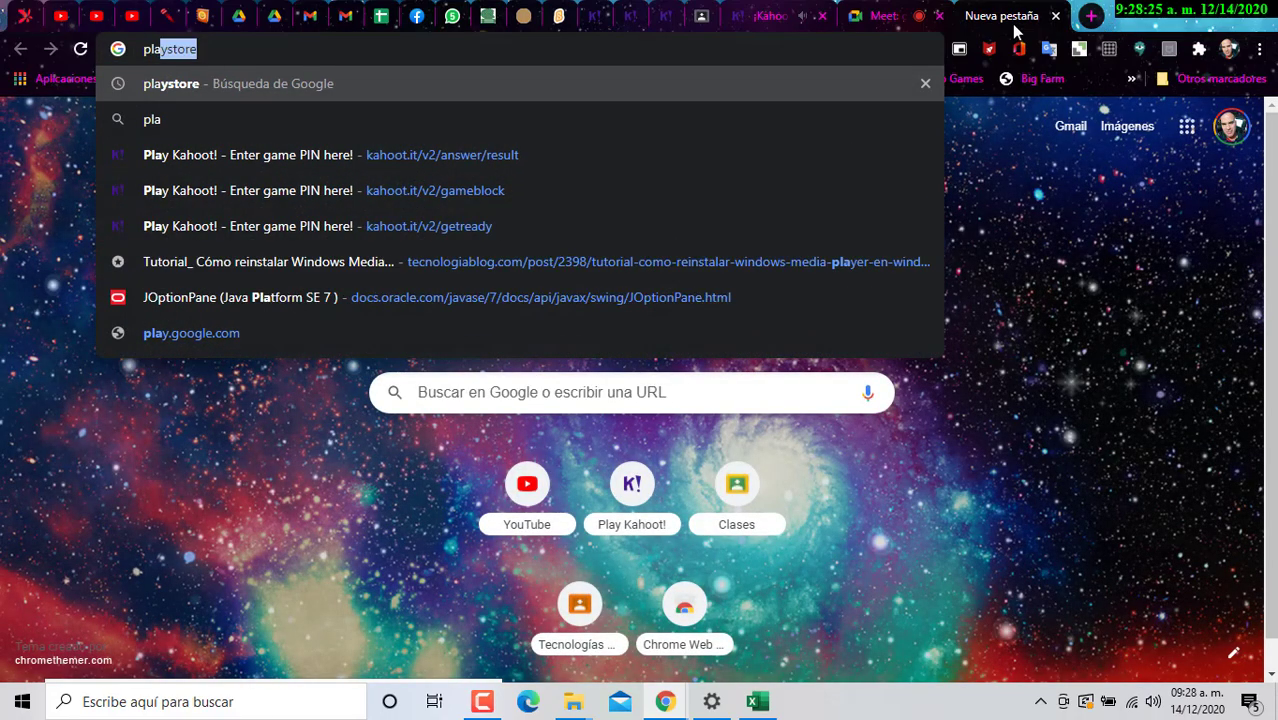
key(Return)
click(300, 297)
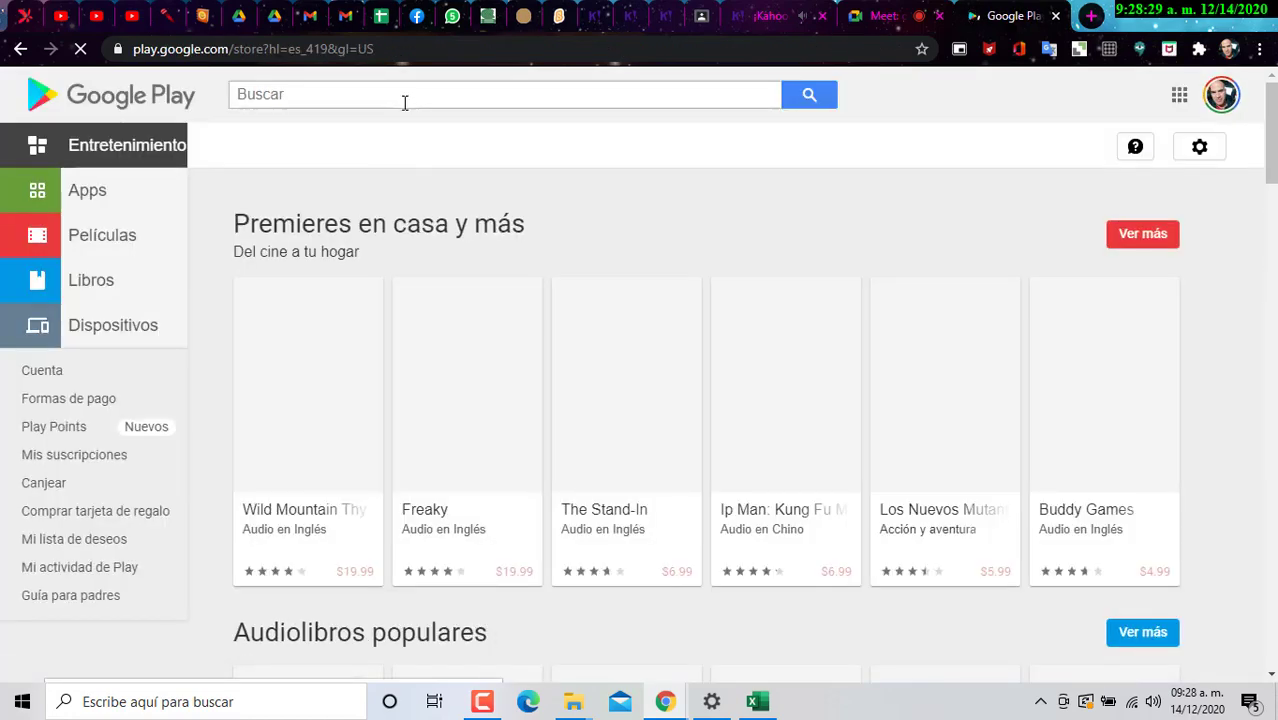
Step: Search Google Play for kahoot, open the Kahoot! - Juega y crea quizzes app page and enlarge its game PIN screenshot
click(405, 101)
text(kahoot)
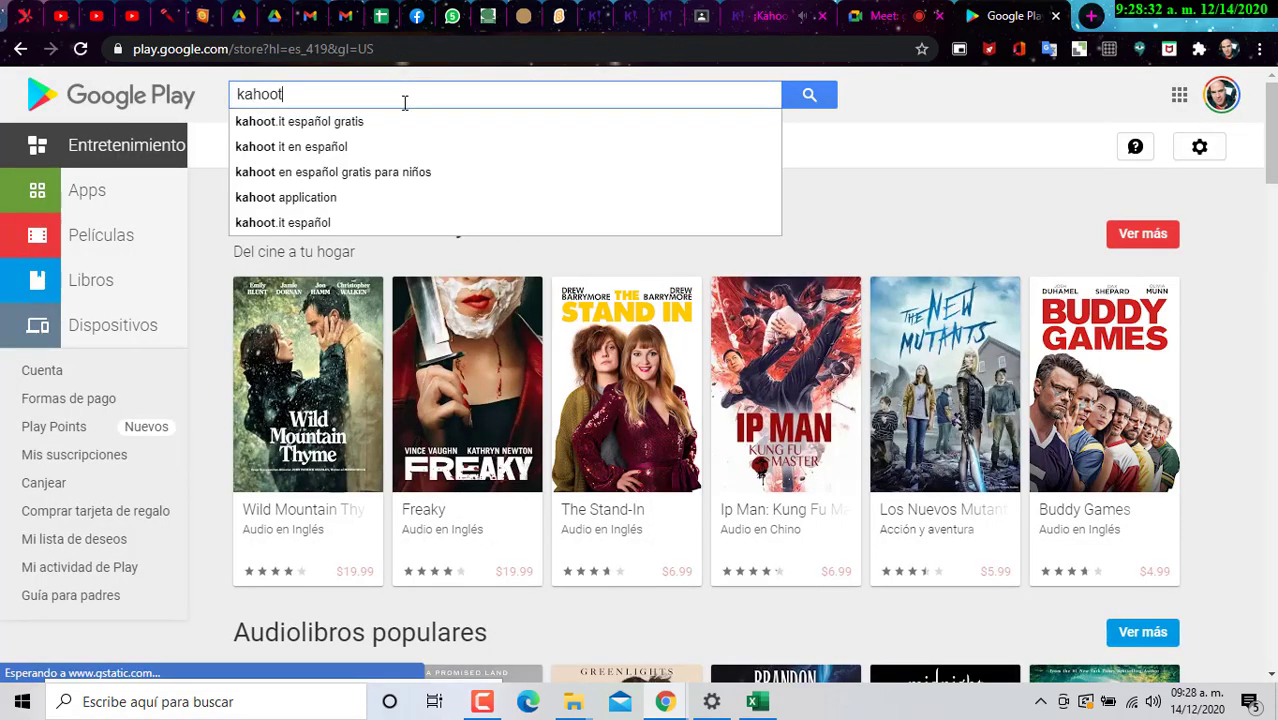
key(Return)
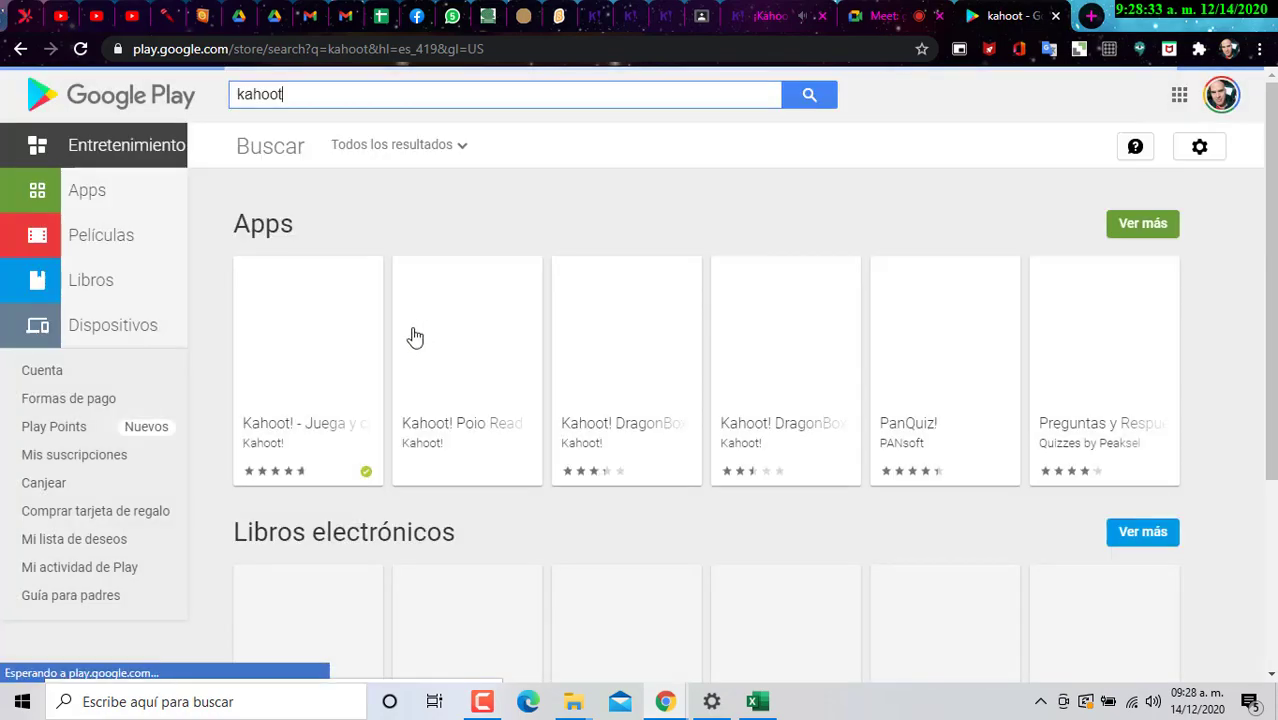
click(322, 385)
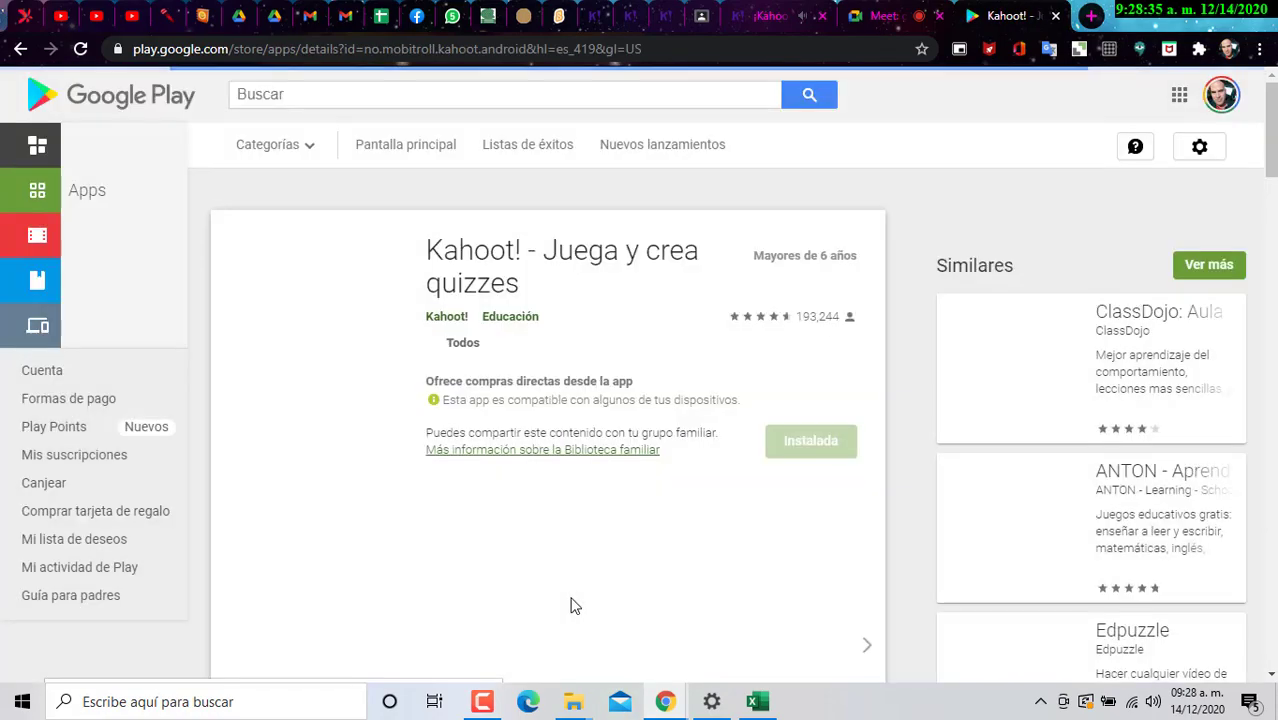
scroll(466, 532, down, 2)
click(645, 515)
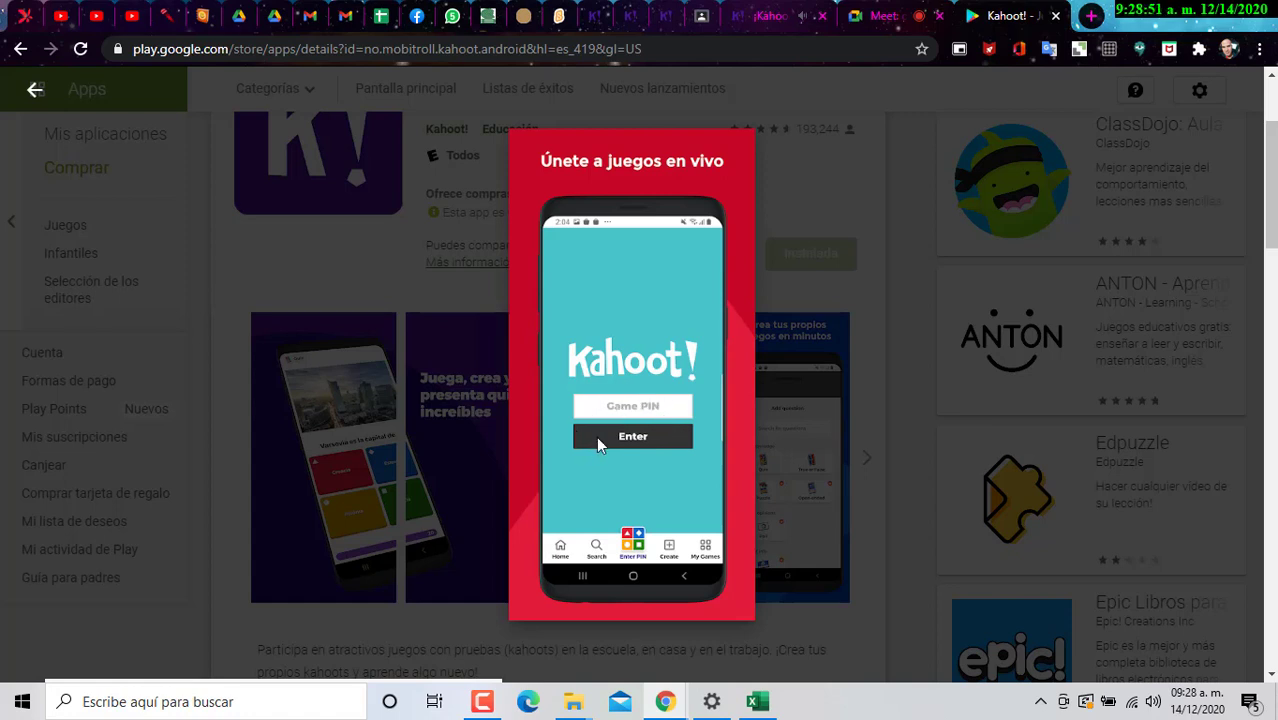
Step: Copy the game PIN from the Kahoot lobby and submit it on the kahoot.it player page
click(859, 18)
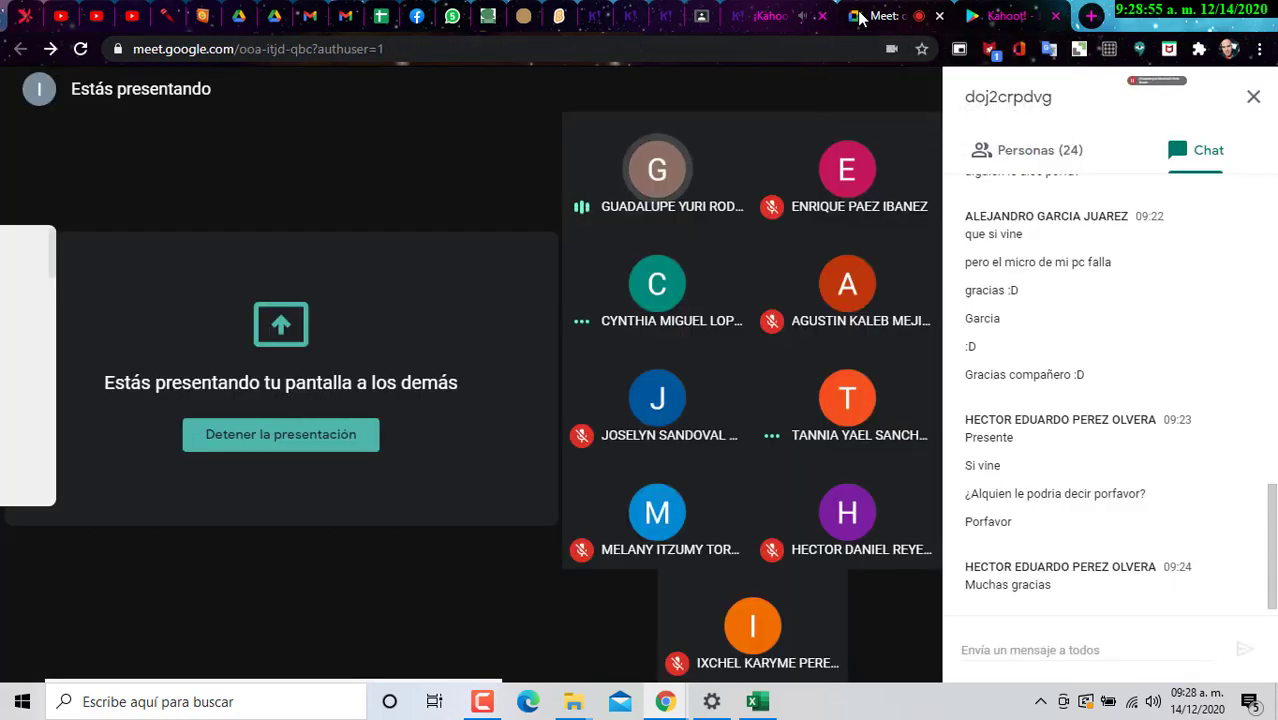
click(777, 20)
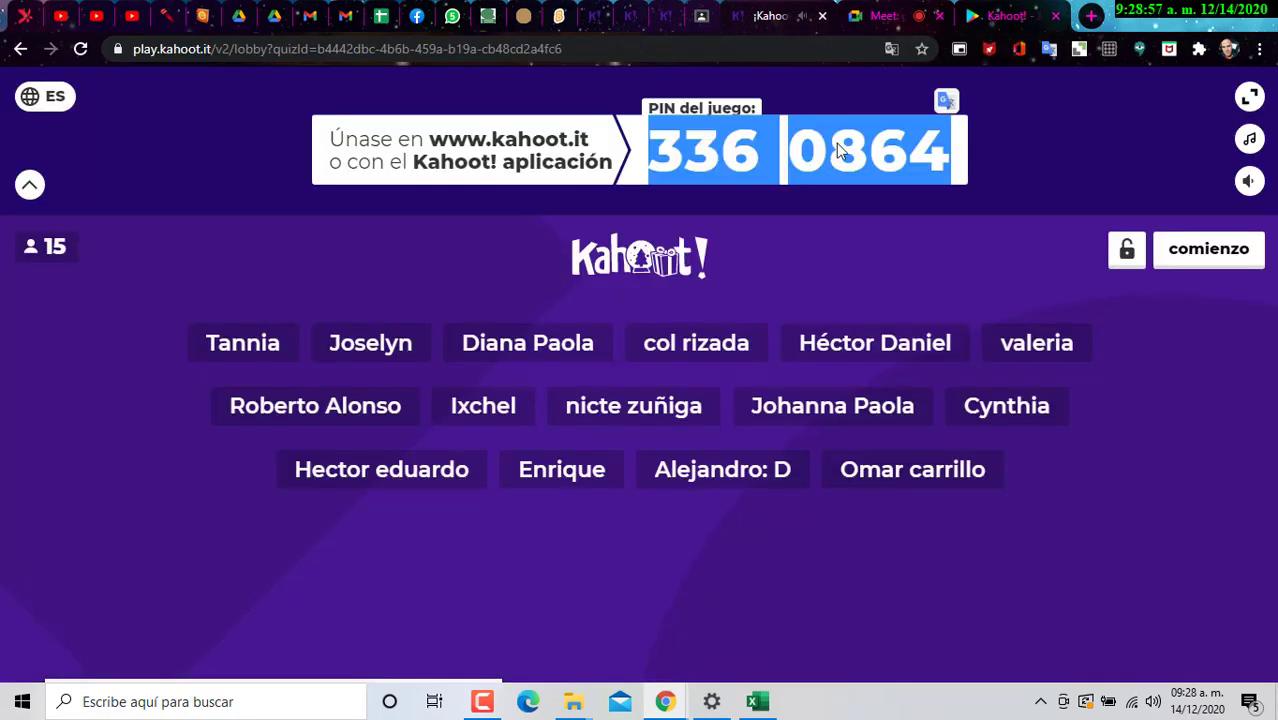
click(726, 135)
drag(652, 141, 950, 135)
key(ctrl+c)
click(679, 22)
click(685, 397)
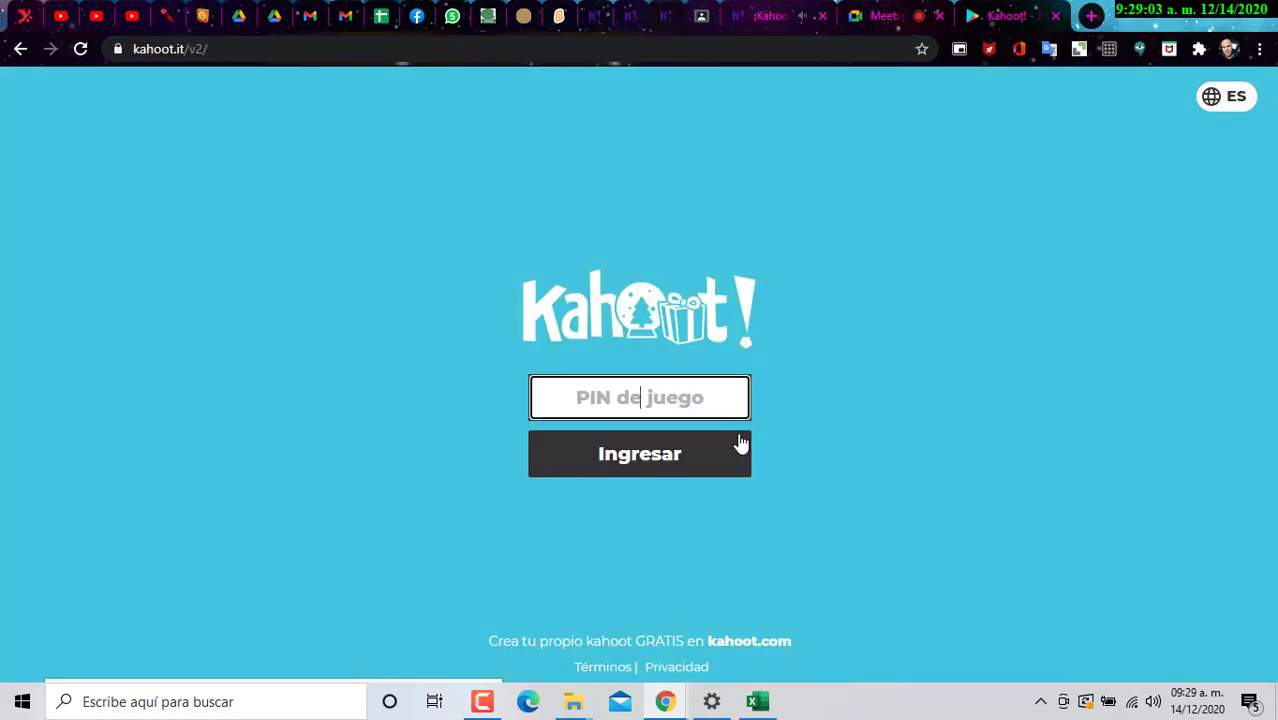
key(ctrl+v)
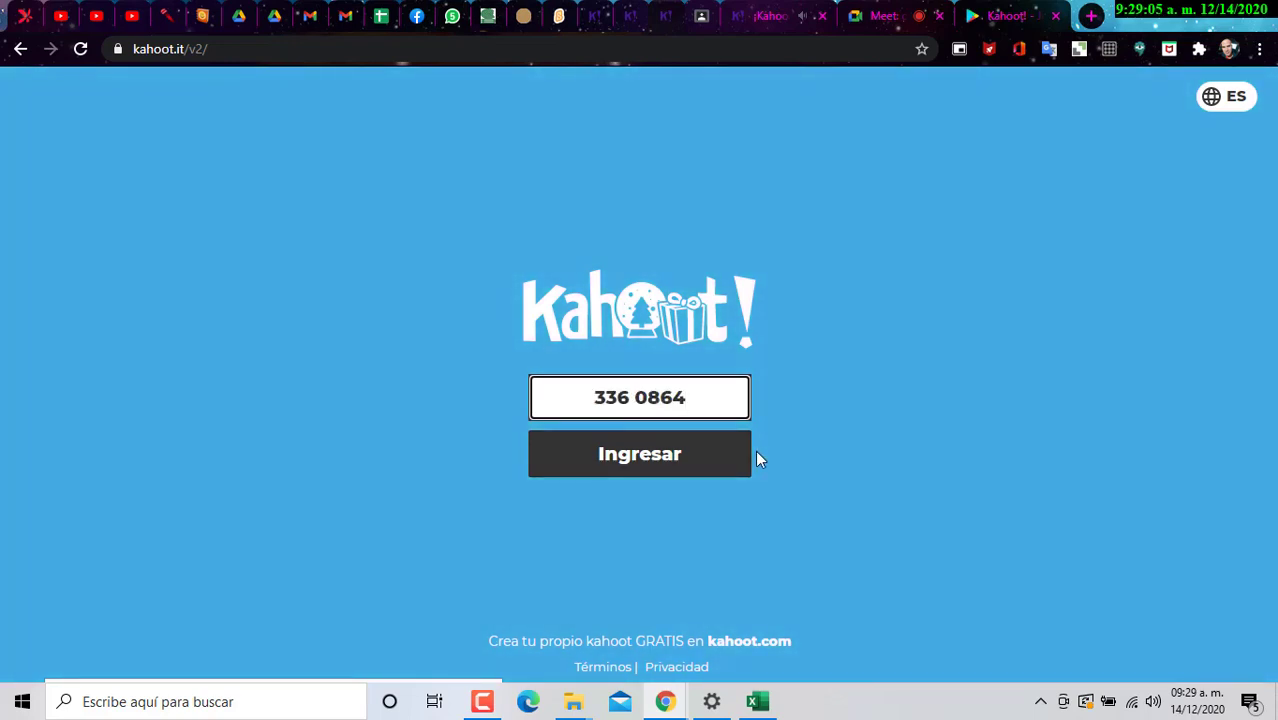
click(651, 455)
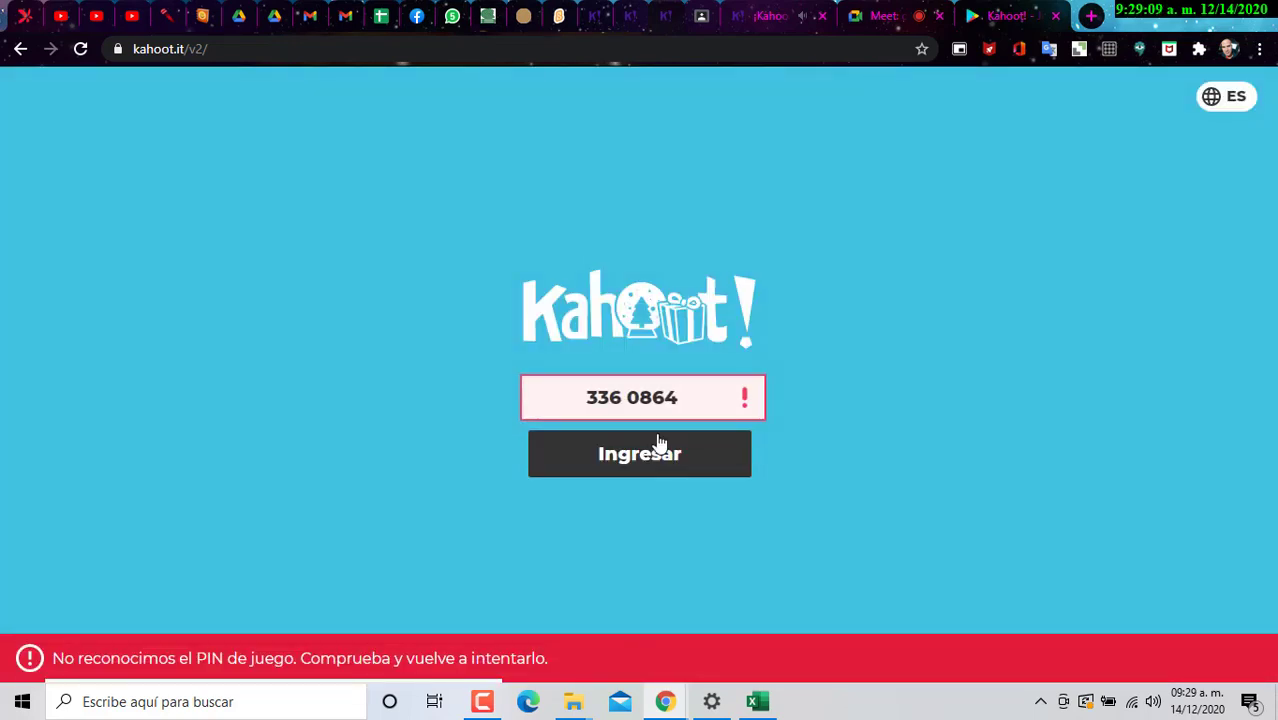
Step: Remove the space from the entered game PIN and submit it again
click(651, 397)
key(Left)
key(Left)
key(BackSpace)
click(705, 470)
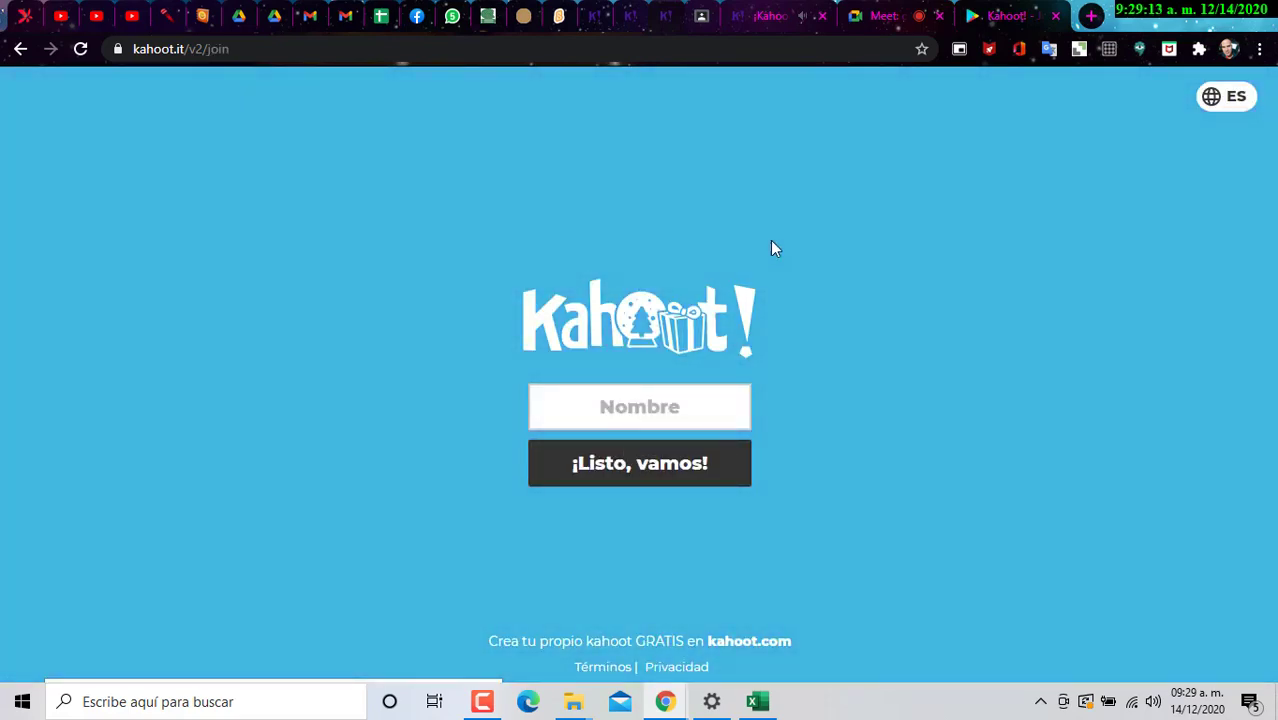
Step: Go back from the player name page to the kahoot.it PIN entry and fill in the game PIN without a space
click(20, 48)
click(610, 402)
key(ctrl+v)
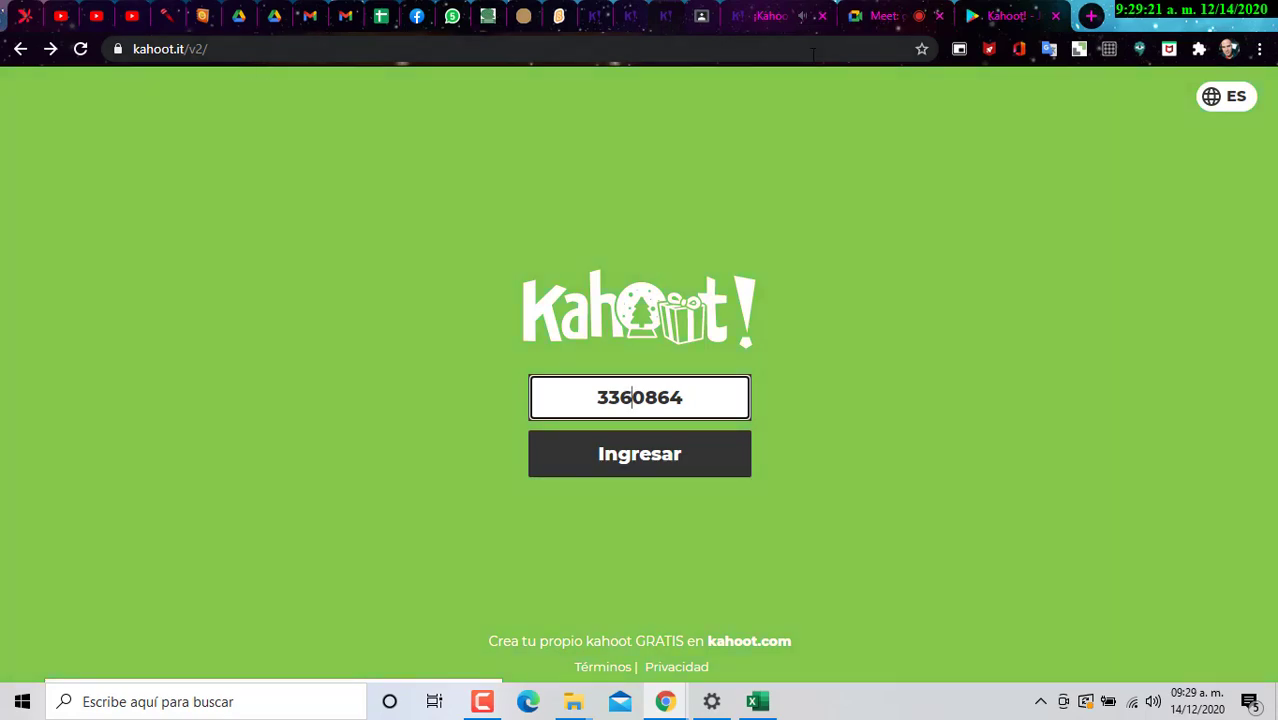
Step: Return to the Kahoot lobby and start the Microsoft Word quiz
click(786, 18)
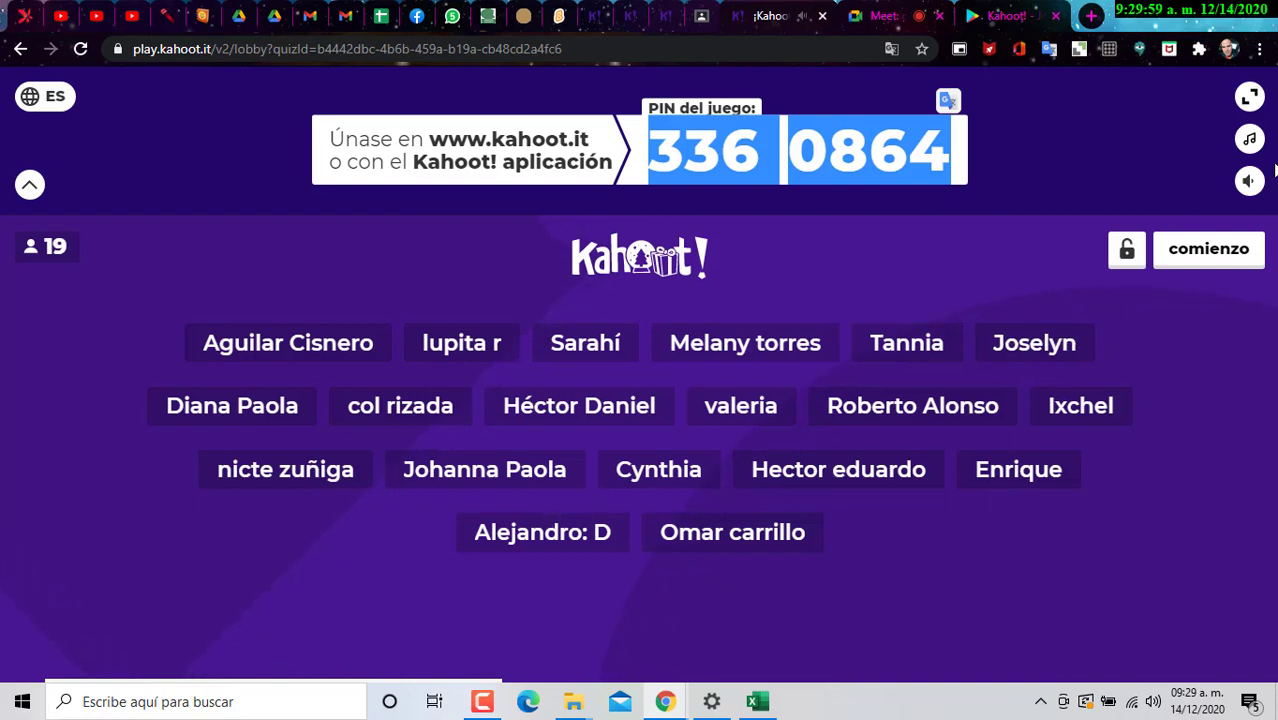
click(1231, 258)
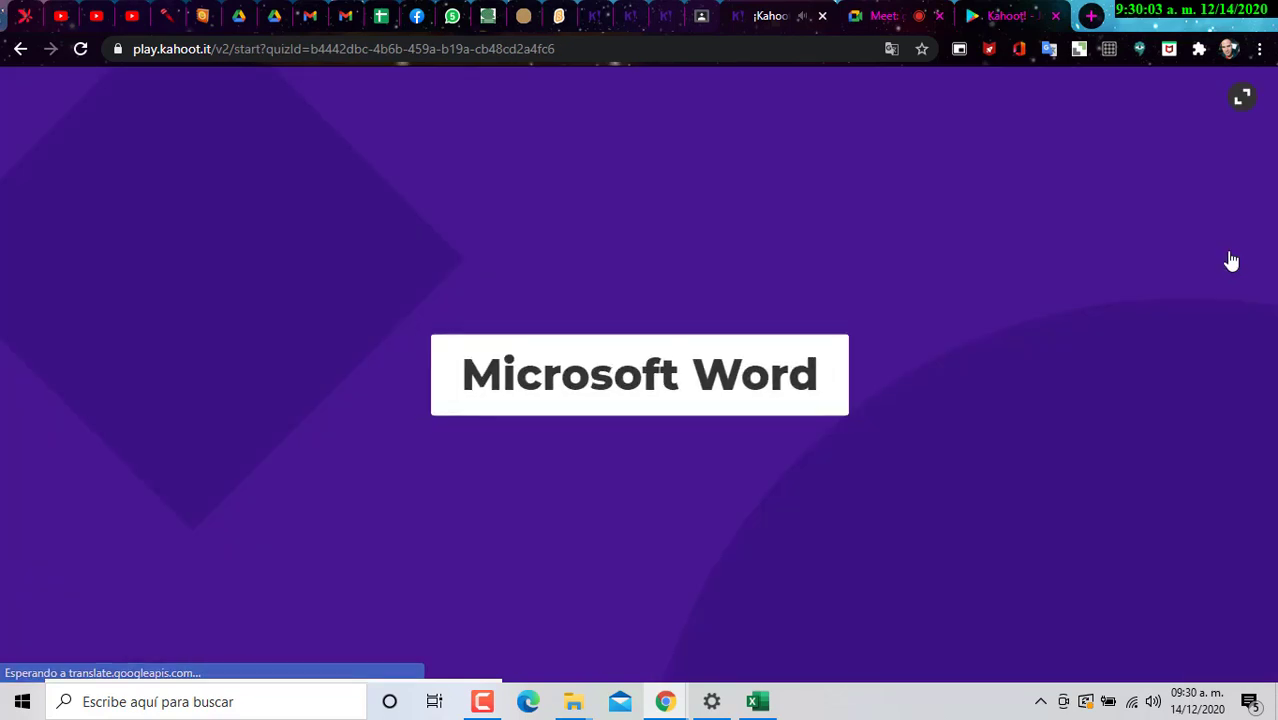
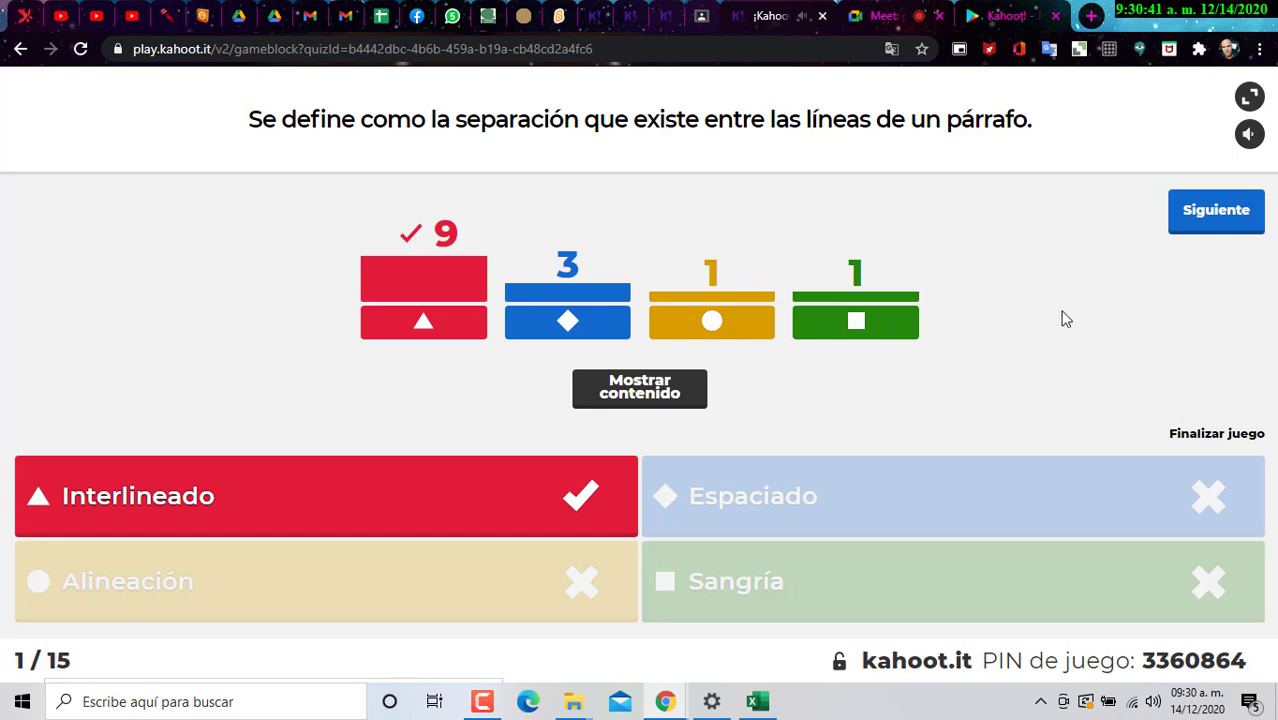
Step: Launch Word with a new blank document and enlarge its window and page view
click(135, 705)
text(word)
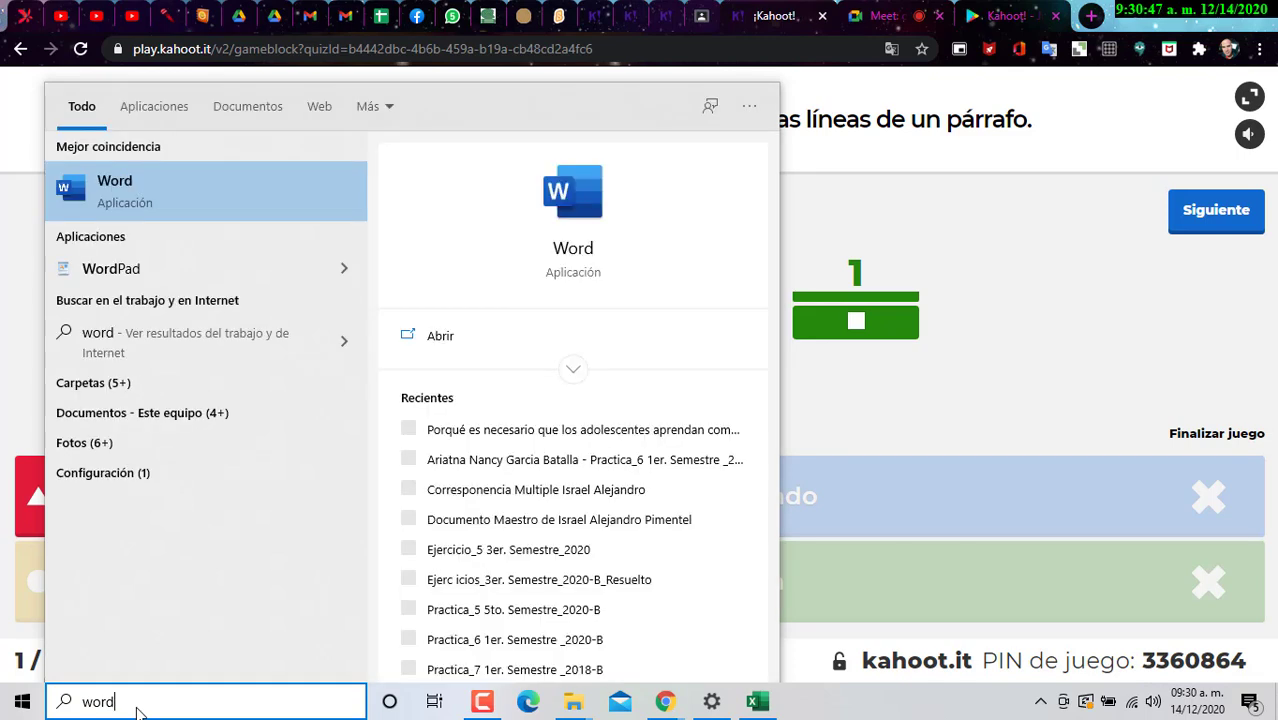
key(Return)
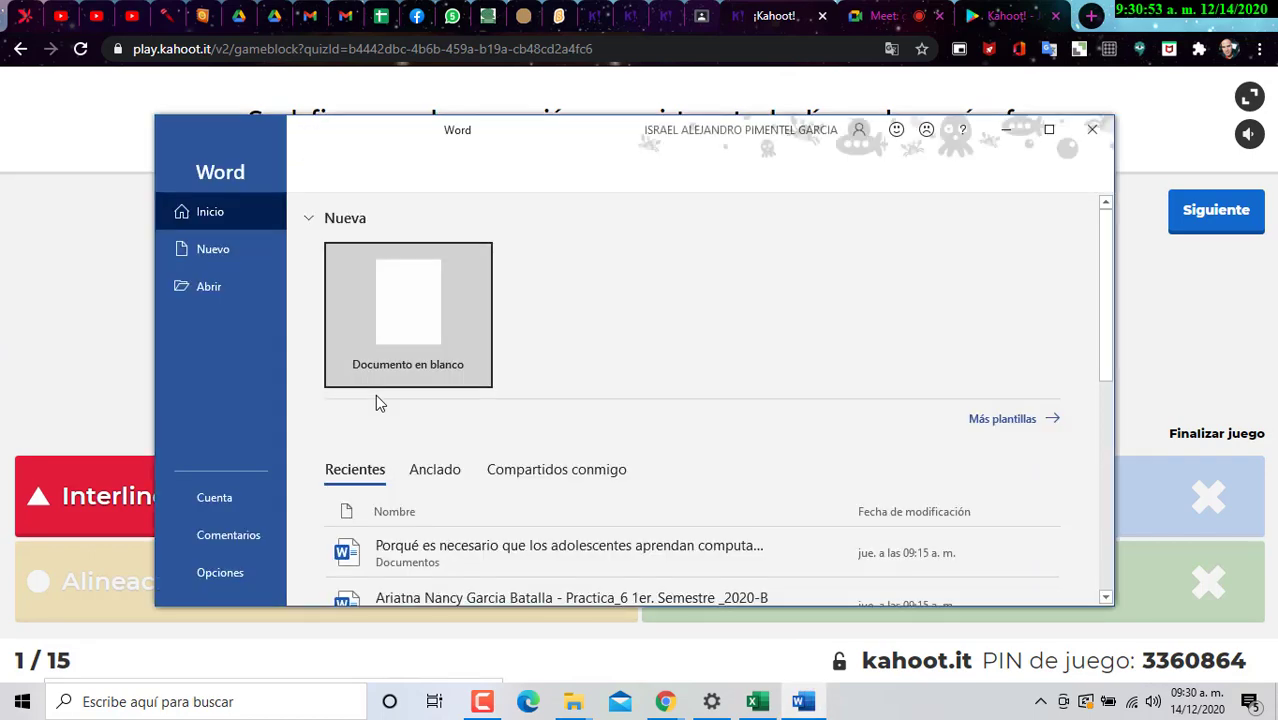
click(388, 335)
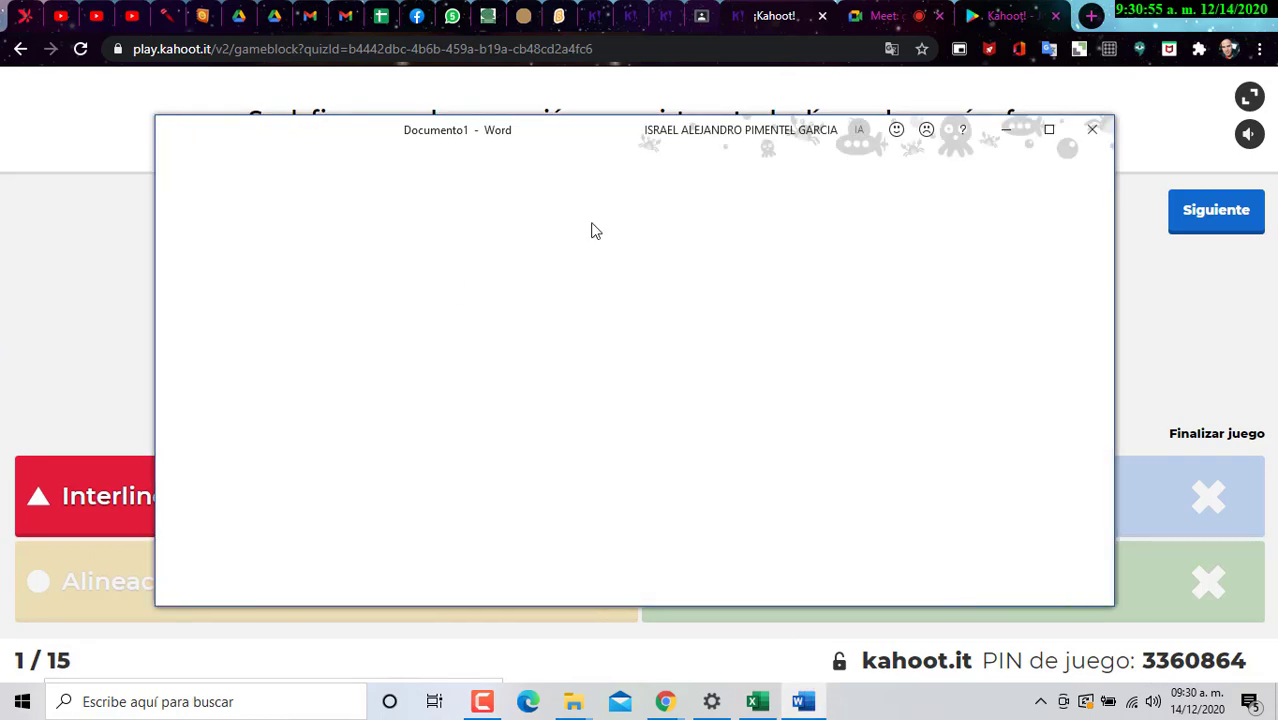
click(1049, 130)
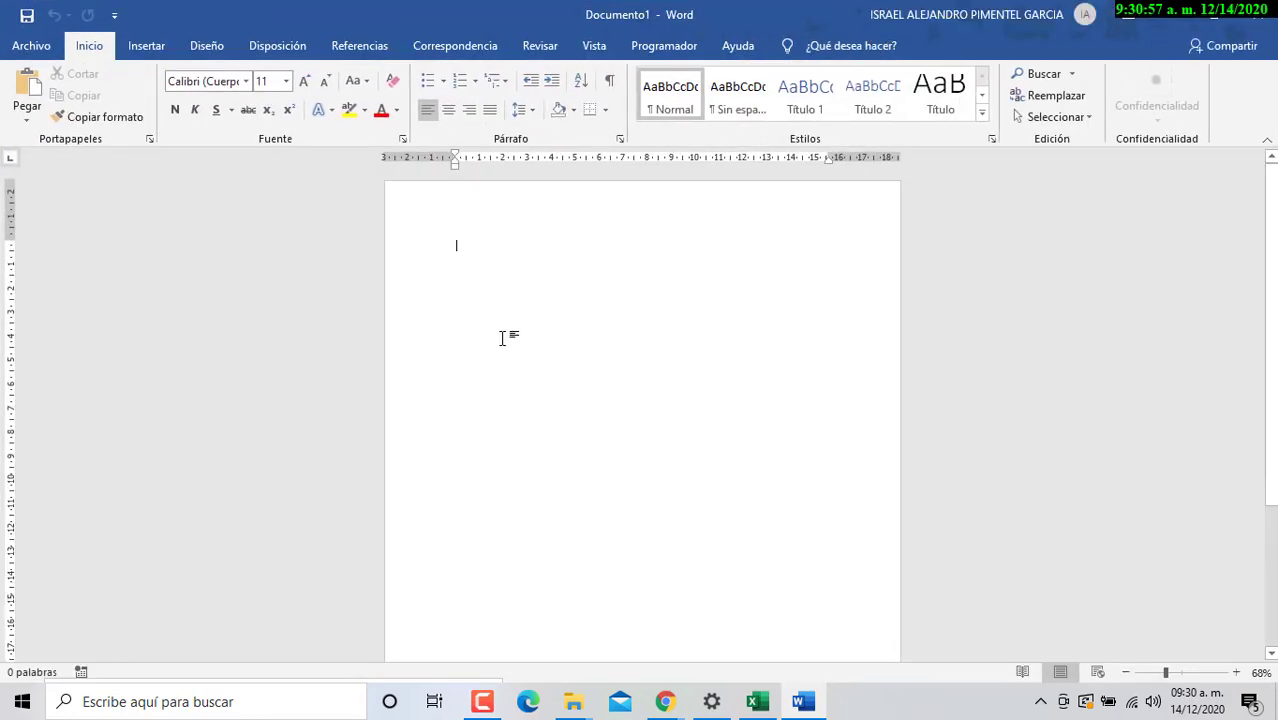
scroll(512, 346, up, 3)
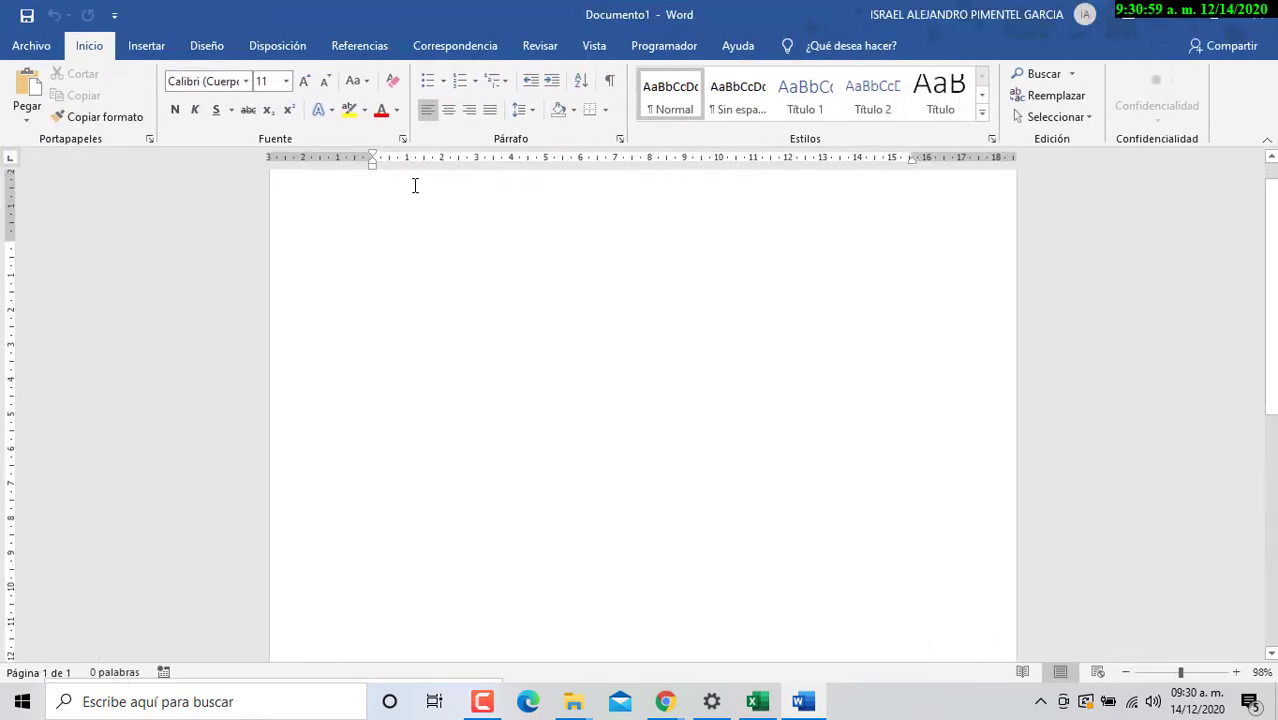
Step: Show the 1.5 líneas line spacing in Word's paragraph settings, discard the change and return to the Kahoot answer results
click(619, 148)
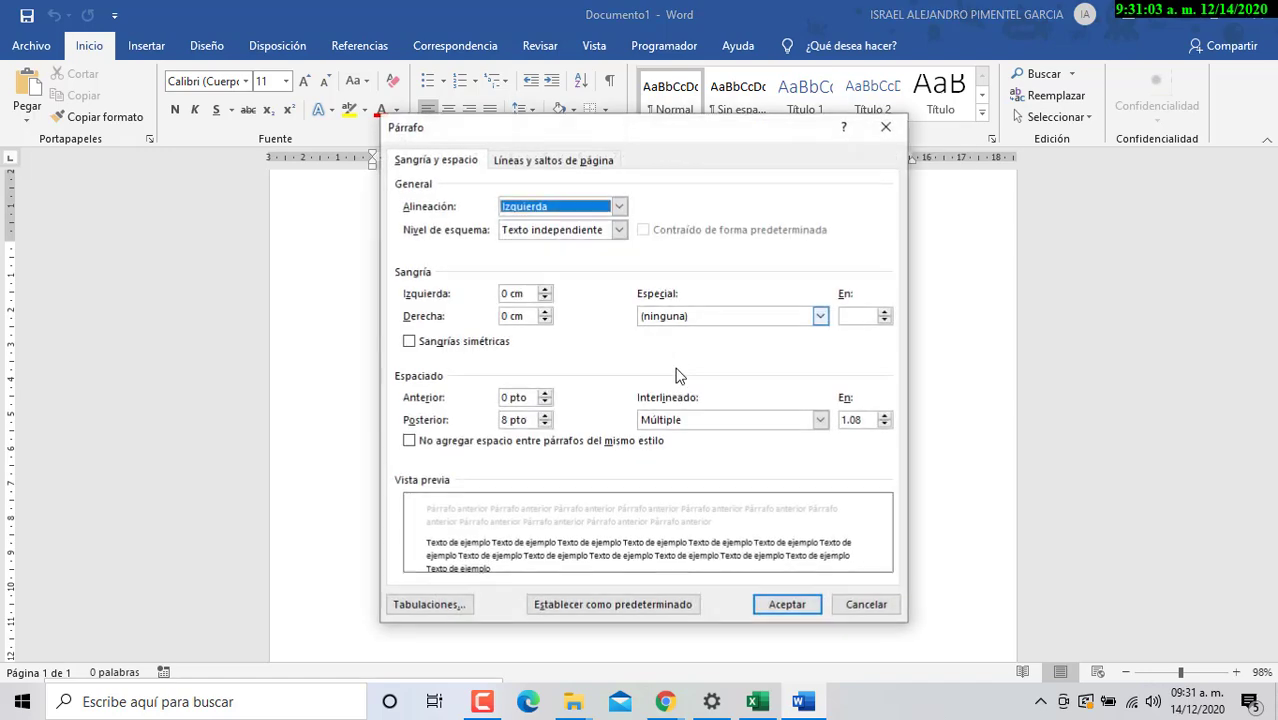
click(688, 420)
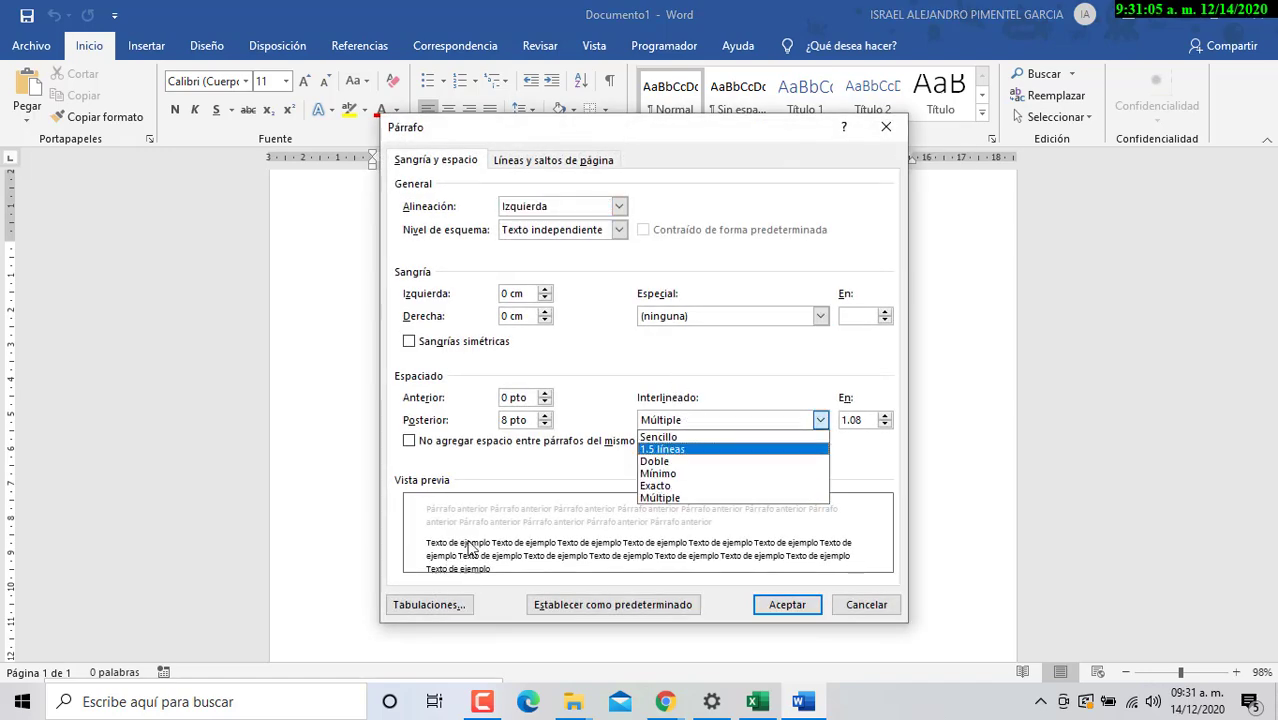
click(657, 450)
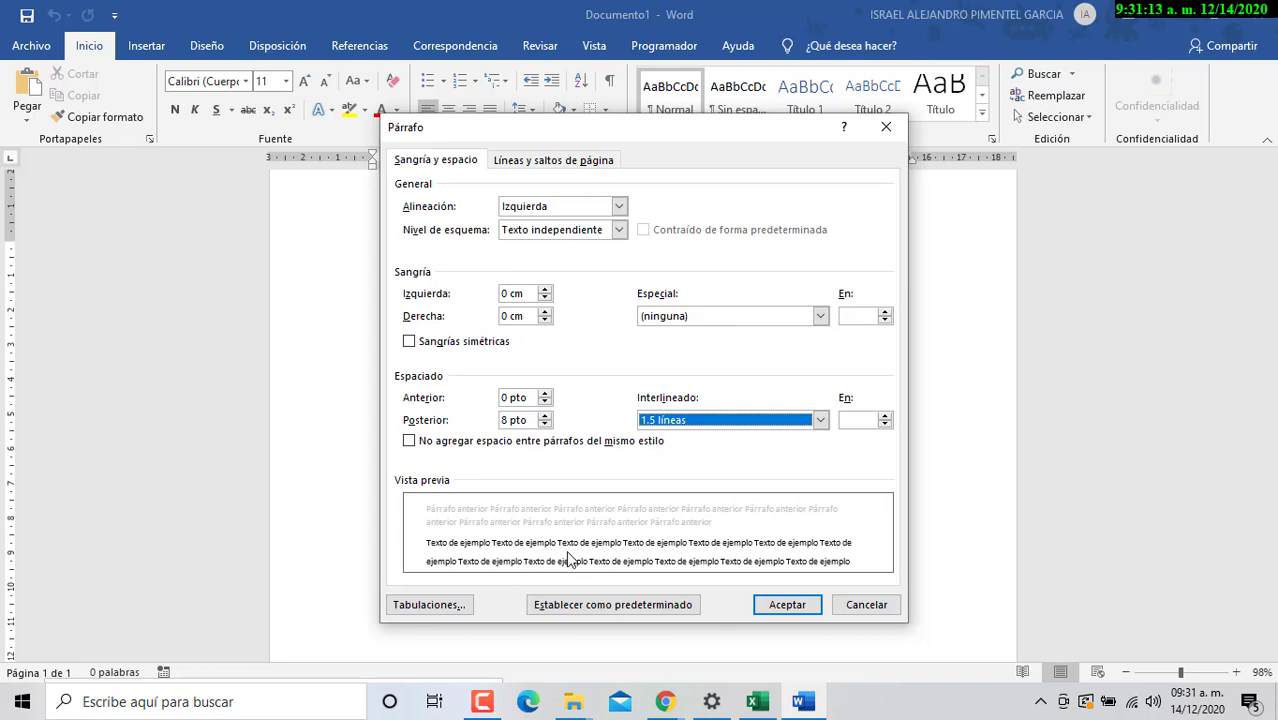
click(856, 603)
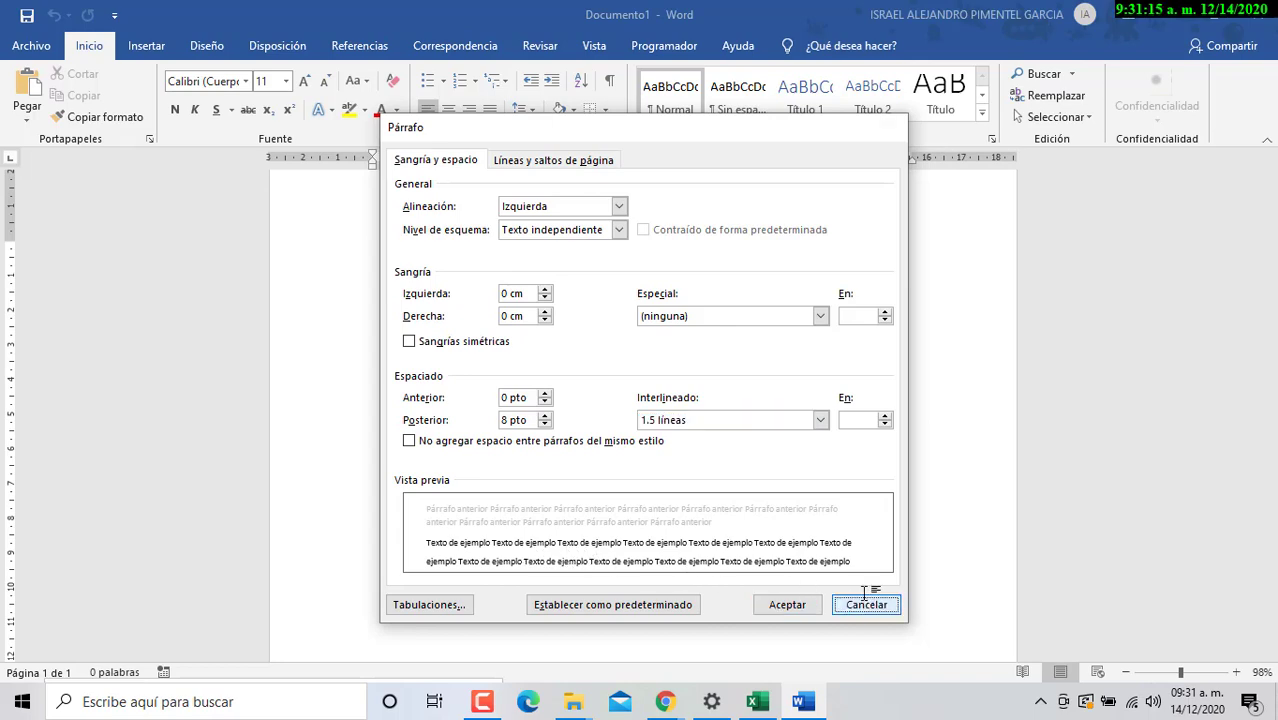
click(1170, 12)
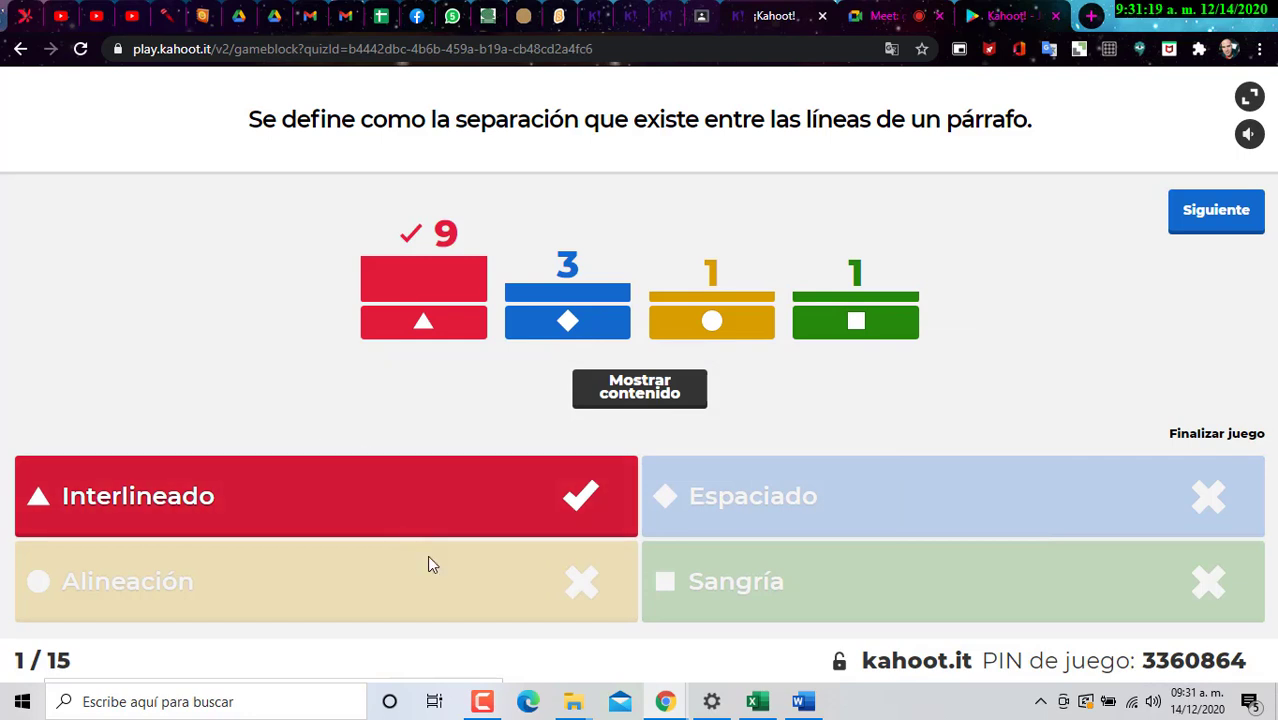
Step: Highlight the game PIN on the Kahoot scoreboard and advance the quiz to question 2
click(482, 701)
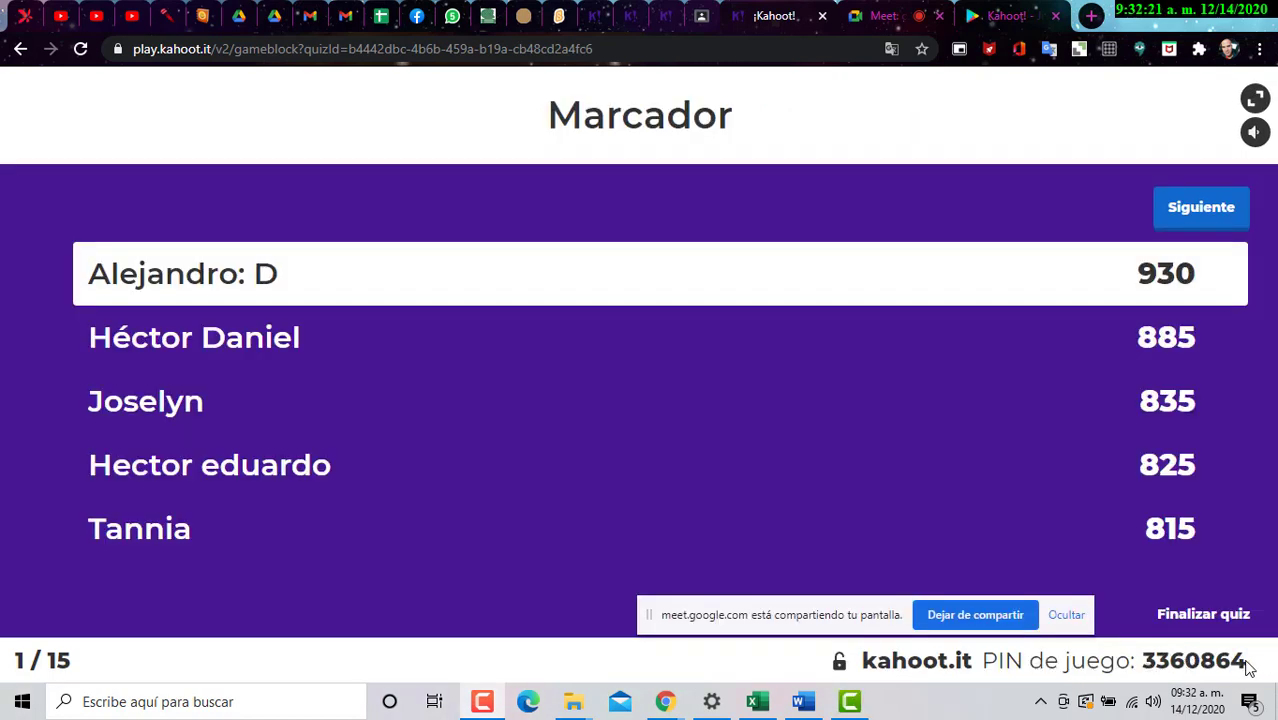
drag(1142, 660, 1247, 662)
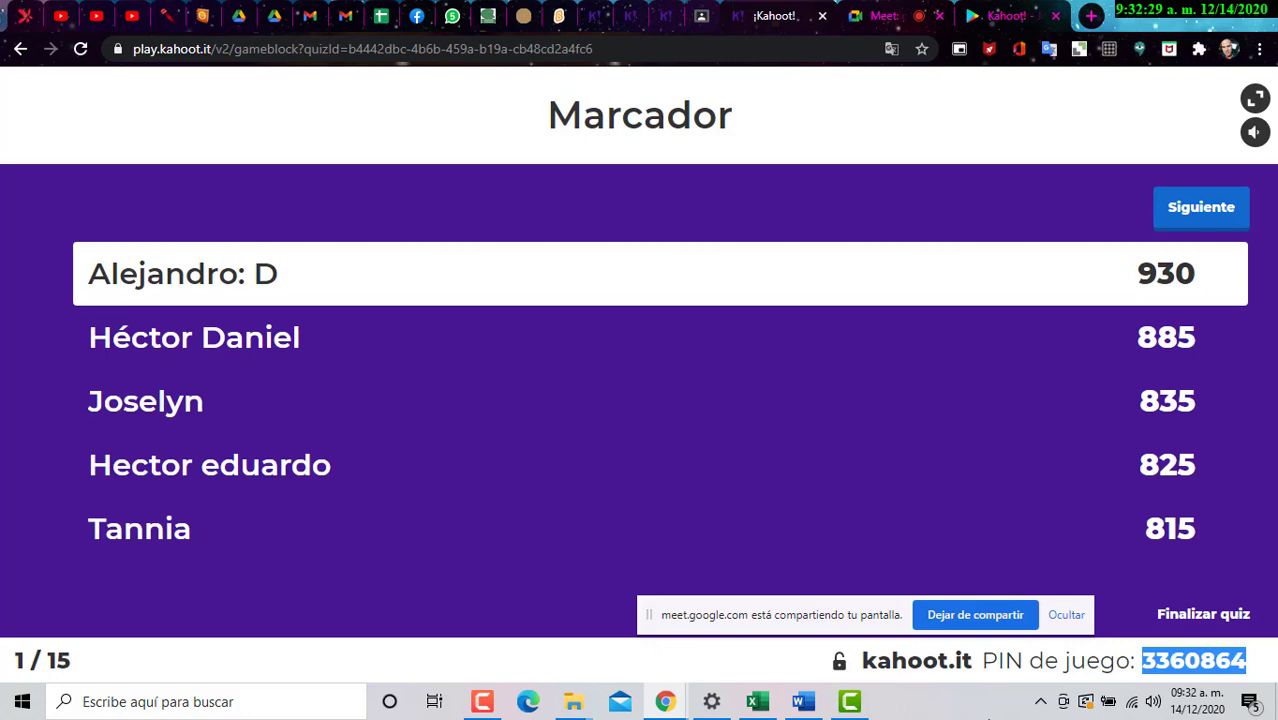
click(1210, 210)
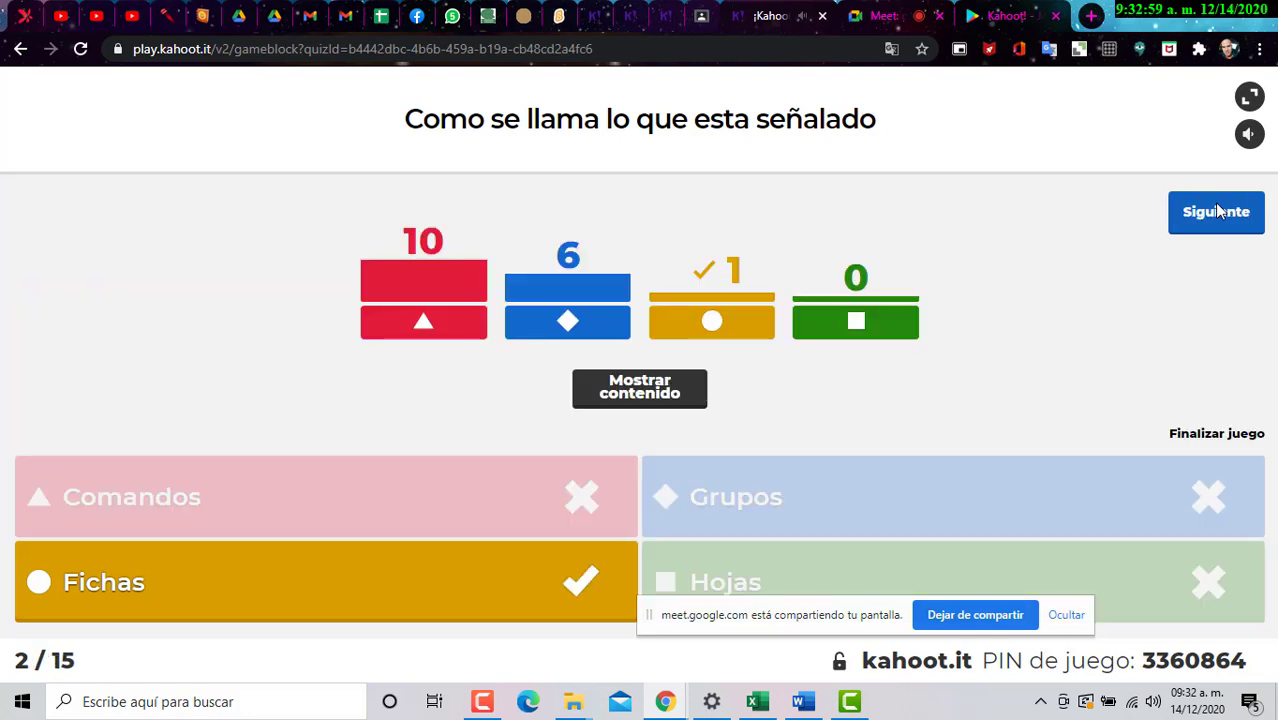
Step: Switch to the blank Word document and move the screen-sharing notice off the page
click(805, 701)
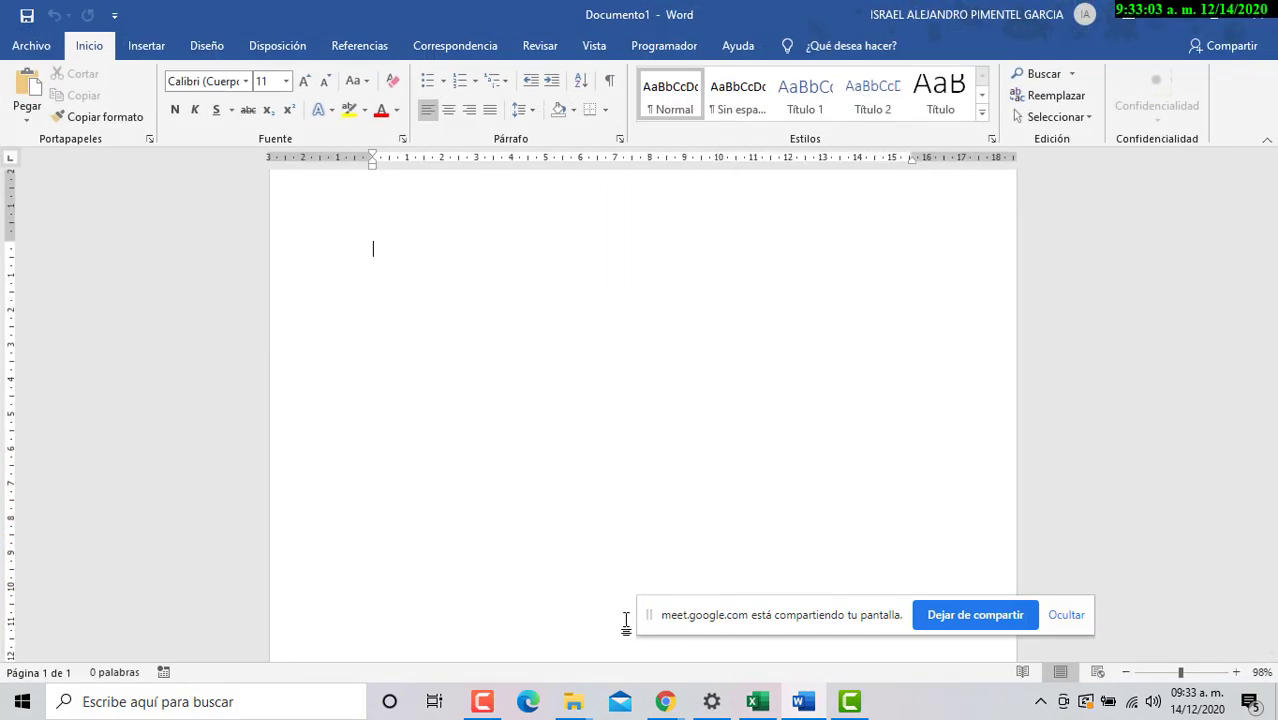
drag(648, 614, 59, 711)
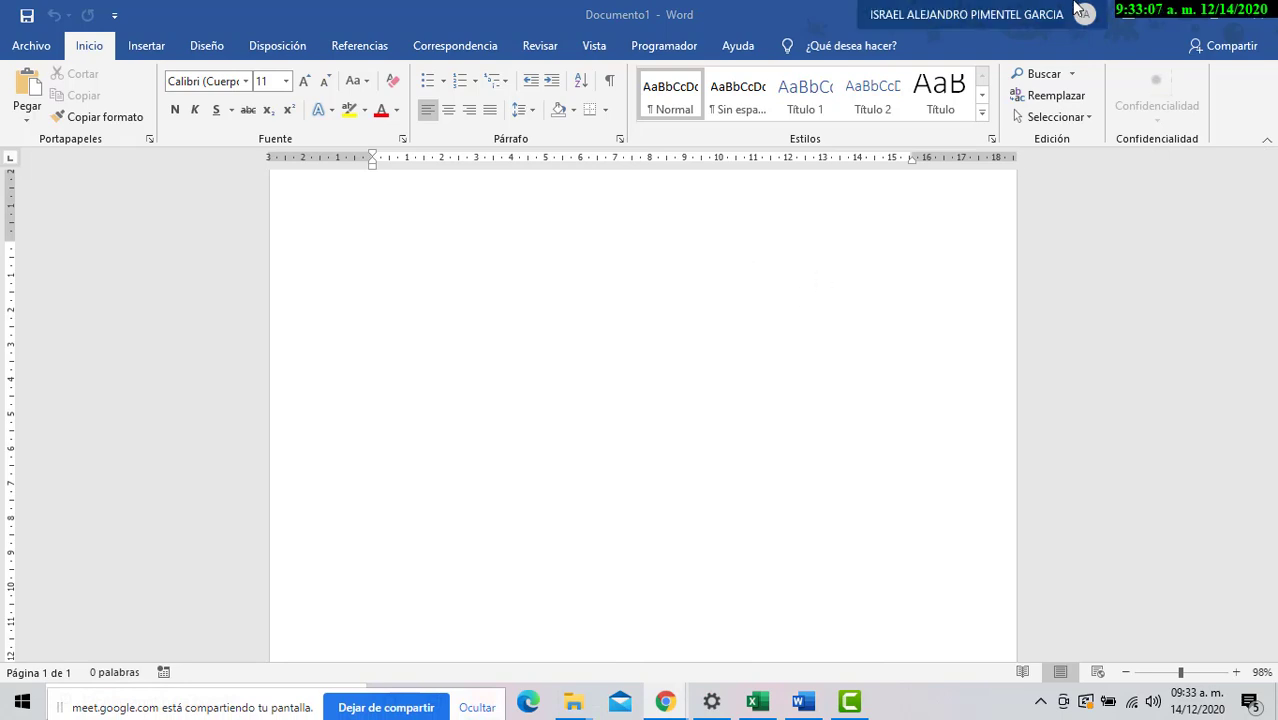
Step: Check question 2's answer in Kahoot and show Word's ribbon fichas from Insertar through Revisar to illustrate it
key(alt+Tab)
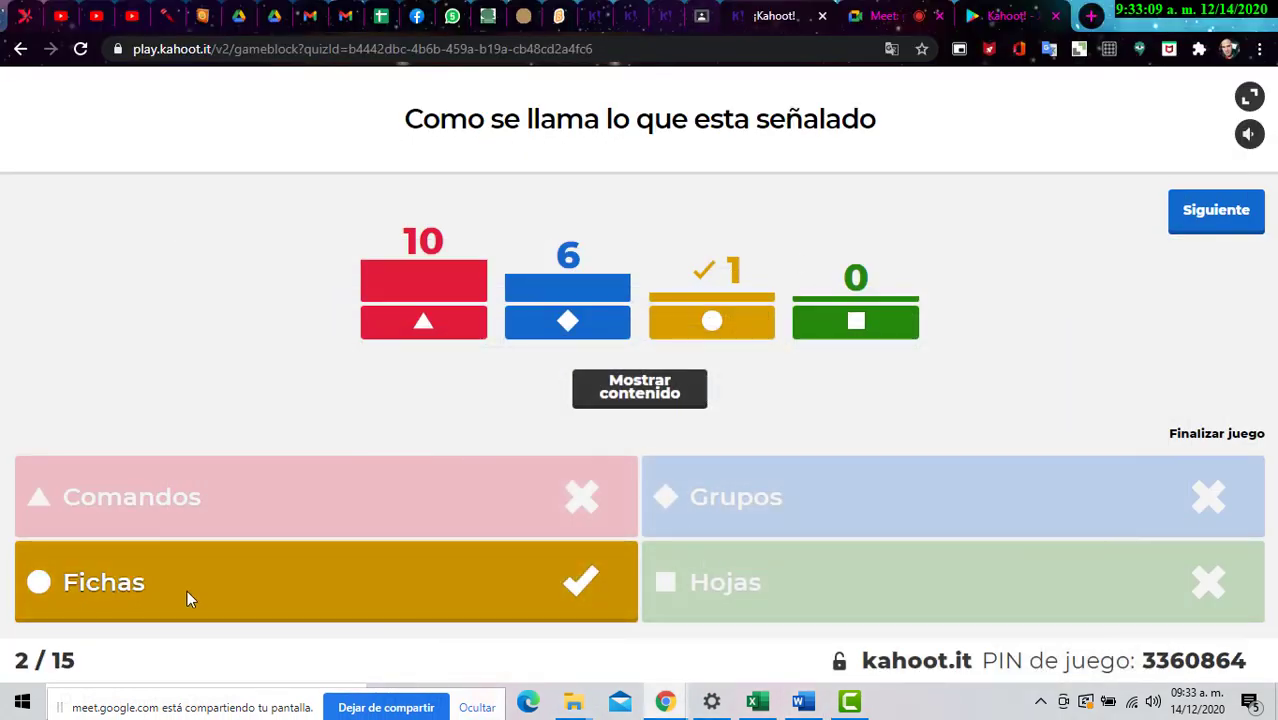
key(alt+Tab)
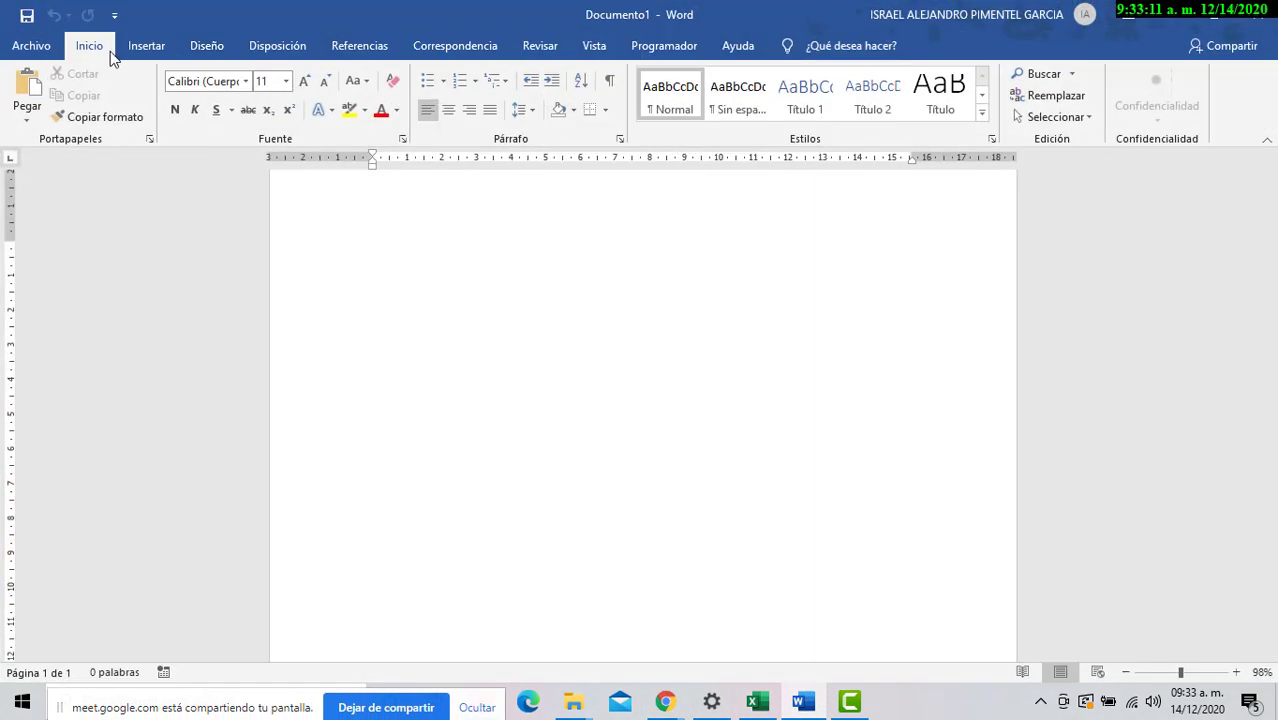
click(140, 46)
click(218, 47)
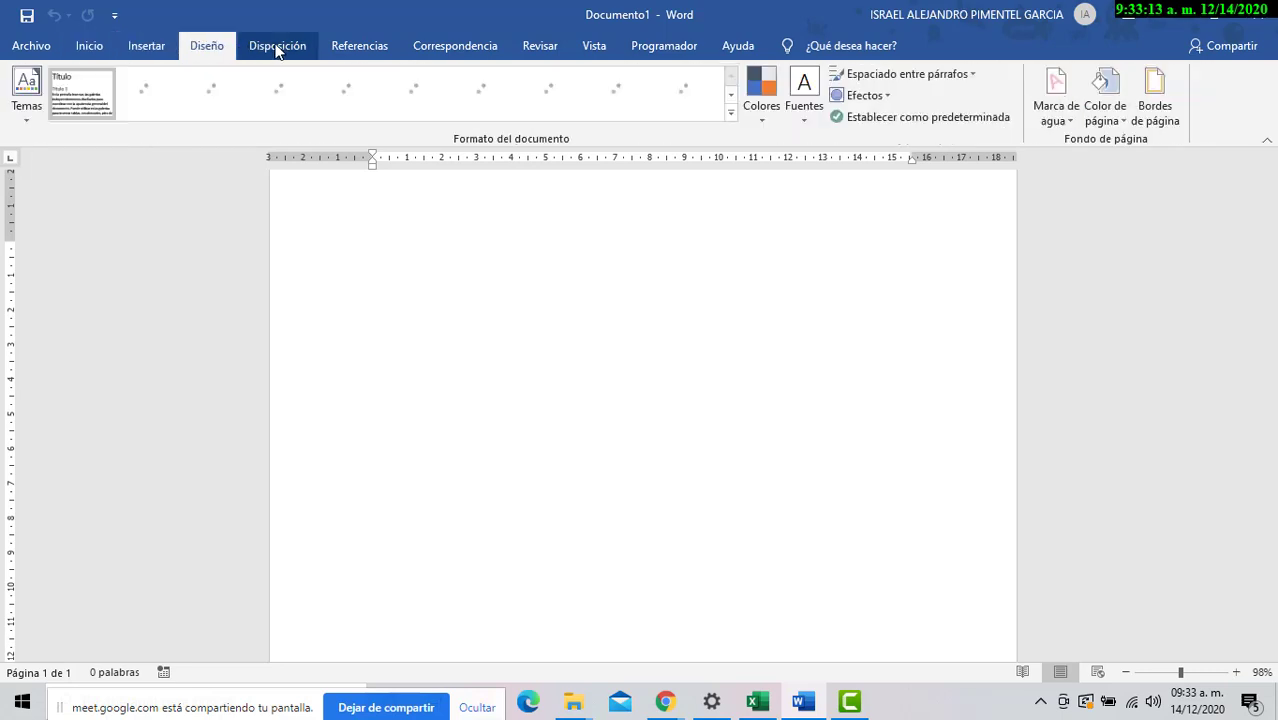
click(277, 48)
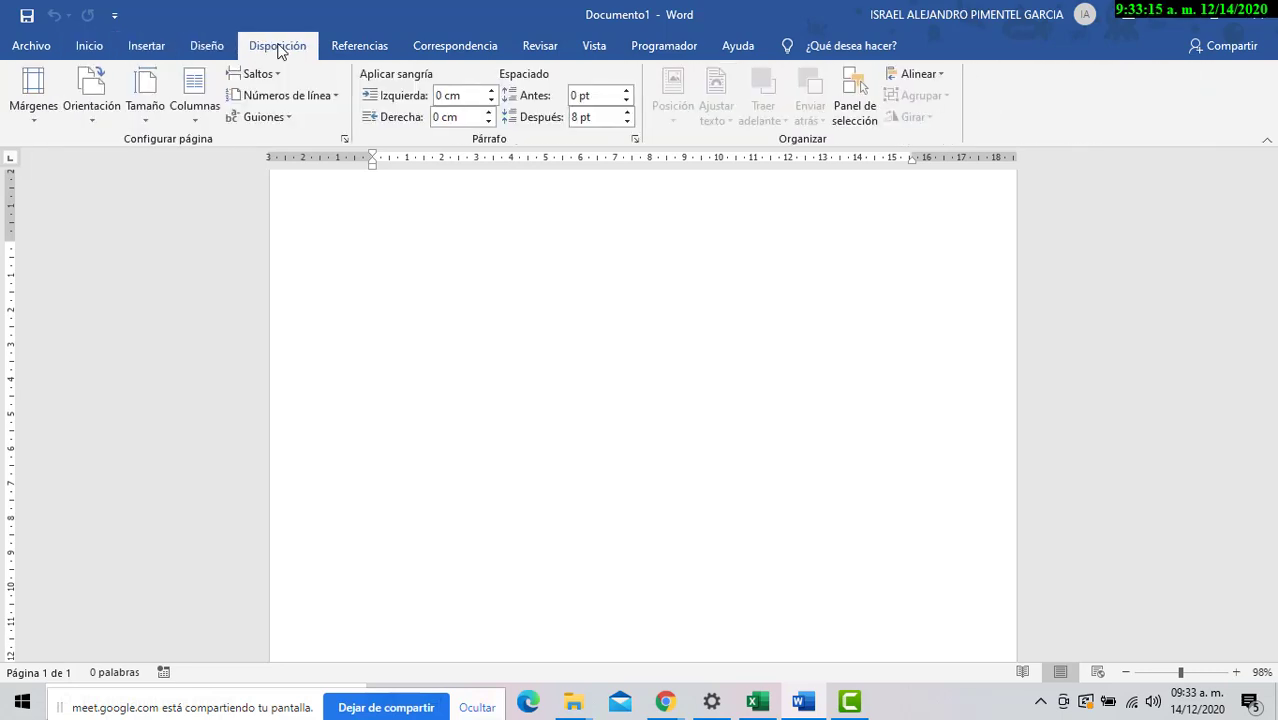
click(383, 45)
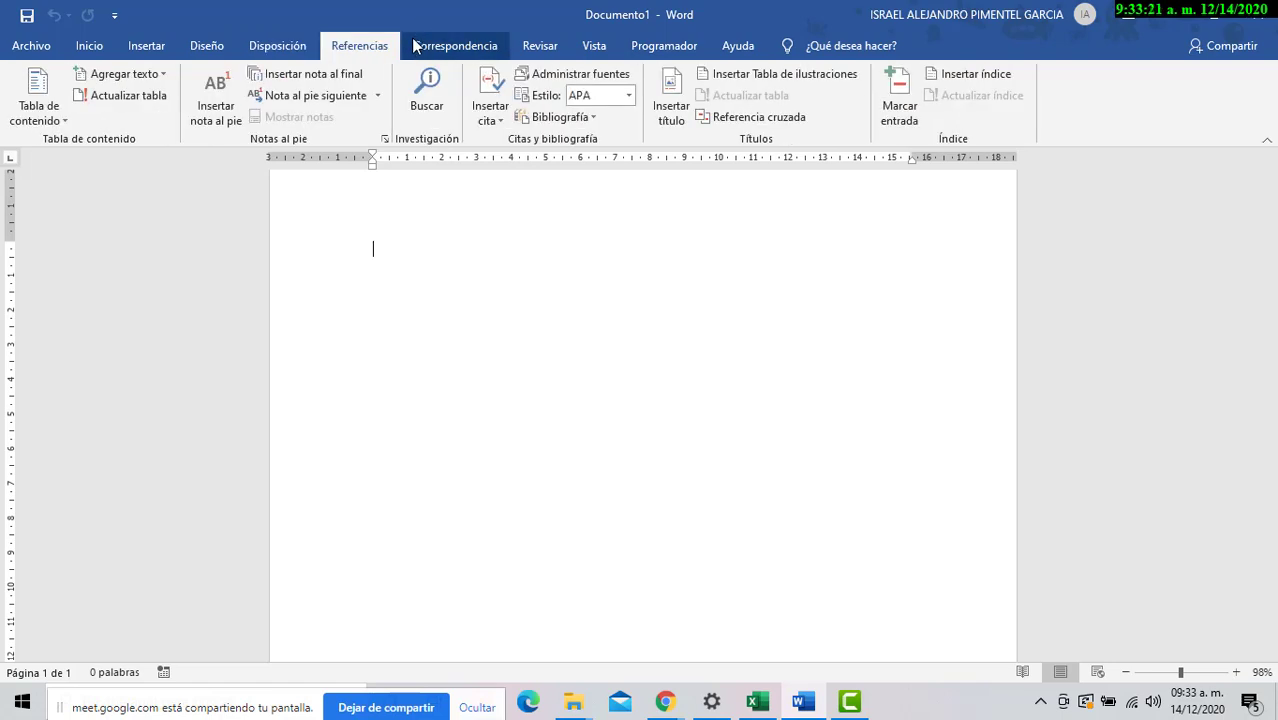
click(471, 45)
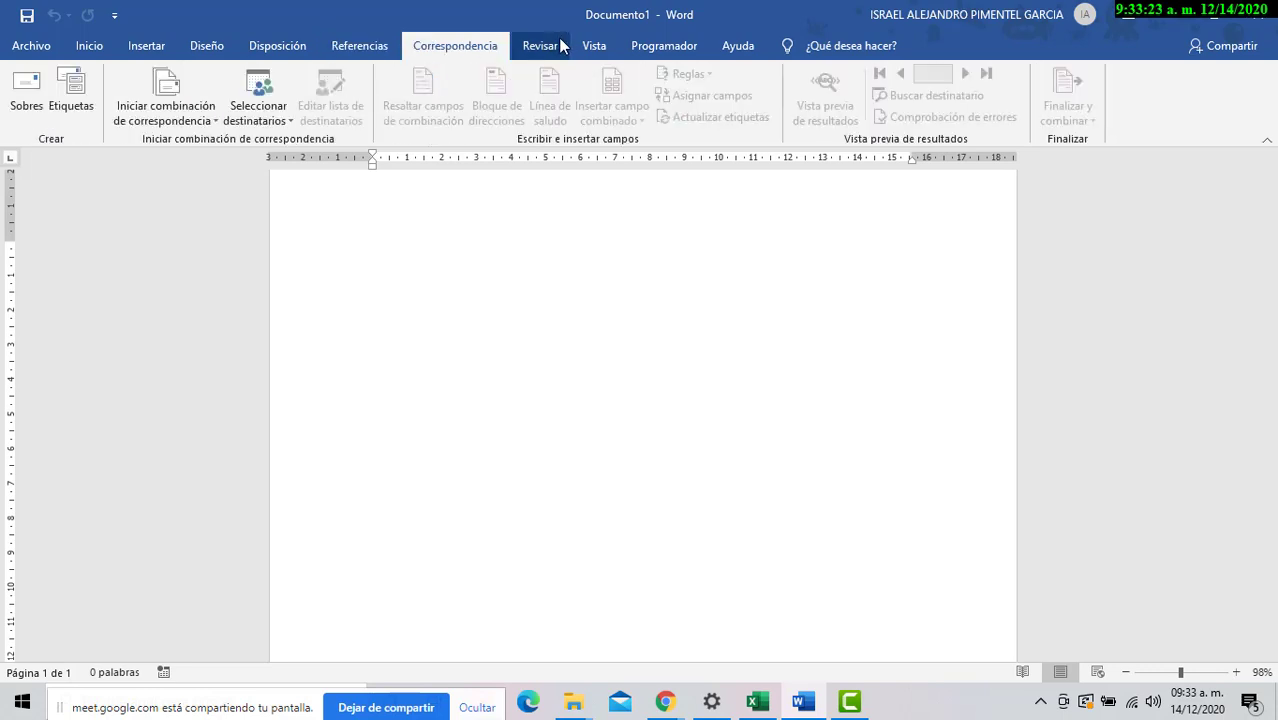
click(538, 45)
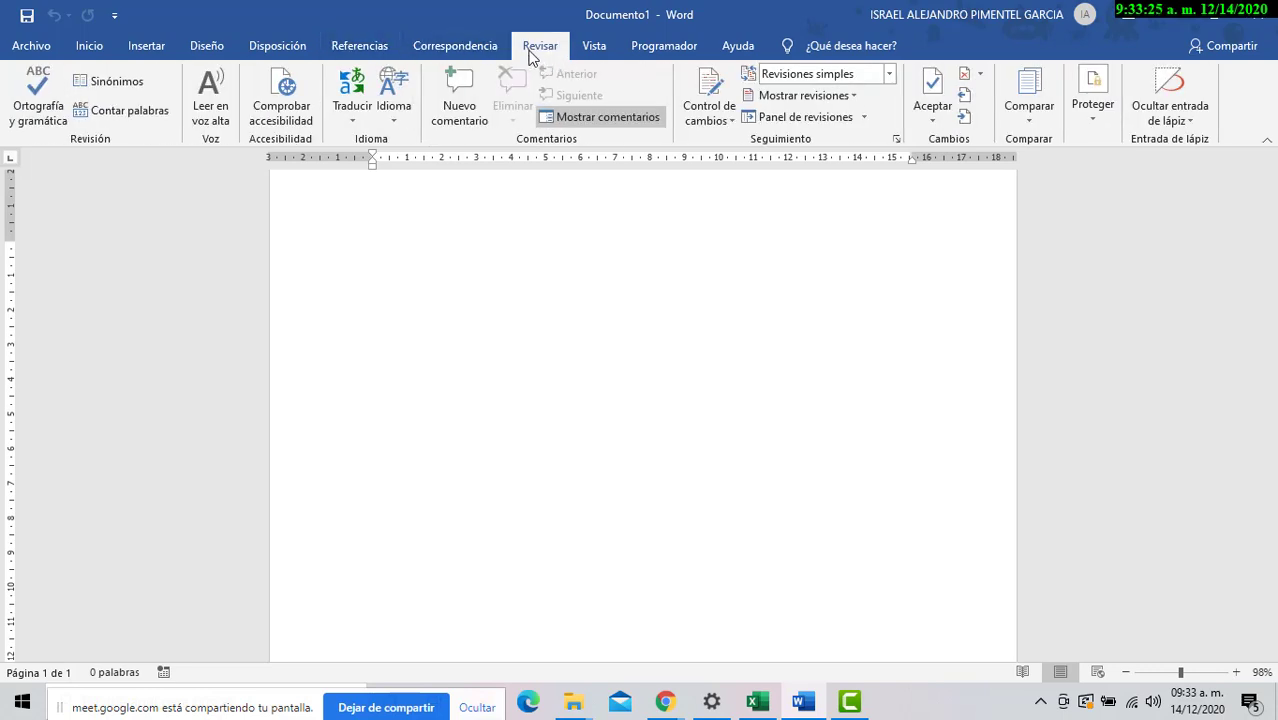
click(541, 116)
Step: Return to the Kahoot results and advance the quiz past the scoreboard to question 3
click(1176, 18)
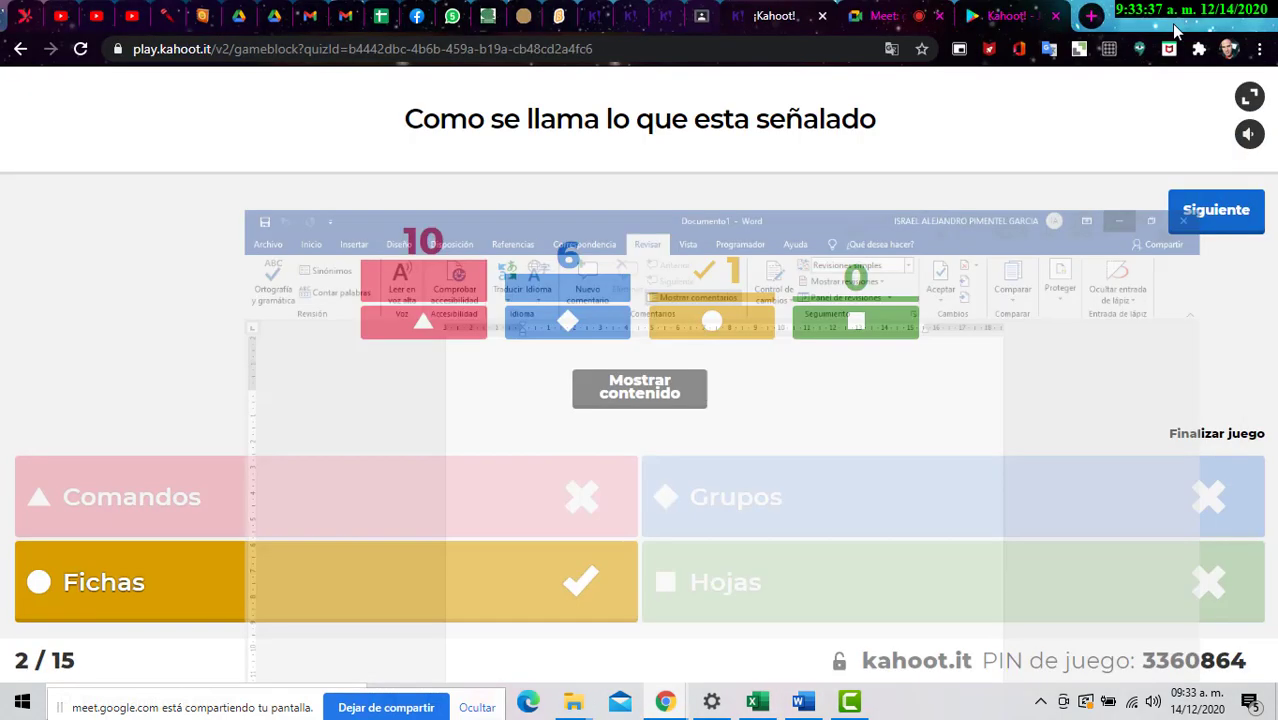
click(1200, 222)
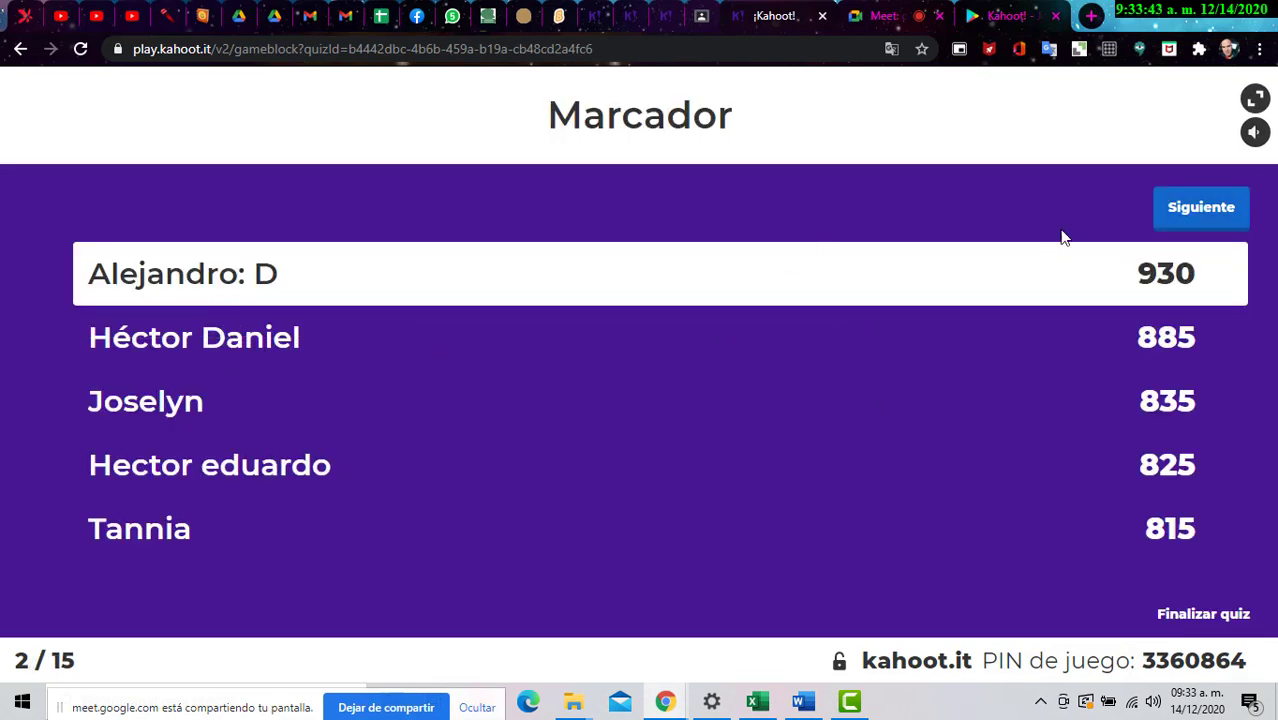
click(1225, 225)
click(1225, 225)
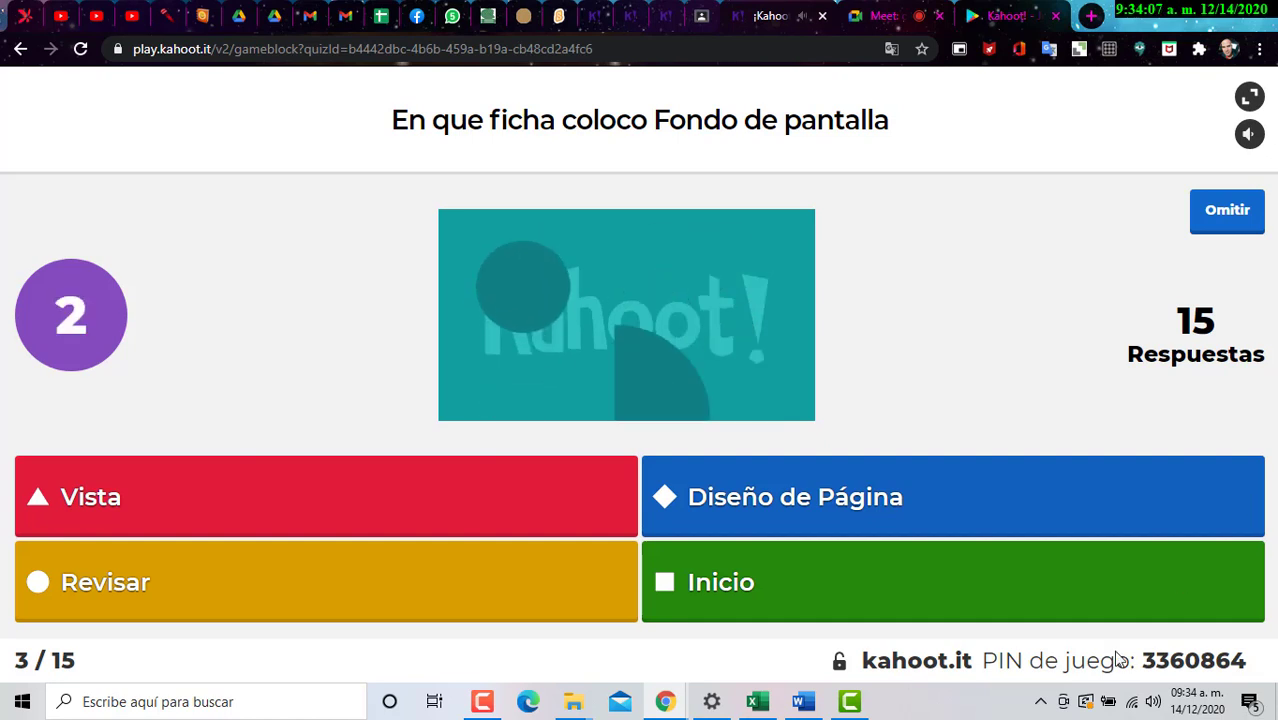
click(482, 701)
click(1236, 545)
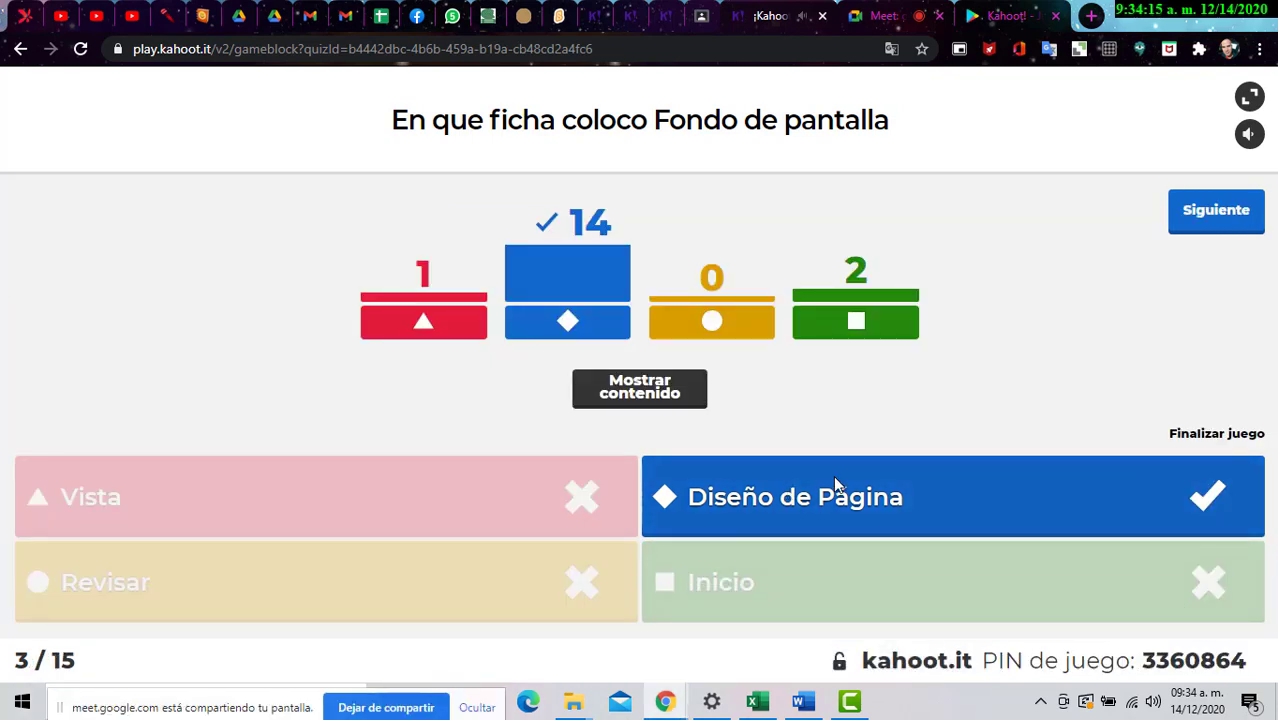
Step: Show the Kahoot app's Google Play screenshots, enlarging the game PIN and quiz answer examples, and return to the question 3 results
click(1000, 16)
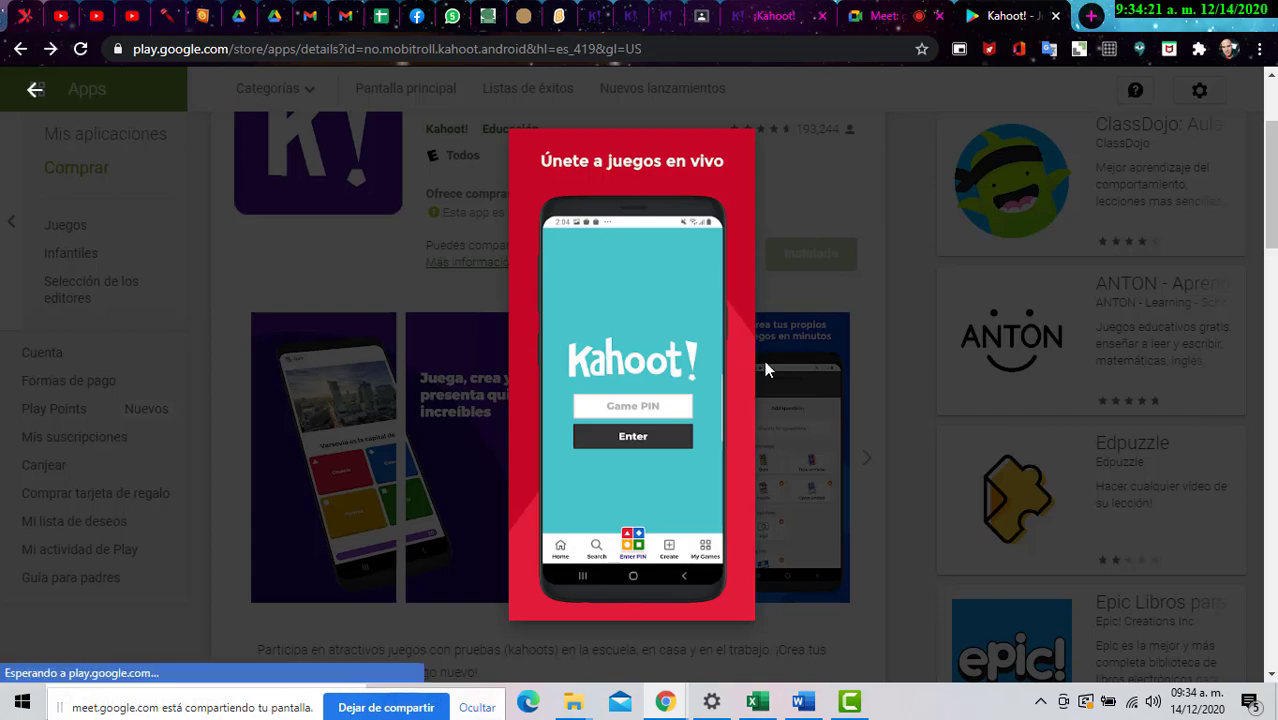
click(764, 360)
click(868, 460)
click(868, 460)
click(868, 460)
click(868, 460)
click(868, 460)
click(868, 460)
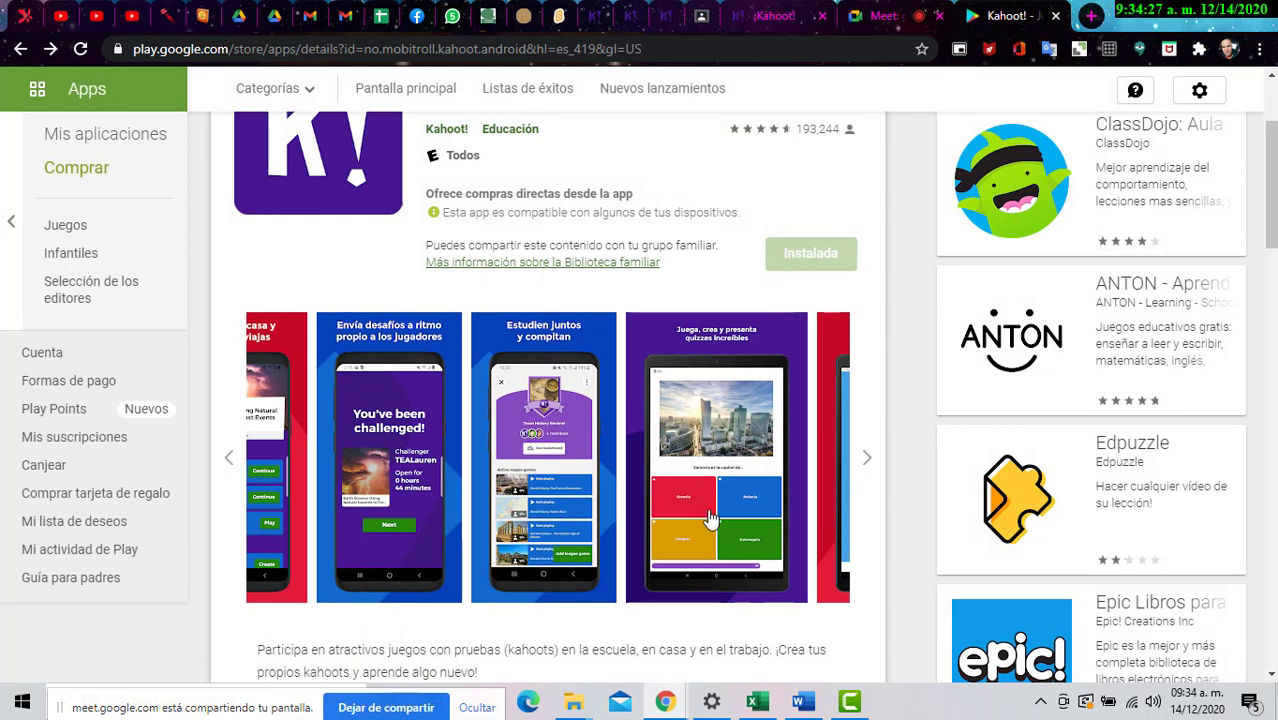
click(689, 510)
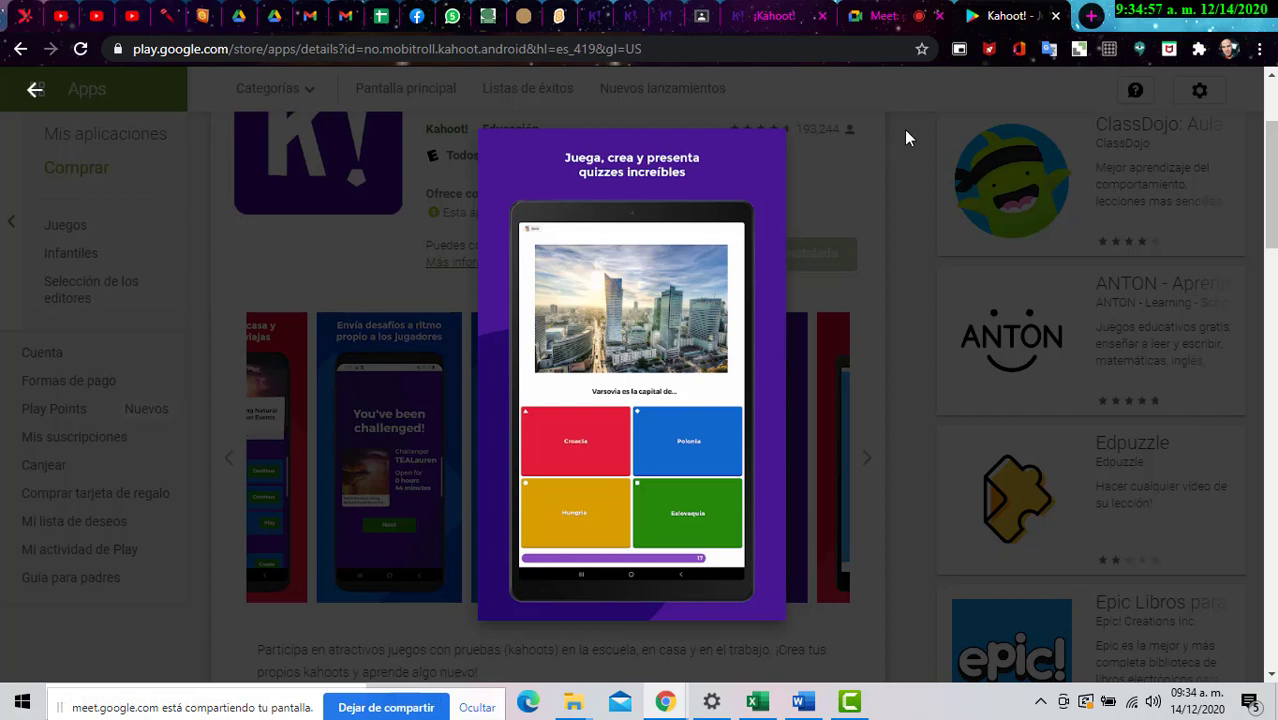
click(703, 16)
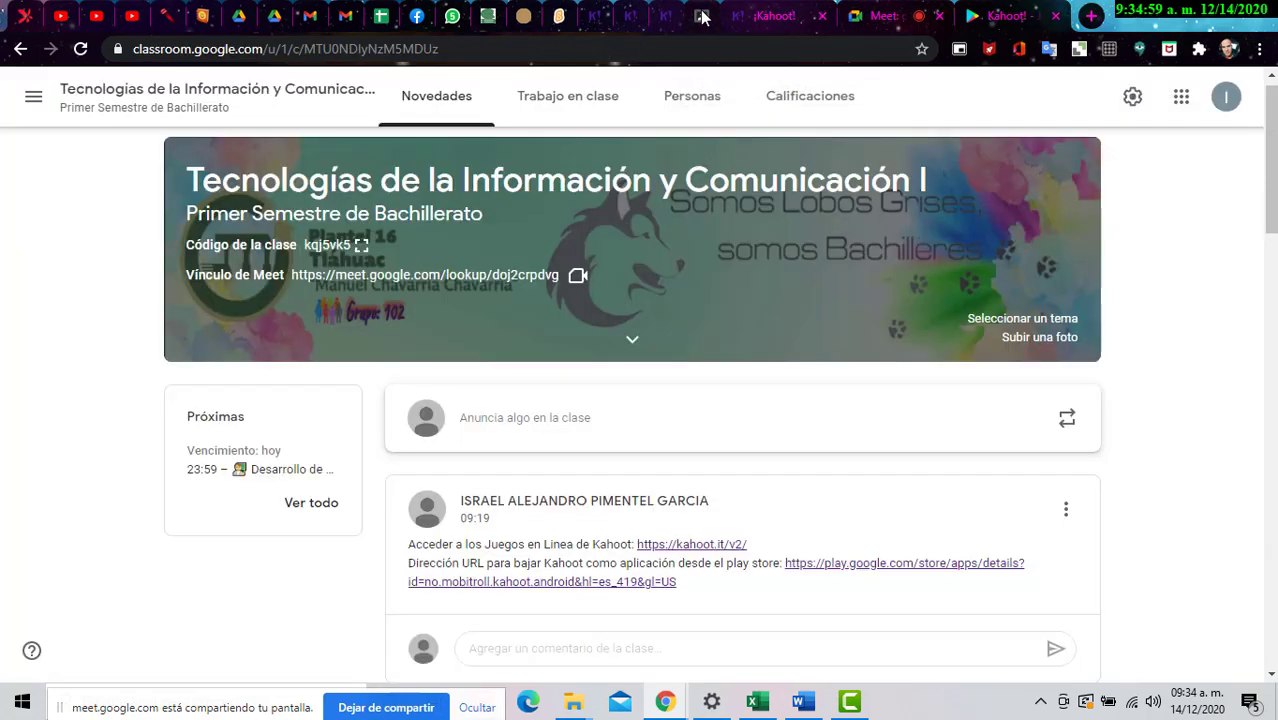
click(778, 16)
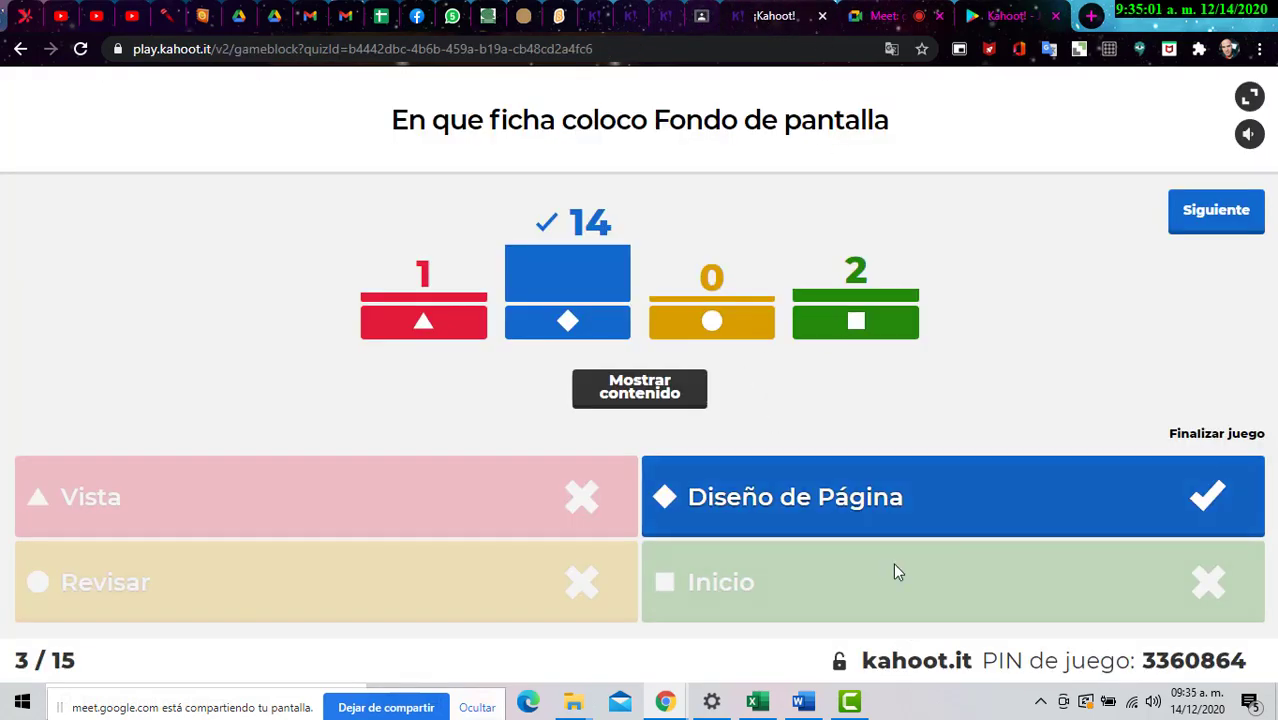
Step: Show Word's page background options under Diseño: page colour, watermark and page borders, without applying any
click(803, 701)
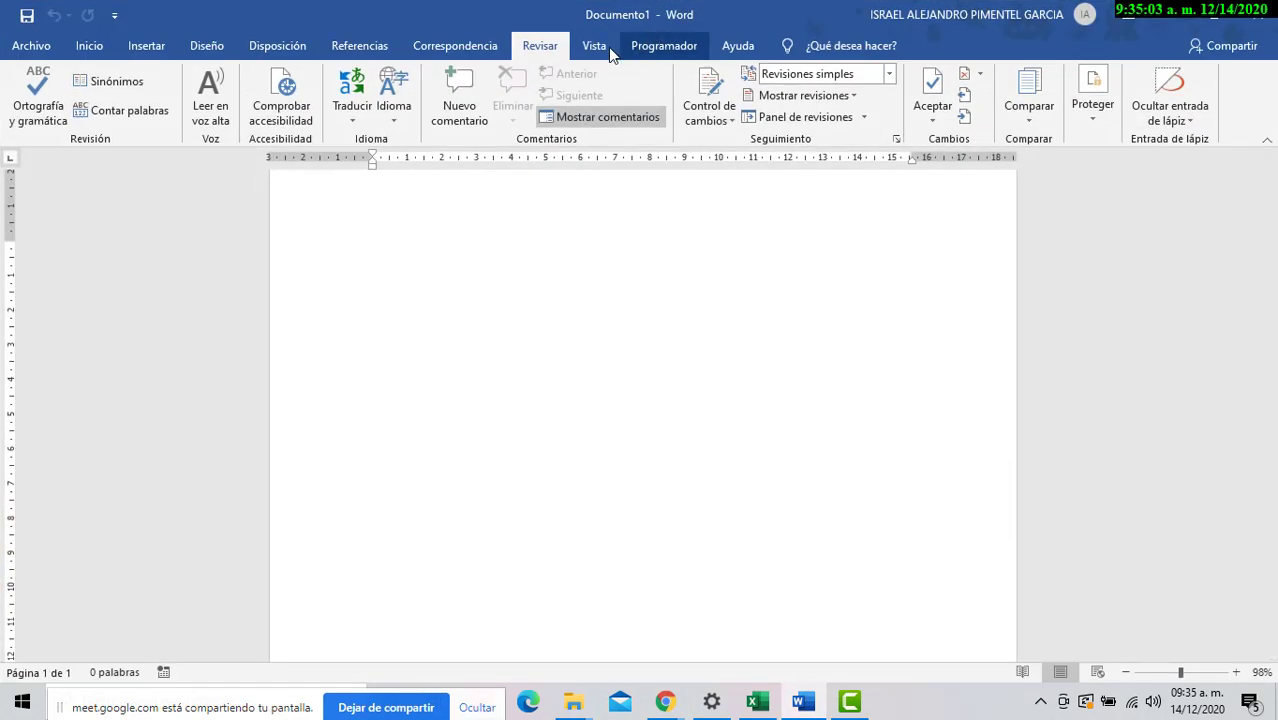
click(200, 46)
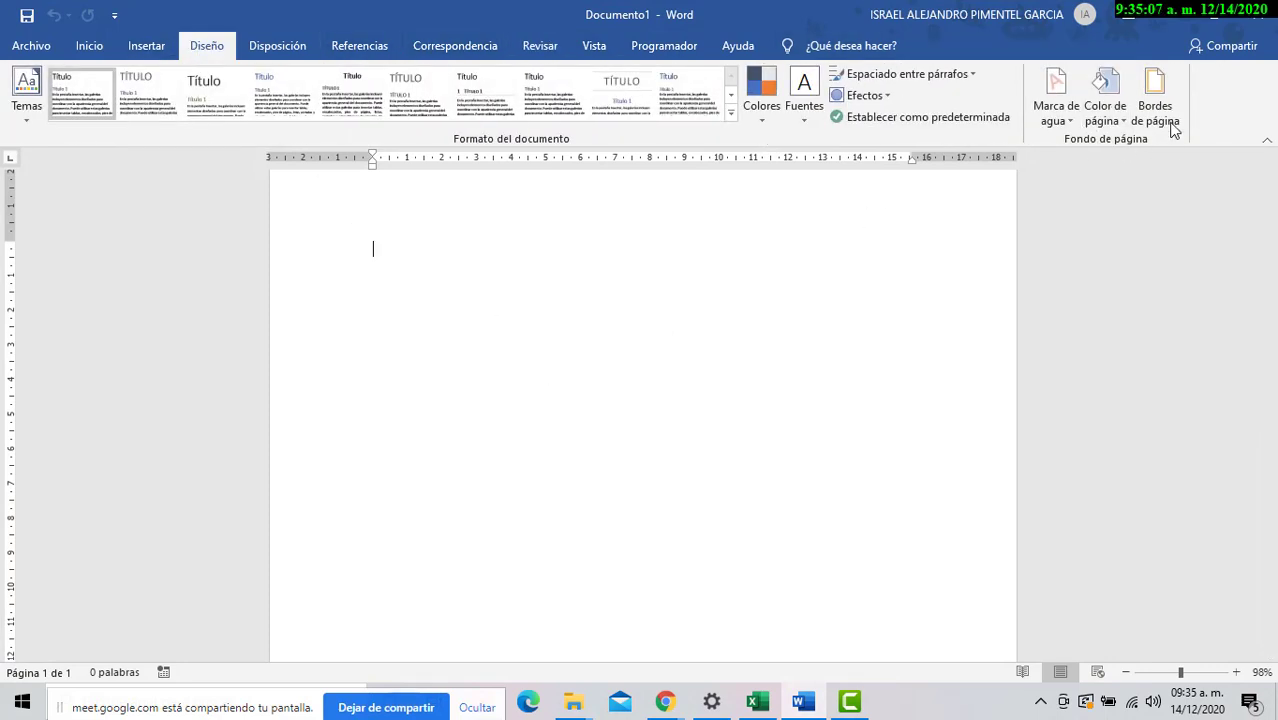
click(1105, 119)
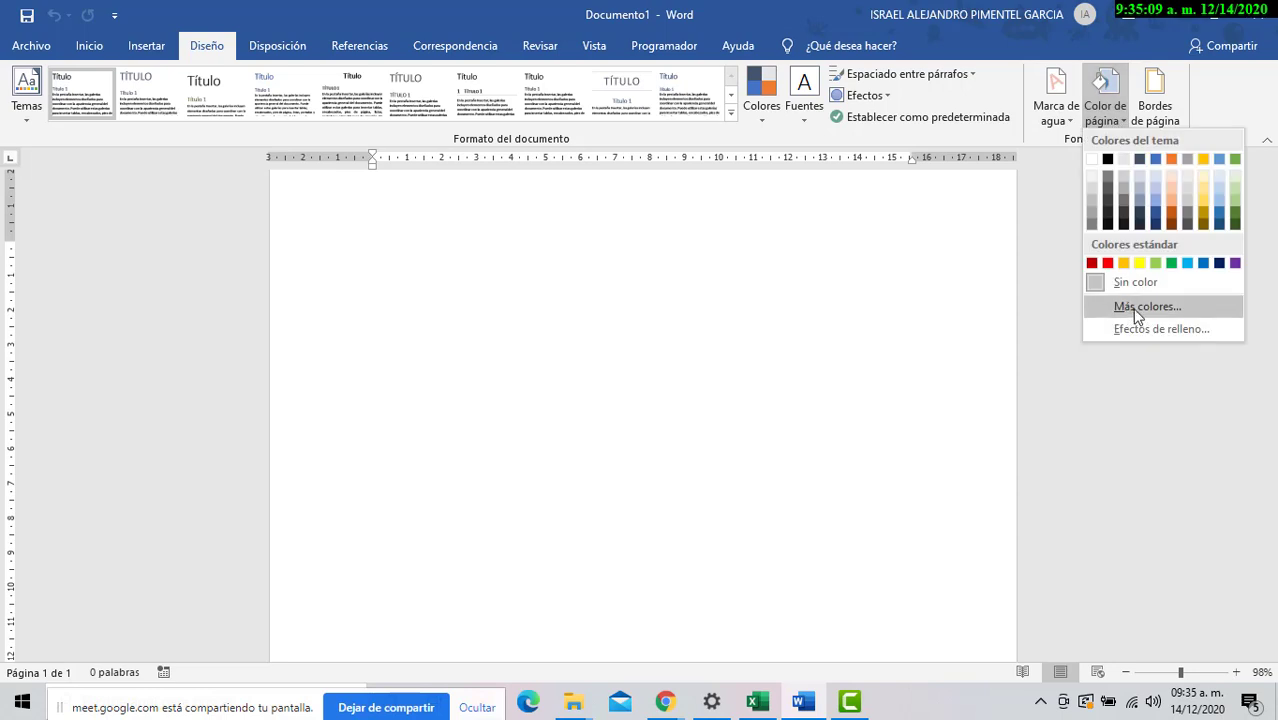
click(1074, 116)
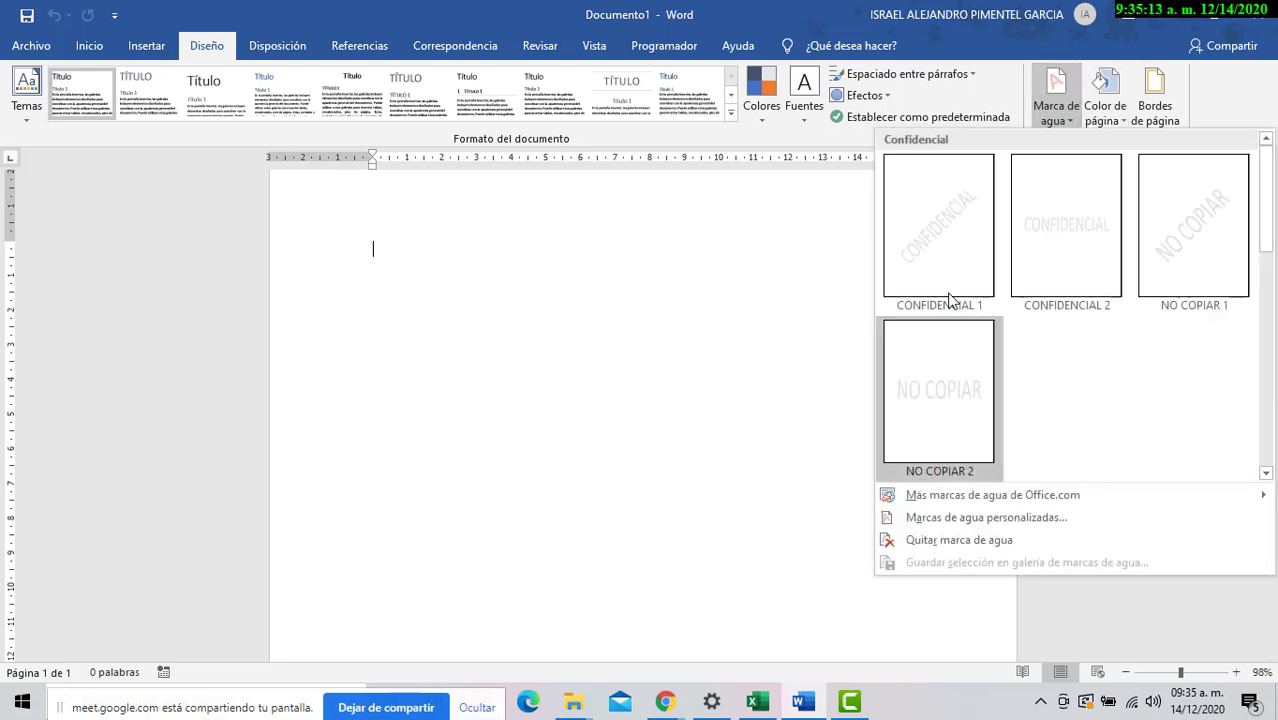
click(1122, 118)
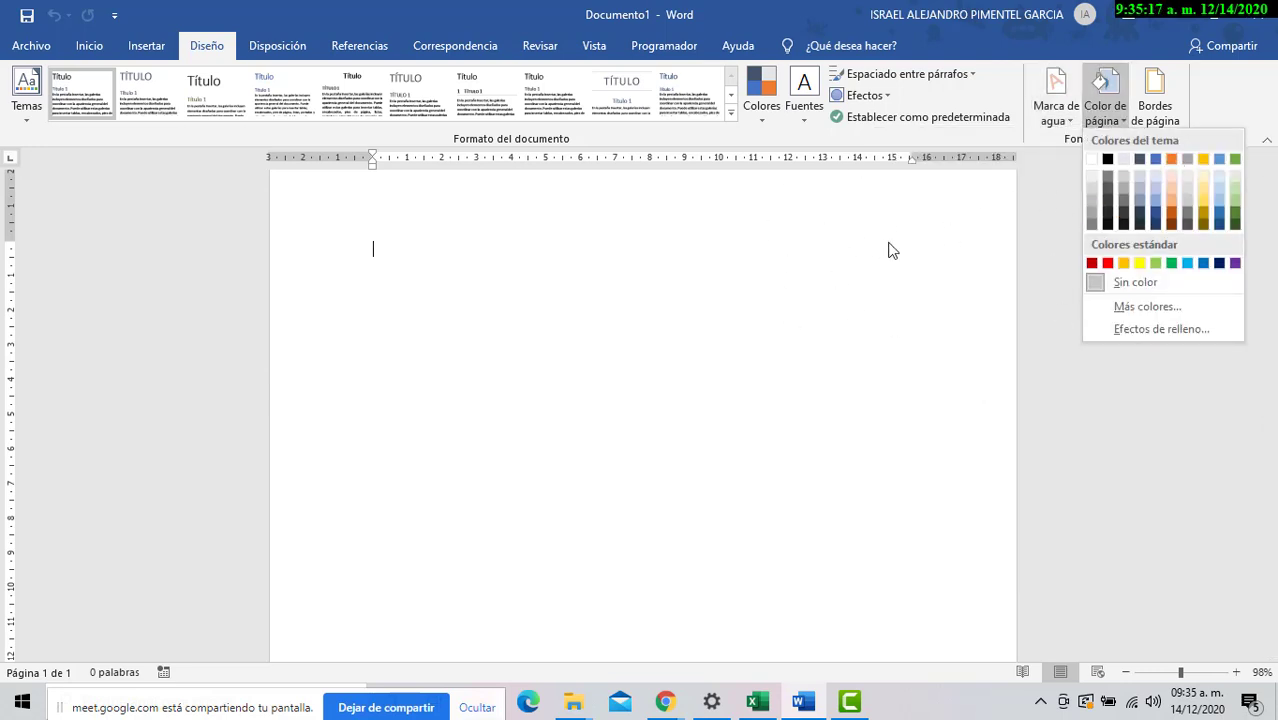
click(1168, 121)
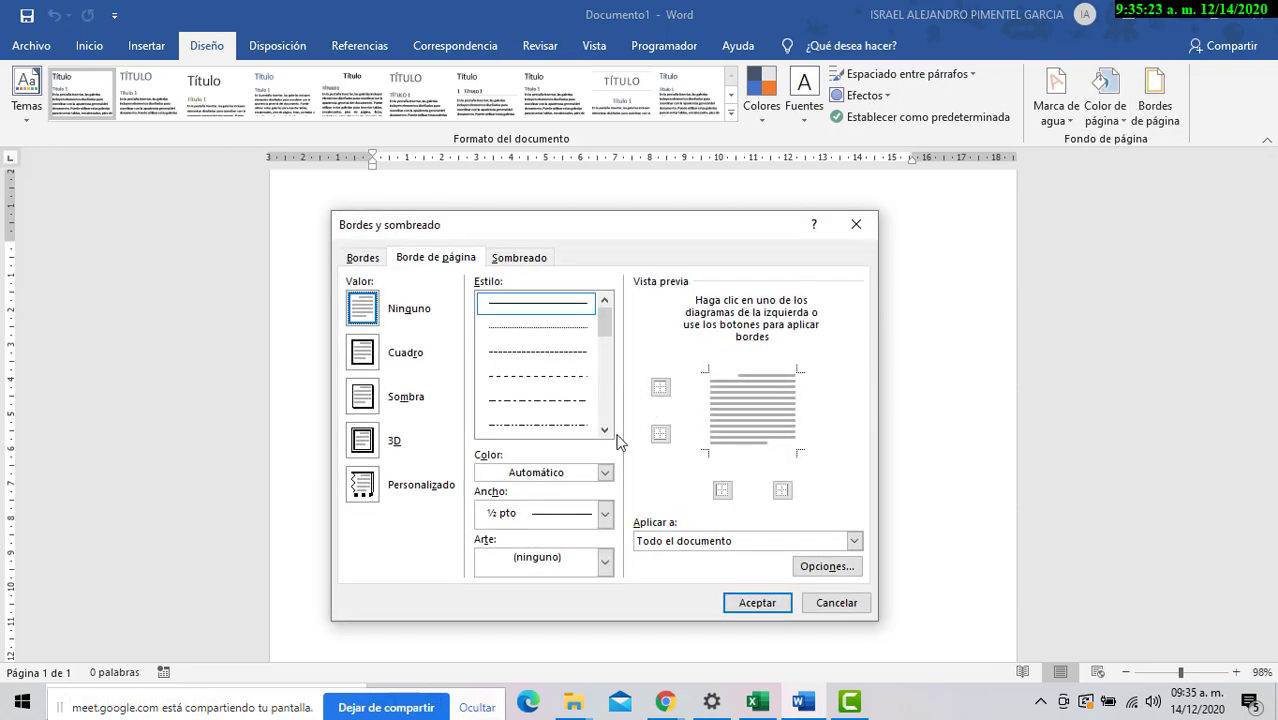
click(855, 227)
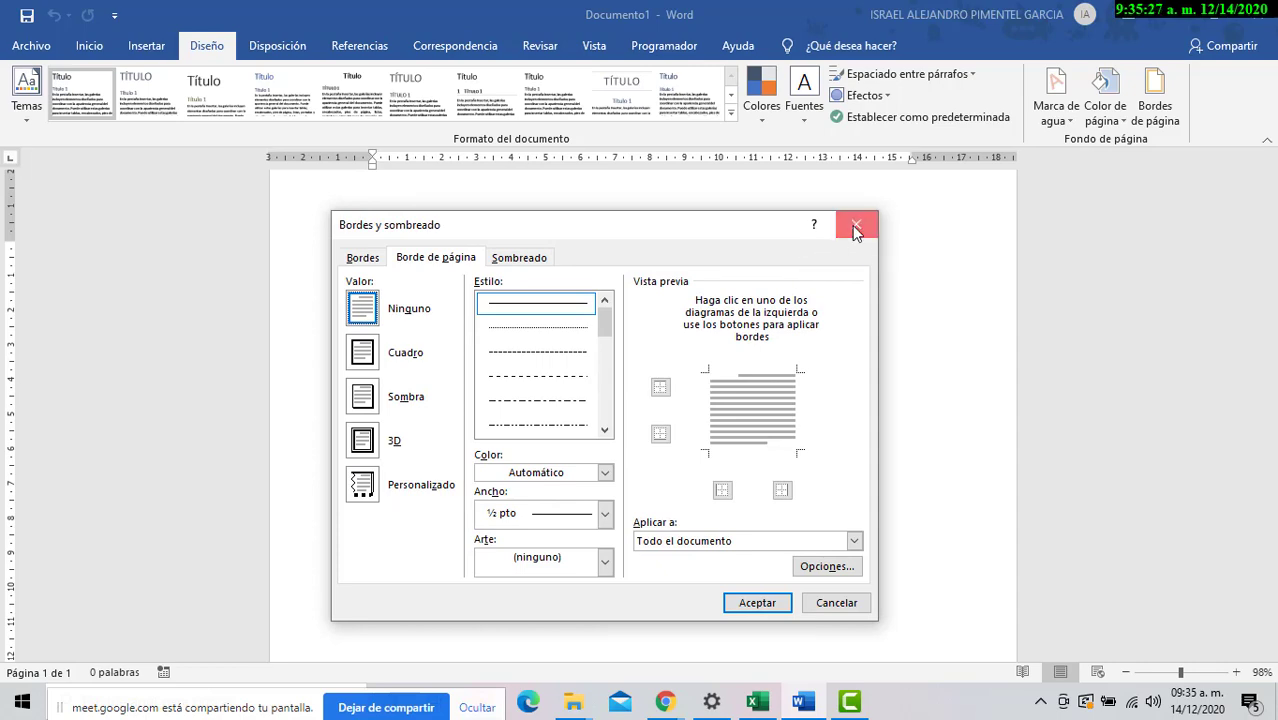
Step: Return to the Kahoot results and advance the quiz past the scoreboard to question 4
click(1178, 9)
click(1195, 207)
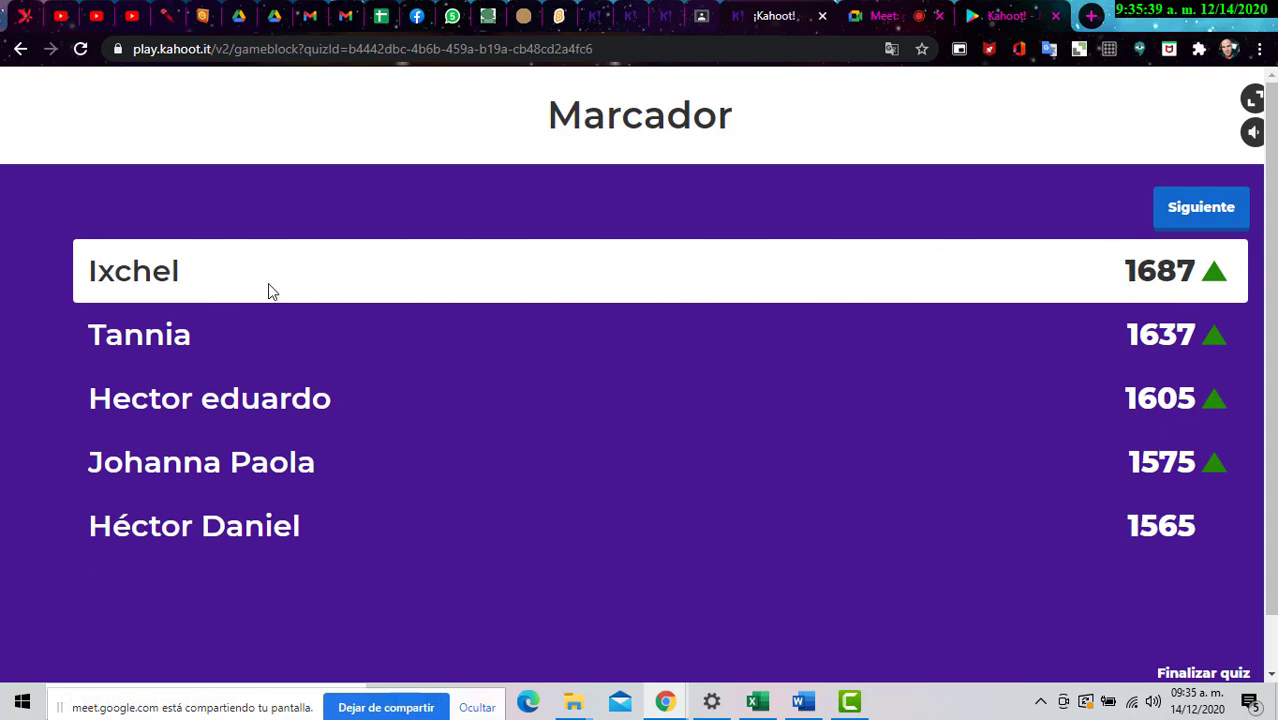
click(1190, 207)
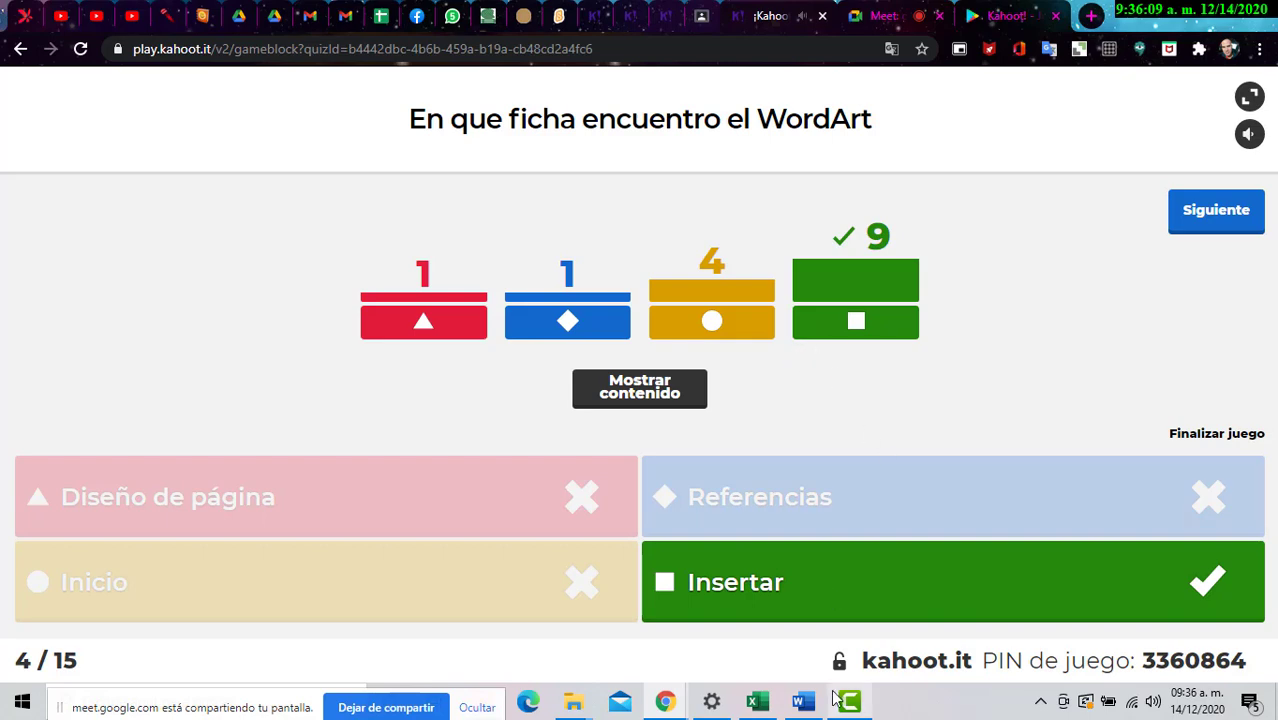
Step: Show the WordArt gallery under Insertar in Word without inserting any style
click(803, 701)
click(130, 50)
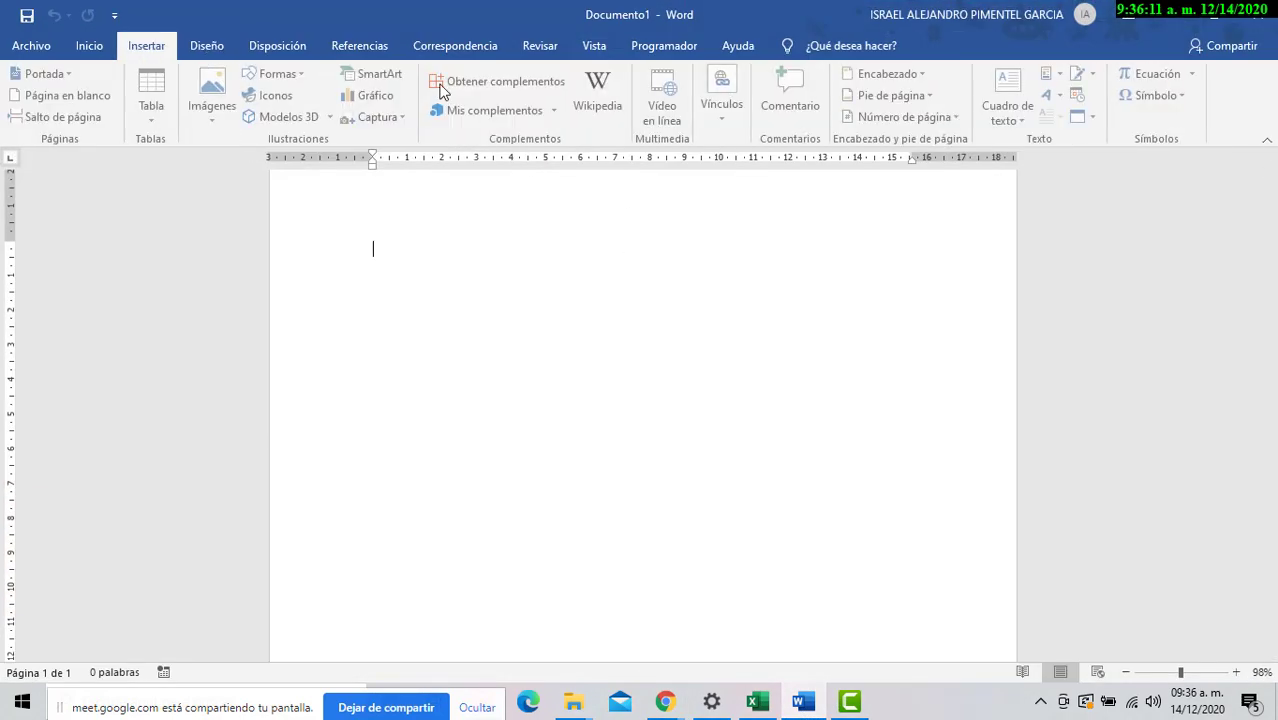
click(1065, 100)
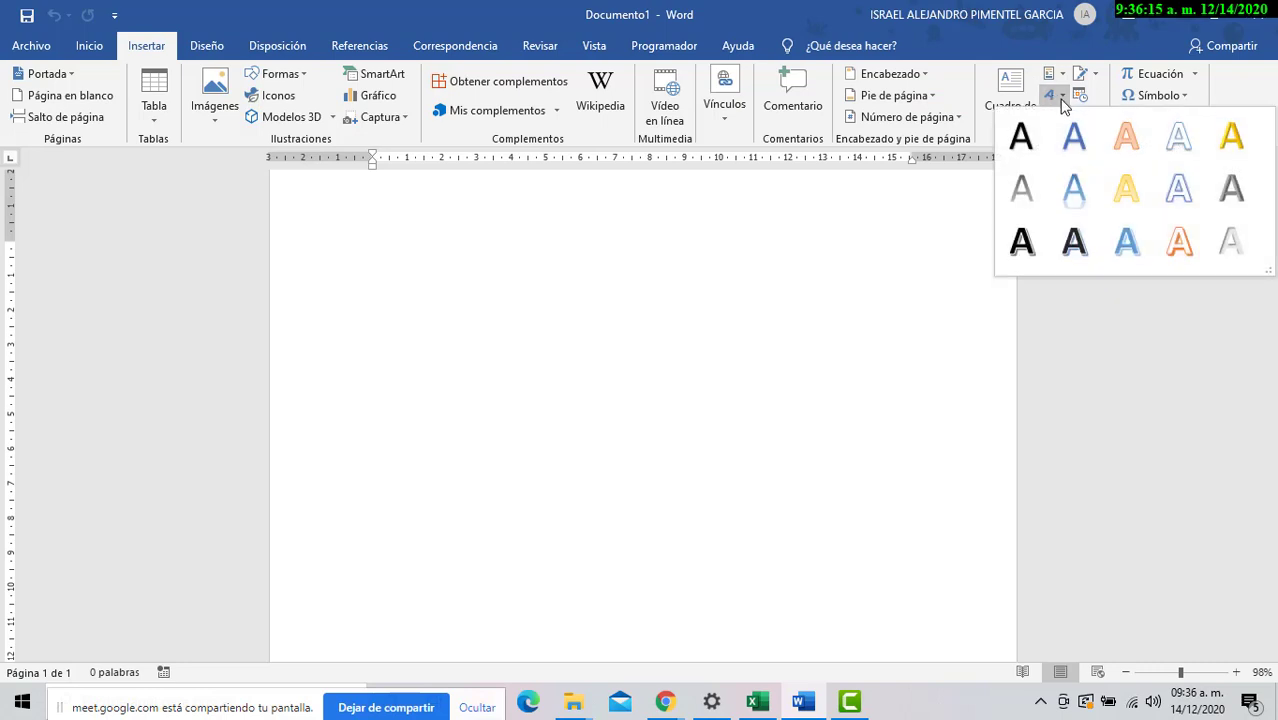
click(1060, 102)
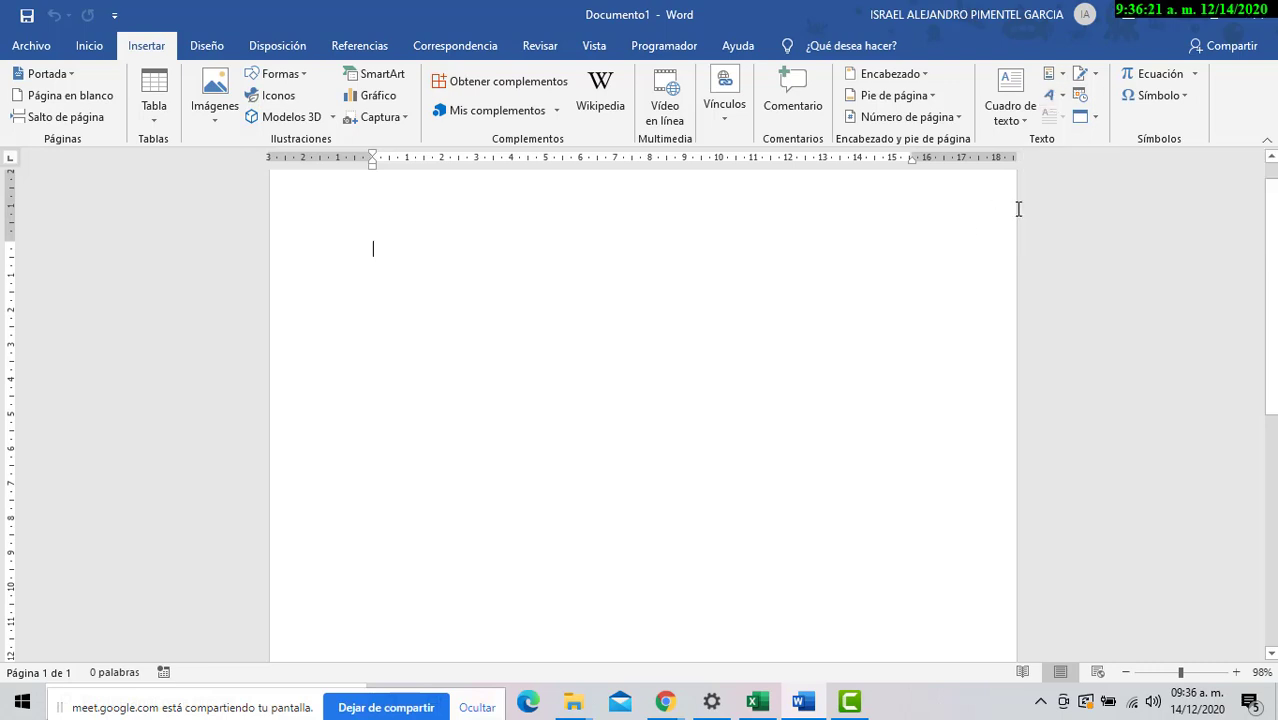
Step: Return to the Kahoot results and advance the quiz past the scoreboard to question 5
click(1177, 20)
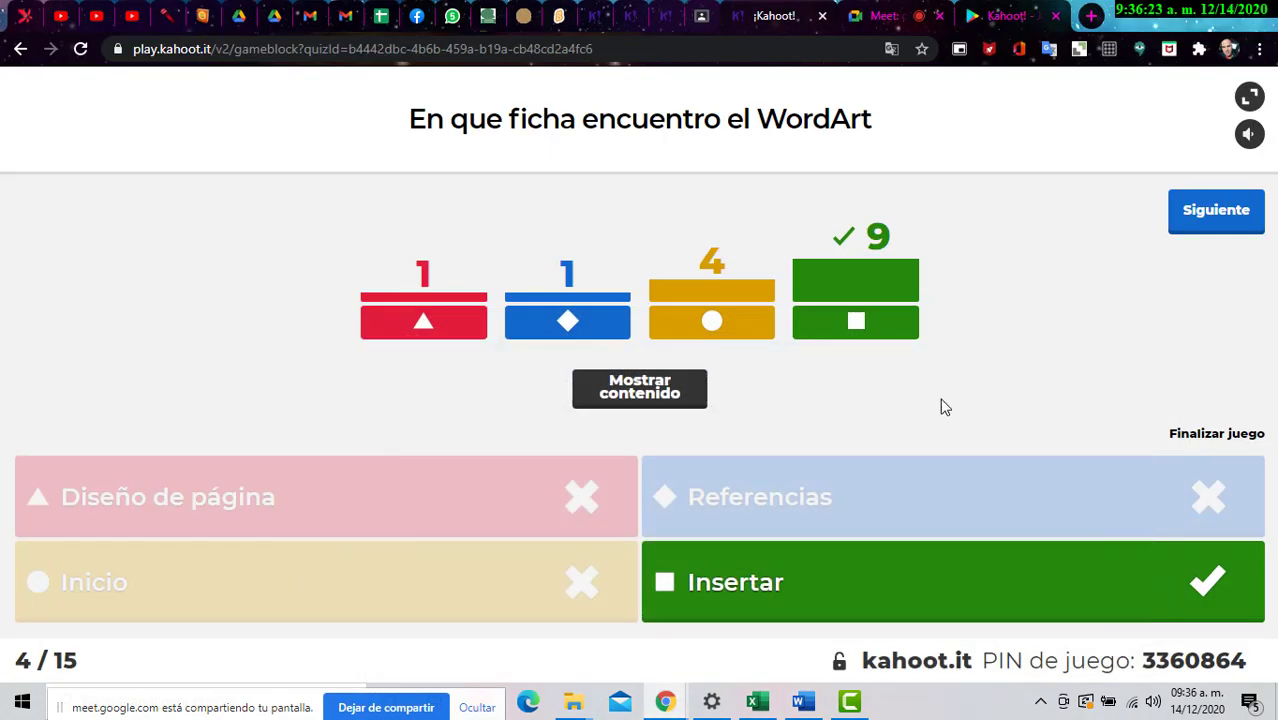
click(1216, 212)
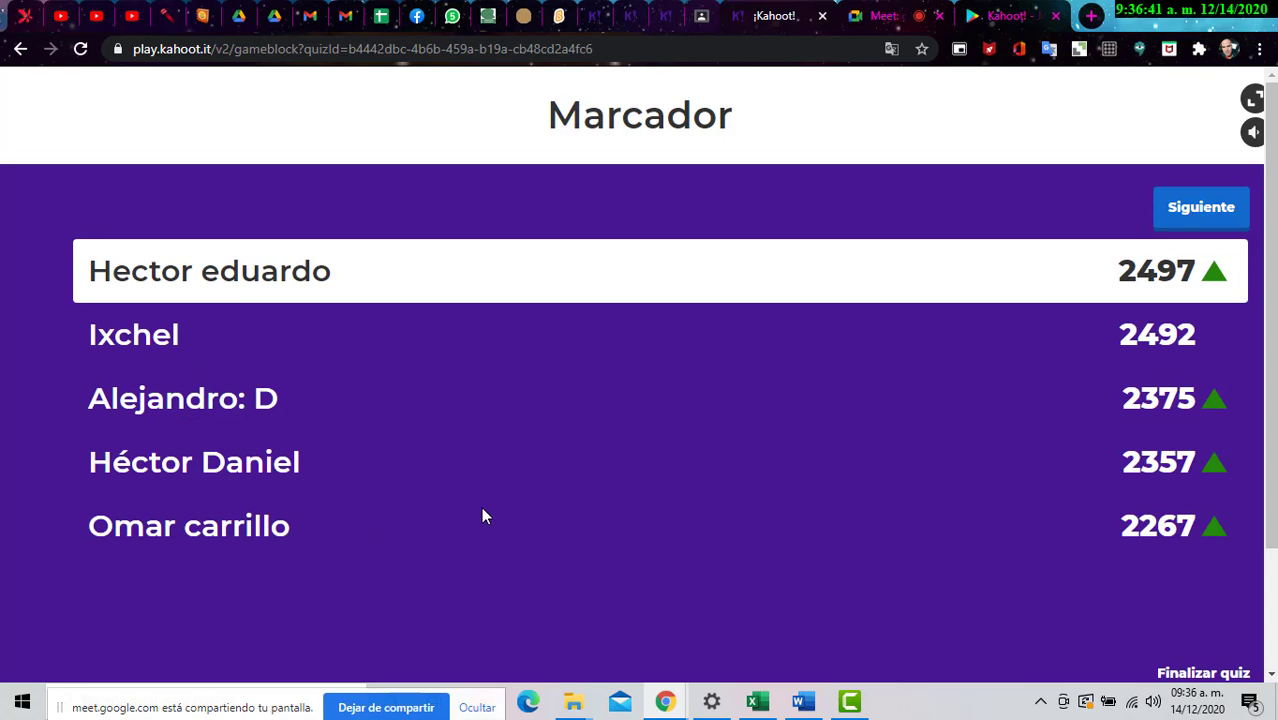
click(1212, 232)
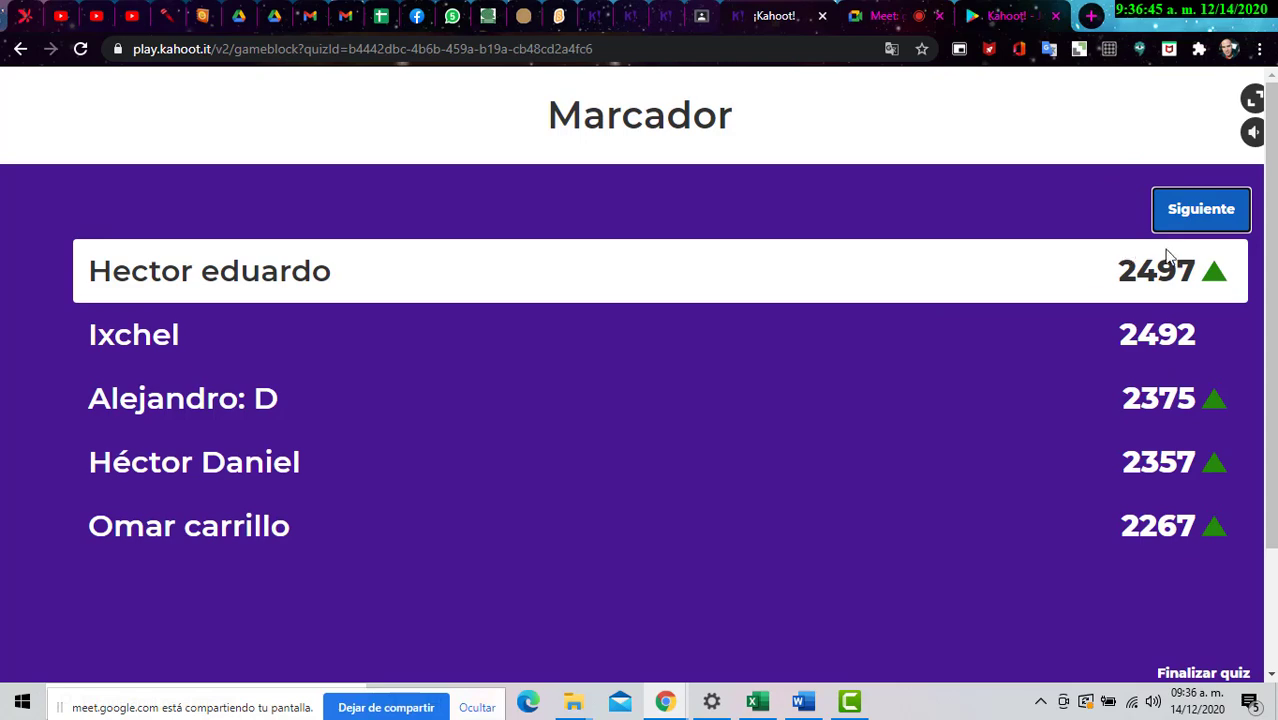
click(1199, 218)
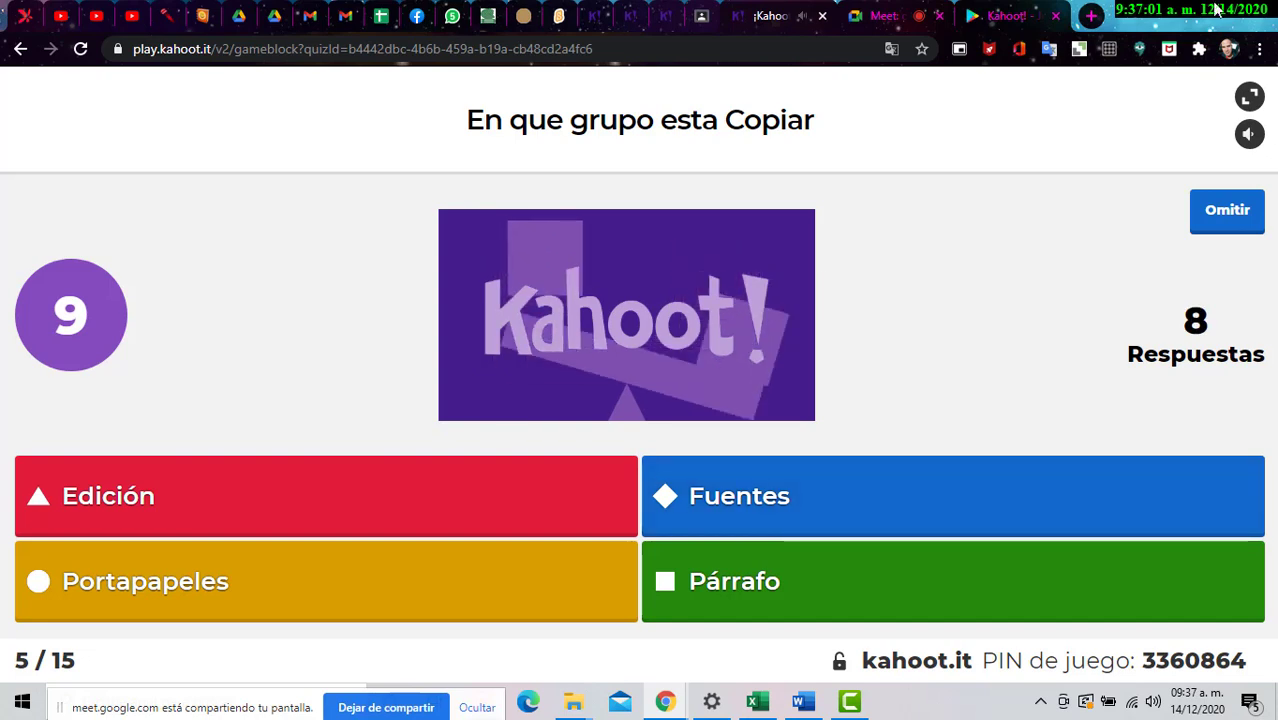
click(1197, 143)
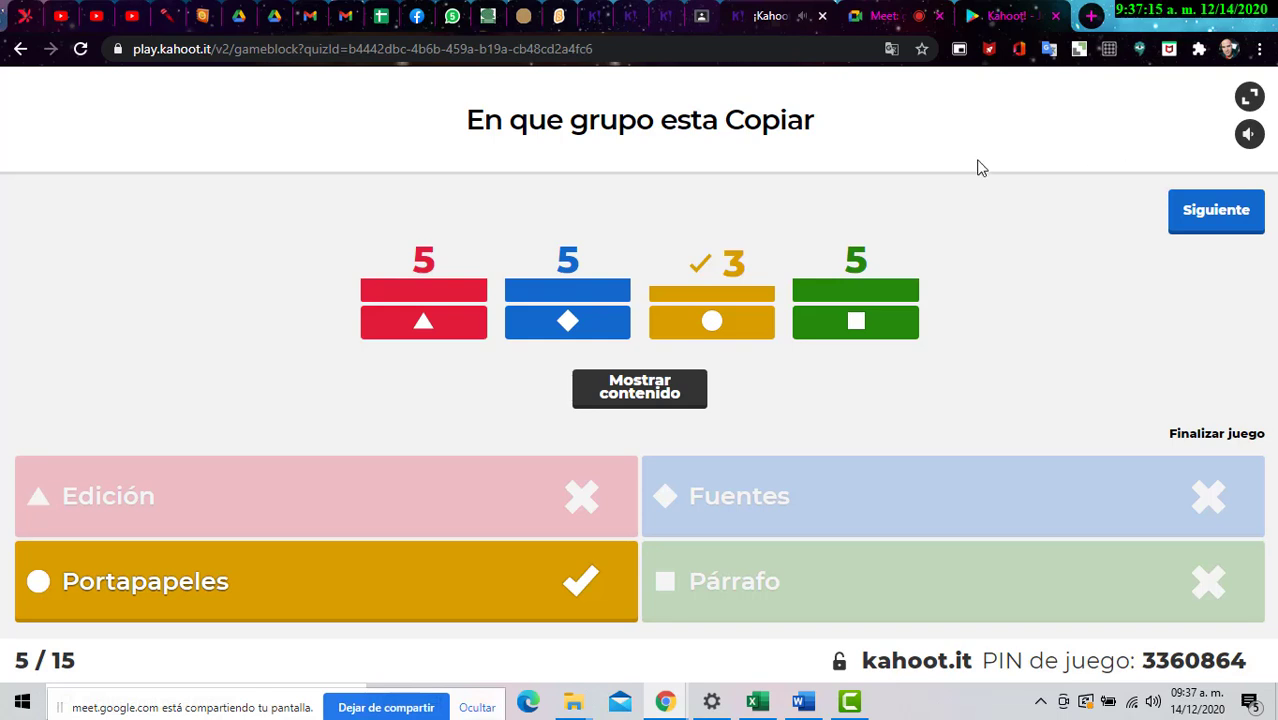
Step: Show the Copiar command in the Portapapeles group of Word's Inicio ribbon
click(803, 701)
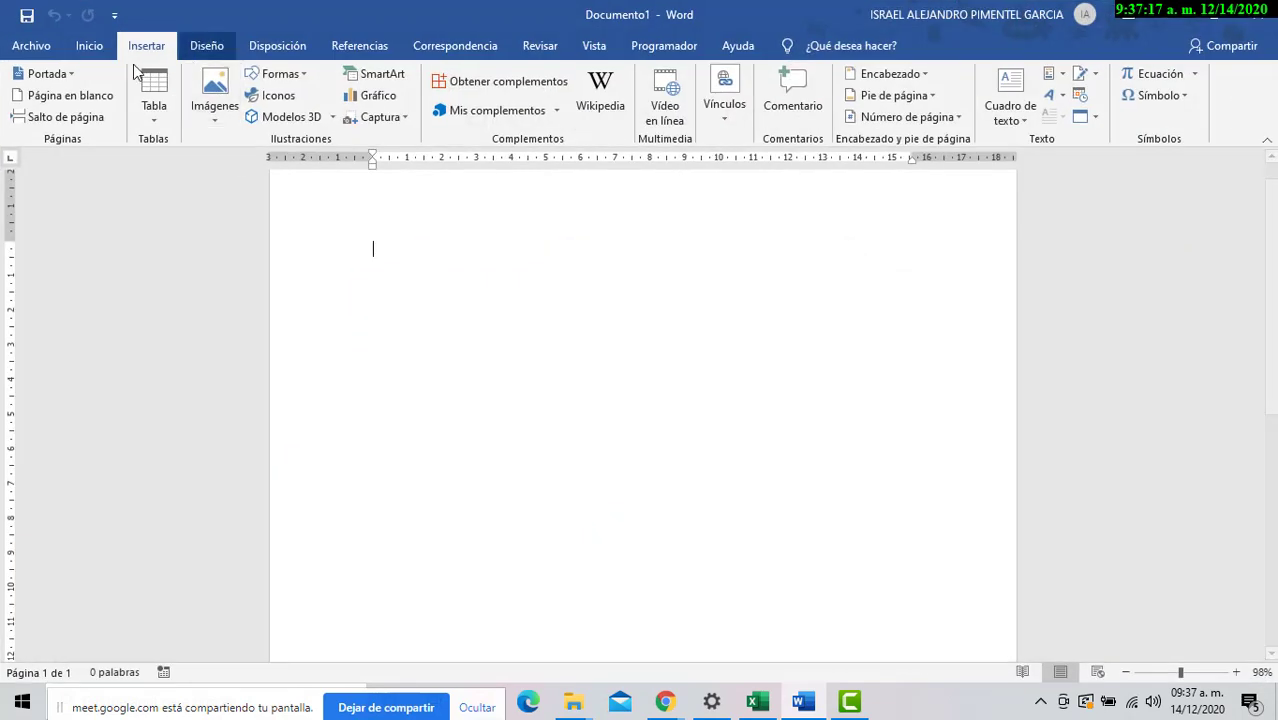
click(93, 50)
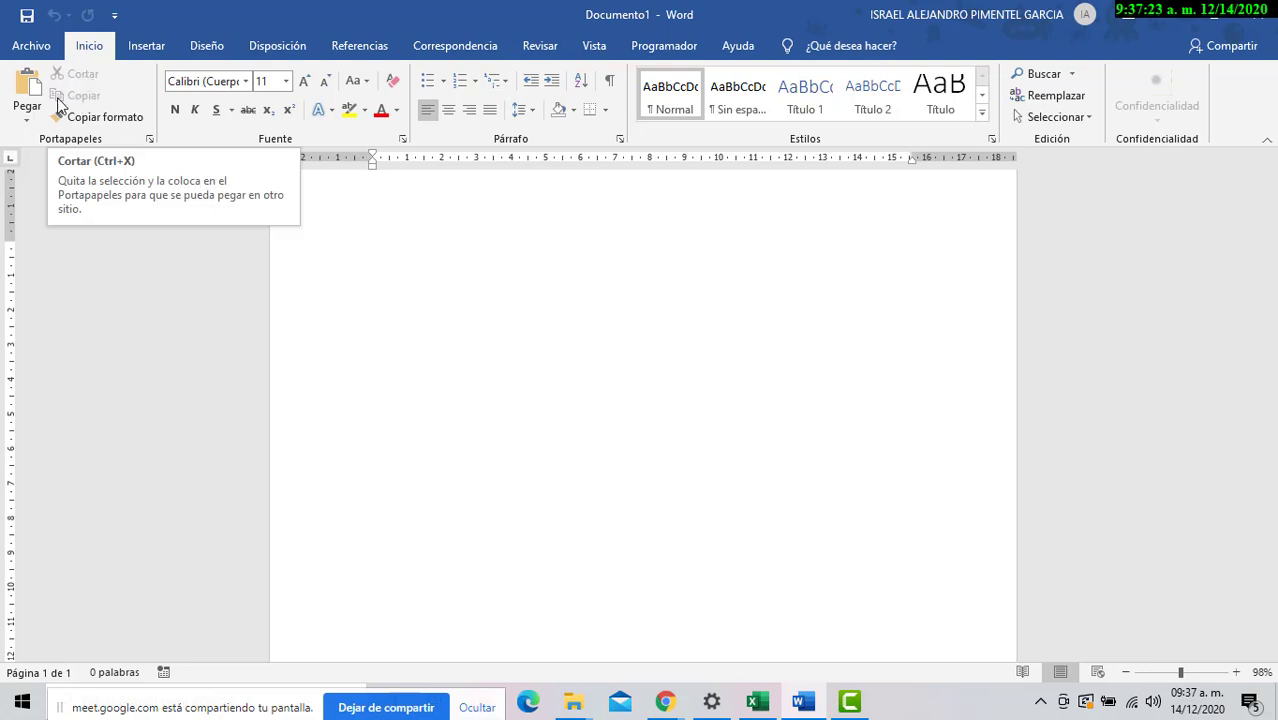
Step: Show the paste options of the Pegar command in Word's Portapapeles group without pasting anything
click(27, 115)
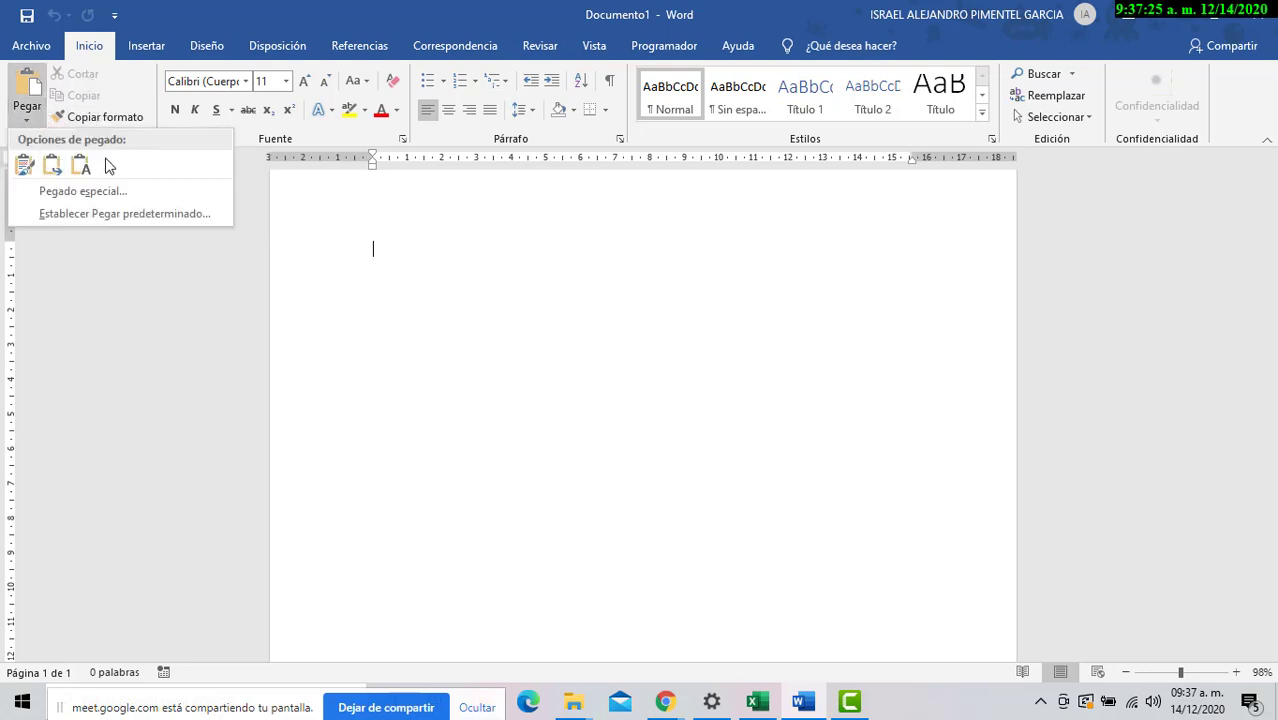
click(184, 321)
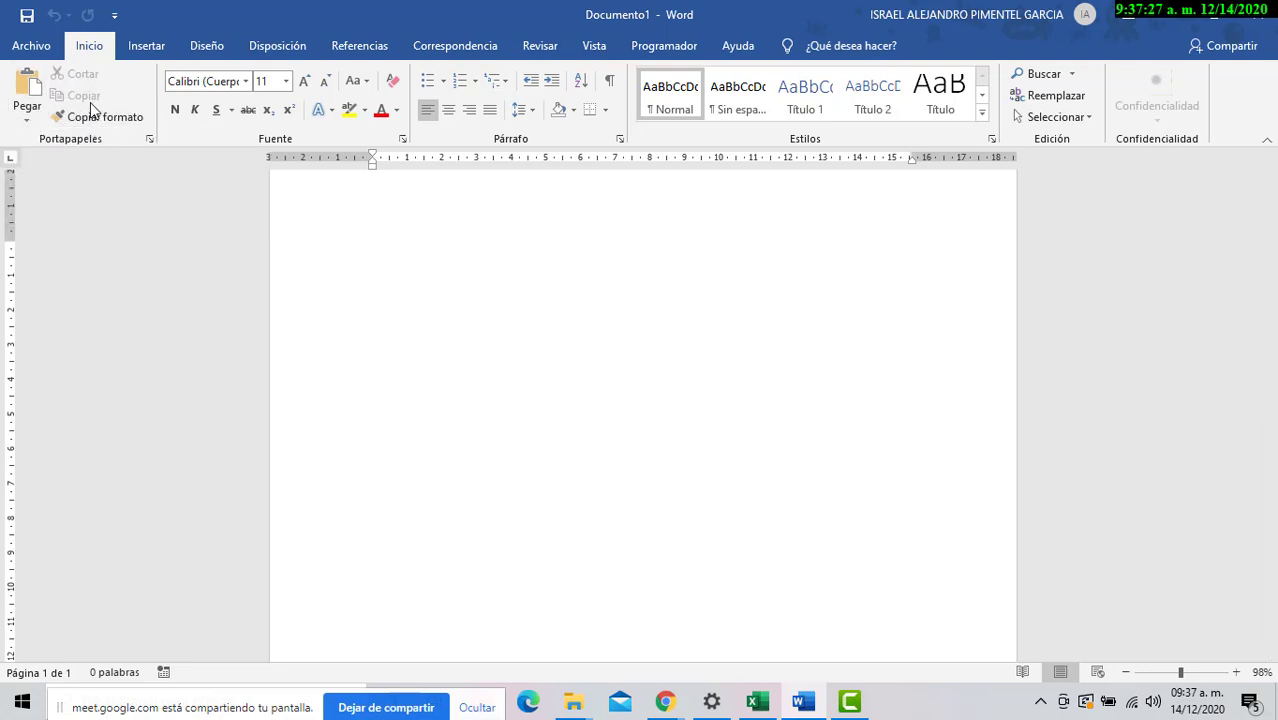
Step: Return to the Kahoot results and advance the quiz past the scoreboard to question 6
click(1163, 14)
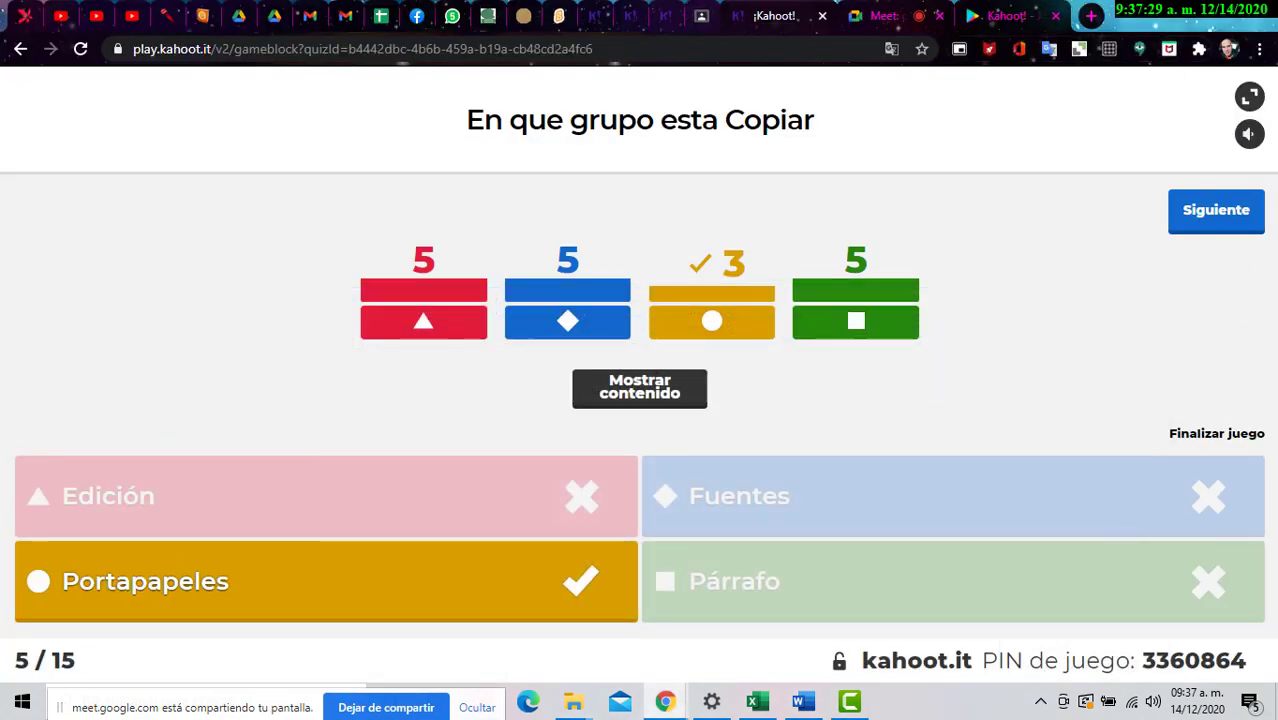
click(1233, 220)
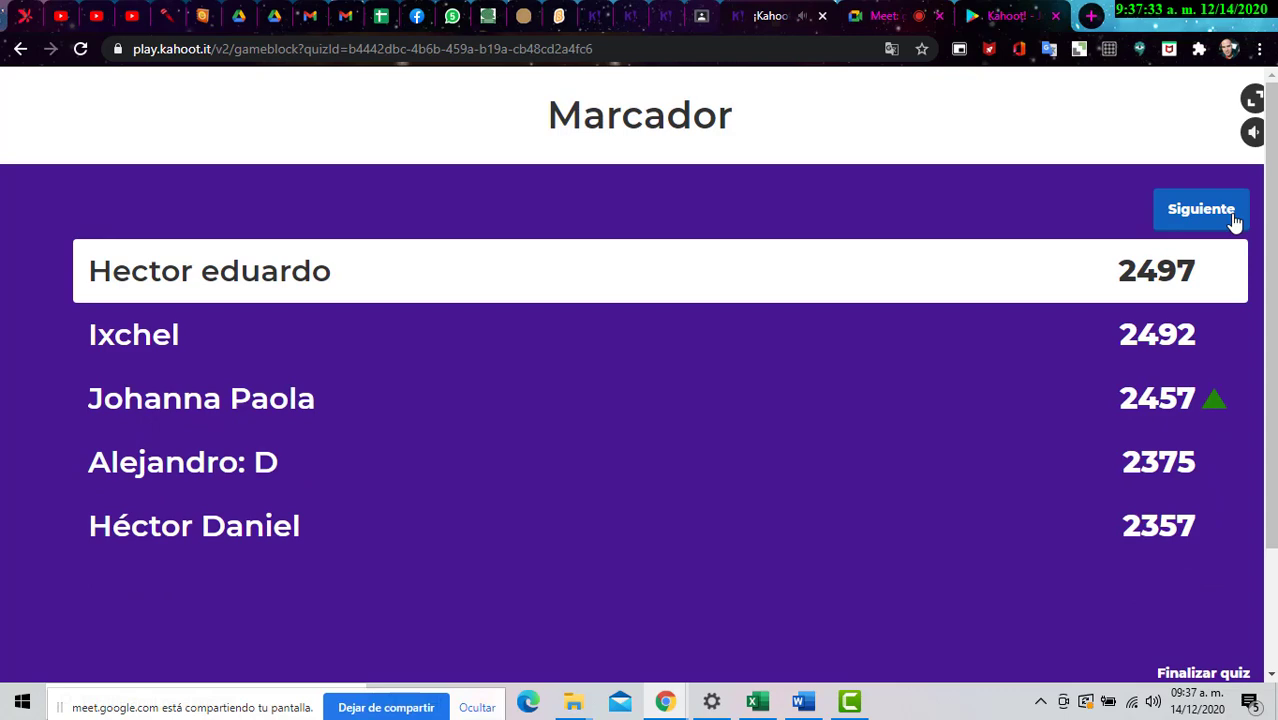
click(1201, 210)
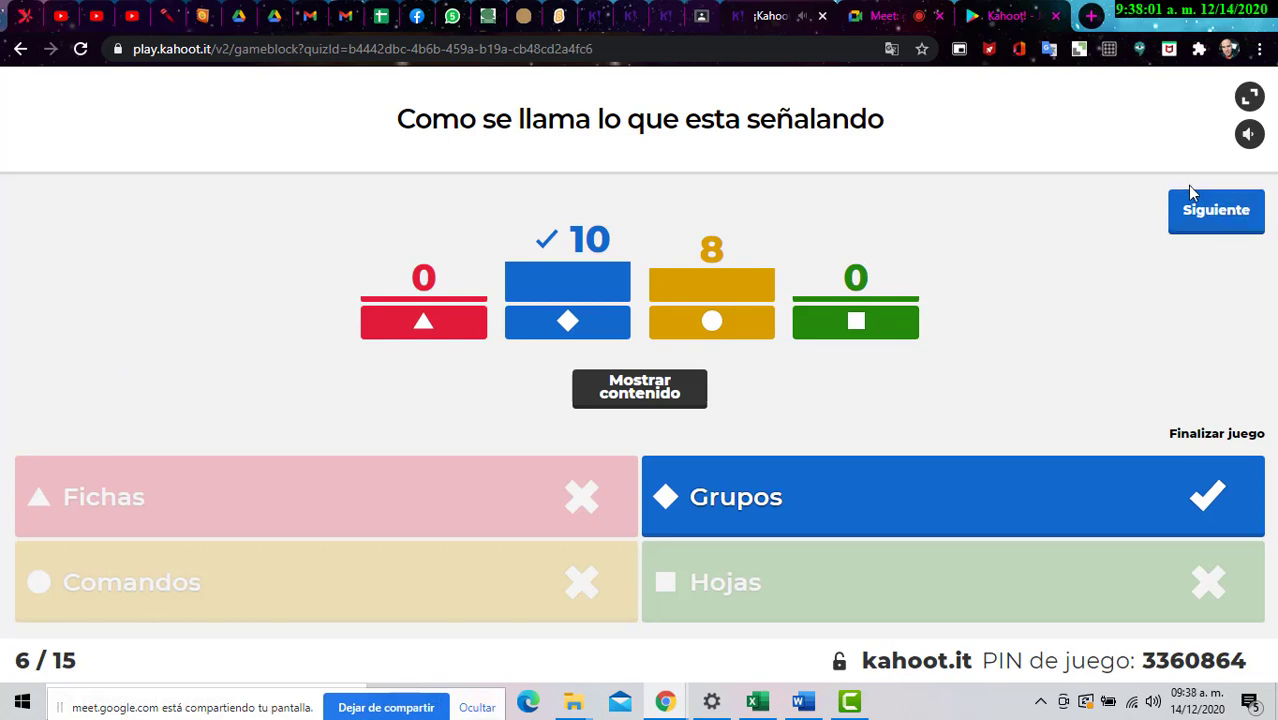
Step: Advance the quiz past the scoreboard to question 7 and dismiss the device autoplay notification
click(1222, 220)
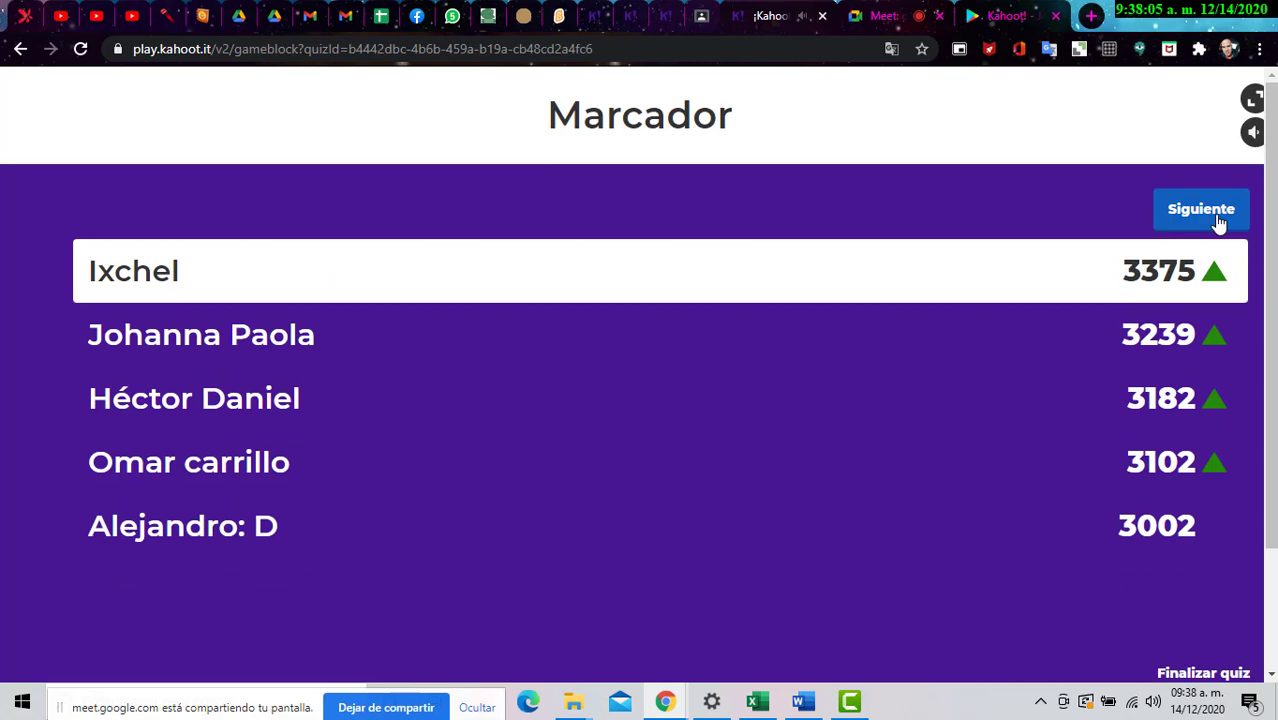
click(1220, 212)
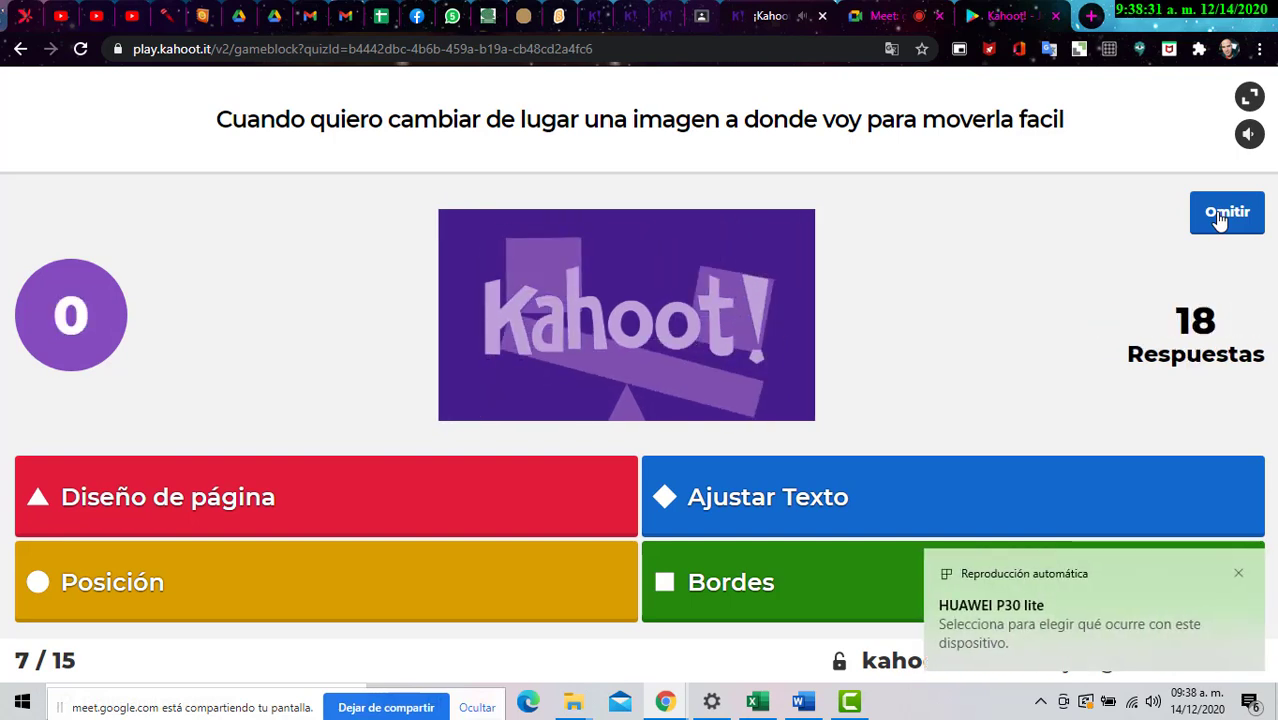
click(1239, 576)
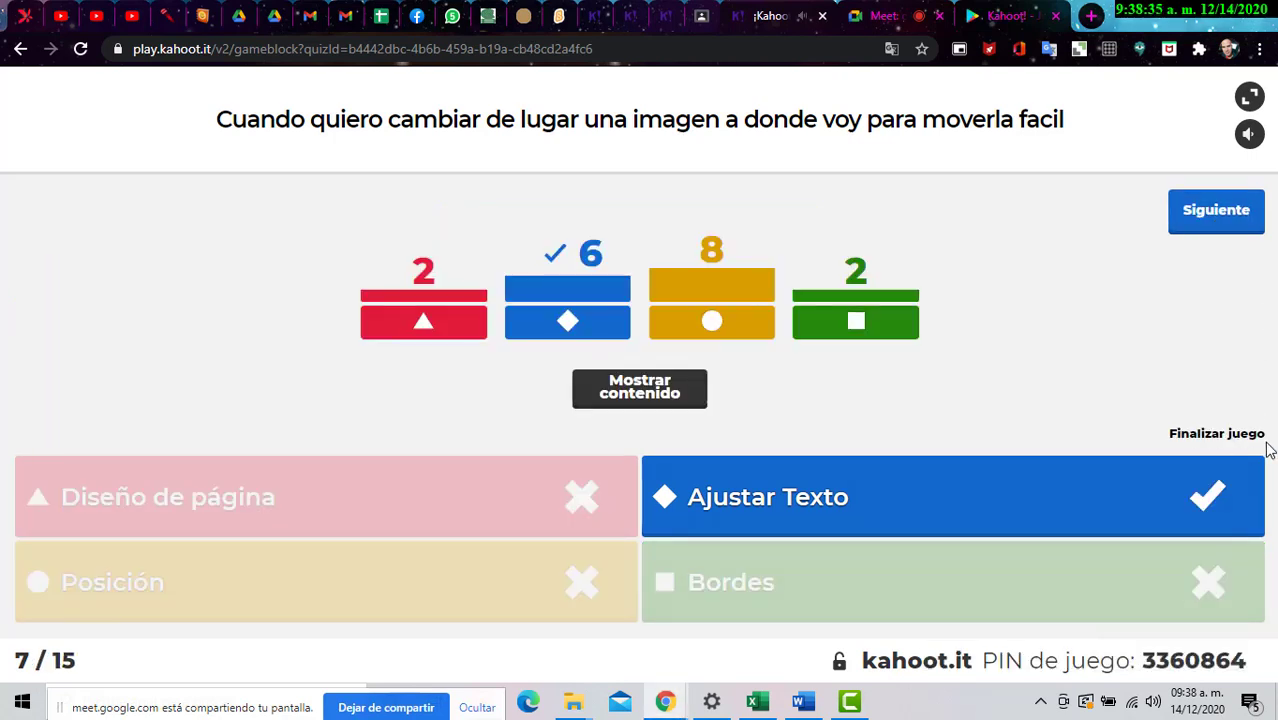
Step: Switch to Word and draw a rectangle shape about 7 cm wide and 5.24 cm high near the top of the blank page
click(805, 703)
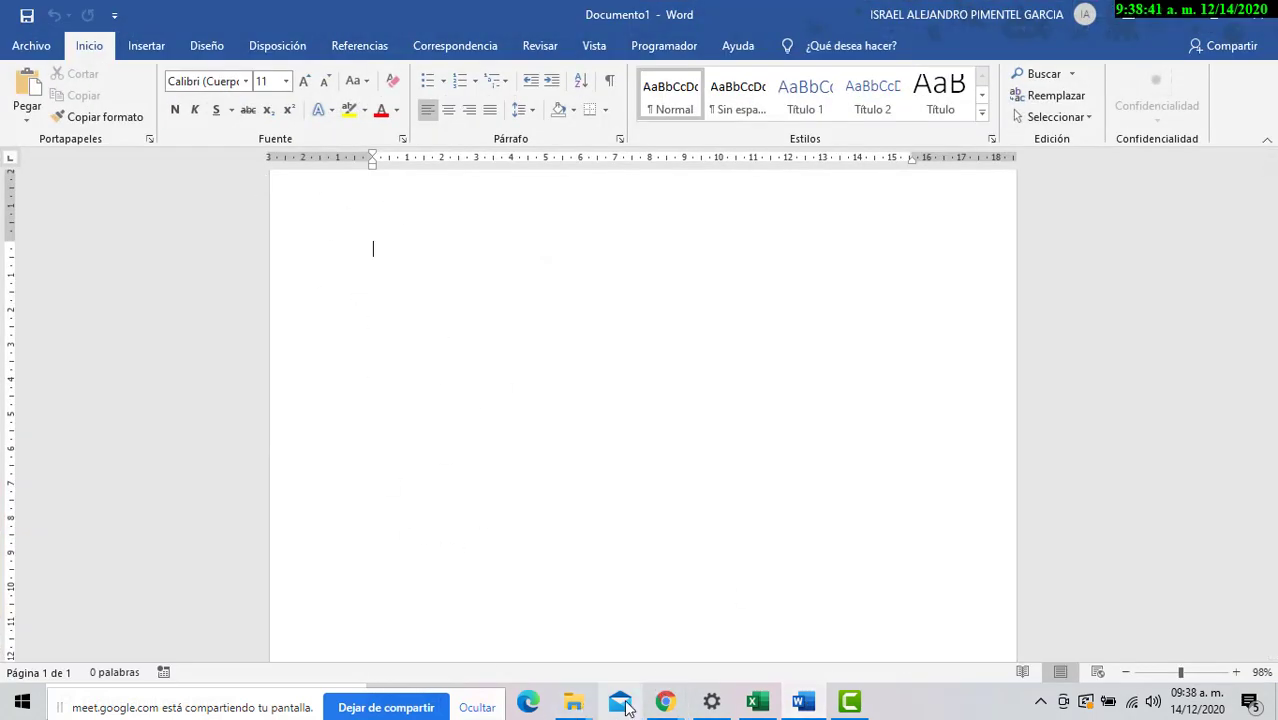
mouse_move(665, 702)
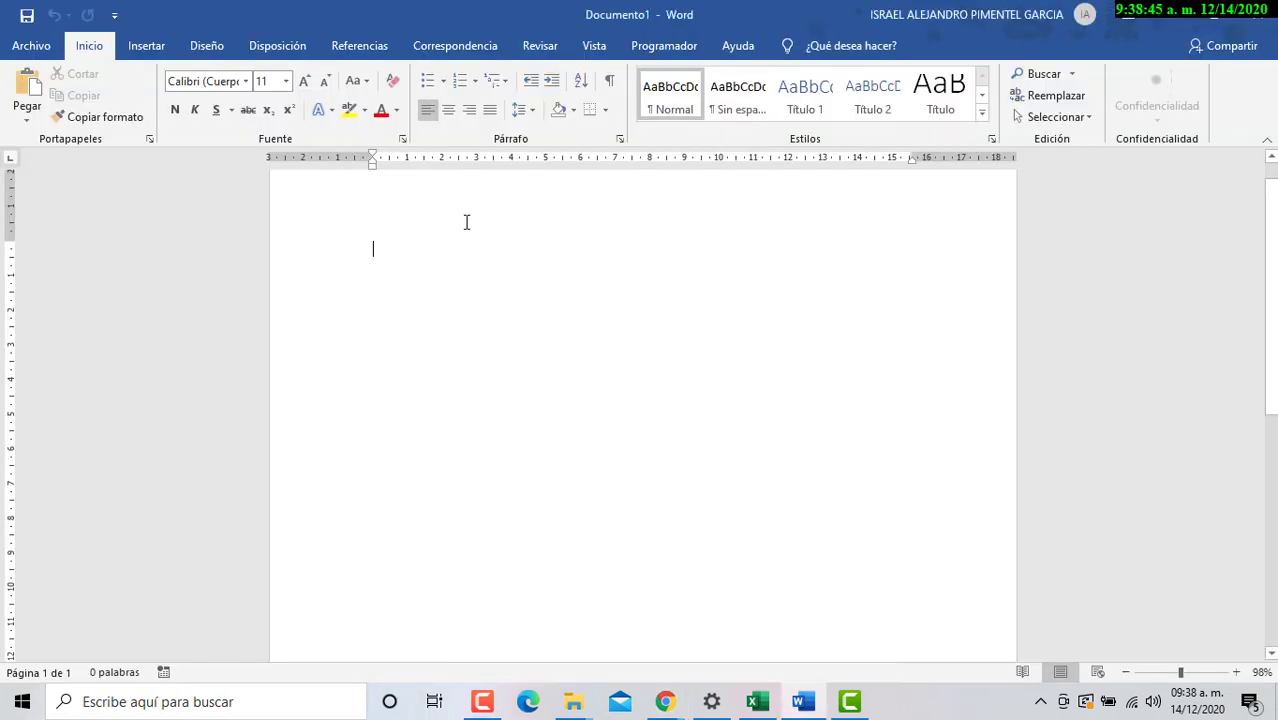
click(146, 45)
click(211, 122)
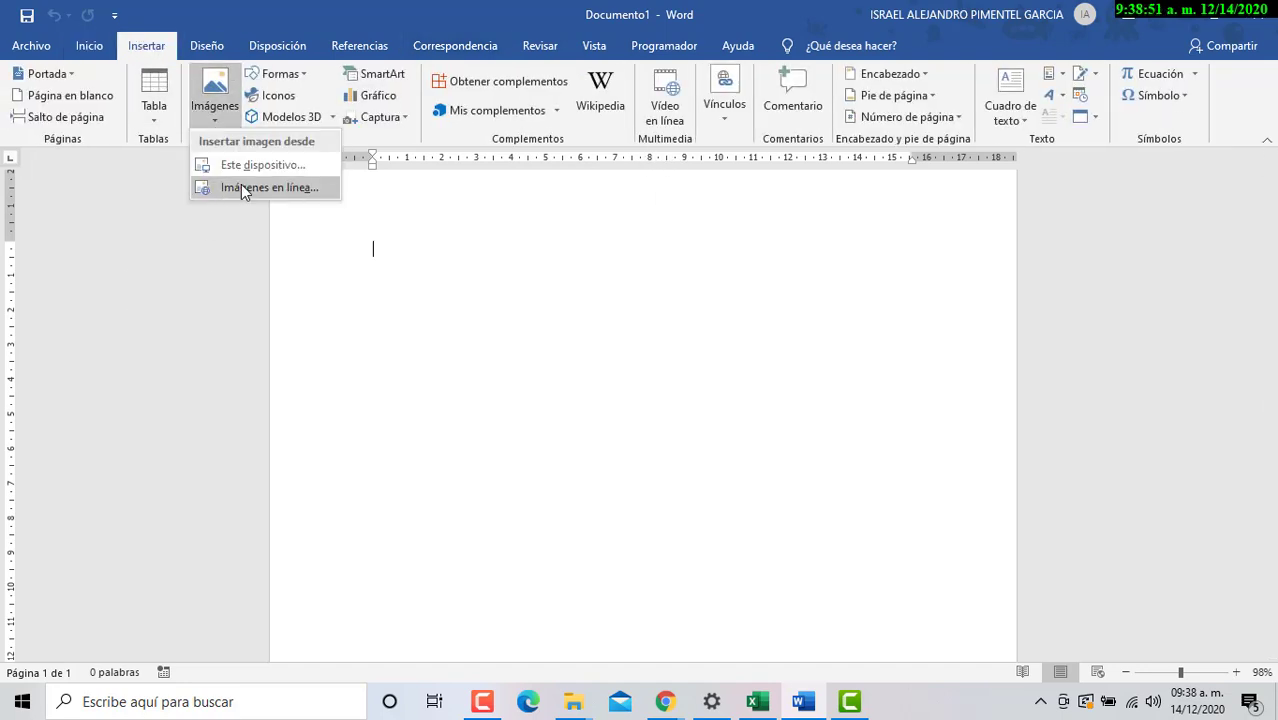
click(279, 73)
click(279, 73)
click(300, 132)
drag(413, 251, 656, 433)
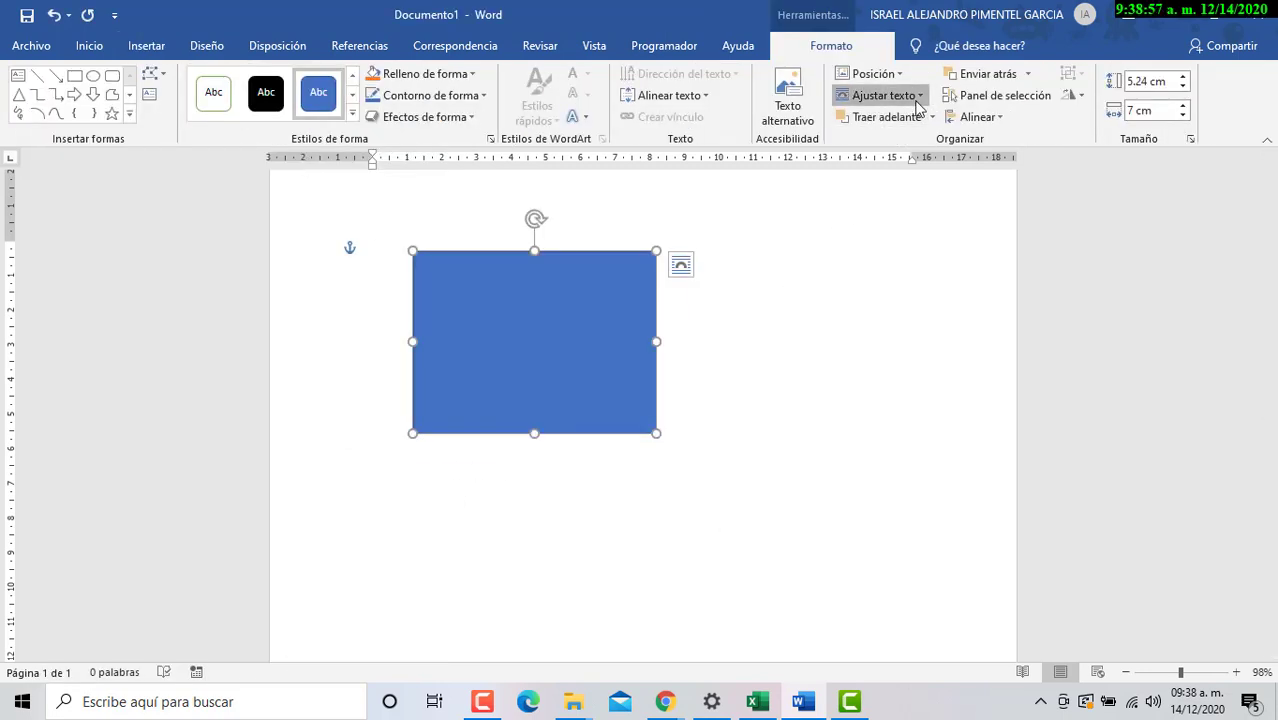
Step: Show the Ajustar texto options for the blue rectangle without choosing any of them
click(916, 104)
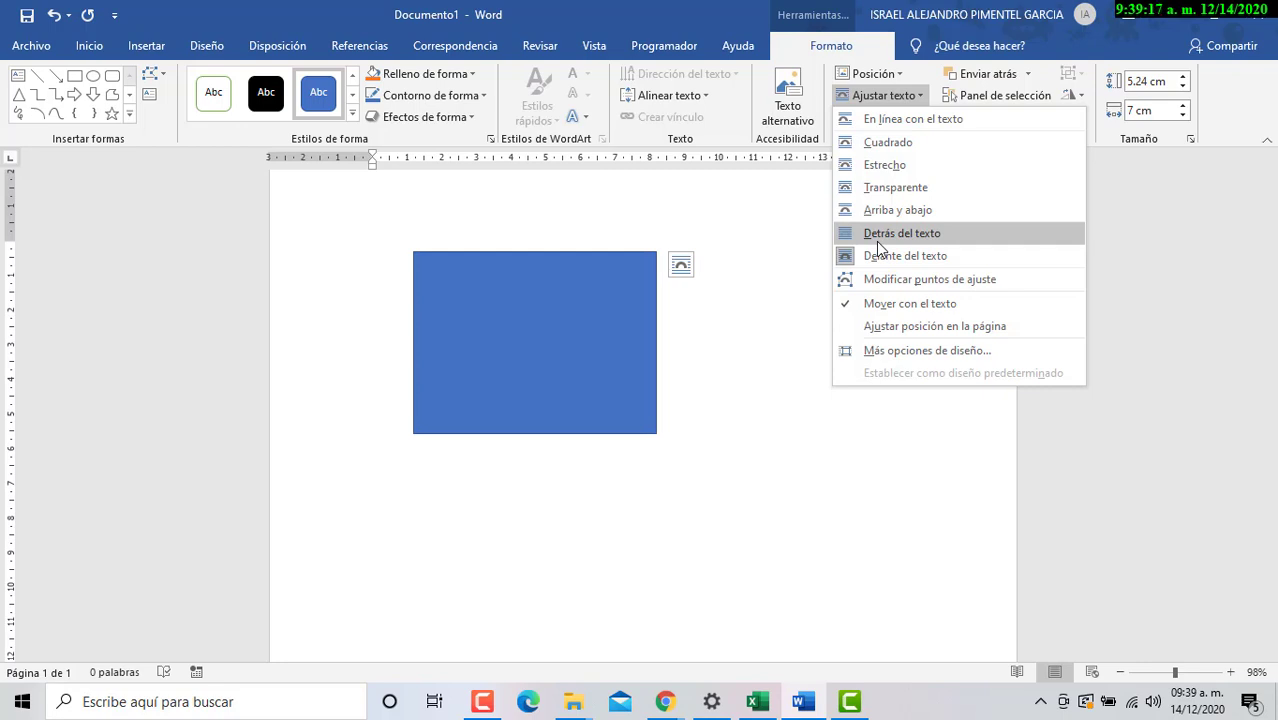
key(Escape)
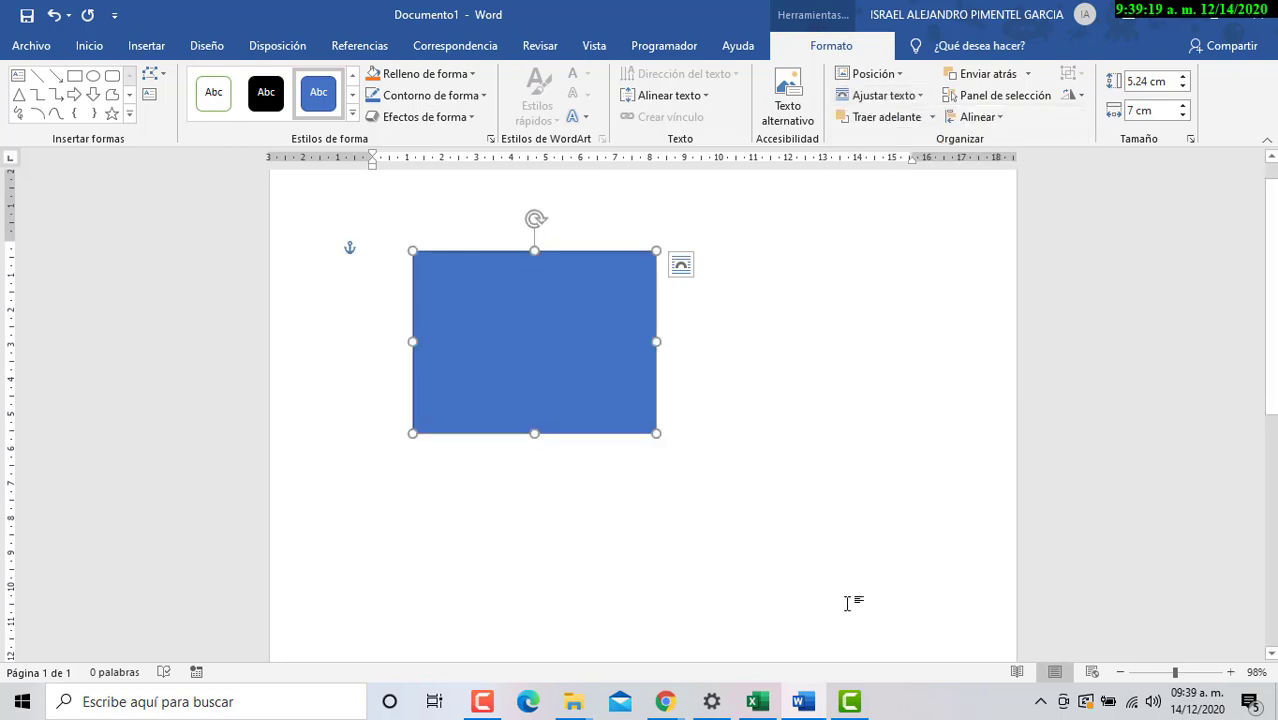
Step: Return to the Kahoot results in the browser and advance the quiz past the scoreboard to question 8
click(850, 702)
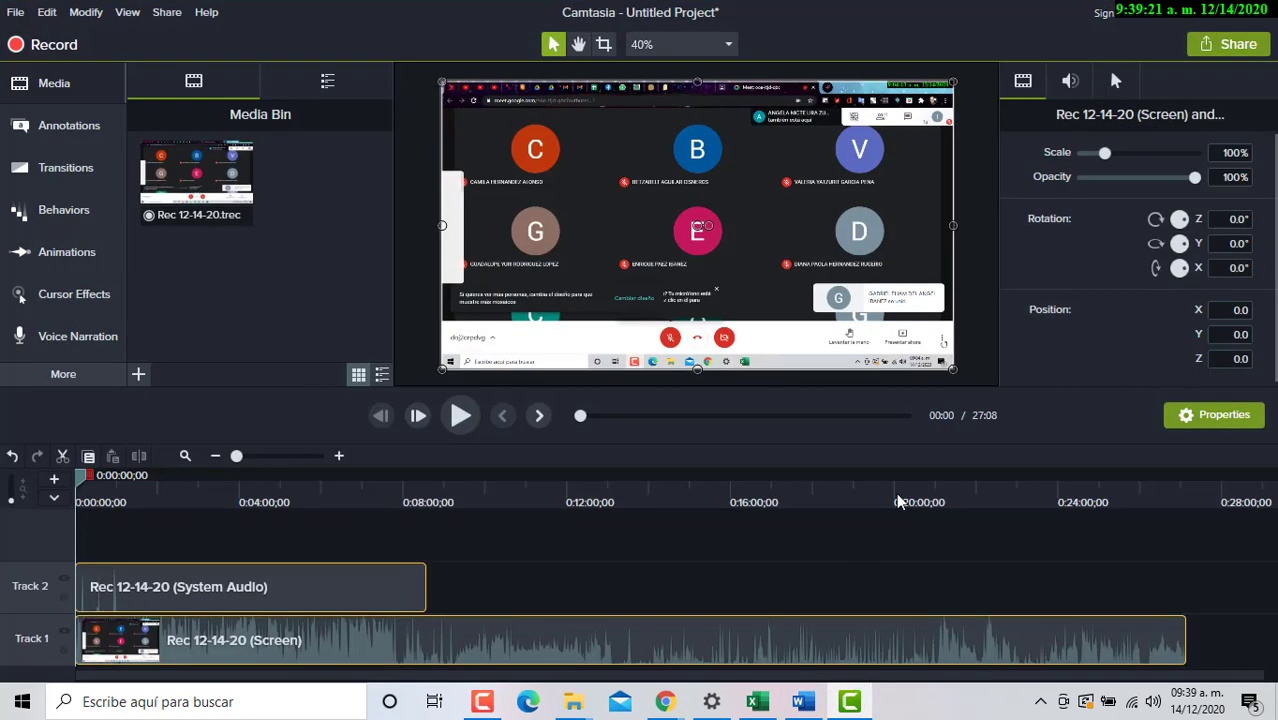
key(alt+Tab)
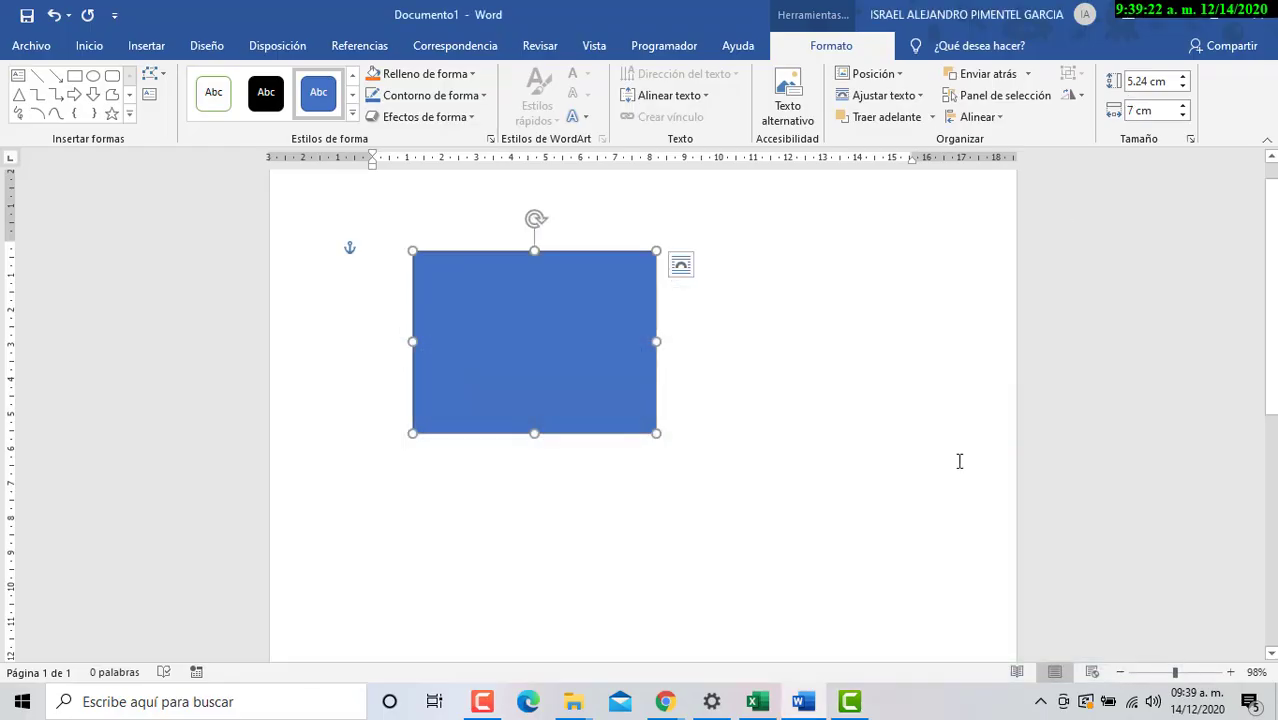
click(757, 702)
click(757, 702)
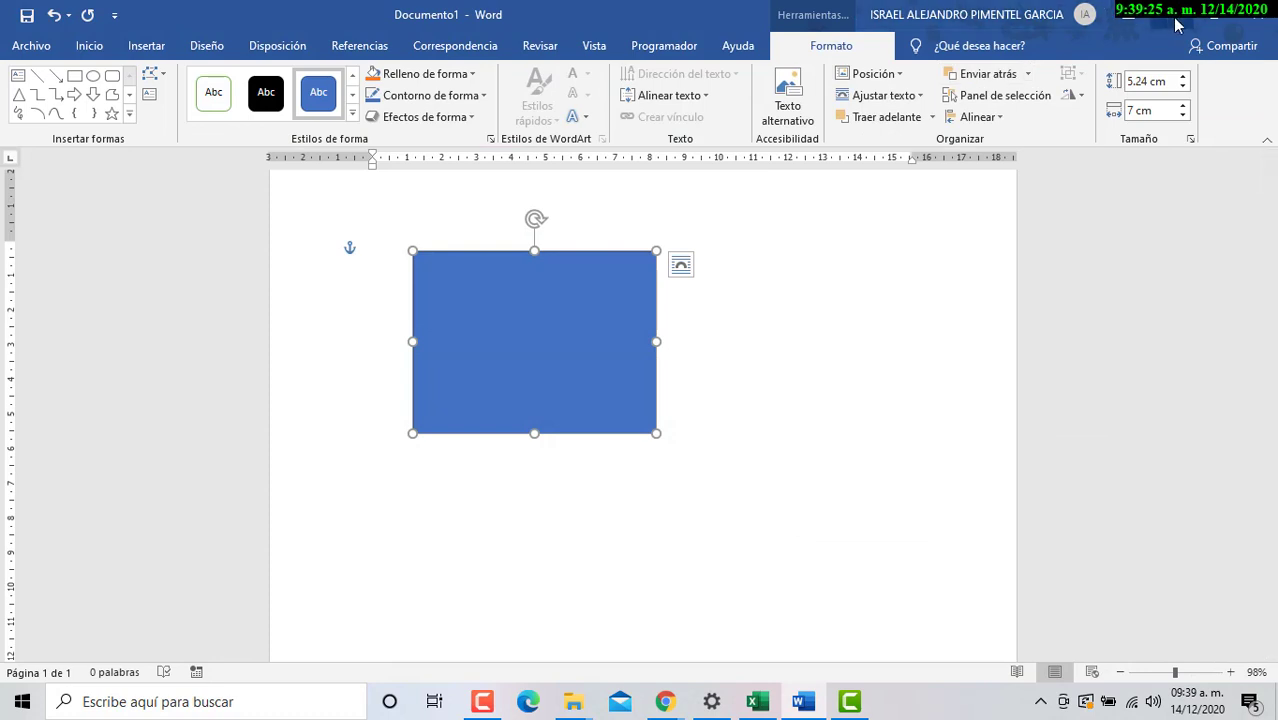
key(alt+Tab)
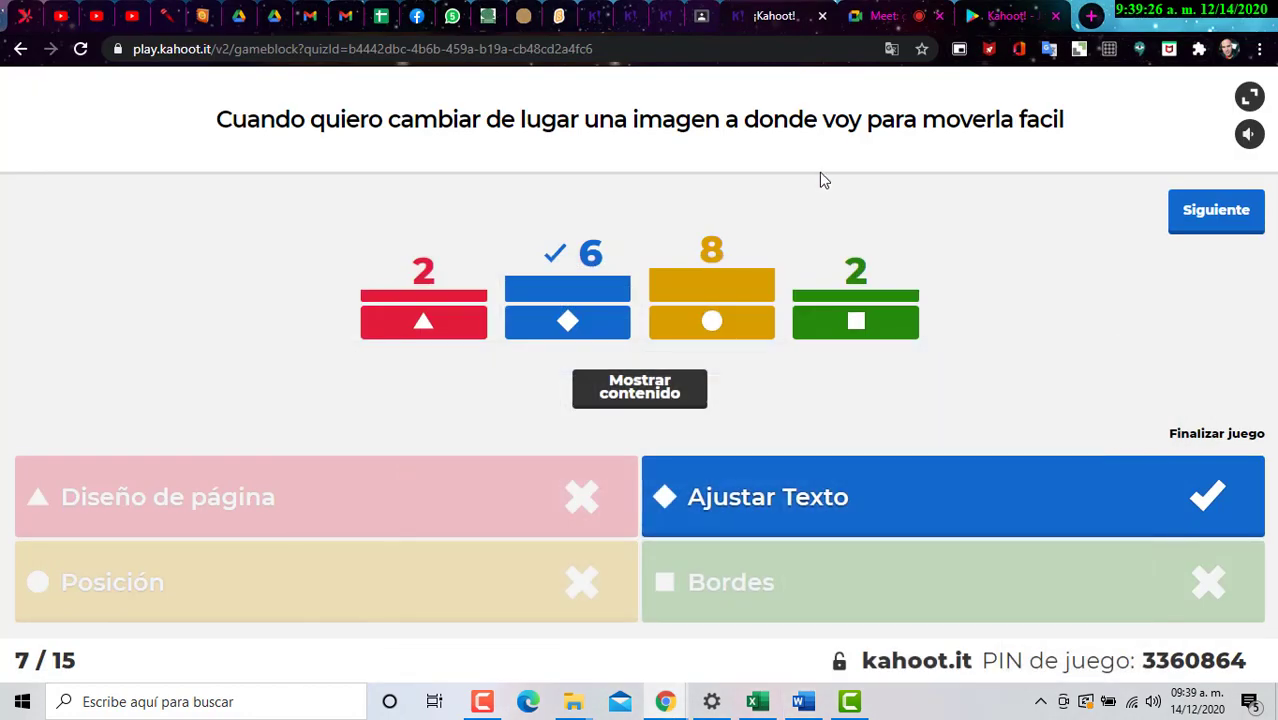
click(1246, 214)
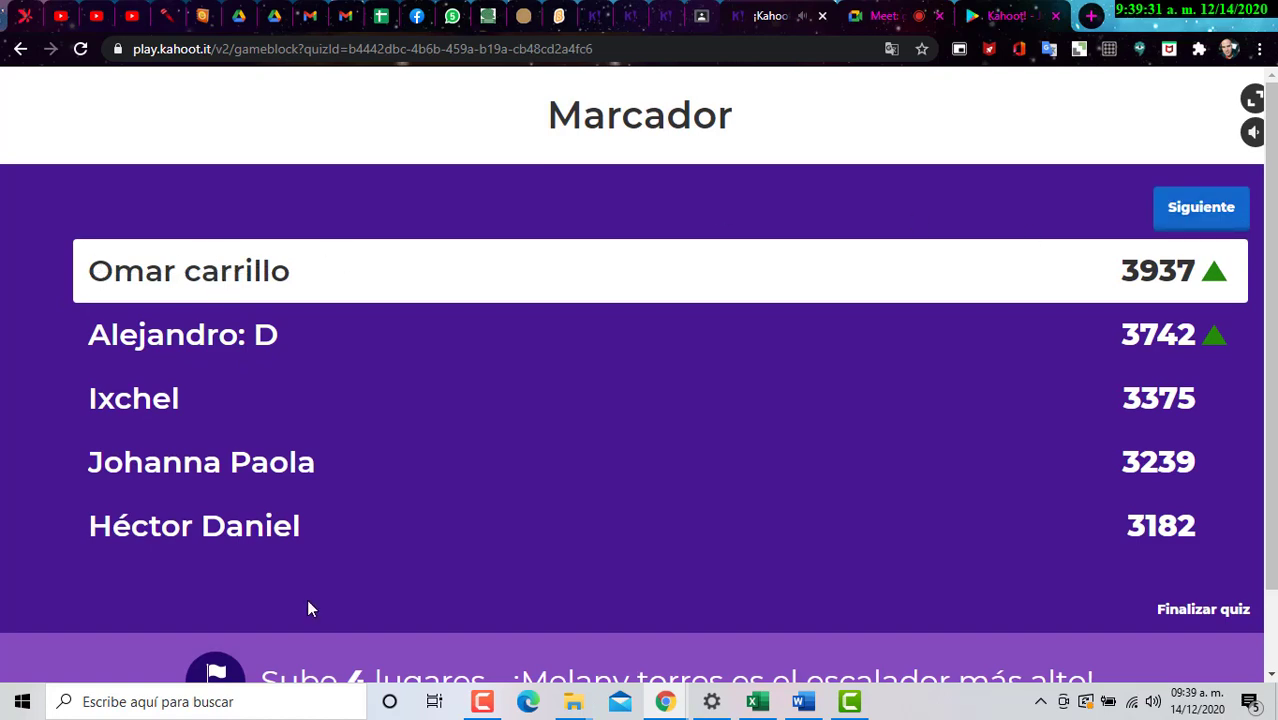
click(1205, 211)
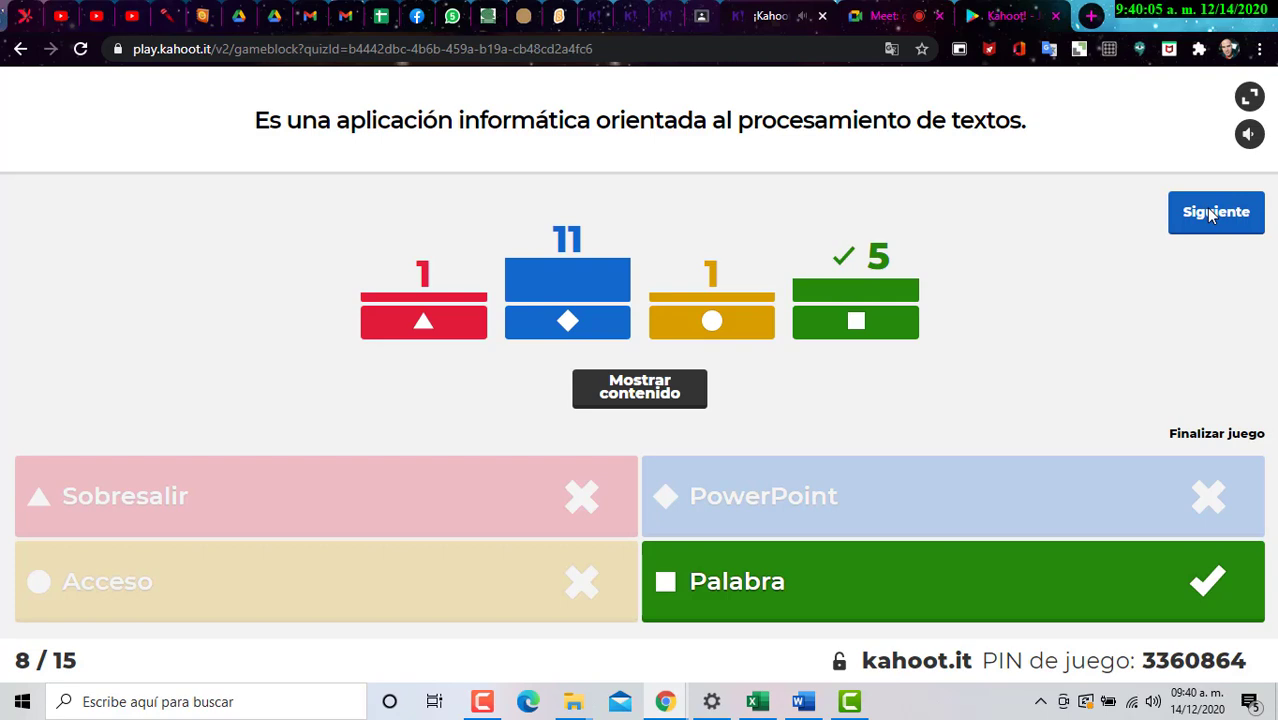
Step: Look up "word" and "acces" in the Windows search to show the Word and Access applications without opening them
click(22, 701)
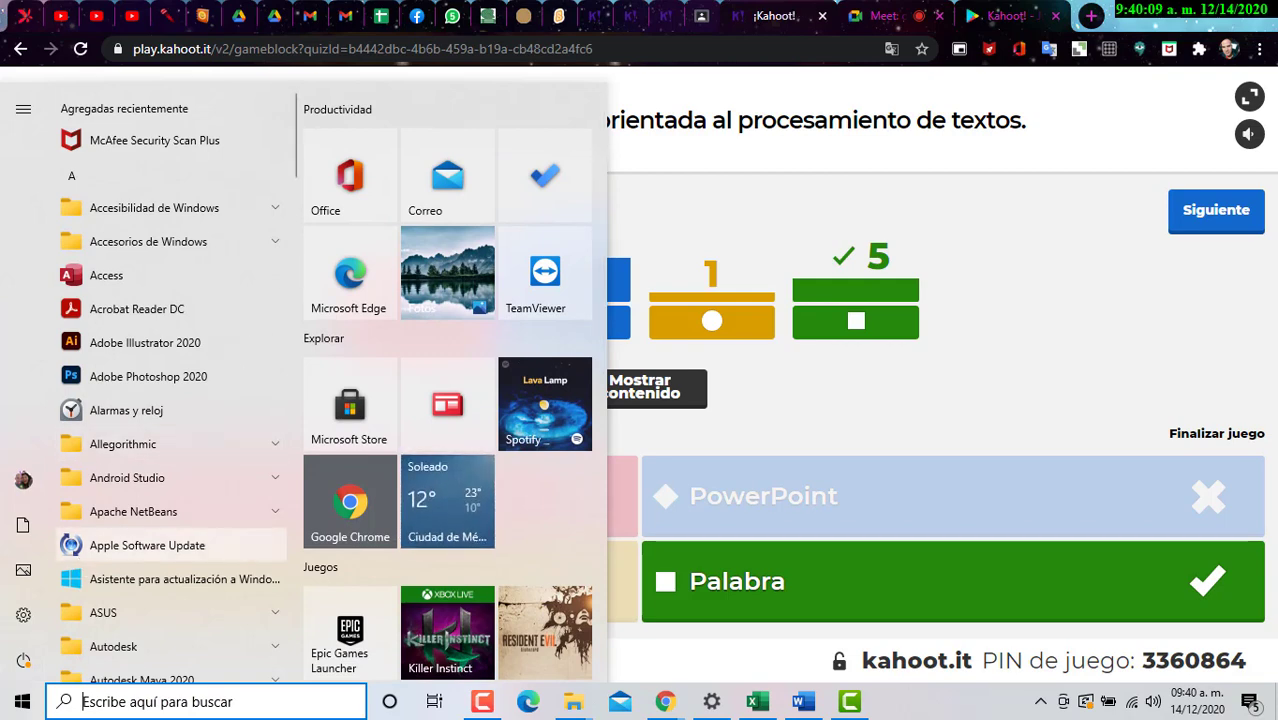
text(word)
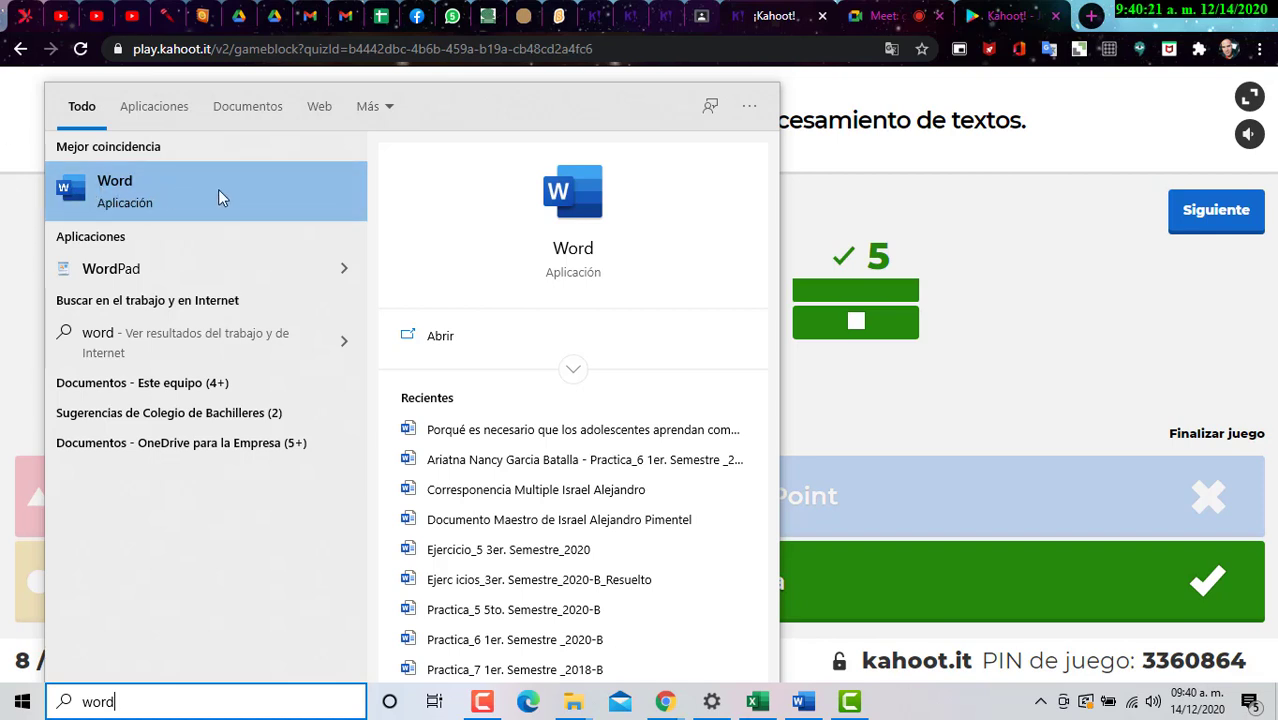
click(1070, 515)
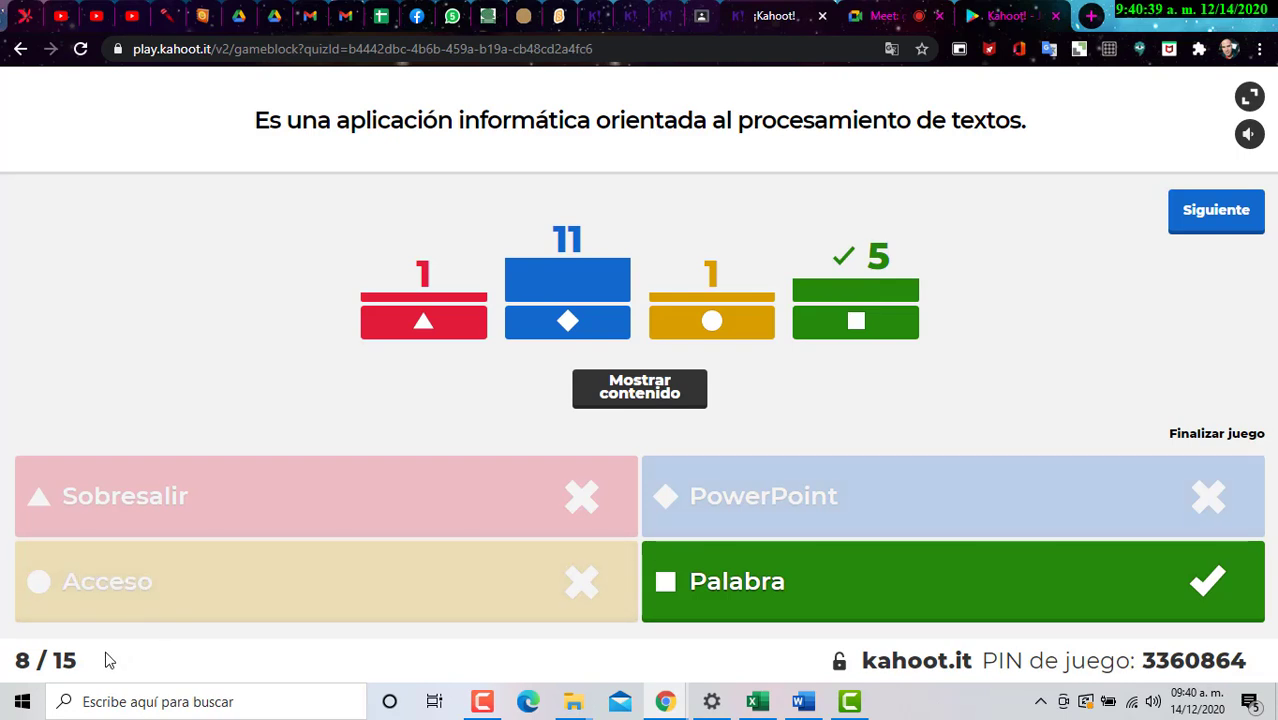
click(188, 702)
text(acces)
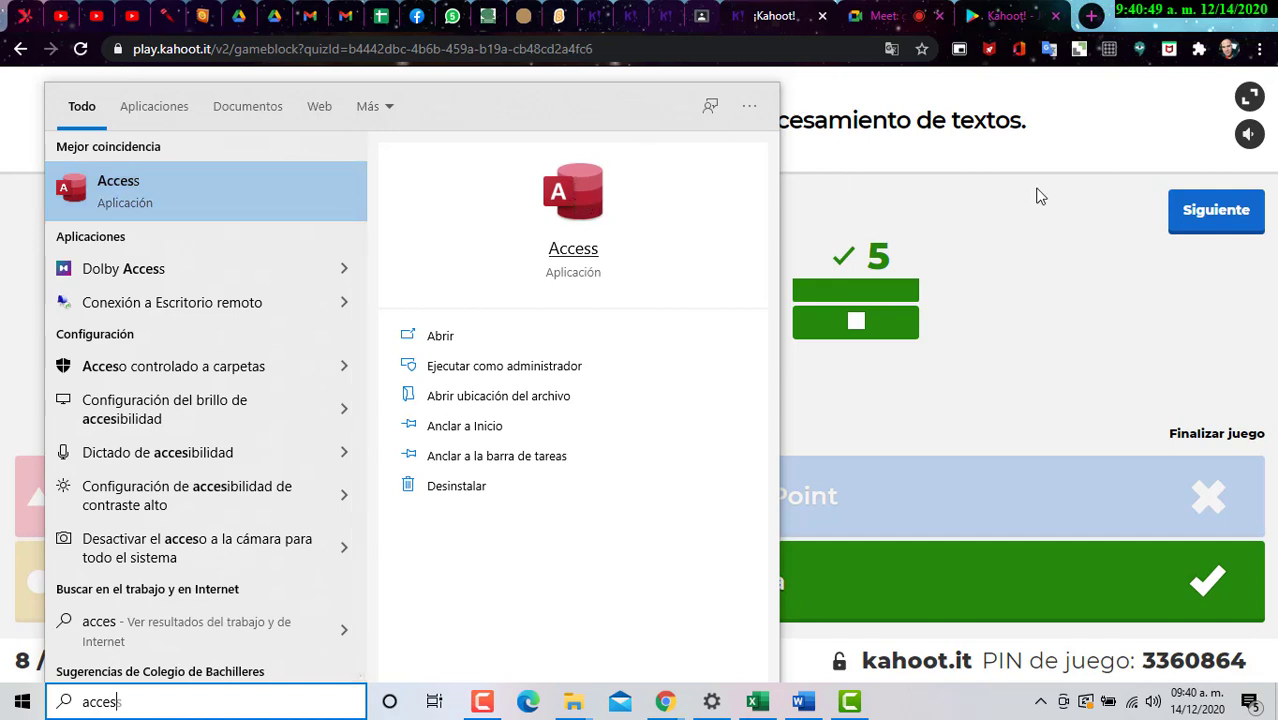
click(1124, 12)
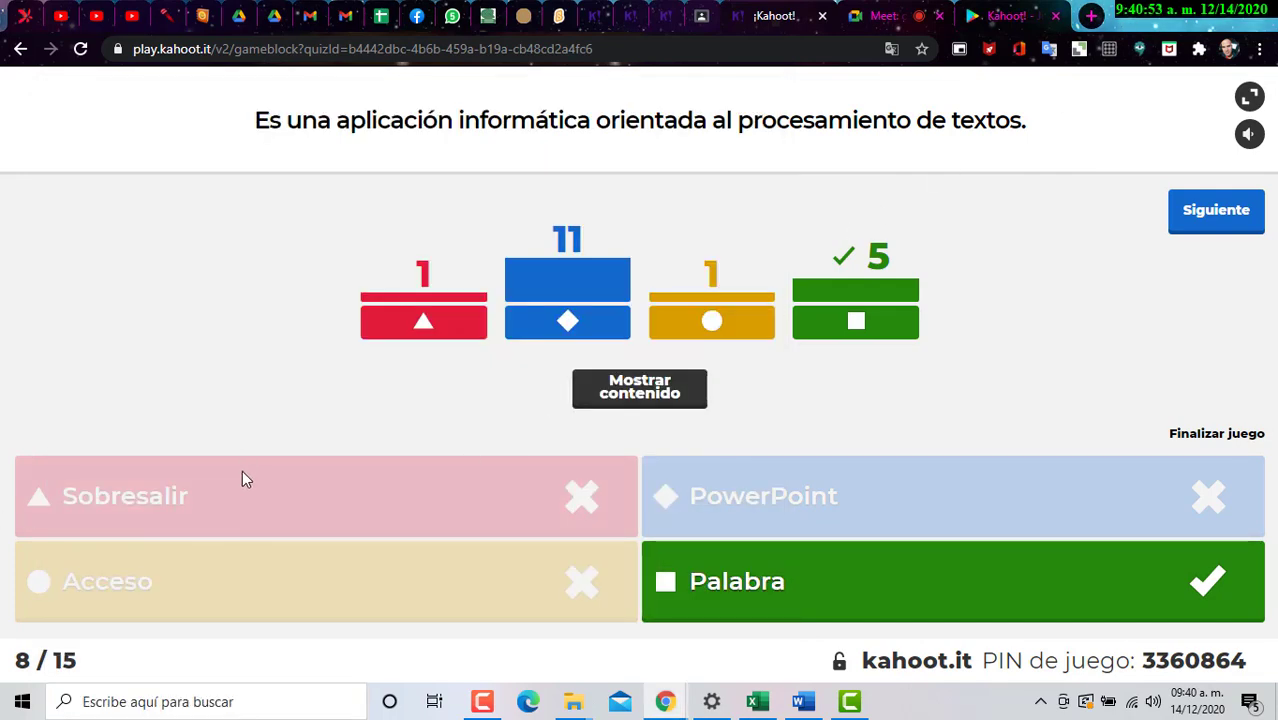
Step: Advance the quiz past the scoreboard to question 9
click(1216, 214)
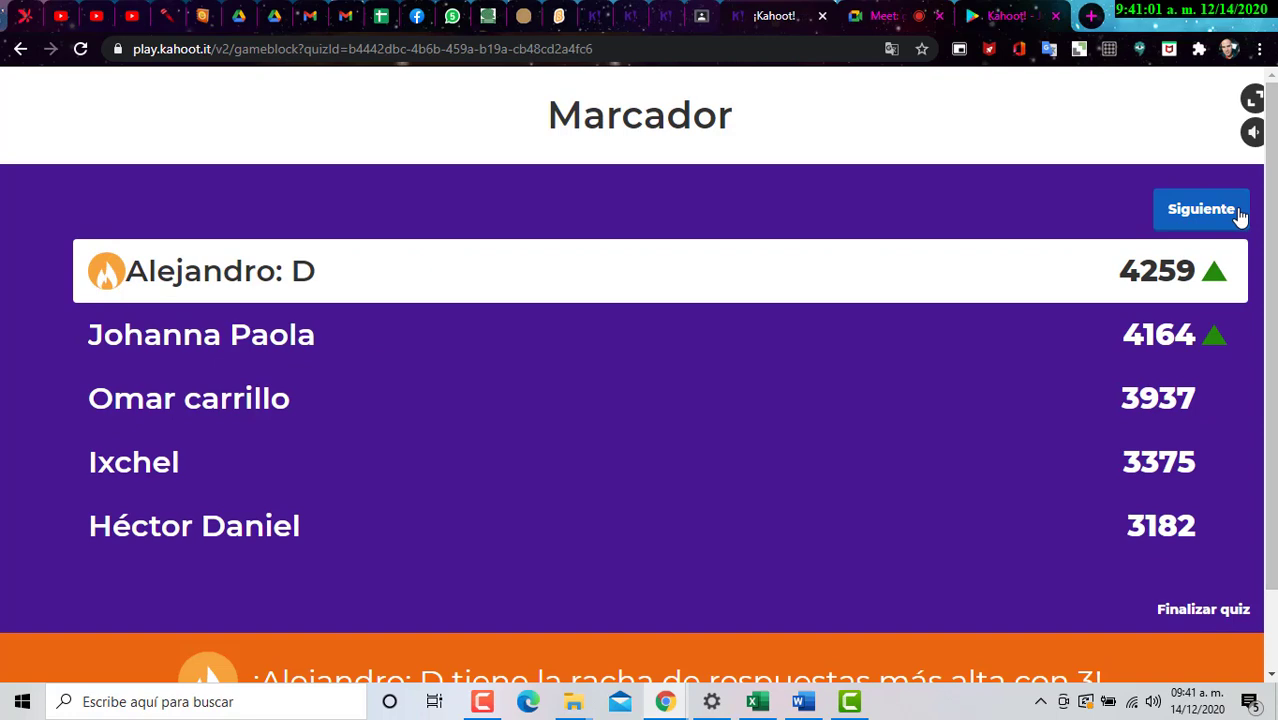
click(1200, 209)
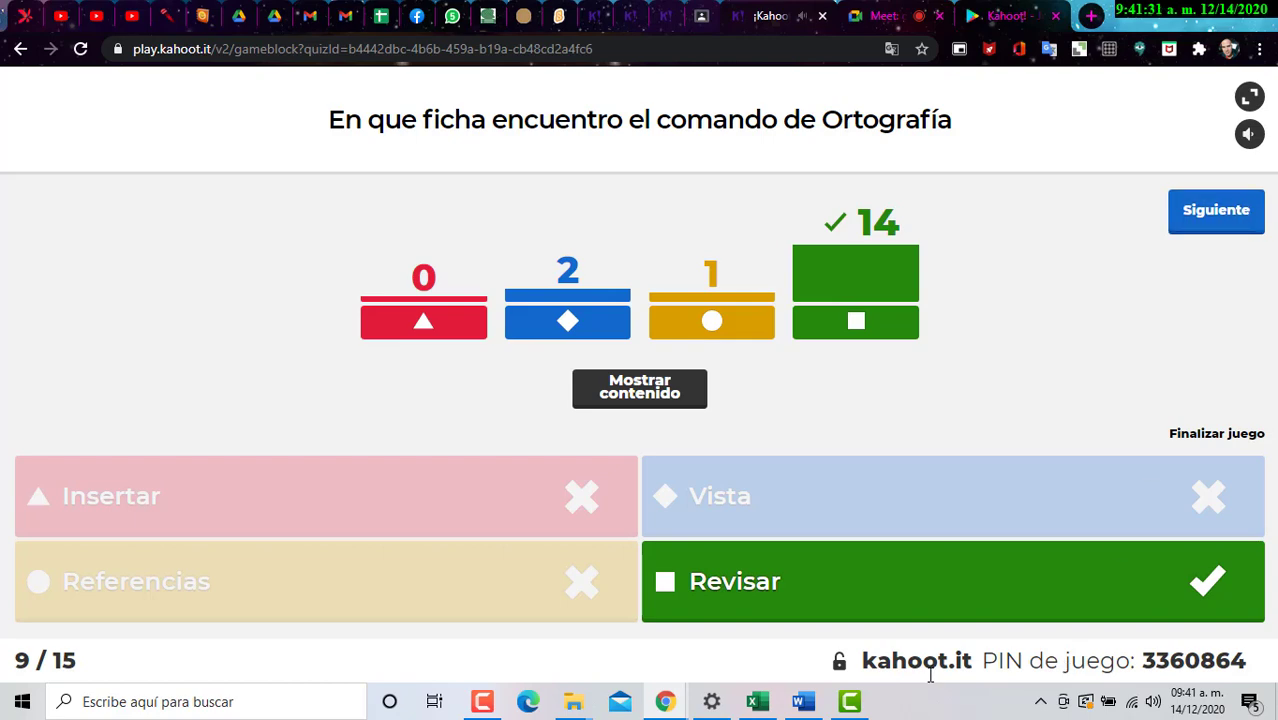
Step: Switch to Word and show the Ortografía y gramática command in the Revisar ribbon
click(803, 701)
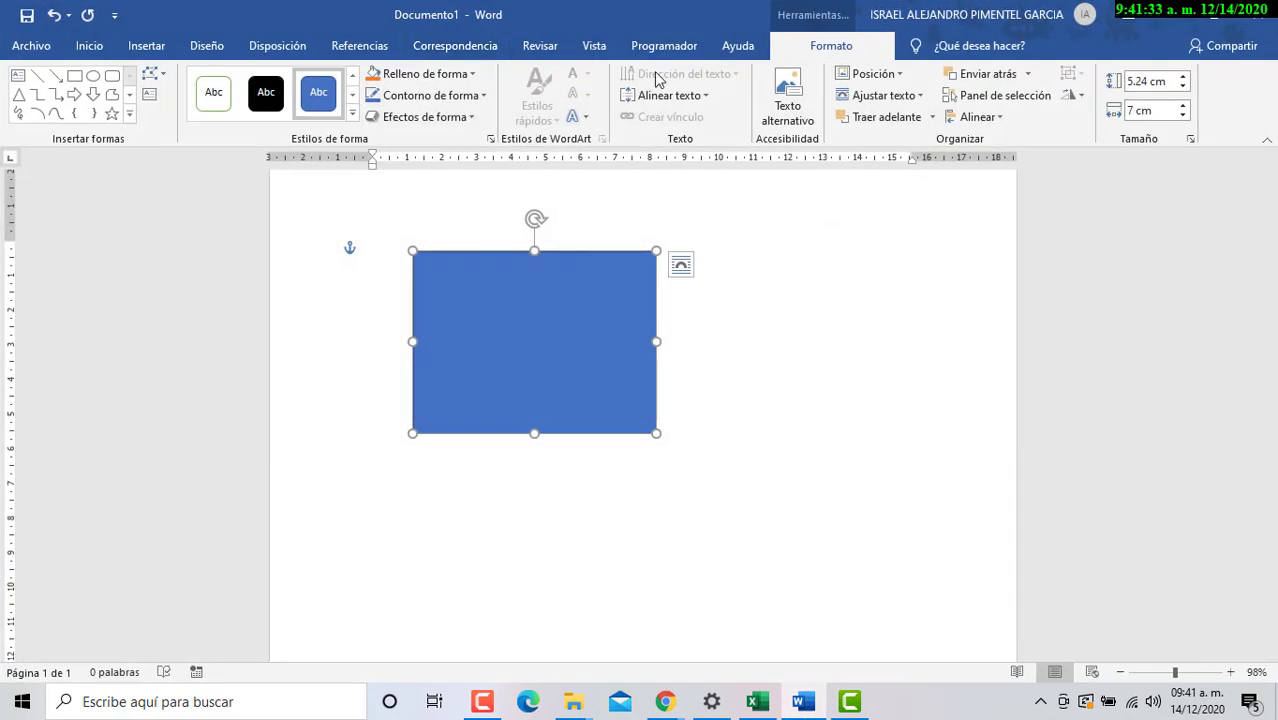
click(540, 45)
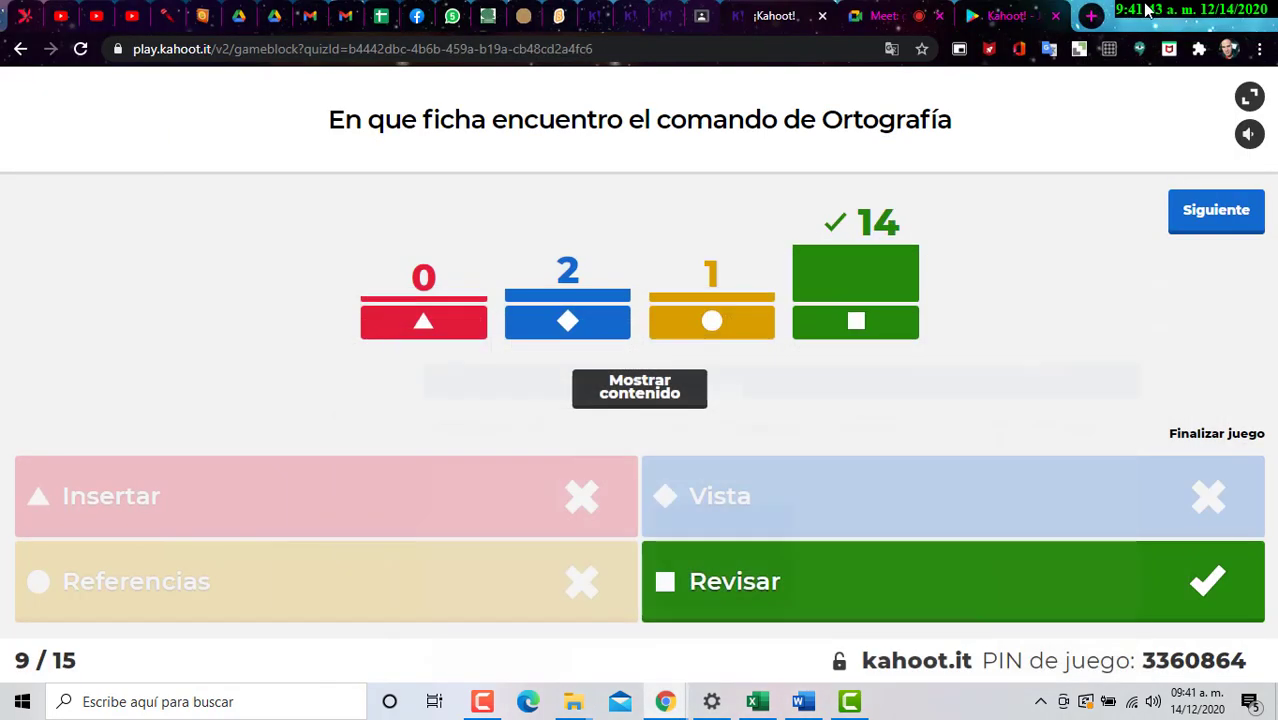
Step: Return to the Kahoot results and advance the quiz past the scoreboard to question 10
click(1172, 14)
click(1250, 209)
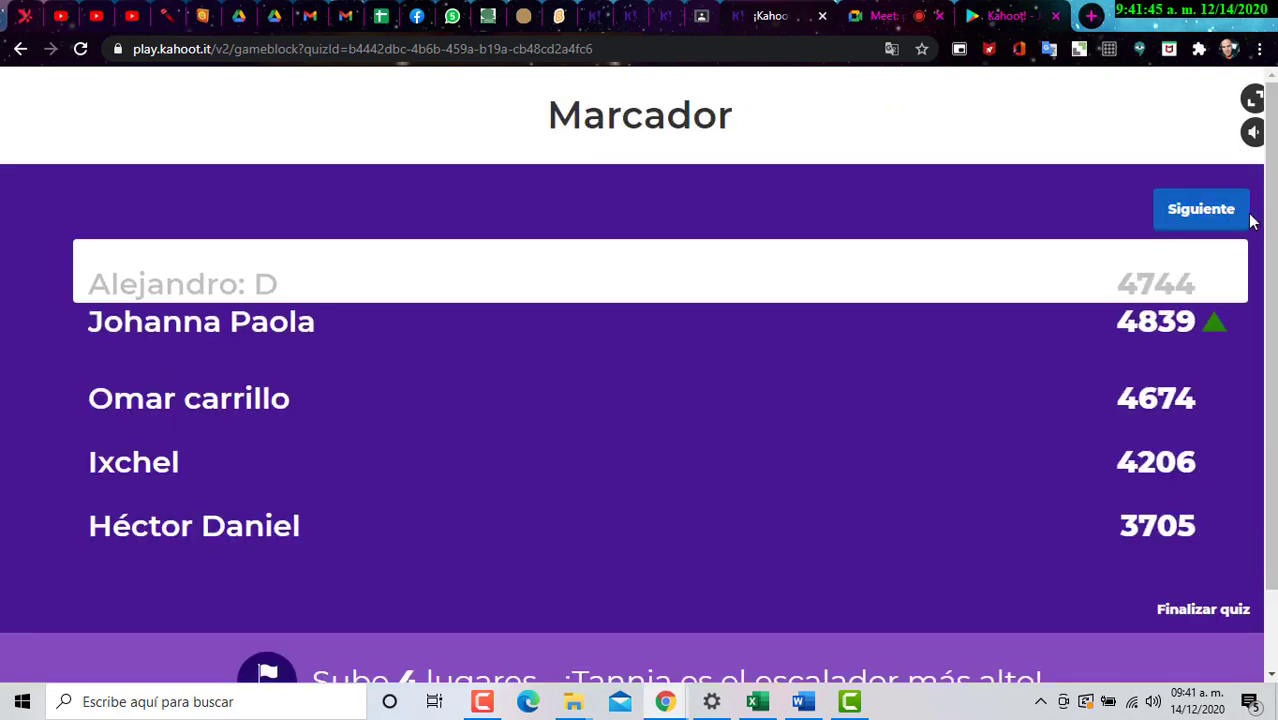
click(1199, 212)
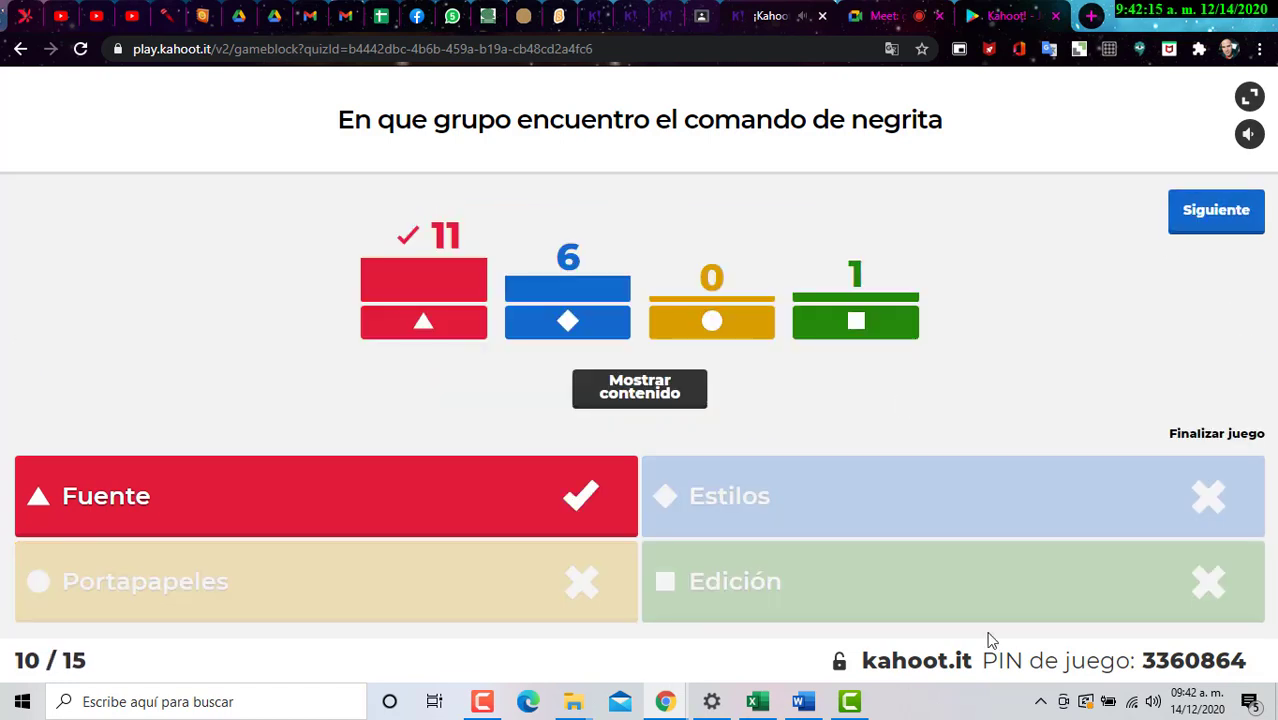
Step: Switch to Word and show the Negrita command in the Fuente group of the Inicio ribbon
click(803, 701)
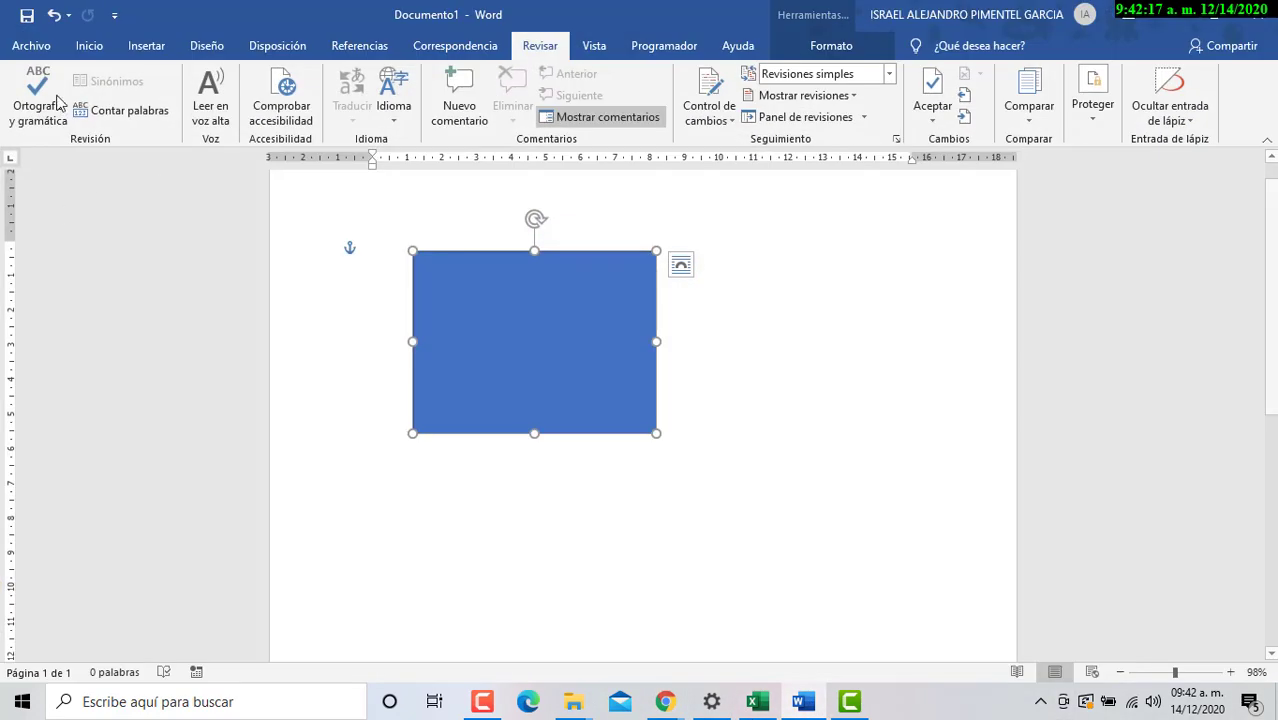
click(89, 45)
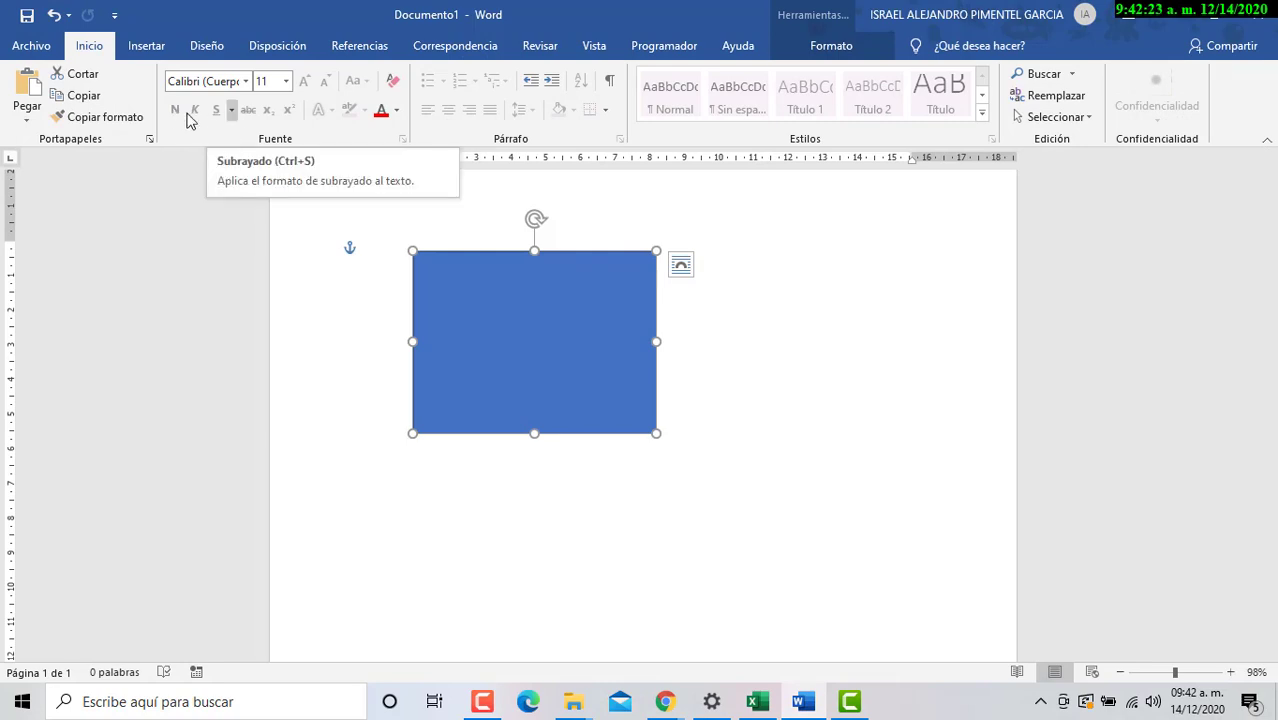
Step: Return to the Kahoot results and advance the quiz past the scoreboard to question 11
click(1169, 17)
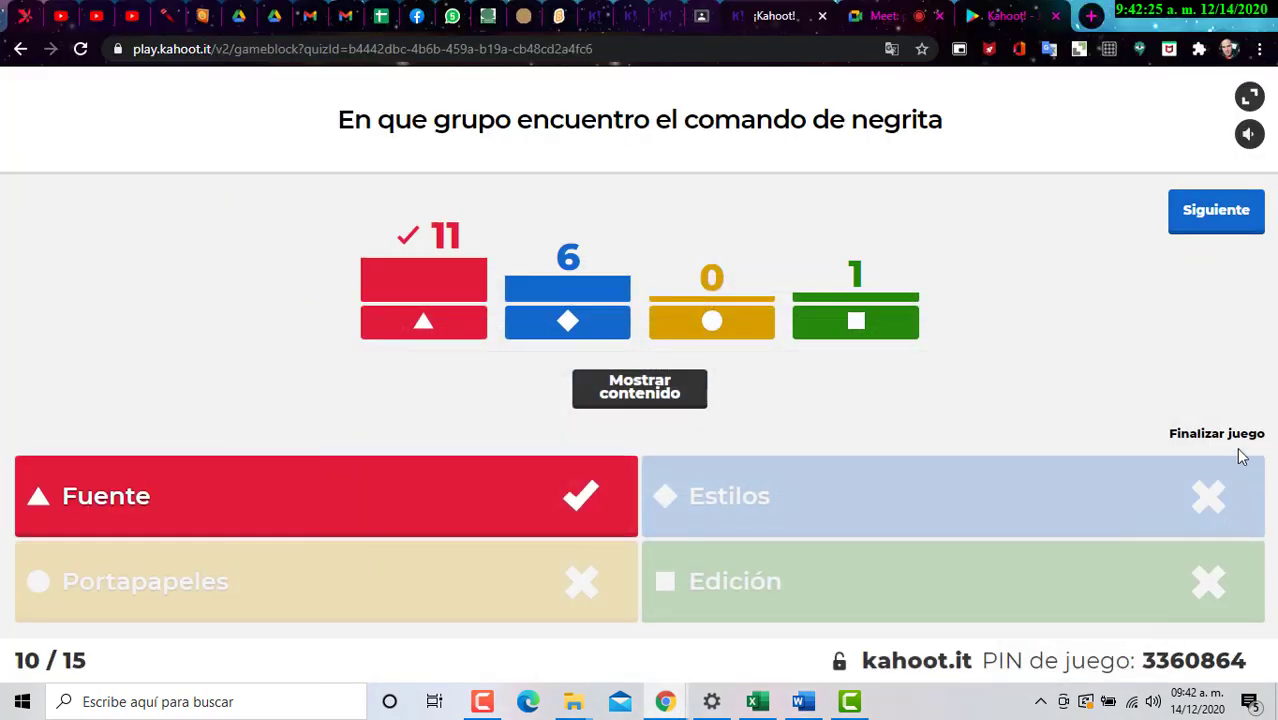
click(1238, 214)
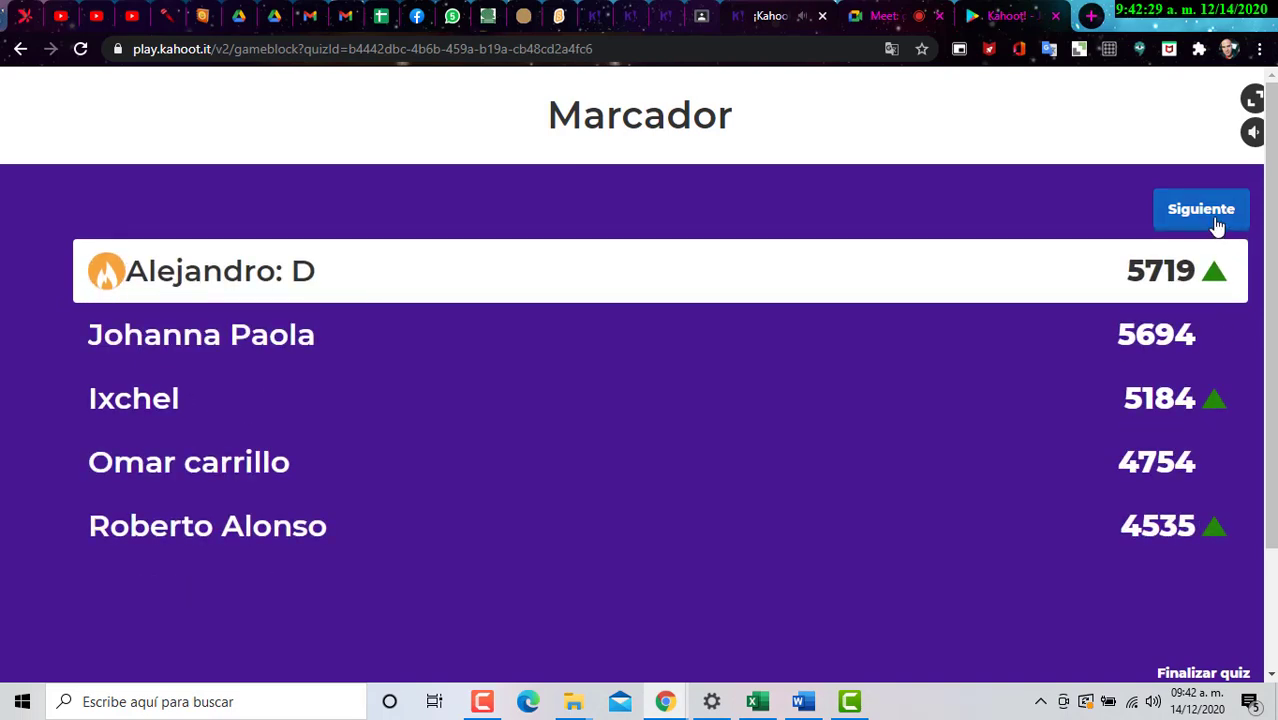
click(1201, 210)
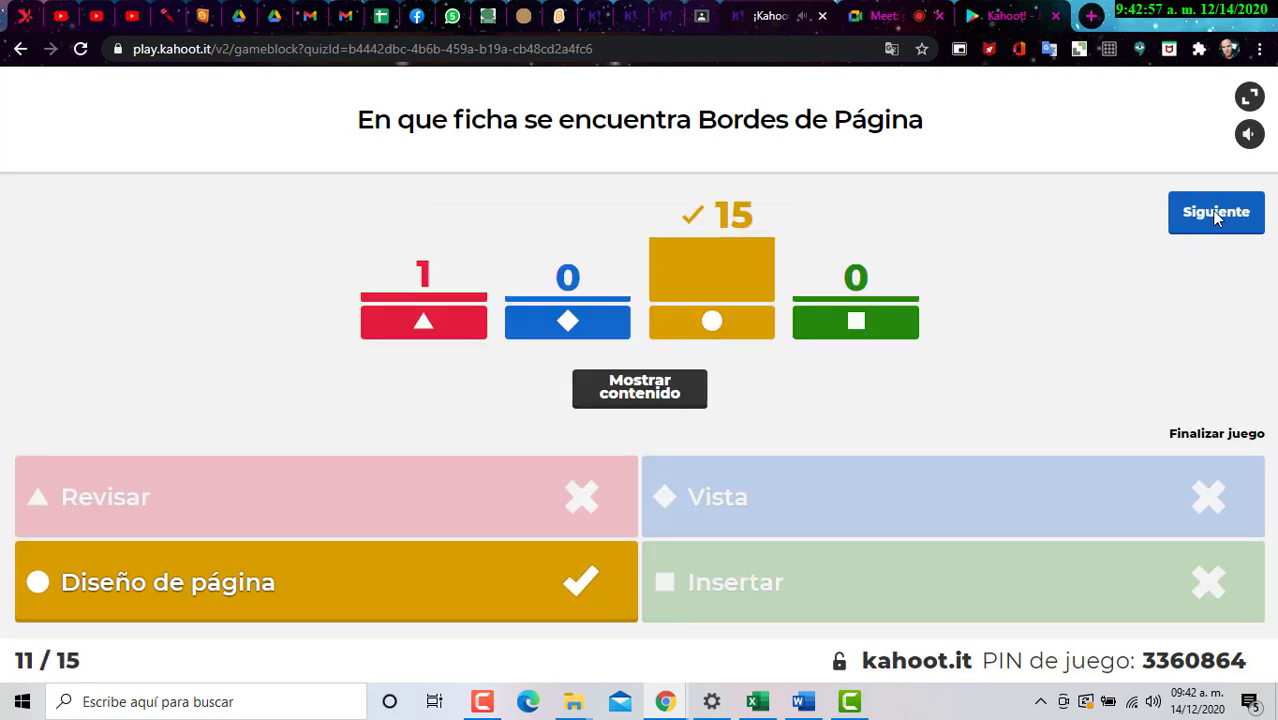
Step: Switch to Word, deselect the rectangle and open the Bordes de página settings from the Diseño ribbon
click(803, 701)
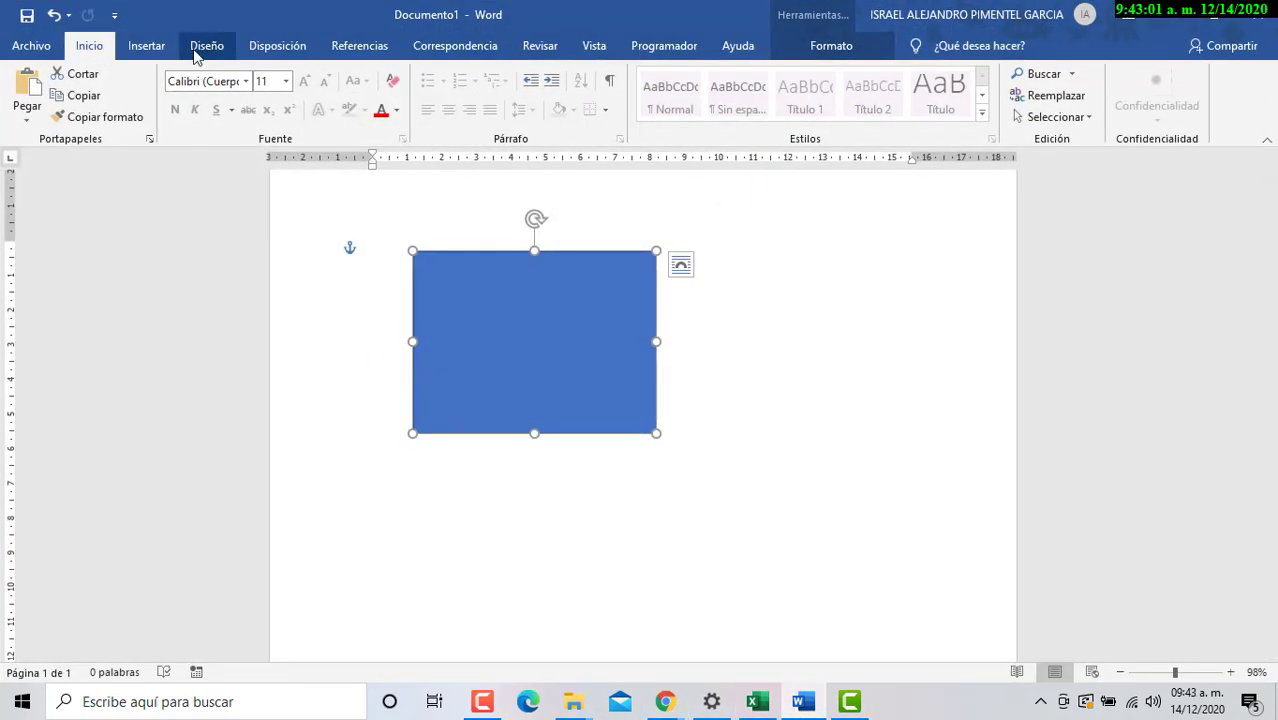
click(197, 50)
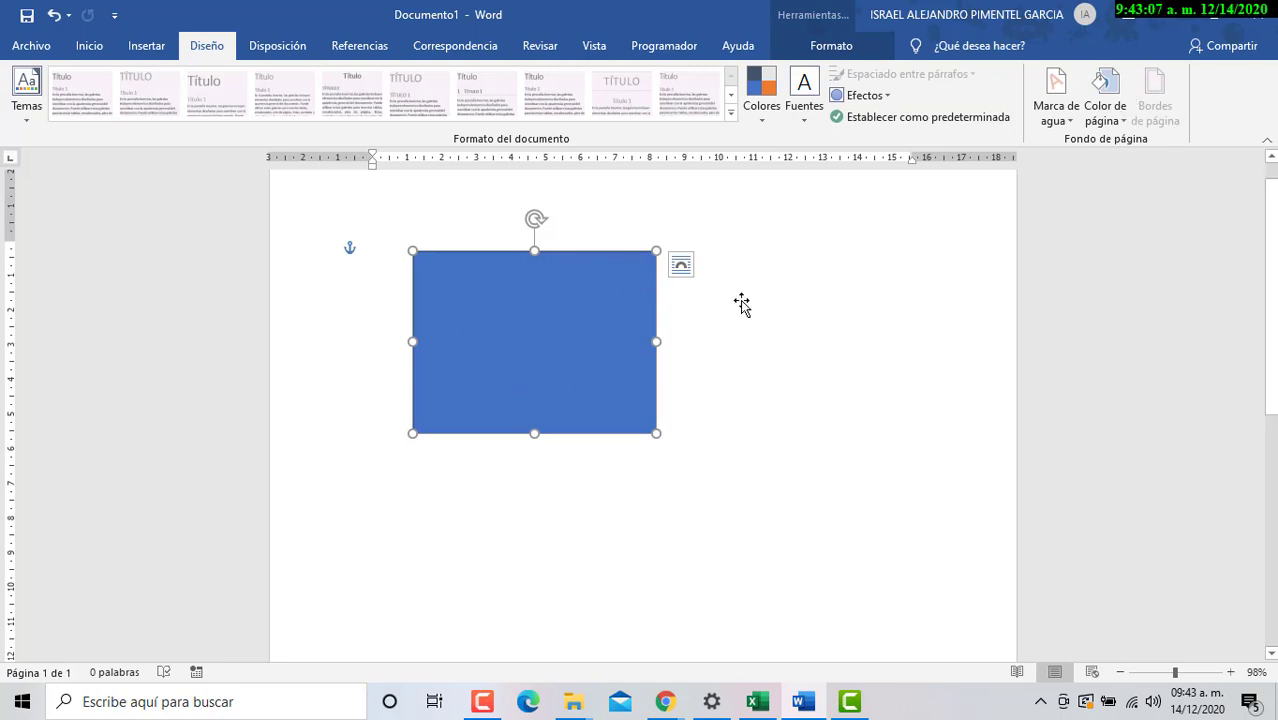
click(791, 294)
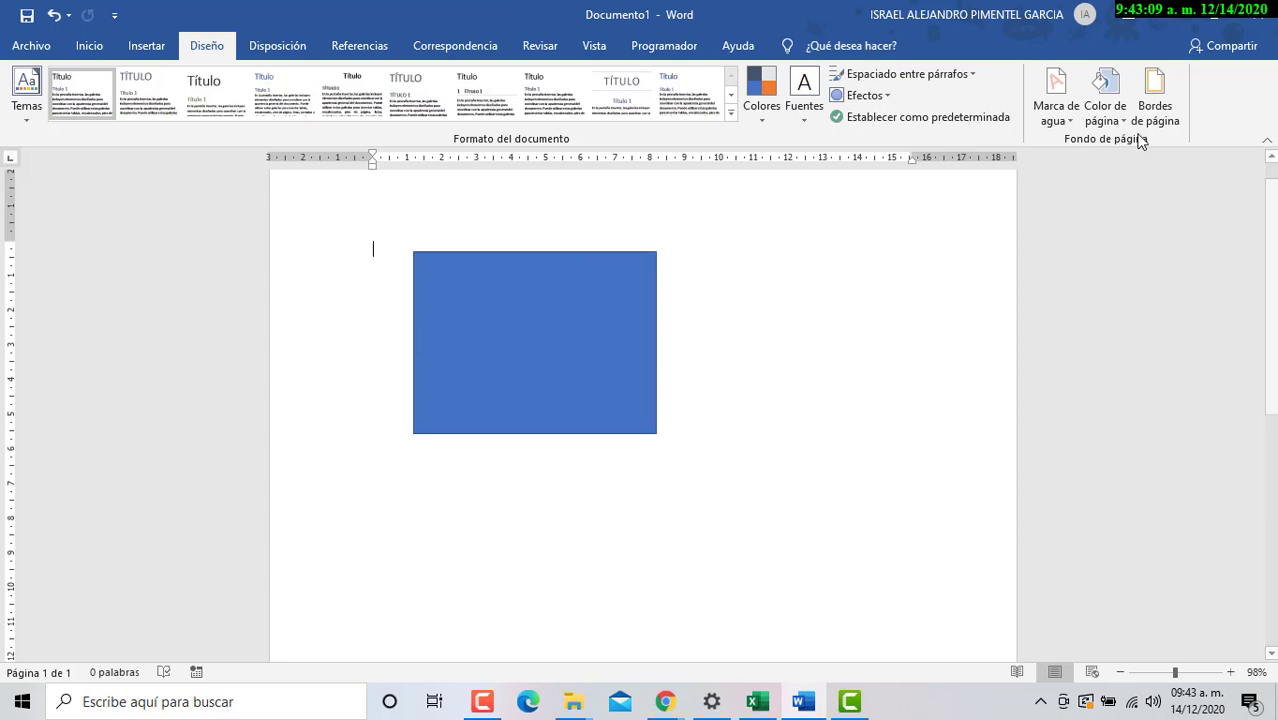
click(1152, 106)
drag(621, 225, 705, 226)
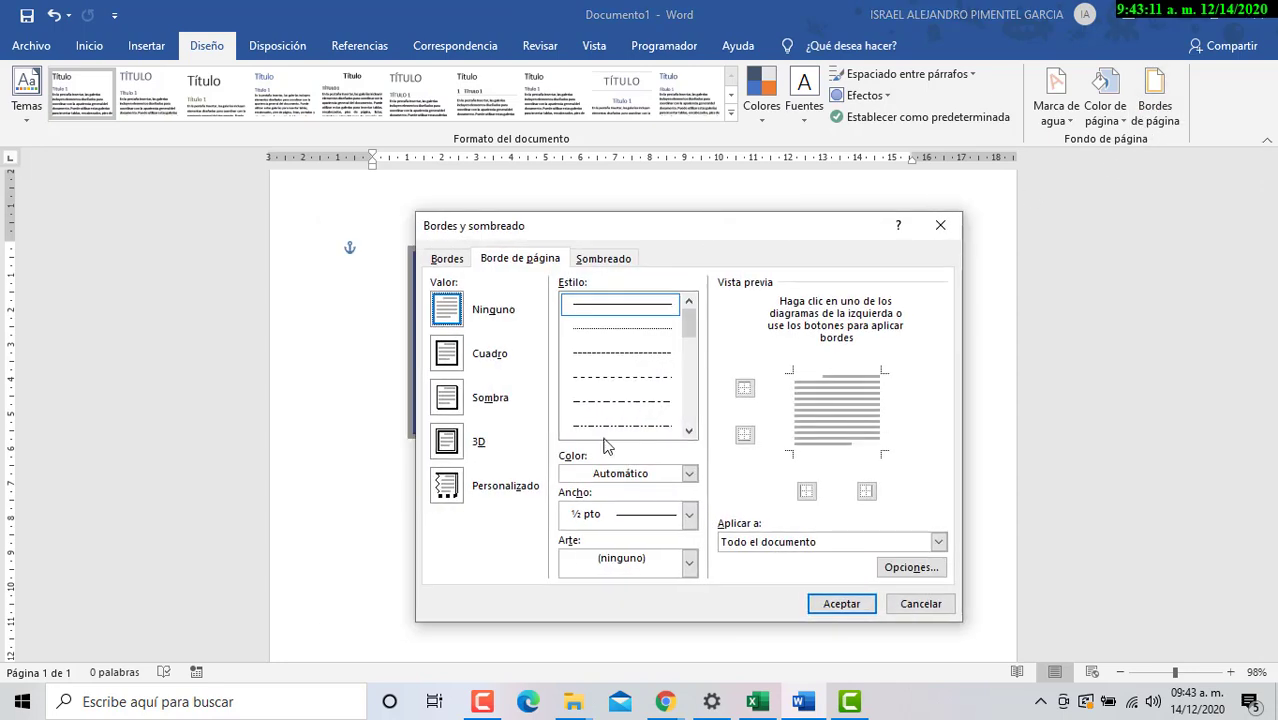
Step: Try a Sombra page border with a 6 pto width, followed by a different line style
click(470, 405)
click(689, 514)
click(620, 457)
click(689, 514)
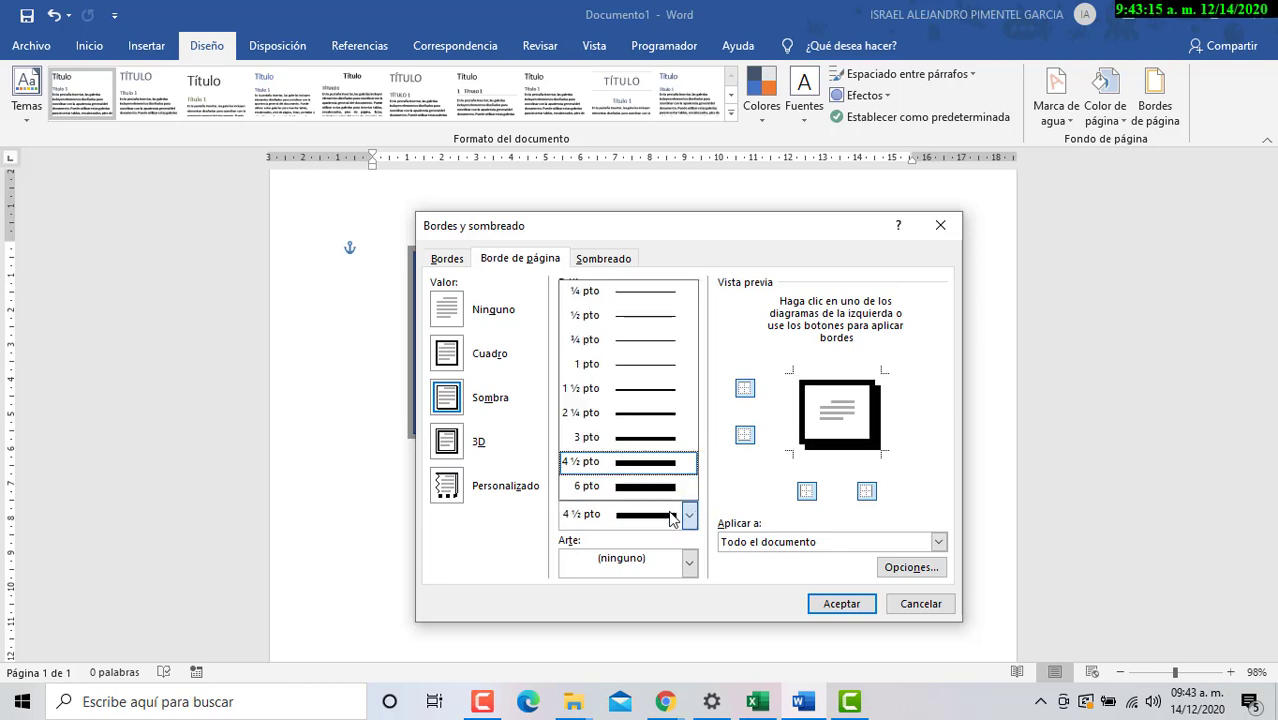
click(660, 488)
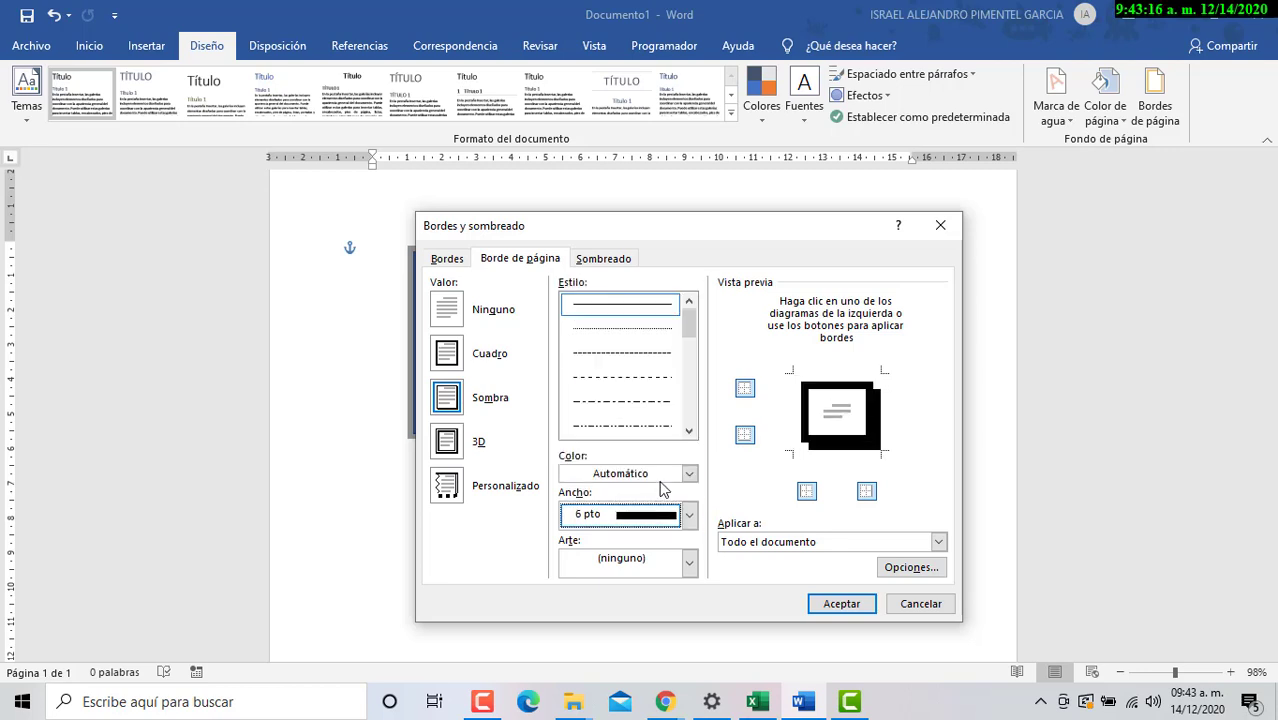
drag(690, 321, 694, 342)
click(659, 389)
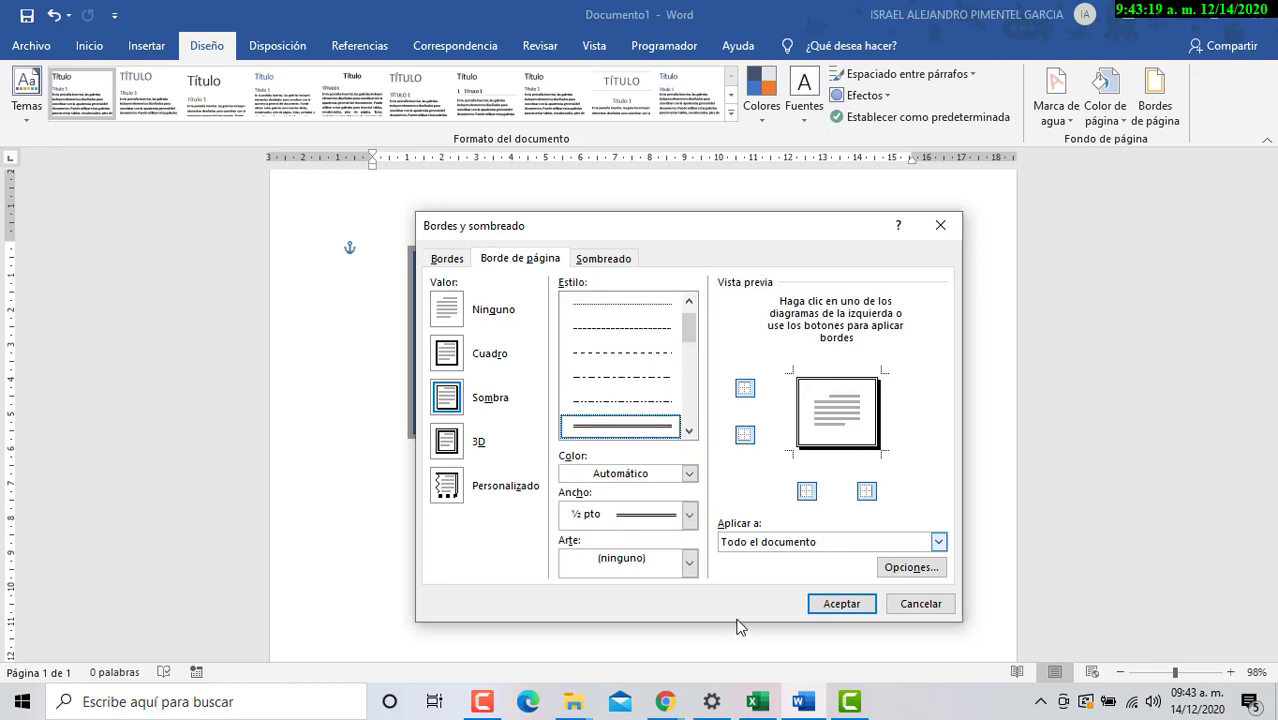
Step: Apply an apple art page border with a 28 pto width to the whole document
click(689, 563)
click(630, 458)
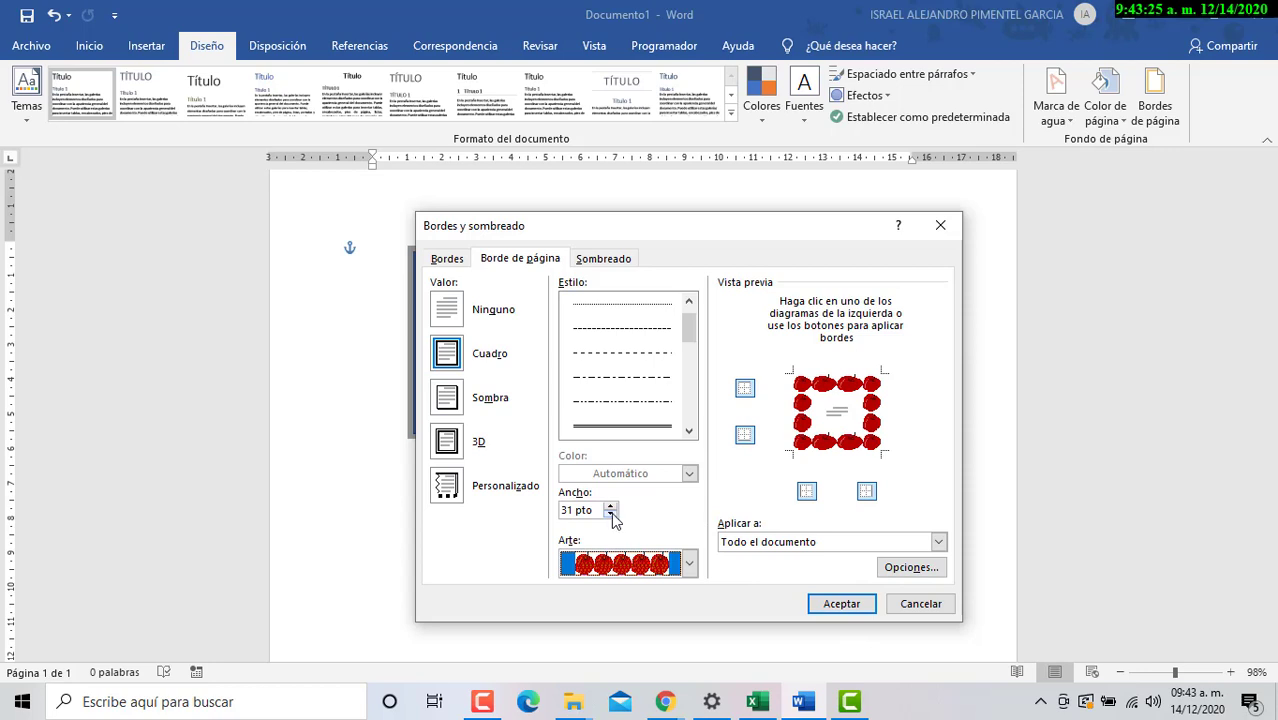
click(610, 514)
click(610, 514)
click(610, 514)
click(610, 514)
click(610, 514)
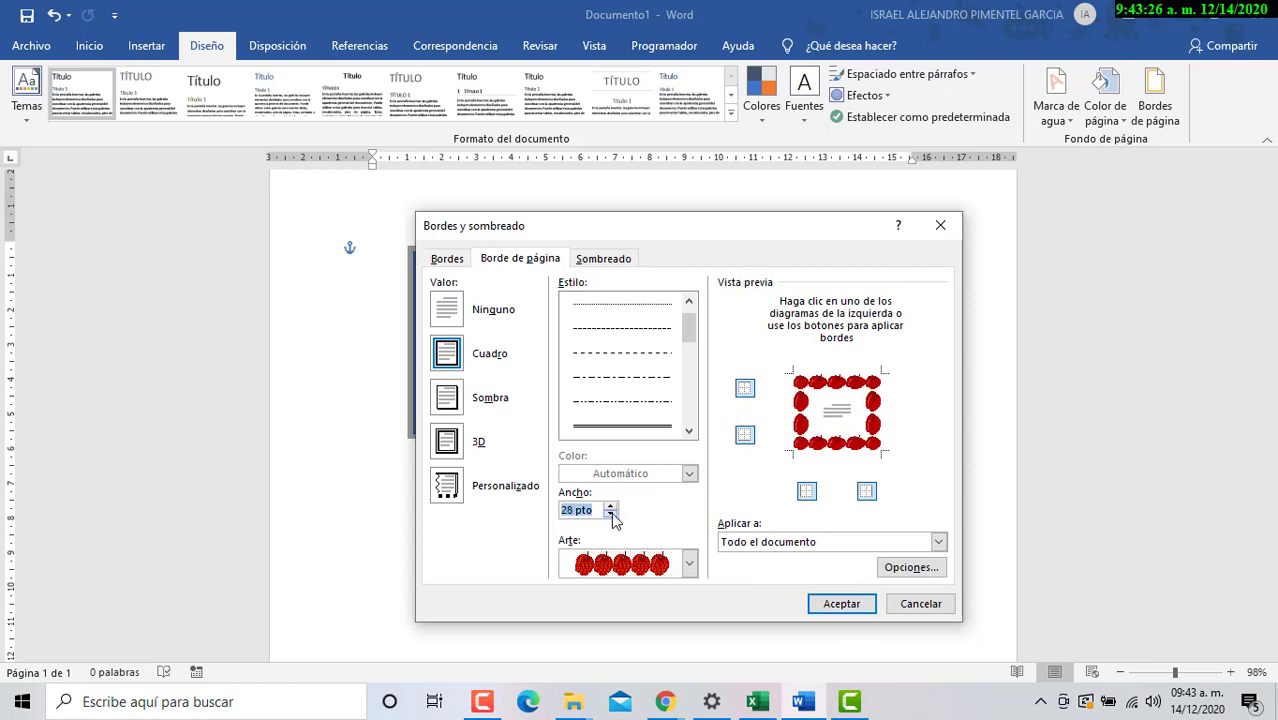
click(842, 604)
Step: Delete the blue rectangle from the page and review the apple border along the sheet
click(623, 297)
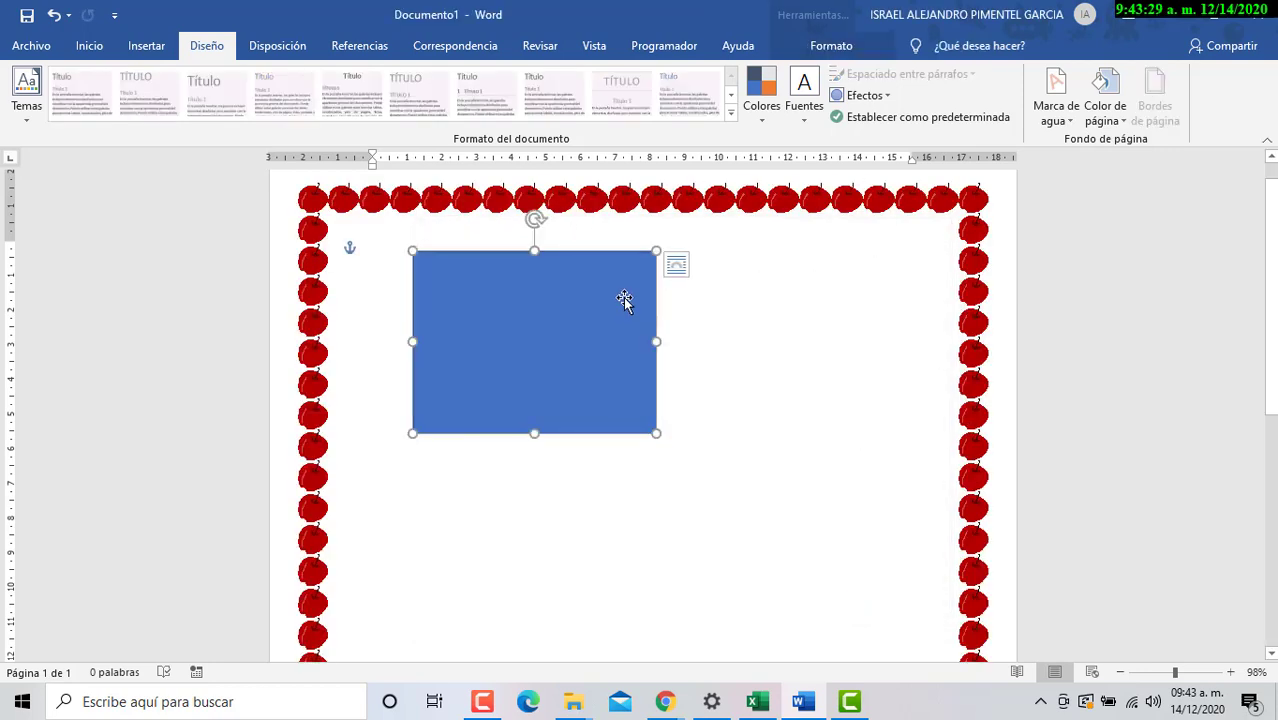
key(Delete)
scroll(622, 303, down, 8)
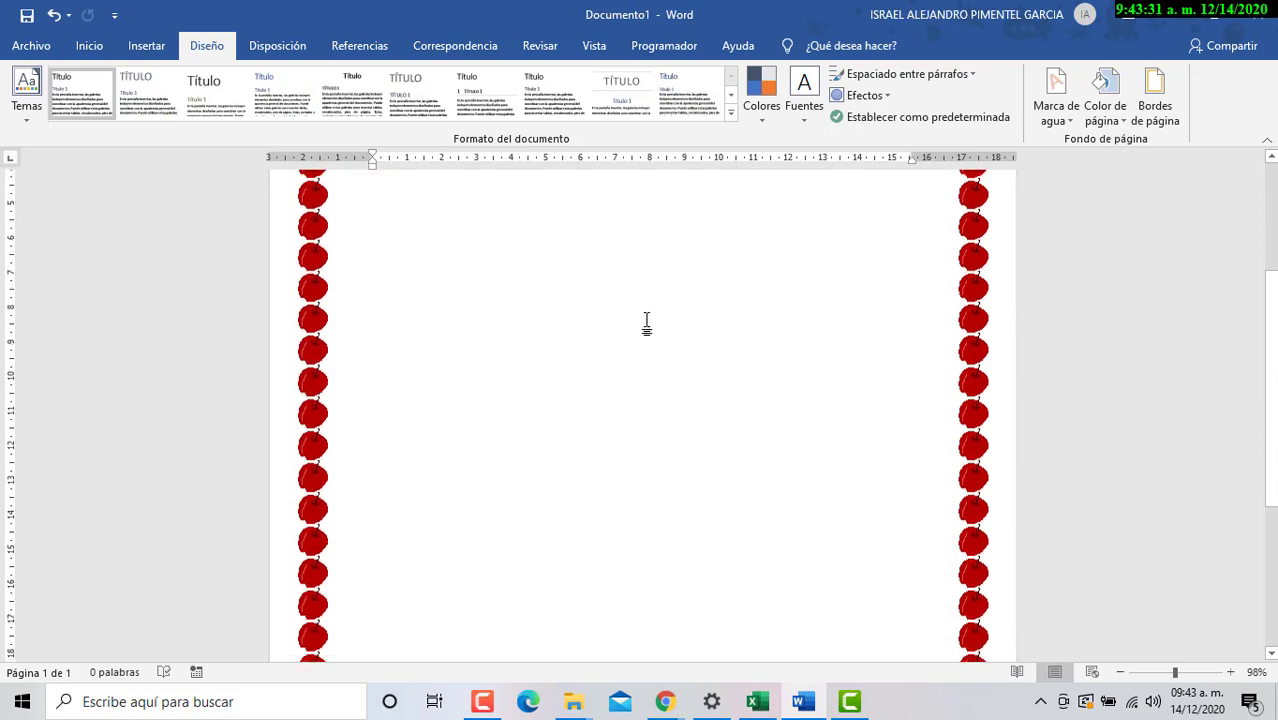
scroll(655, 330, up, 5)
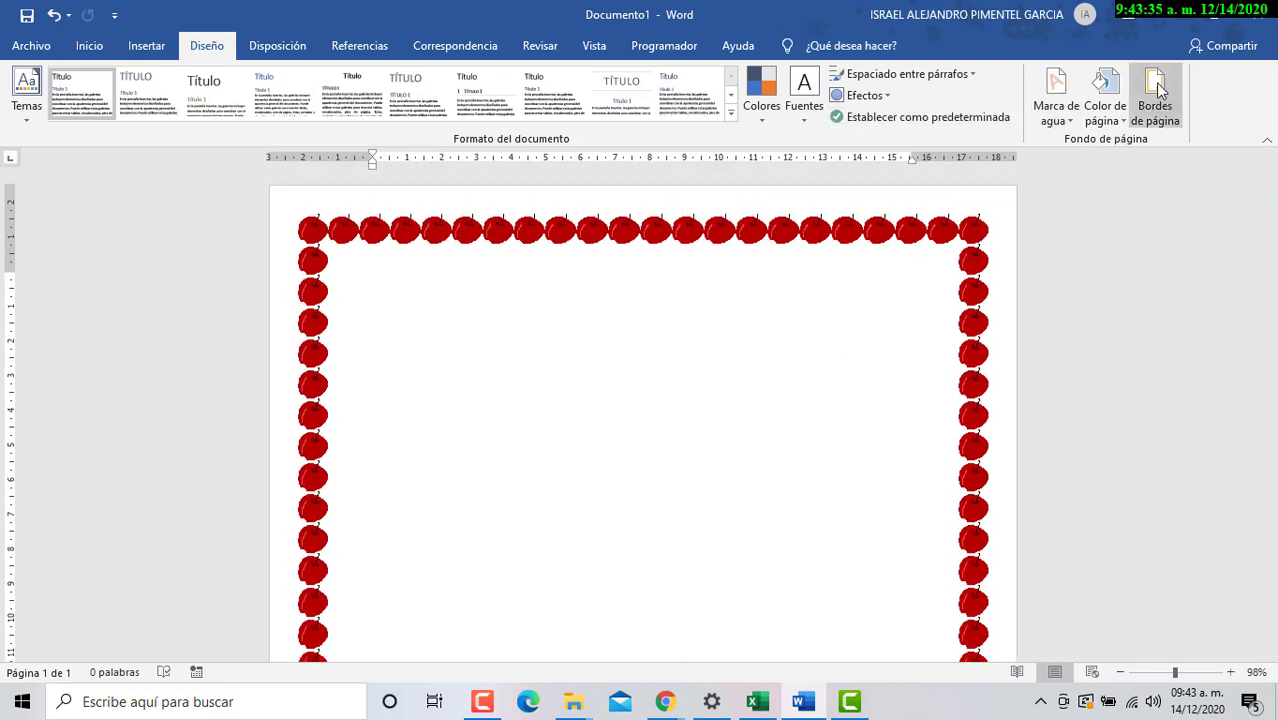
Step: Return to the Kahoot results and advance the quiz past the scoreboard to question 12
key(alt+Tab)
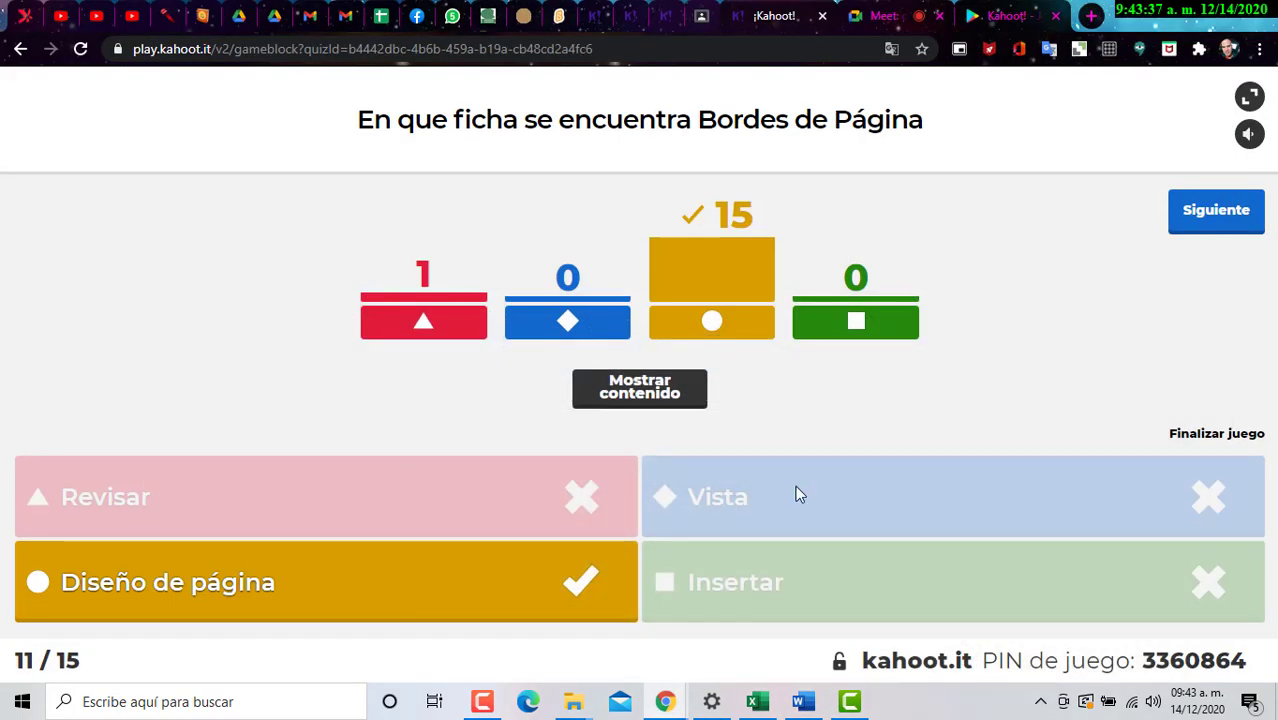
click(1232, 212)
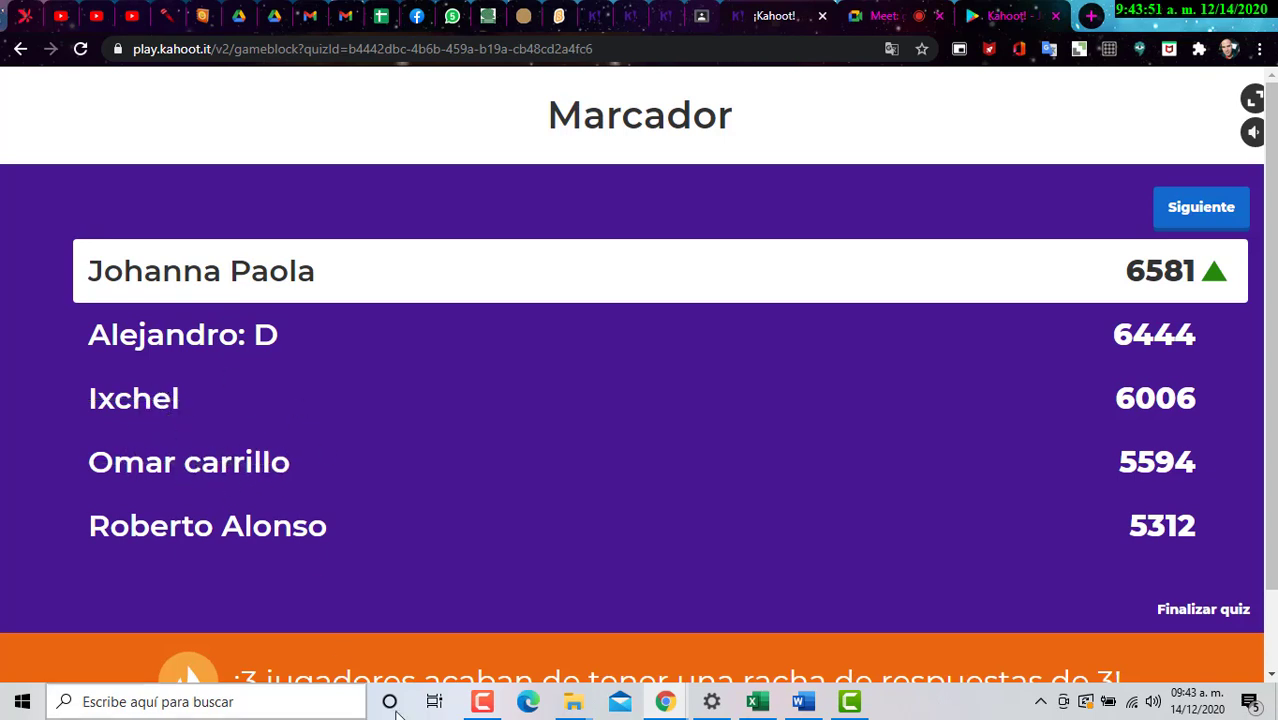
click(1216, 216)
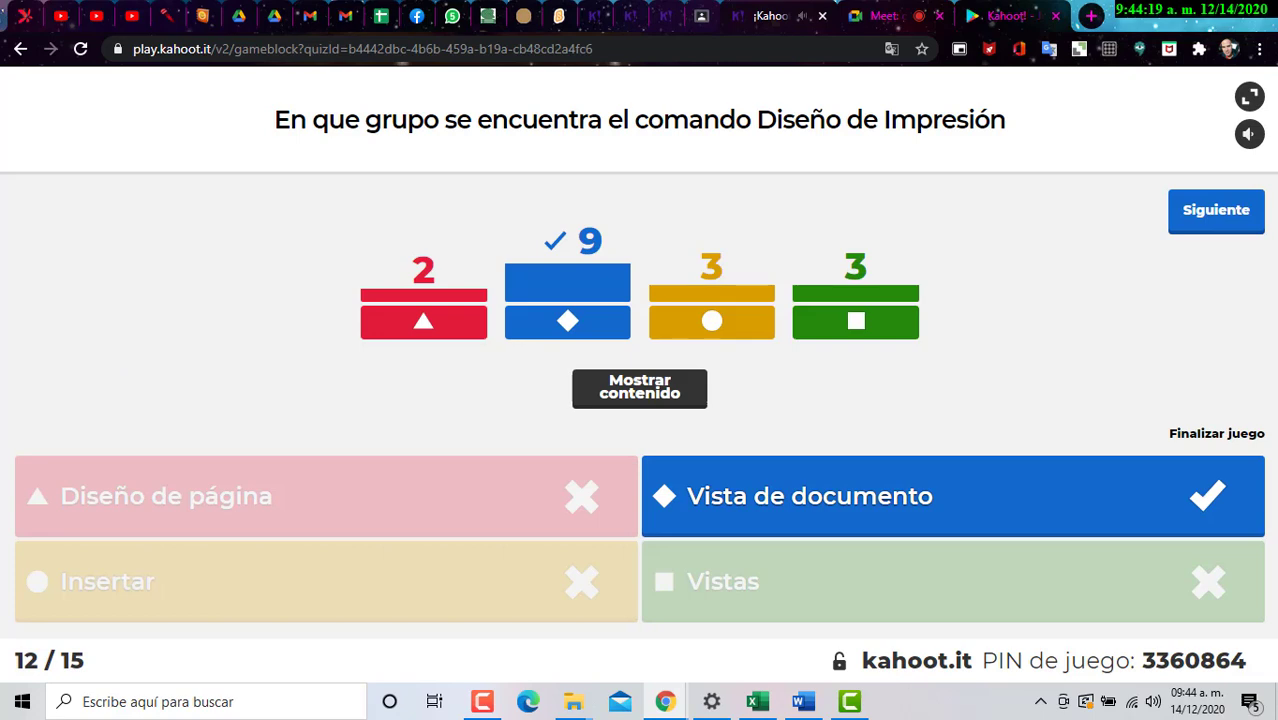
Step: Switch to Word and demonstrate the Vistas commands Diseño web and Modo de lectura, returning the document to Diseño de impresión
click(808, 701)
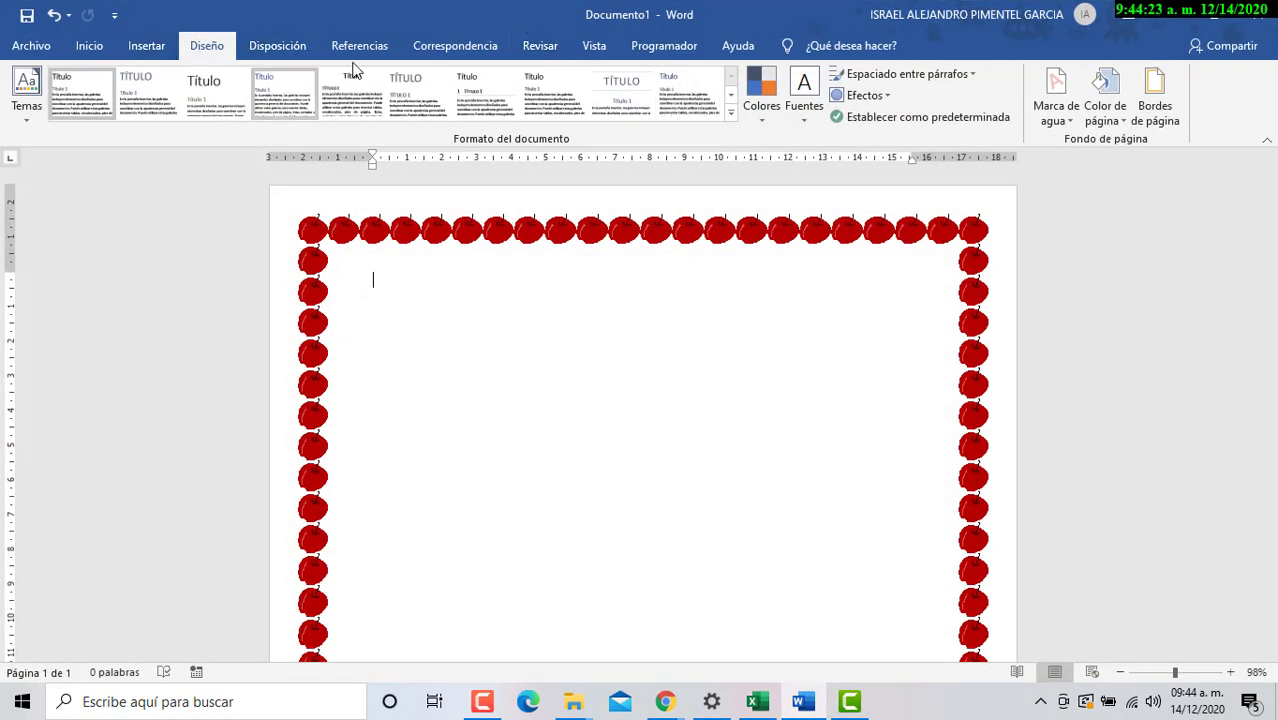
click(607, 52)
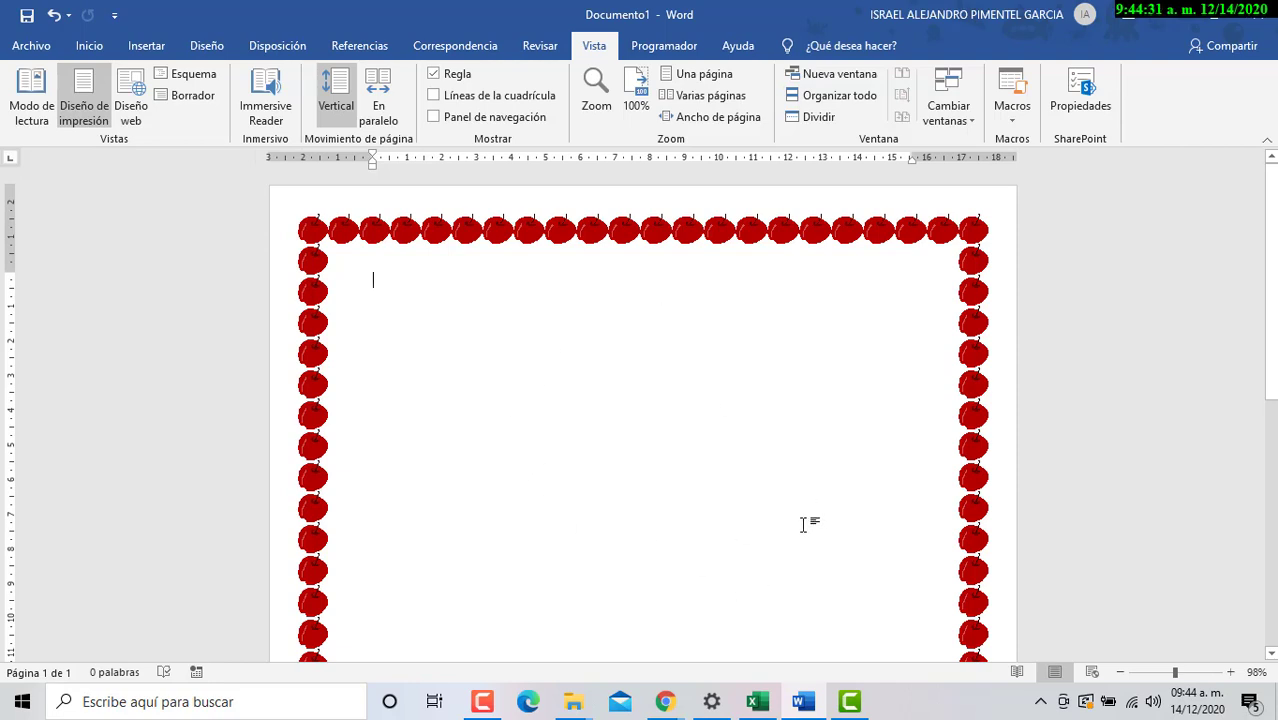
click(135, 110)
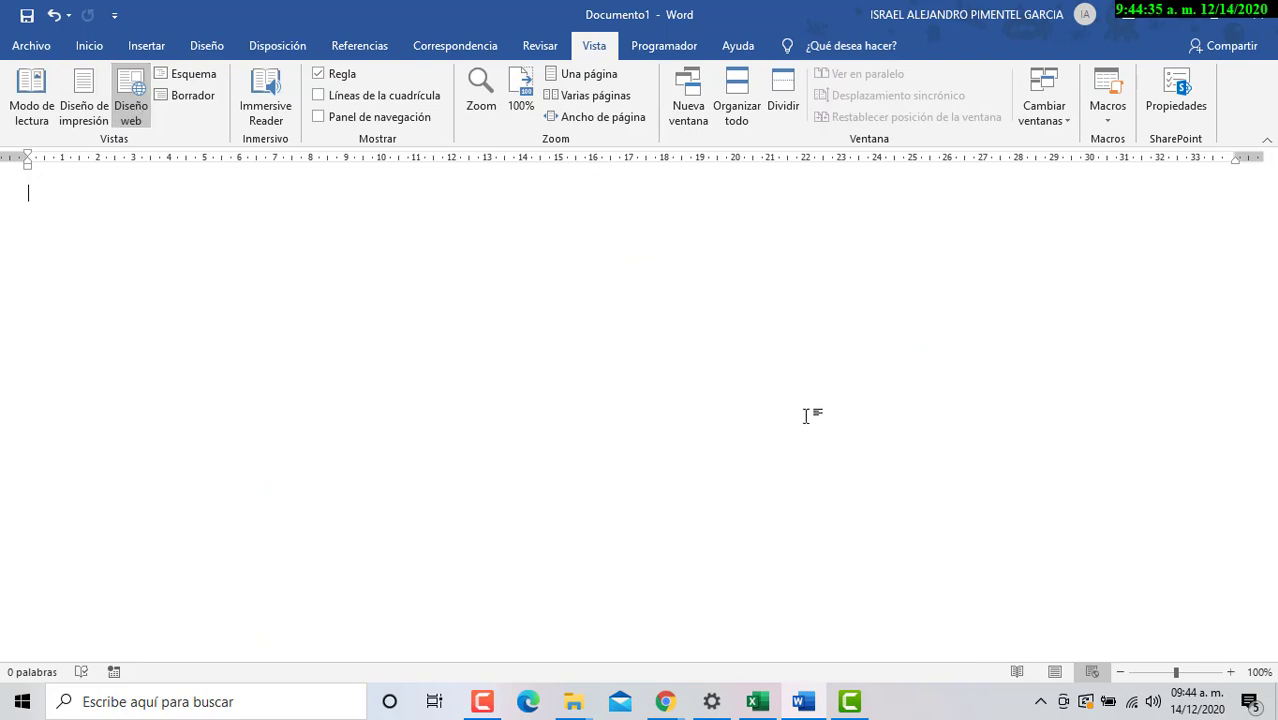
click(33, 100)
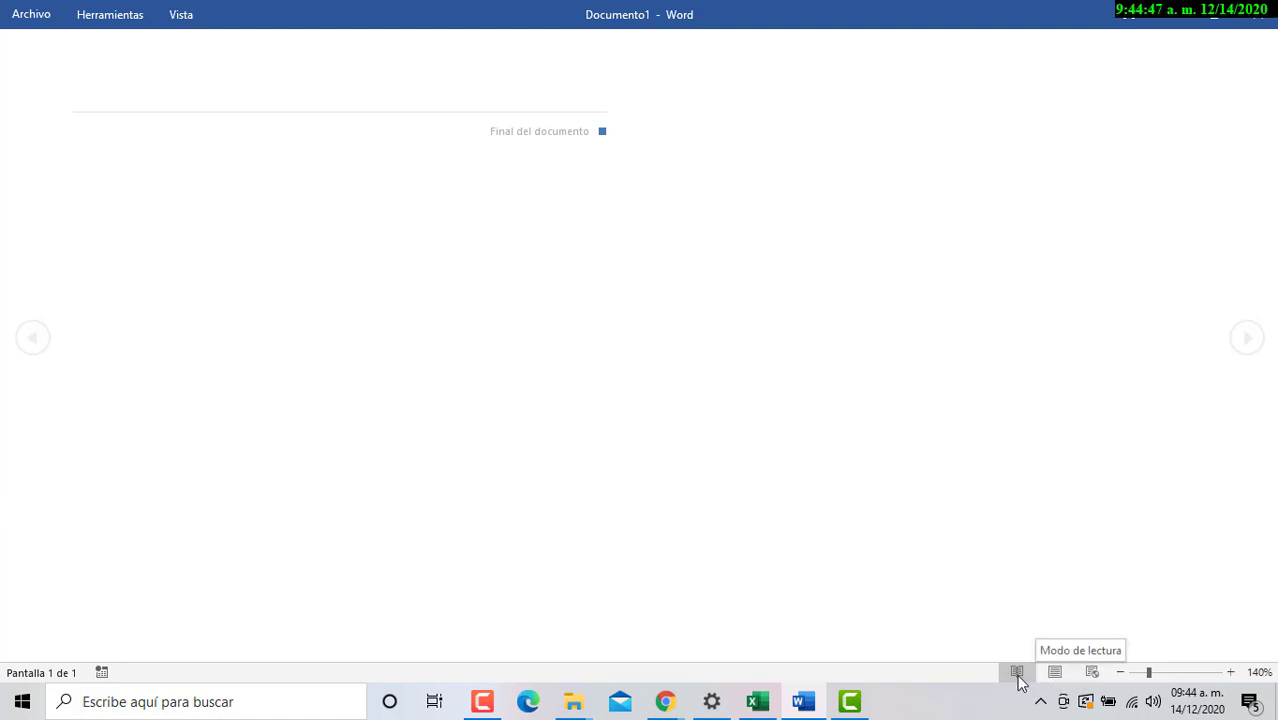
click(1054, 672)
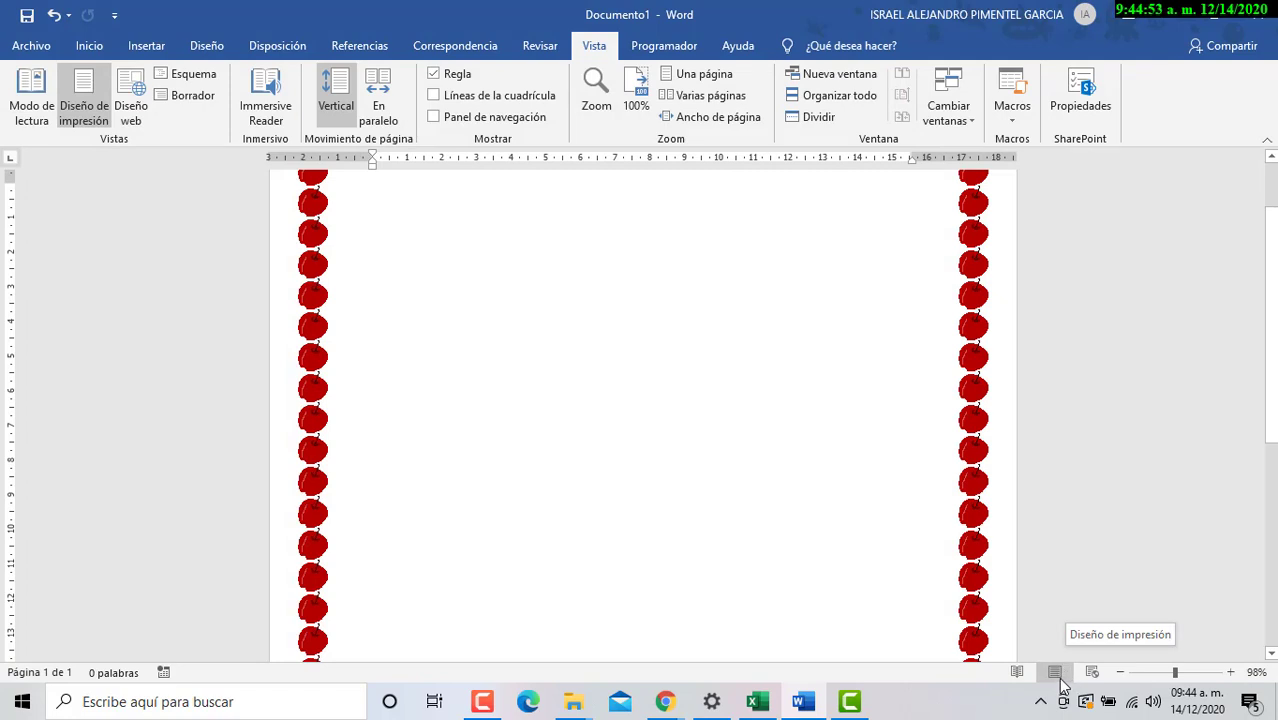
Step: Cycle through the document view shortcuts for web layout, print layout and reading mode, ending in Diseño de impresión
click(1092, 672)
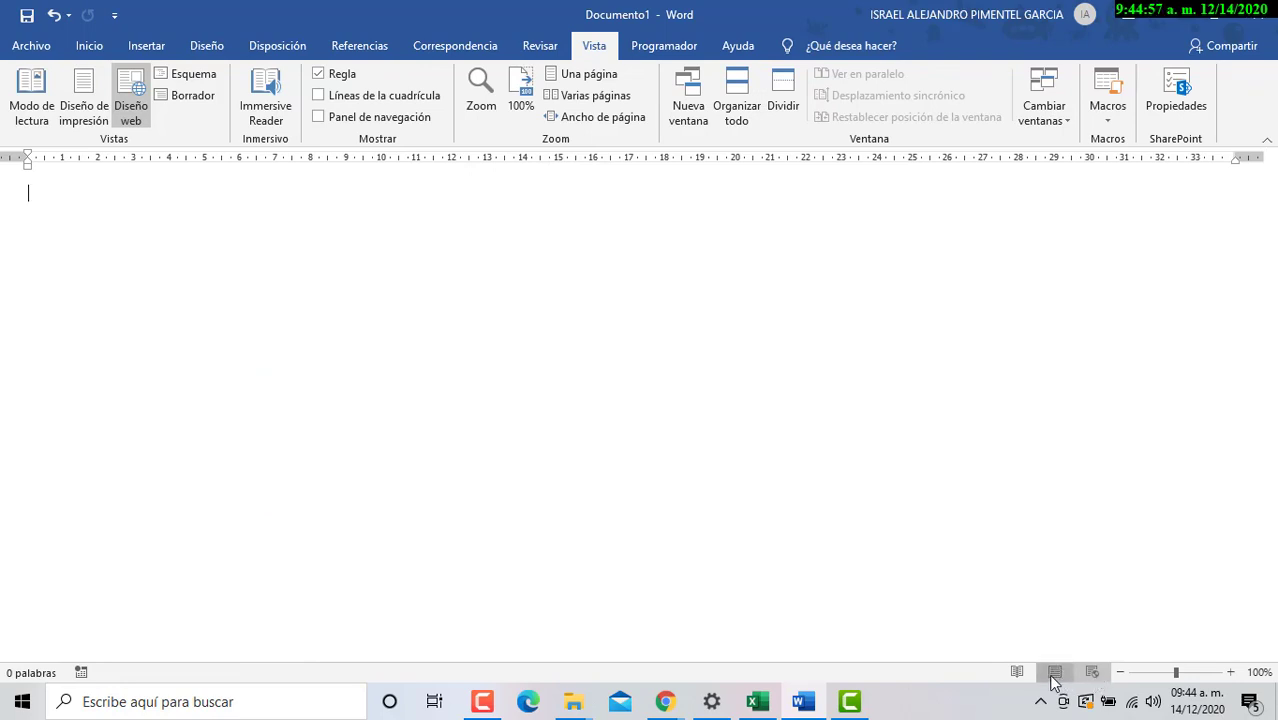
click(1054, 672)
click(1017, 672)
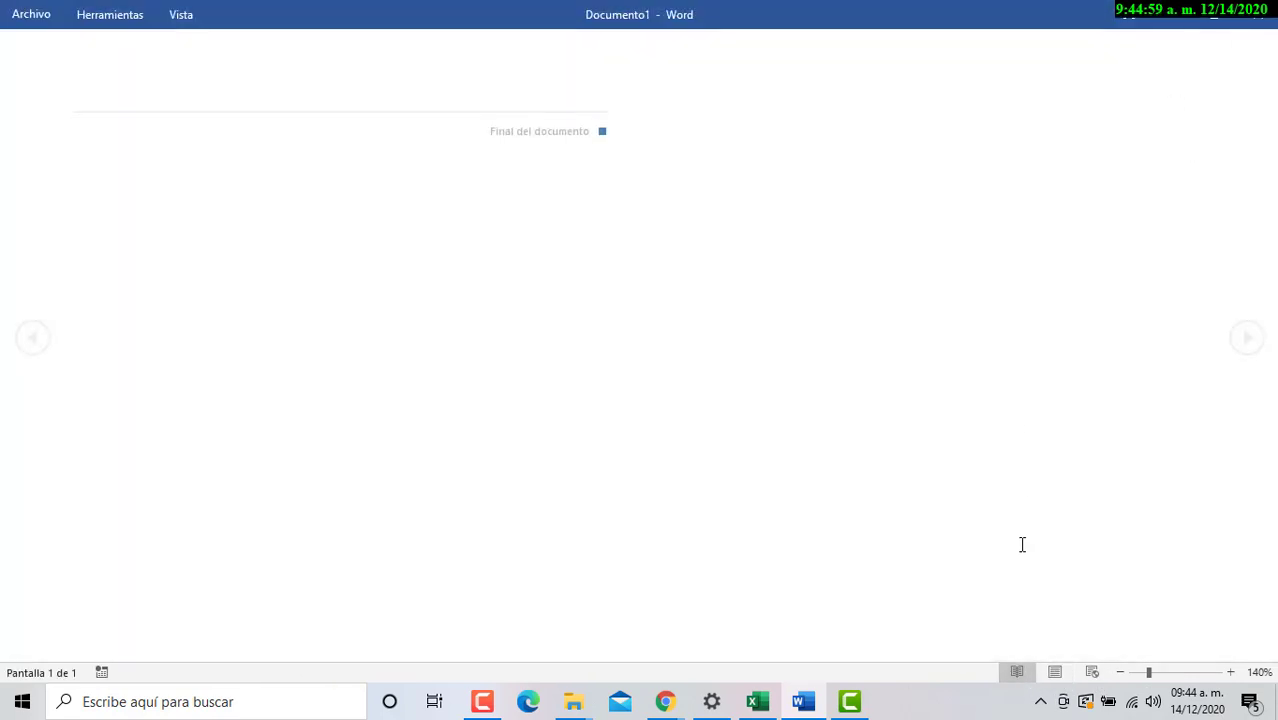
click(1056, 672)
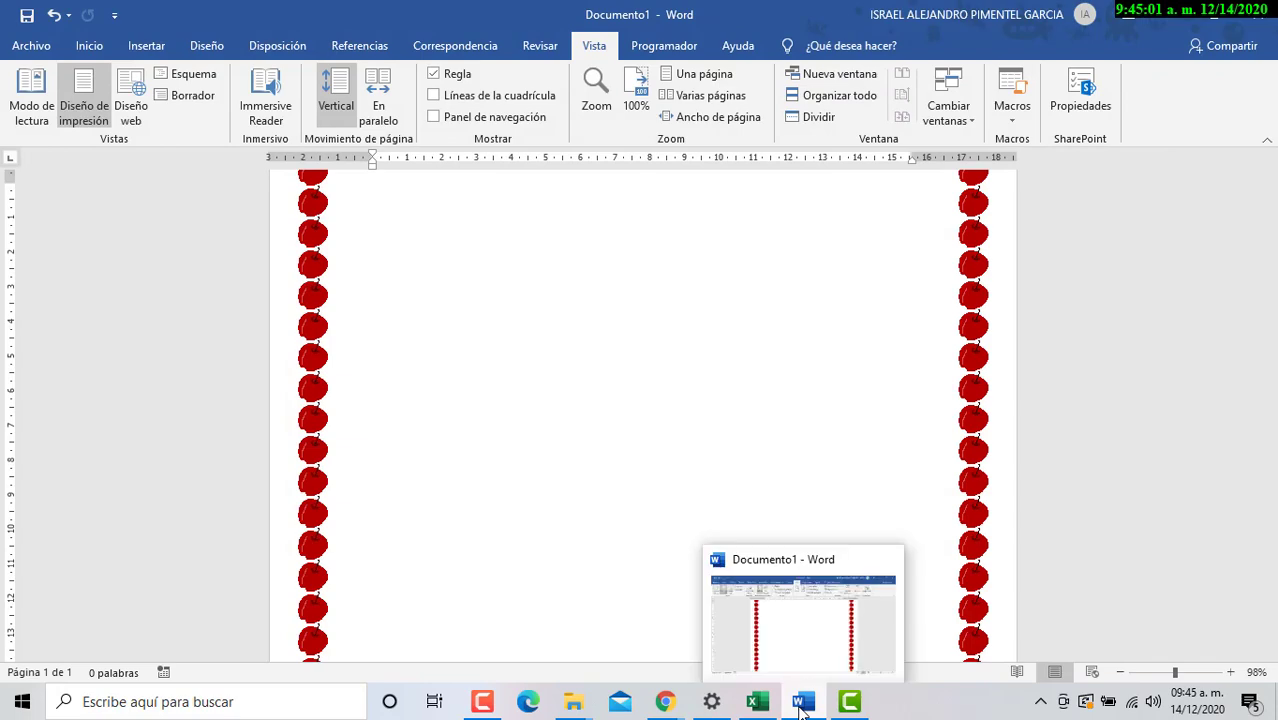
Step: Return to the Kahoot results and advance the quiz past the scoreboard to question 13
click(801, 705)
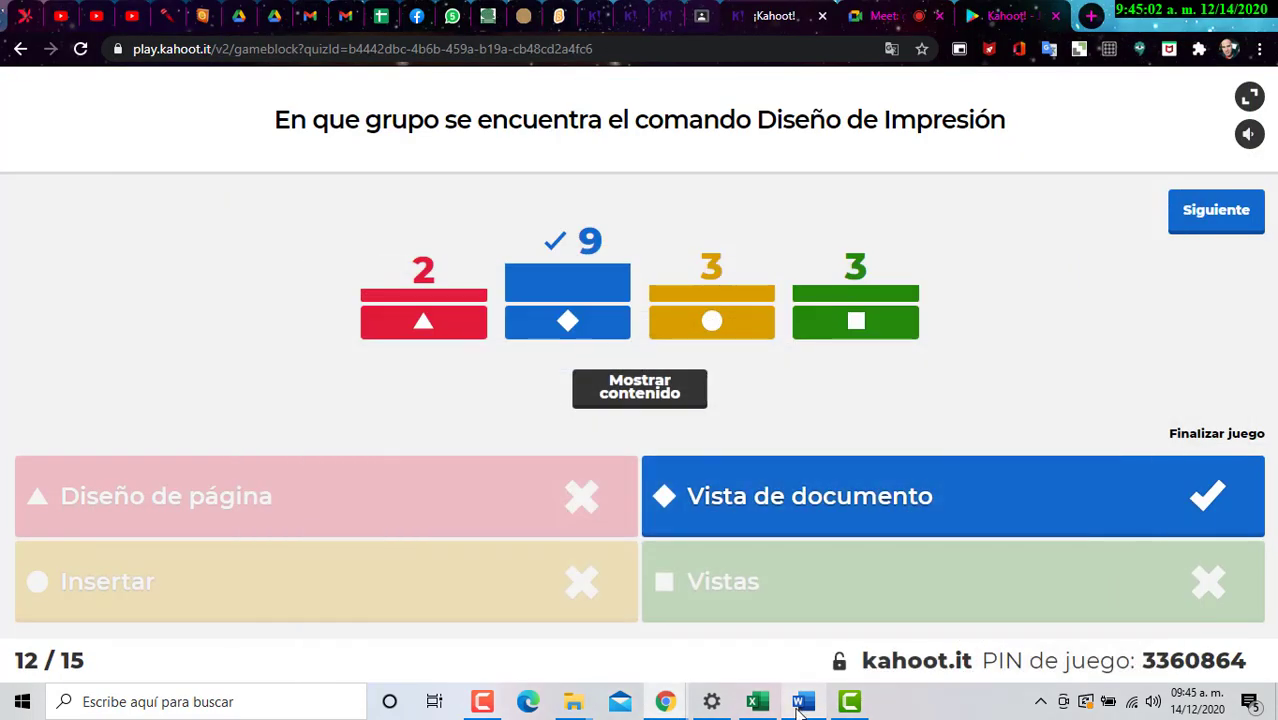
click(1230, 222)
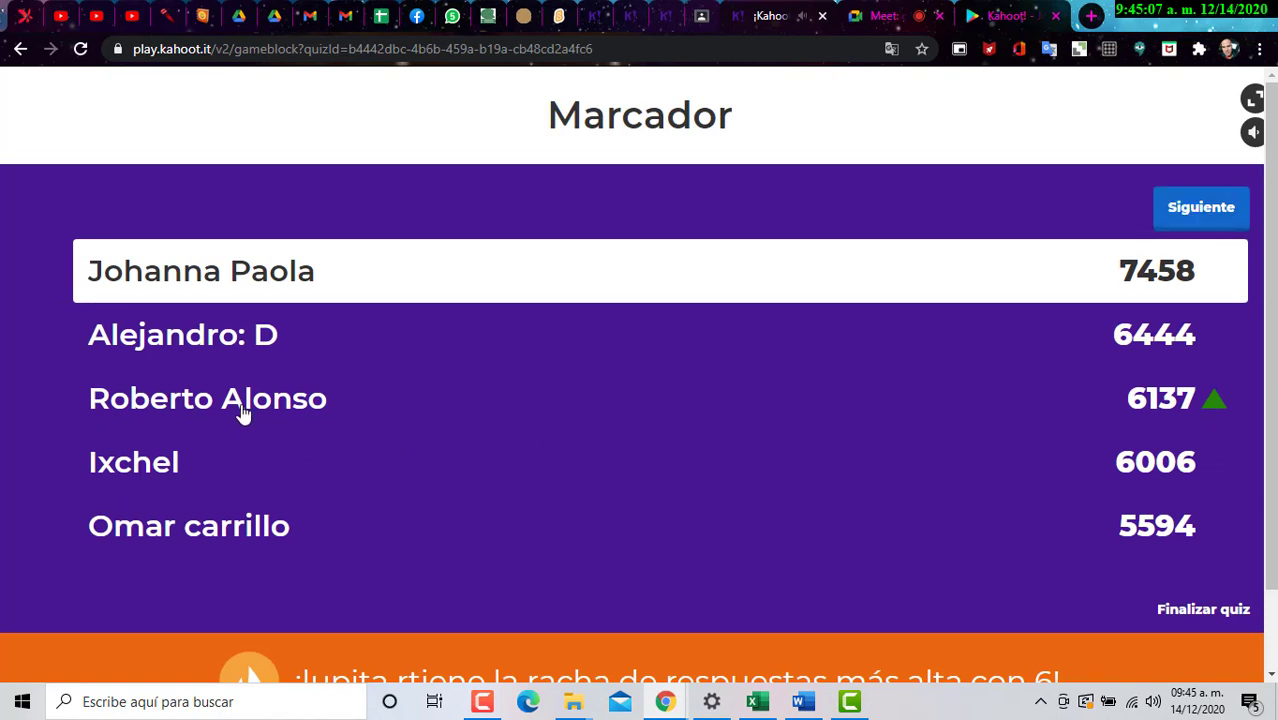
click(1201, 209)
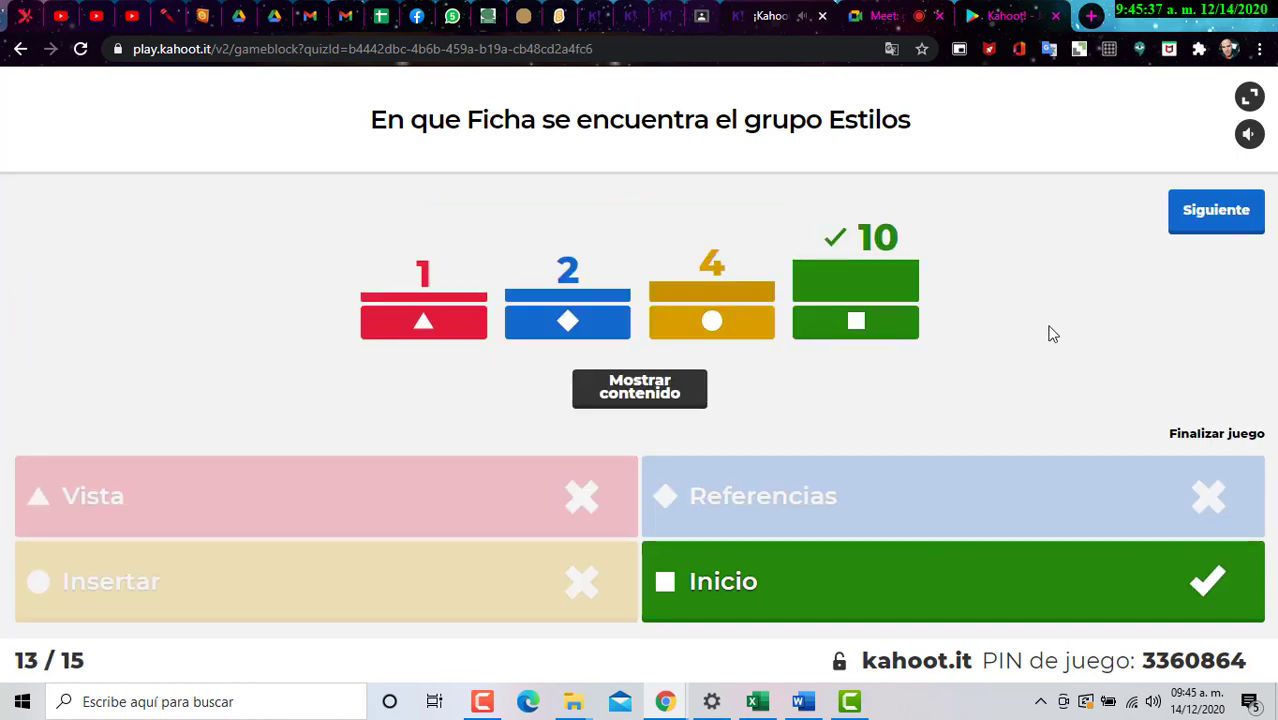
Step: Switch to Word and show the full Estilos gallery in the Inicio ribbon
click(801, 701)
click(92, 50)
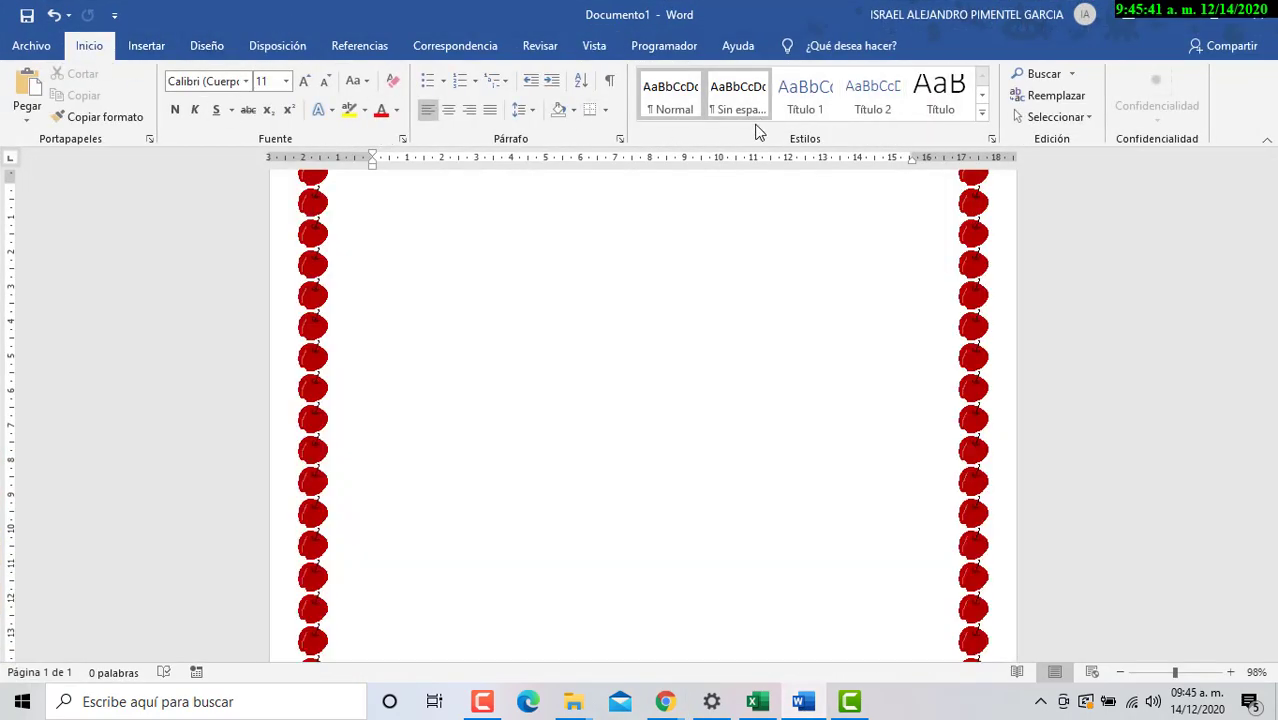
scroll(640, 400, up, 2)
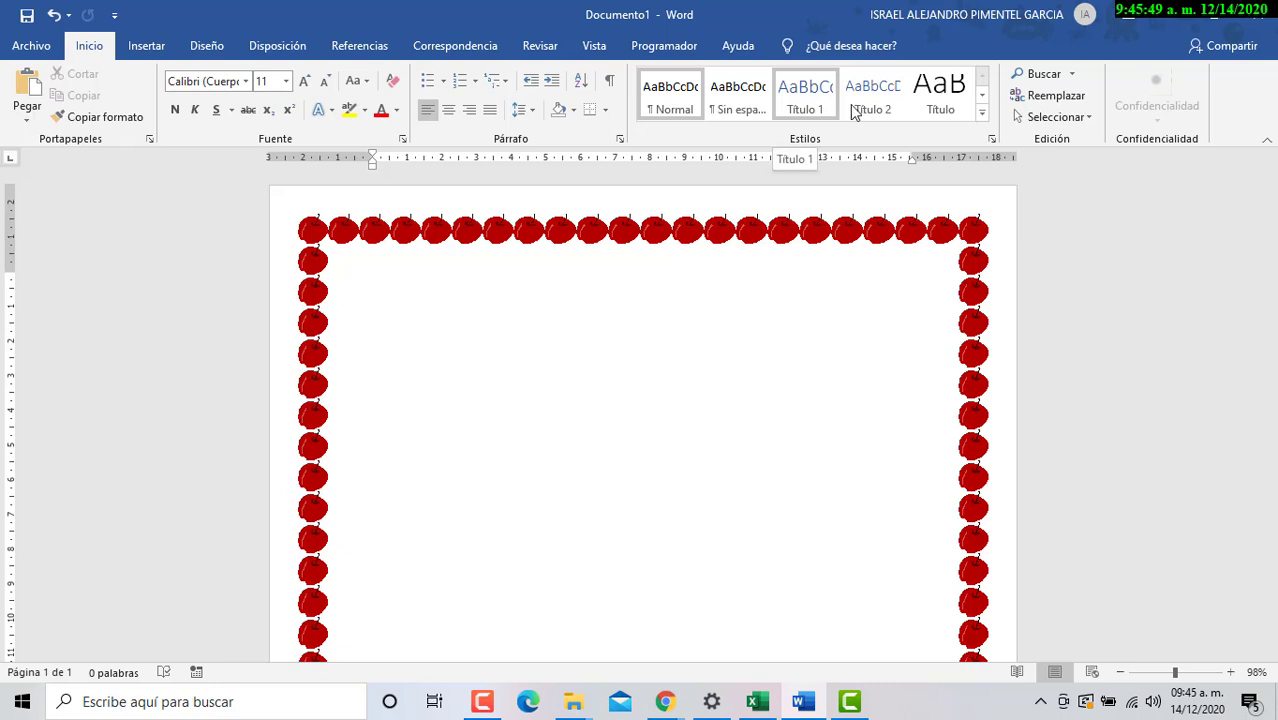
click(980, 117)
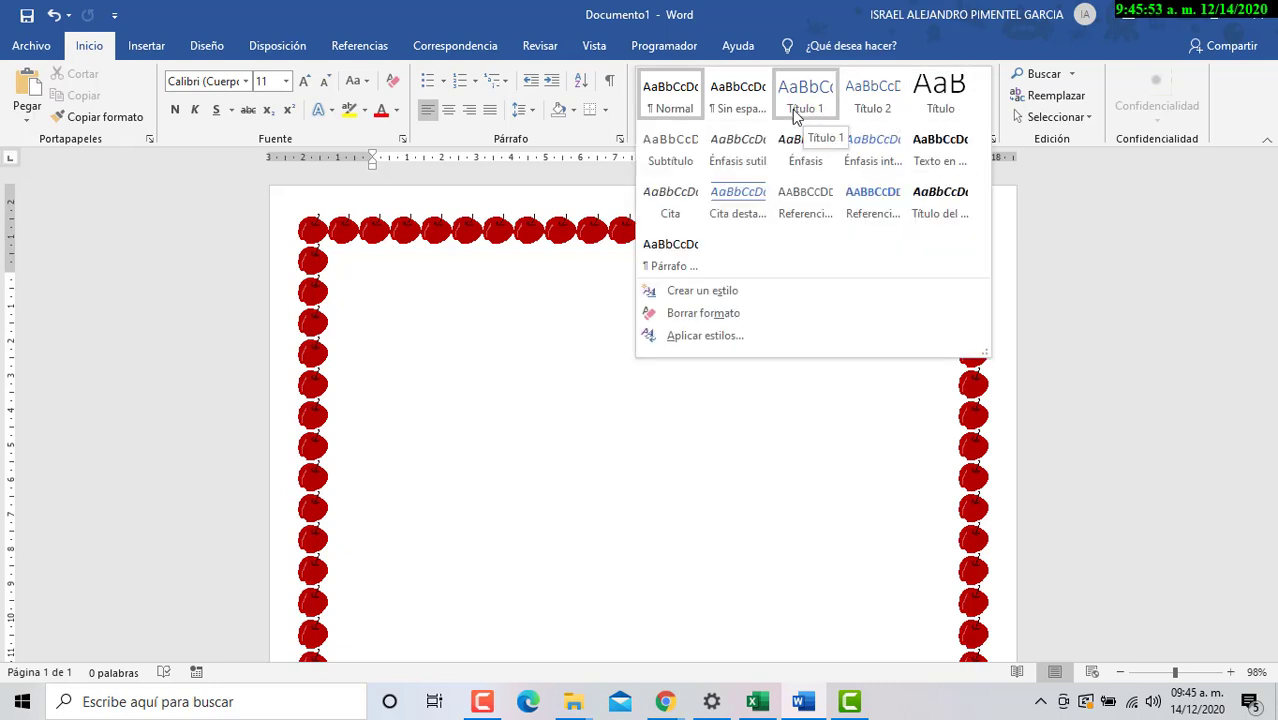
Step: Write "LA historia del la Web" on the first line of the page and apply the Título style to it
click(462, 300)
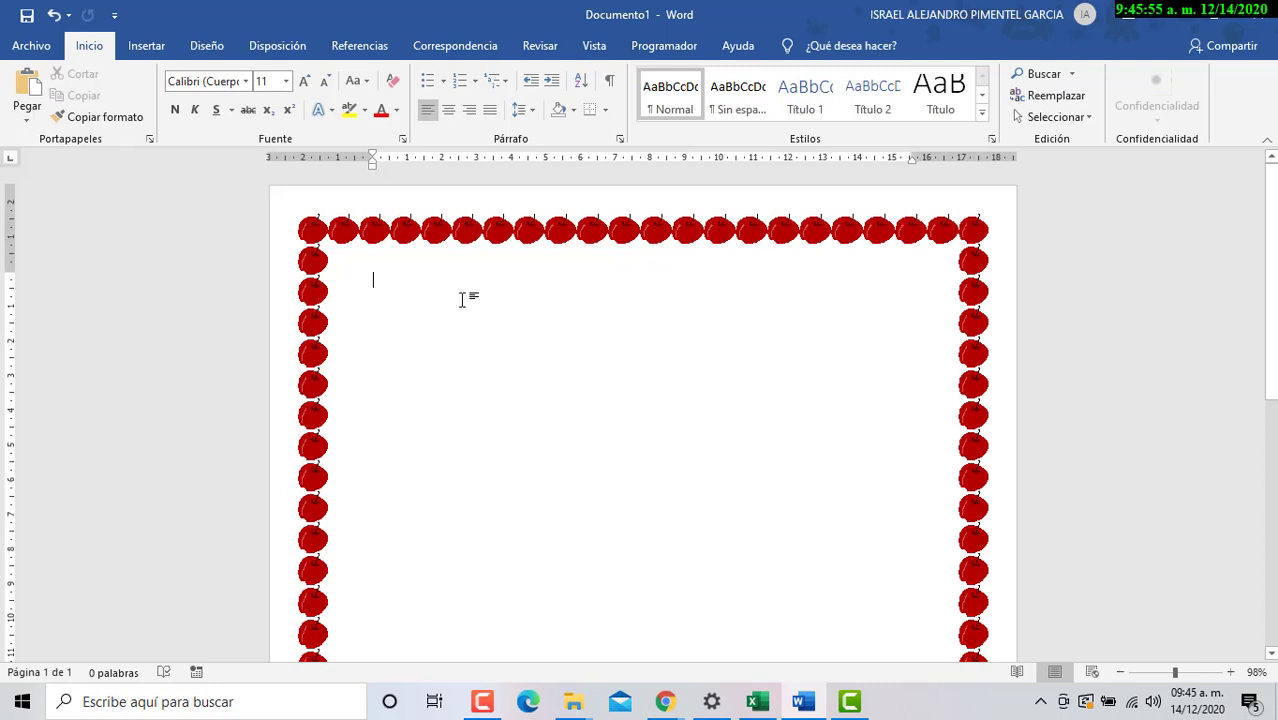
text(Is)
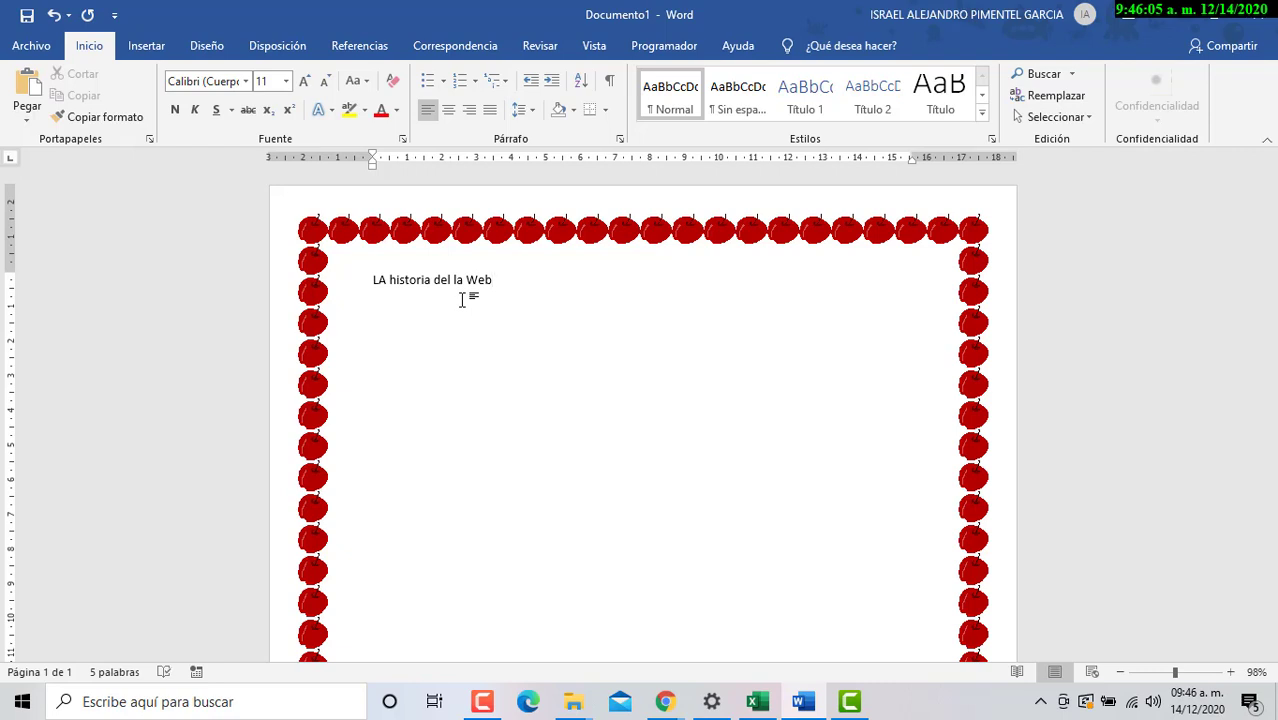
triple_click(462, 300)
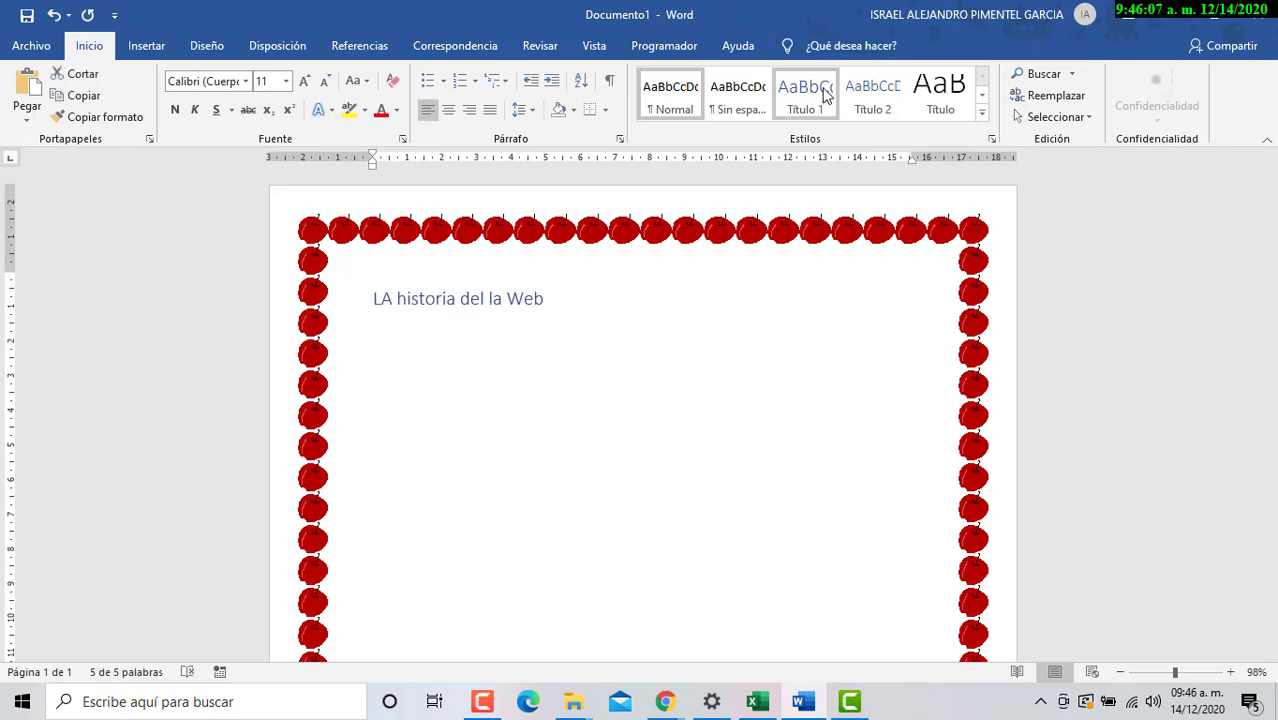
click(945, 100)
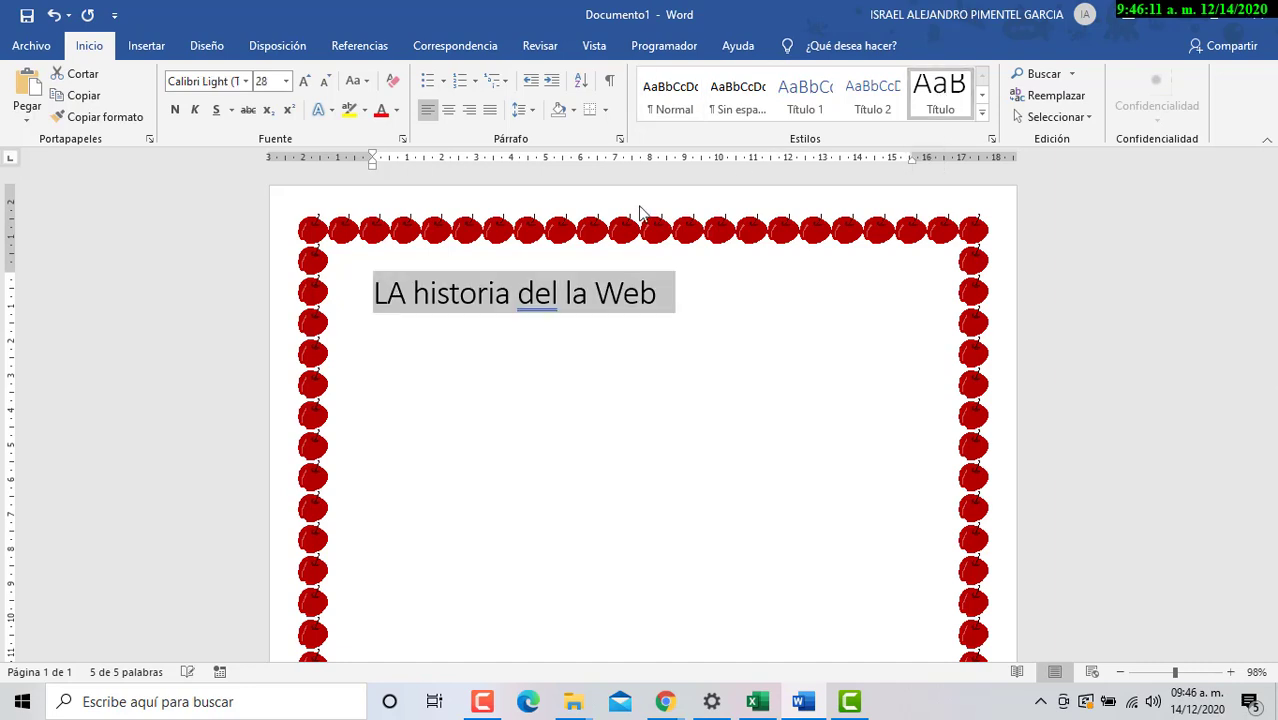
Step: Correct the first word of the title to "La"
click(415, 296)
key(BackSpace)
text(a)
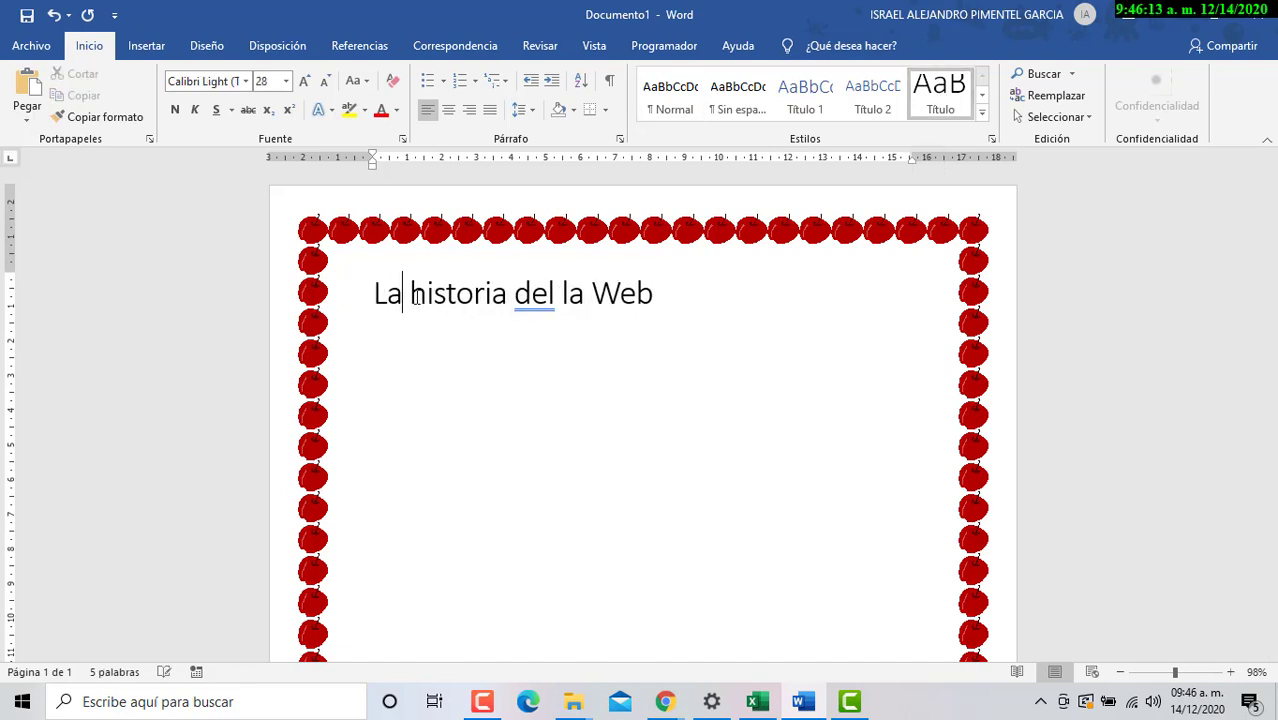
Step: Apply the Subtítulo style to the line "La historia del la Web"
drag(653, 297, 373, 293)
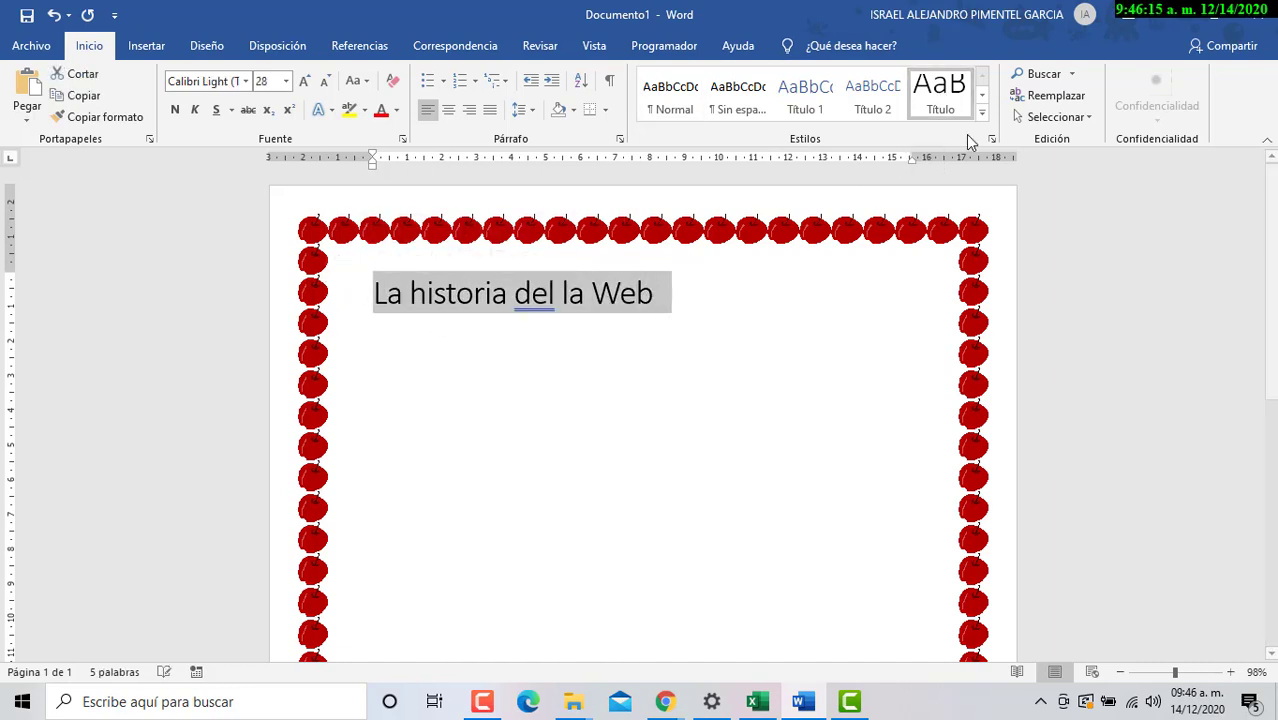
click(982, 112)
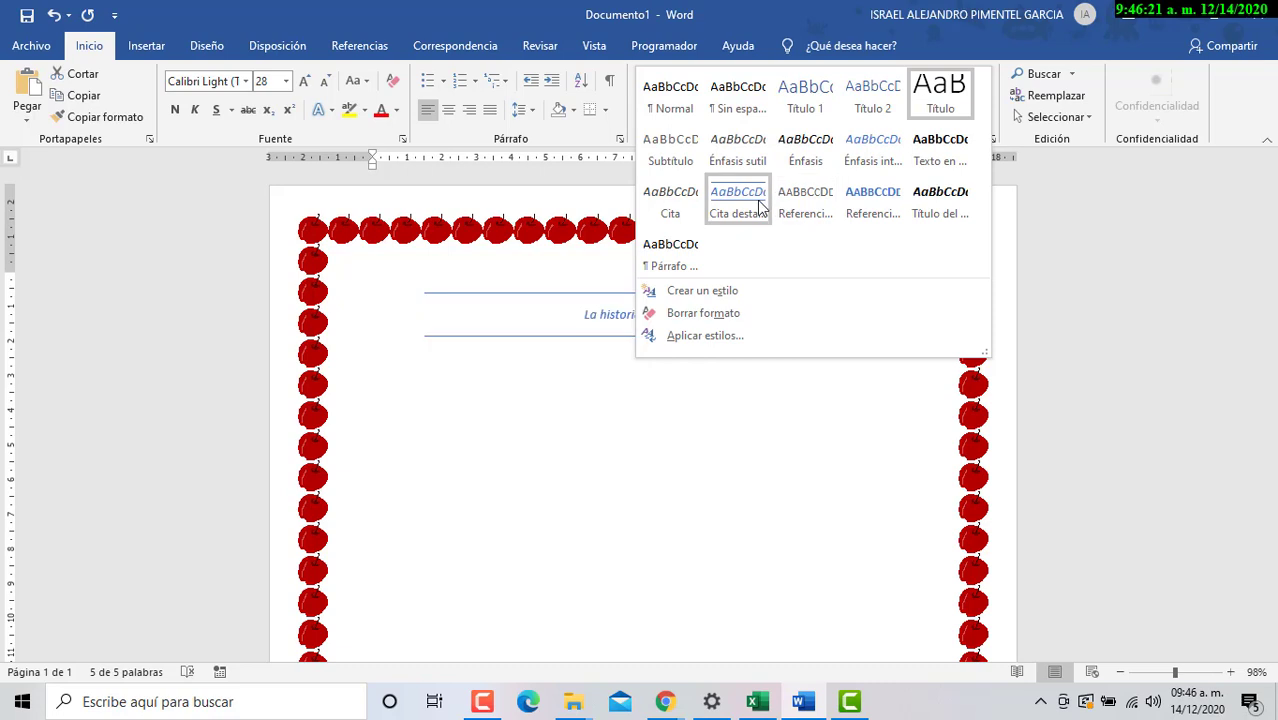
click(669, 155)
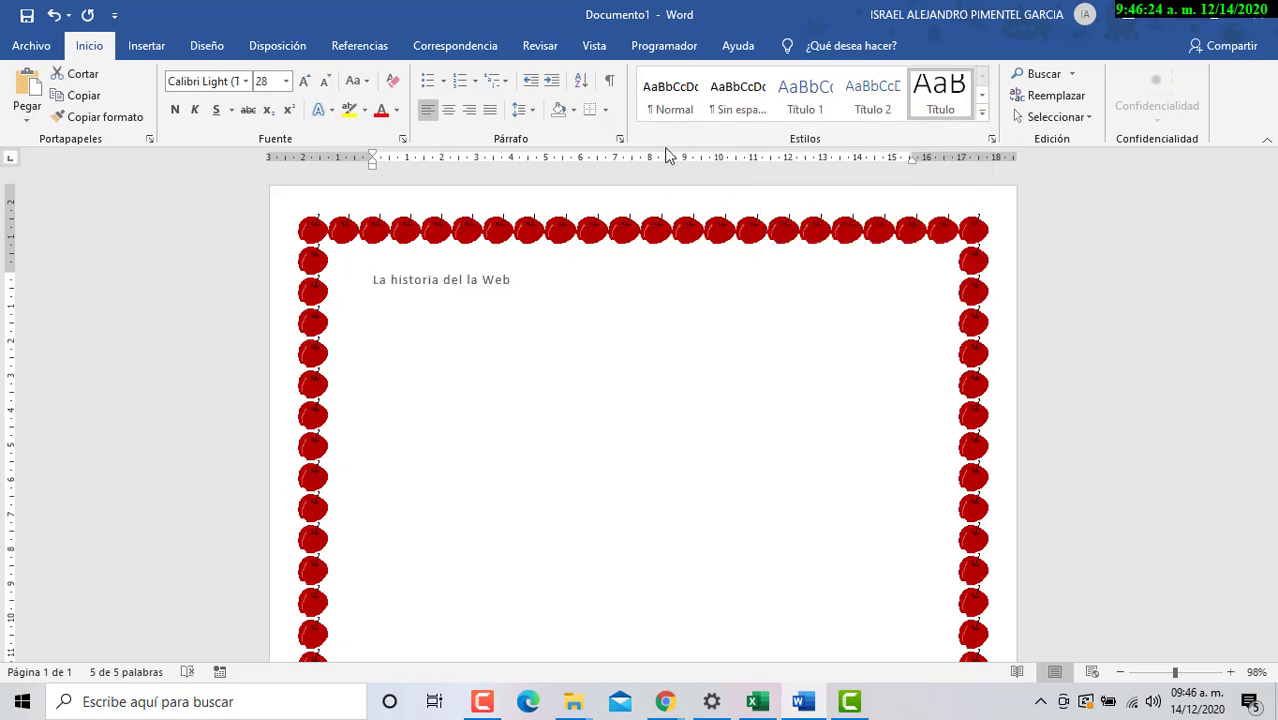
Step: Select the line "La historia del la Web" to check its Subtítulo style and deselect it
click(674, 275)
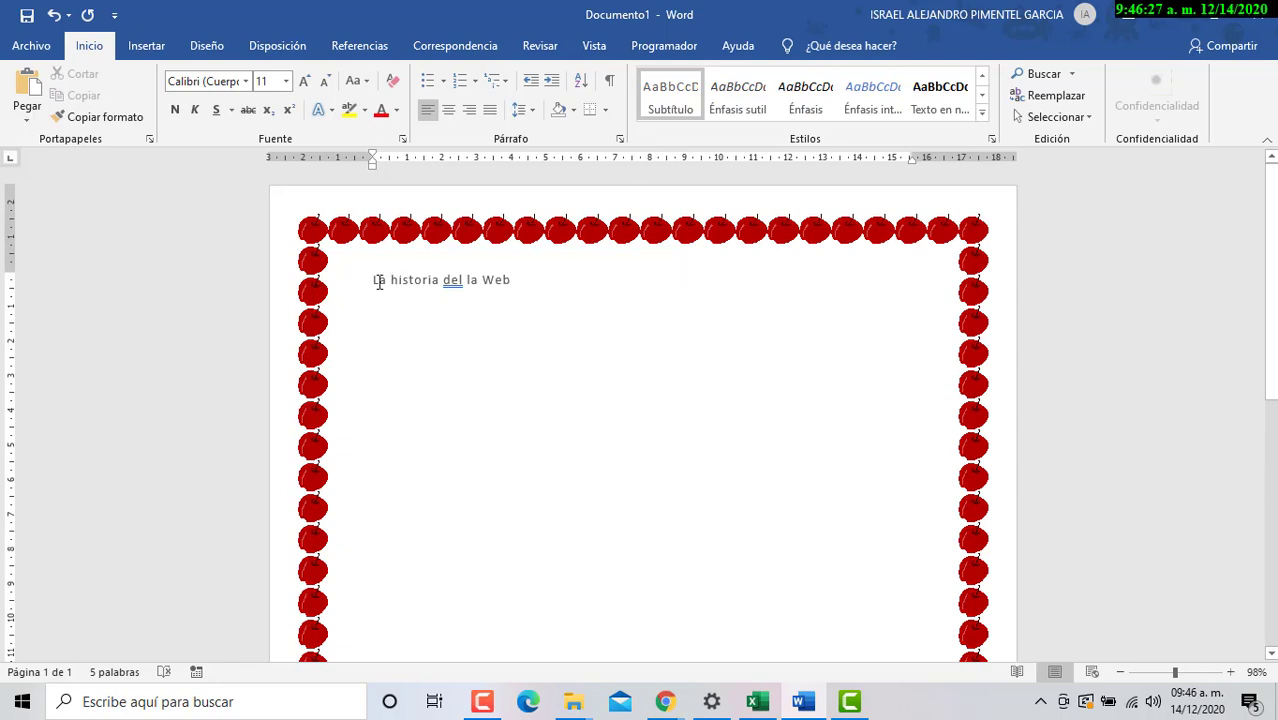
drag(370, 279, 518, 282)
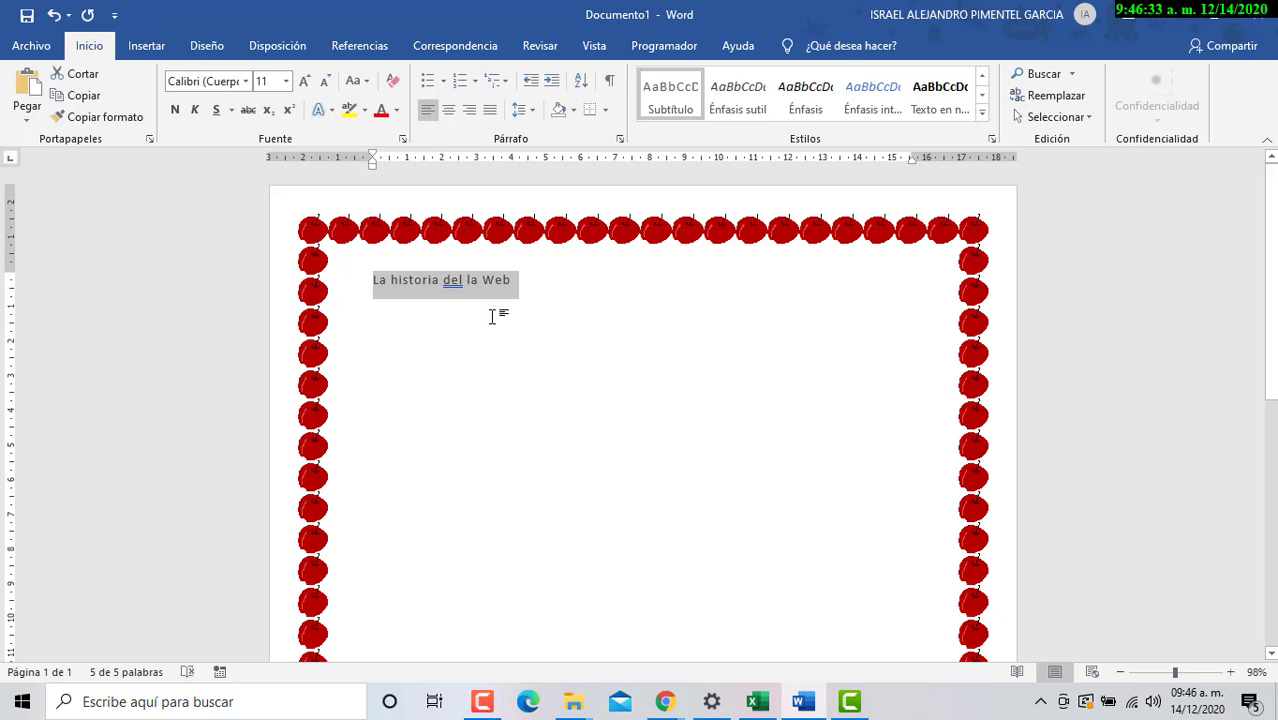
click(553, 257)
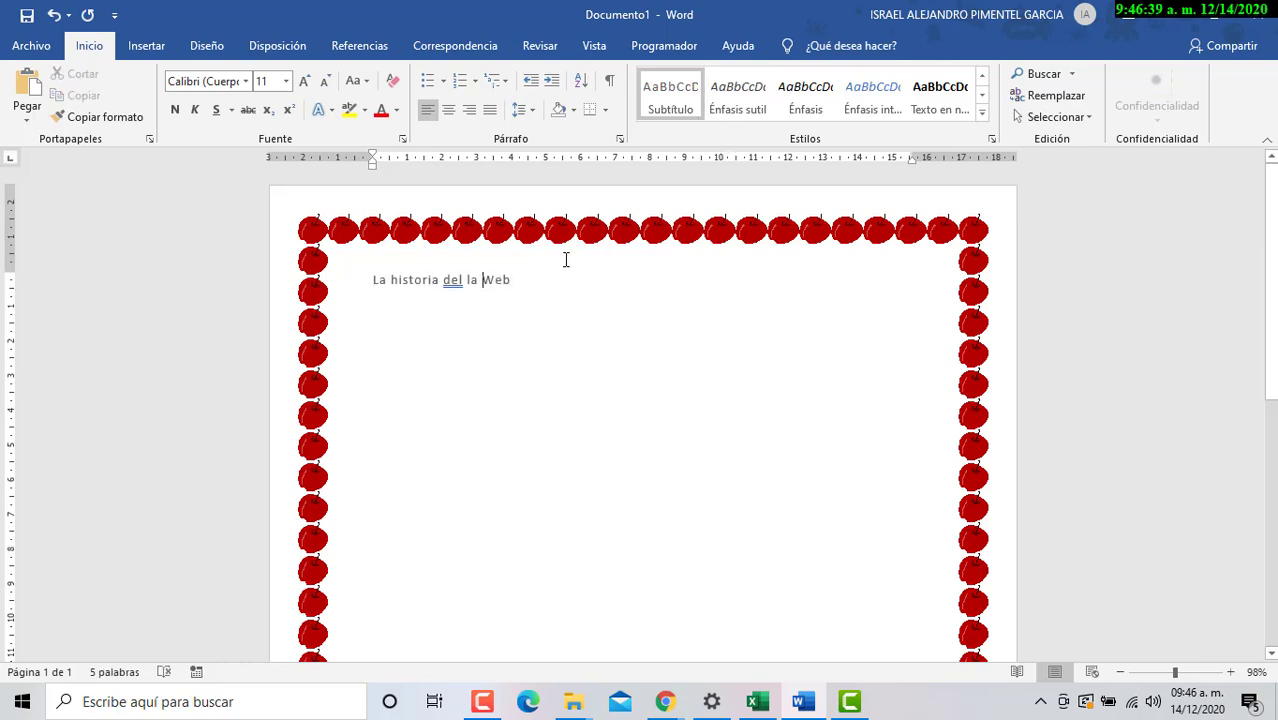
Step: Switch to the Kahoot quiz in Chrome and advance past the scoreboard to question 14
key(alt+Tab)
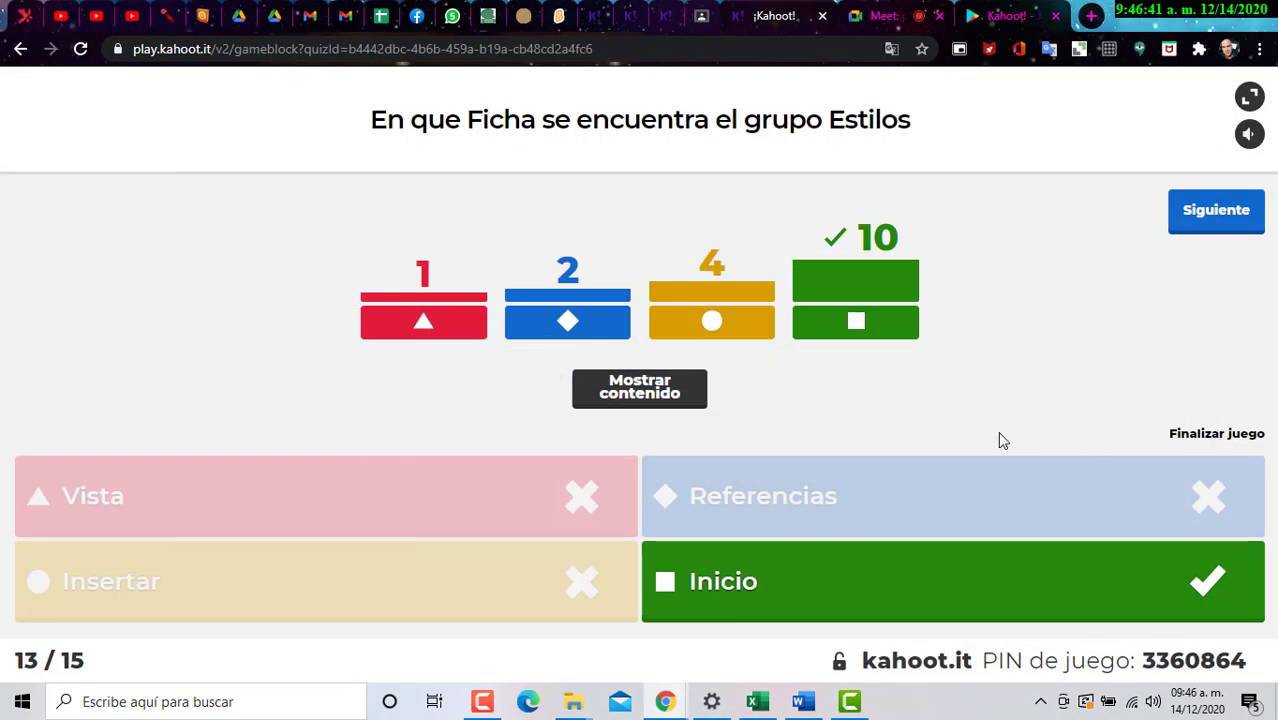
click(1213, 213)
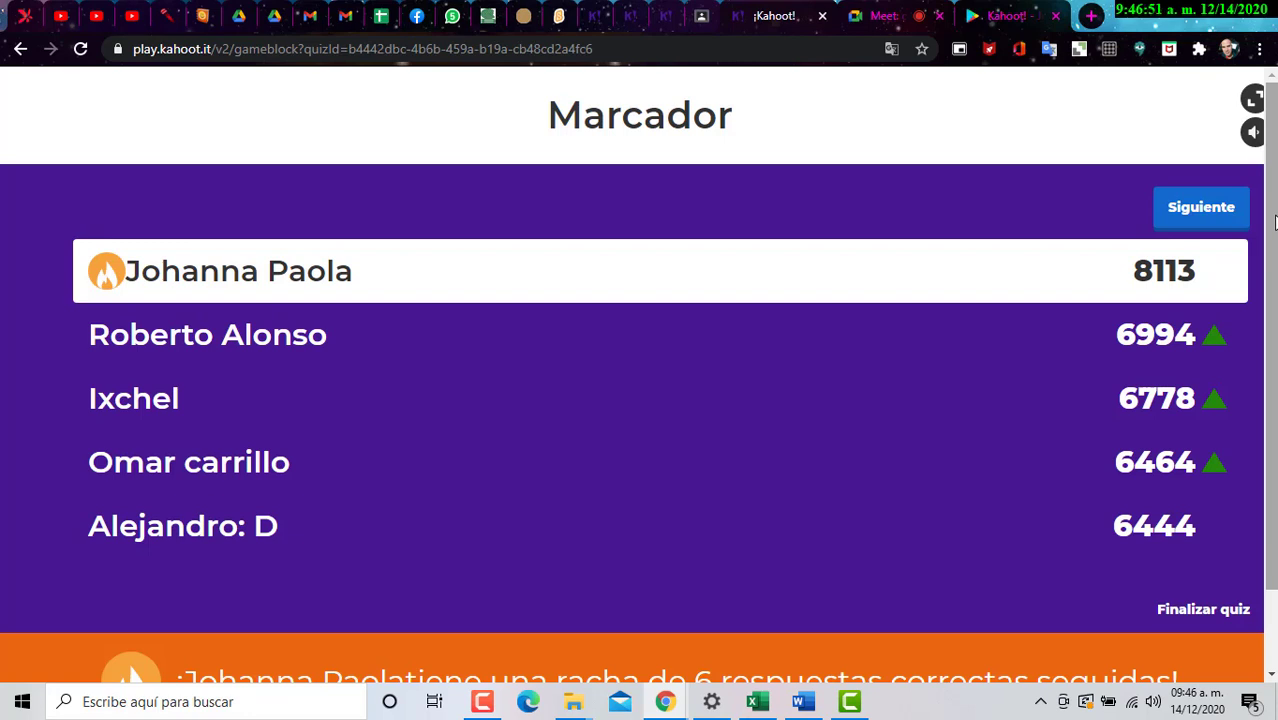
click(1198, 217)
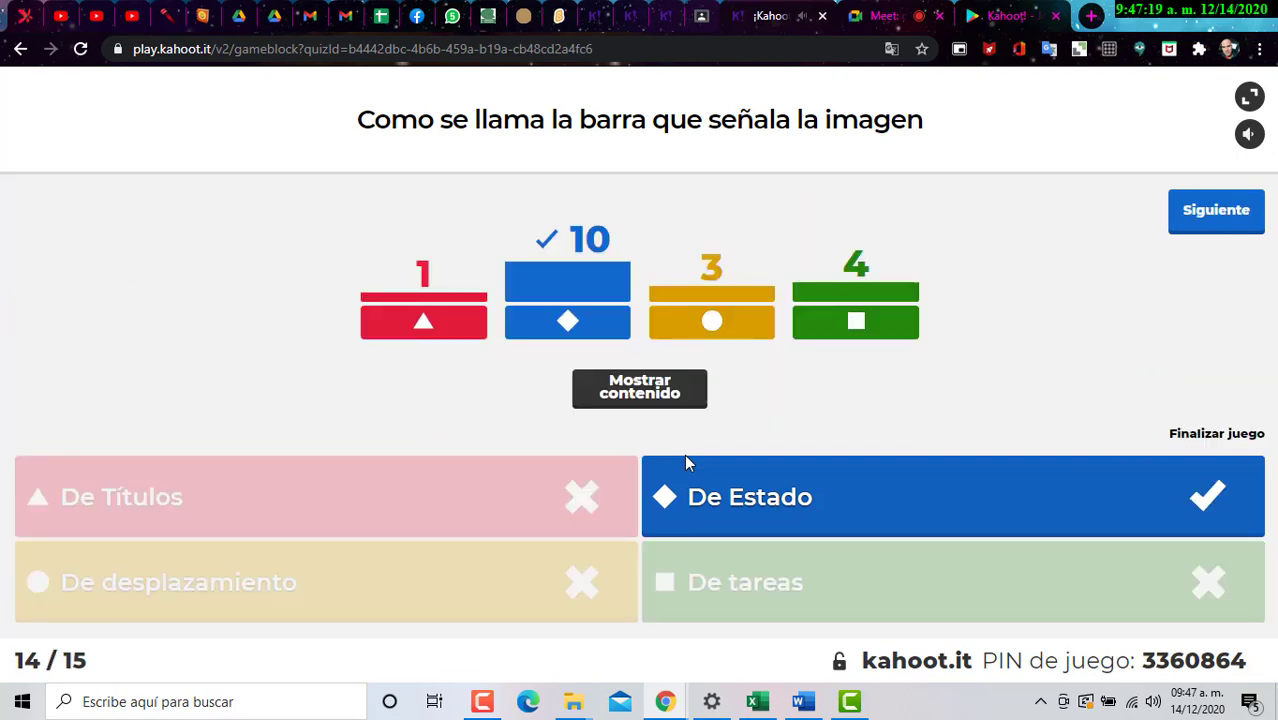
Step: Switch to Word and zoom the document out to 82%
click(803, 701)
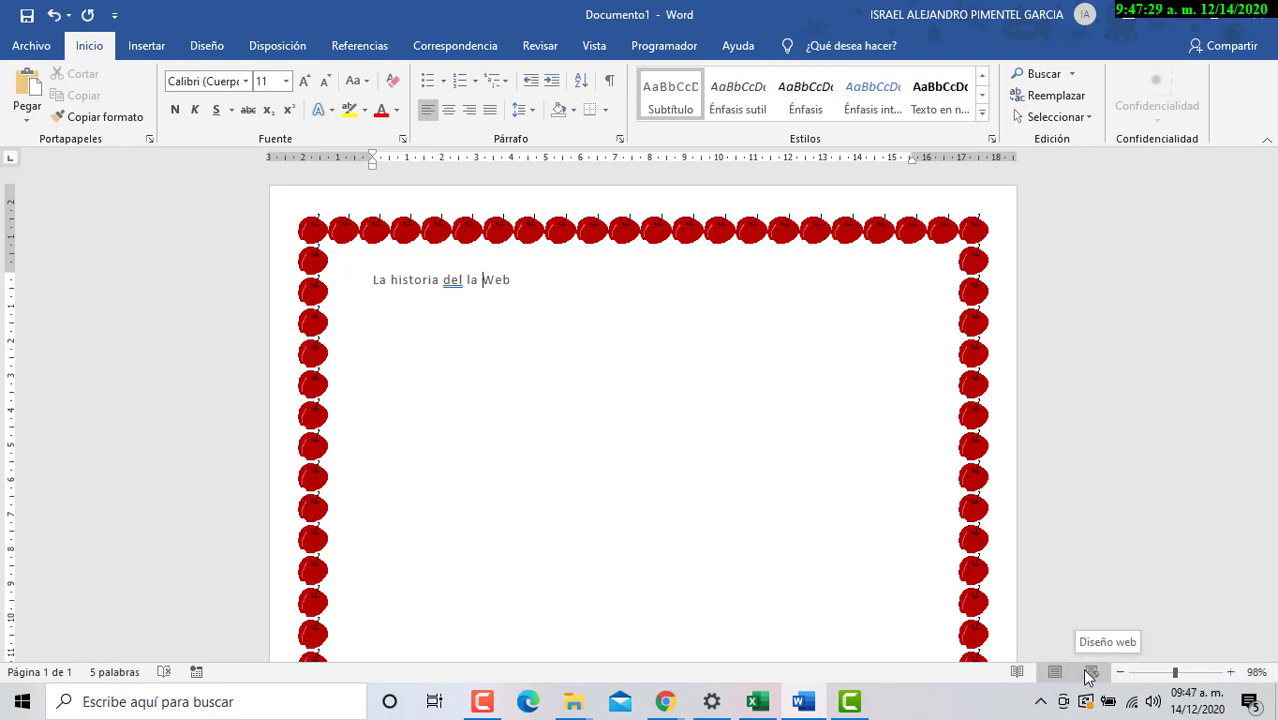
mouse_move(1177, 677)
mouse_down()
mouse_move(1158, 677)
mouse_move(1200, 677)
mouse_move(1168, 677)
mouse_up()
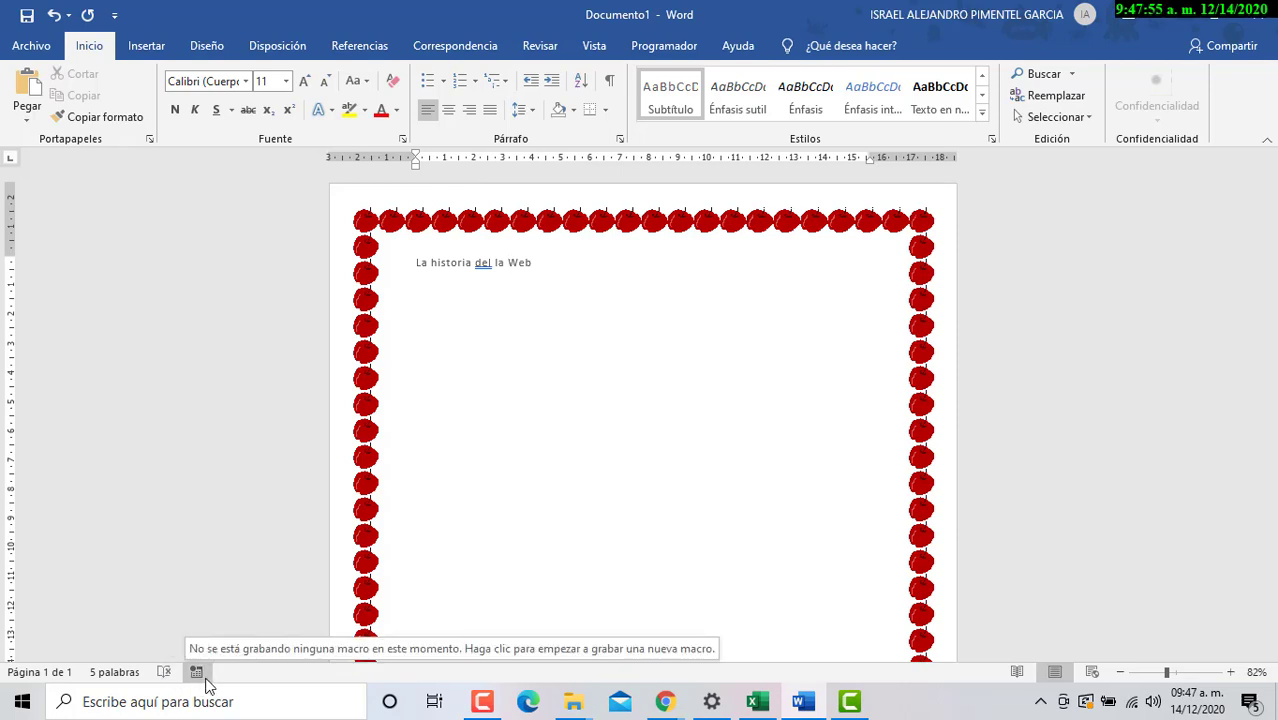
Step: Return to the Kahoot quiz and advance past the scoreboard to question 15
key(alt+Tab)
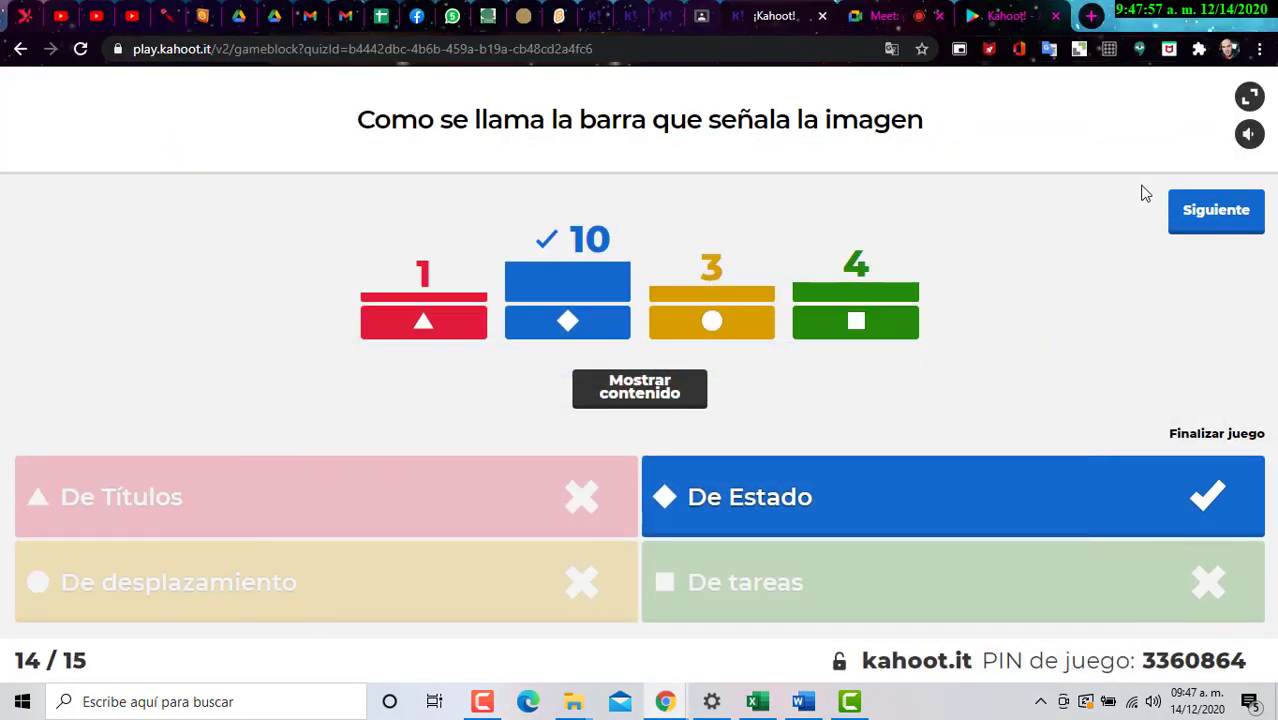
click(1212, 222)
click(1210, 218)
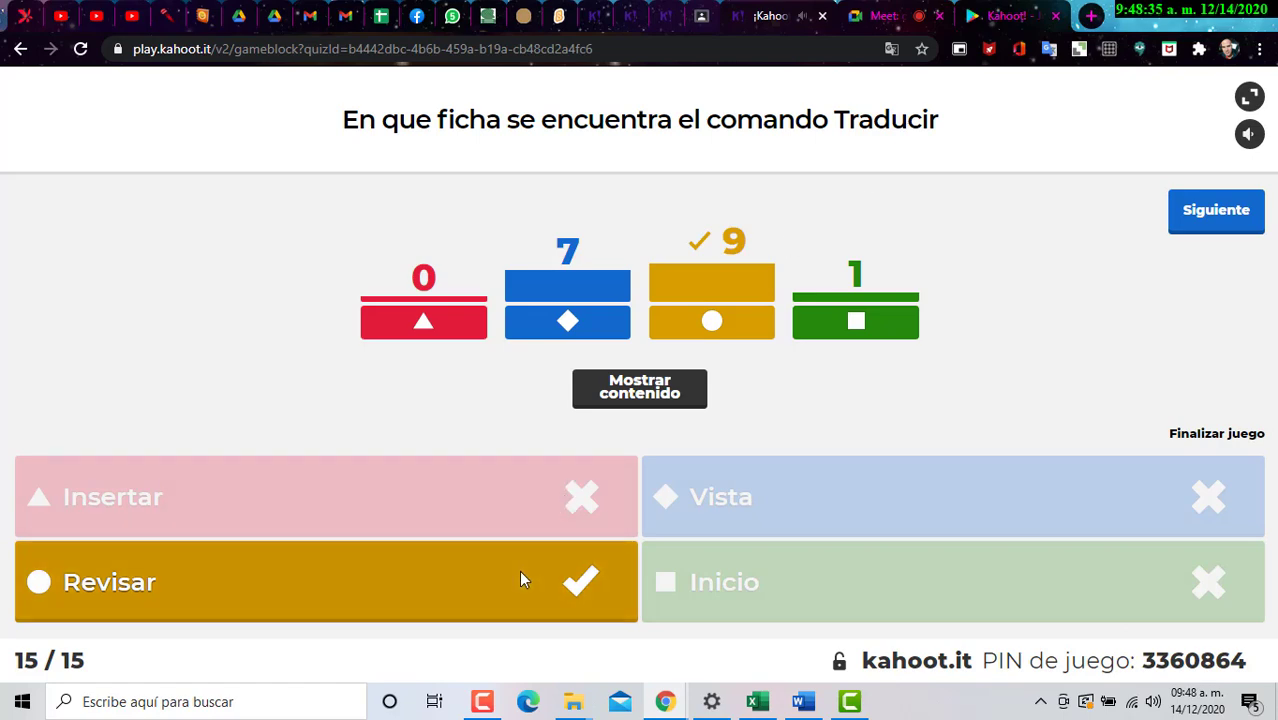
Step: Switch to Word and examine the Traducir command's options among the Revisar tools, leaving the document untranslated
click(803, 701)
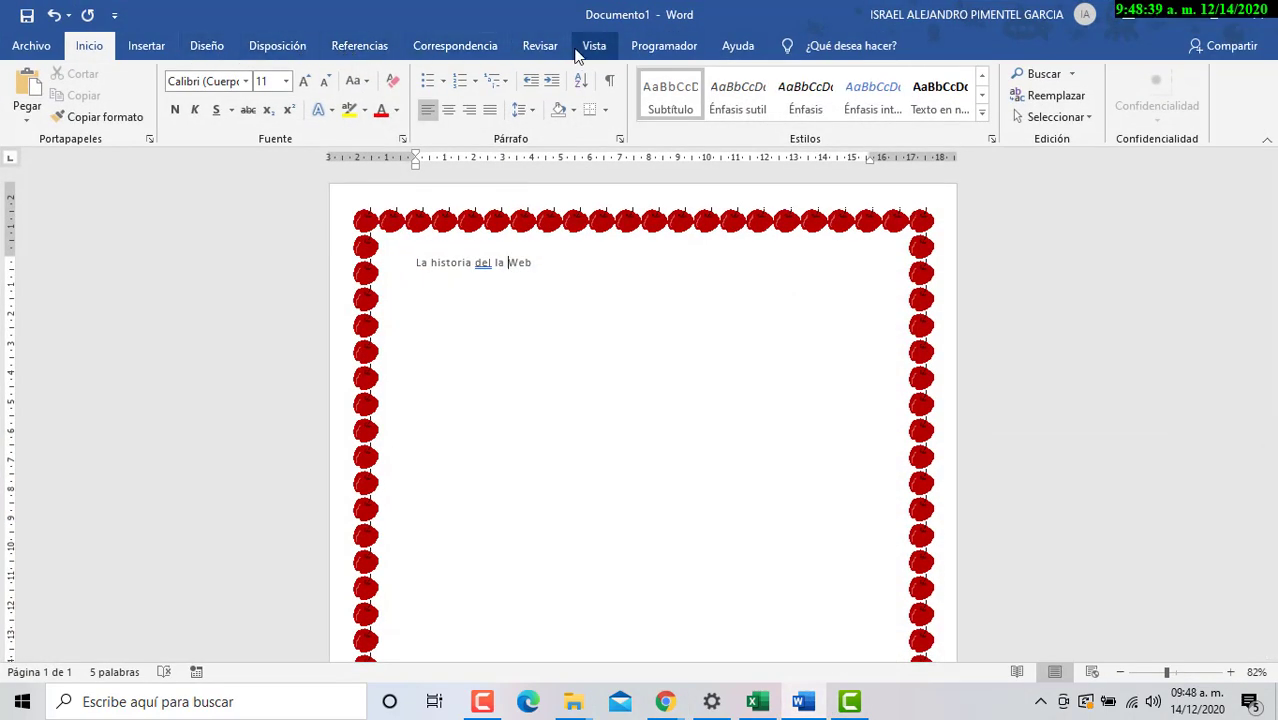
click(548, 46)
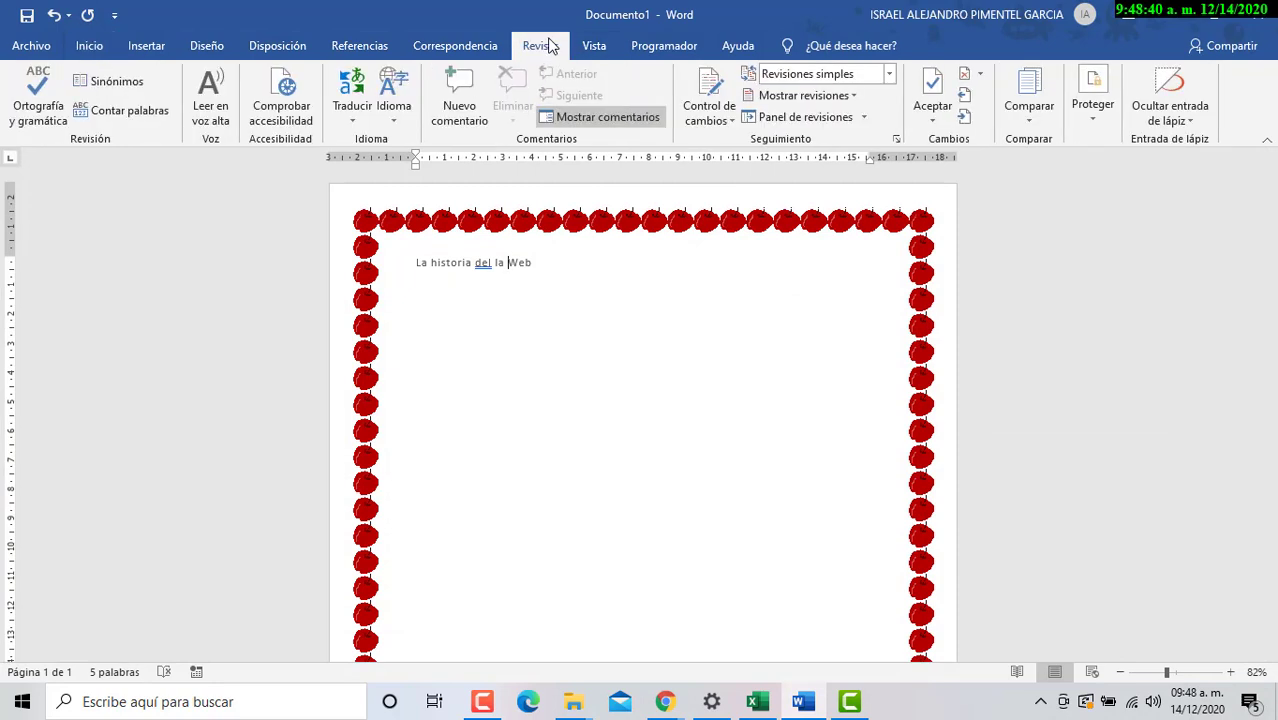
click(357, 119)
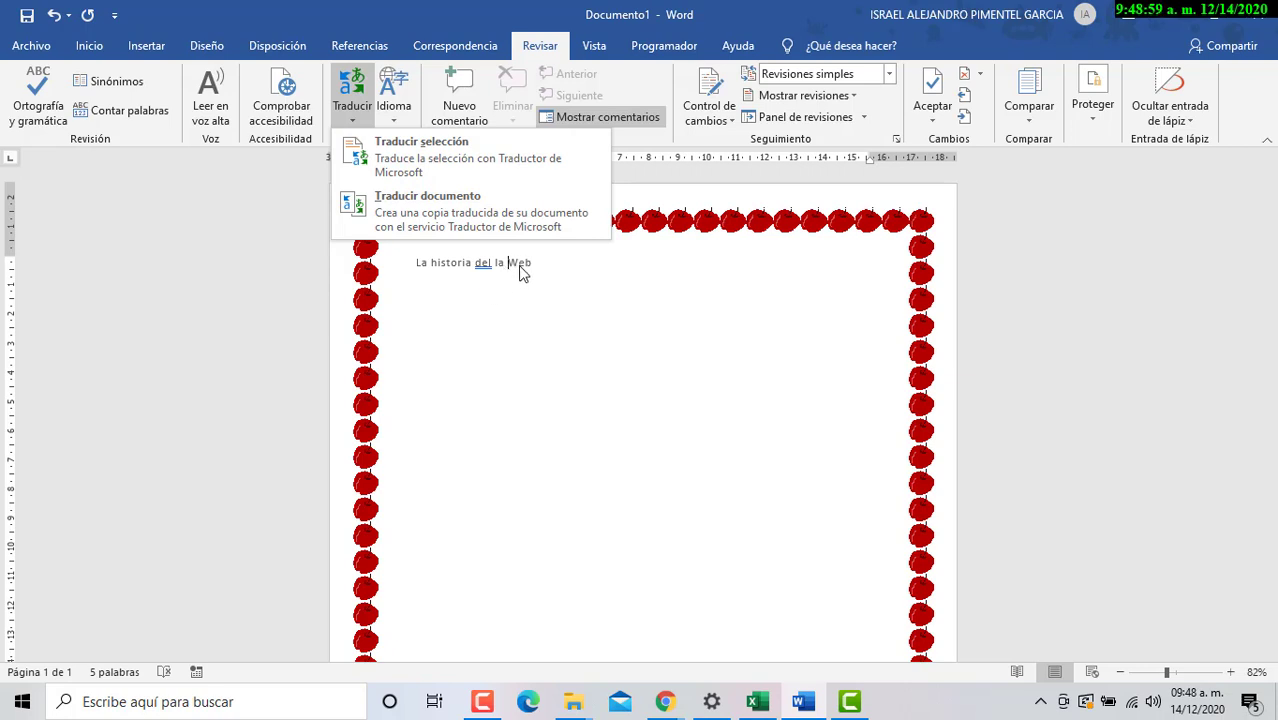
click(572, 300)
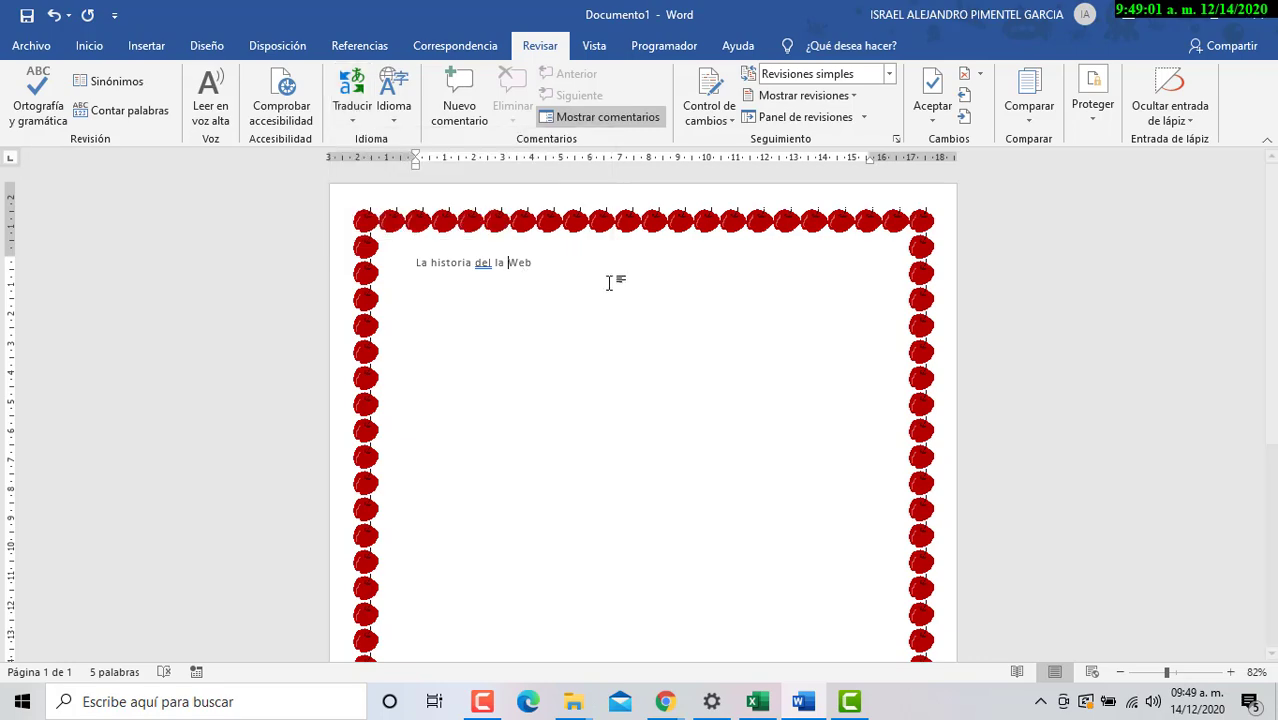
Step: Return to the Kahoot quiz, show its final podium and lower the game's volume
click(1183, 27)
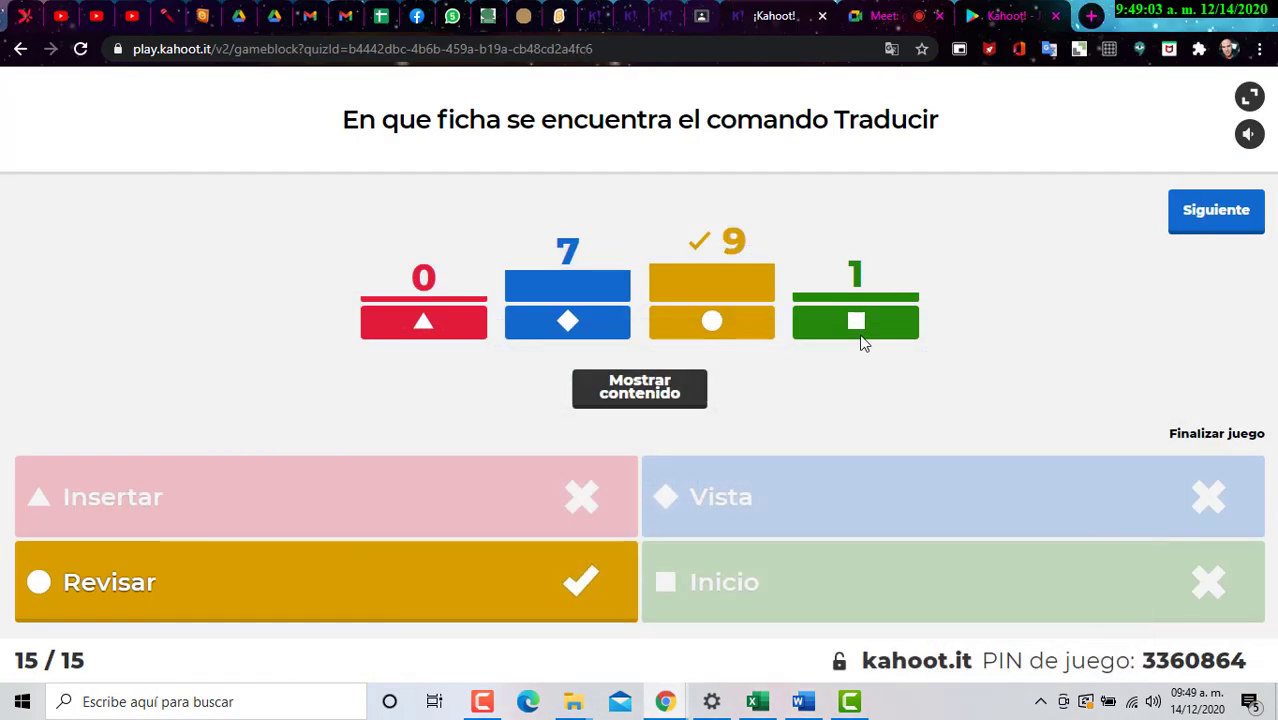
click(1221, 228)
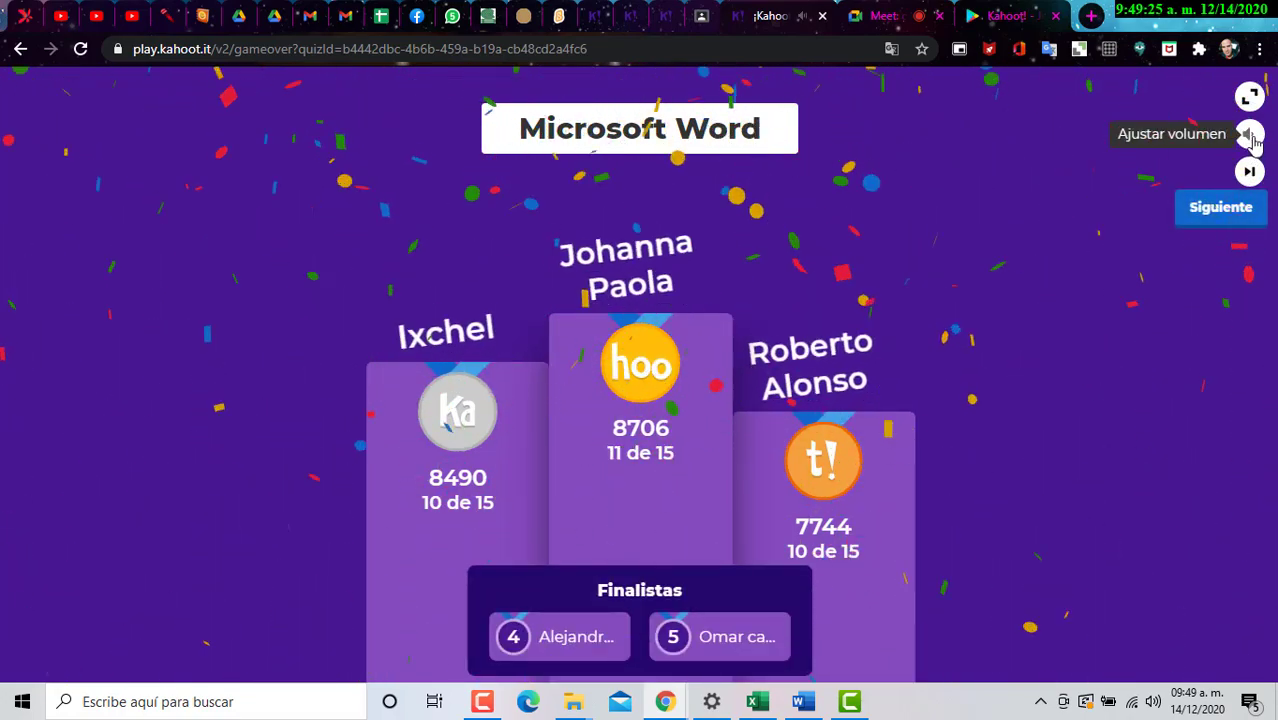
mouse_move(1253, 138)
drag(1236, 135, 1190, 136)
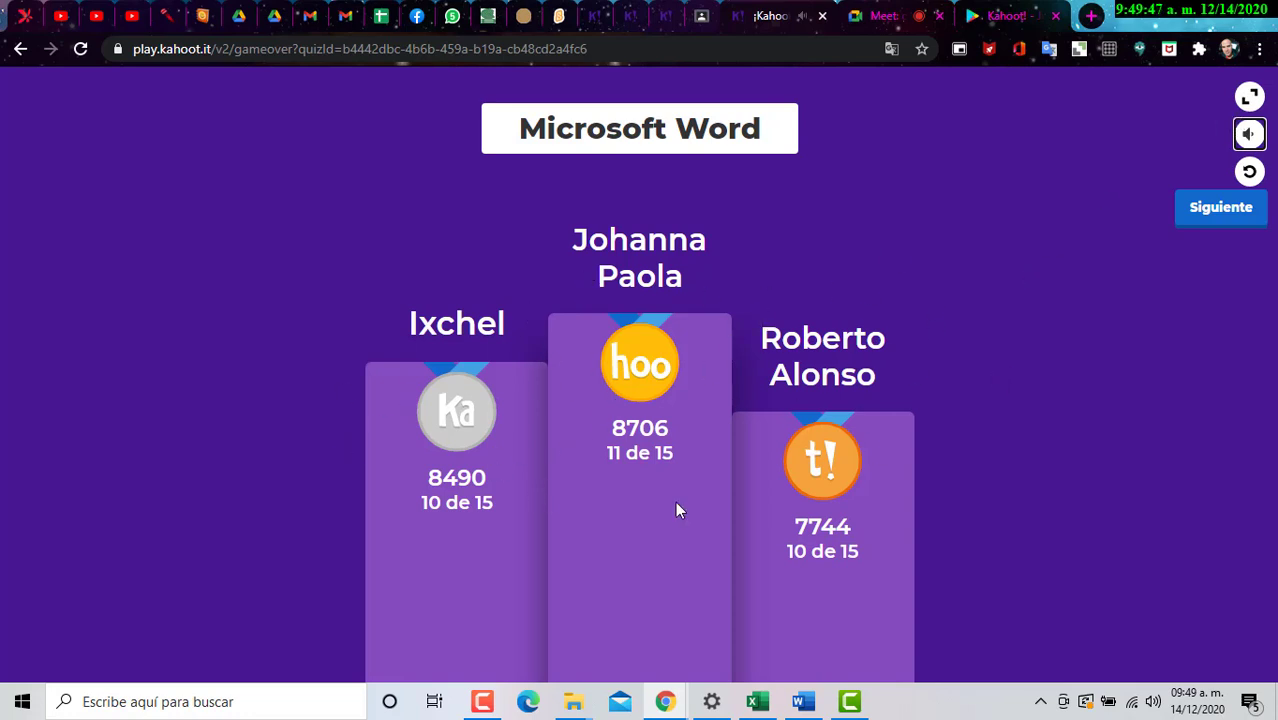
Step: Switch to the CONTROL_DE_ASISTENCIA_102 workbook in Excel and unhide the columns between I and W
click(758, 702)
scroll(171, 337, up, 10)
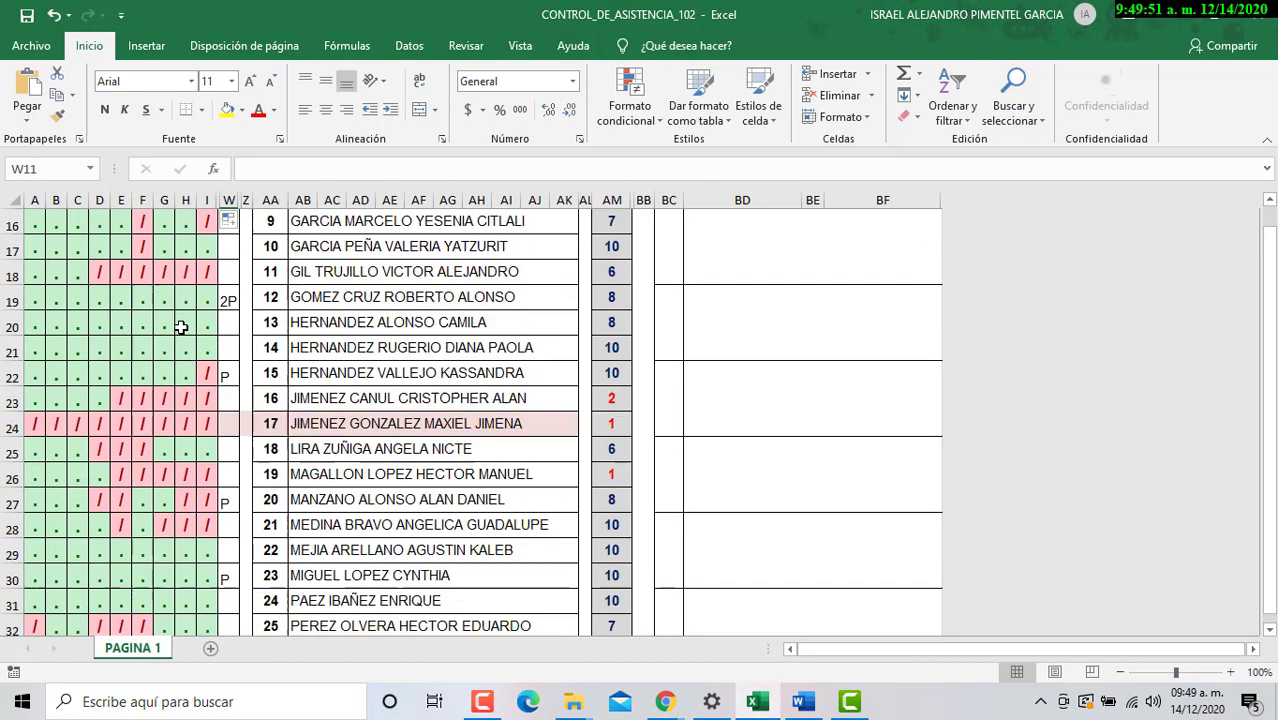
mouse_move(213, 198)
mouse_down()
mouse_move(244, 200)
mouse_move(230, 200)
mouse_up()
right_click(230, 200)
click(283, 462)
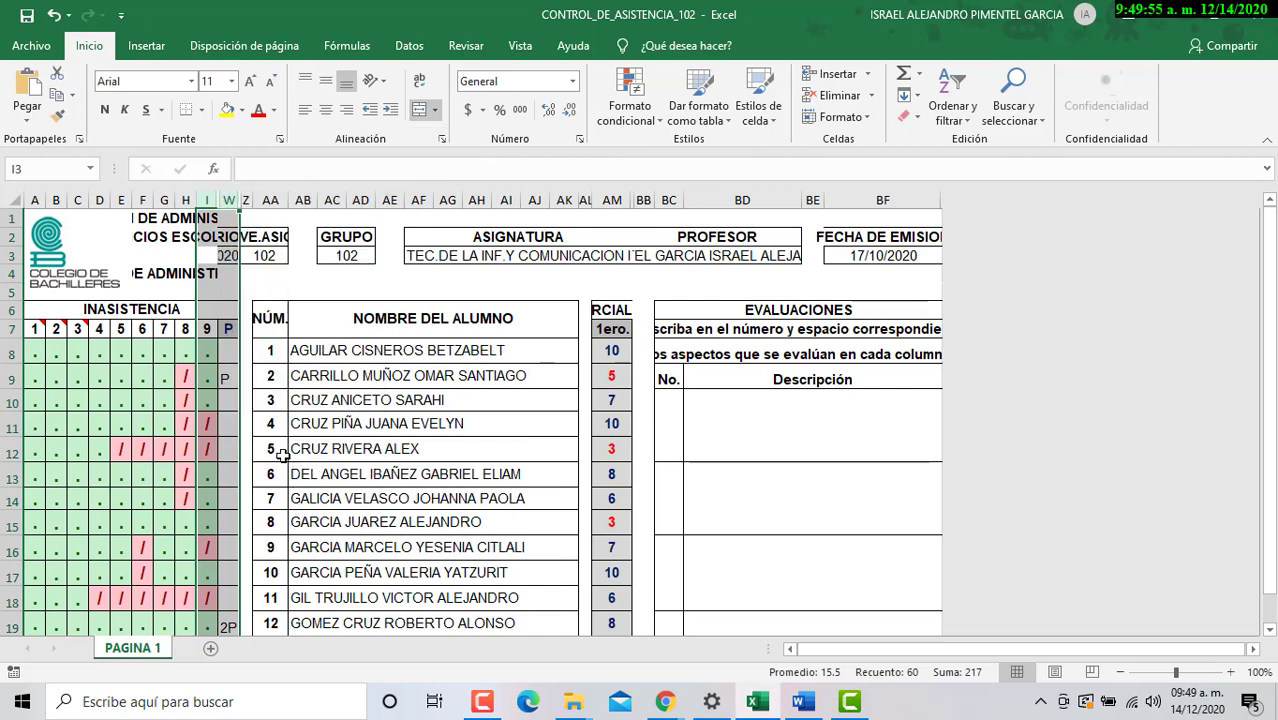
click(400, 450)
Step: Hide columns J through U of the attendance sheet, keeping column V shown
drag(232, 200, 464, 206)
right_click(447, 201)
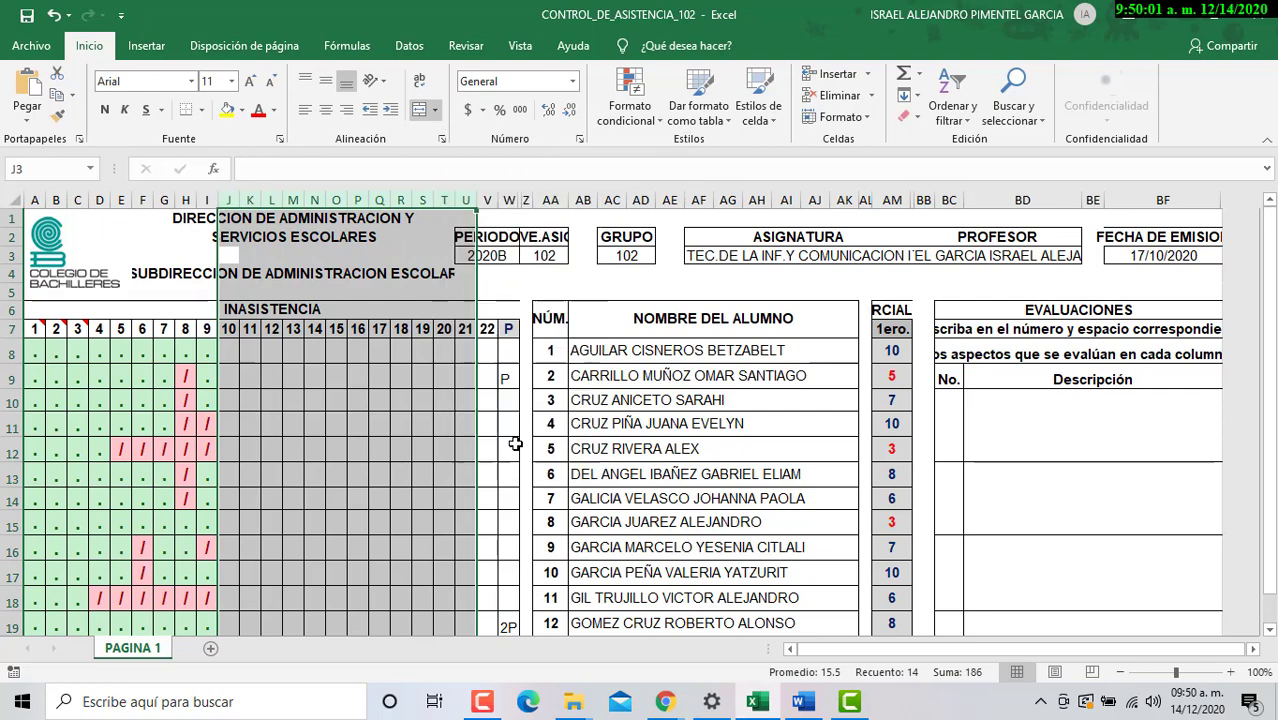
click(519, 441)
Step: Select the P column's cells for all listed students, from W8 to W44
drag(249, 358, 247, 629)
scroll(330, 490, down, 2)
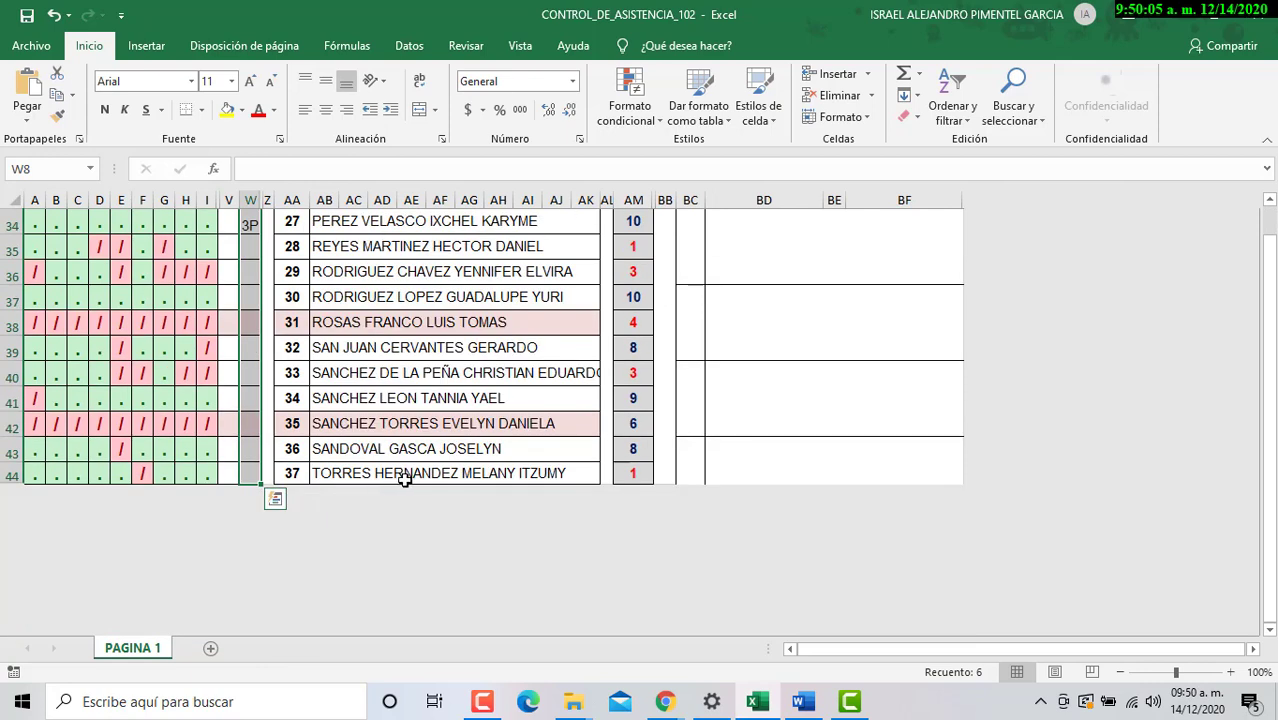
scroll(285, 305, up, 3)
scroll(282, 305, up, 1)
right_click(247, 232)
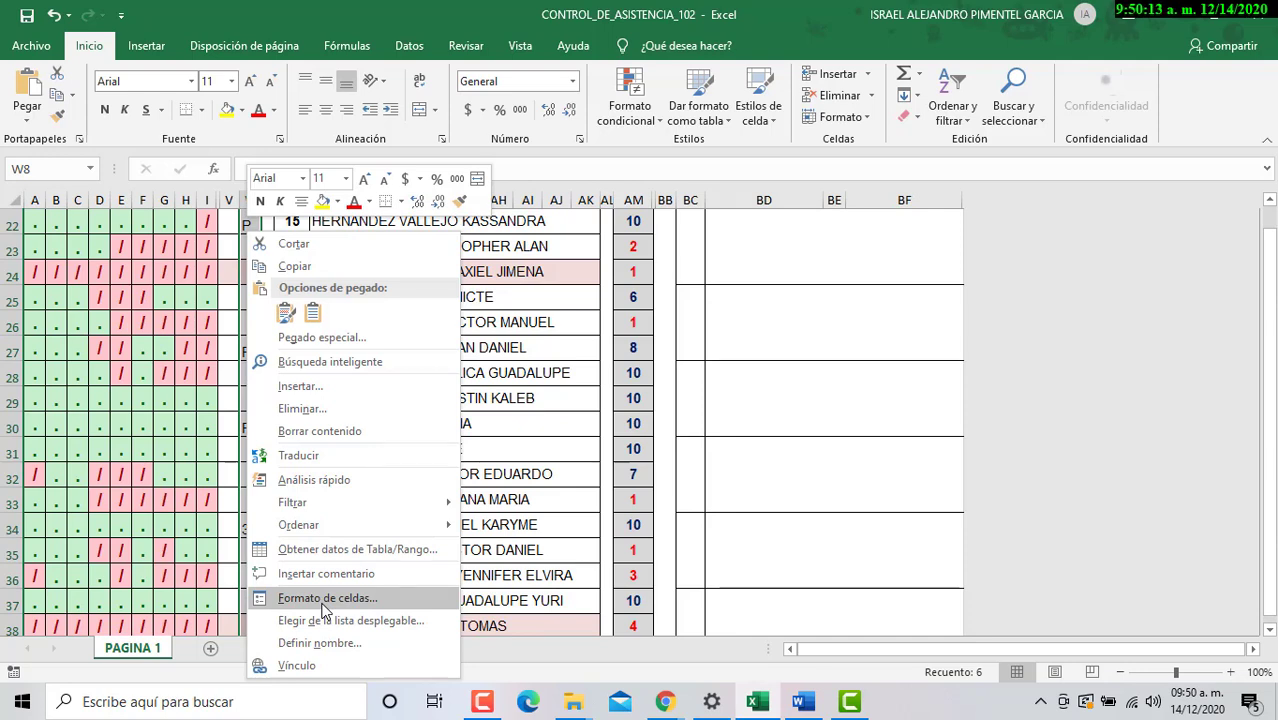
scroll(323, 610, up, 7)
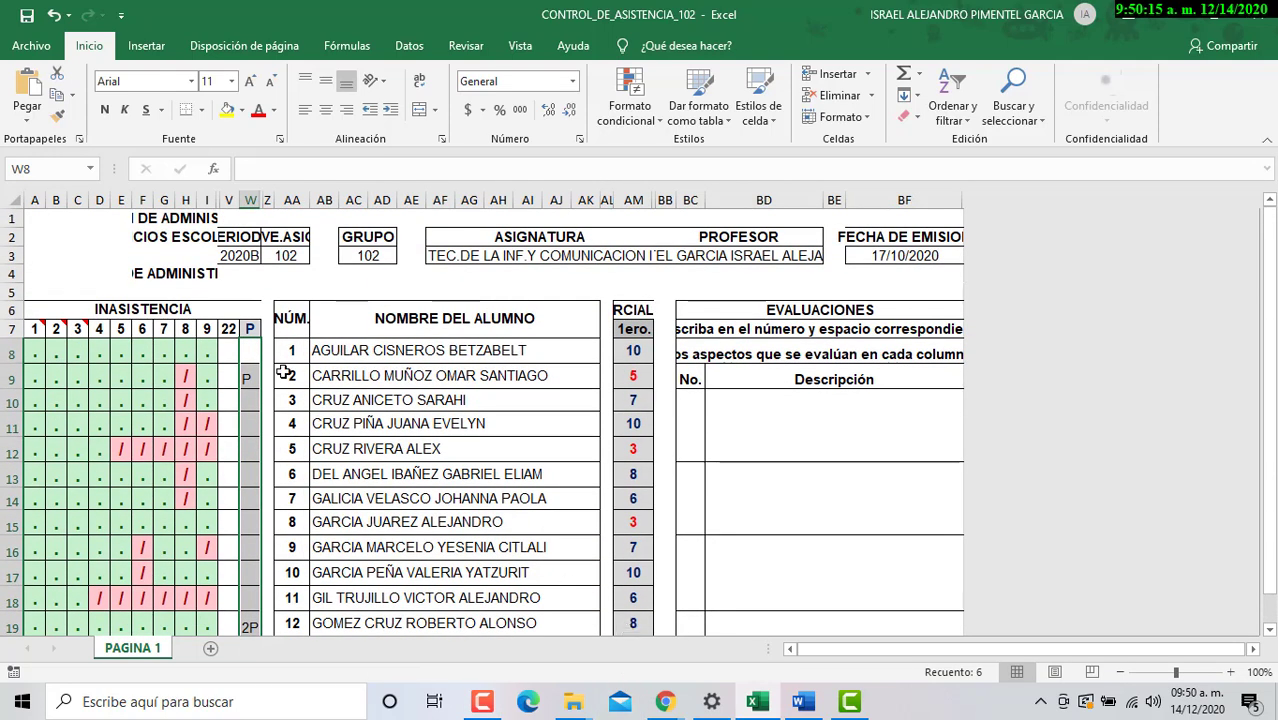
key(ctrl+1)
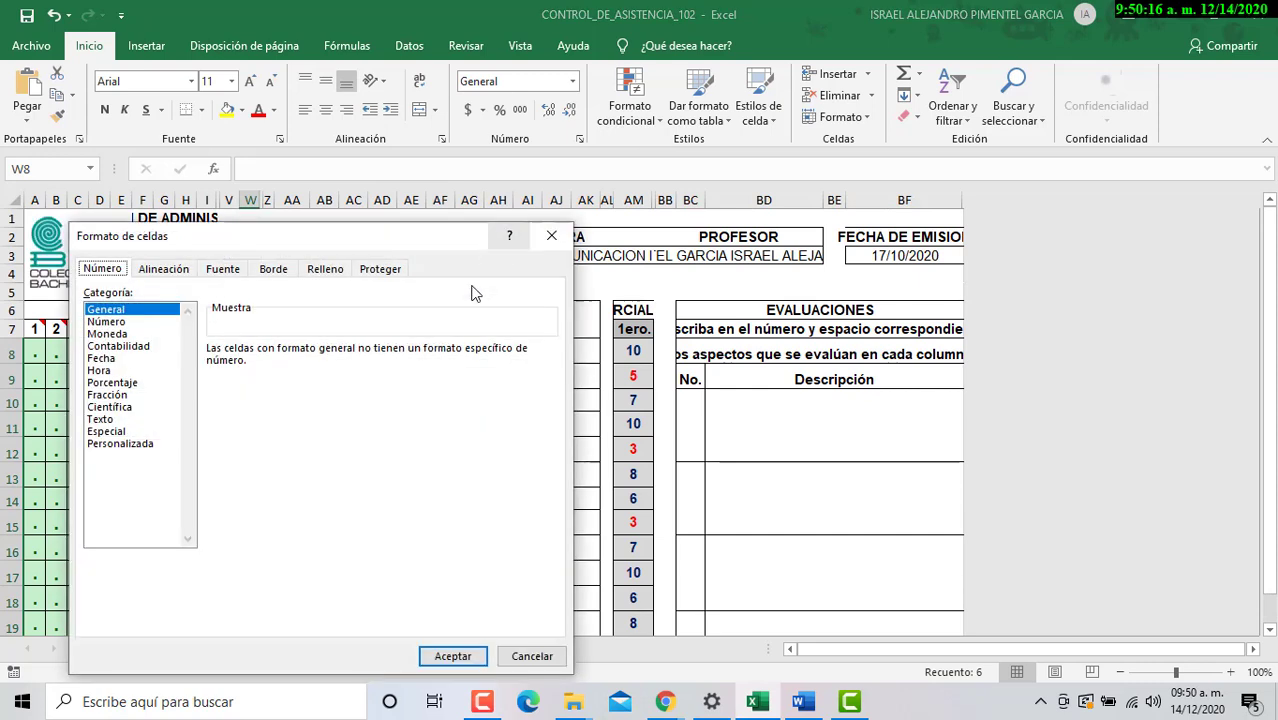
click(549, 240)
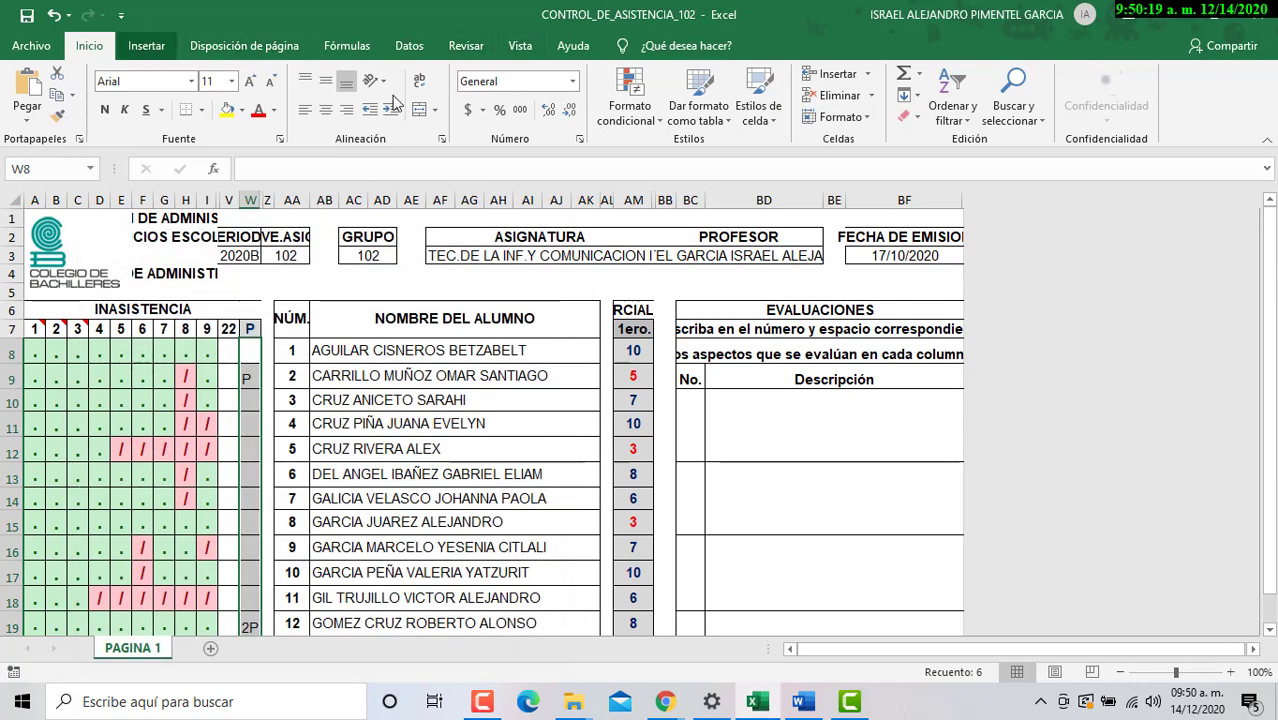
click(135, 46)
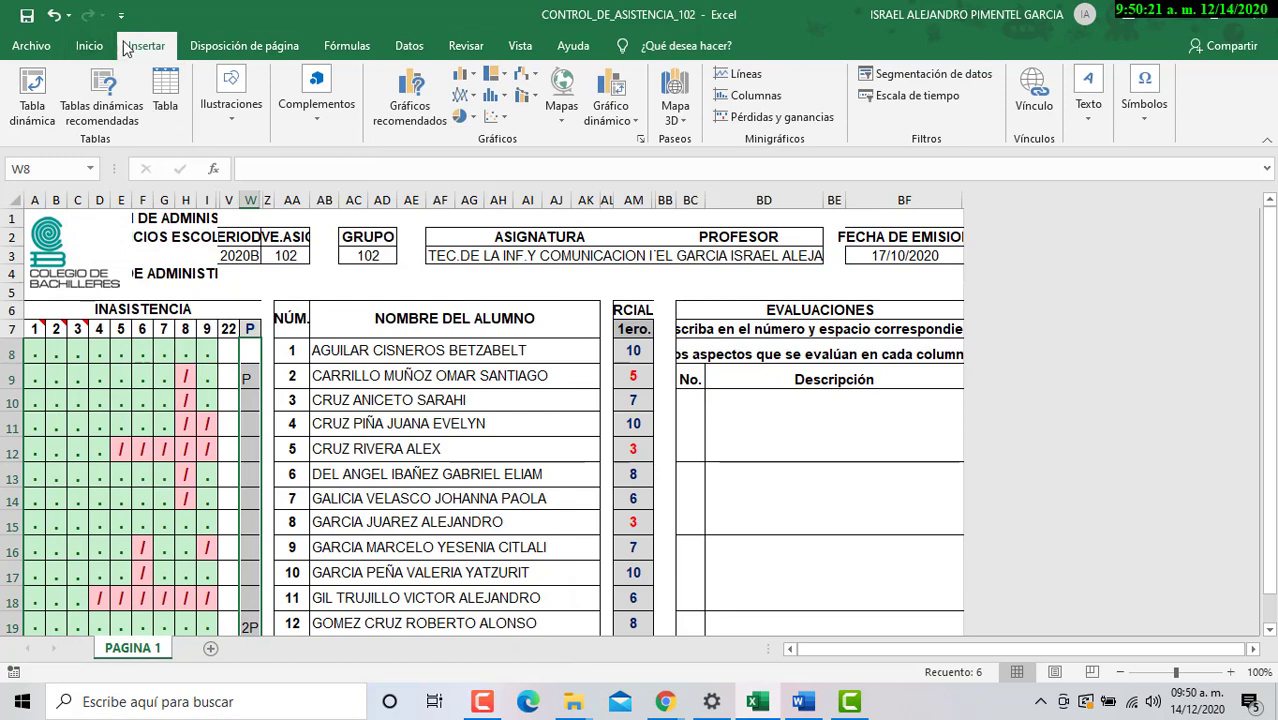
Step: Open data validation for the selected P cells and choose Lista as the allowed type
click(409, 46)
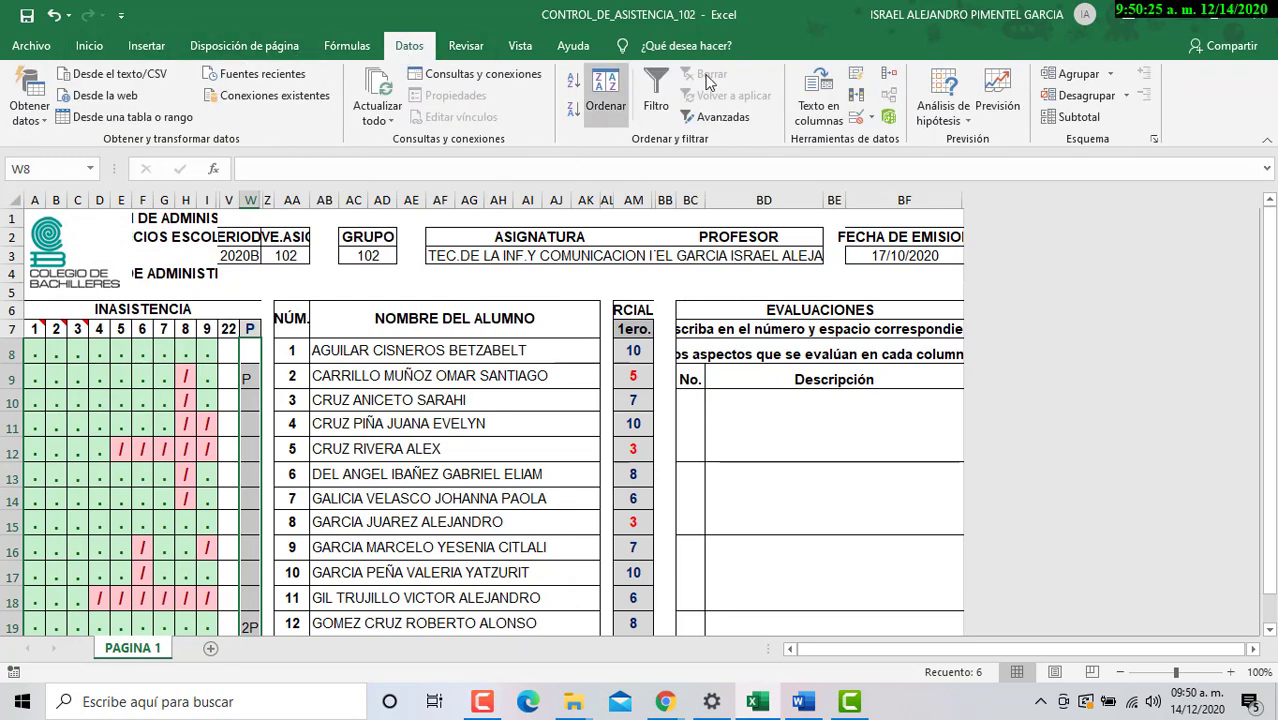
click(856, 122)
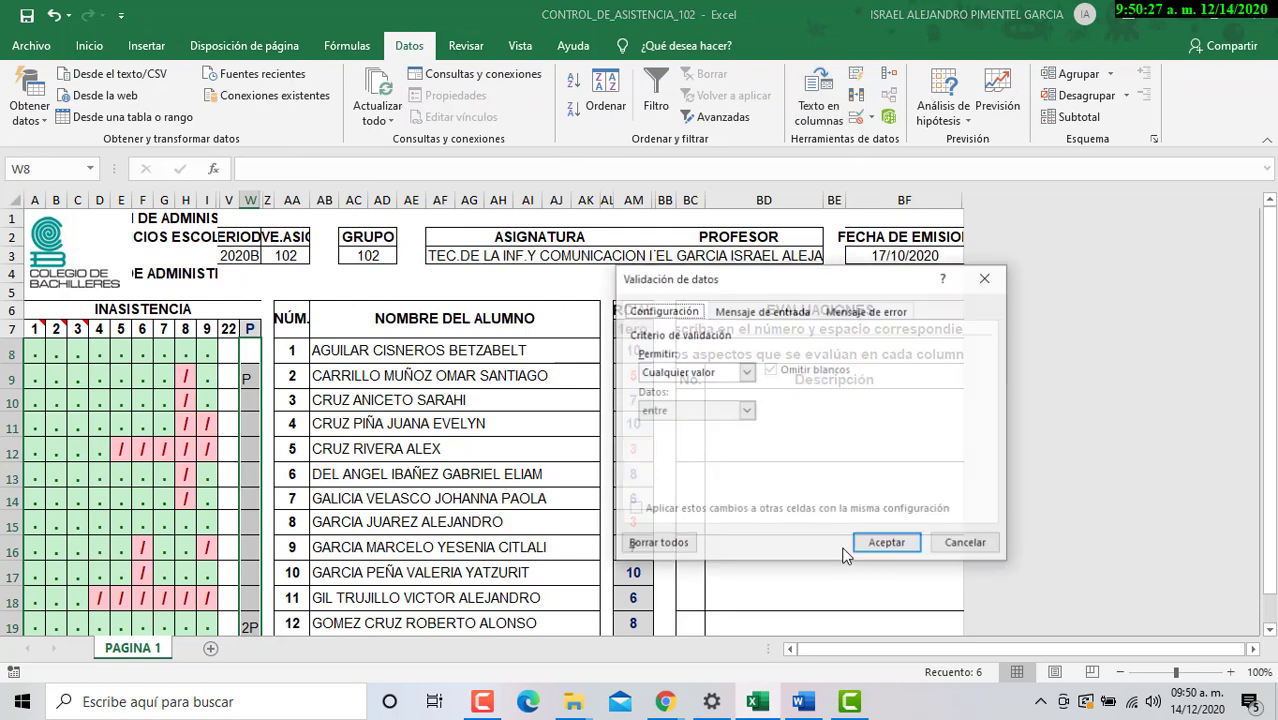
click(694, 372)
click(680, 432)
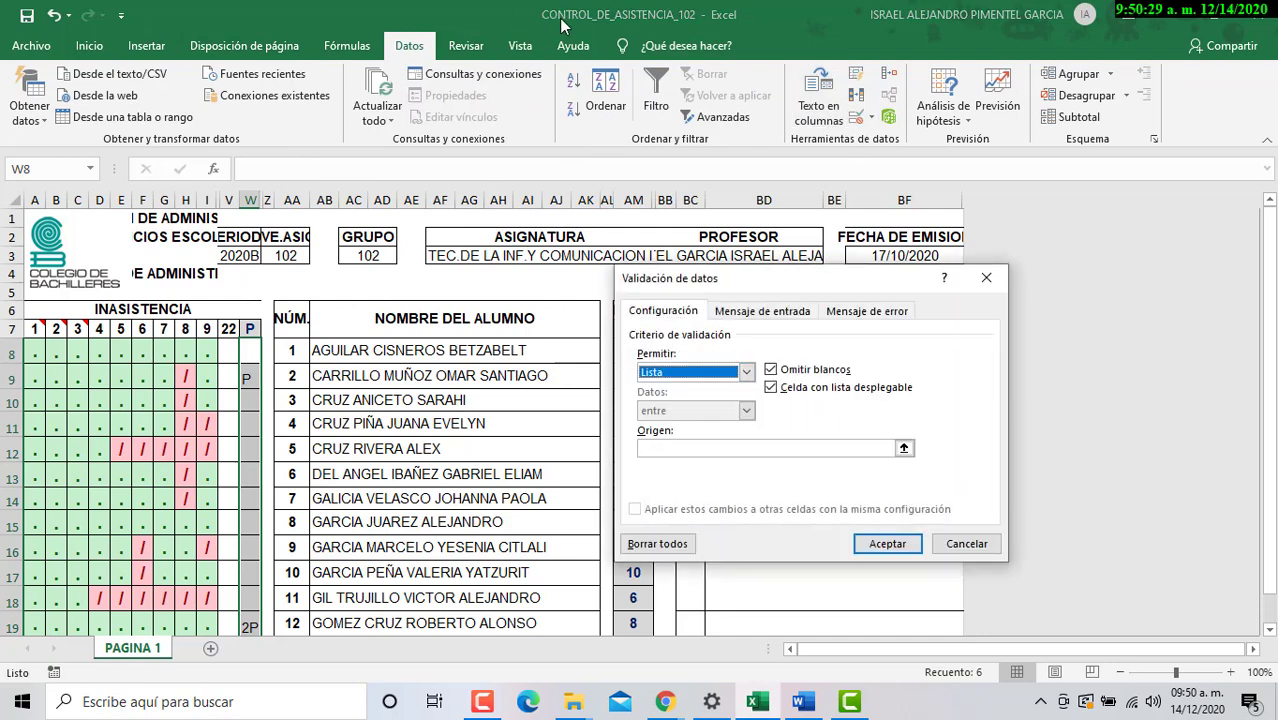
Step: Switch to Chrome, bring up the Emojipedia page and open its Emoticonos y personas category
click(665, 701)
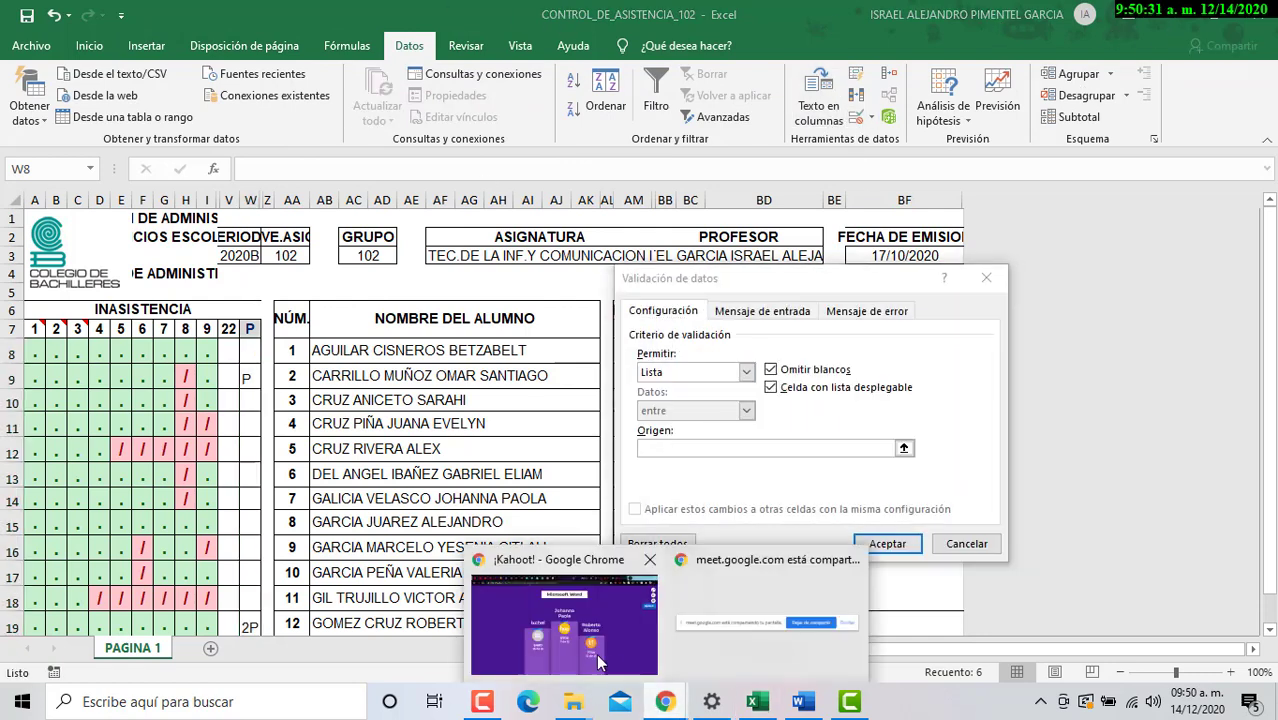
click(590, 625)
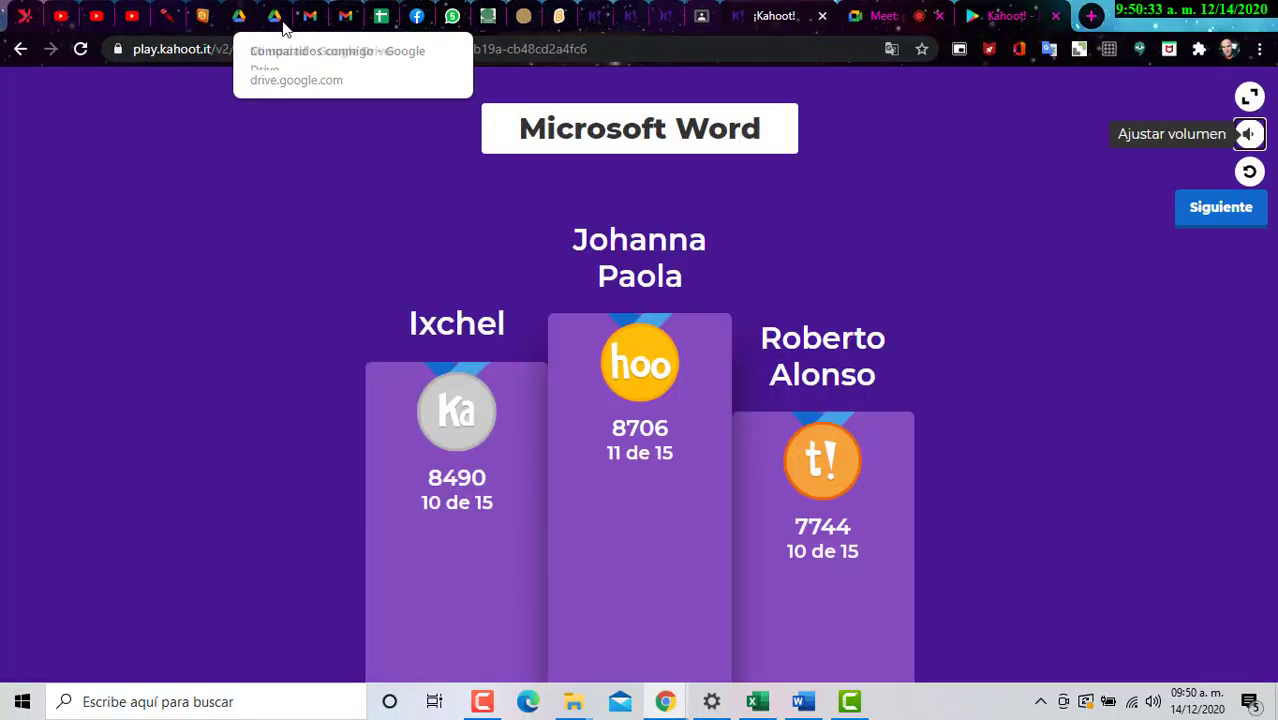
click(205, 18)
click(511, 97)
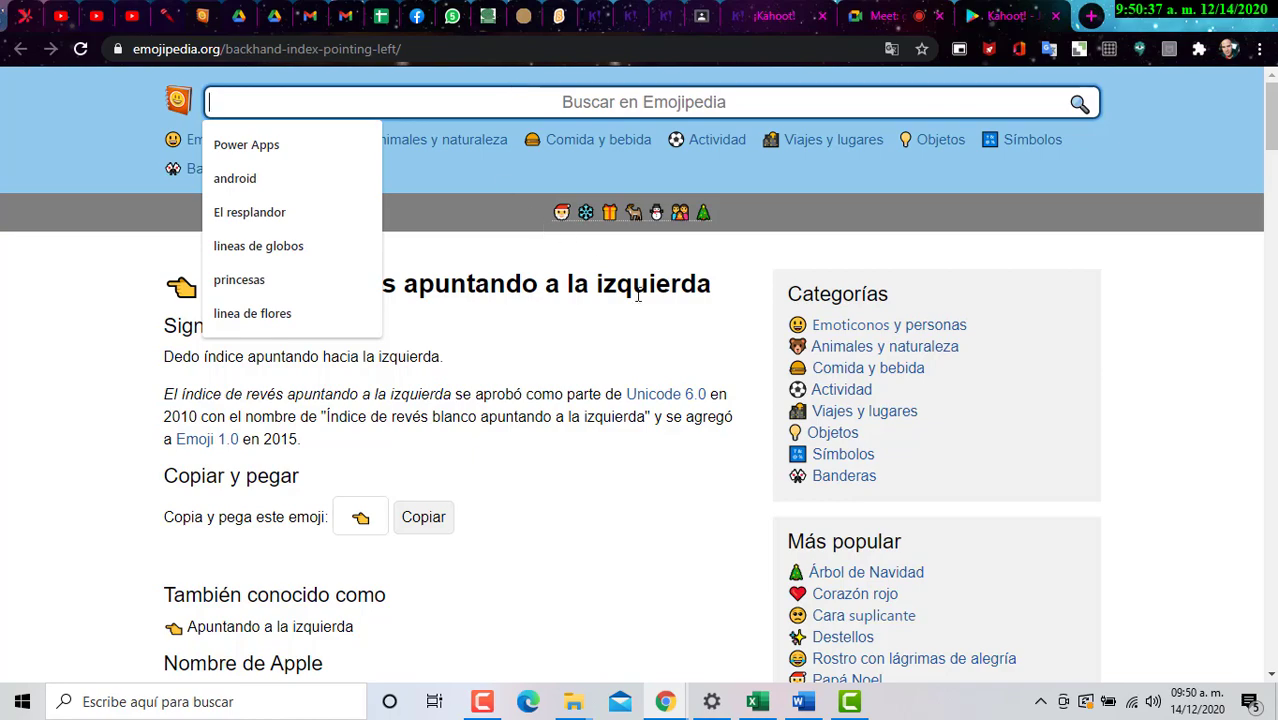
scroll(730, 402, down, 8)
scroll(222, 178, up, 8)
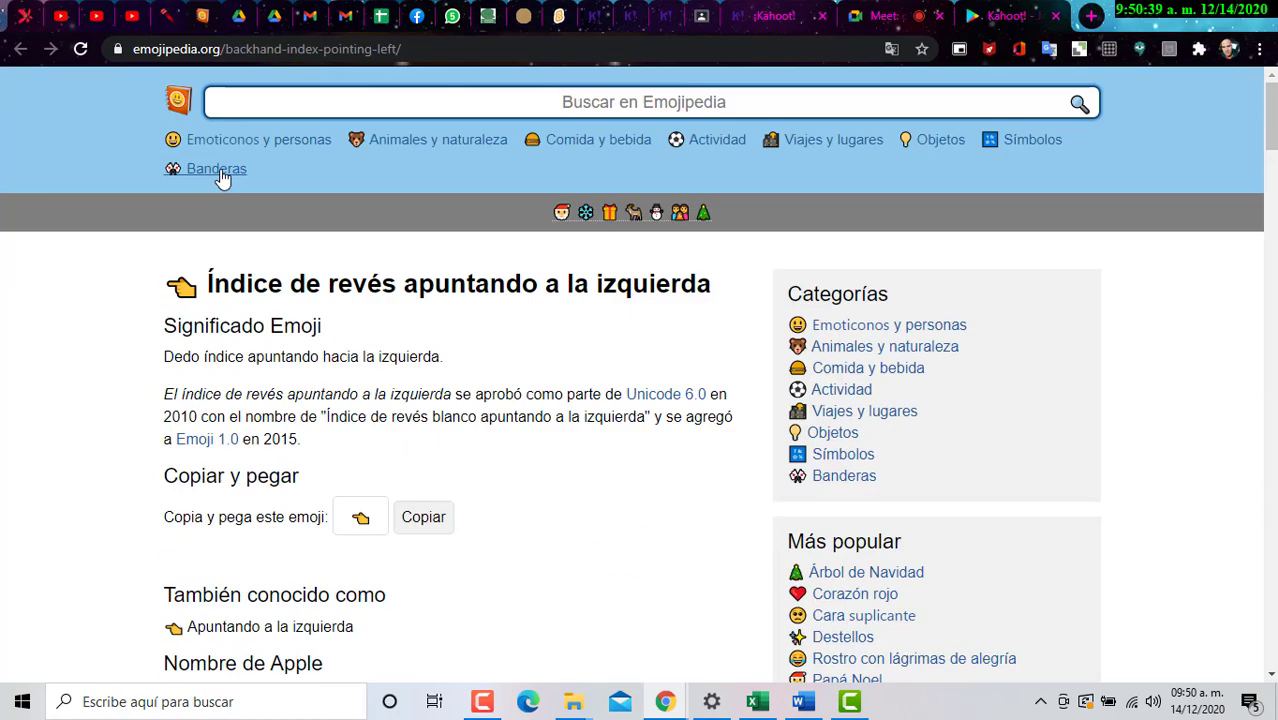
click(300, 140)
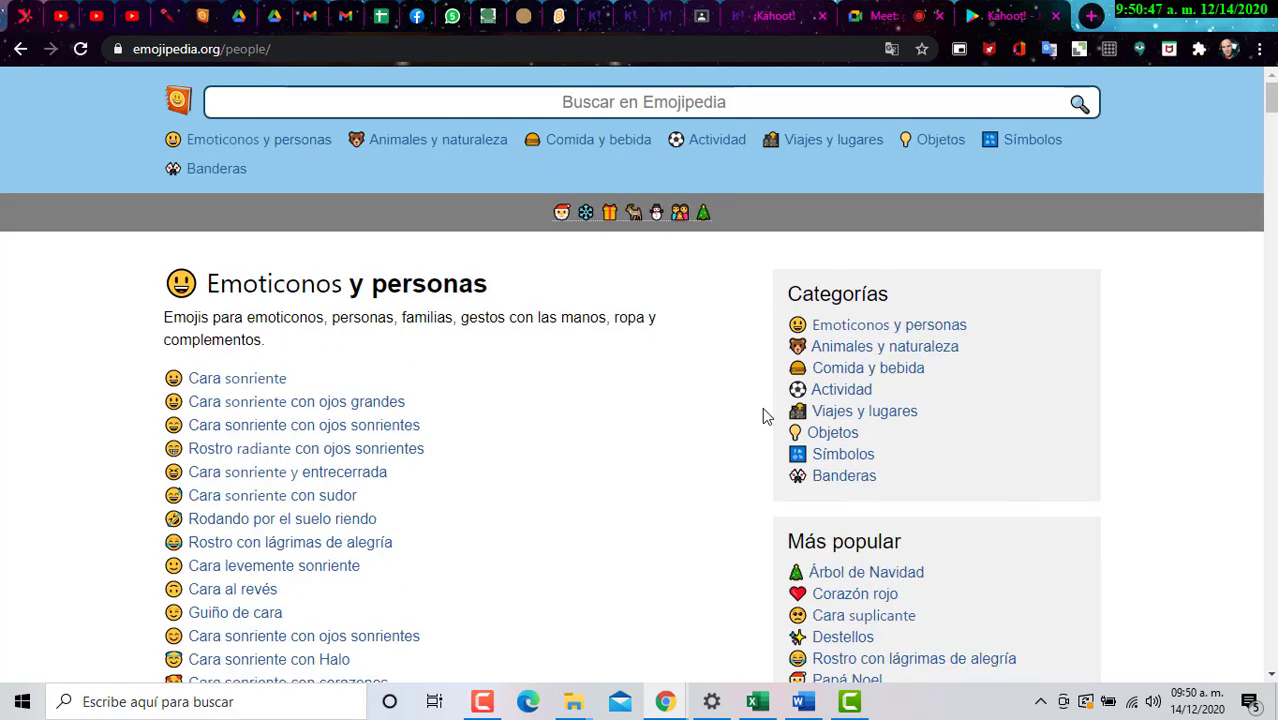
Step: Find the thumbs-up emoji (Pulgar hacia arriba) in the list and copy it from its page
scroll(381, 525, down, 20)
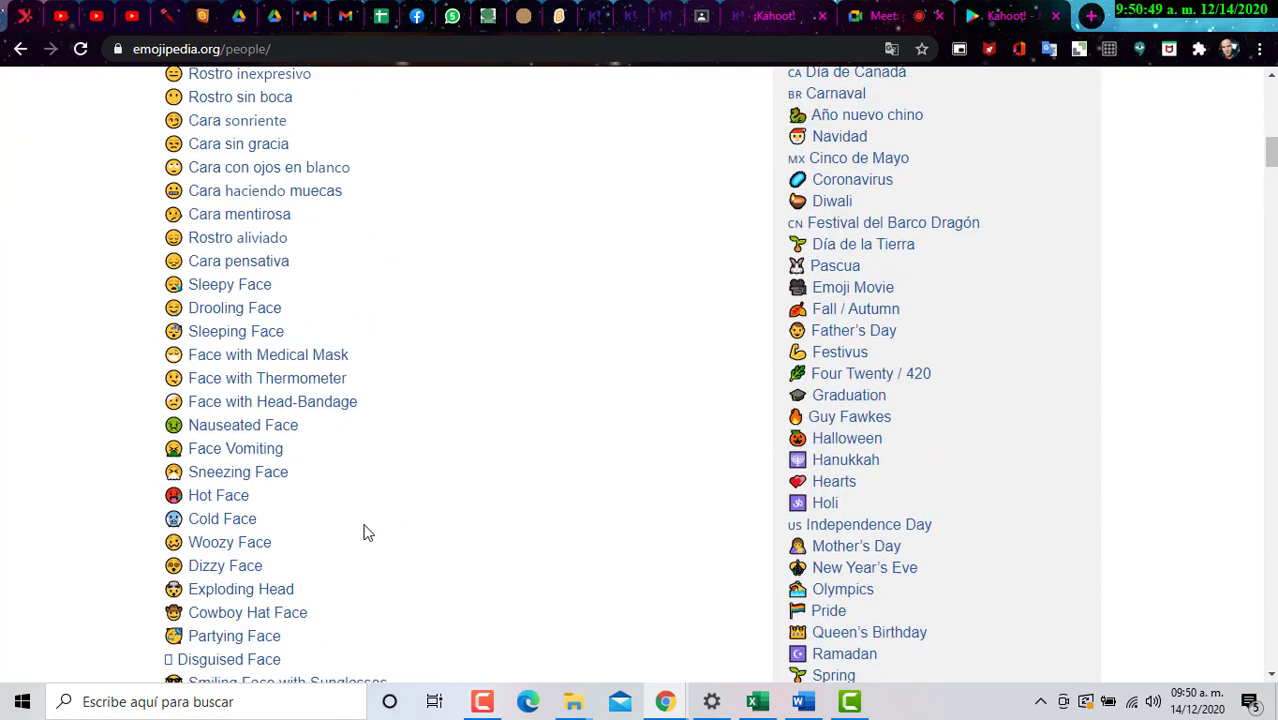
scroll(447, 547, down, 7)
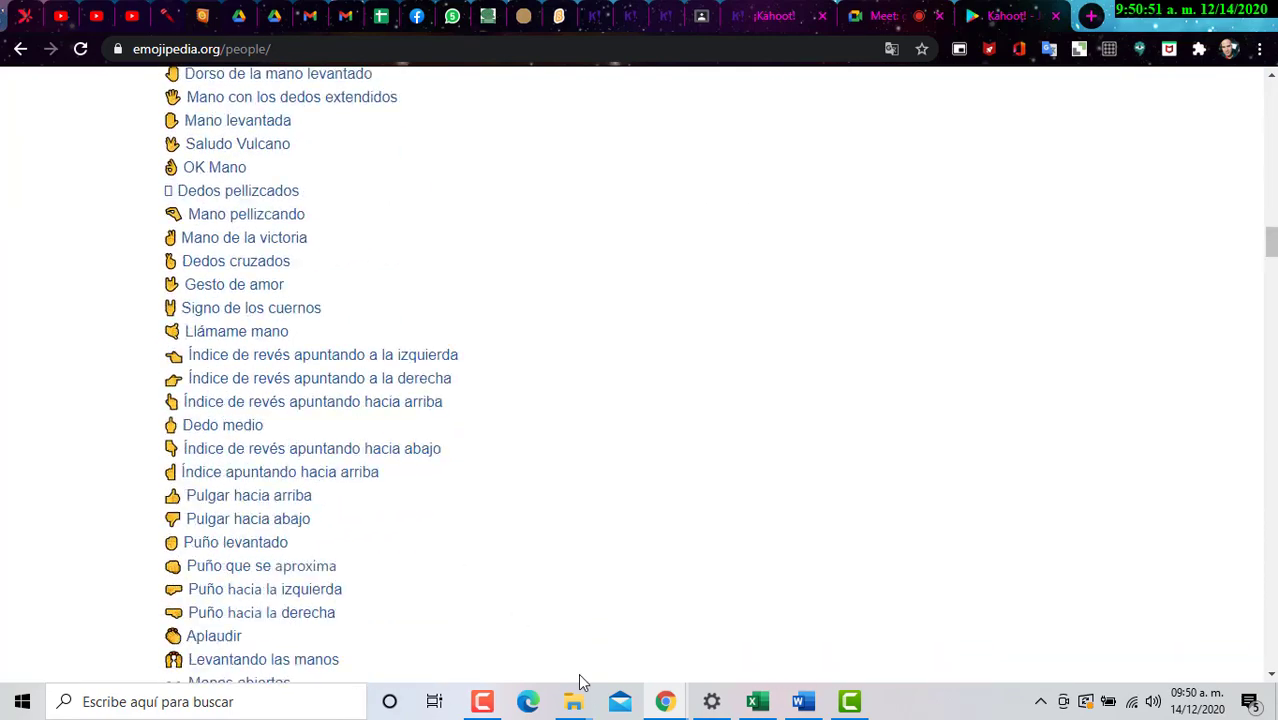
click(247, 497)
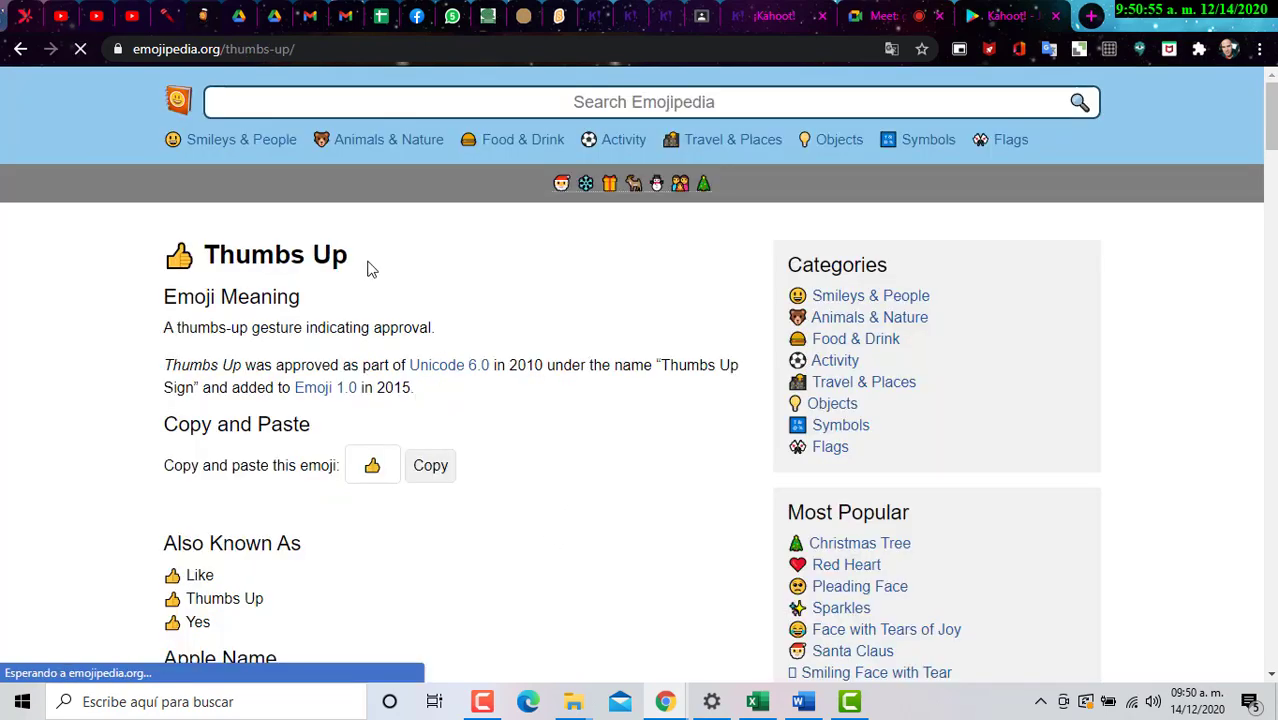
click(430, 466)
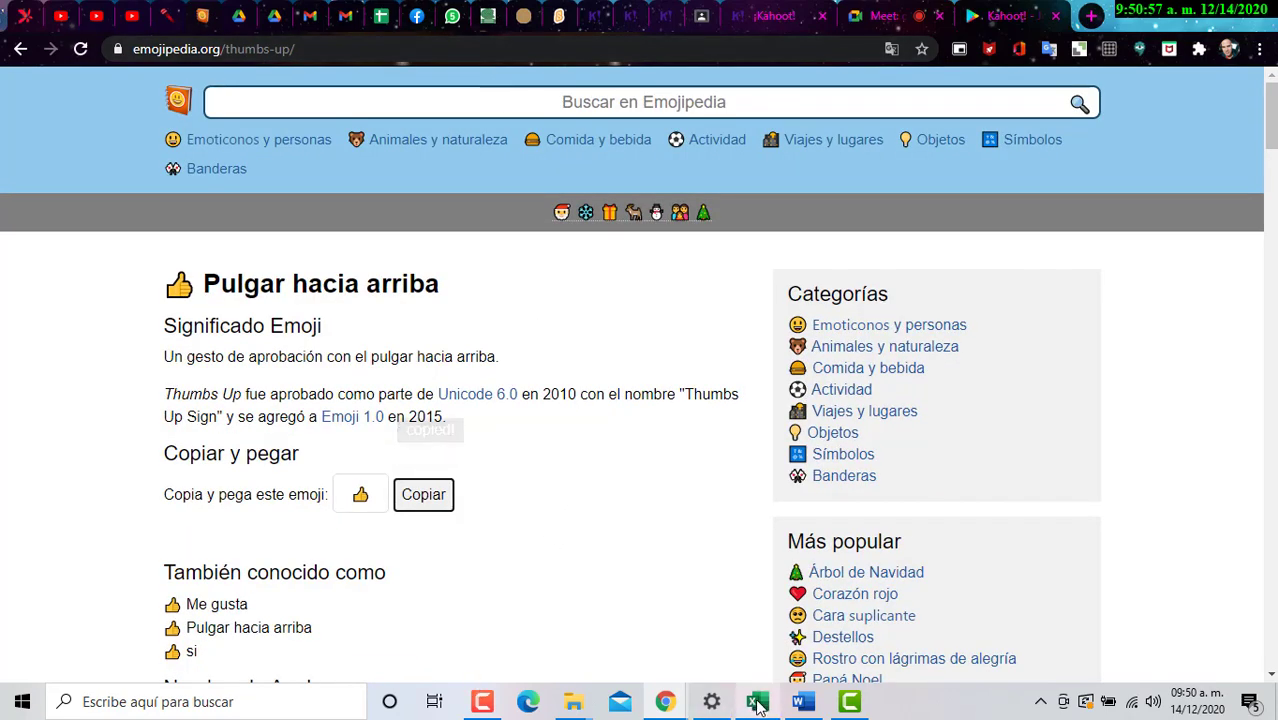
Step: Return to Excel and apply a validation list whose source is one, two and three thumbs-up emojis, separated by commas
key(alt+Tab)
click(716, 445)
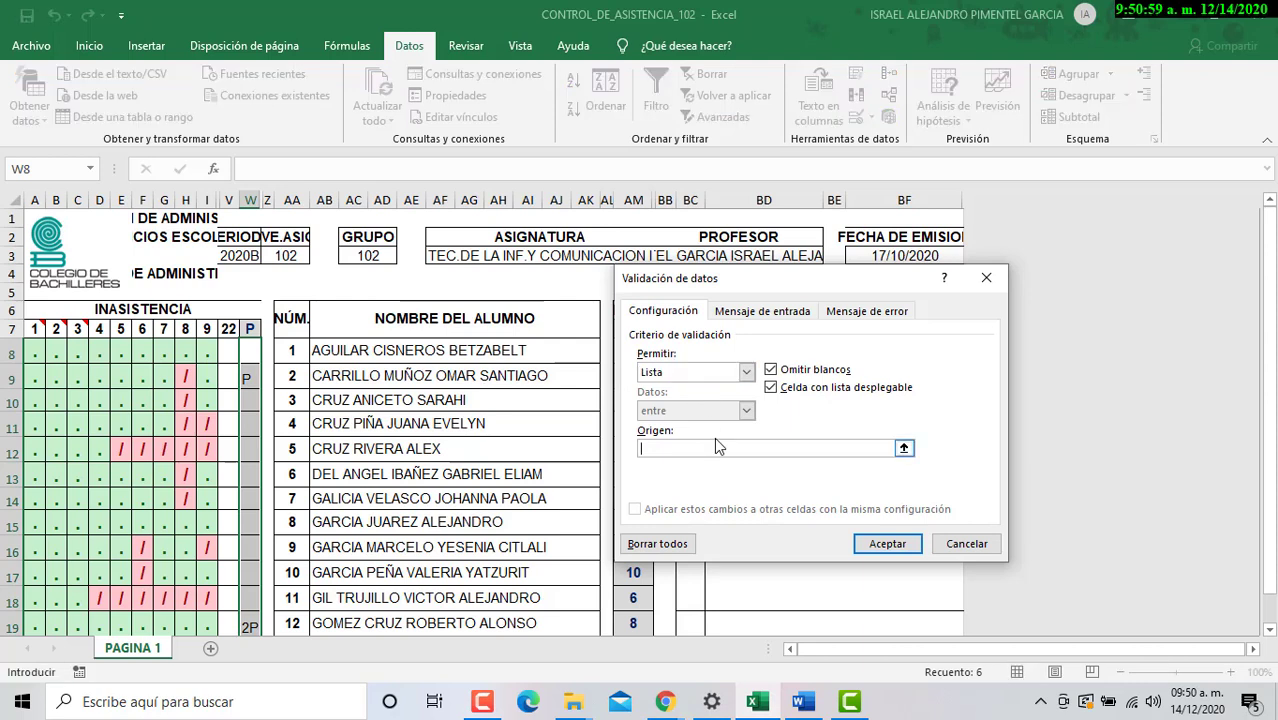
key(ctrl+v)
text(,)
key(ctrl+v)
text(,)
key(ctrl+v)
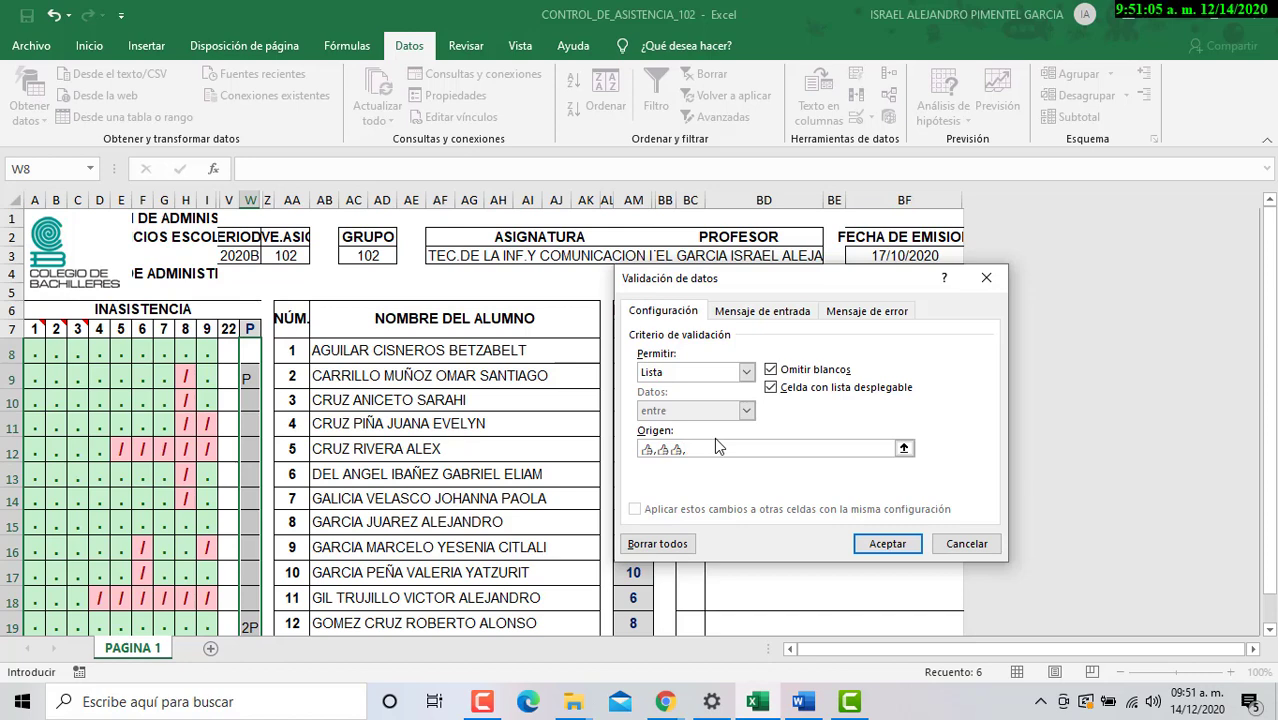
click(898, 550)
Step: Replace the P marks using the drop-down list: one thumbs-up in W9, two in W19 and one in W22
click(252, 379)
click(268, 379)
click(262, 421)
scroll(265, 430, down, 2)
click(264, 518)
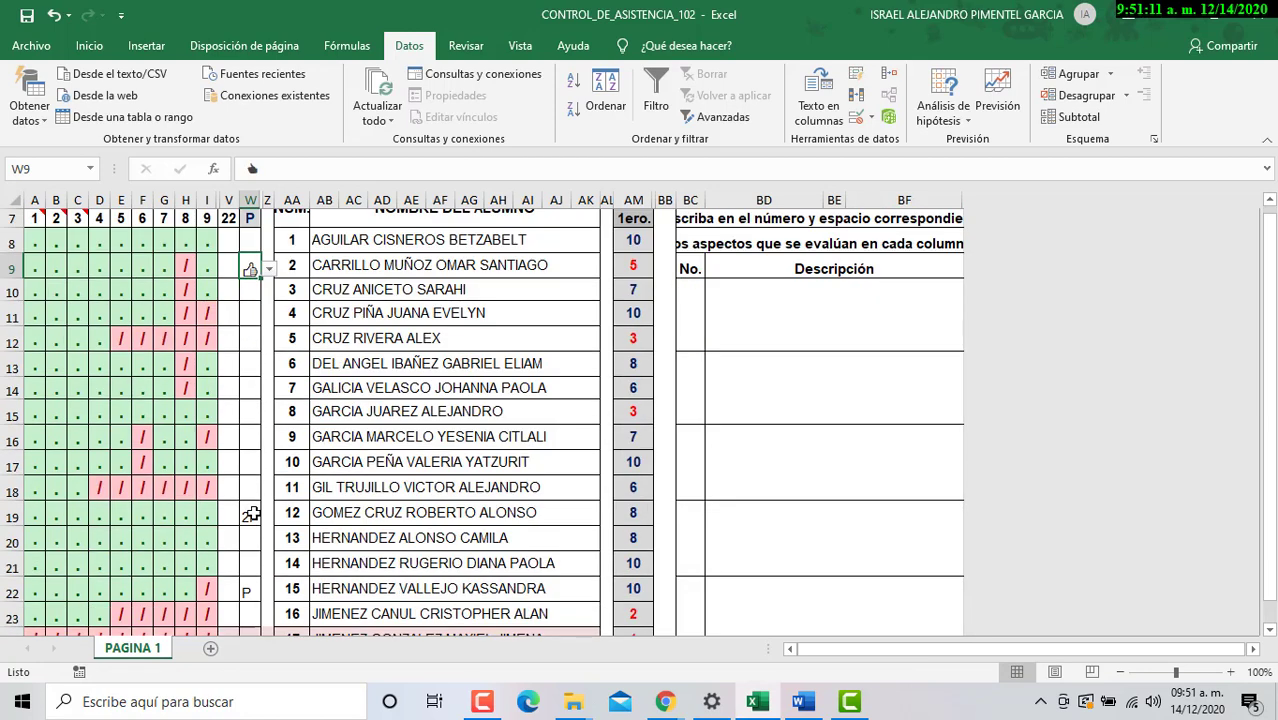
click(268, 518)
click(258, 558)
click(250, 592)
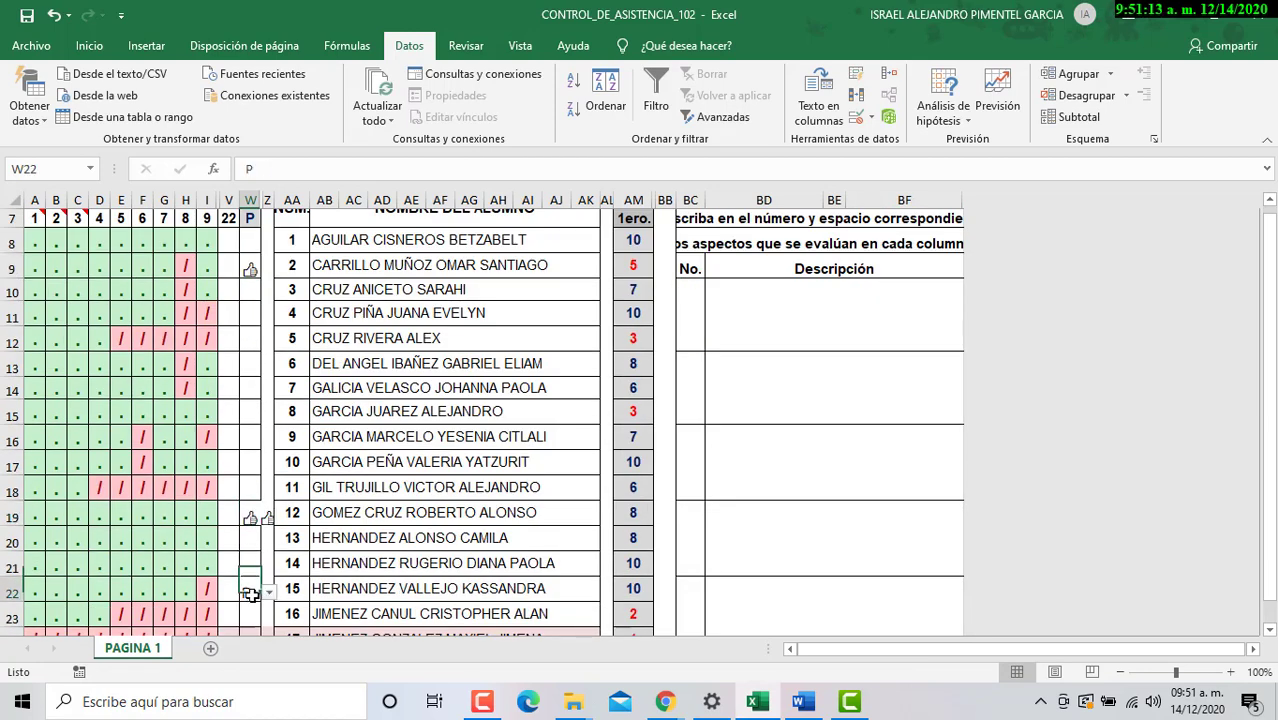
click(268, 592)
click(258, 625)
Step: Replace the P marks in W27 and W30 with one thumbs-up each from the drop-down list
scroll(250, 530, down, 3)
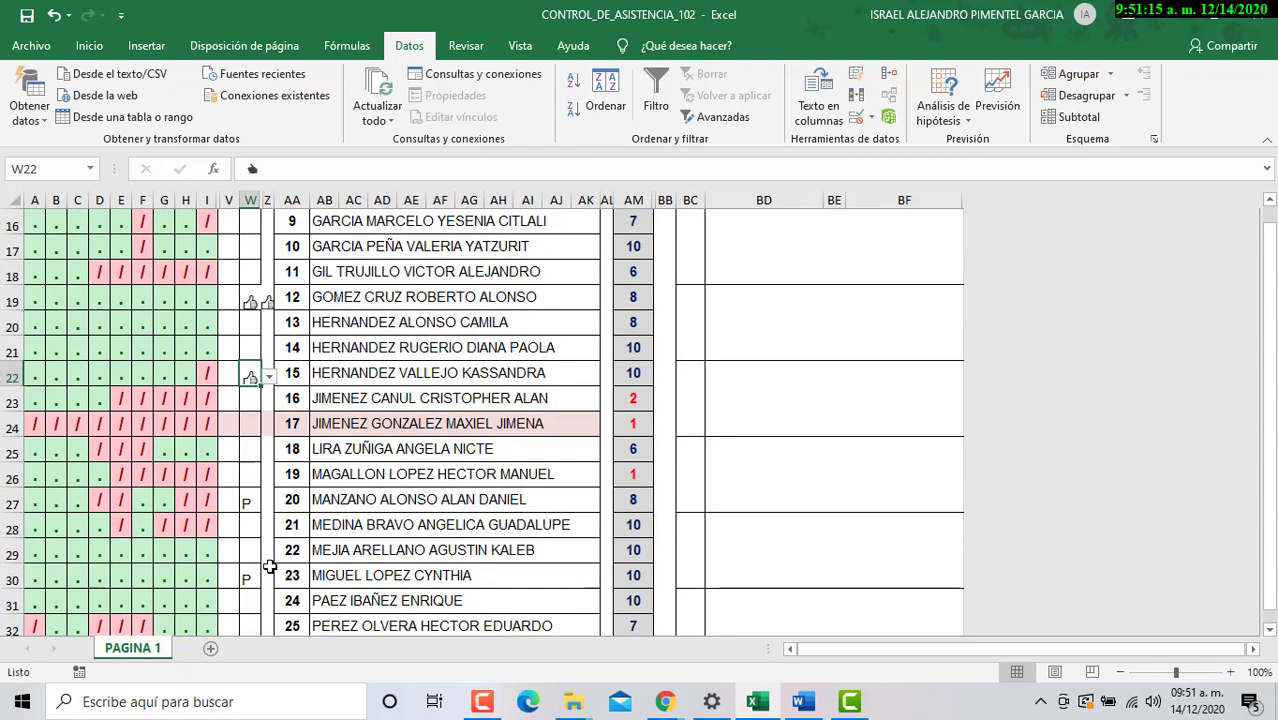
click(246, 504)
click(268, 504)
click(258, 538)
click(248, 578)
click(269, 580)
click(257, 600)
Step: Set cell W34 to three thumbs-up emojis from its drop-down list
scroll(261, 584, down, 6)
scroll(258, 570, up, 4)
scroll(257, 562, up, 7)
scroll(251, 548, down, 10)
scroll(251, 434, up, 1)
click(247, 374)
click(269, 376)
click(258, 396)
Step: Autofit the width of column W so the three emojis fit inside it
scroll(283, 321, up, 1)
scroll(283, 321, up, 1)
double_click(261, 200)
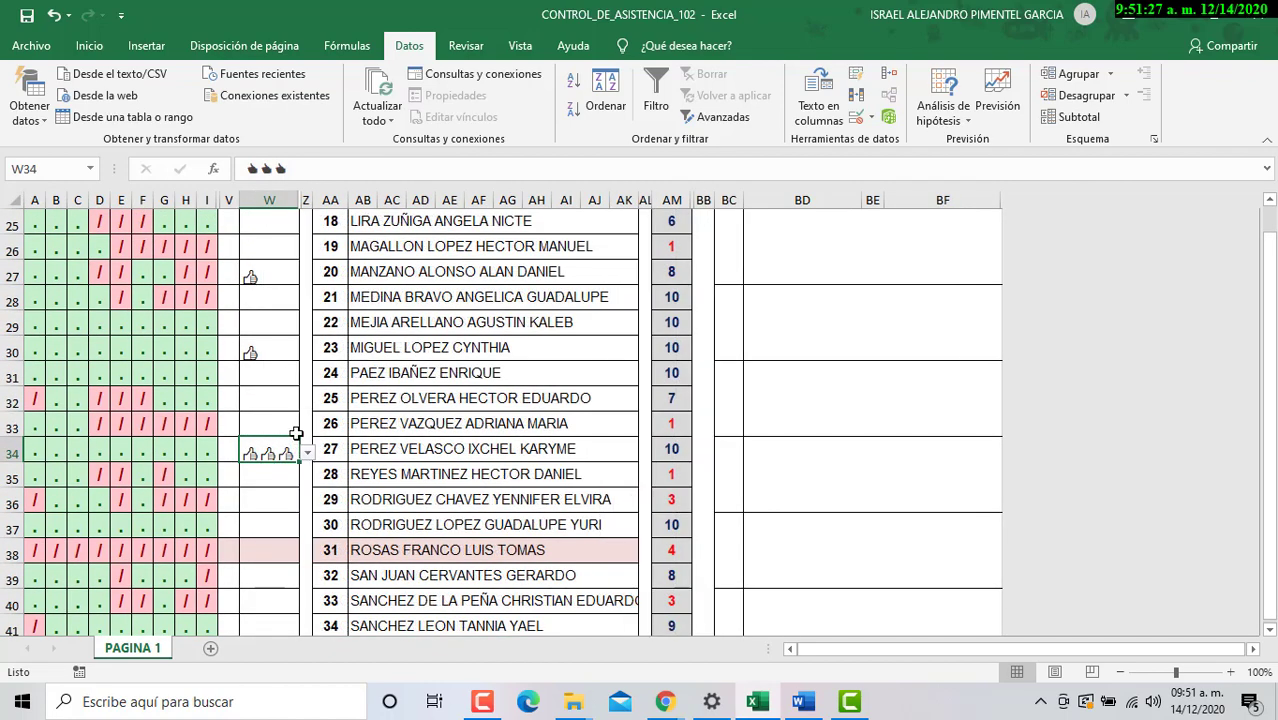
click(286, 490)
scroll(288, 488, up, 8)
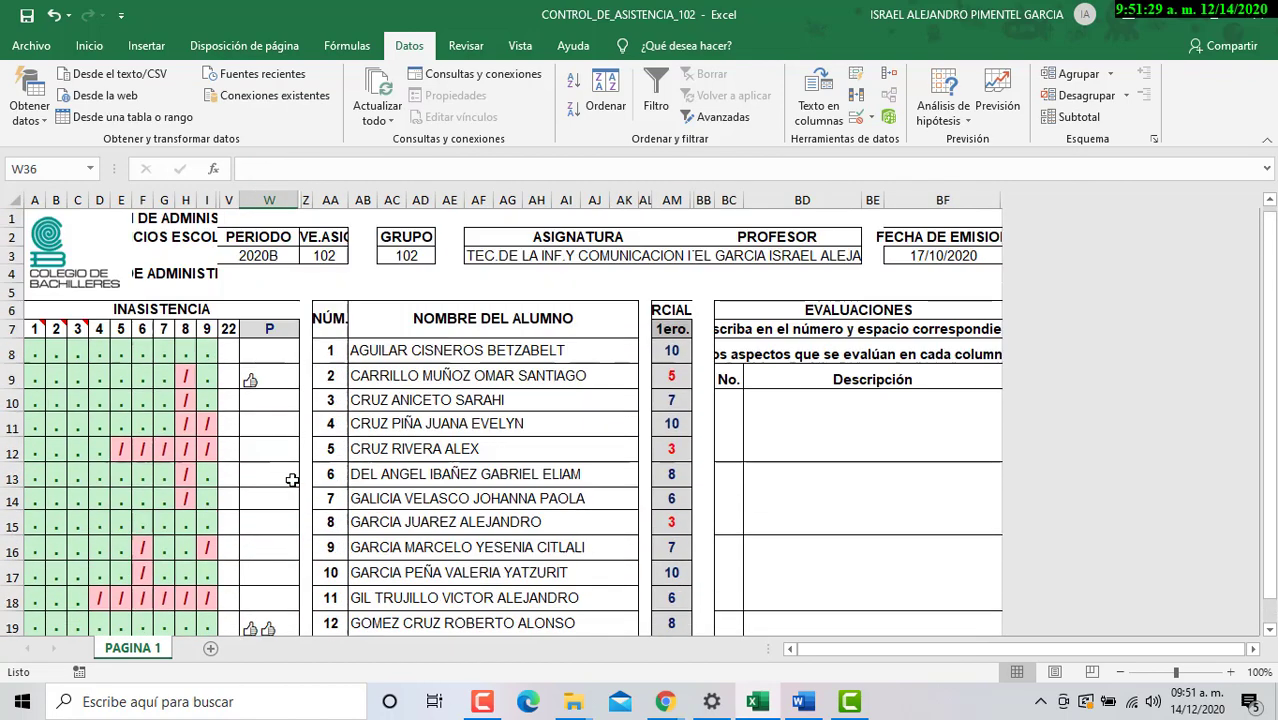
Step: Center the P column's cells from W8 to W44 horizontally and vertically
click(255, 348)
drag(255, 348, 296, 595)
click(104, 50)
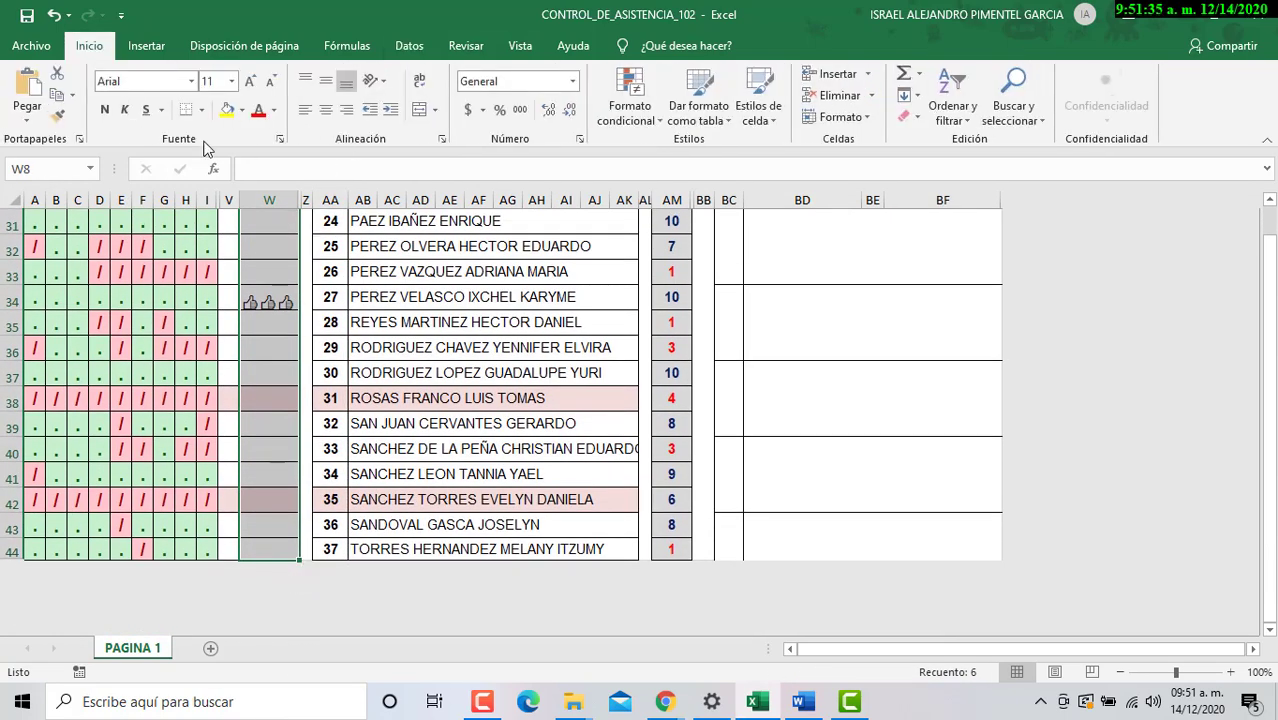
scroll(327, 476, up, 10)
click(327, 476)
key(ctrl+Home)
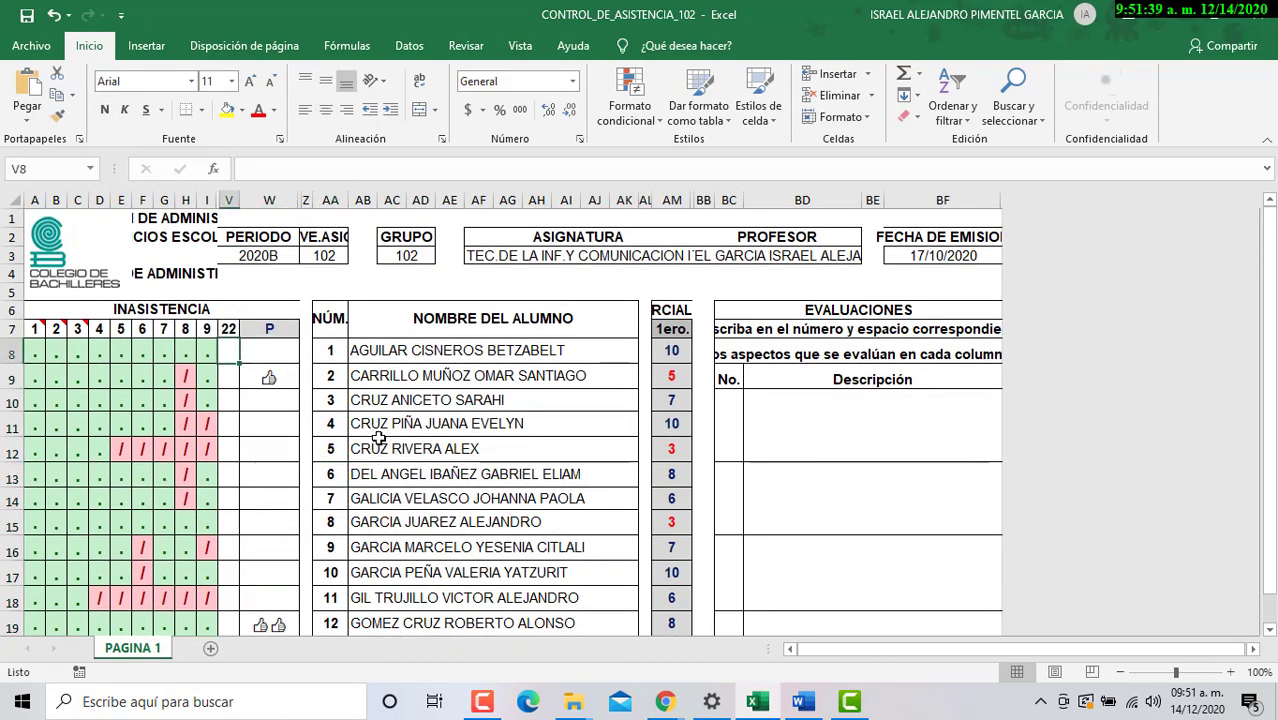
Step: Switch to Chrome and show the winners' podium of the Microsoft Word quiz in Kahoot
scroll(380, 436, down, 8)
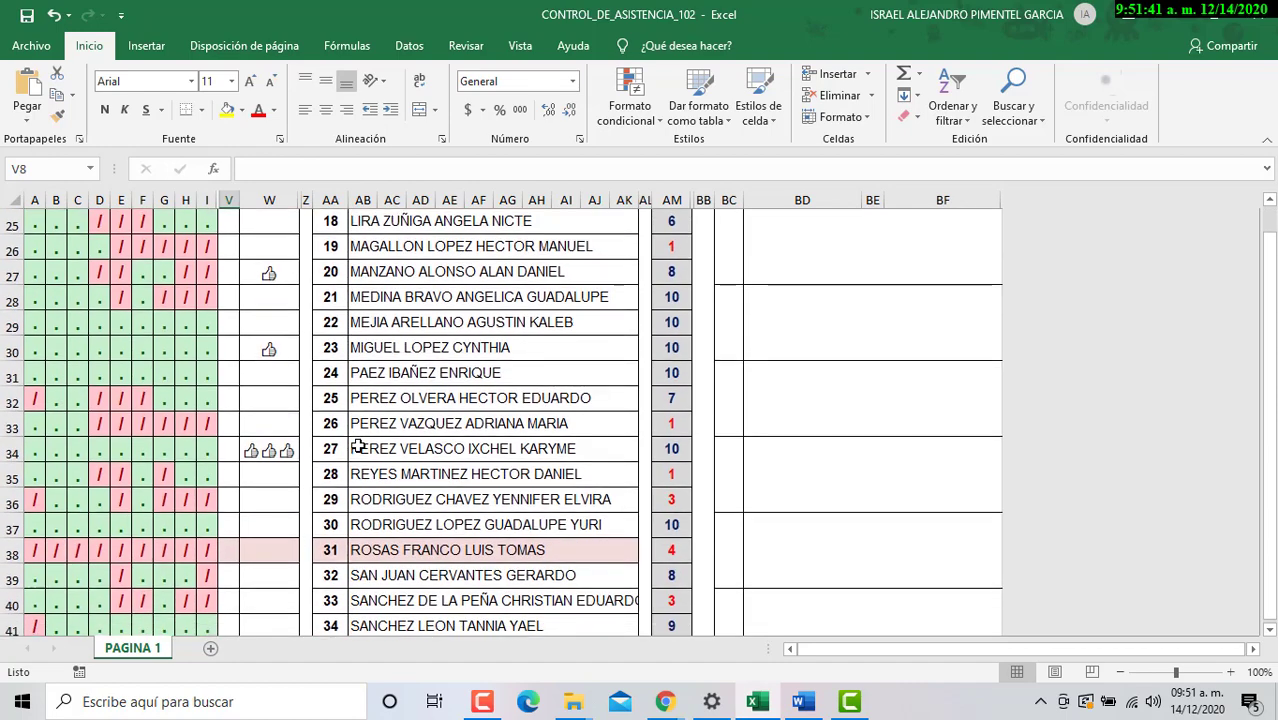
click(1177, 22)
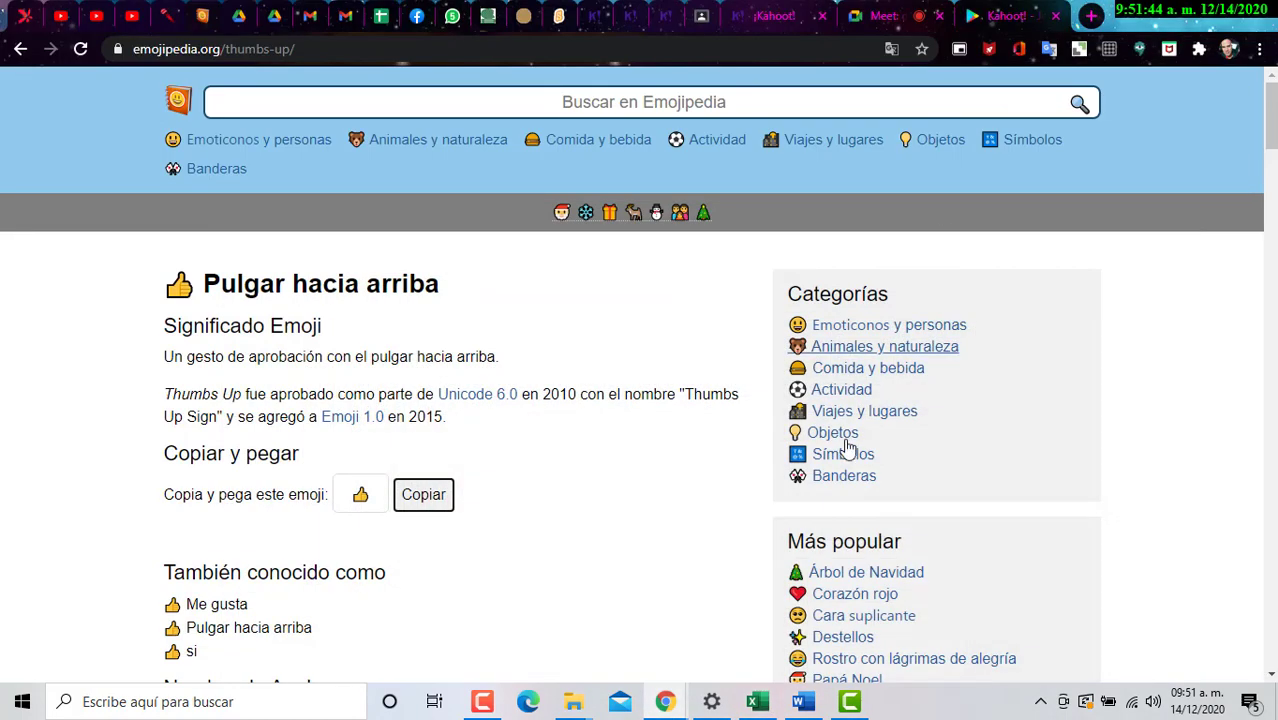
click(783, 16)
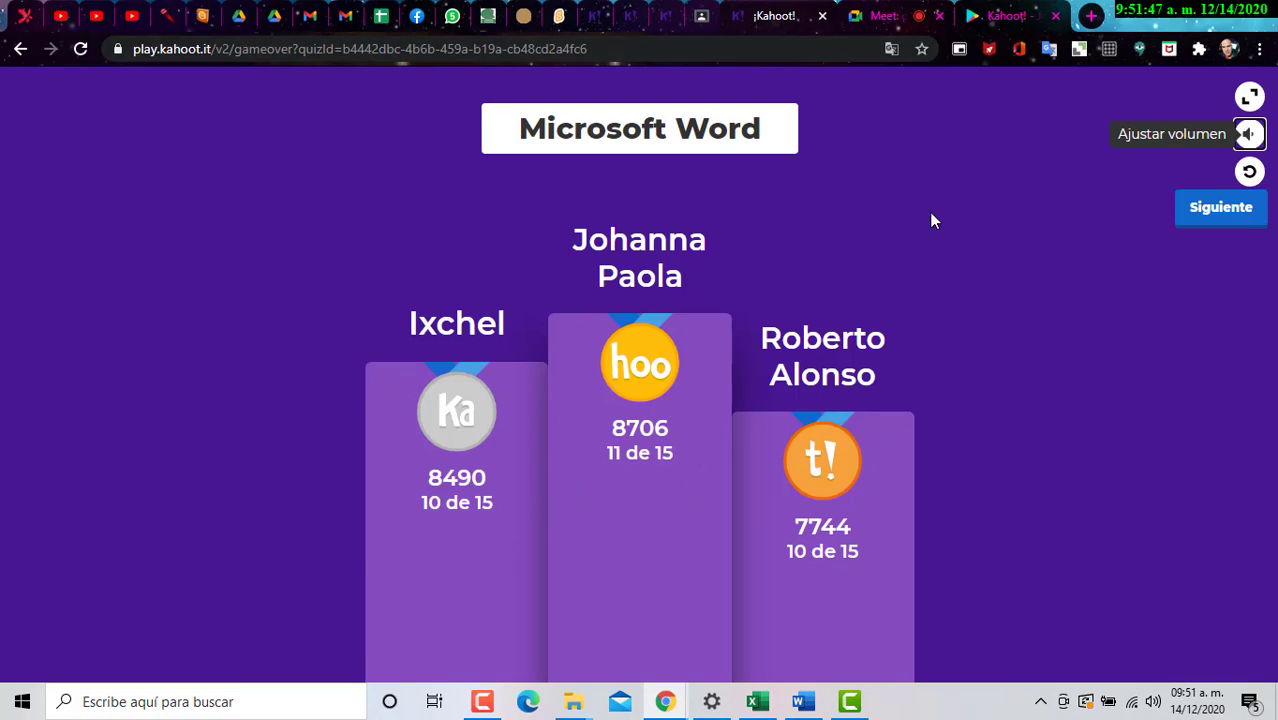
key(F10)
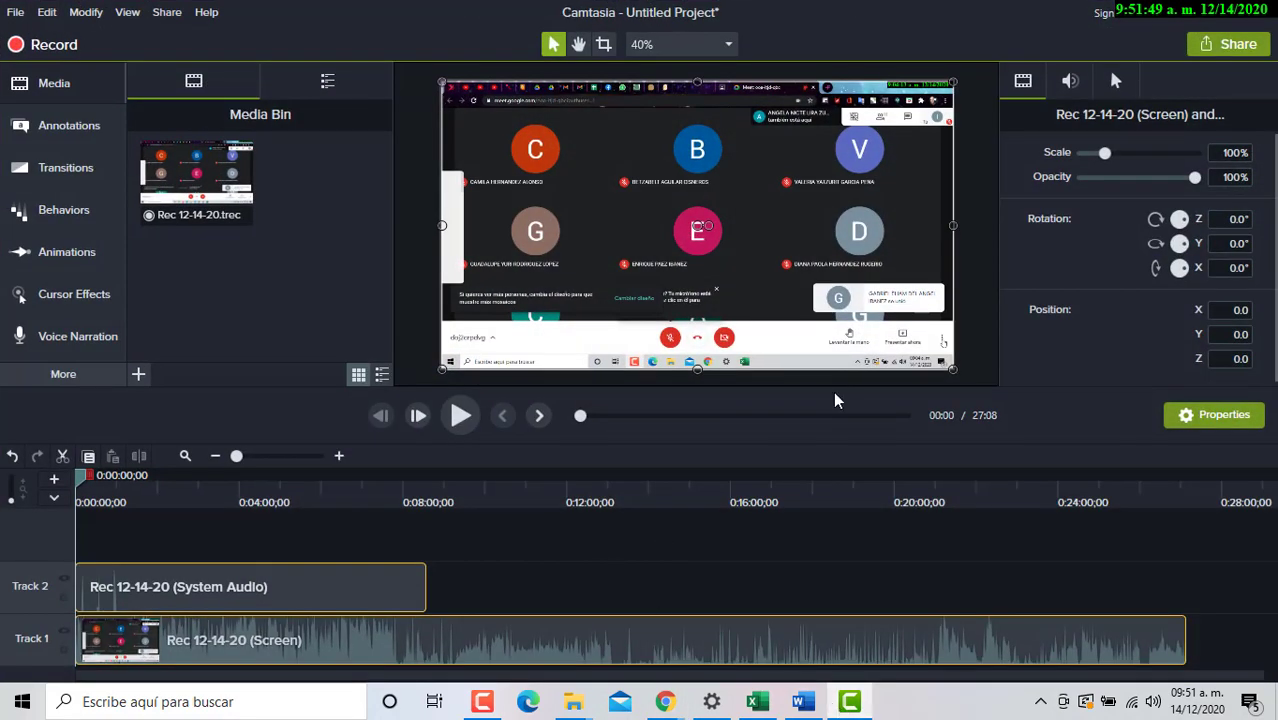
click(1175, 12)
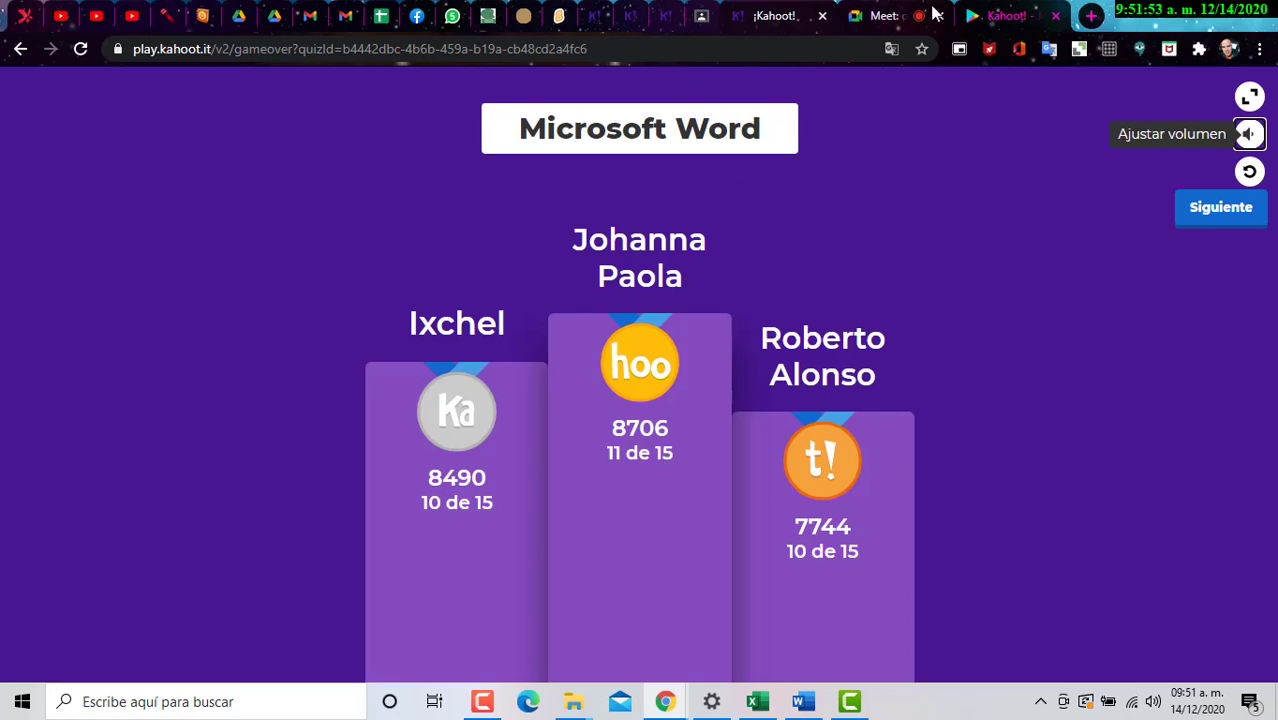
Step: Return to the attendance workbook in Excel and review the participation marks down the whole student list
click(757, 701)
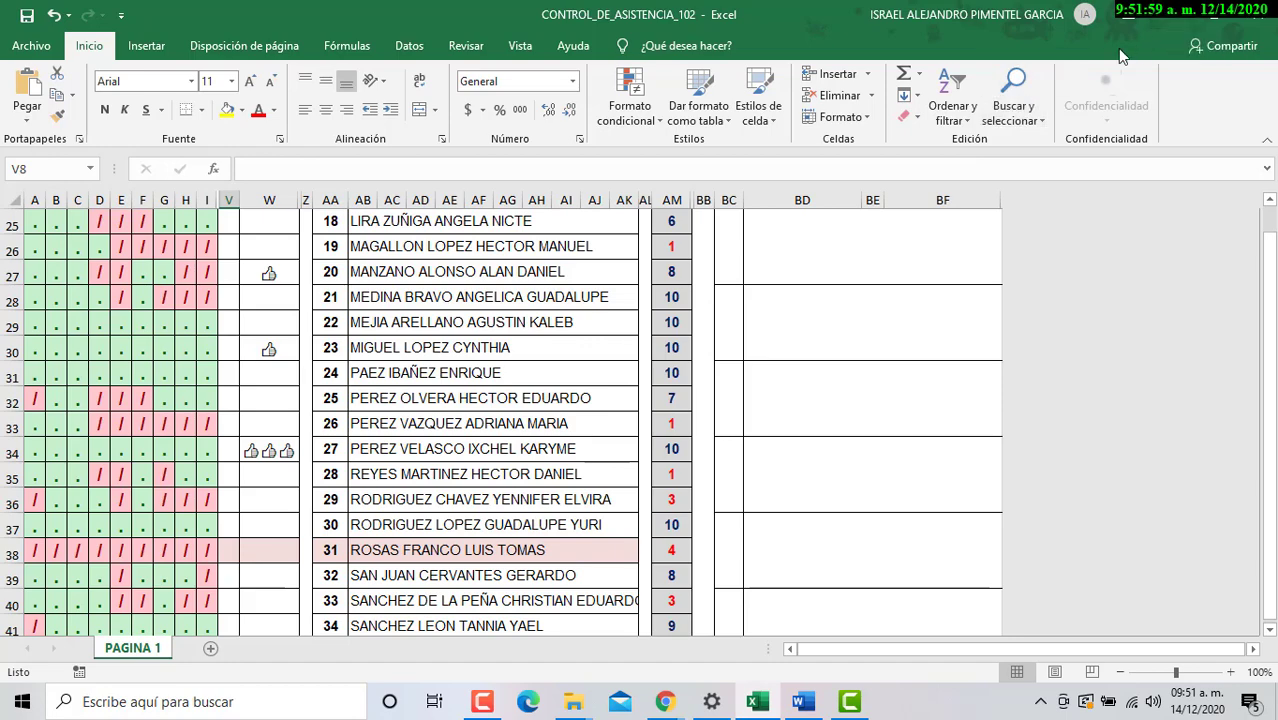
scroll(542, 322, down, 3)
scroll(300, 385, up, 8)
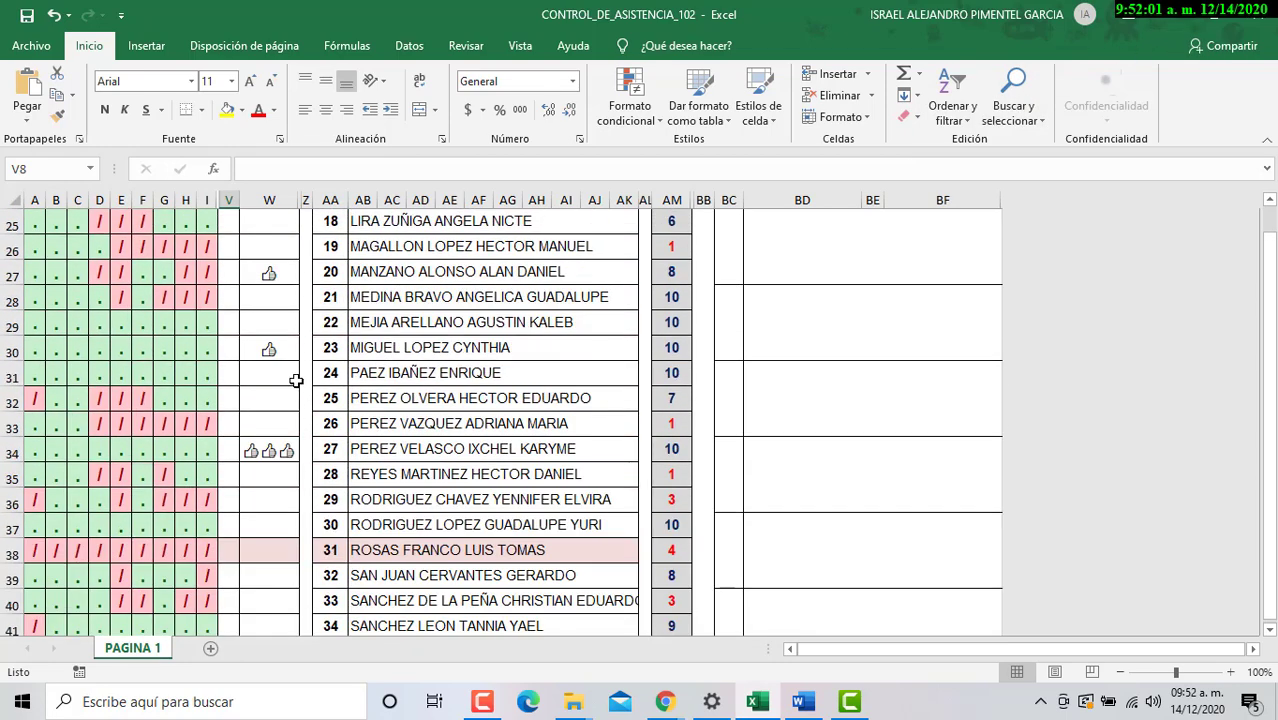
scroll(290, 381, up, 3)
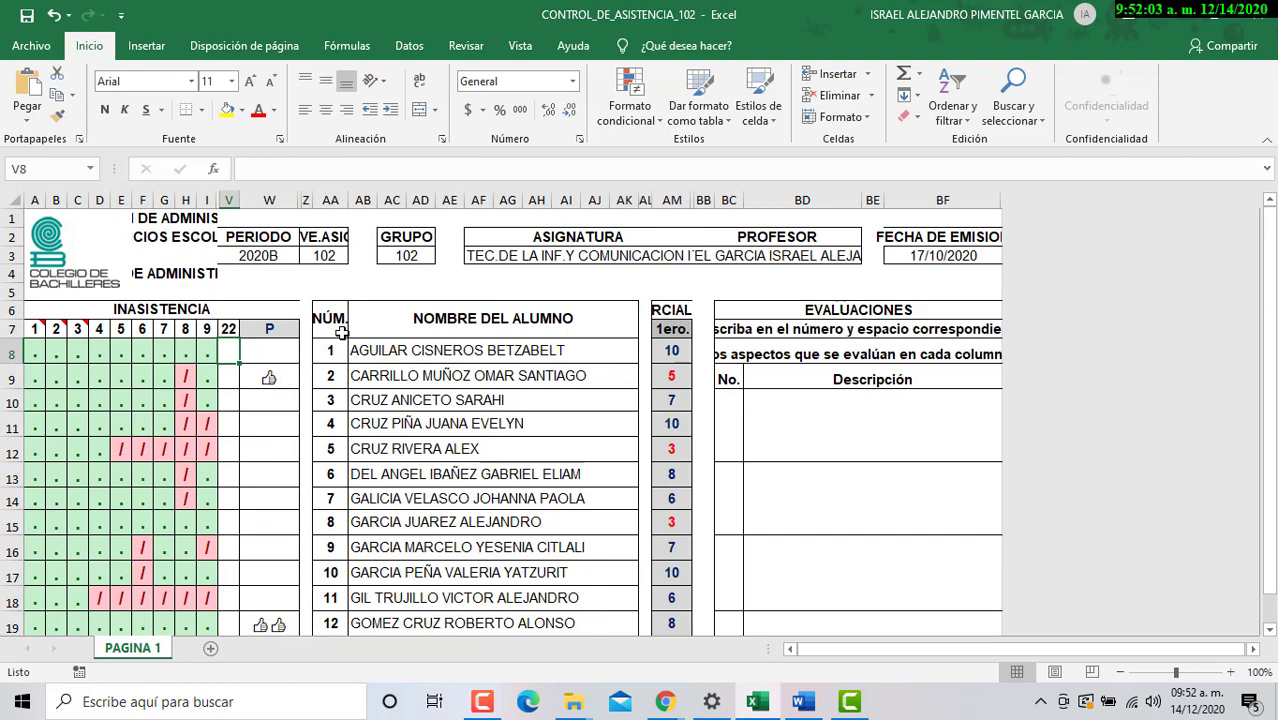
scroll(341, 333, down, 7)
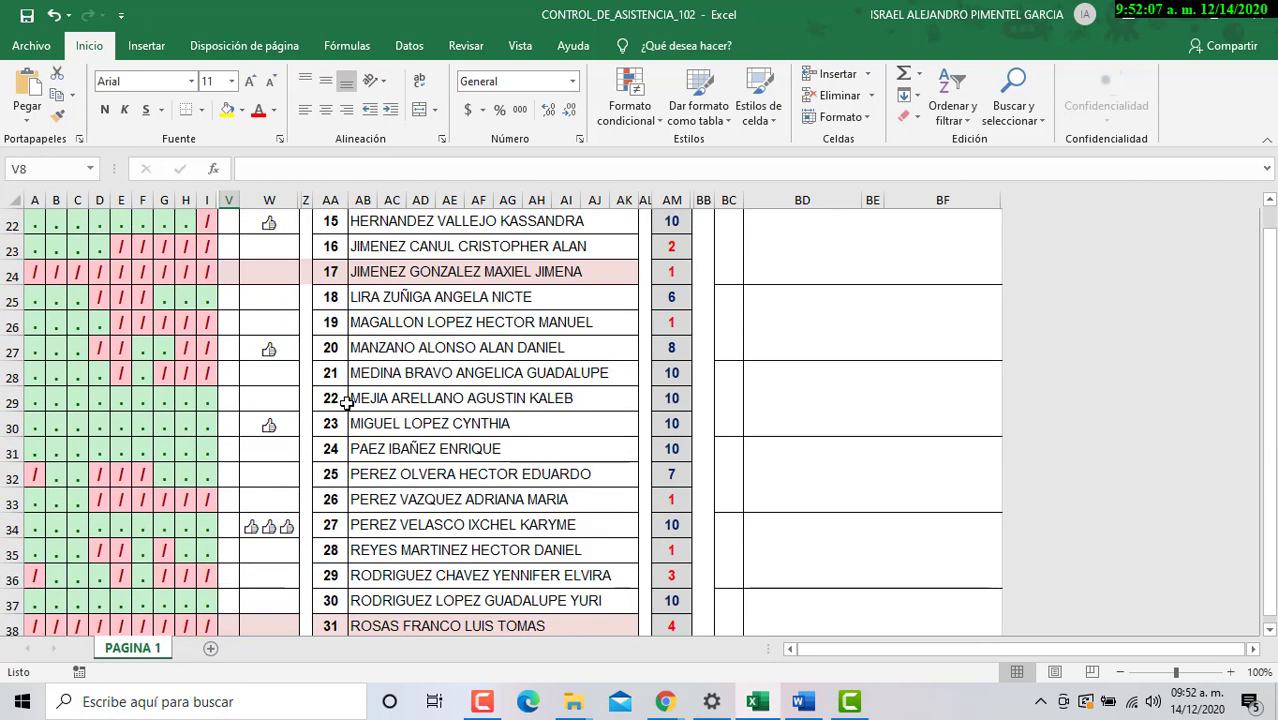
scroll(349, 401, down, 2)
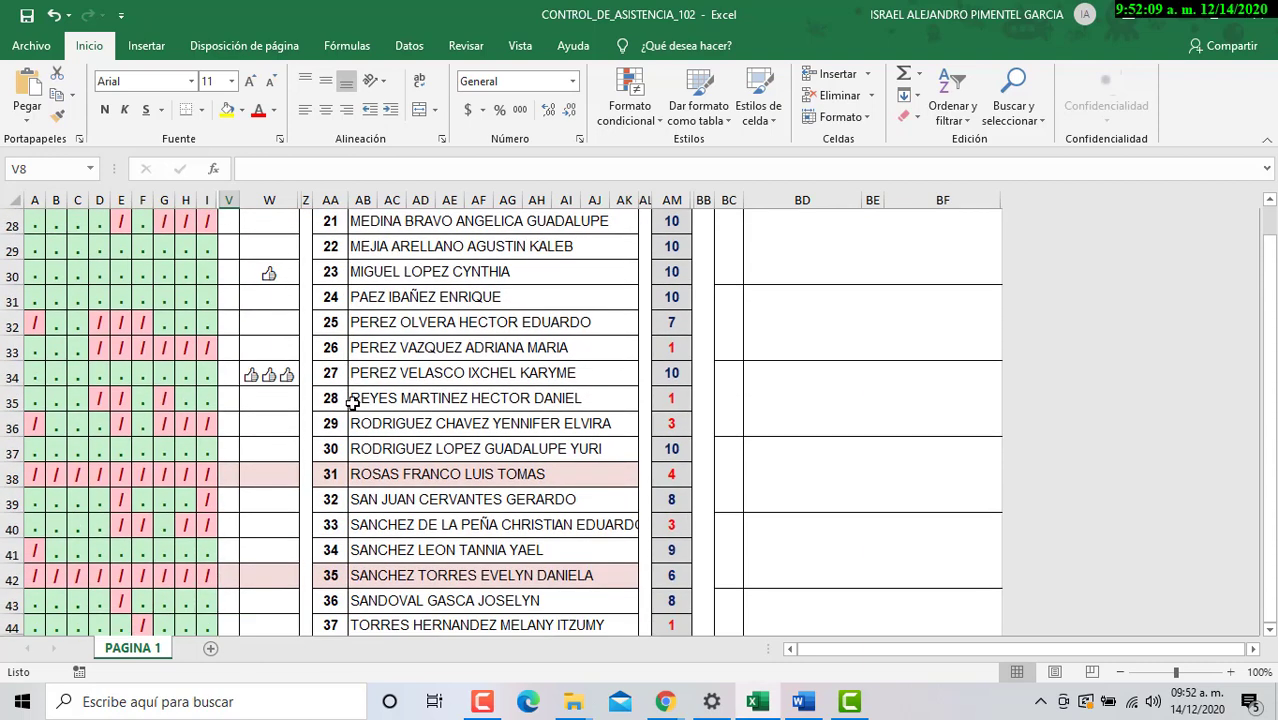
Step: Enter +1 as text in cell V34, beside the three thumbs-up mark
click(288, 374)
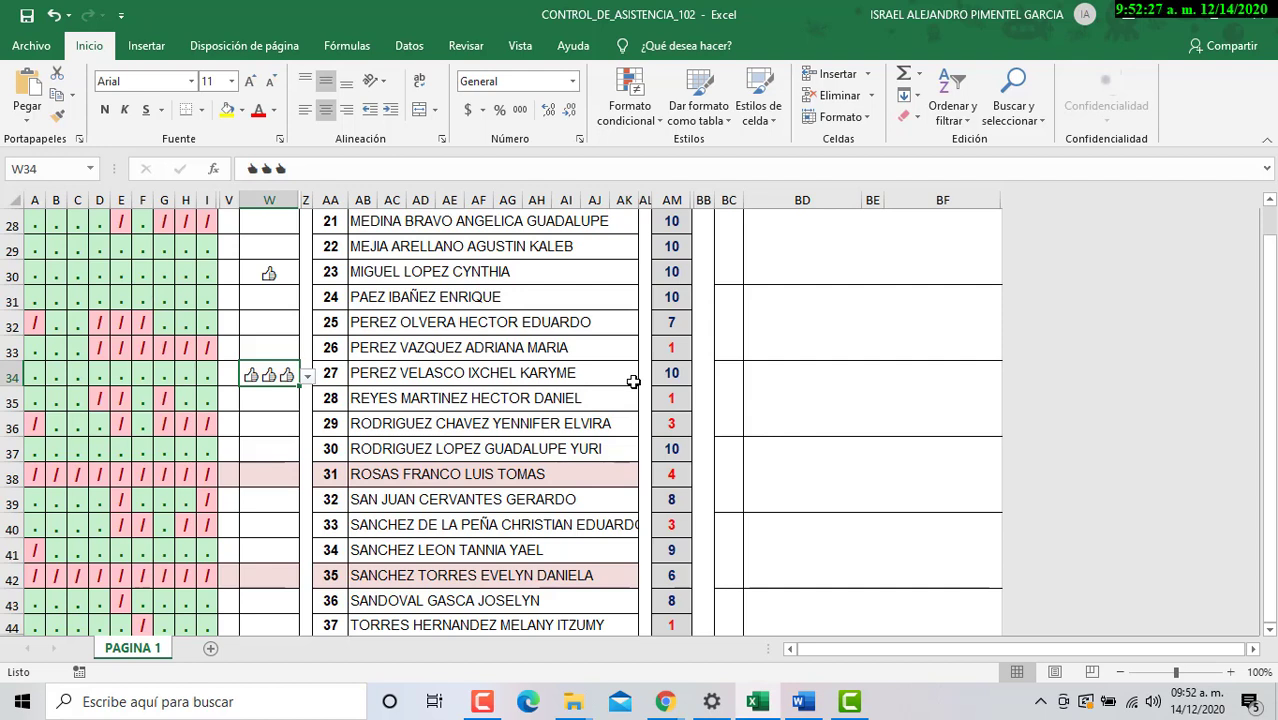
key(Left)
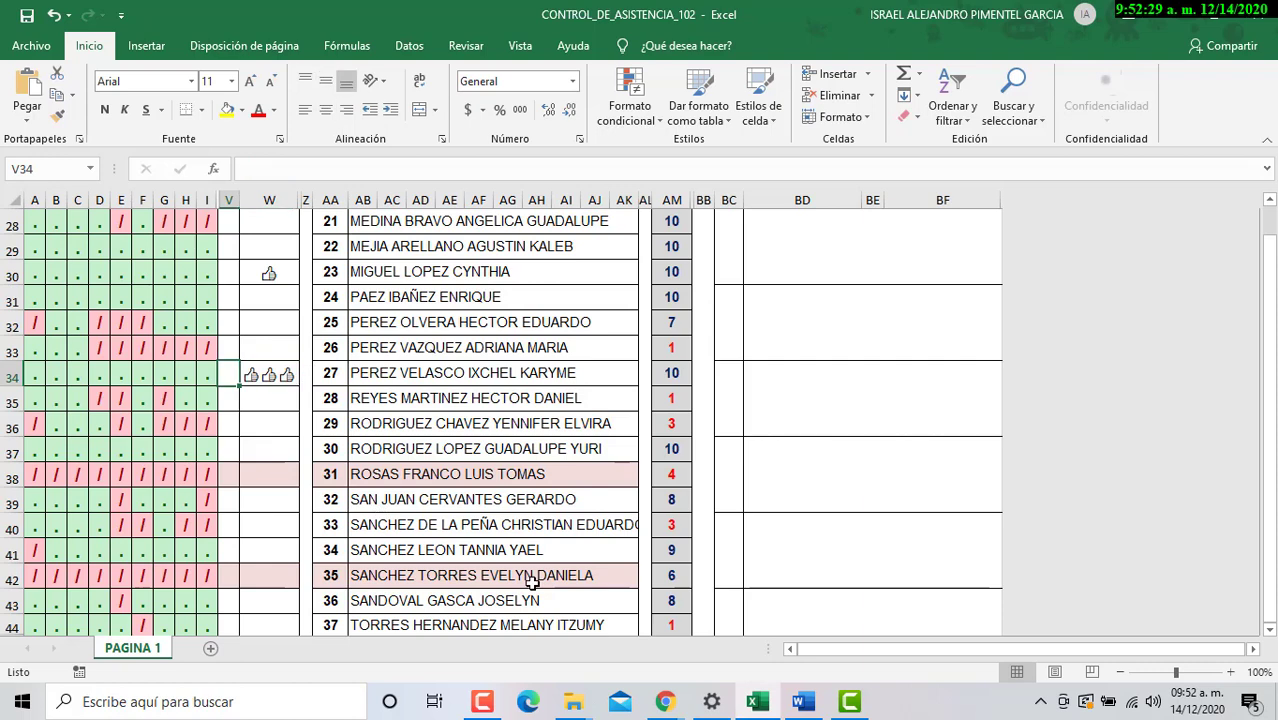
text(')
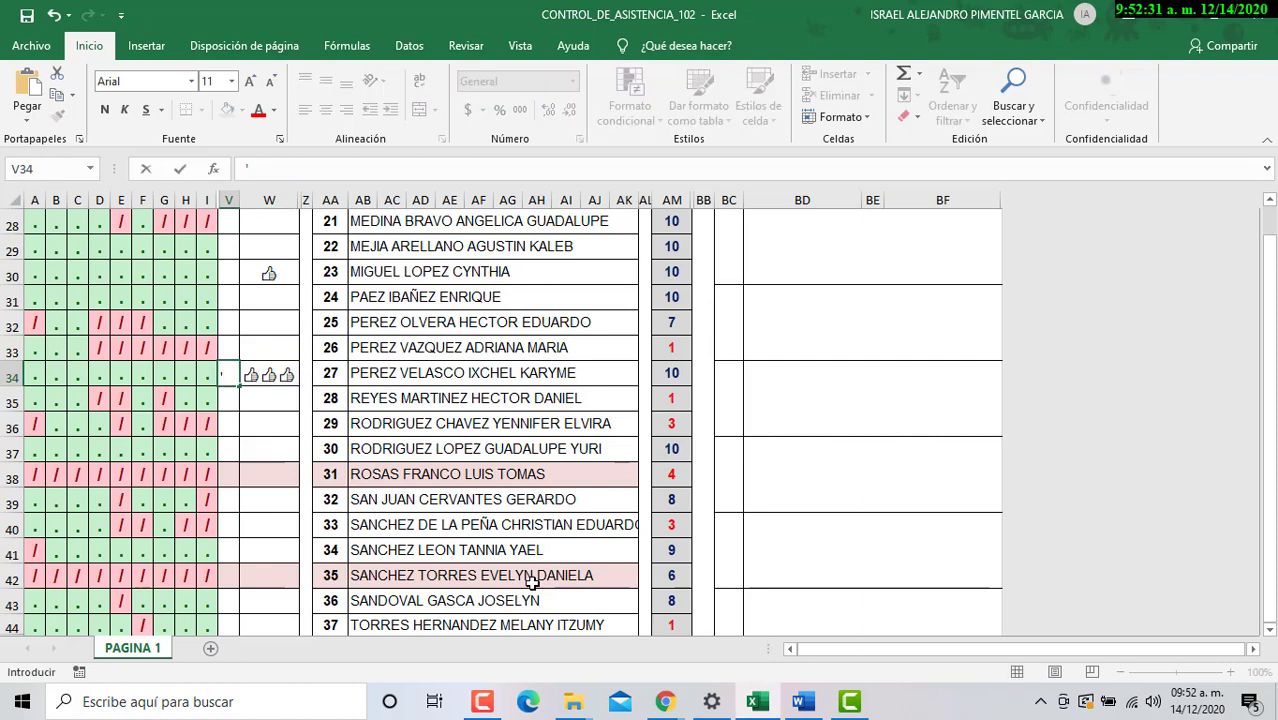
text(+1)
key(Return)
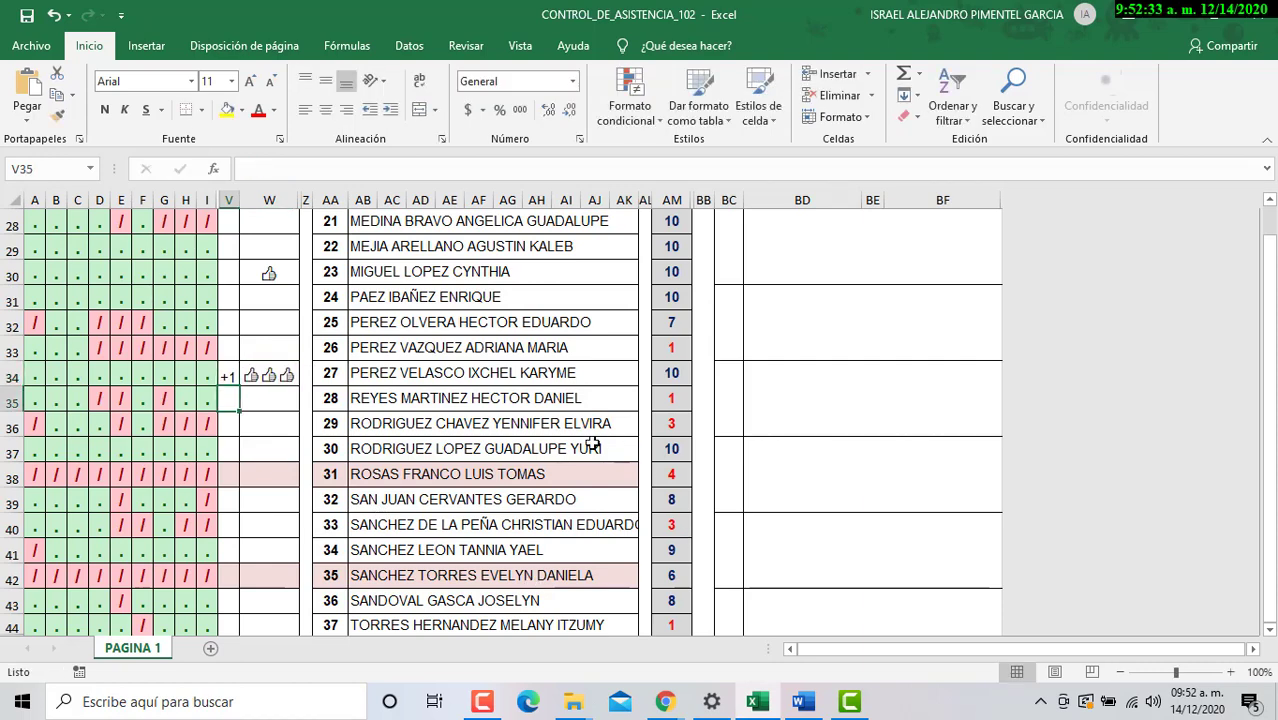
Step: Center the +1 in cell V34 horizontally and vertically
drag(229, 376, 270, 378)
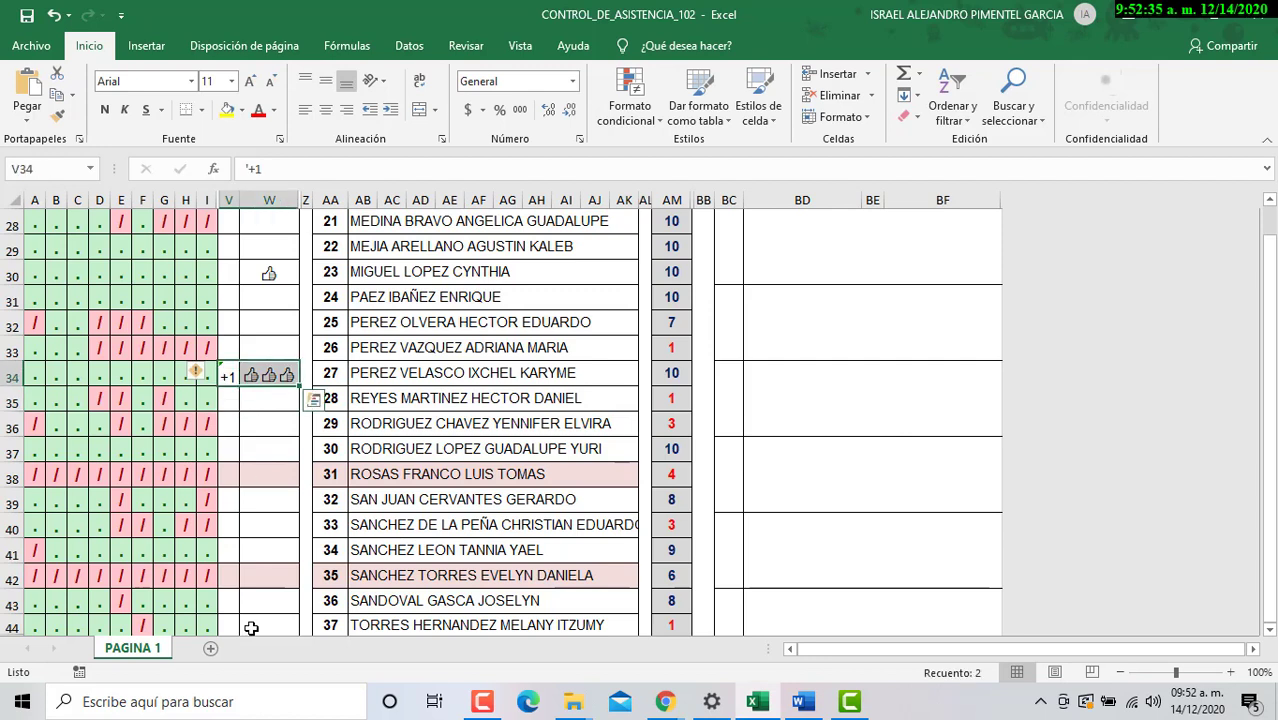
click(282, 376)
click(230, 376)
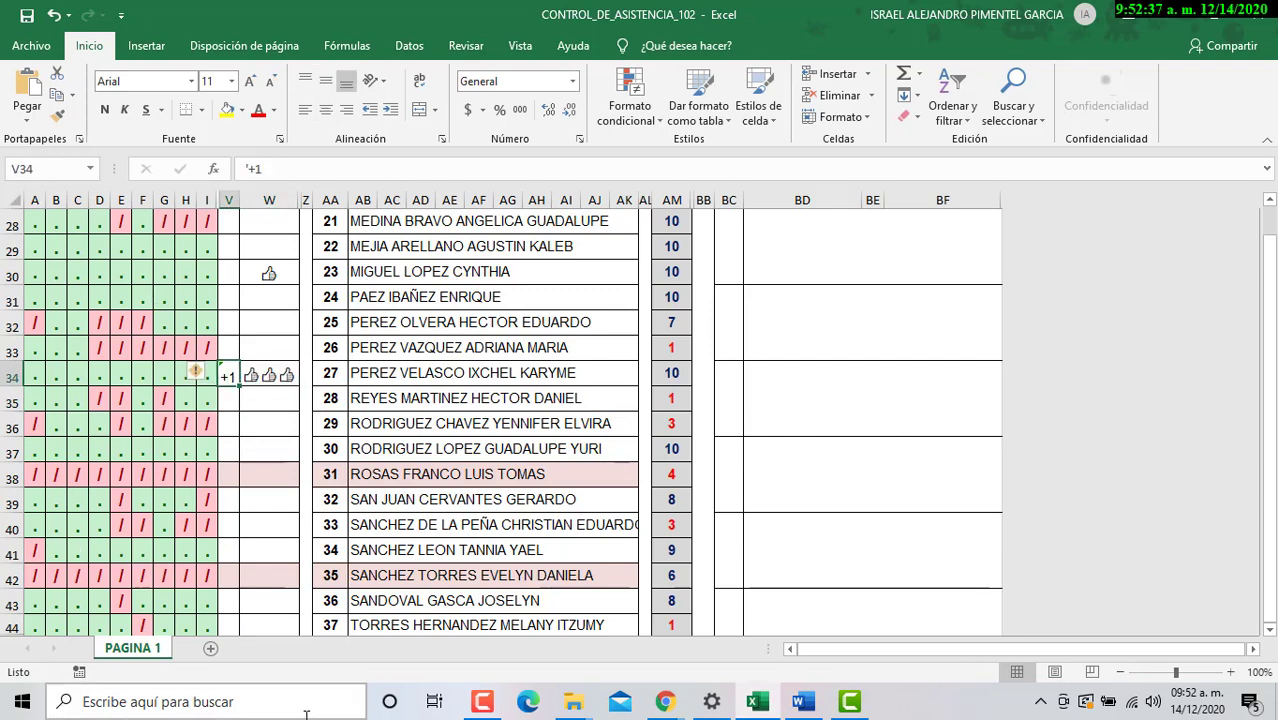
click(326, 81)
click(327, 110)
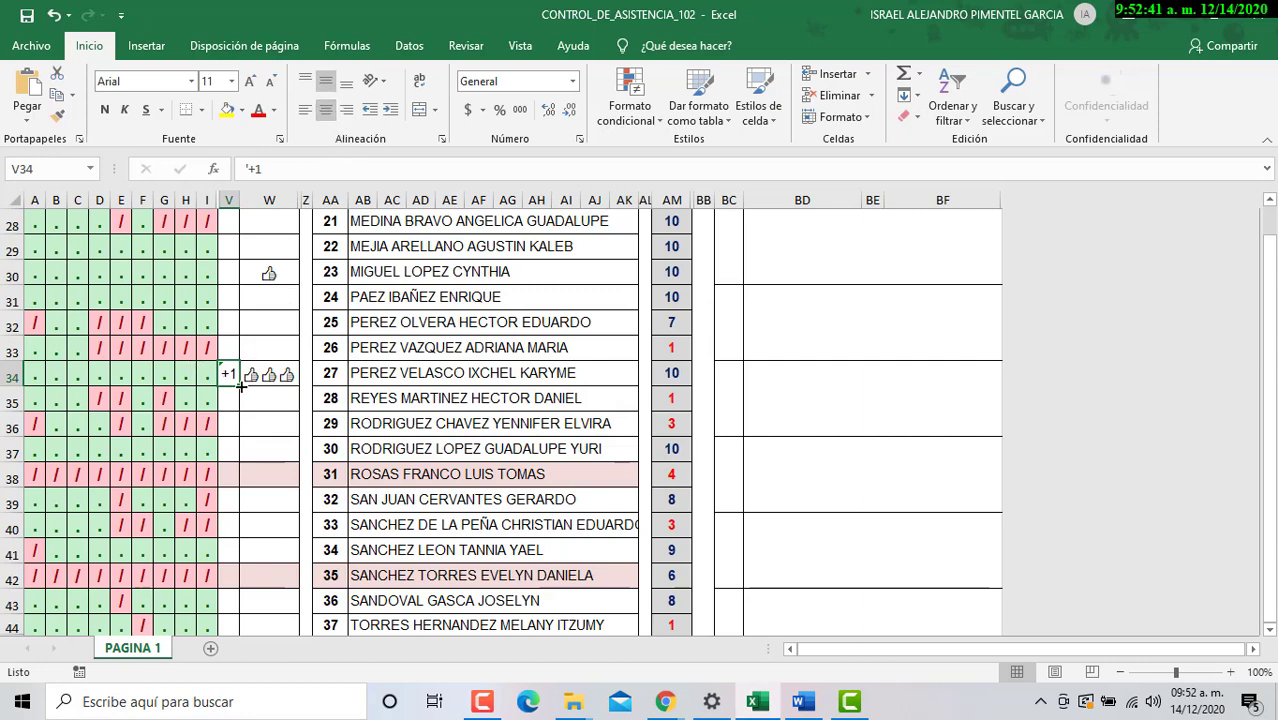
Step: Clear the +1 from cell V34
key(alt+Tab)
key(alt+Tab)
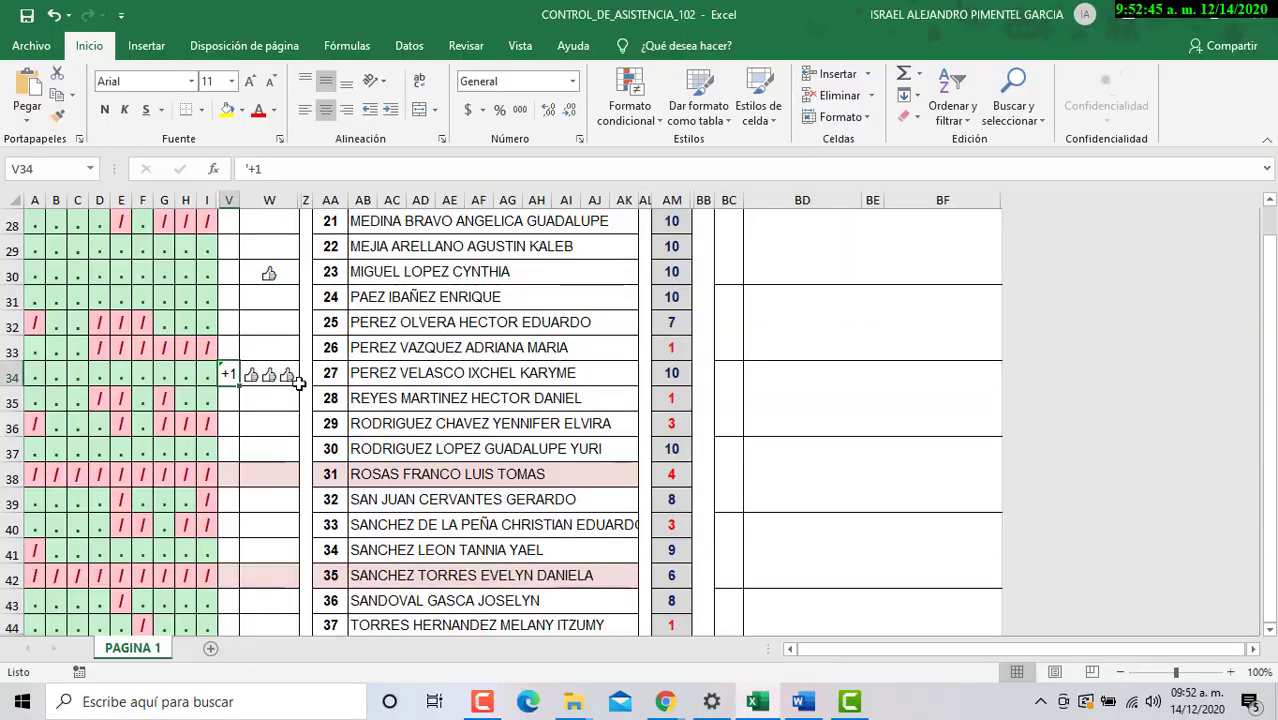
key(Delete)
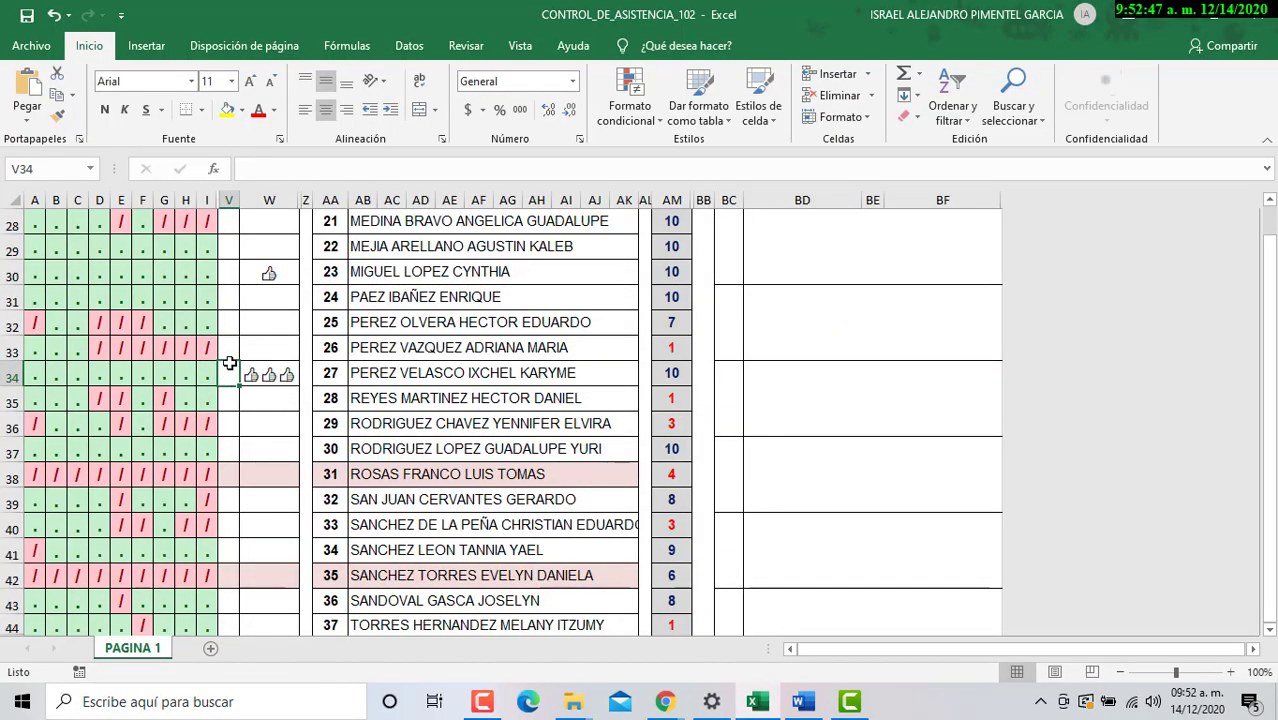
Step: Apply list data validation to column V for all students from V8 down, with the one, two and three thumbs-up marks as source
scroll(226, 370, up, 7)
drag(207, 258, 228, 582)
mouse_move(197, 717)
mouse_down()
mouse_move(210, 717)
mouse_move(217, 690)
mouse_up()
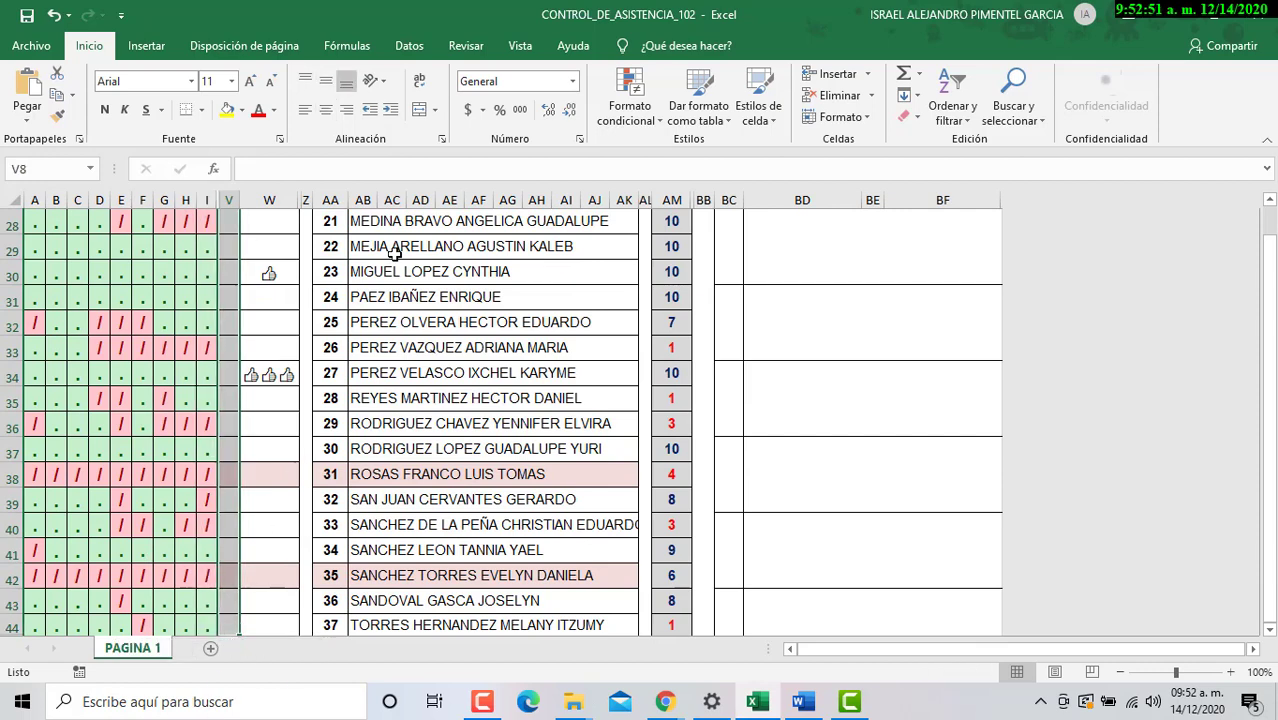
click(146, 45)
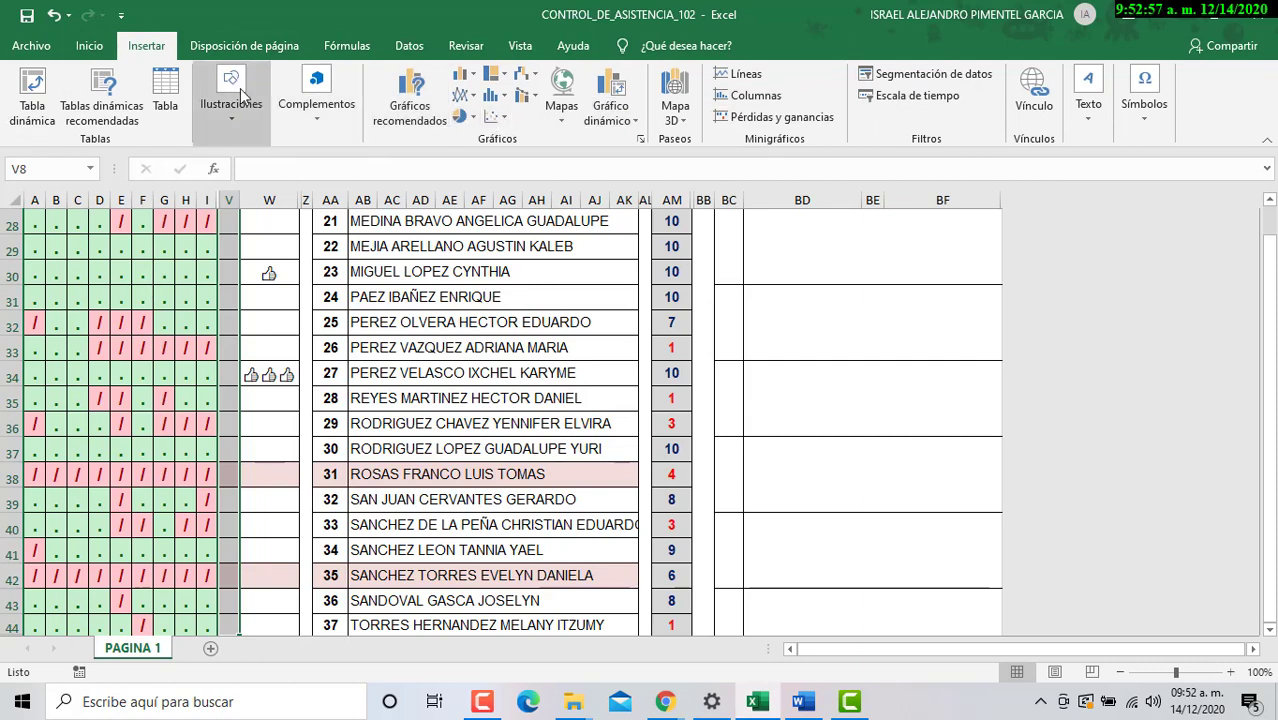
click(412, 45)
click(855, 117)
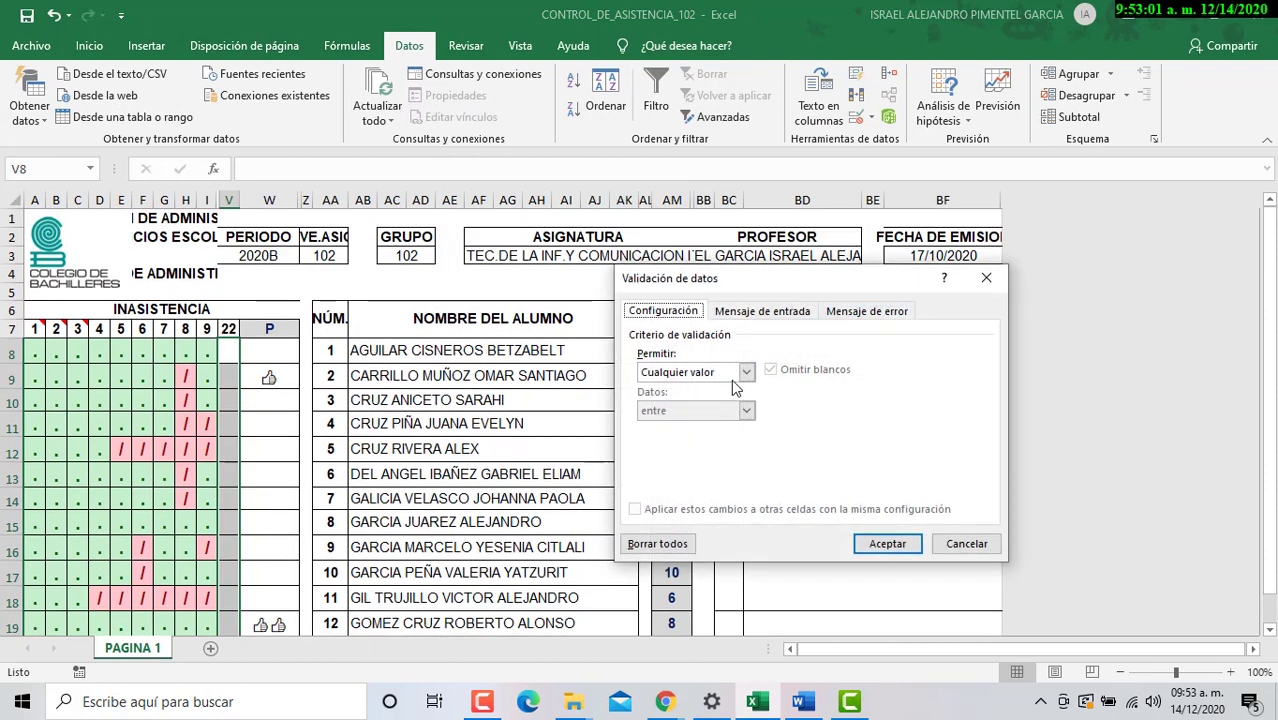
click(717, 372)
click(676, 434)
click(676, 447)
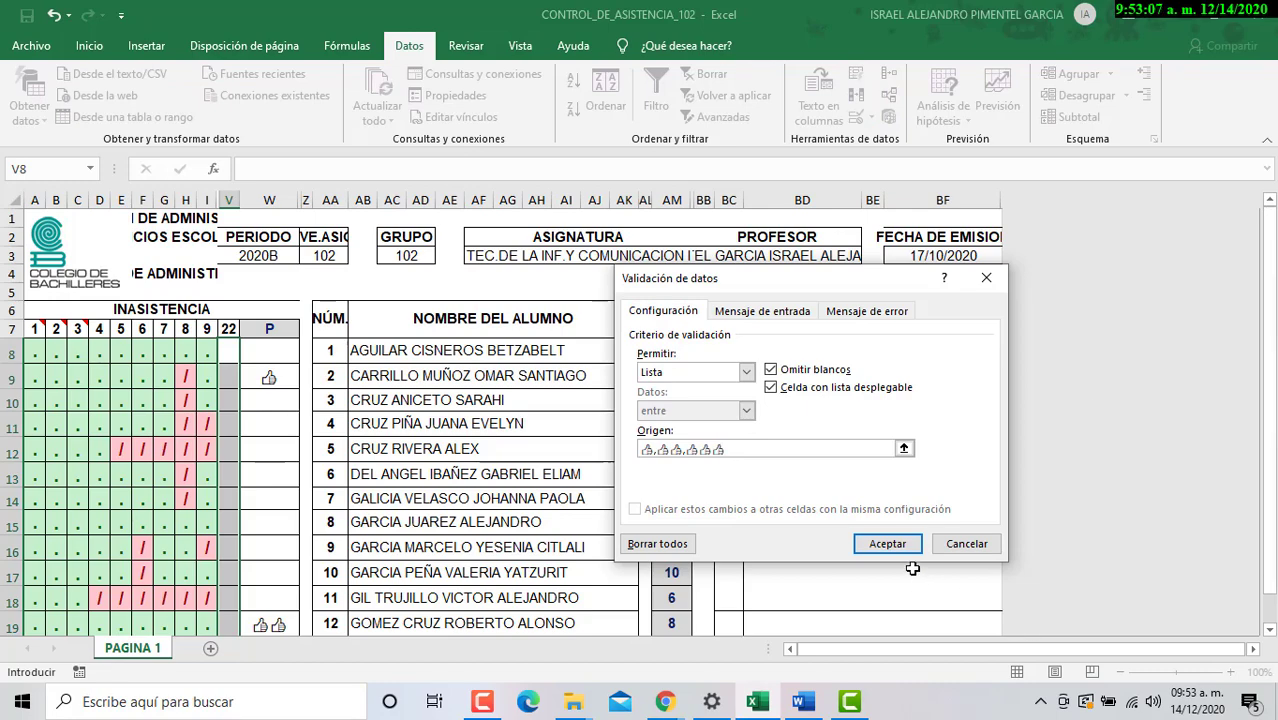
click(888, 545)
Step: Choose the single thumbs-up mark from the drop-down list in cell V34
scroll(249, 570, down, 5)
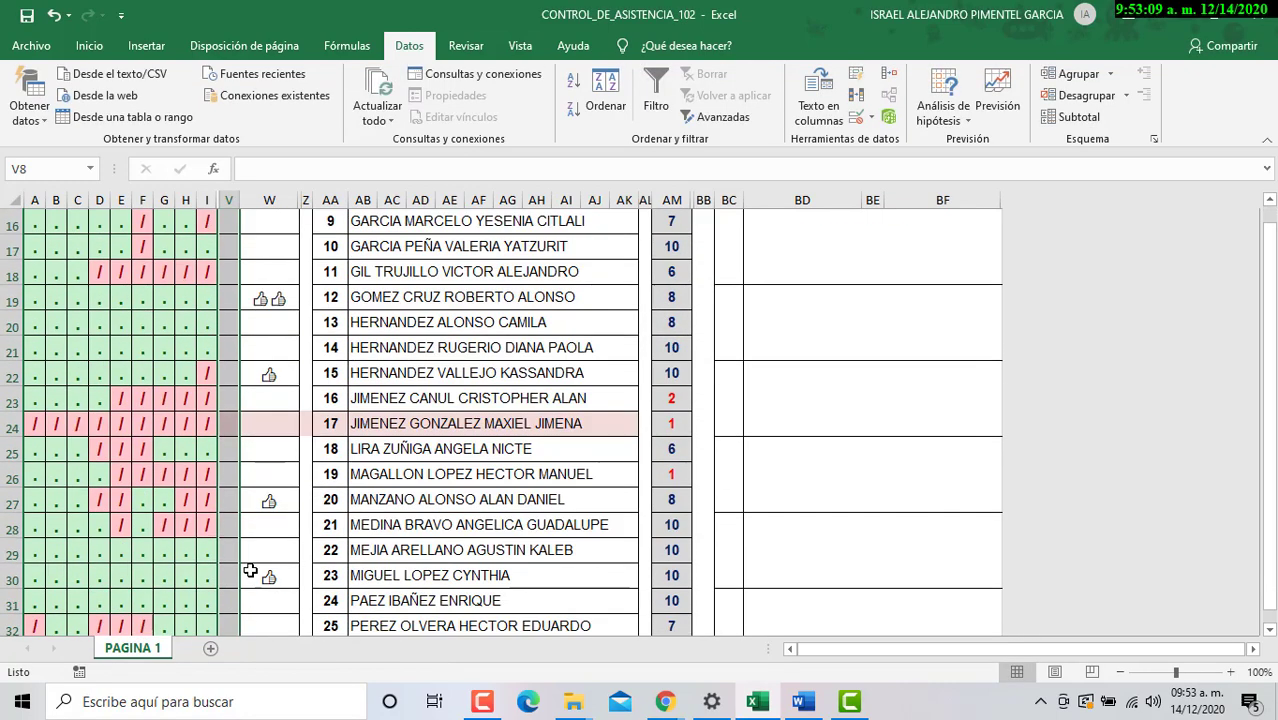
scroll(249, 560, down, 2)
scroll(250, 470, down, 2)
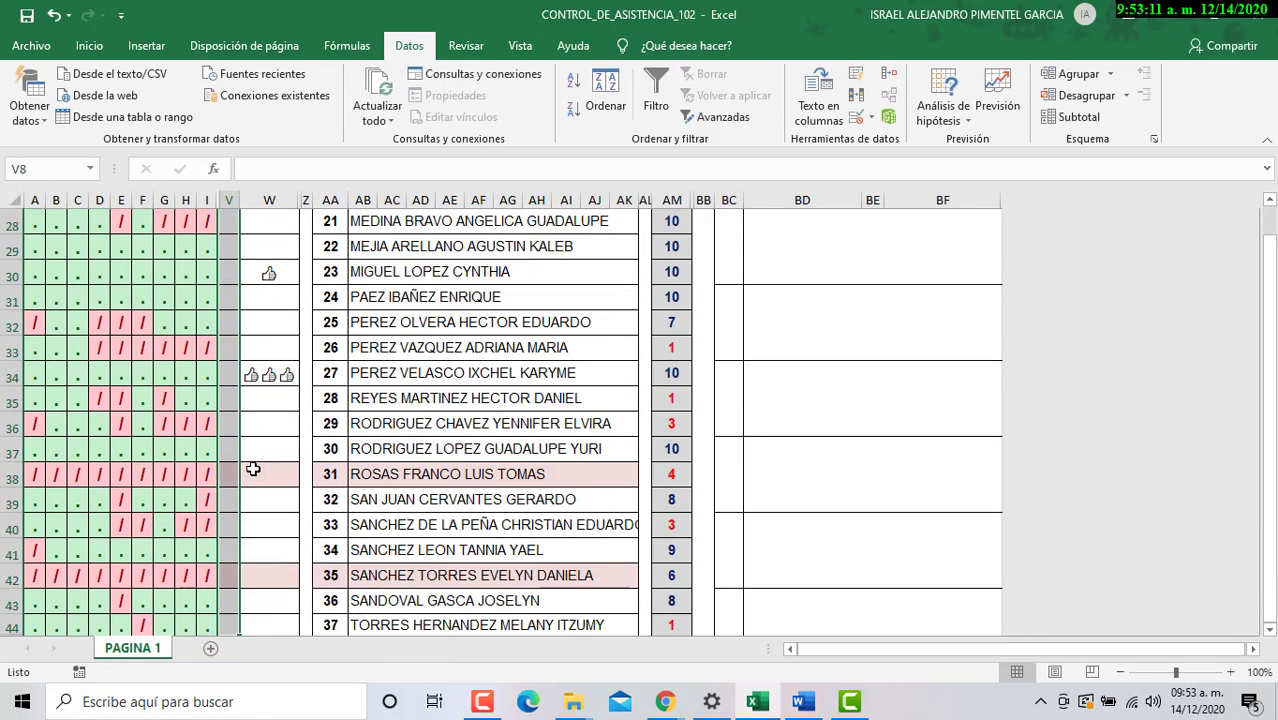
click(228, 376)
click(247, 376)
click(240, 405)
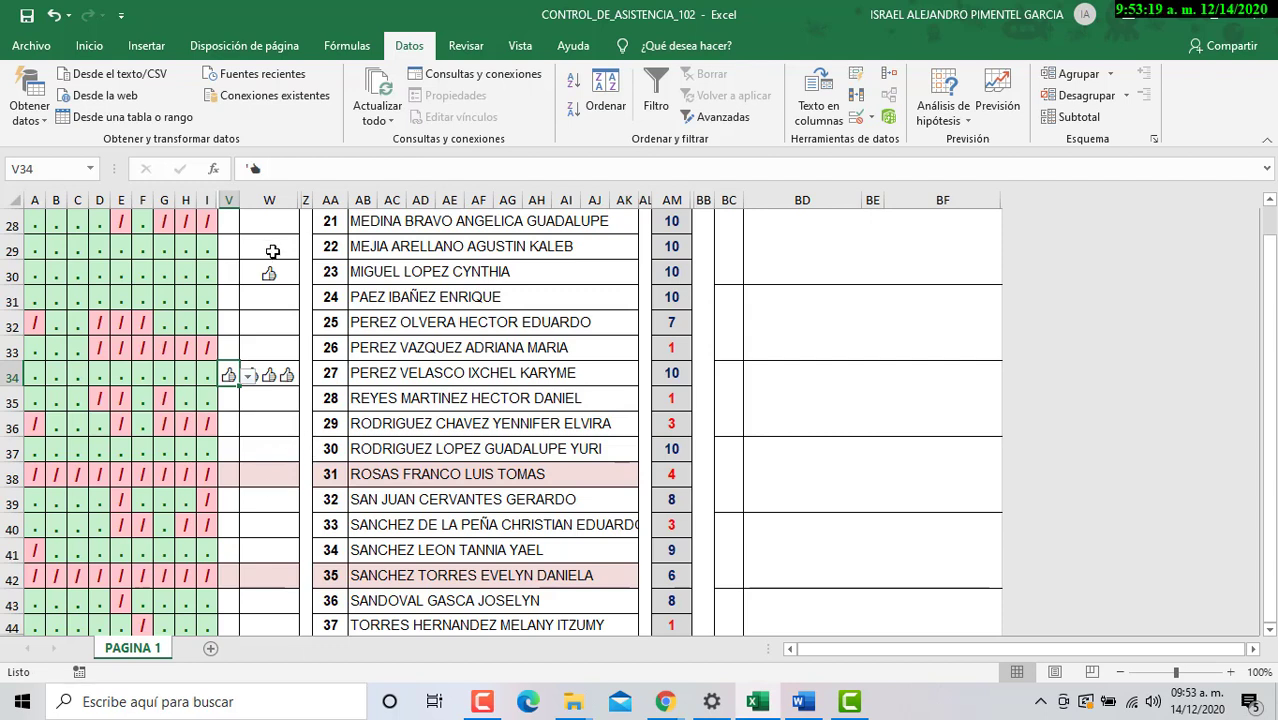
click(284, 306)
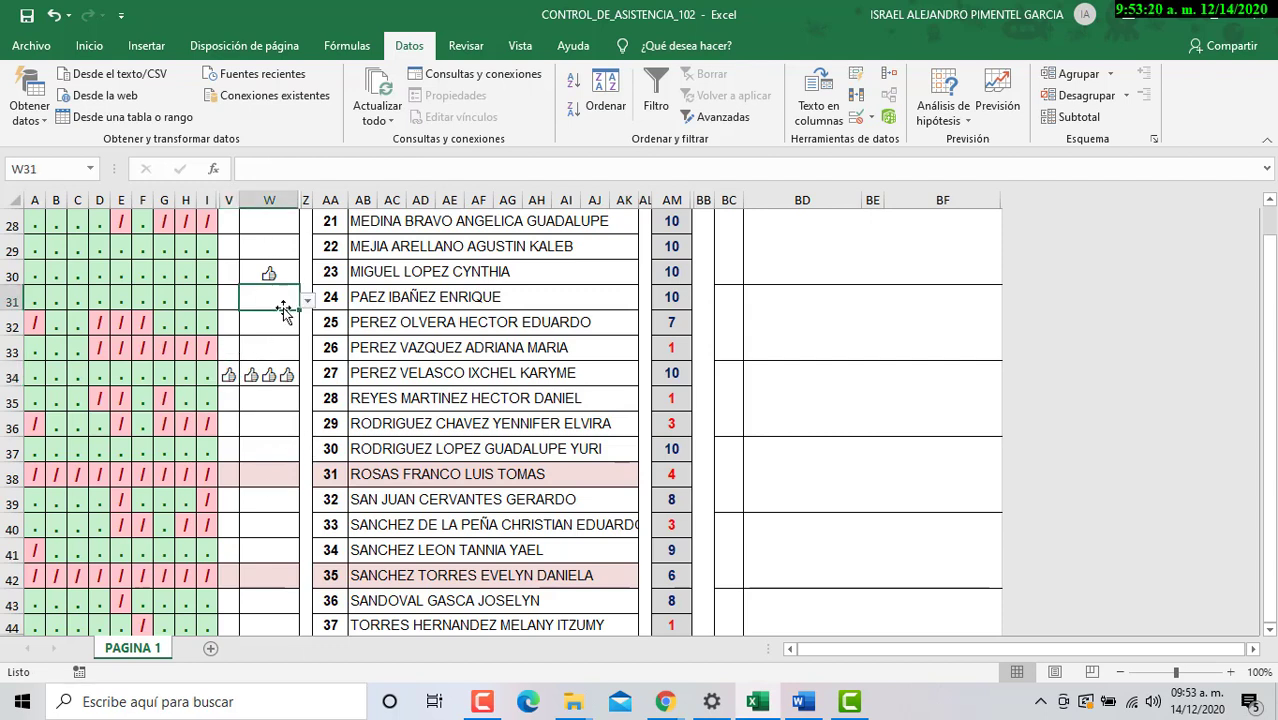
click(229, 375)
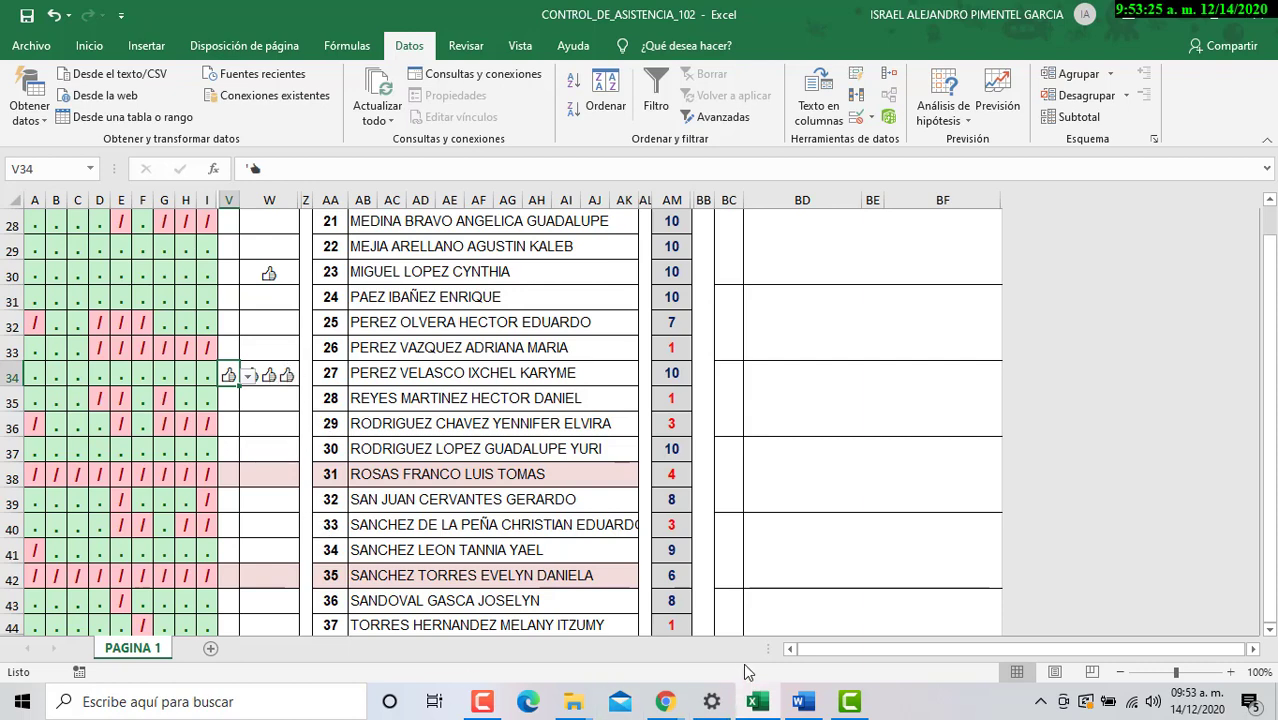
Step: Check the Kahoot podium in Chrome and raise the third-place winner's participation in cell W19 of the Excel sheet to three thumbs-up
key(alt+Tab)
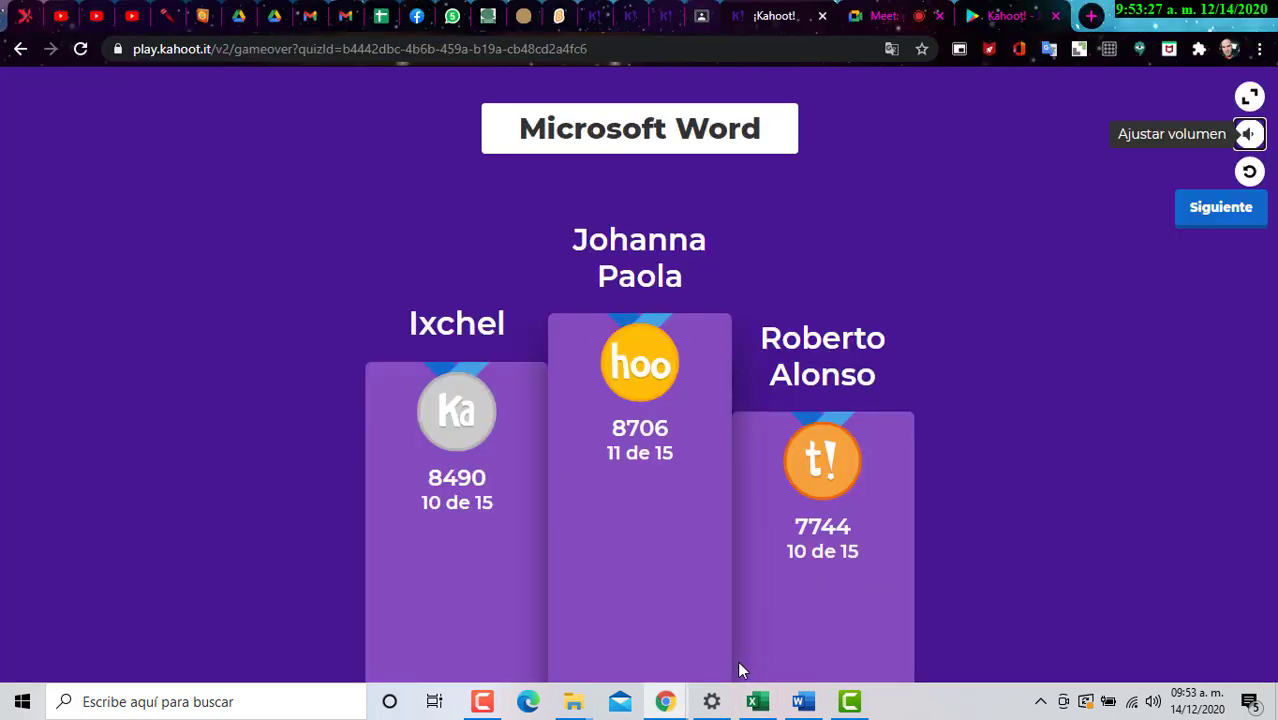
key(alt+Tab)
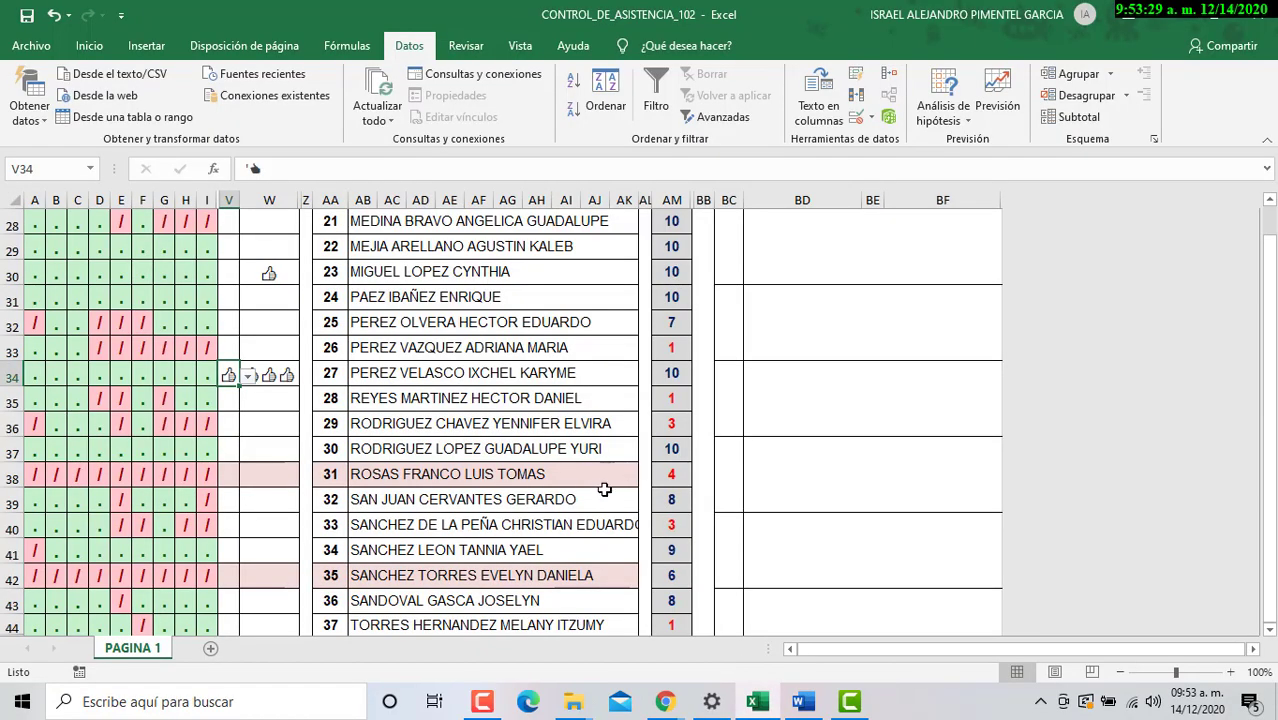
scroll(604, 490, down, 2)
scroll(607, 492, up, 4)
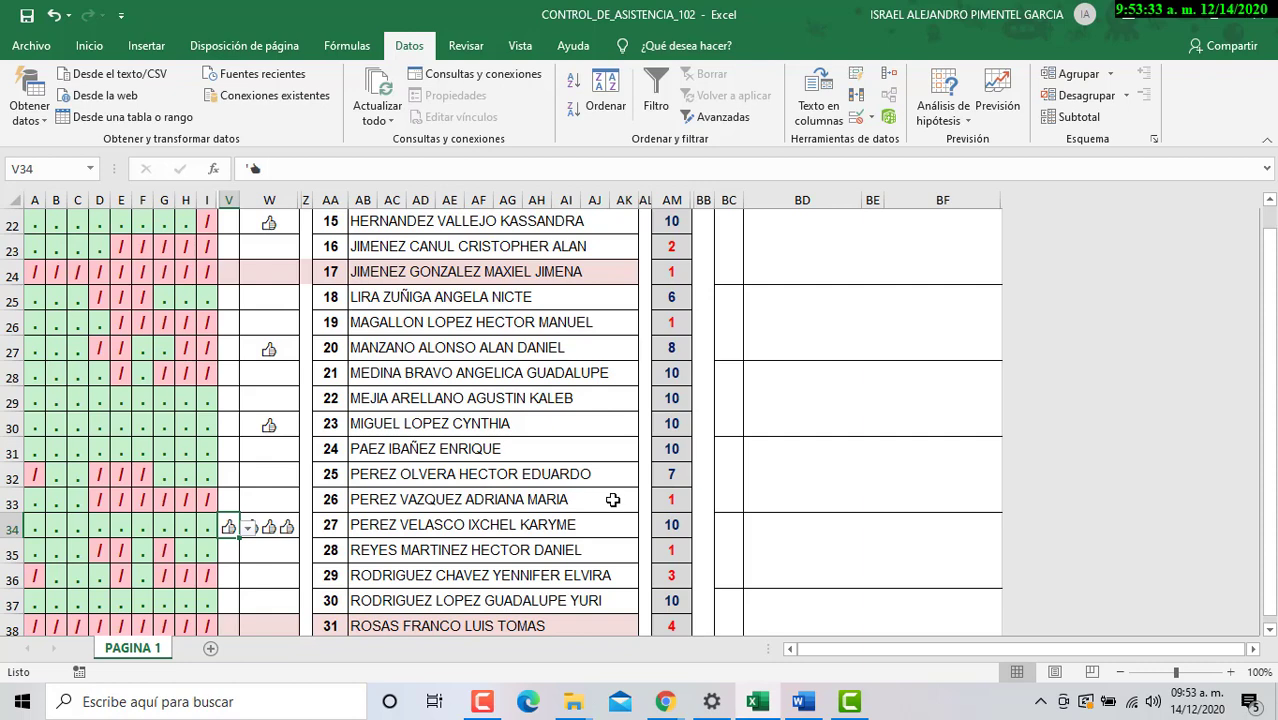
scroll(612, 499, up, 4)
scroll(428, 371, up, 2)
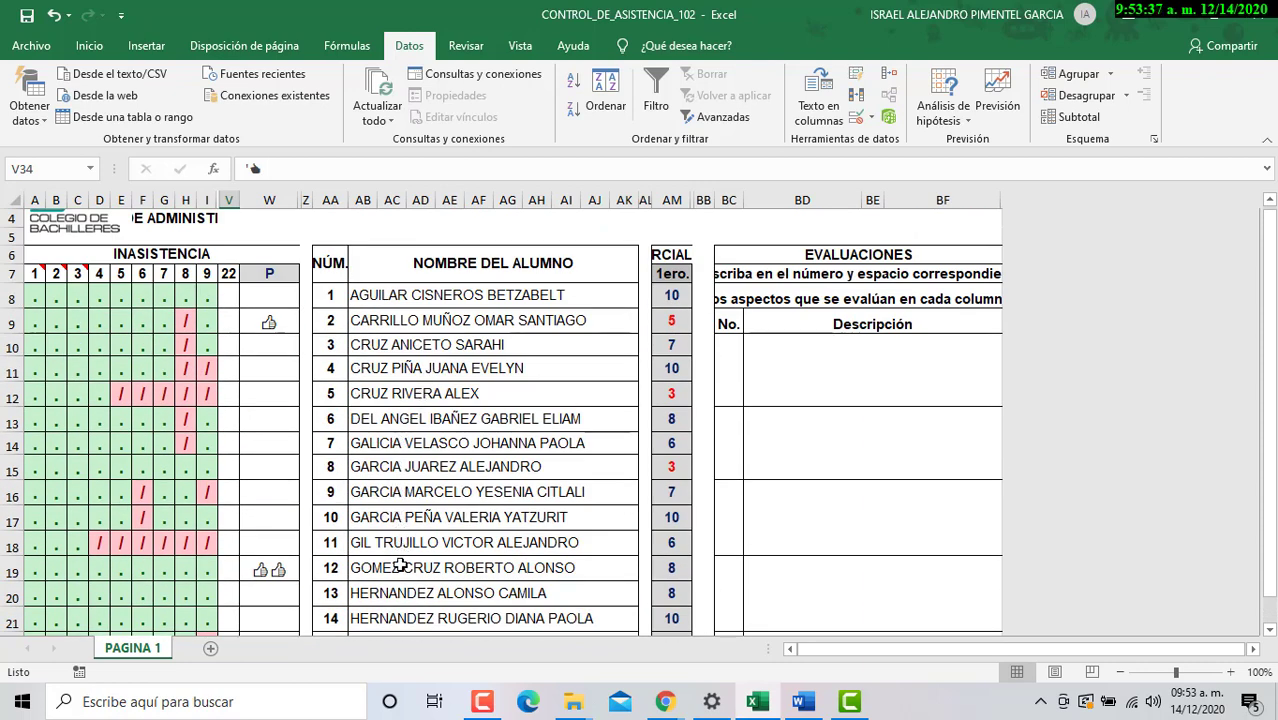
click(262, 570)
click(307, 571)
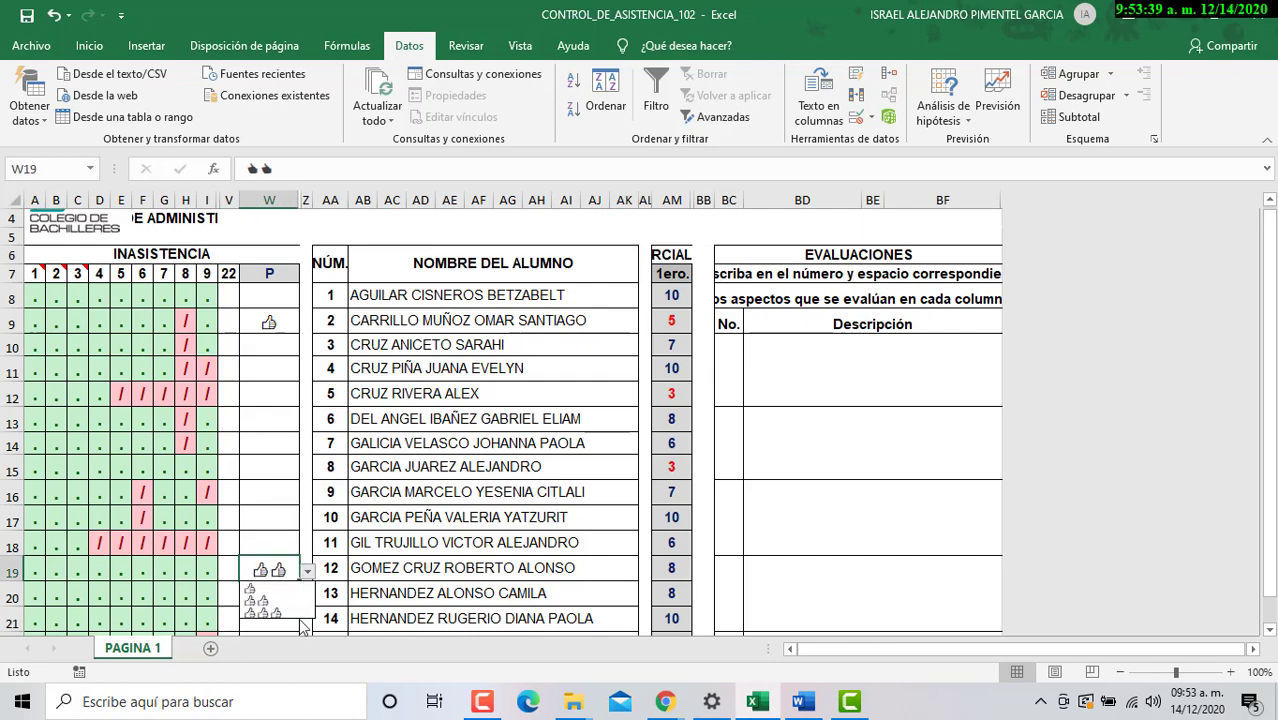
click(290, 612)
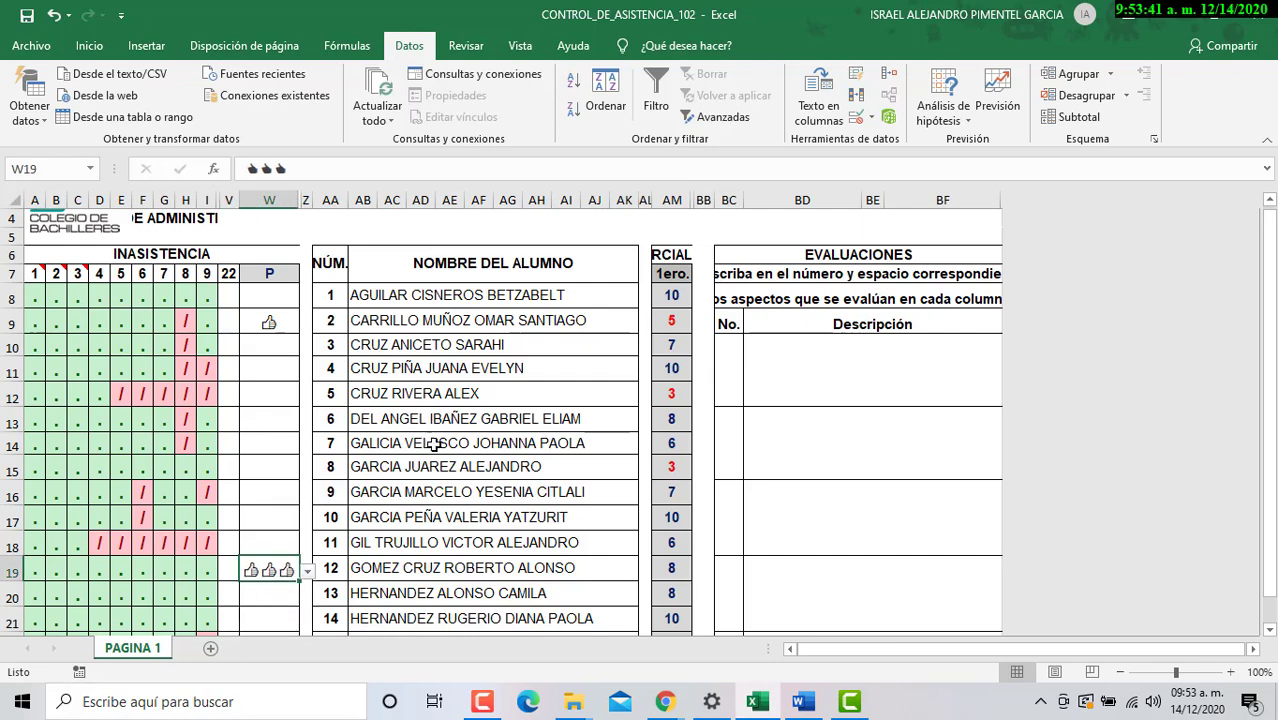
Step: Check the first-place winner on the Kahoot podium in Chrome and look up that student's row in the Excel attendance sheet
key(alt+Tab)
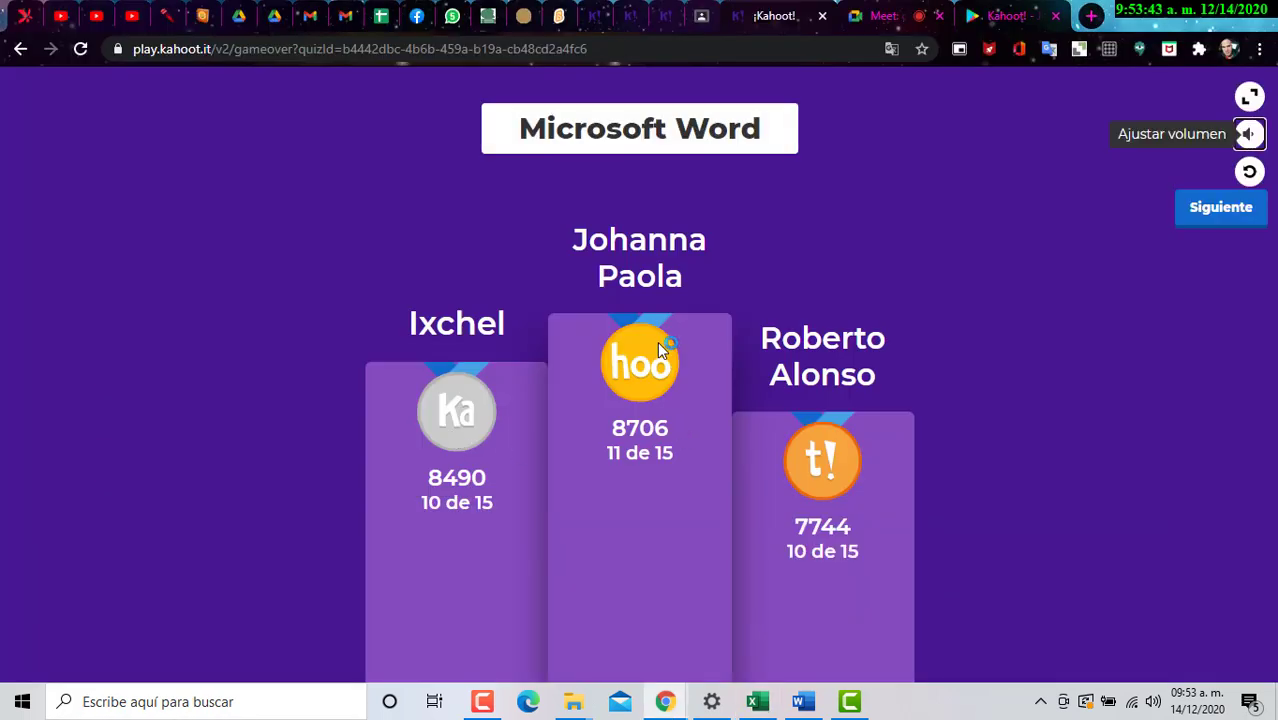
key(alt+Tab)
scroll(326, 392, down, 2)
scroll(326, 396, down, 5)
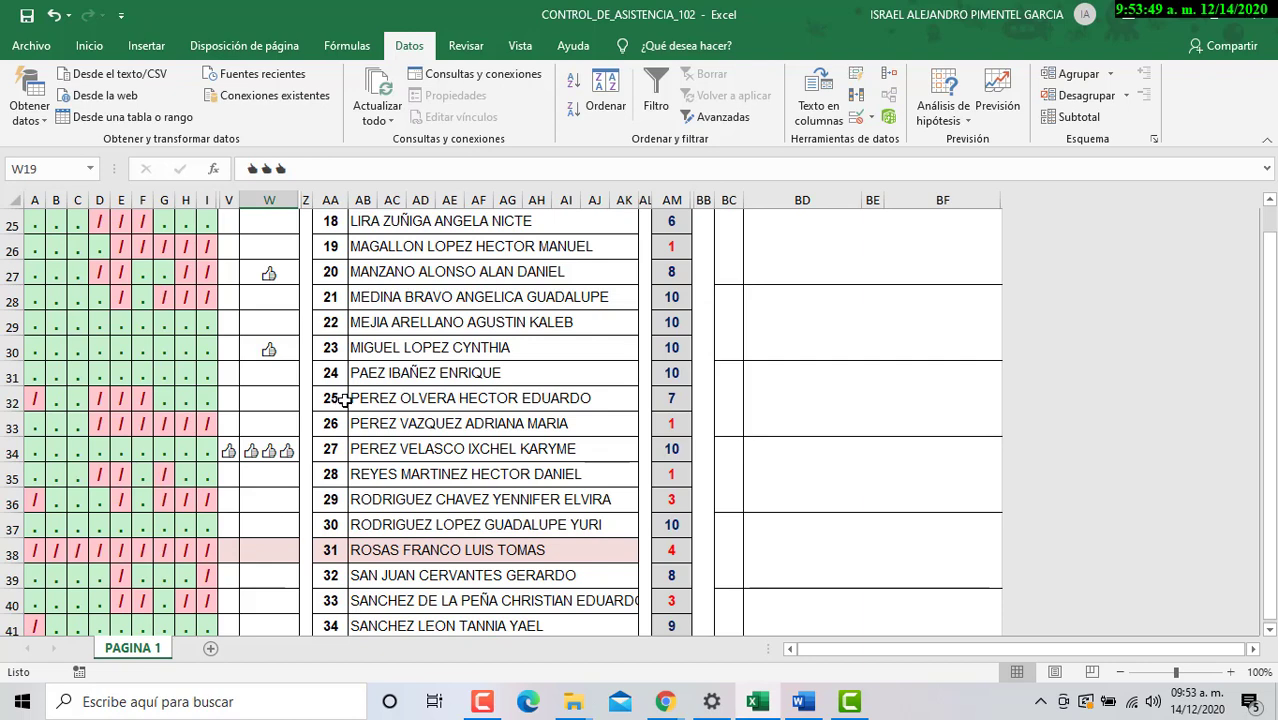
scroll(340, 398, up, 3)
scroll(381, 270, up, 1)
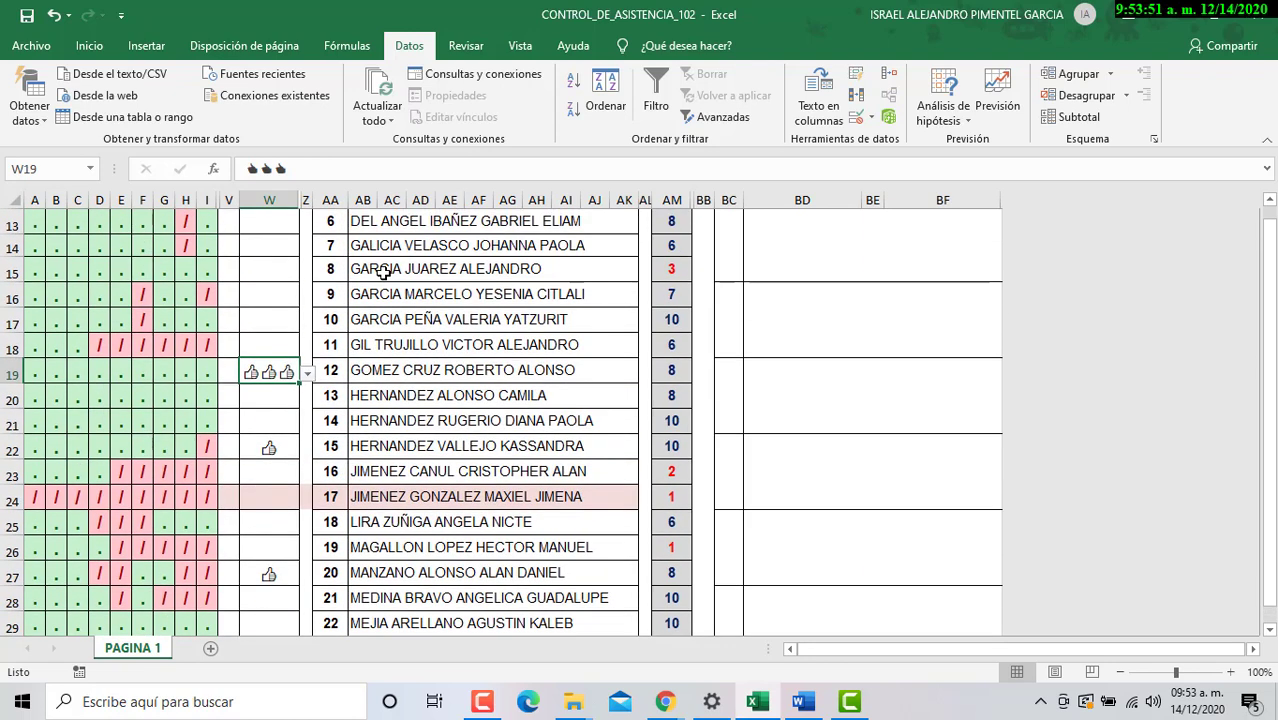
Step: Try to enter +1 as text in cell V14
click(226, 245)
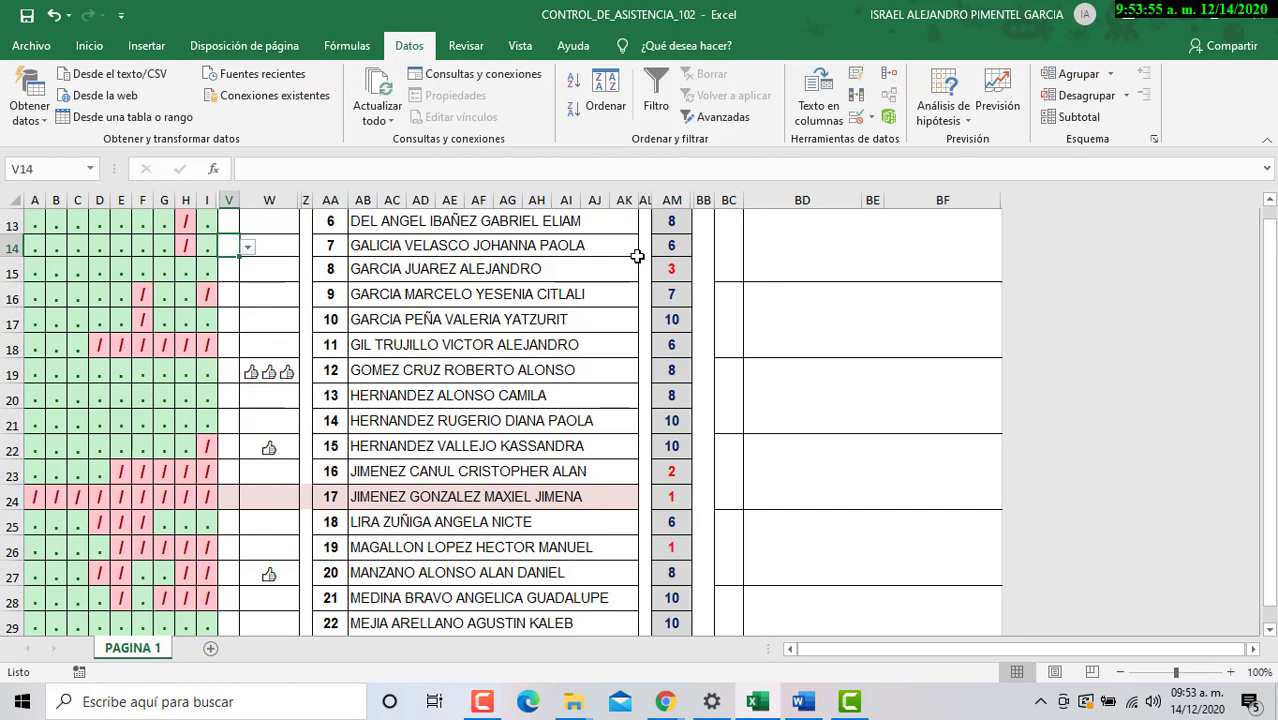
text('+1)
key(Return)
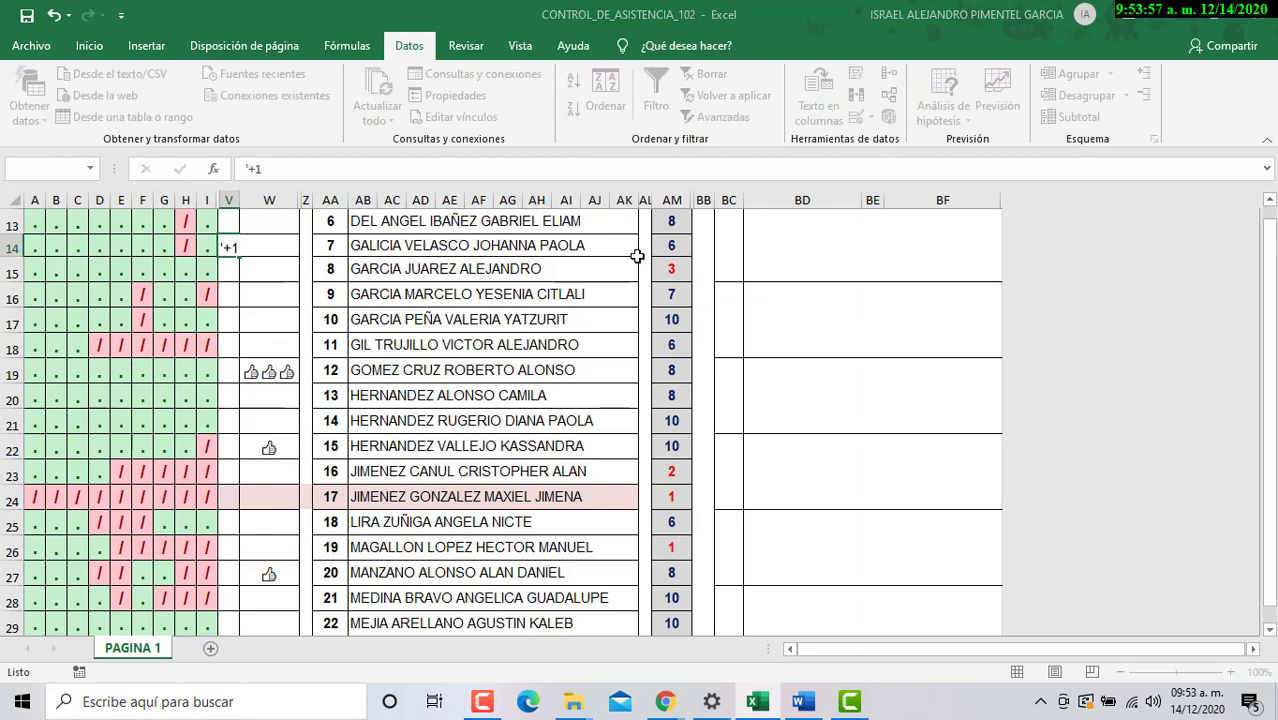
click(648, 404)
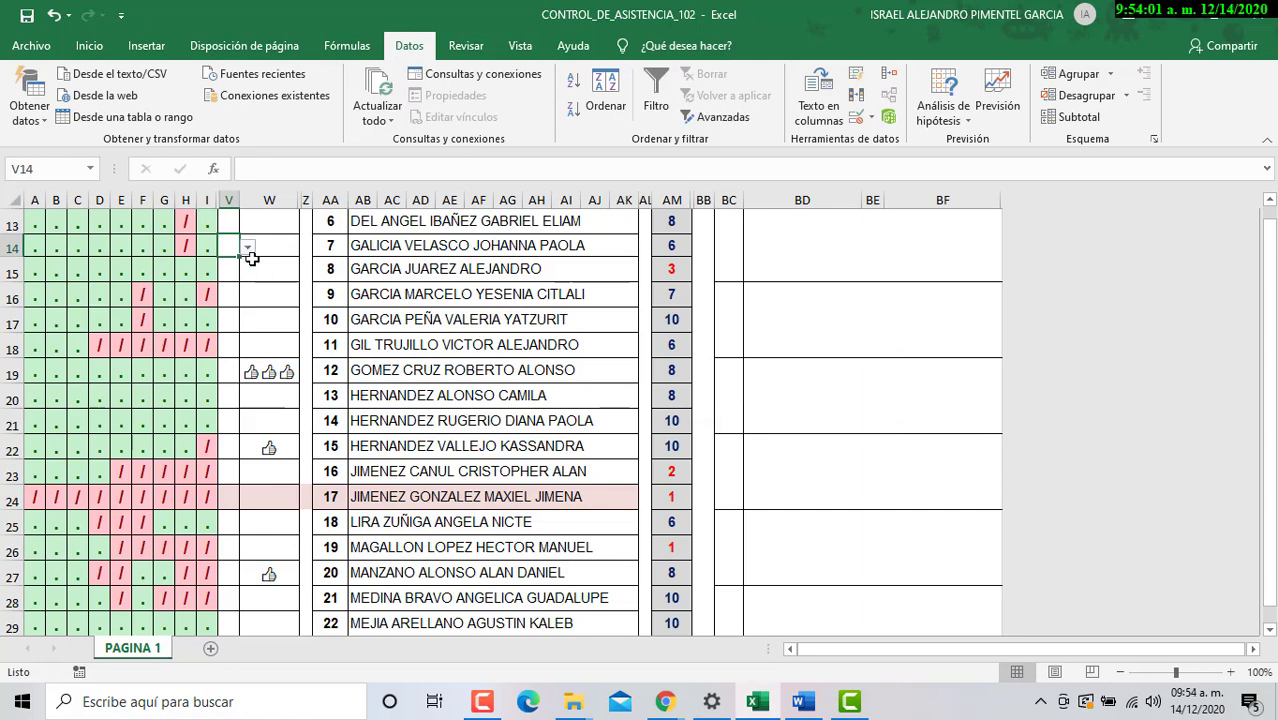
Step: Choose the three thumbs-up mark from the list in cell V14 and widen column V to fit it
drag(239, 200, 297, 198)
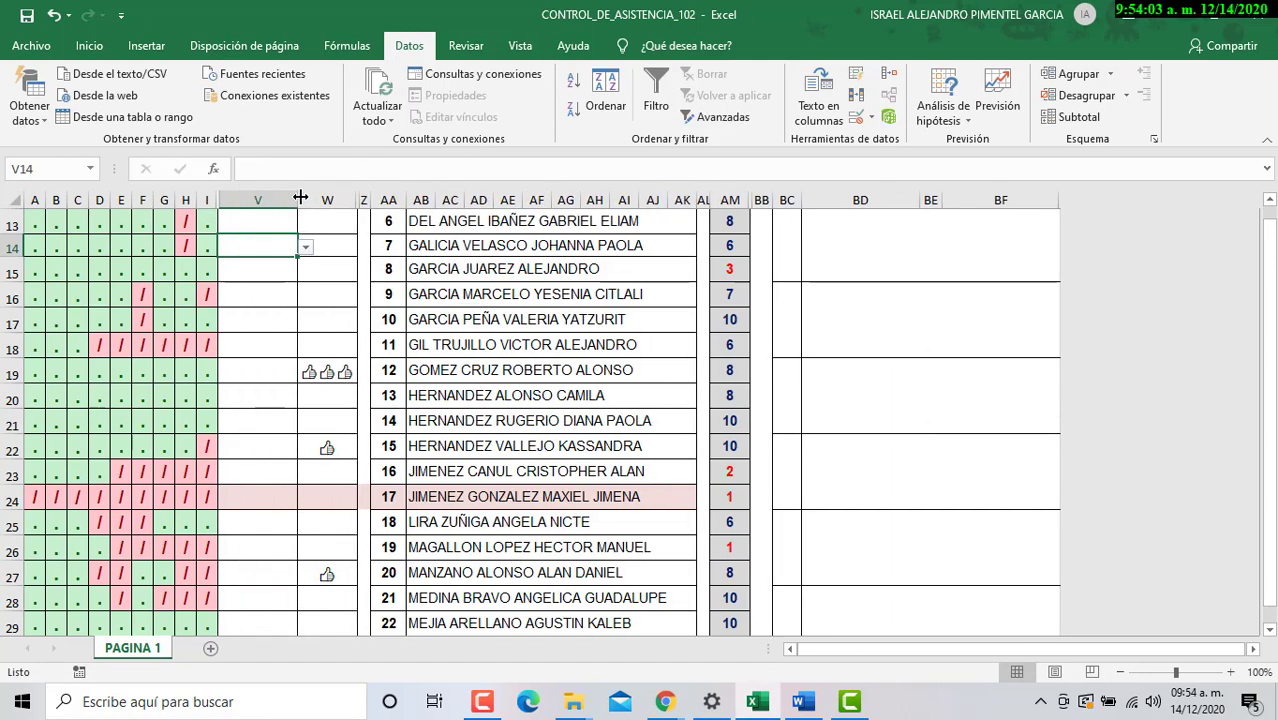
double_click(297, 197)
click(252, 248)
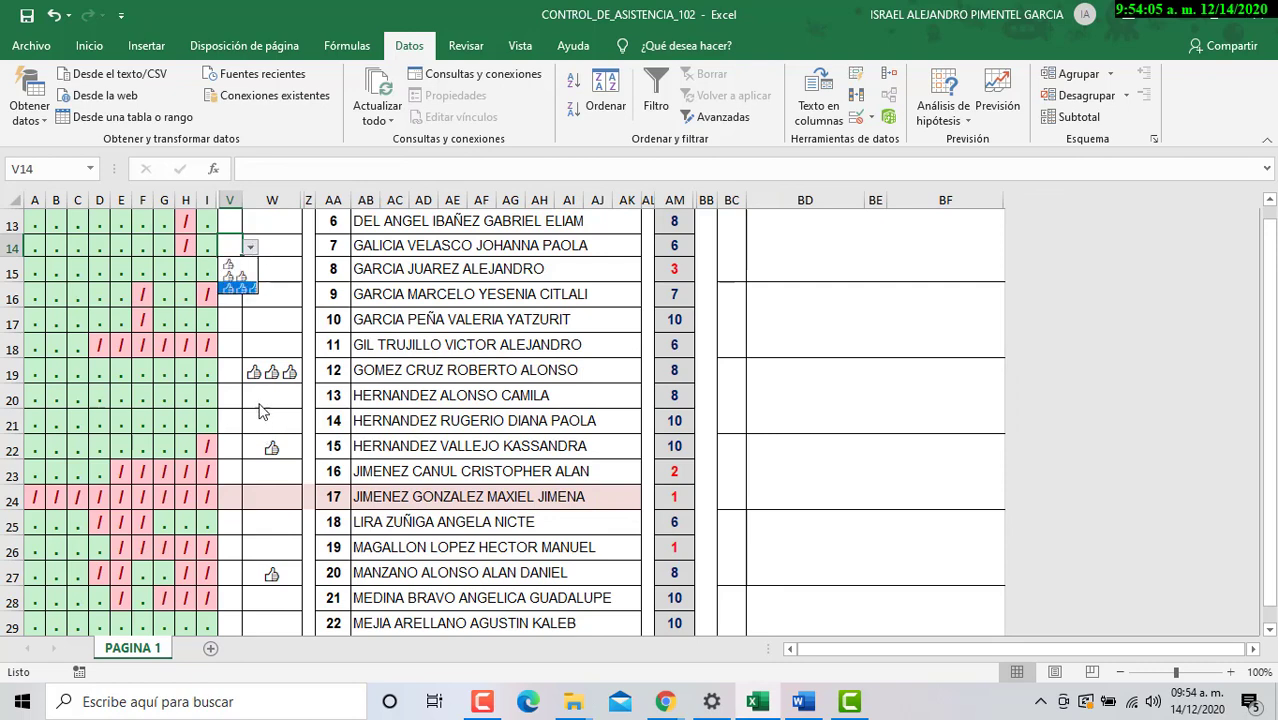
click(247, 290)
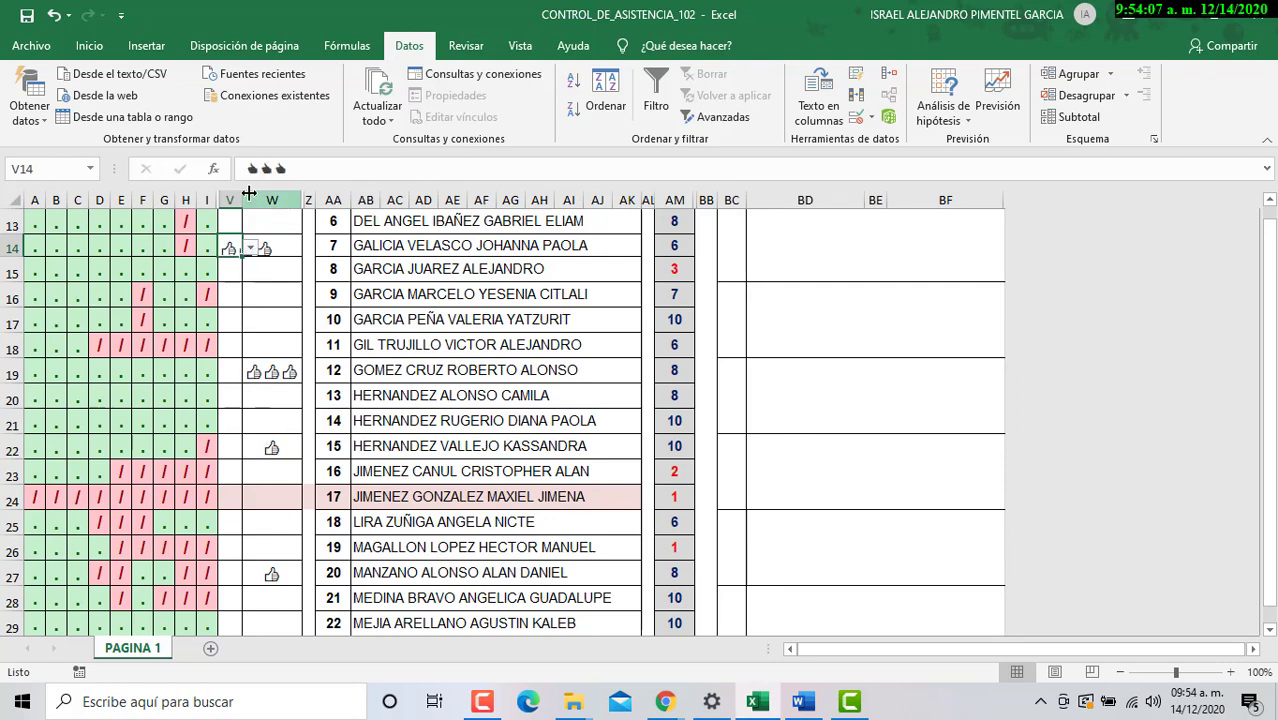
drag(242, 199, 278, 198)
click(308, 293)
Step: Center the participation marks in columns V and W for all students from row 8 down
scroll(240, 260, up, 4)
drag(250, 355, 305, 625)
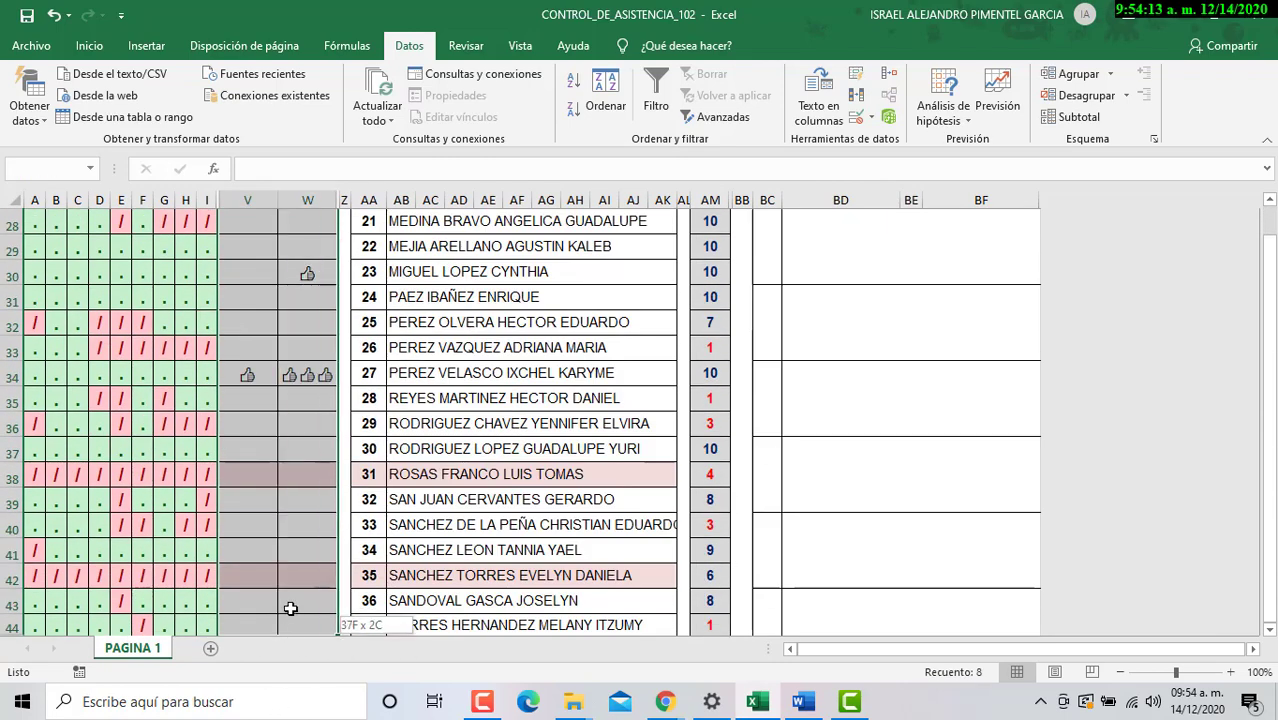
scroll(308, 566, down, 2)
scroll(365, 277, up, 3)
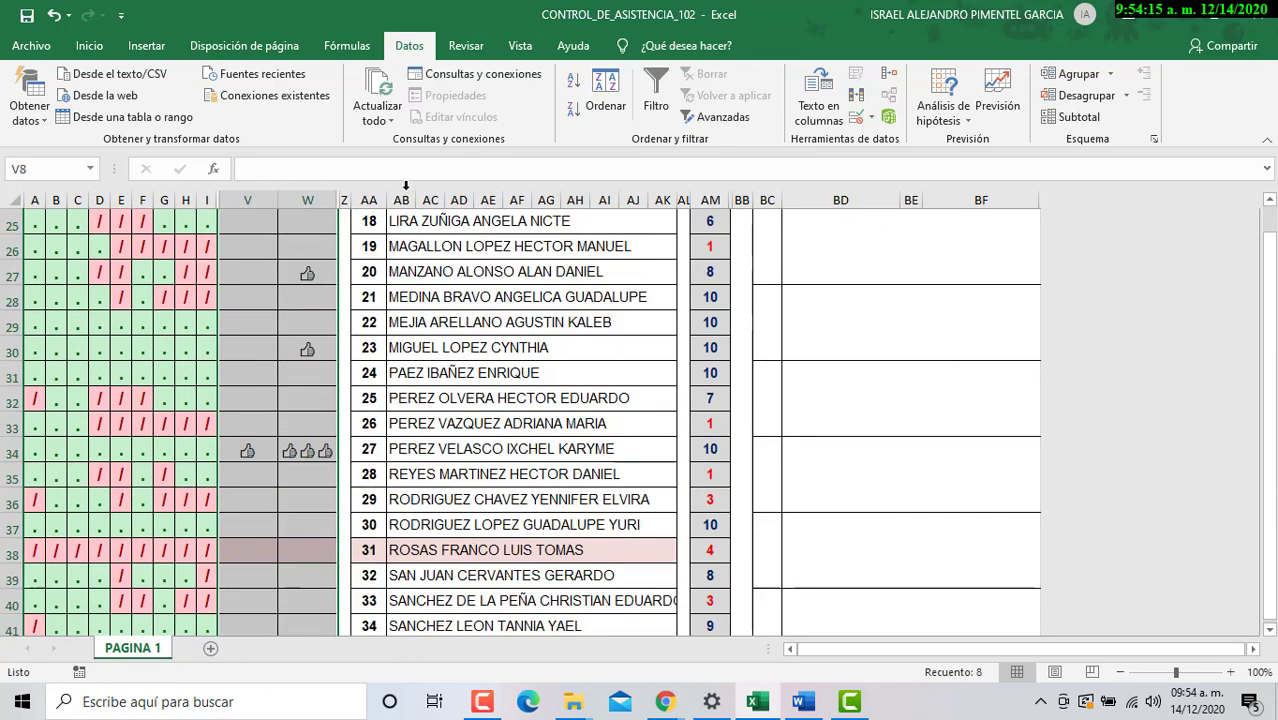
right_click(248, 248)
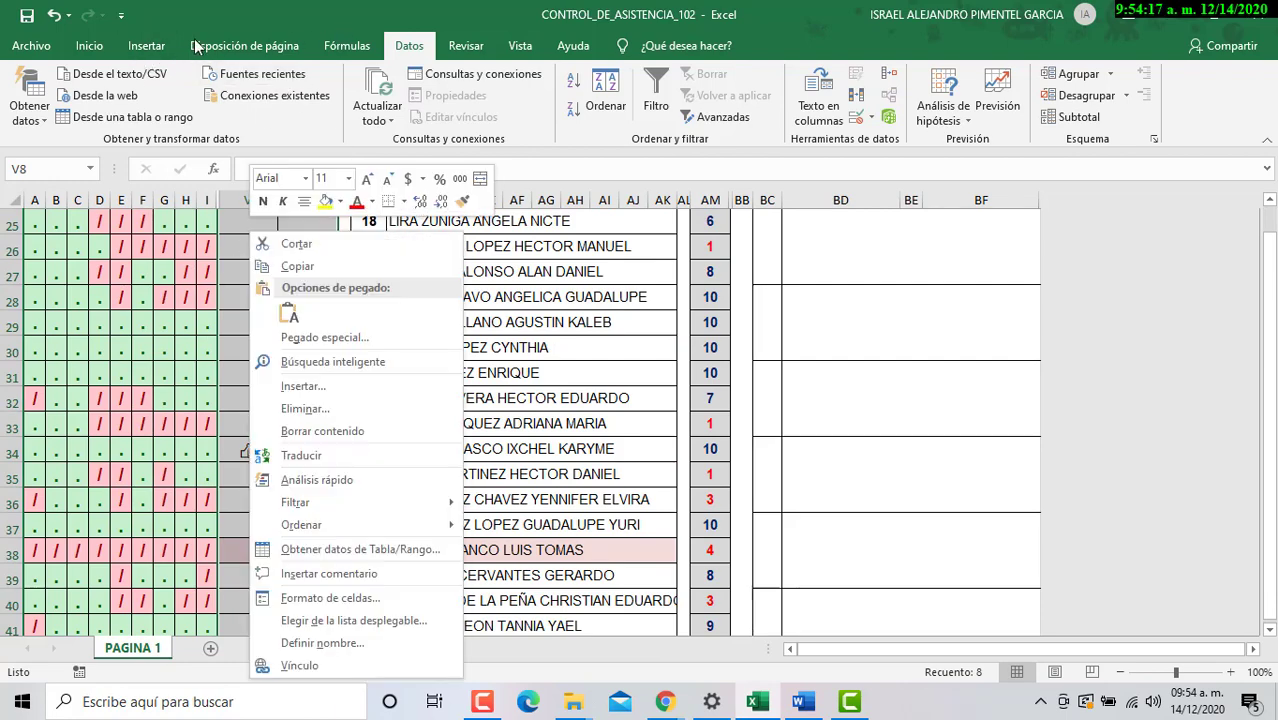
click(92, 45)
Step: Review the participation marks in columns V and W down the student list
scroll(313, 420, up, 8)
click(310, 425)
scroll(313, 450, down, 3)
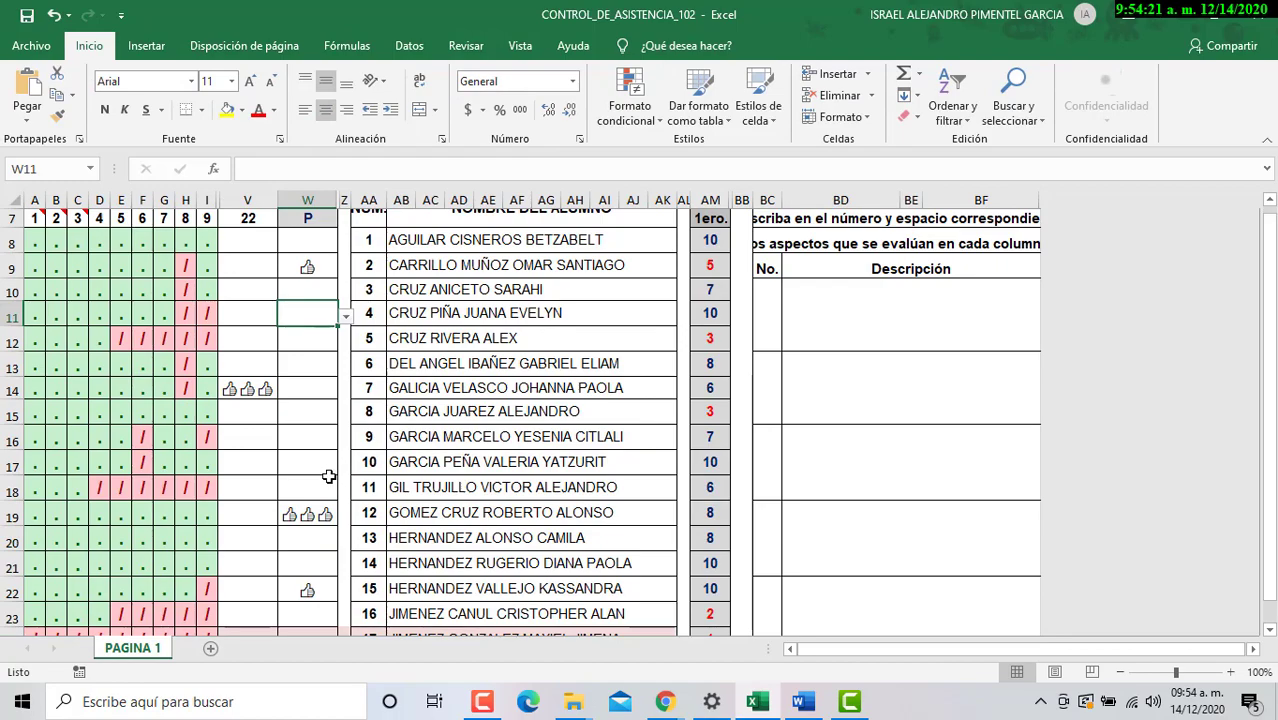
scroll(315, 493, down, 7)
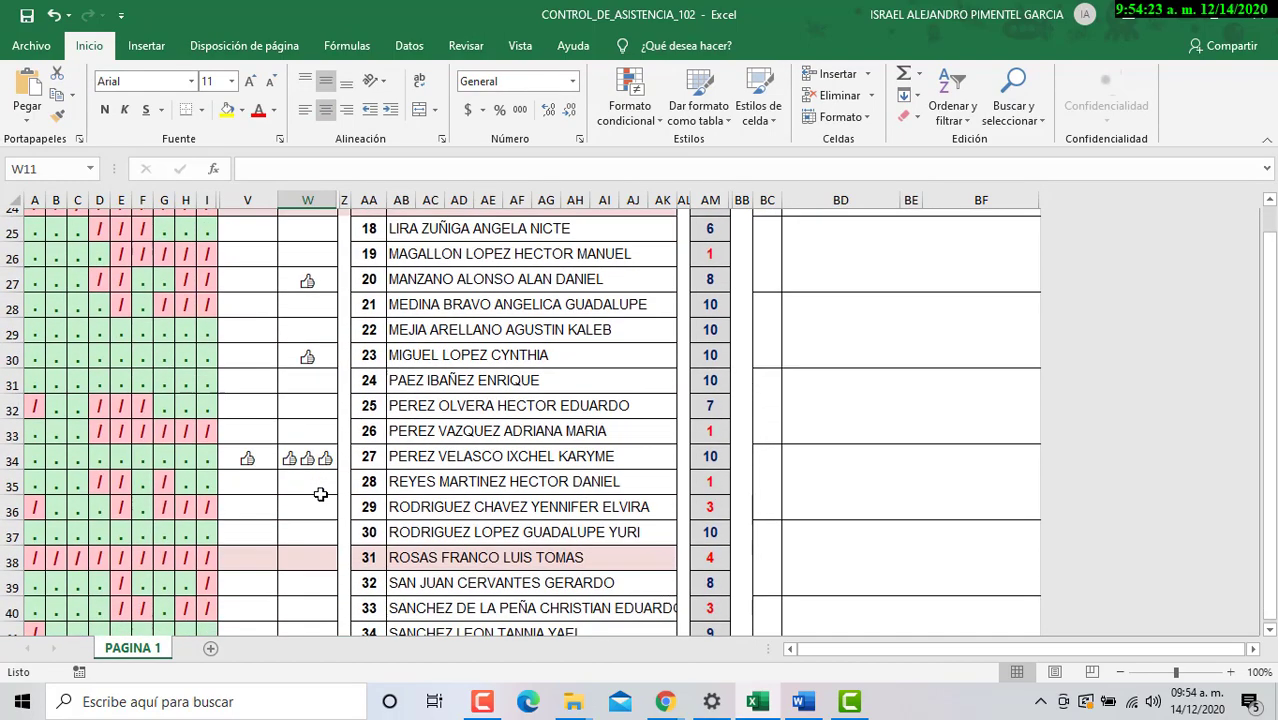
scroll(330, 400, down, 1)
scroll(317, 323, up, 5)
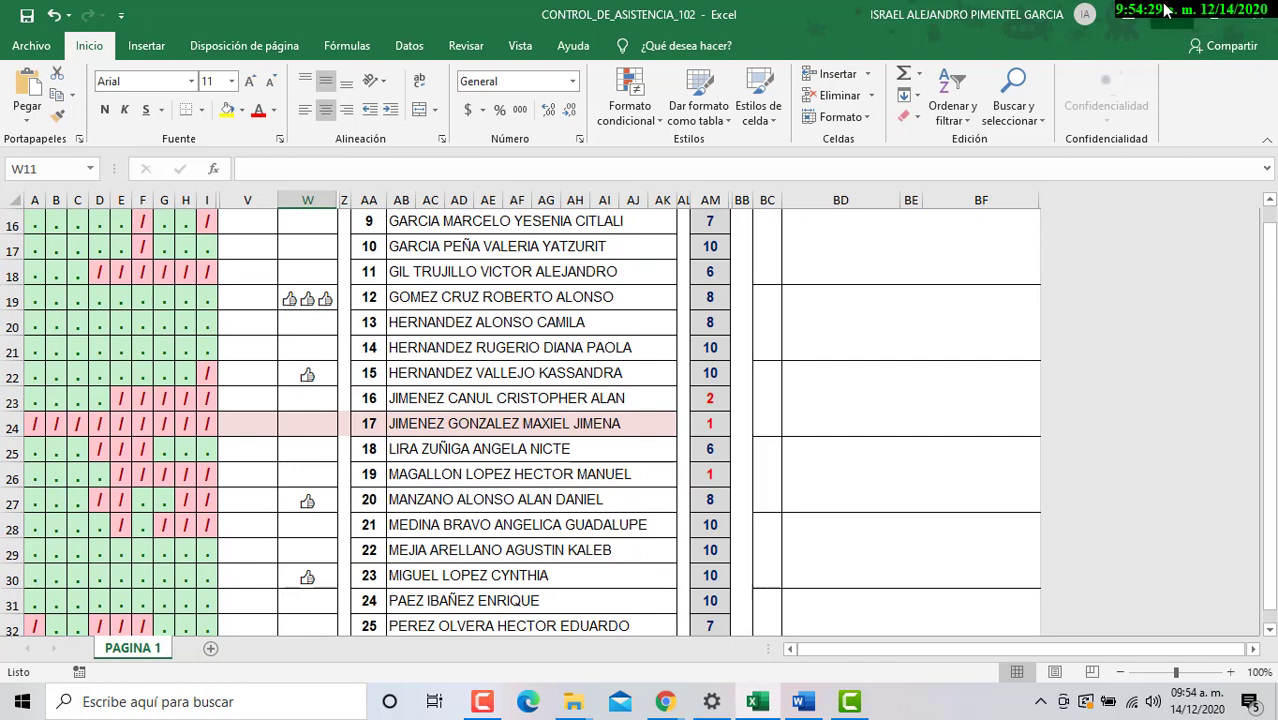
Step: Switch to Chrome and close the finished Microsoft Word Kahoot game, confirming that the site is left
click(1162, 10)
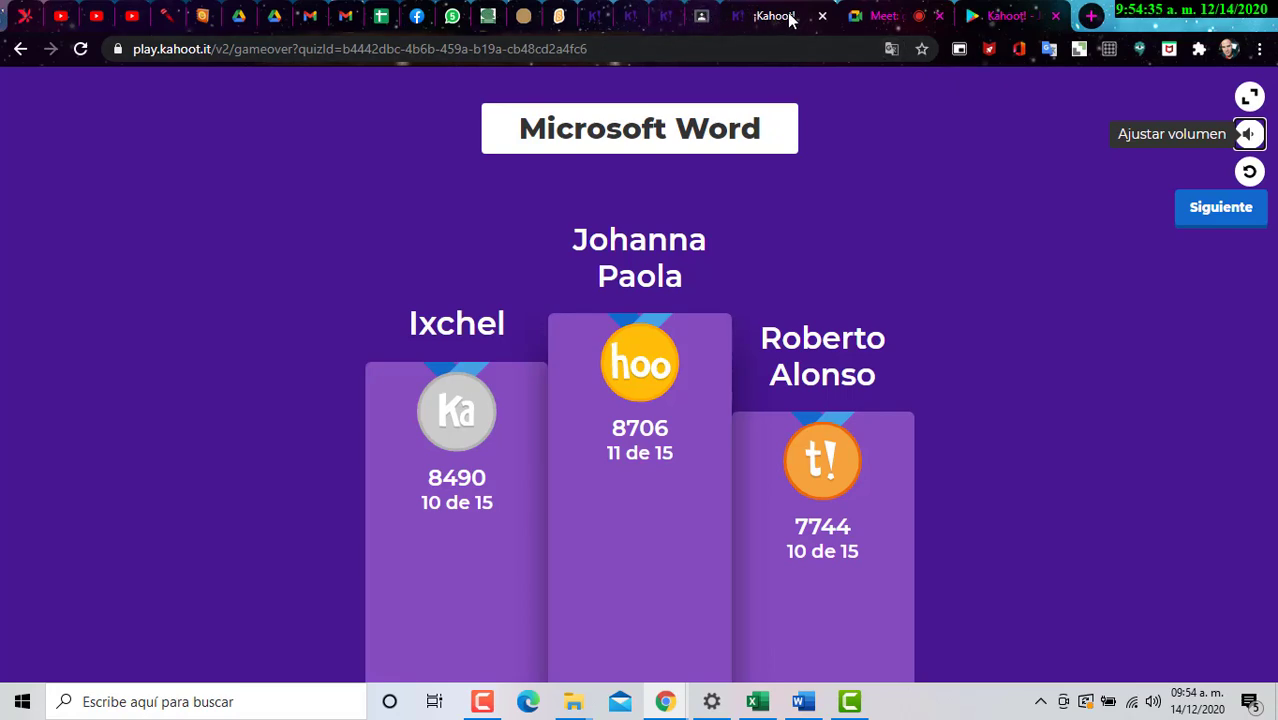
click(702, 16)
click(775, 16)
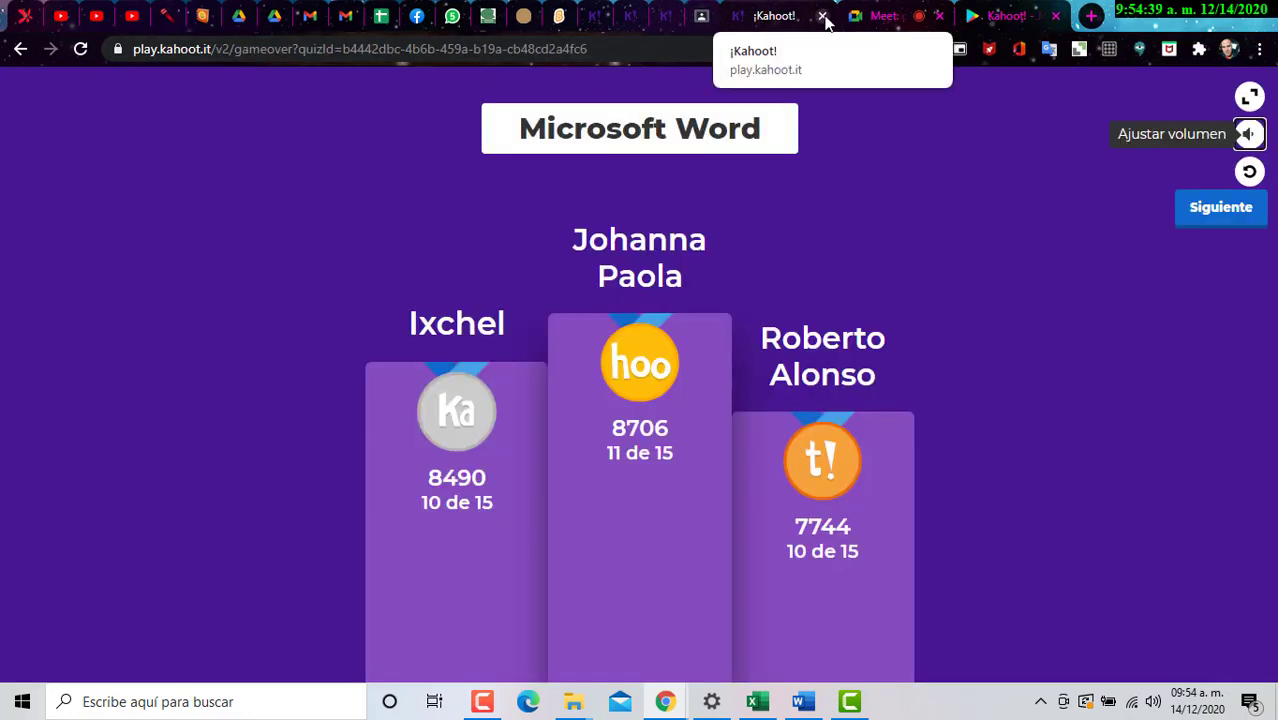
click(823, 17)
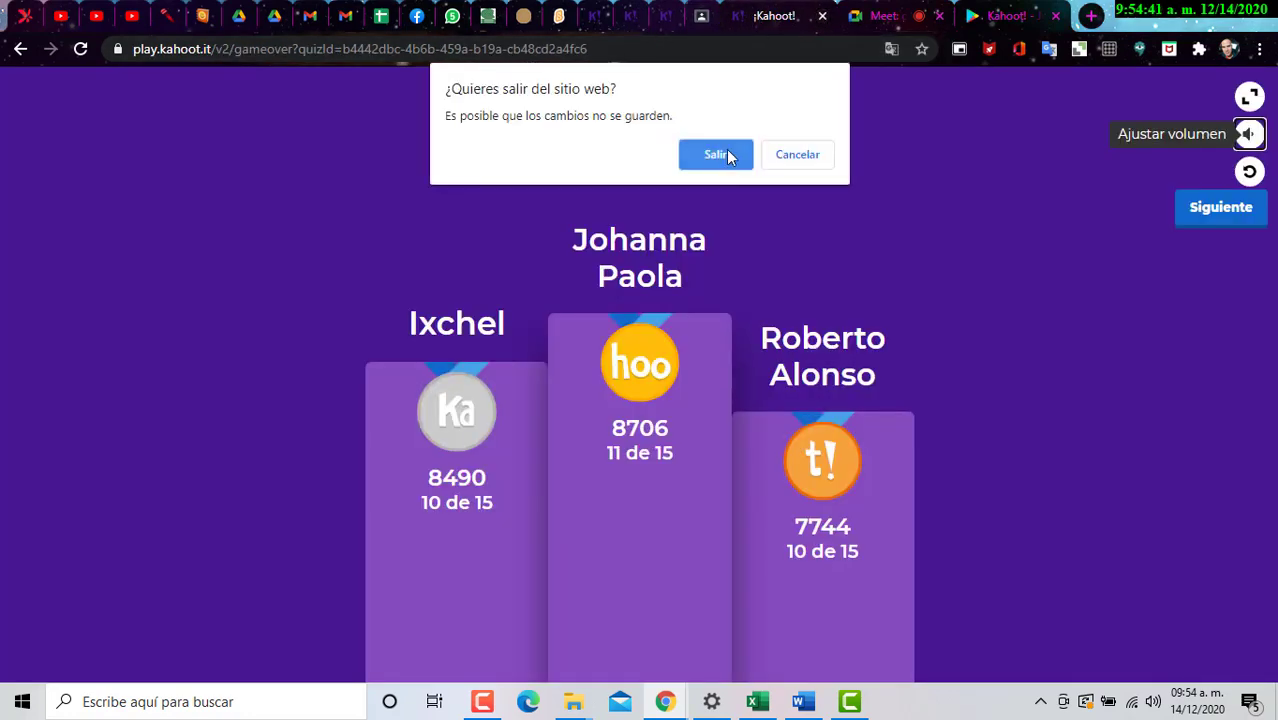
click(724, 150)
Step: Clear the old game PIN from the Kahoot join page
click(665, 16)
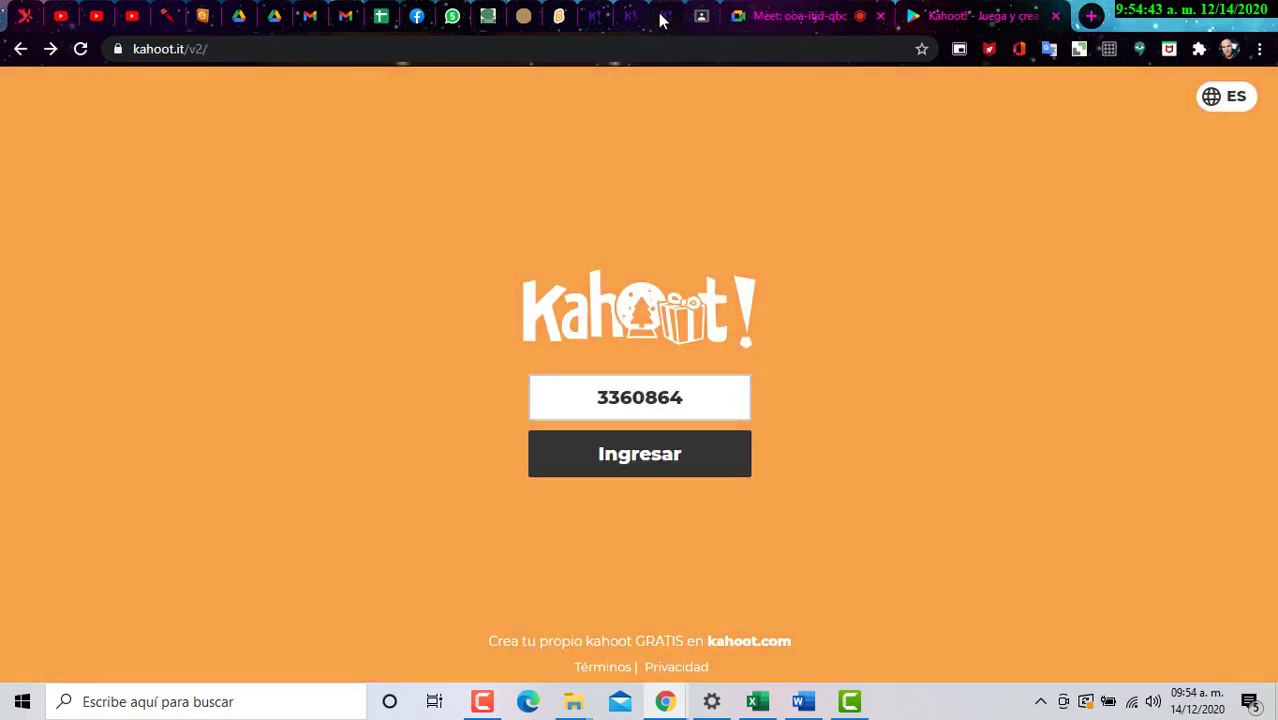
key(ctrl+a)
key(BackSpace)
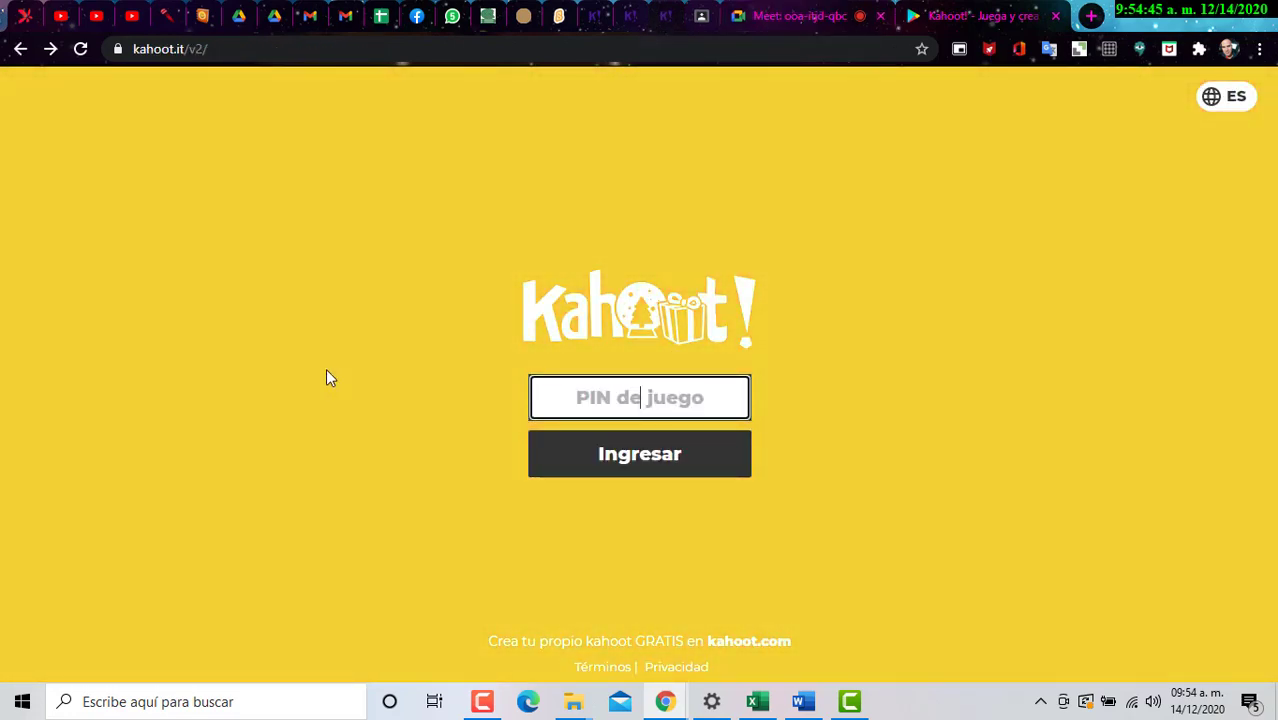
Step: Open the 20-question Excel kahoot "Sobresalir" and host it as a live Teach game in Classic mode
click(590, 22)
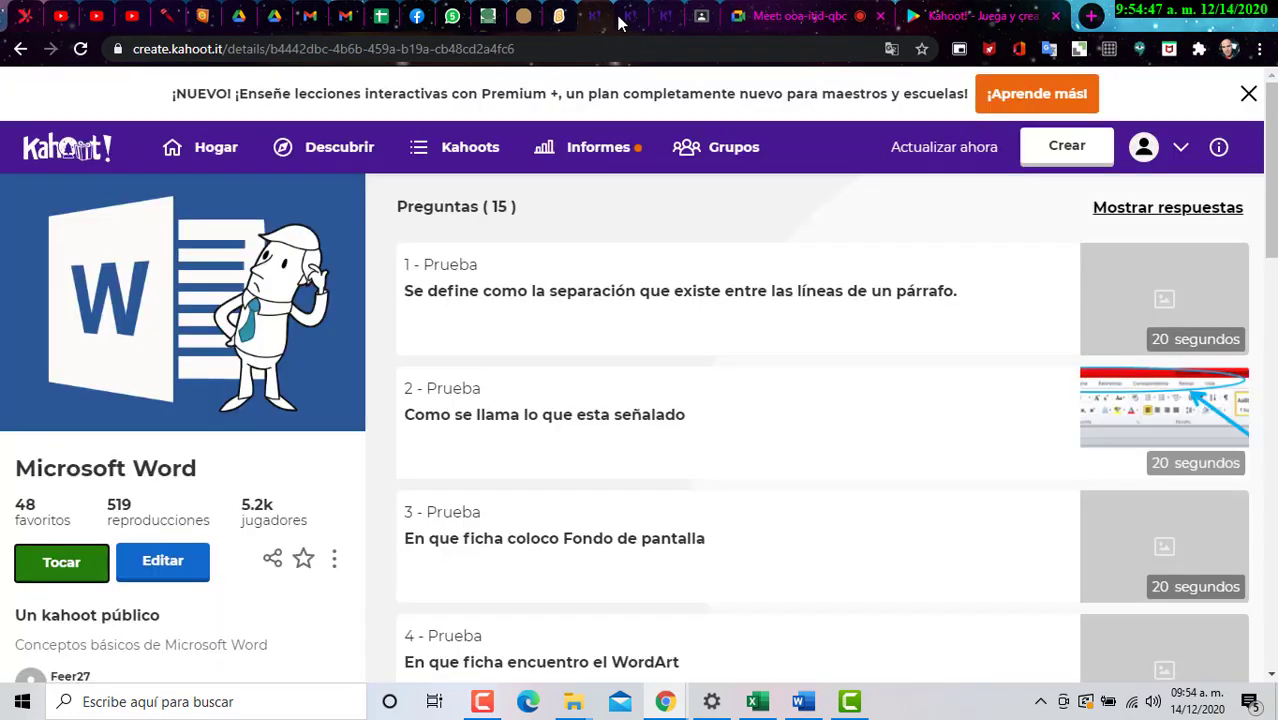
click(620, 20)
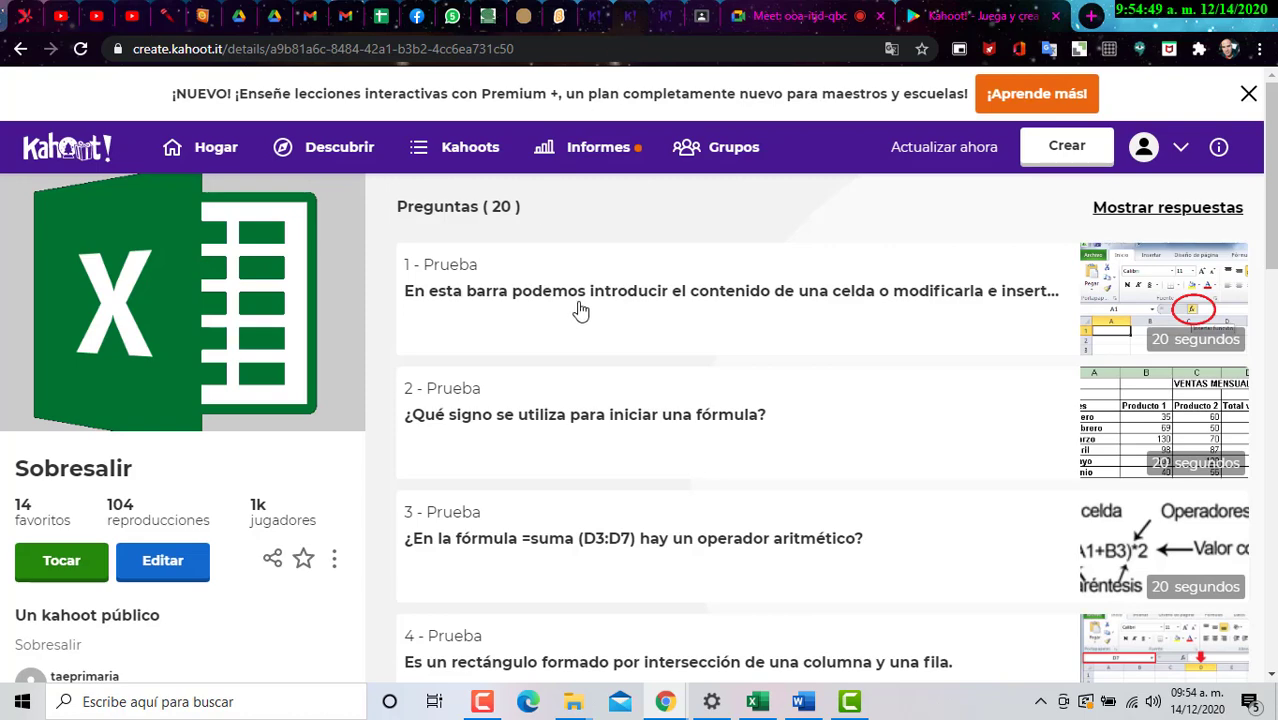
click(86, 566)
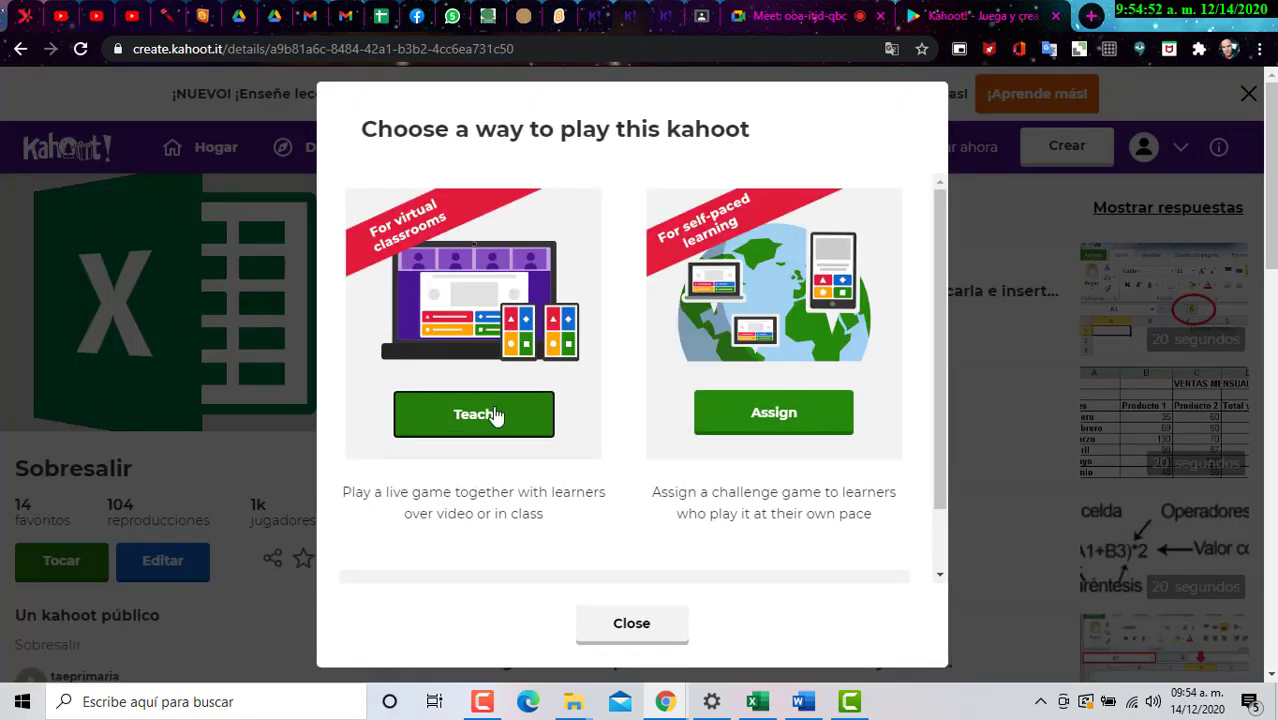
click(490, 414)
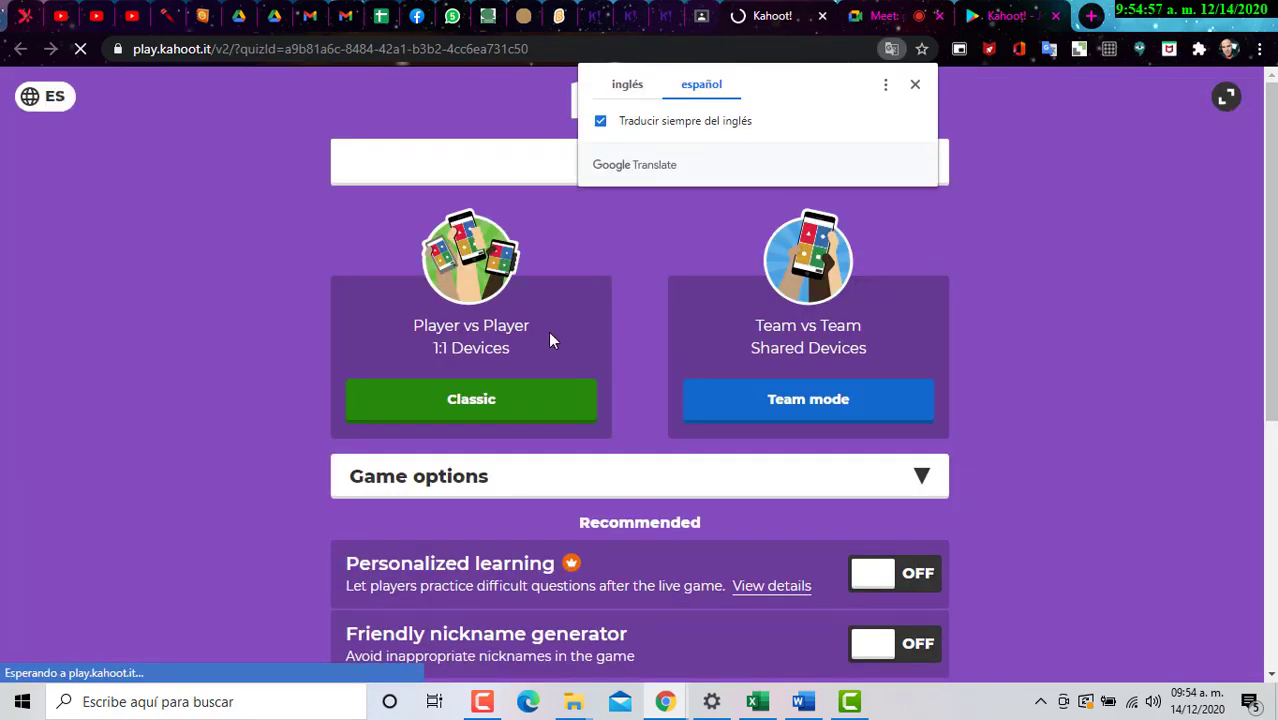
click(513, 403)
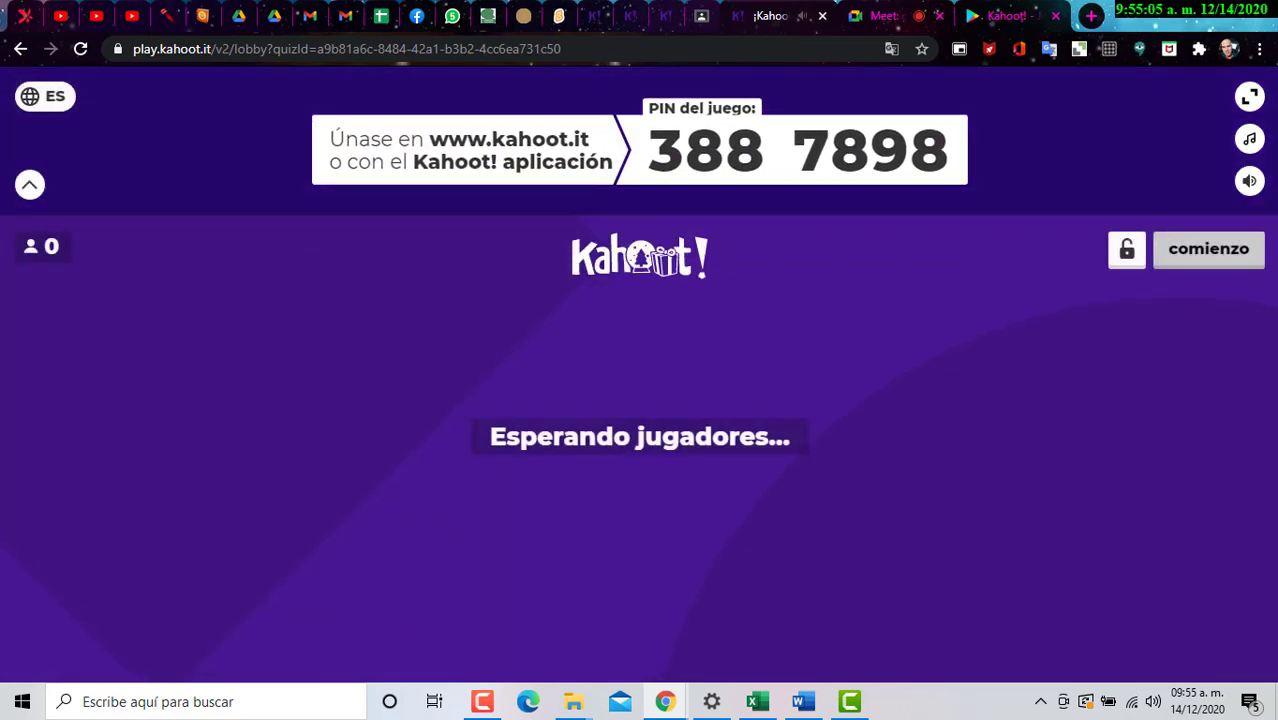
Step: Highlight the game PIN in the lobby for the players and start the game once they have joined
mouse_move(1249, 180)
drag(1248, 181, 1189, 186)
drag(672, 148, 993, 145)
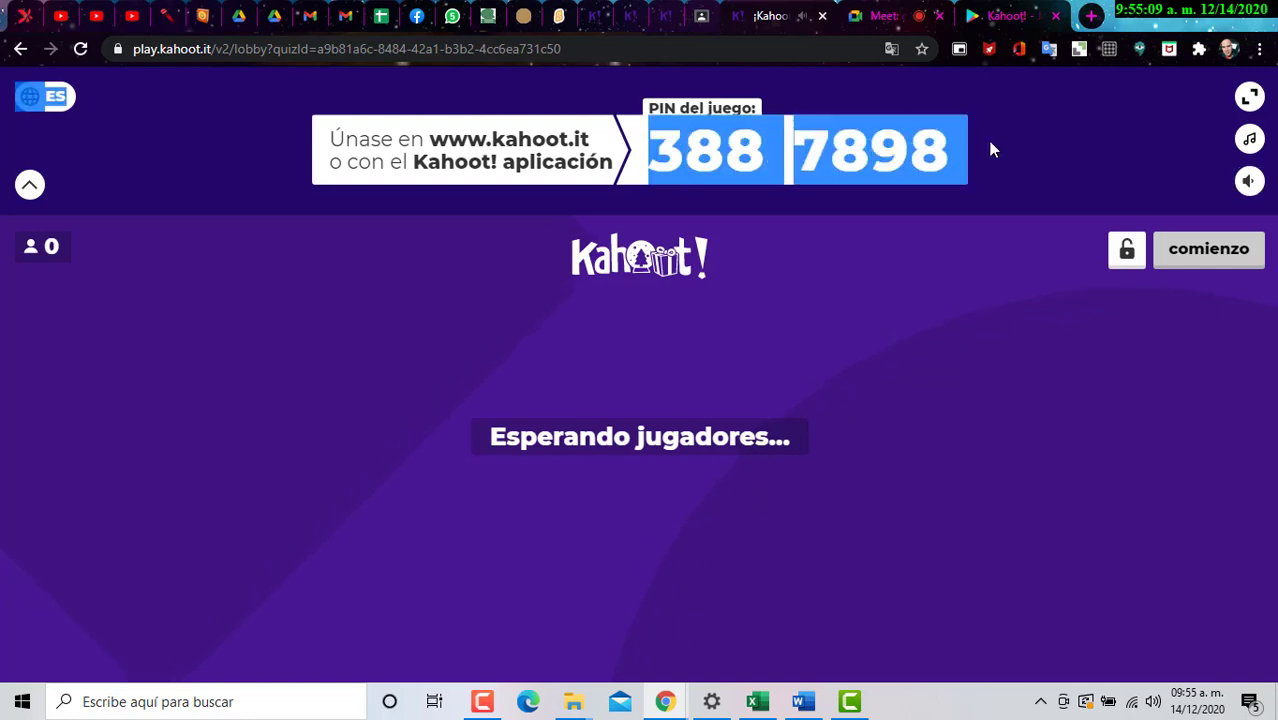
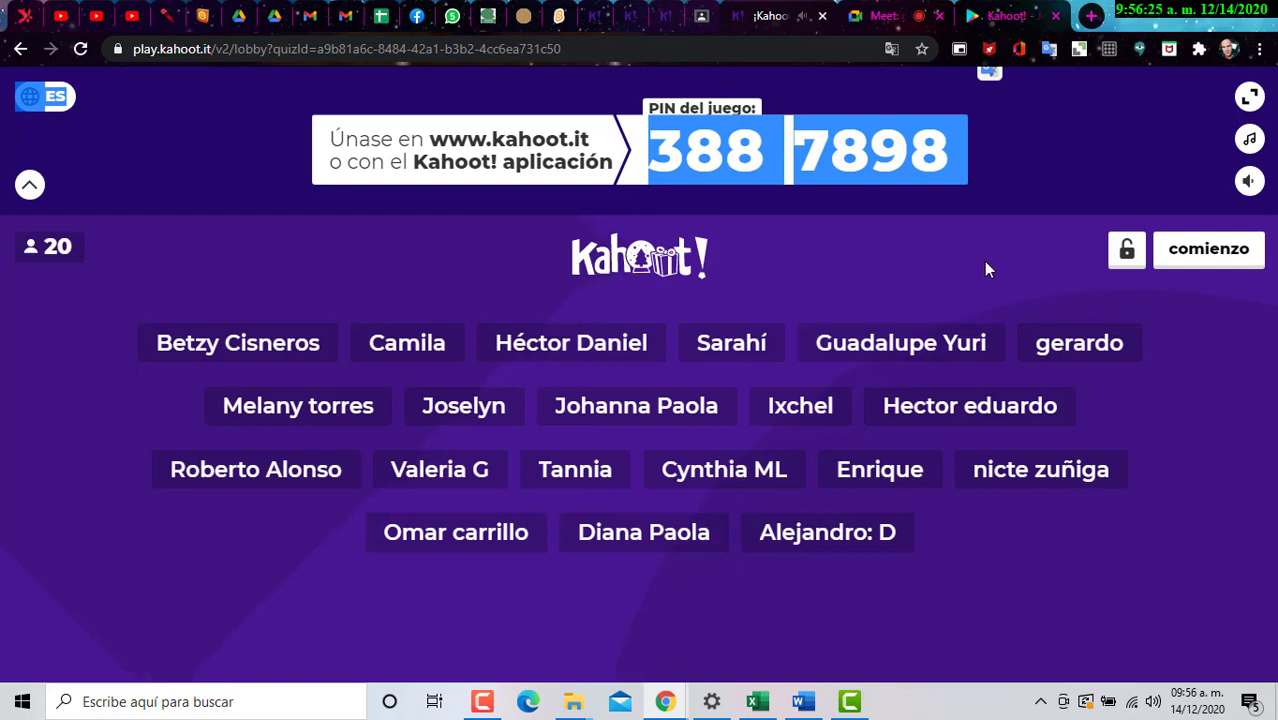
click(1240, 257)
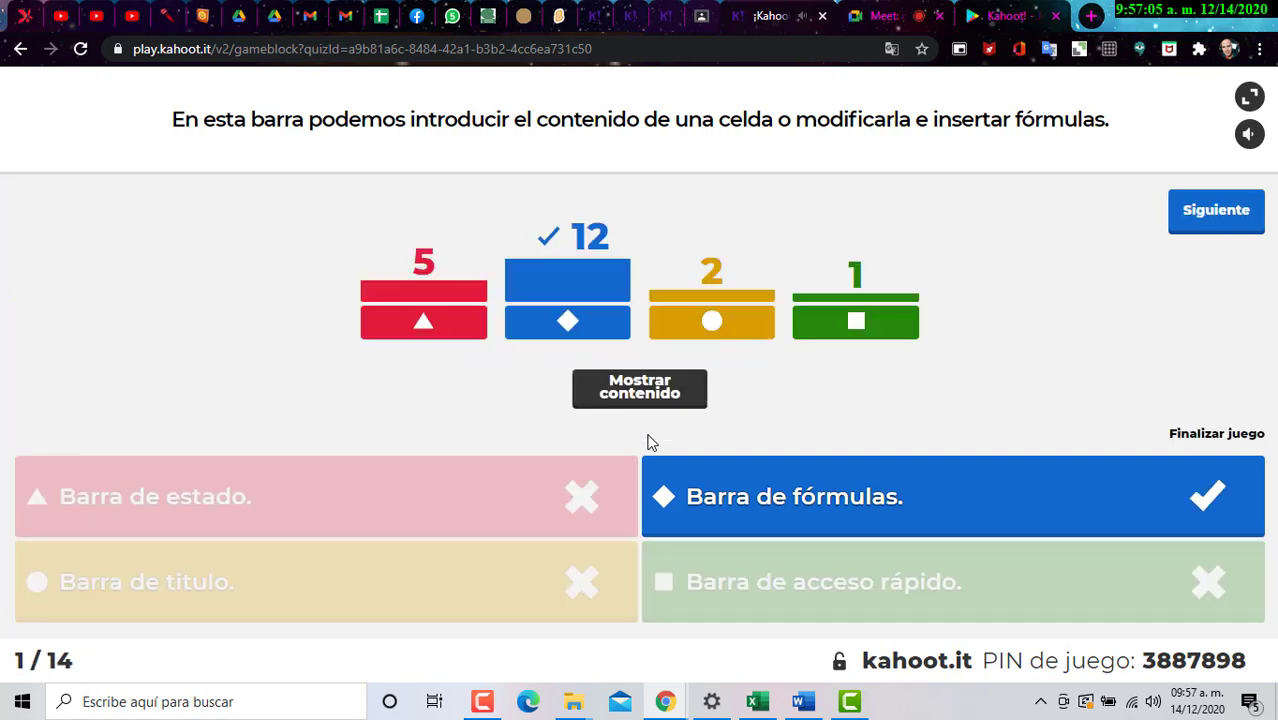
Step: Switch to Word and close Documento1, returning to the Kahoot game
click(812, 708)
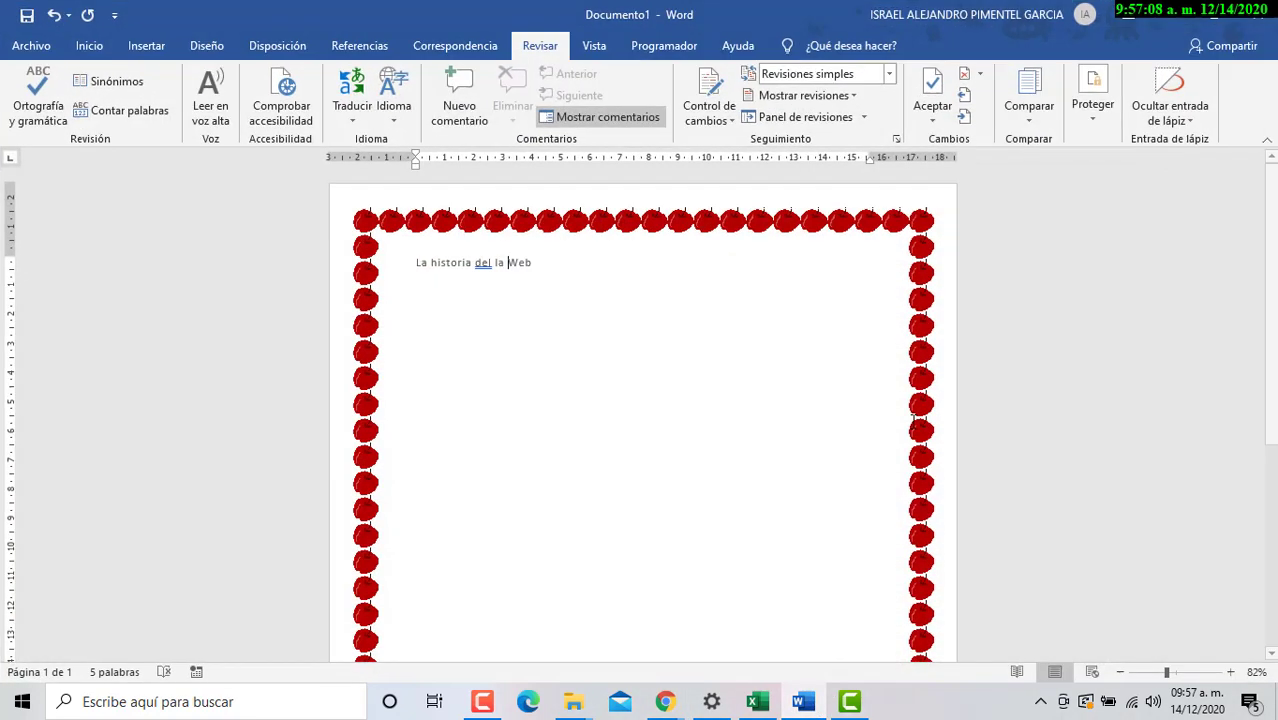
click(1252, 18)
click(800, 454)
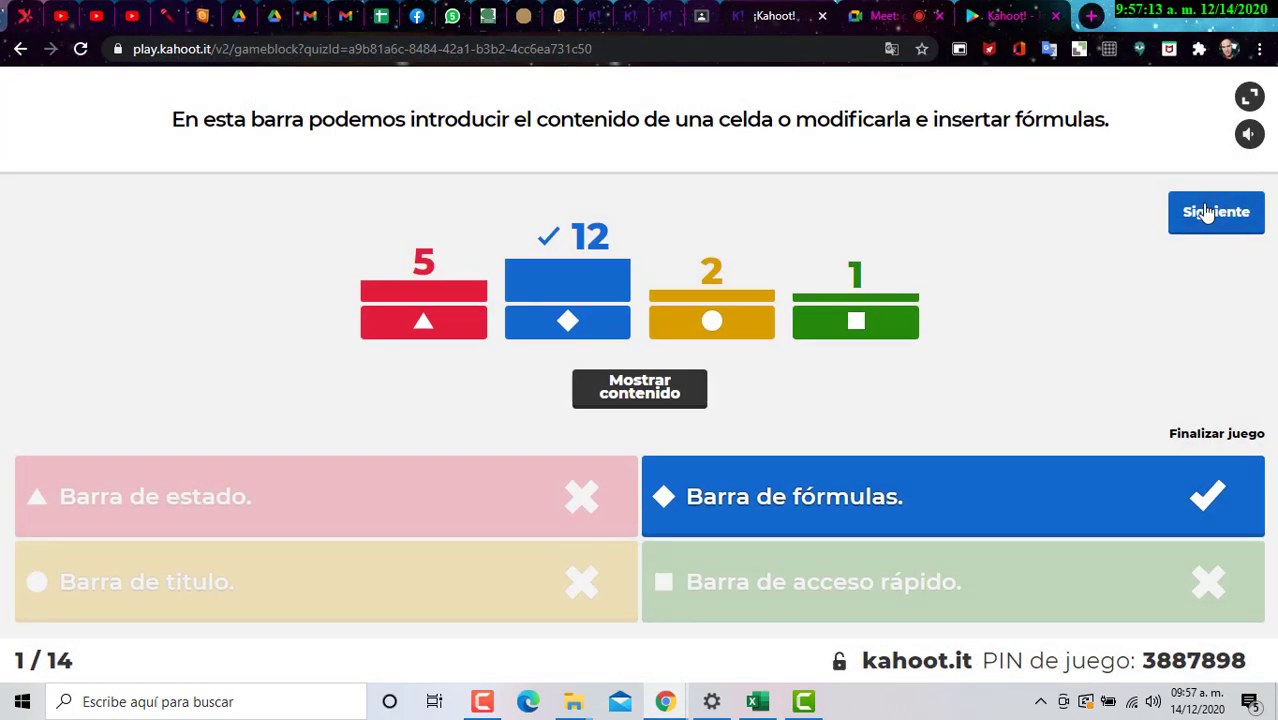
Step: Advance the quiz from question 1 through the scoreboards and question 2 to the results of question 3
click(1205, 214)
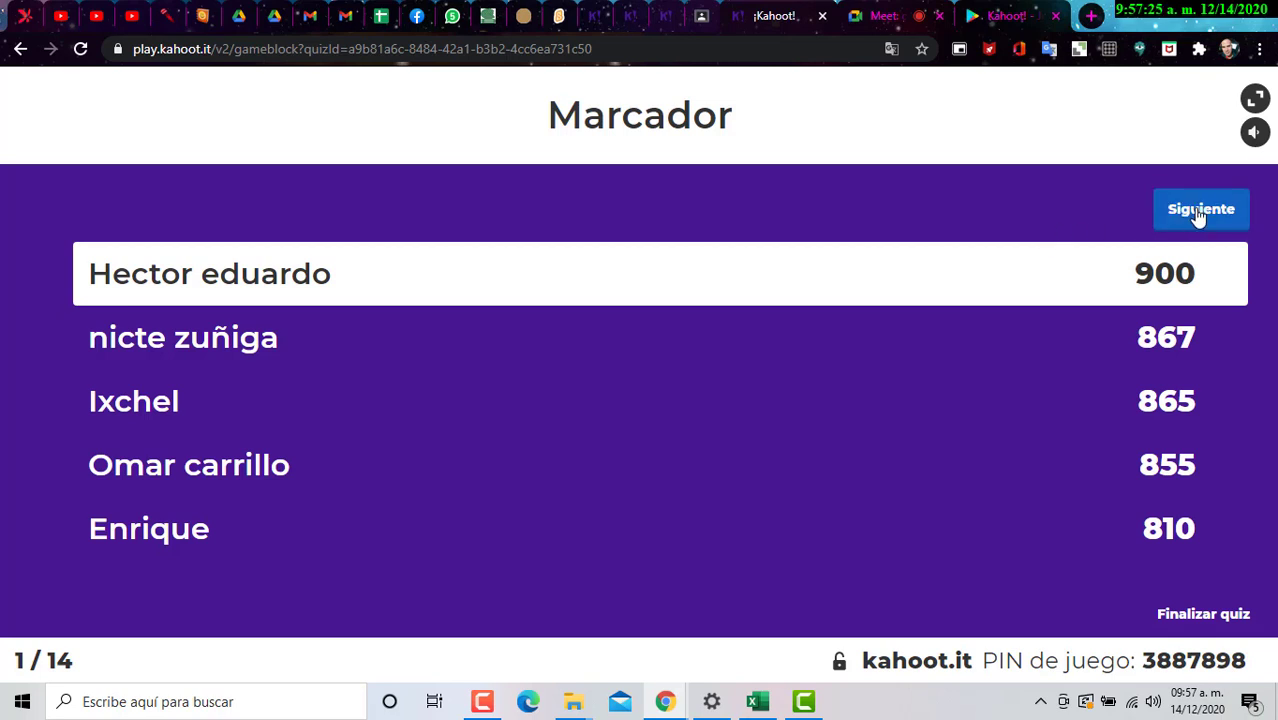
click(1203, 211)
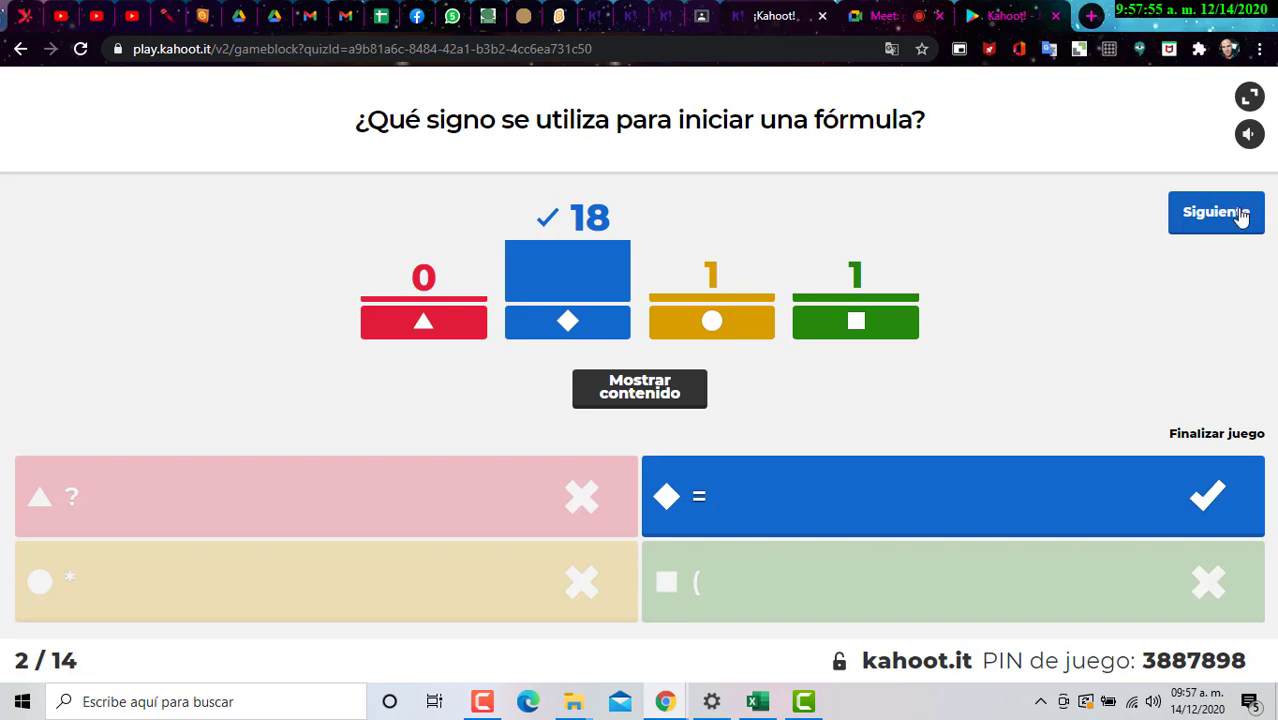
click(1247, 225)
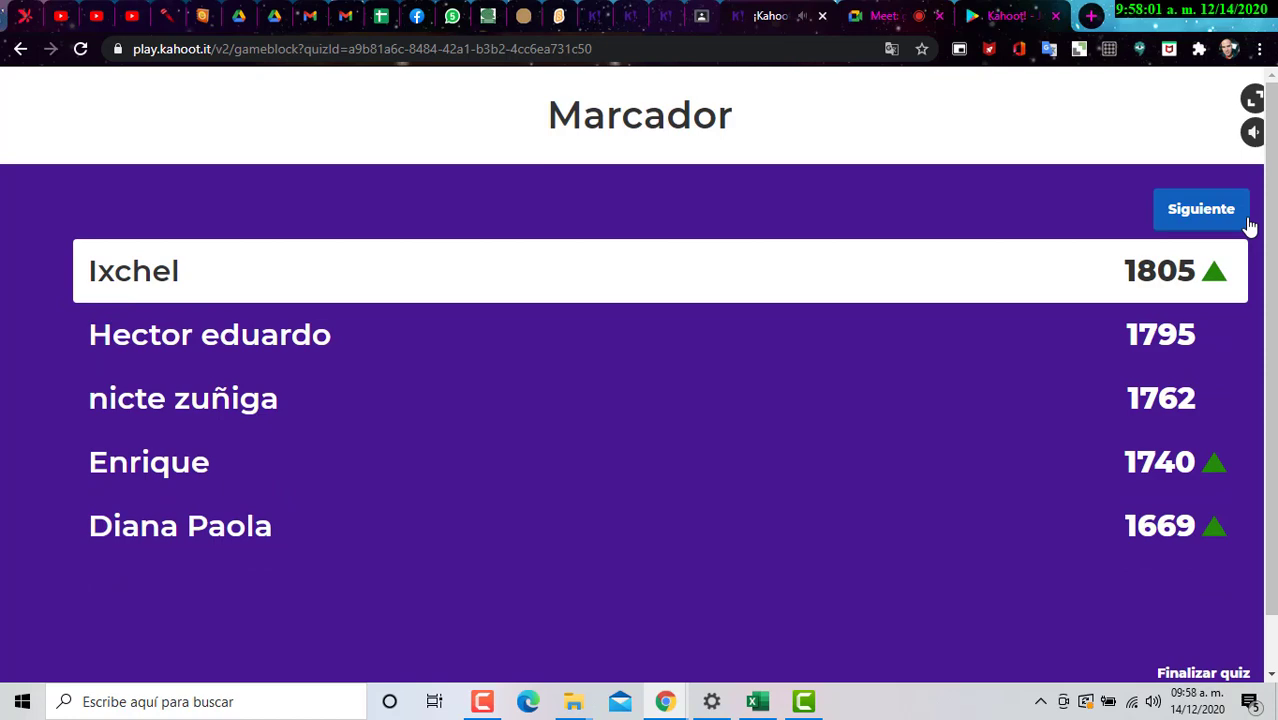
click(1236, 227)
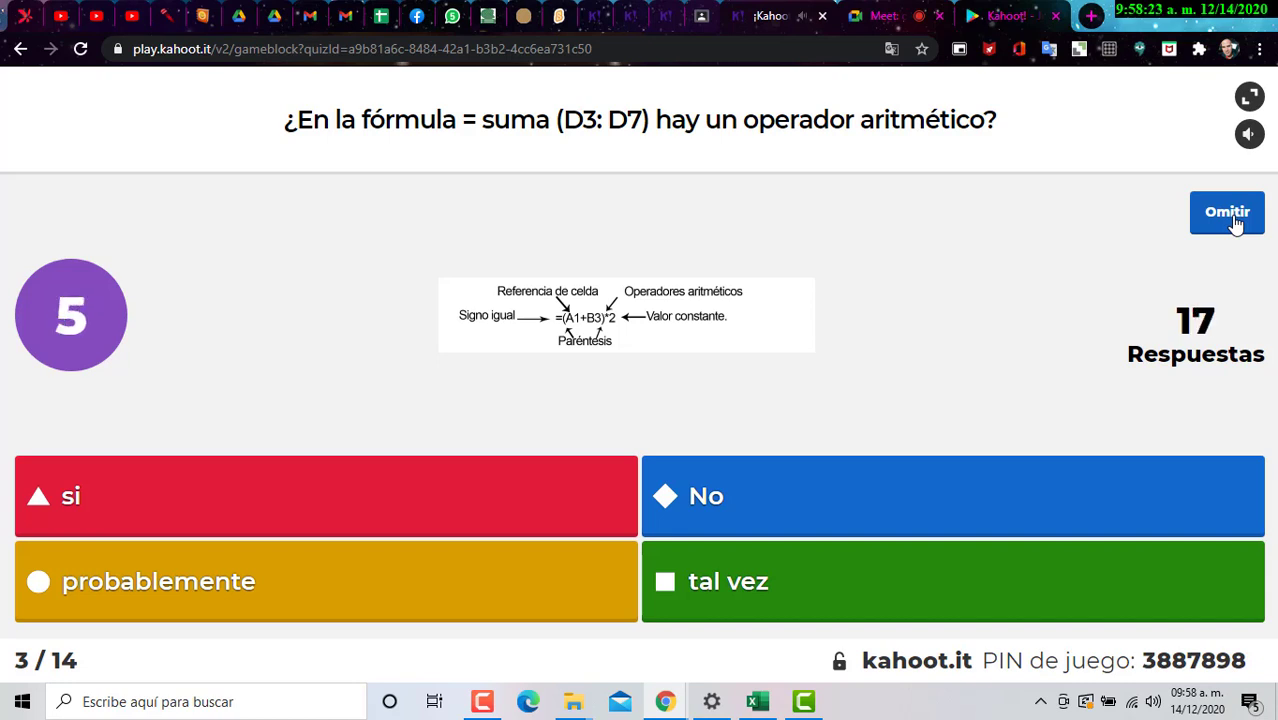
click(1227, 213)
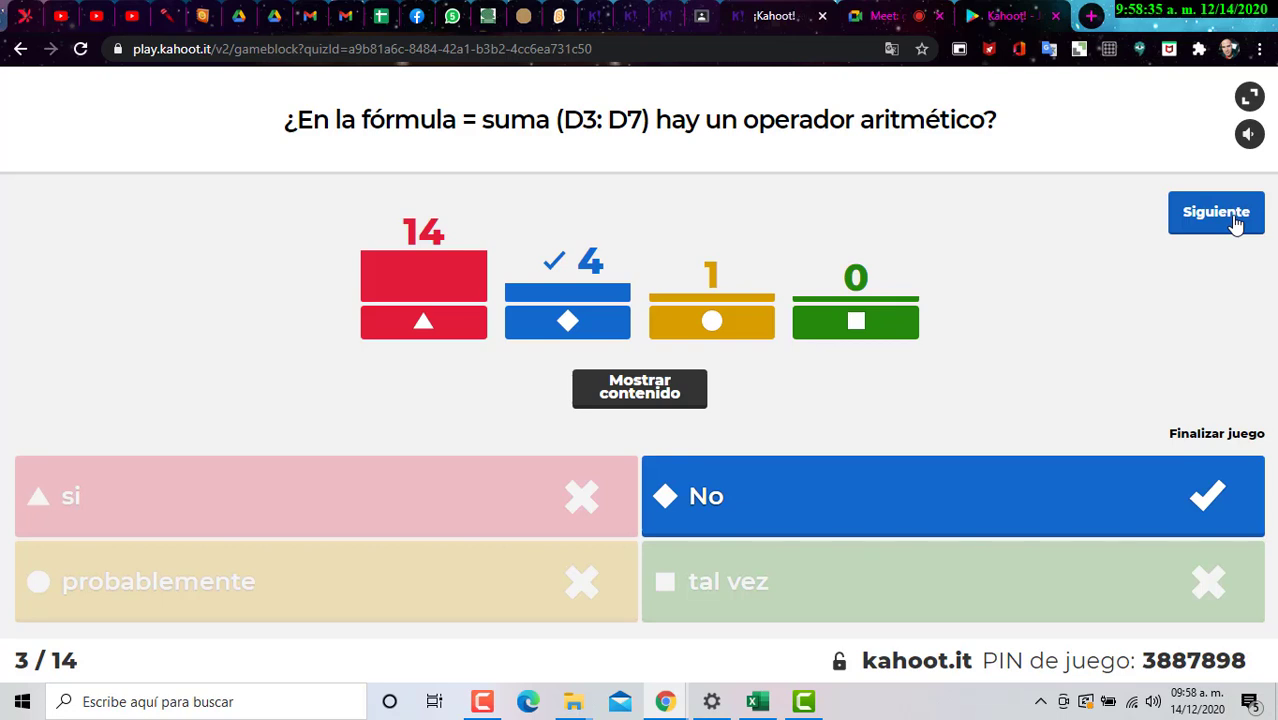
Step: Highlight "= suma" in the text of question 3 and advance the quiz through question 4 to question 5
drag(466, 118, 548, 127)
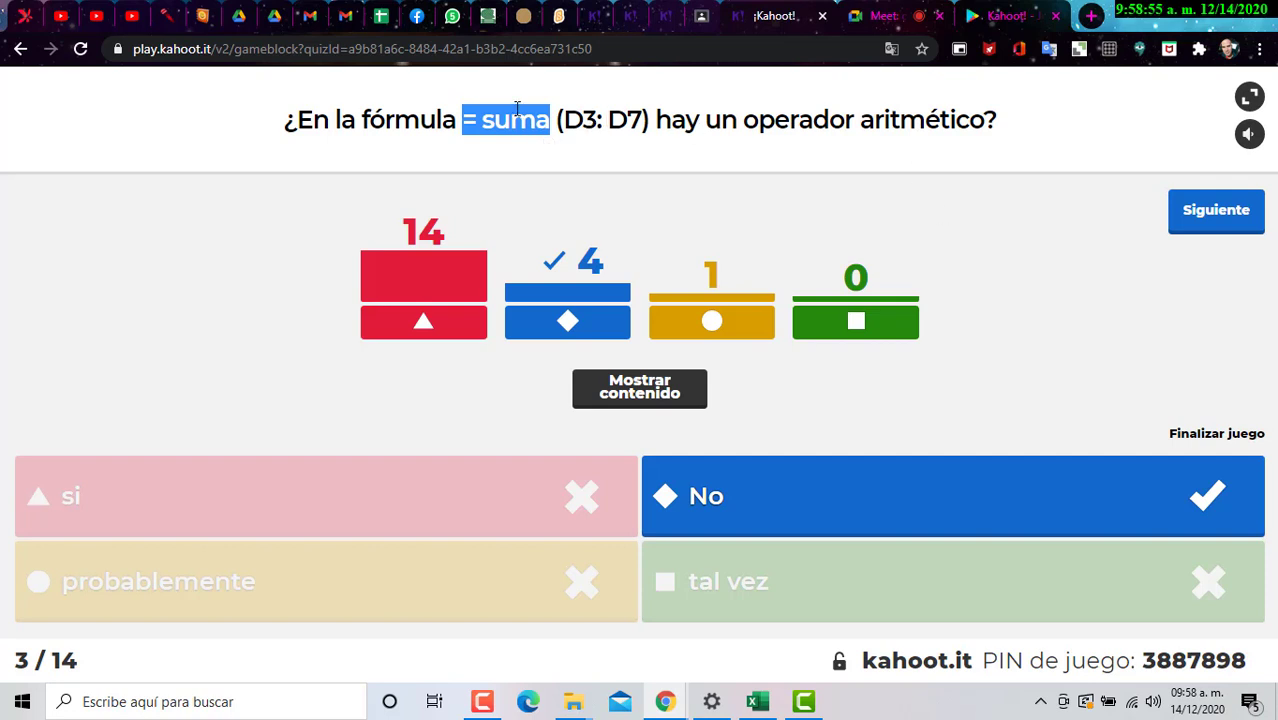
double_click(482, 119)
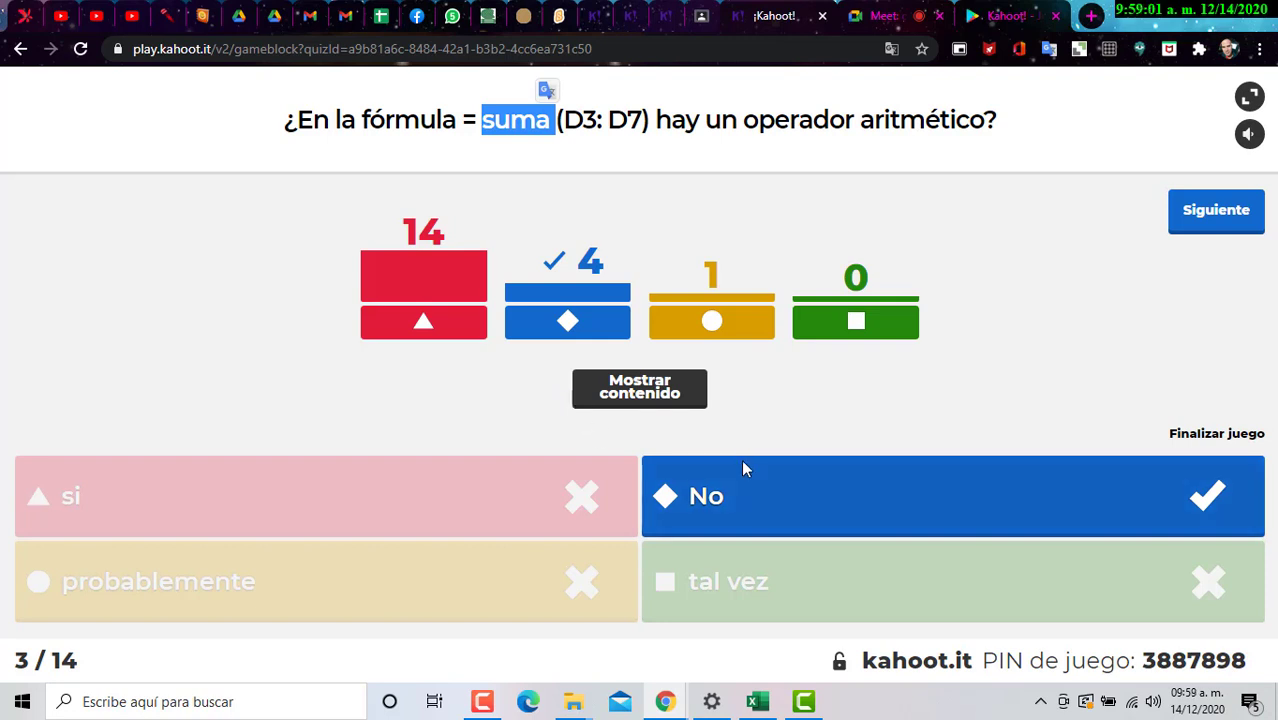
click(1212, 210)
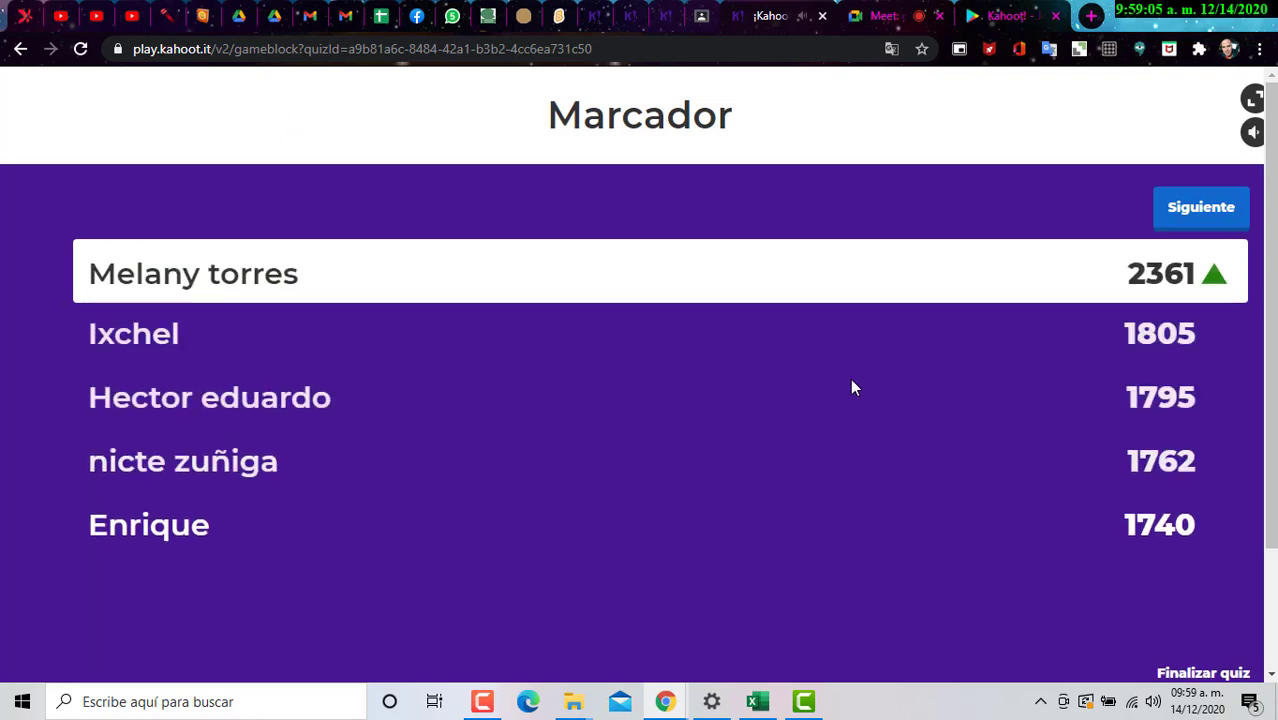
click(1233, 219)
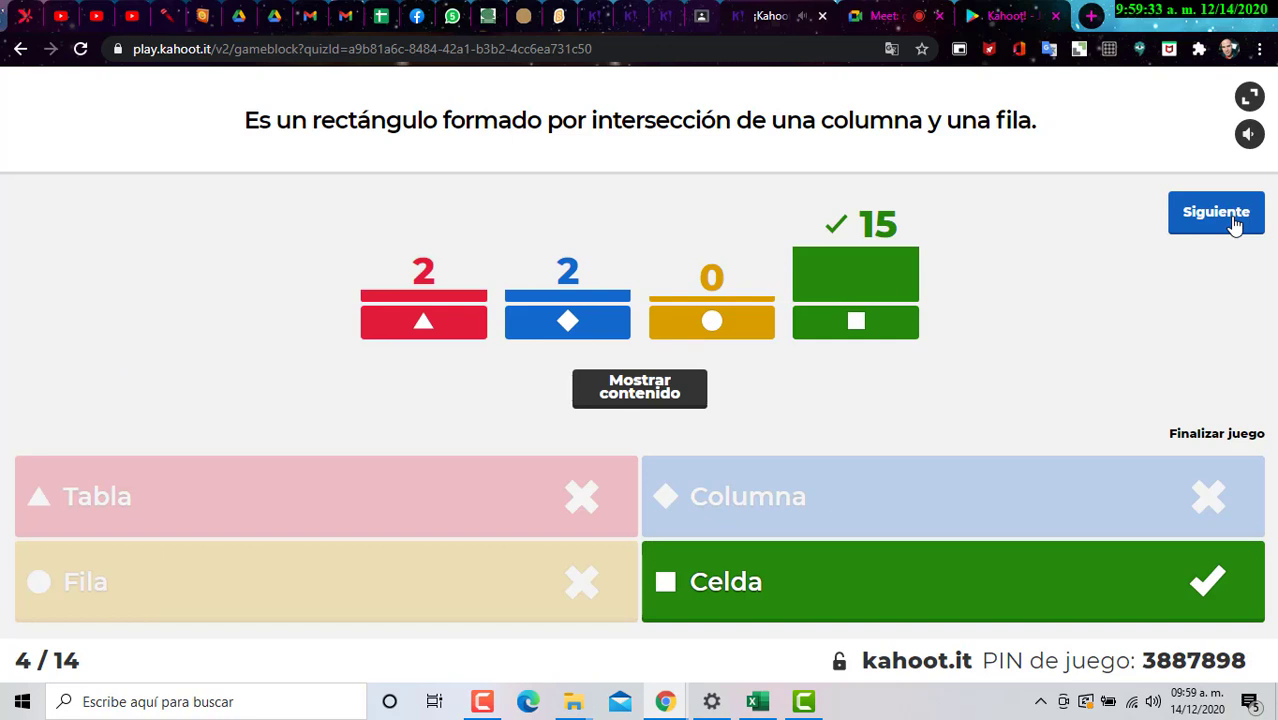
click(1230, 224)
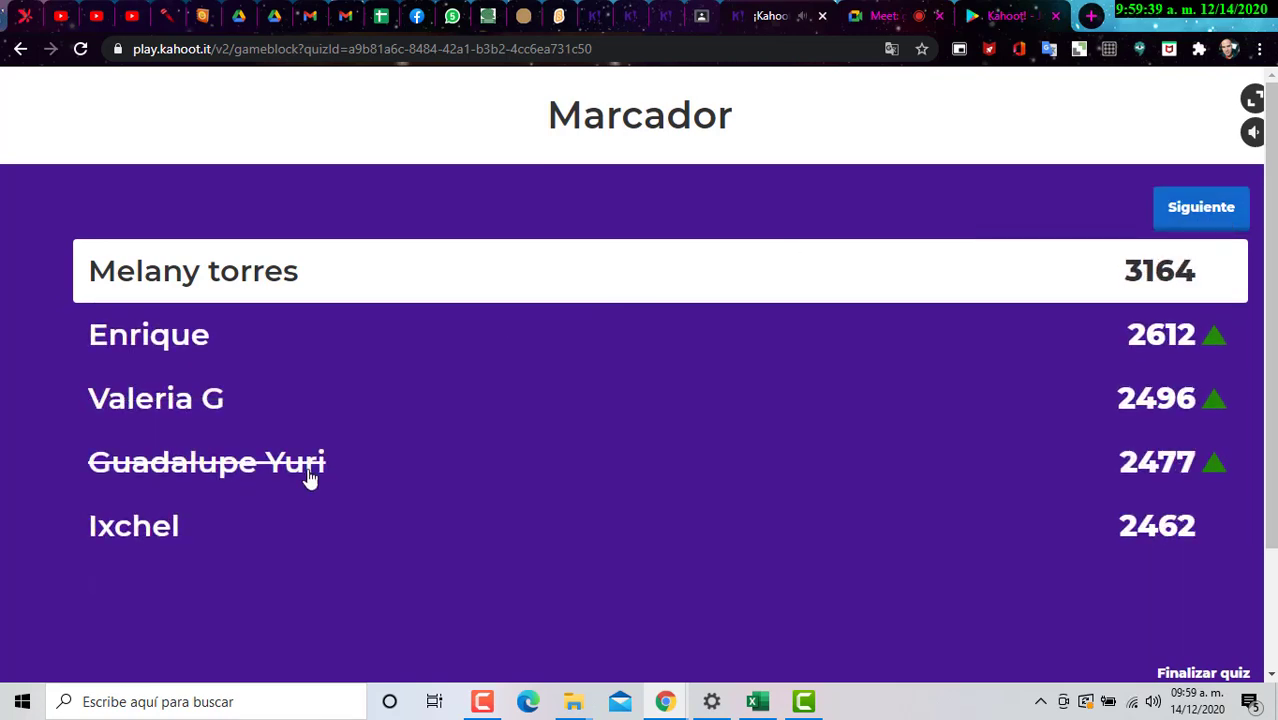
click(1186, 212)
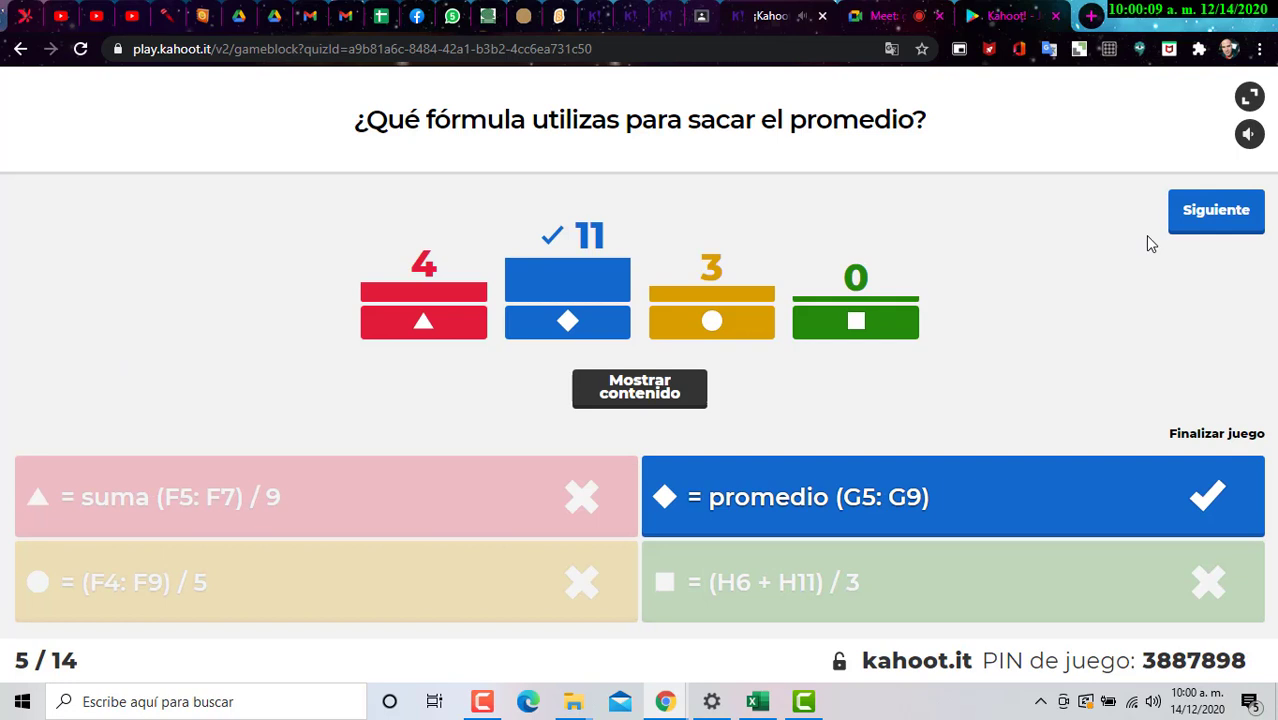
Step: Highlight the function name and the cell range in question 5's correct answer, = promedio (G5: G9)
double_click(714, 500)
drag(692, 505, 828, 505)
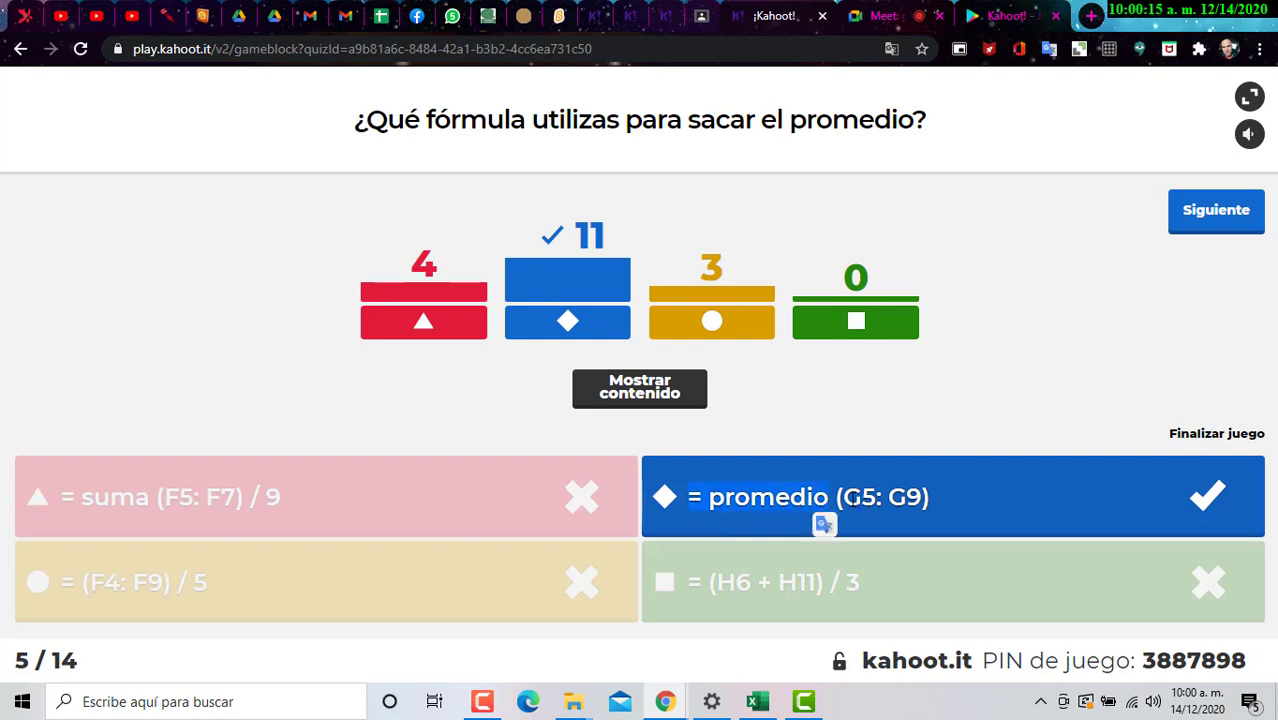
click(851, 497)
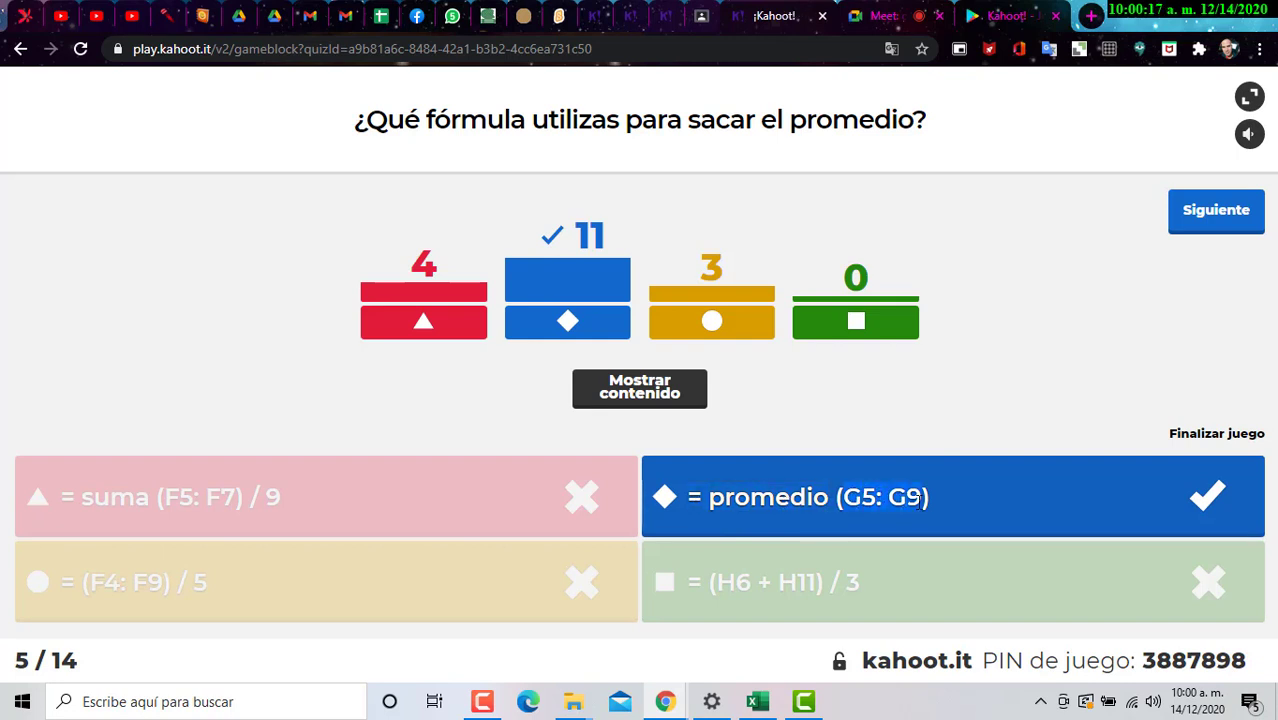
drag(918, 500, 926, 498)
drag(721, 497, 791, 498)
Step: Switch to the Excel attendance sheet and try to enter =promedio(AM8:AM10) in cell V8
click(757, 701)
scroll(386, 290, up, 5)
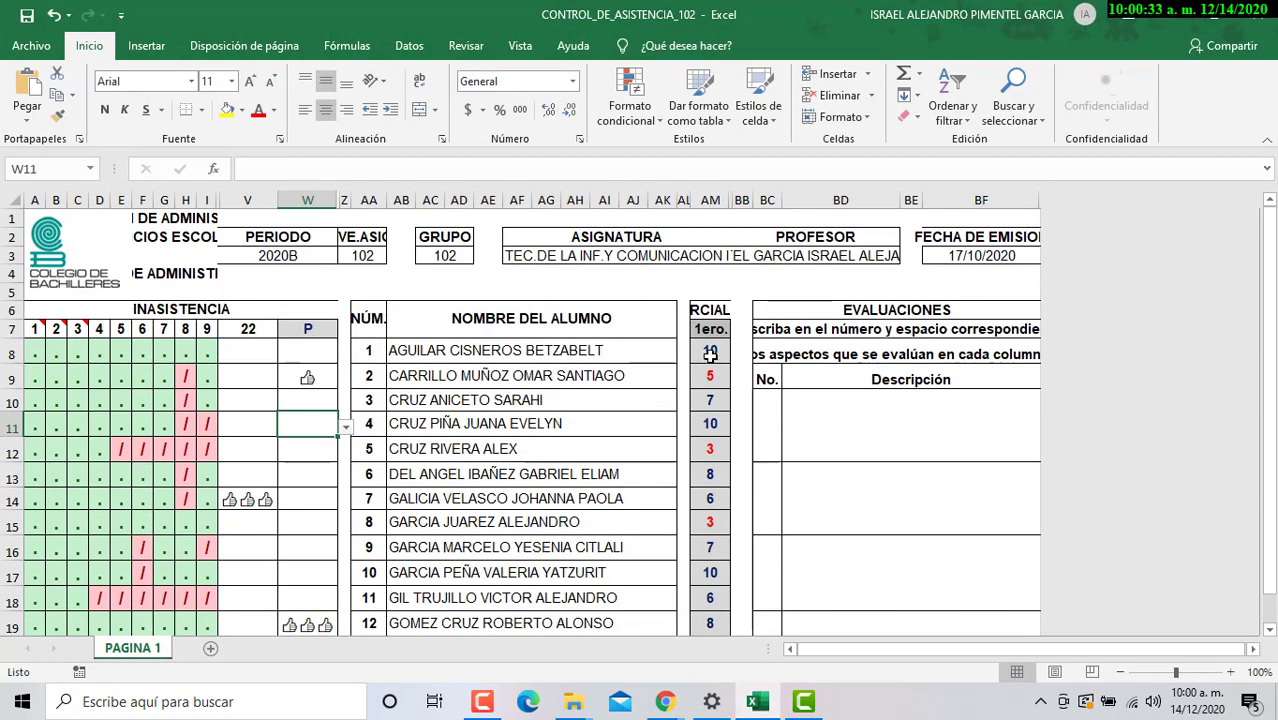
drag(709, 352, 716, 408)
click(256, 362)
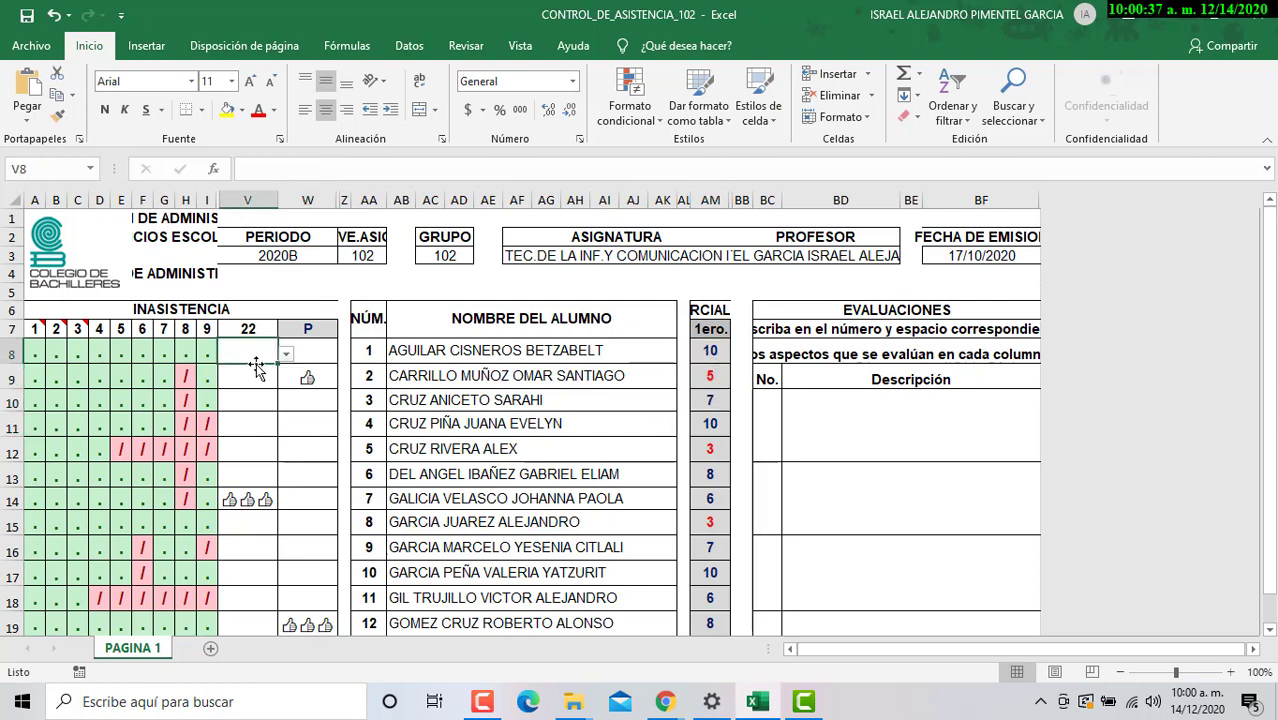
text(=promedio()
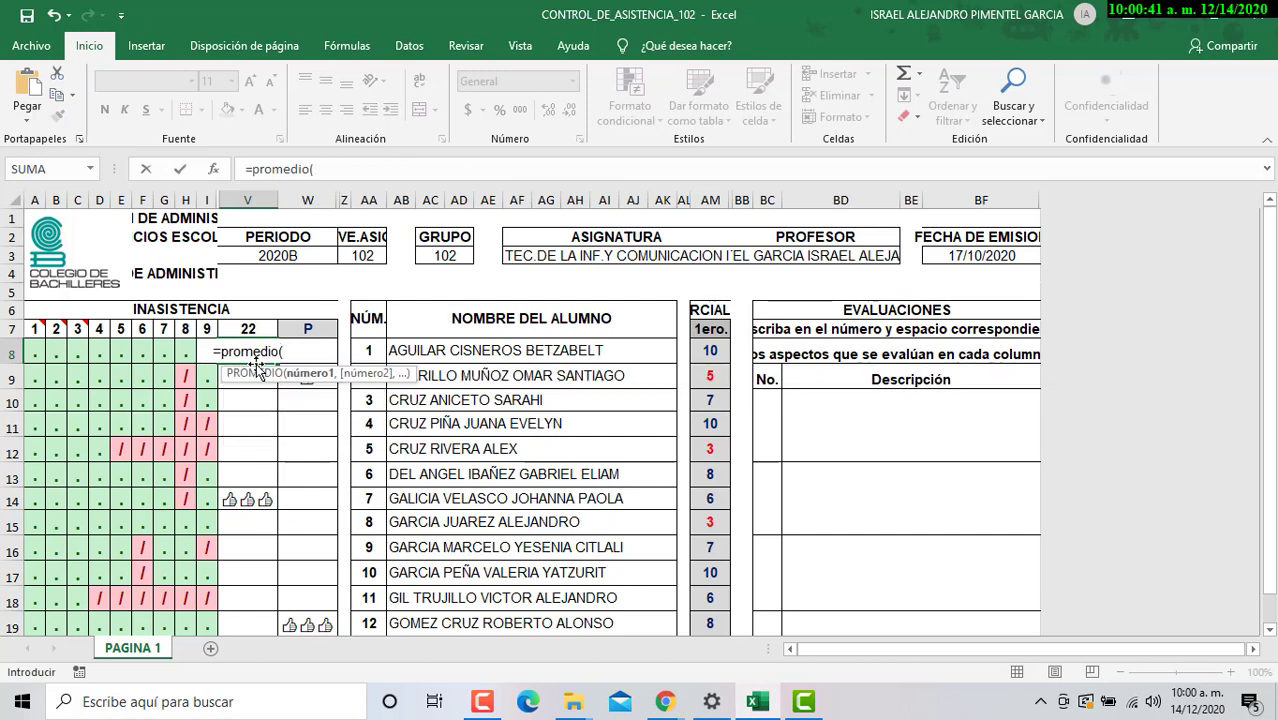
drag(712, 353, 712, 402)
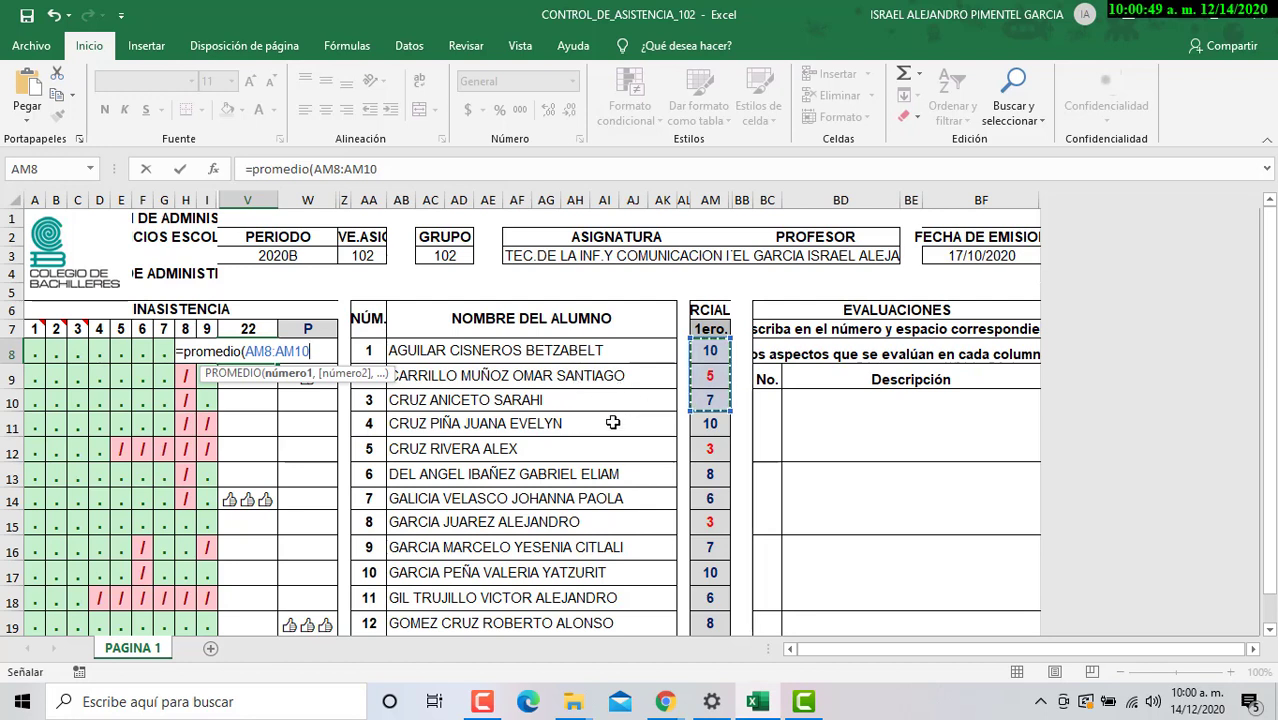
text())
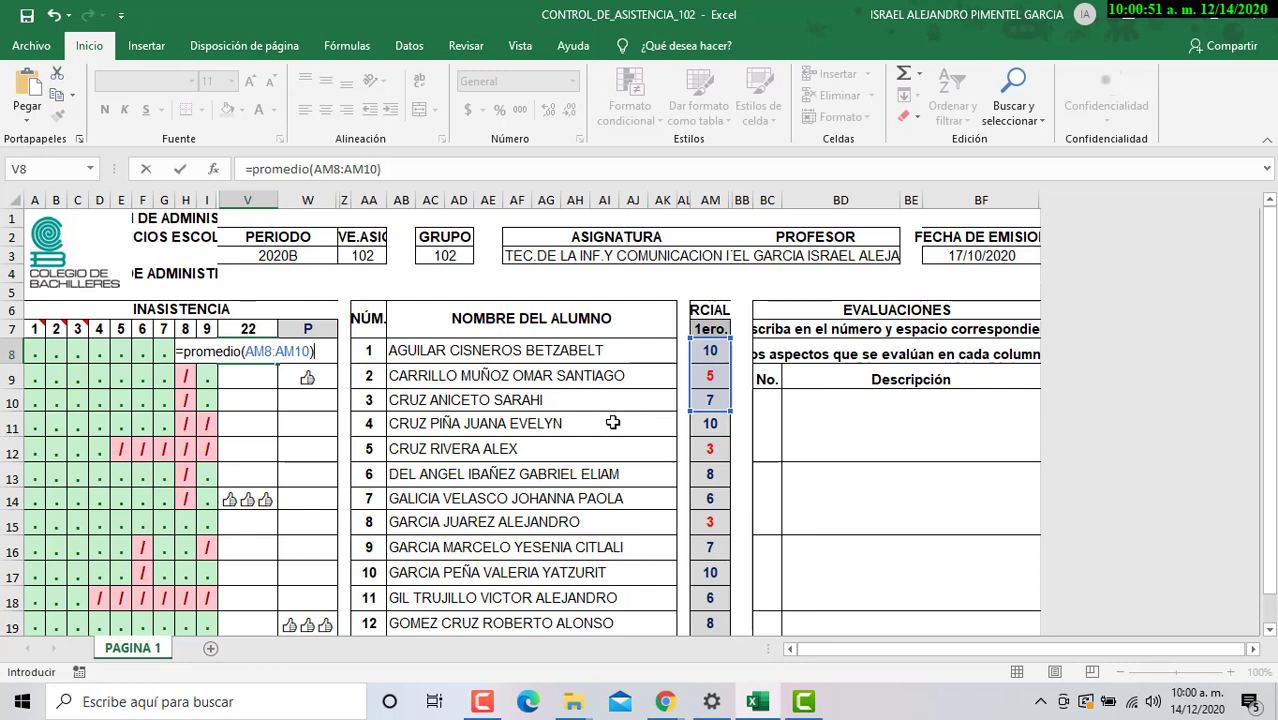
key(Return)
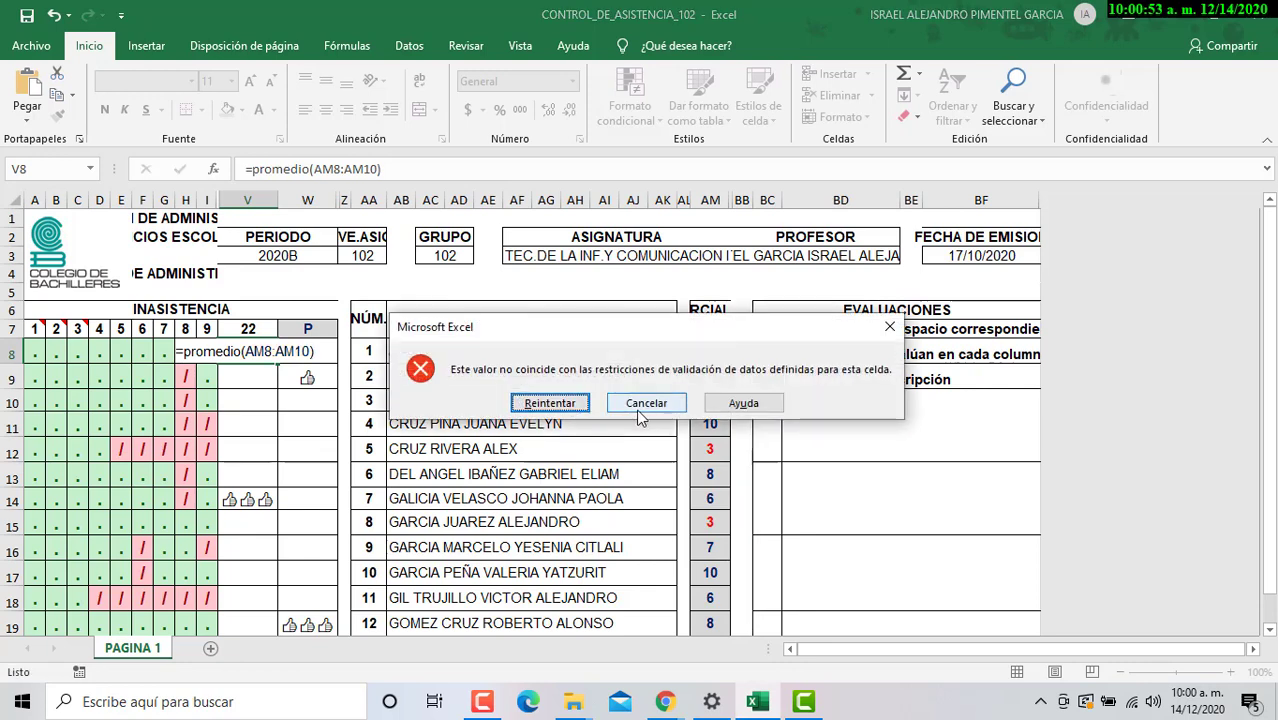
click(640, 405)
Step: Dismiss the rejected entry and unhide the columns between I and V in the attendance sheet
click(318, 357)
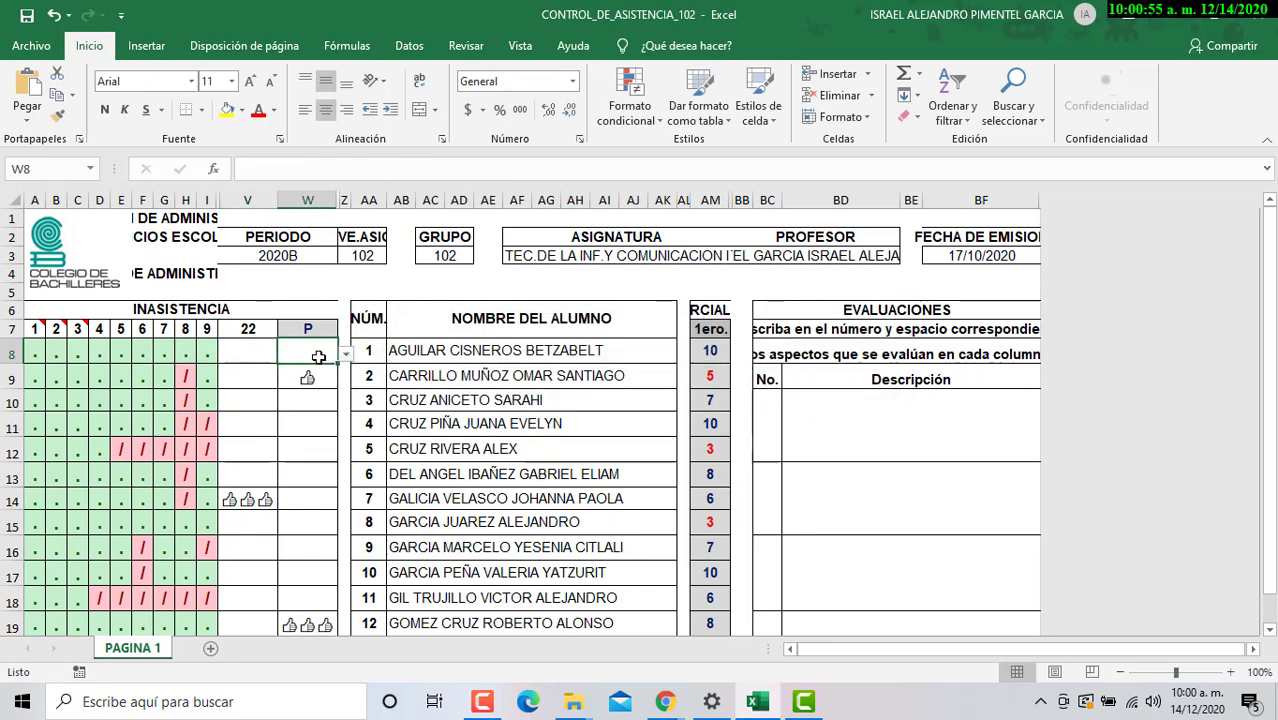
click(210, 350)
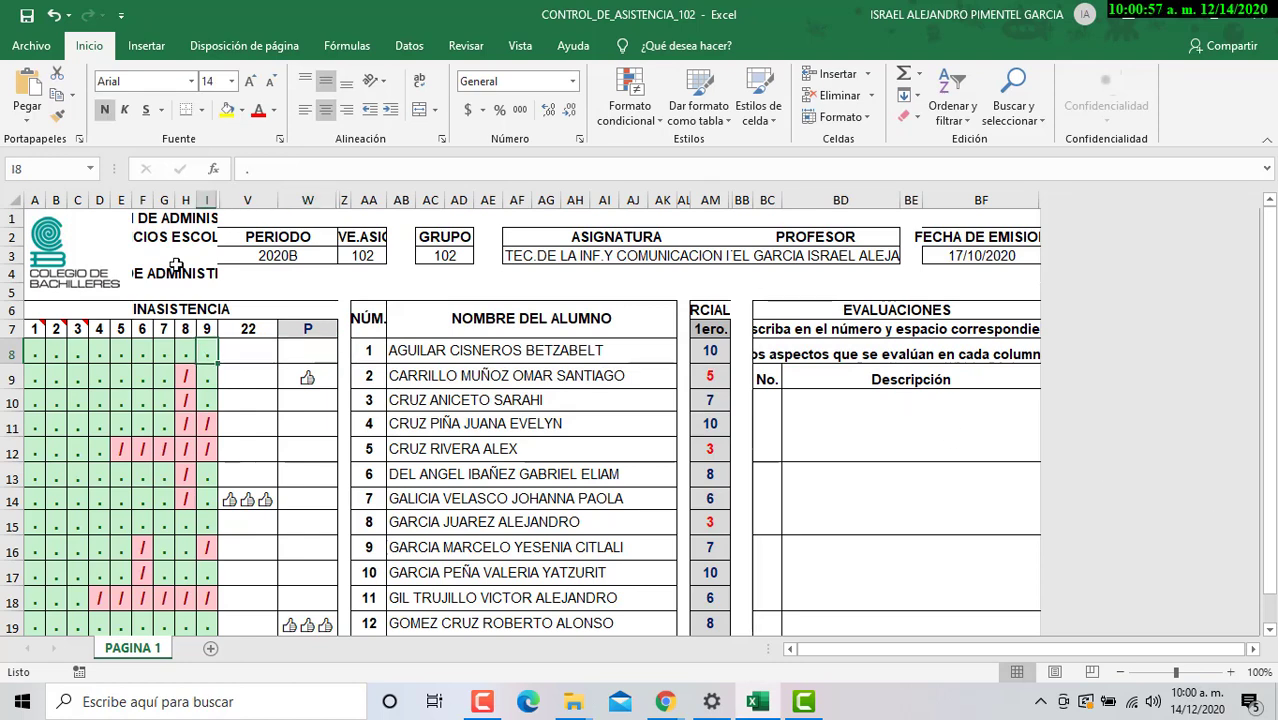
drag(208, 195, 247, 200)
right_click(246, 203)
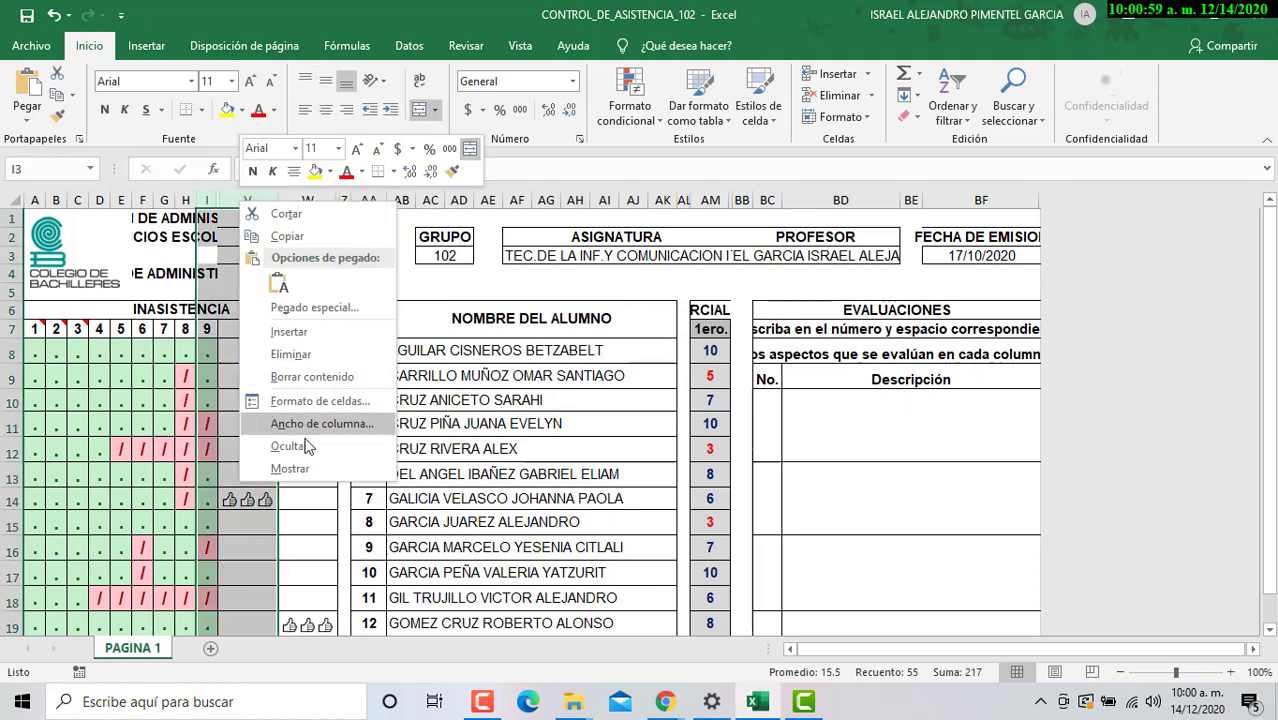
click(311, 470)
Step: Enter =promedio(AM8:AM10) in cell P8 and reselect the cell to show its formula
click(357, 352)
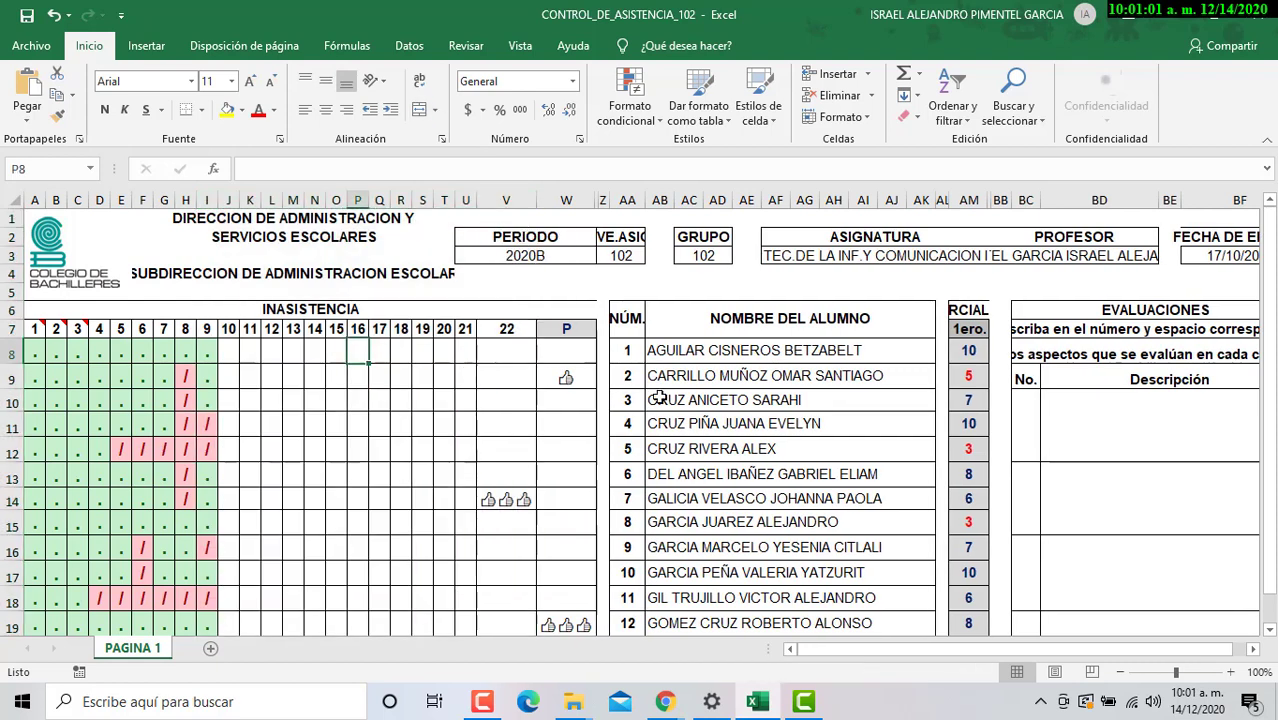
text(=)
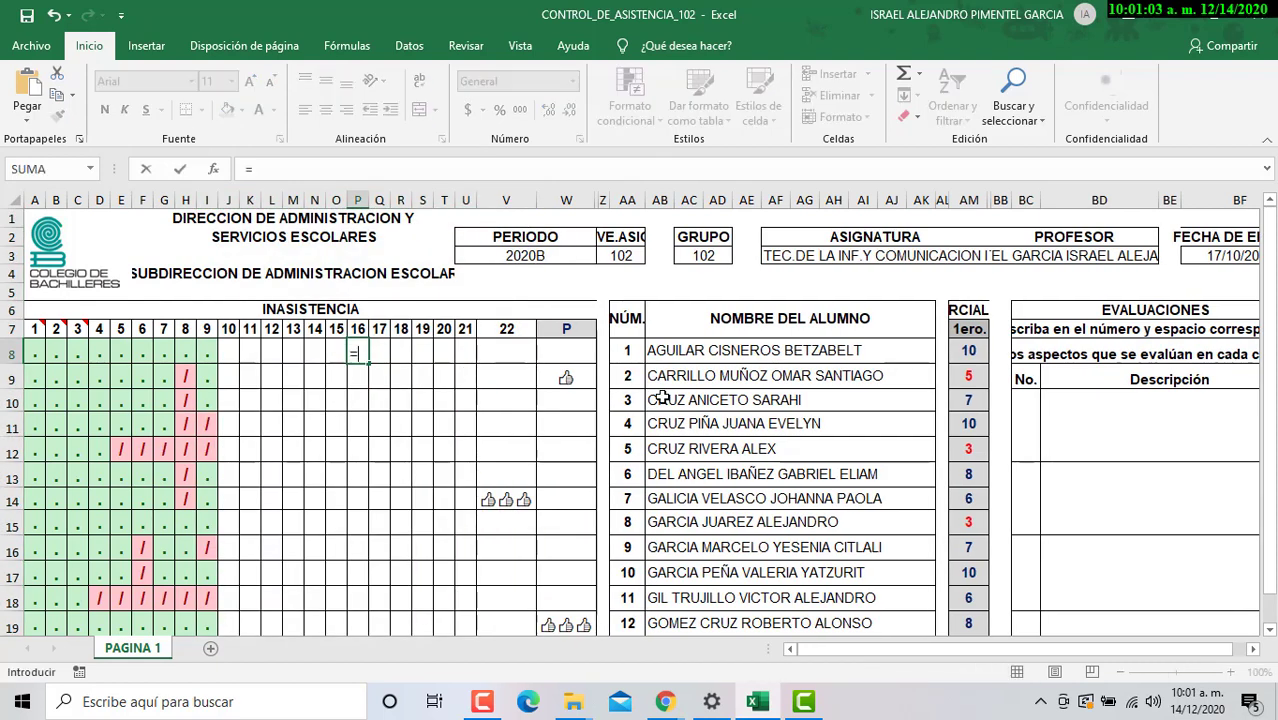
text(promedio()
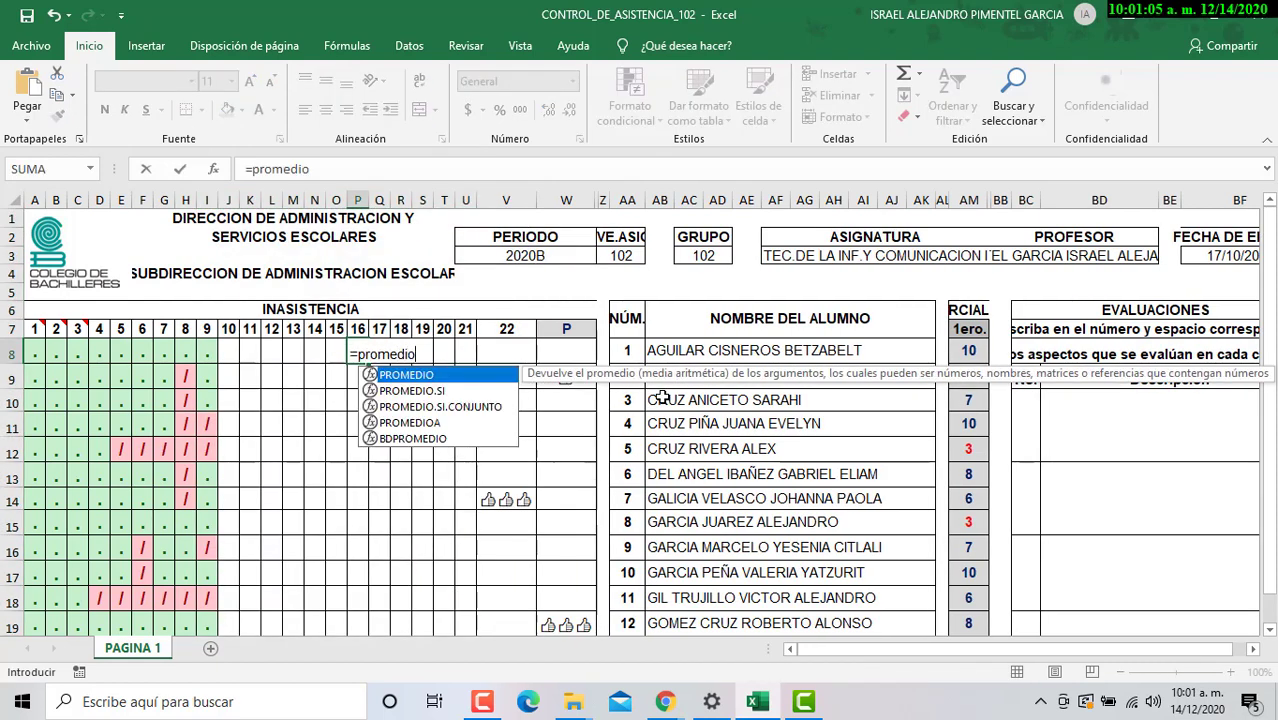
drag(978, 348, 976, 398)
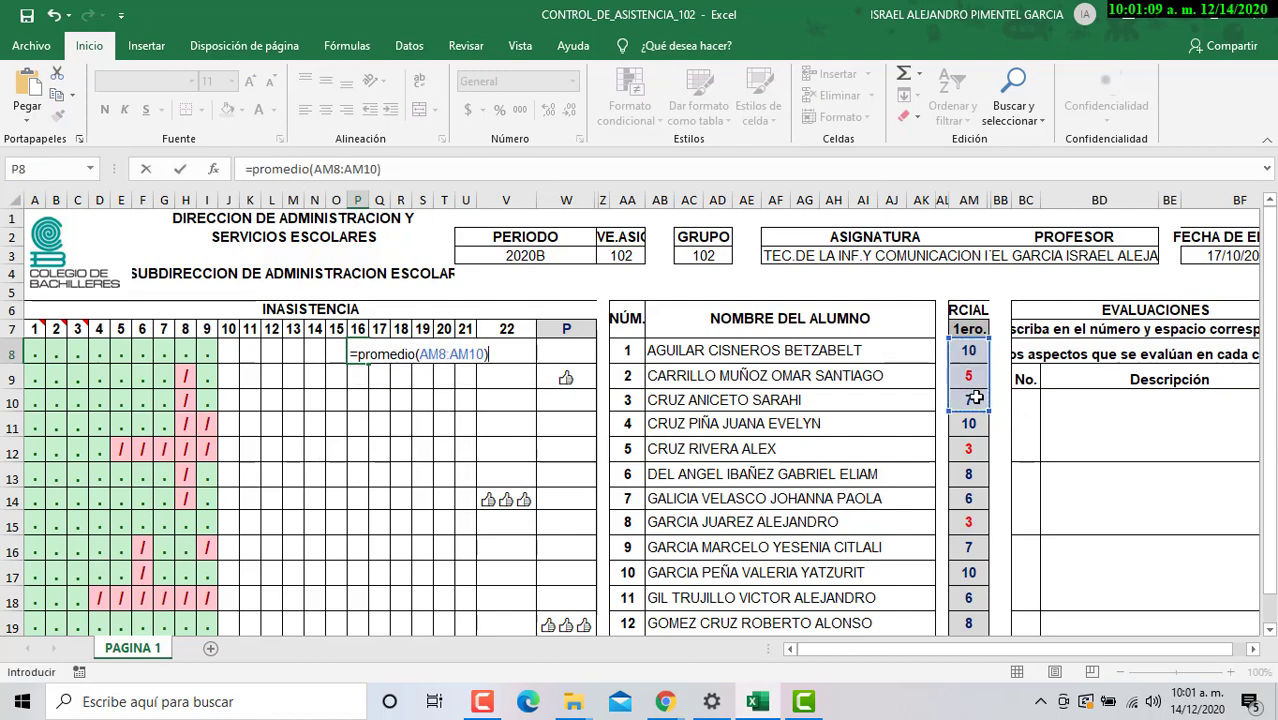
key(Return)
click(362, 352)
click(602, 350)
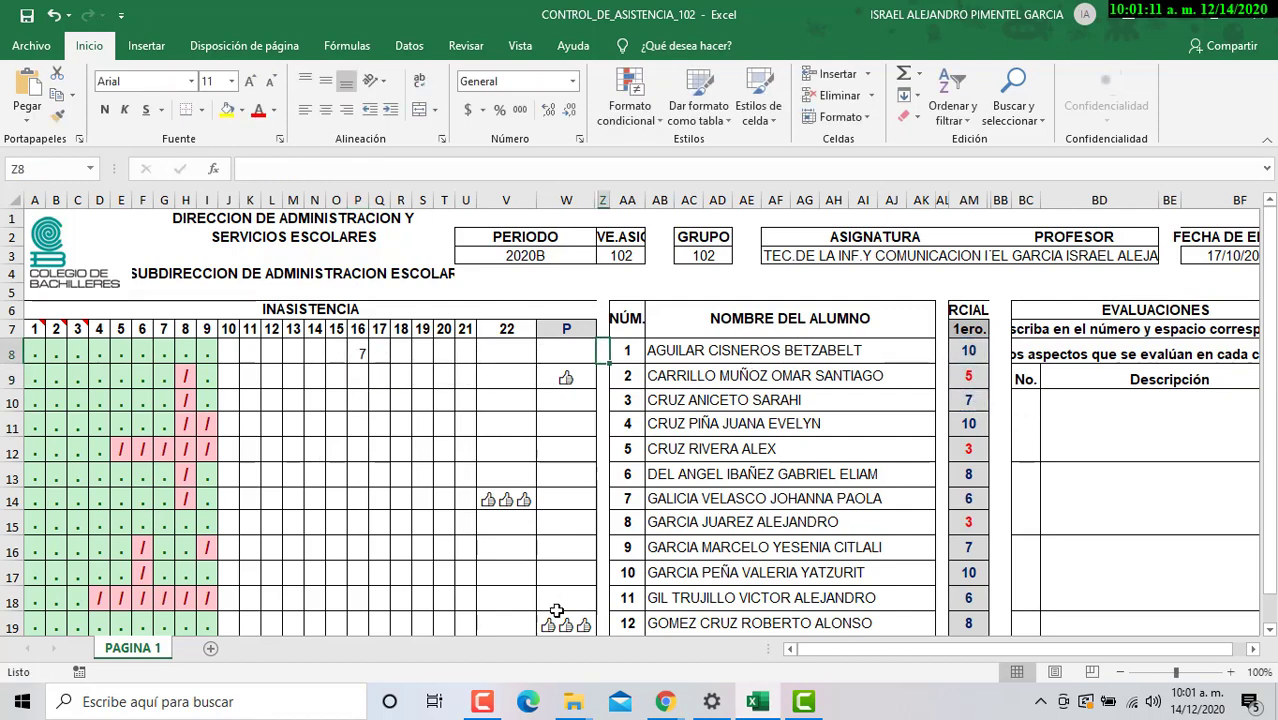
click(362, 350)
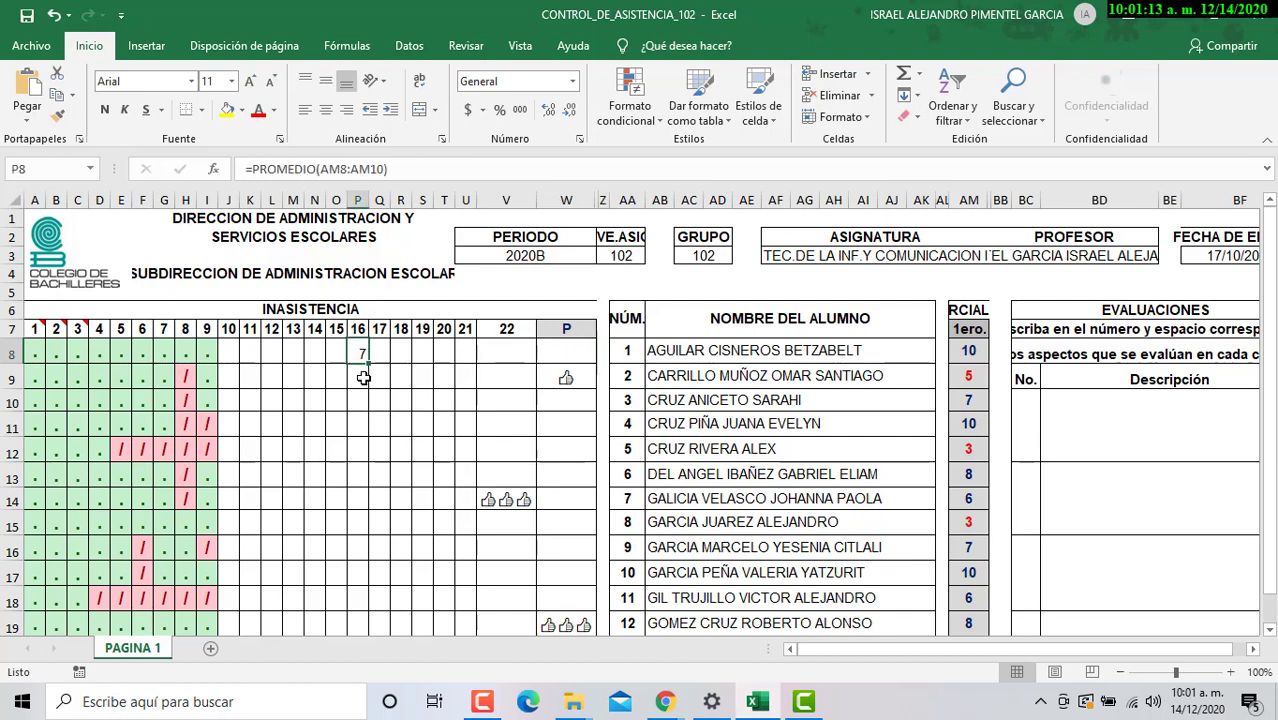
Step: Widen column P slightly to show the average, clear cell P8 and narrow the column again
drag(368, 205, 376, 206)
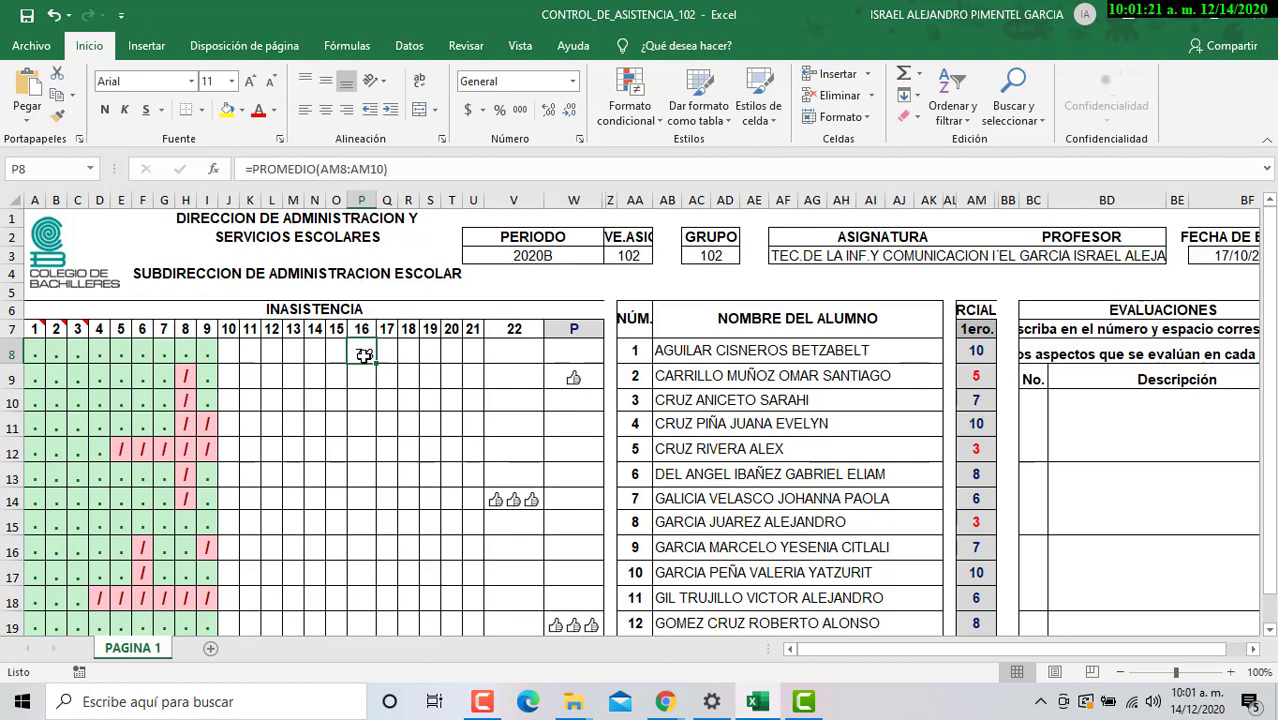
key(Delete)
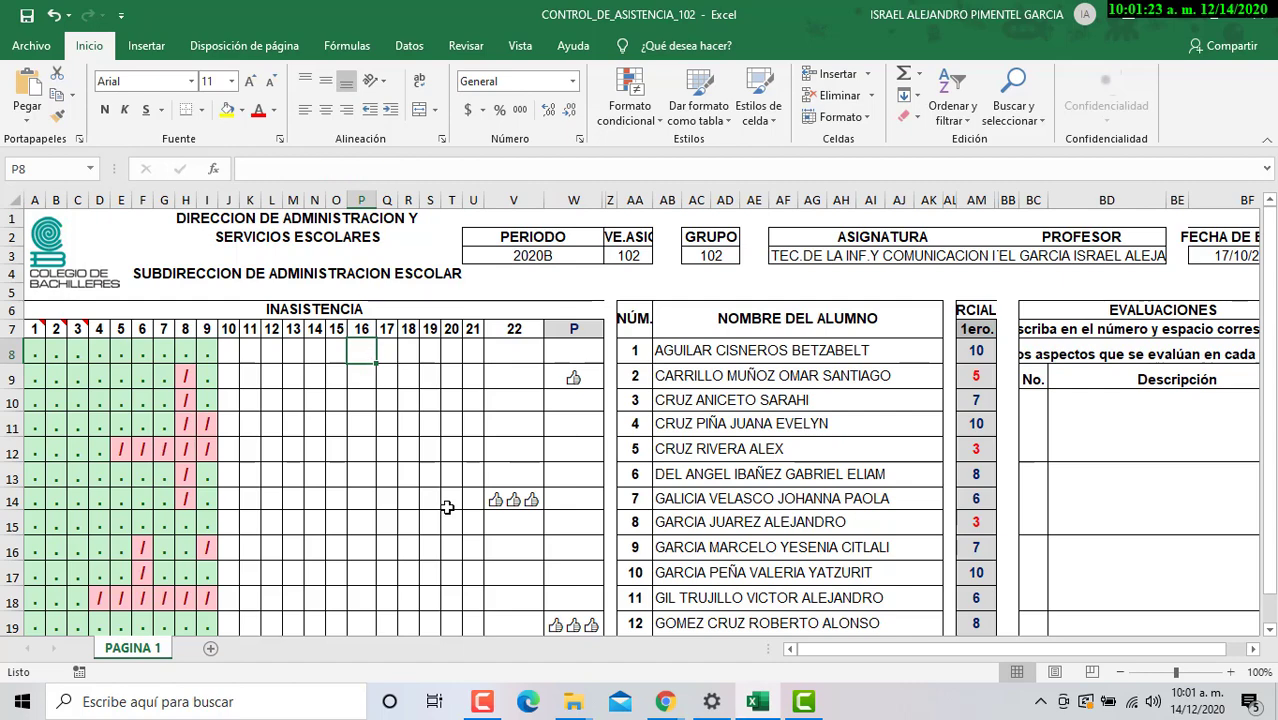
drag(381, 198, 373, 198)
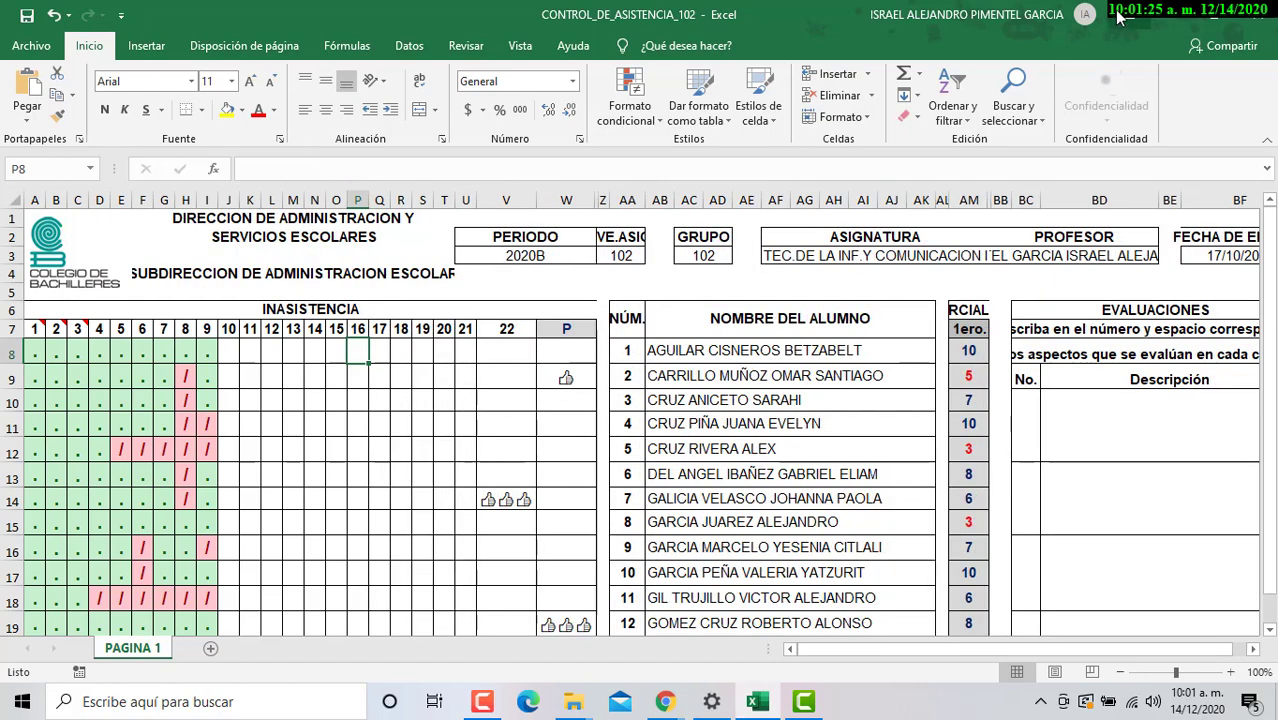
Step: Switch back to the Kahoot quiz in Chrome and advance it from the question 5 results through the scoreboard to question 6
key(alt+Tab)
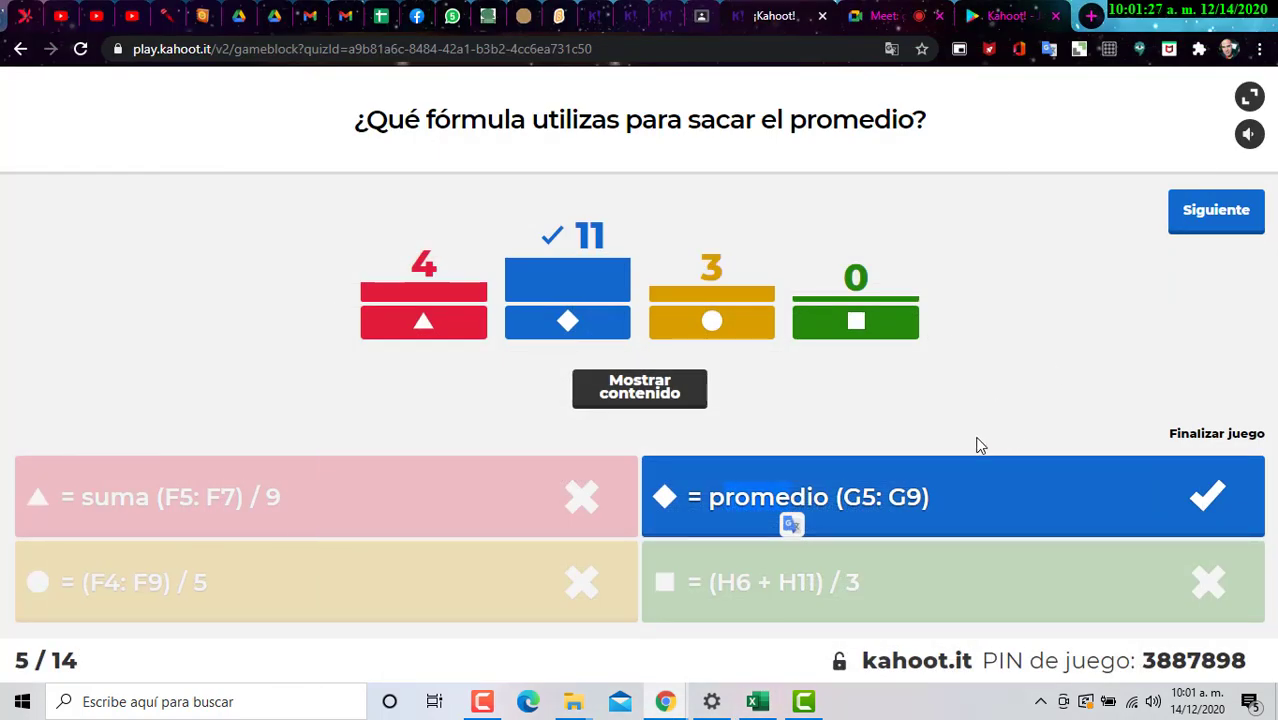
click(1215, 212)
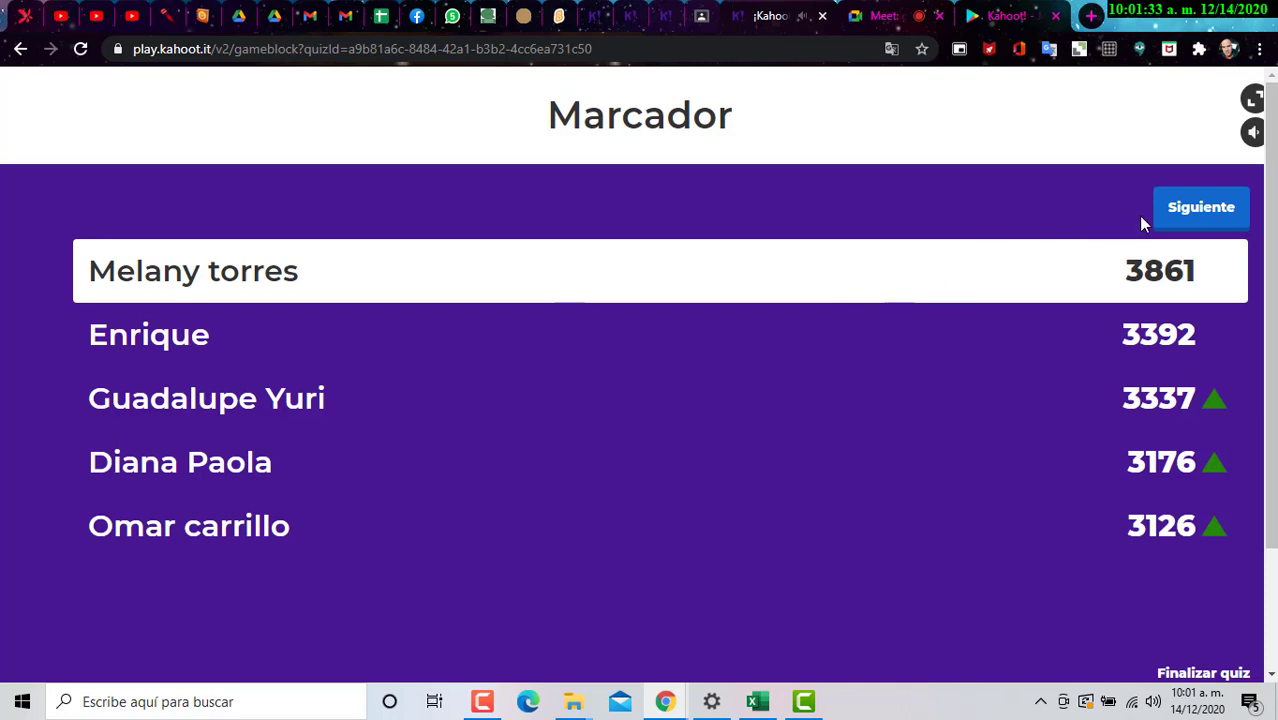
click(1193, 218)
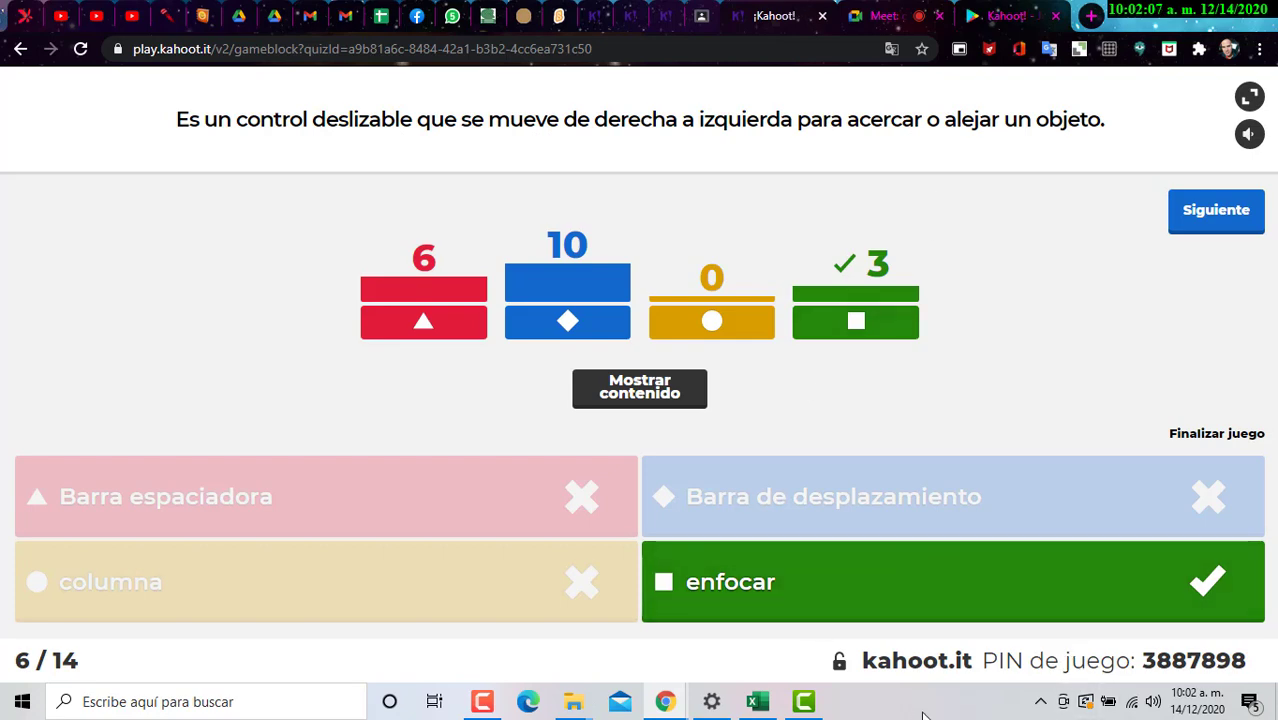
Step: Switch to the Excel attendance sheet, zoom in to 118% and return the zoom to 100%
click(758, 702)
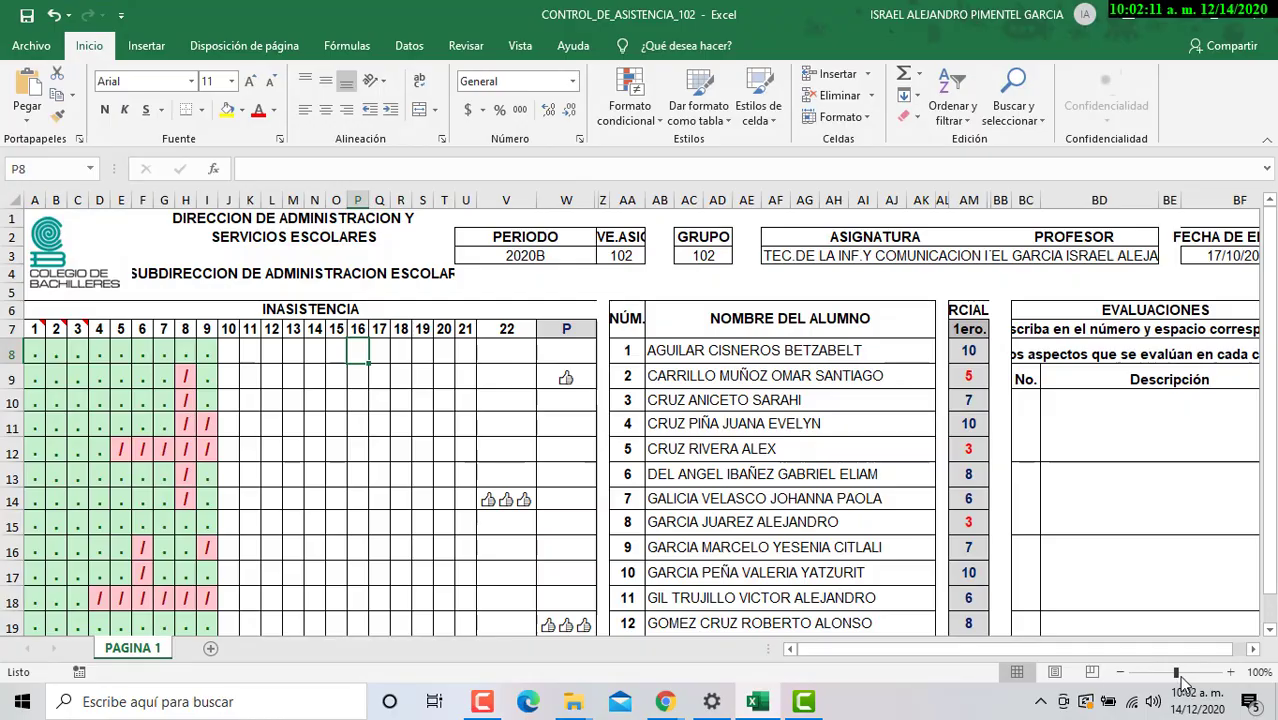
click(1181, 676)
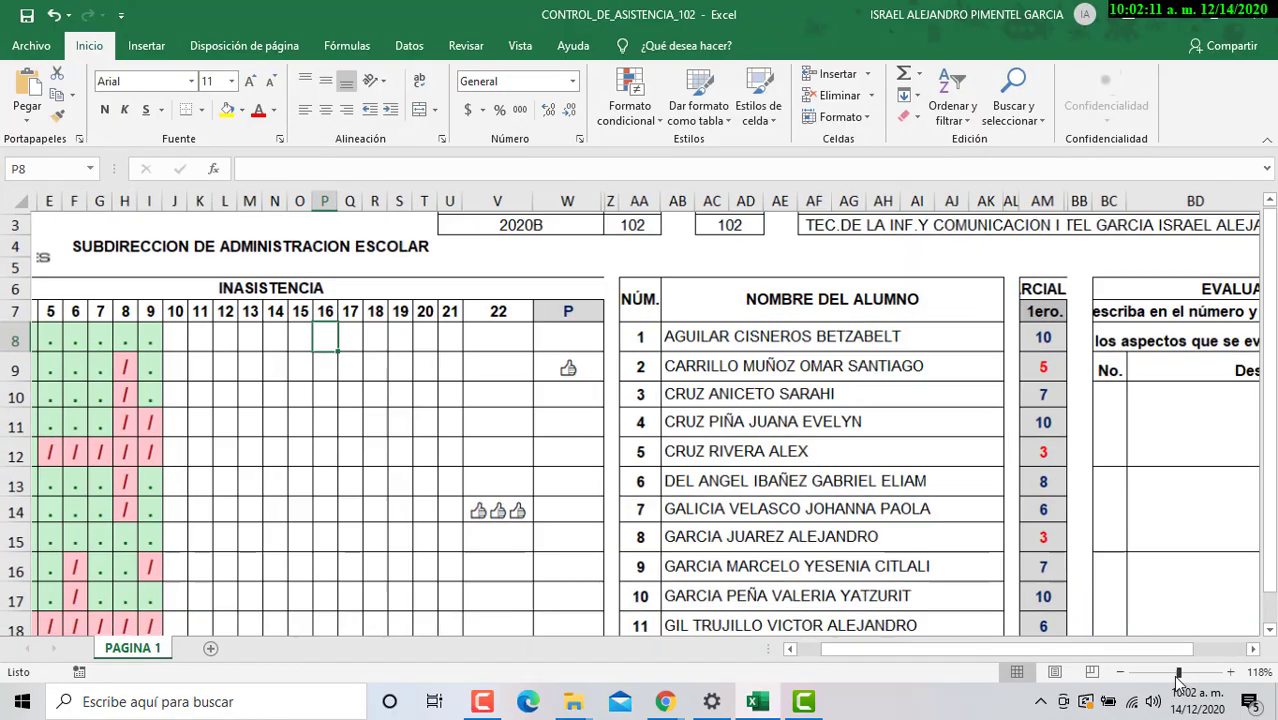
mouse_move(1170, 680)
mouse_down()
mouse_move(1192, 680)
mouse_move(1176, 678)
mouse_up()
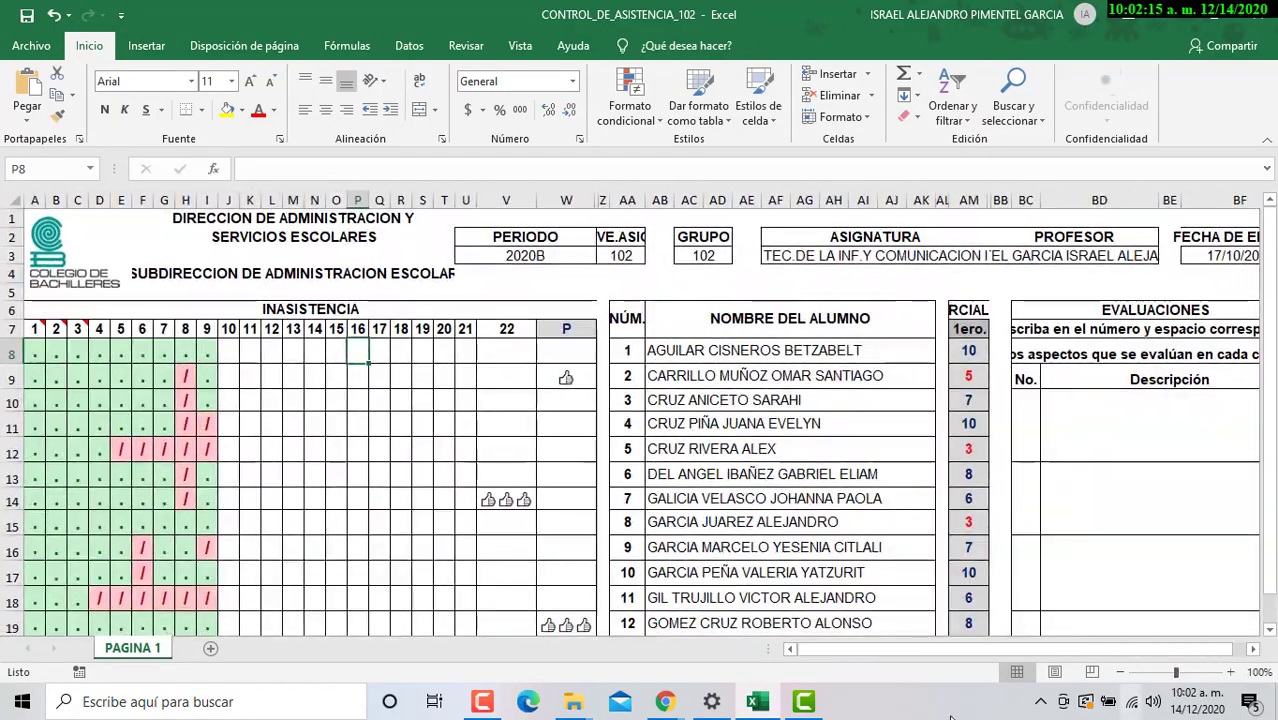
Step: Switch back to the Kahoot quiz and advance it from the question 6 results through question 7 to question 8
key(alt+Tab)
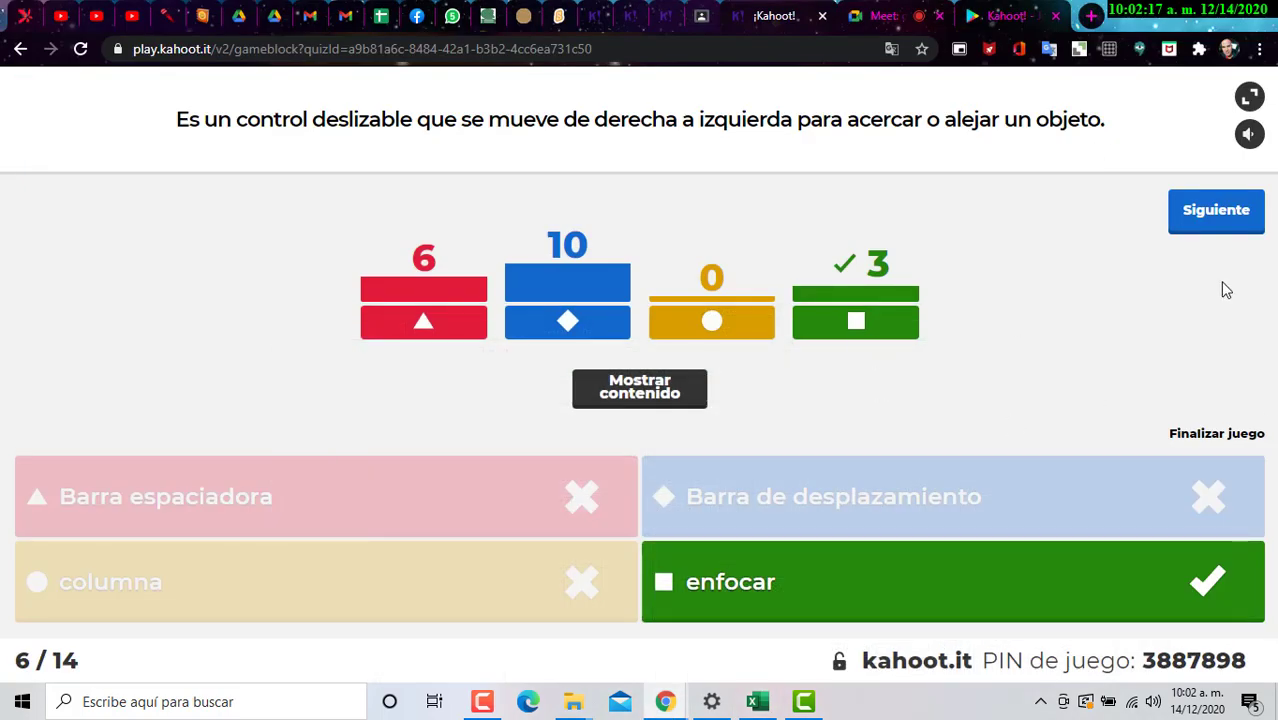
click(1210, 219)
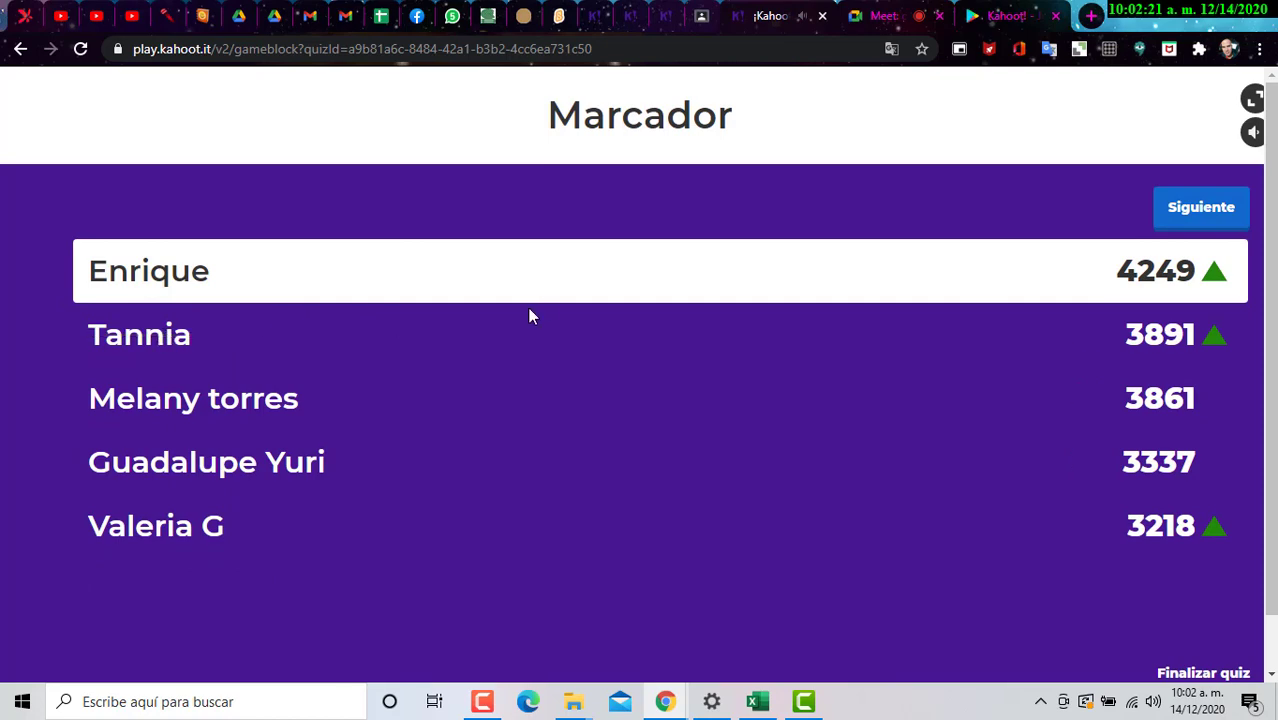
click(1189, 216)
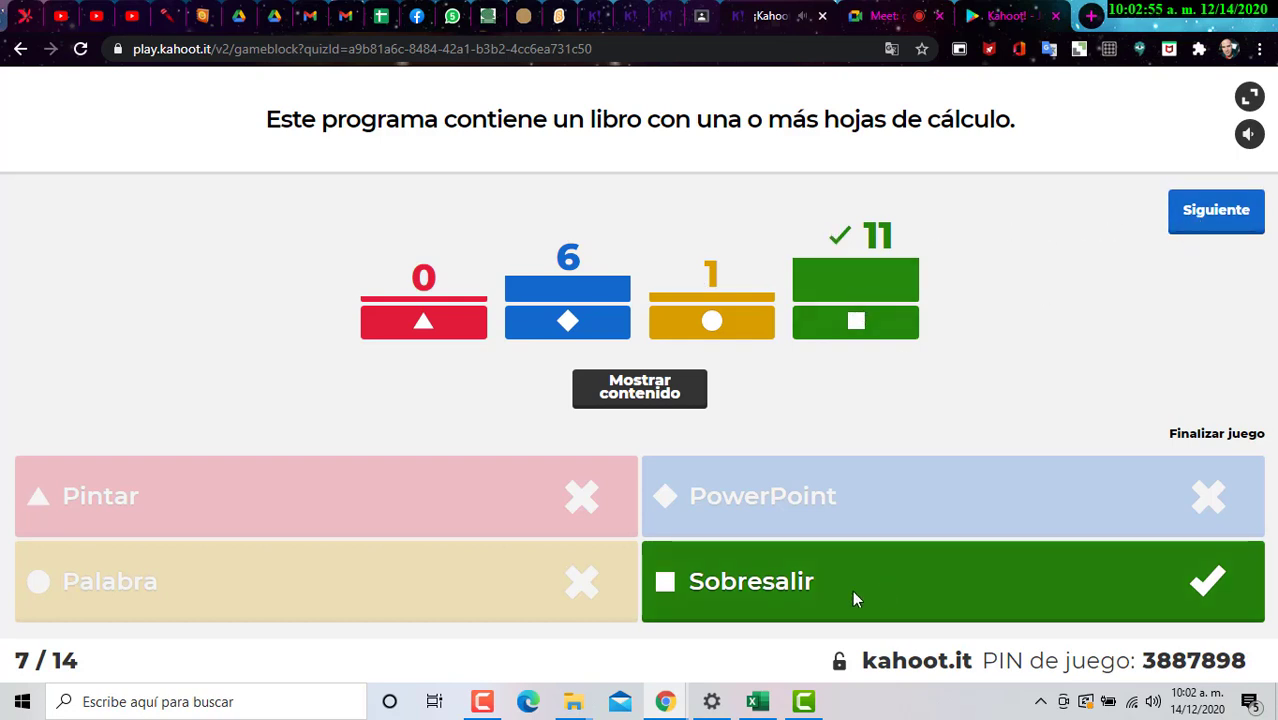
click(1248, 222)
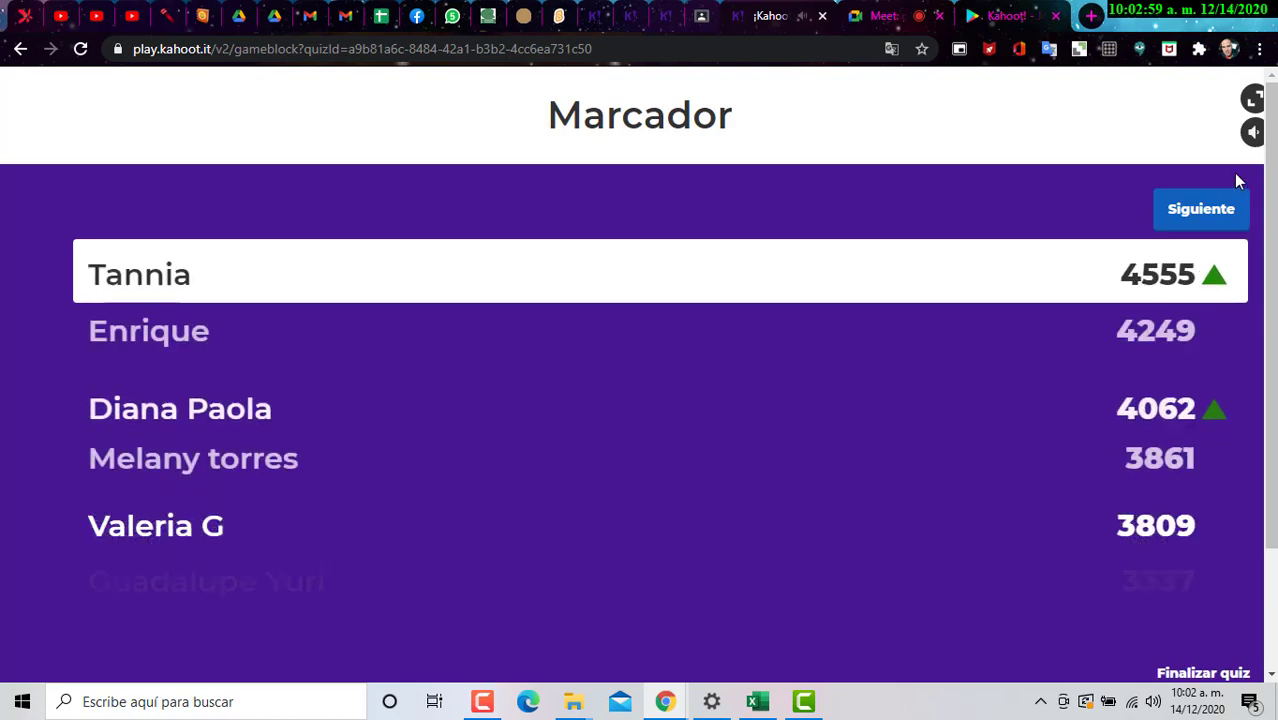
click(1190, 206)
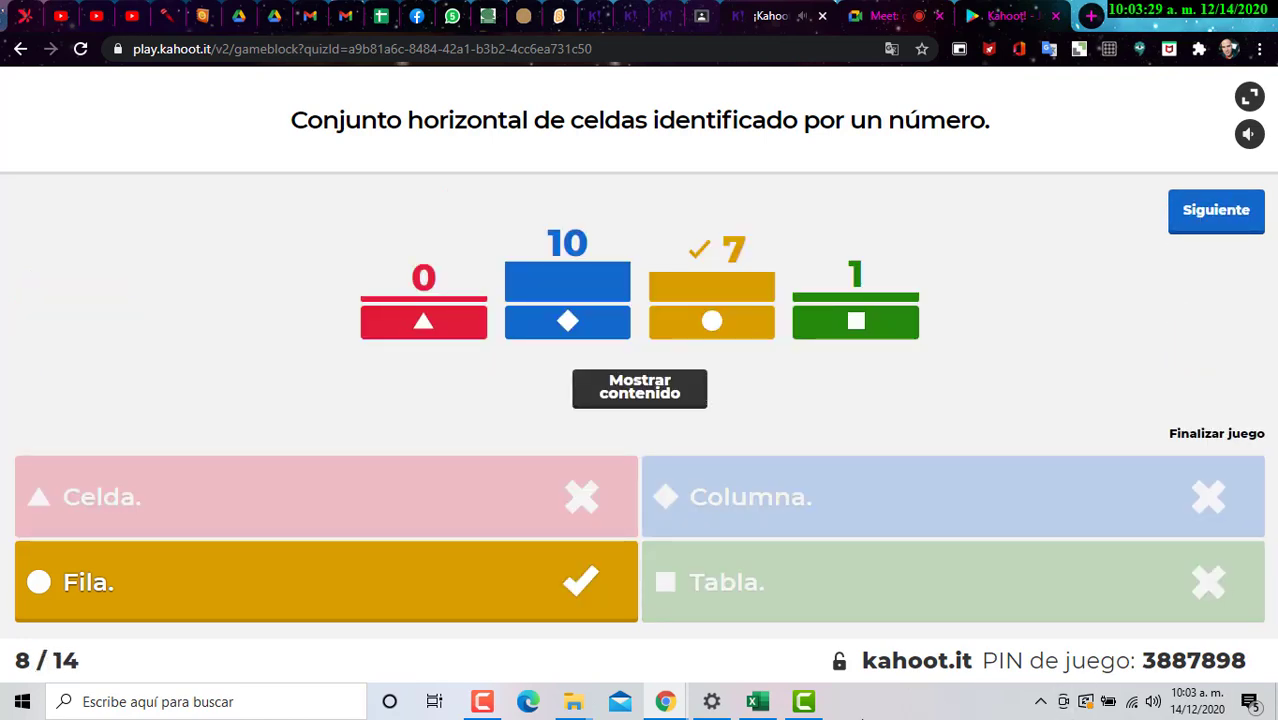
Step: Switch to the Excel attendance sheet, select all of row 9 to illustrate a row, and deselect it
click(757, 701)
click(14, 388)
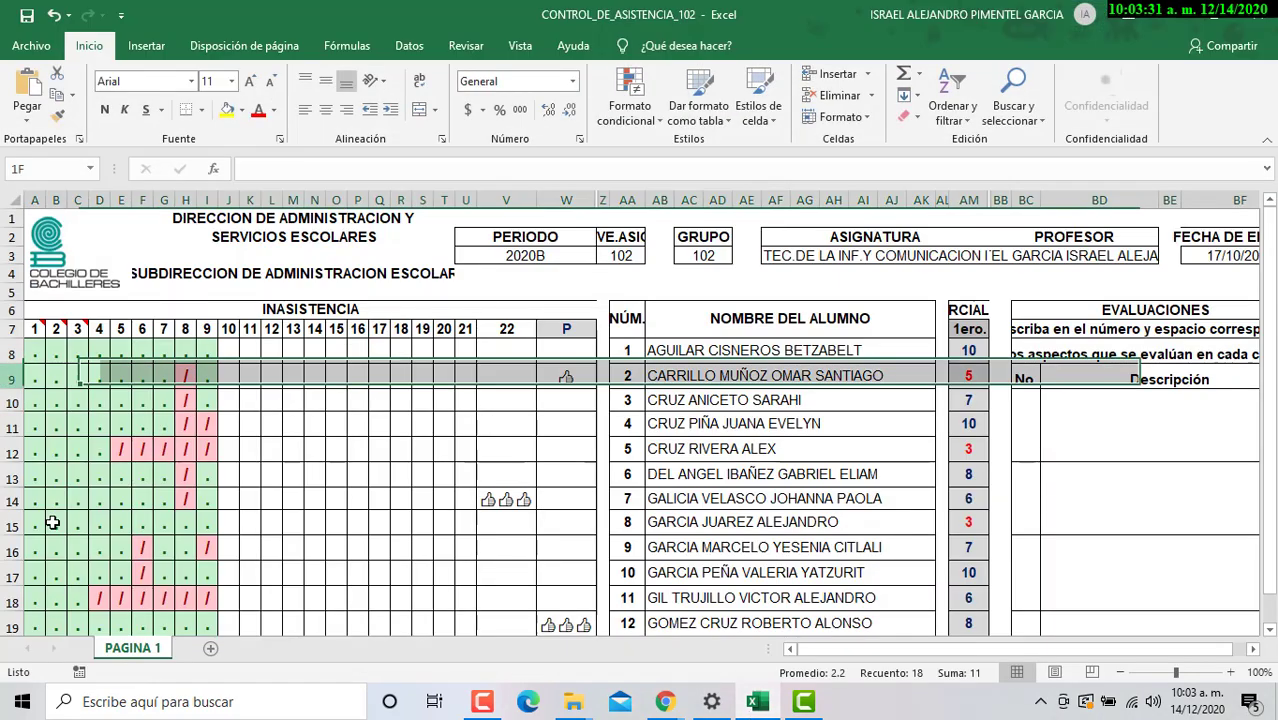
click(373, 441)
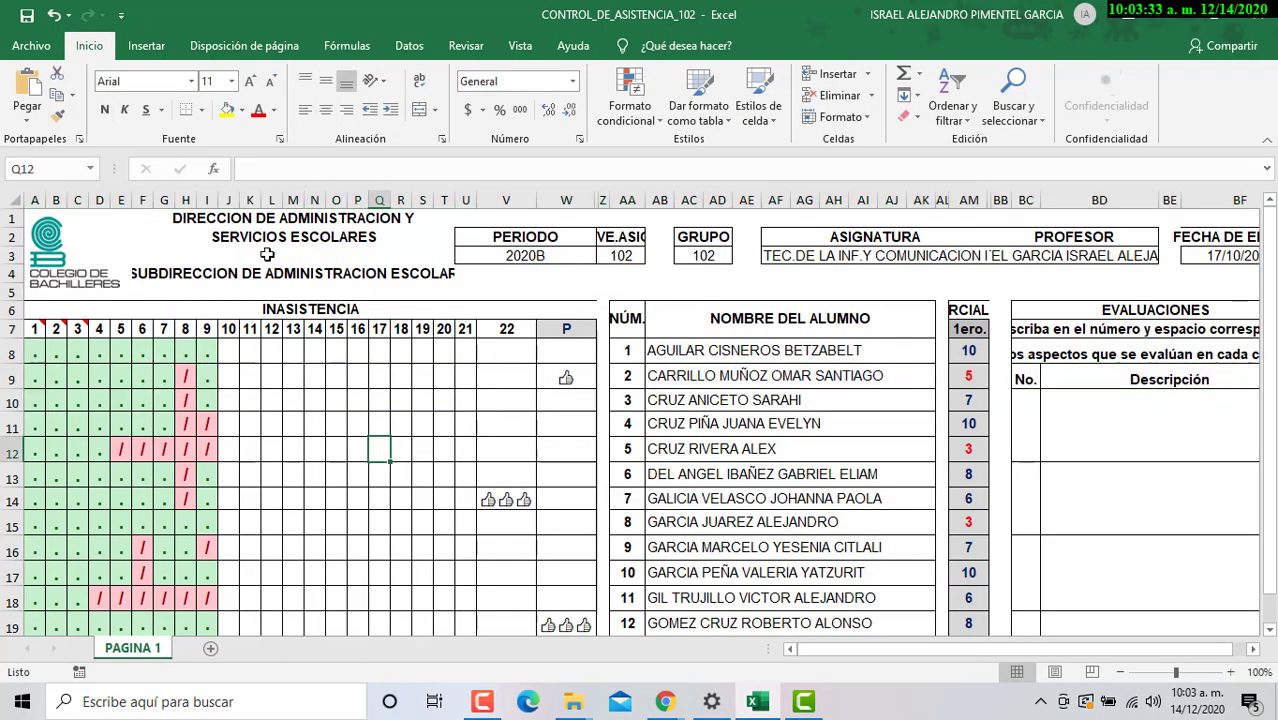
Step: Switch back to the Kahoot quiz, advance it to question 9 and skip the remaining countdown to its results
click(1155, 12)
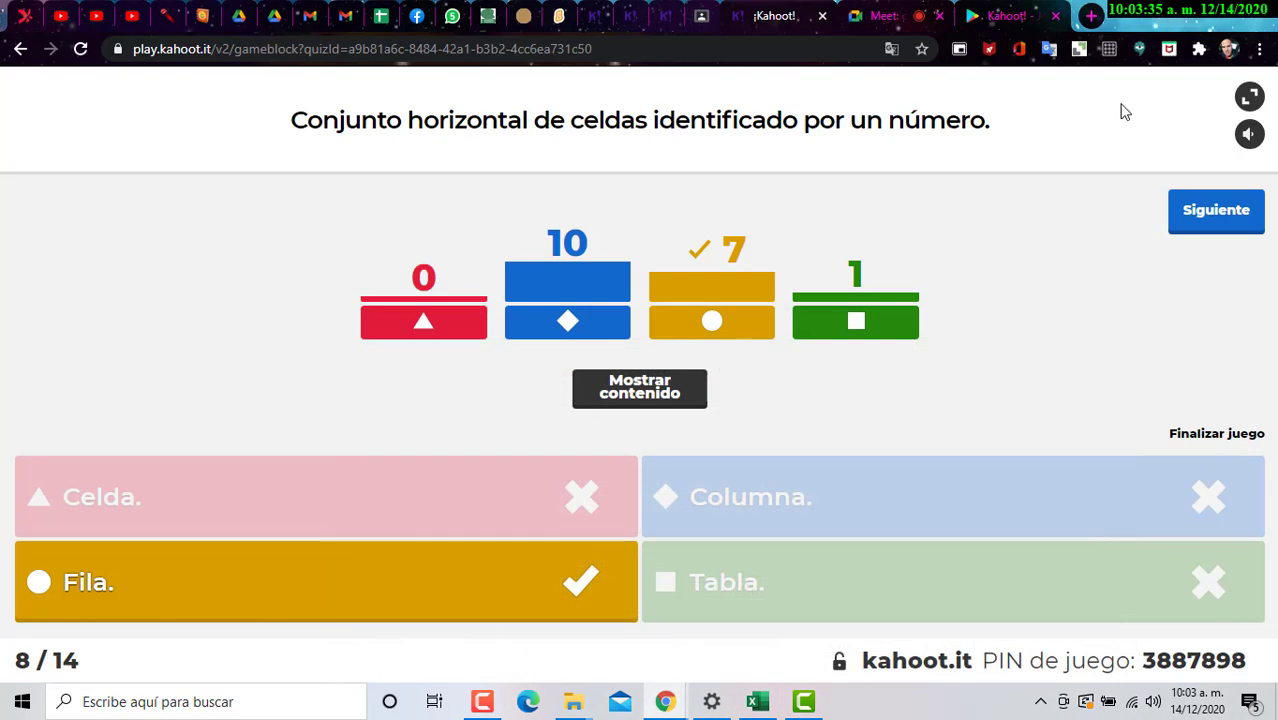
click(1205, 215)
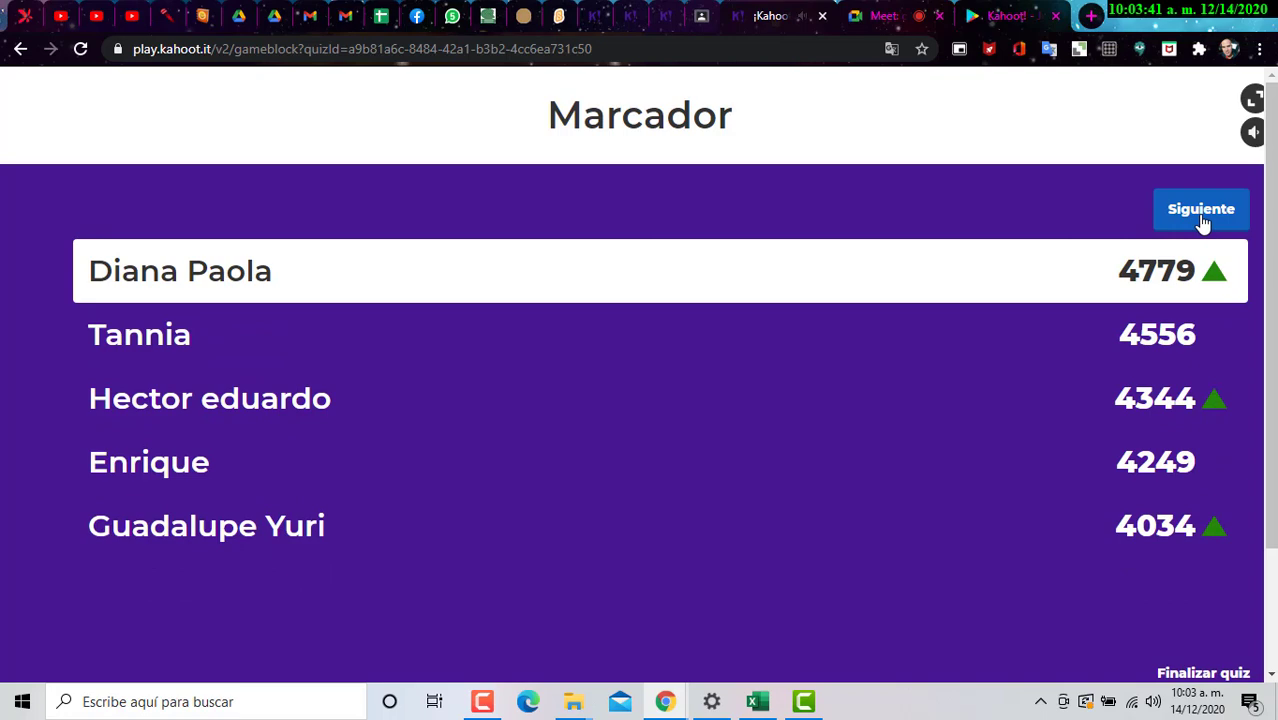
click(1201, 212)
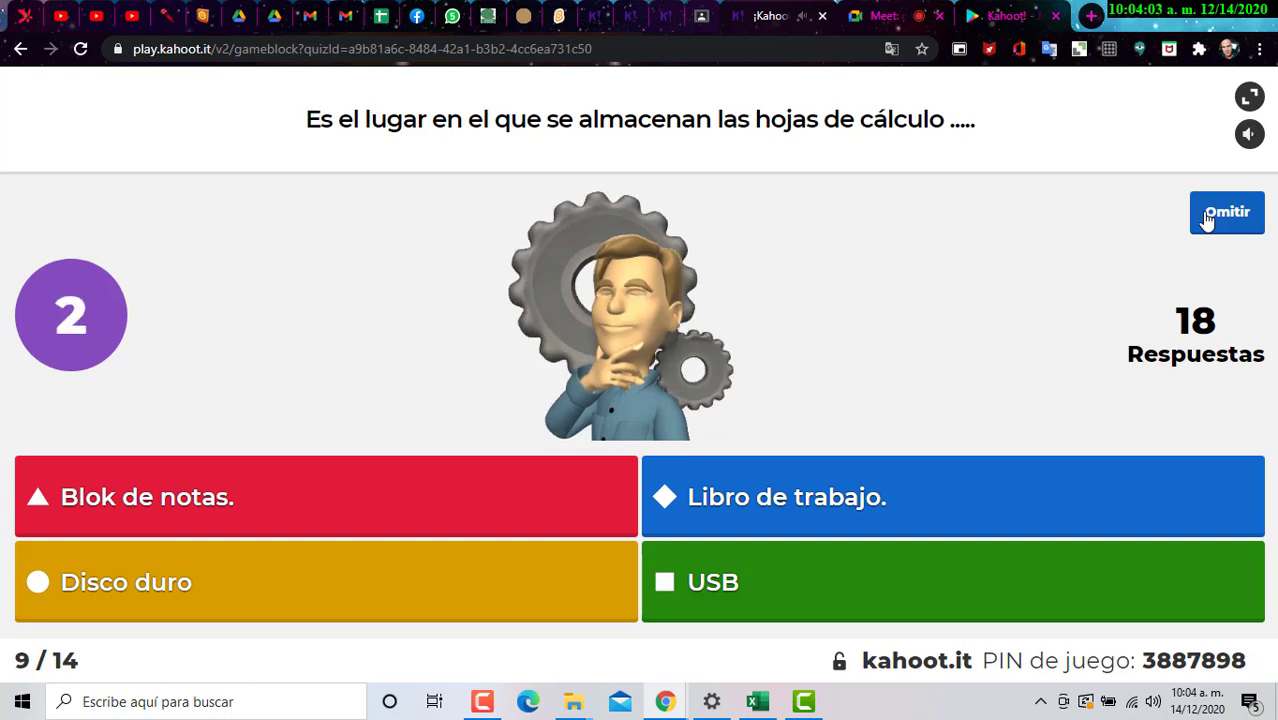
click(1207, 220)
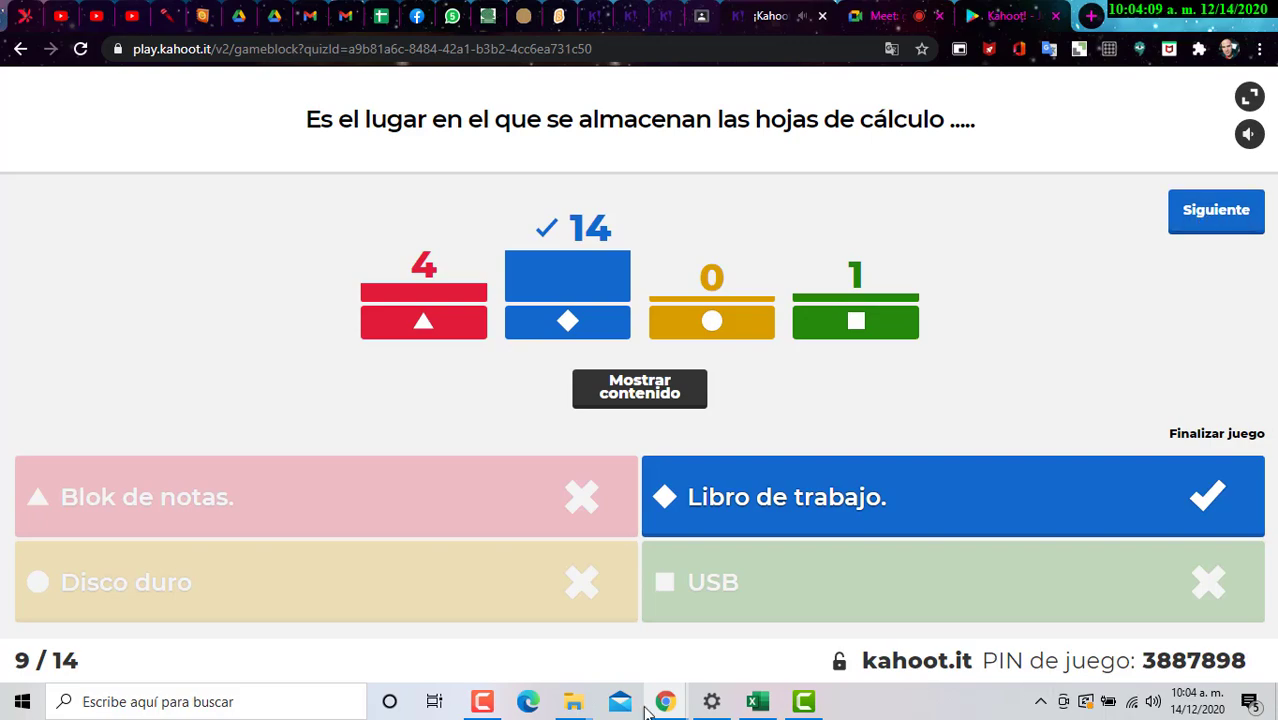
Step: Switch to the Excel workbook, add two blank sheets and go through each sheet in turn
click(757, 701)
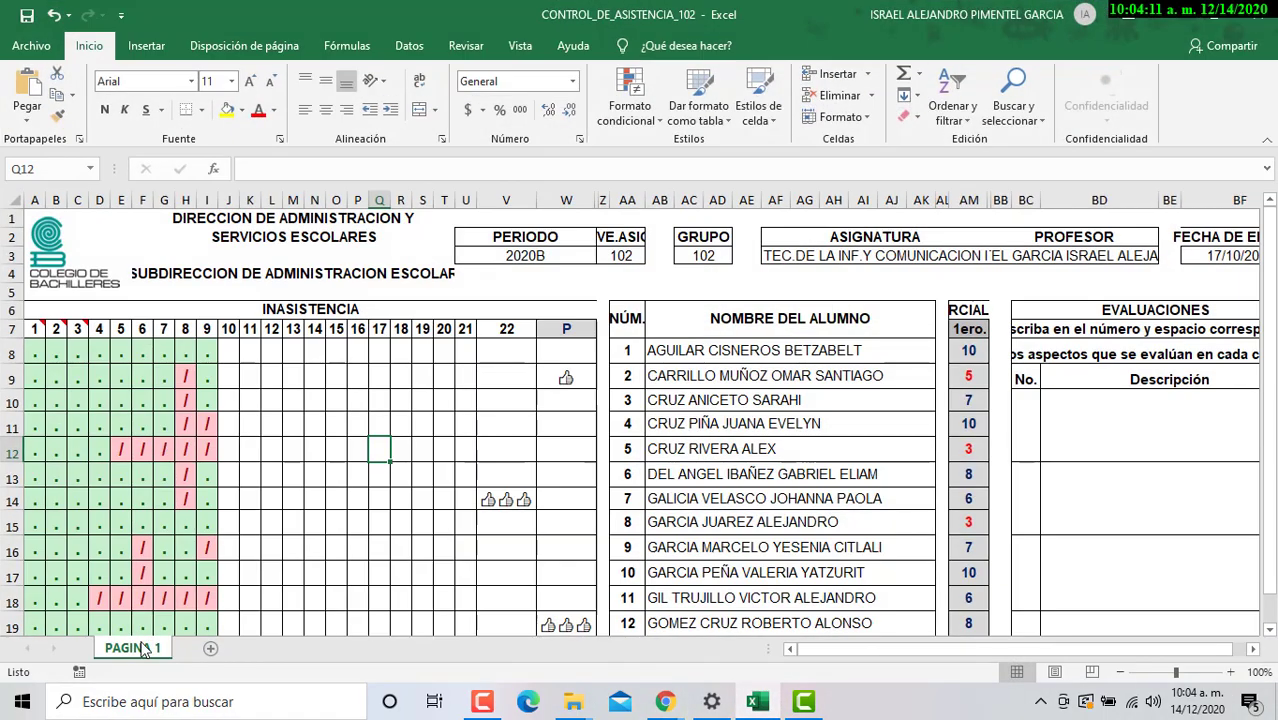
click(210, 648)
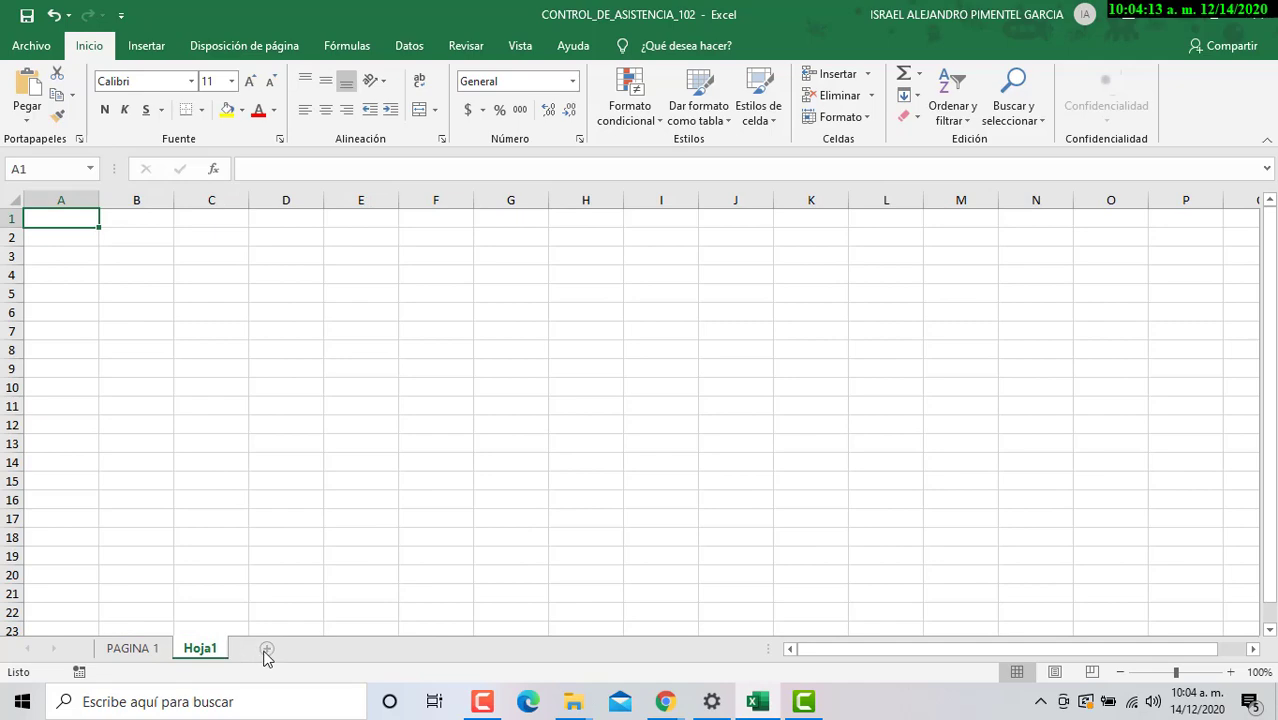
click(266, 650)
click(196, 649)
click(130, 649)
click(196, 649)
click(253, 649)
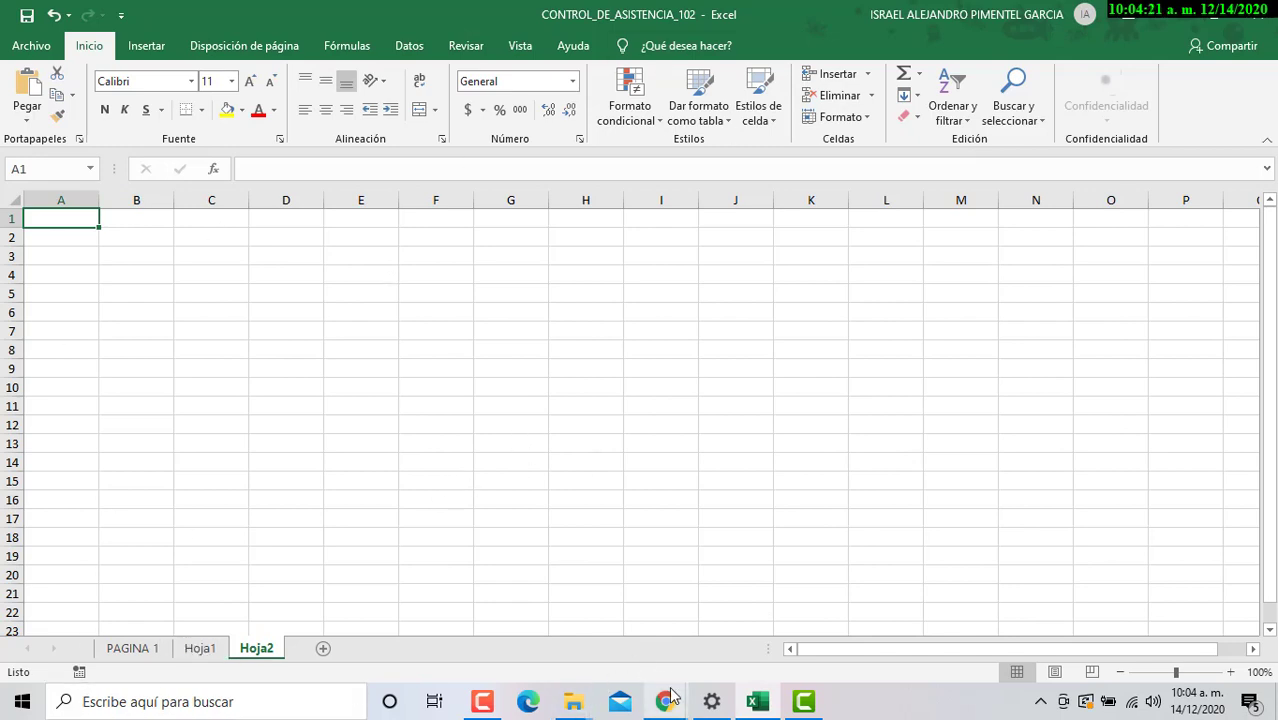
Step: Delete the two blank sheets Hoja2 and Hoja1 from the Excel attendance workbook, leaving only PAGINA 1
mouse_move(669, 703)
click(640, 645)
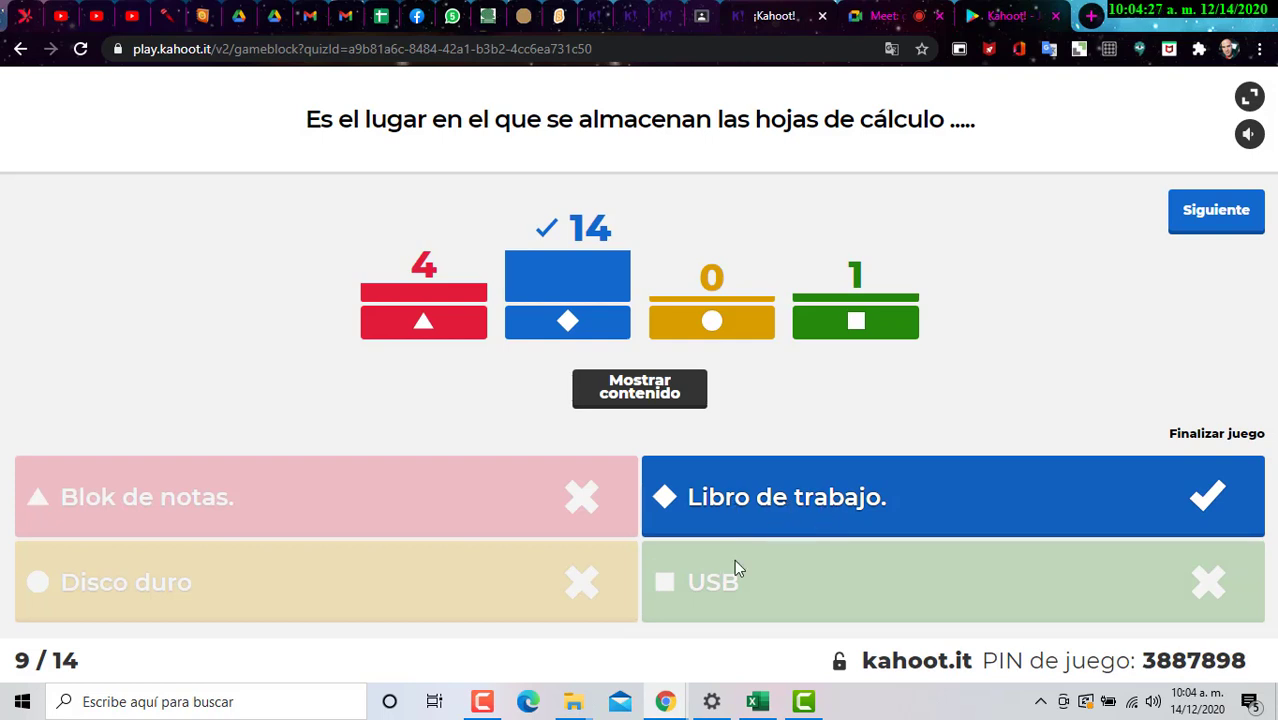
click(758, 703)
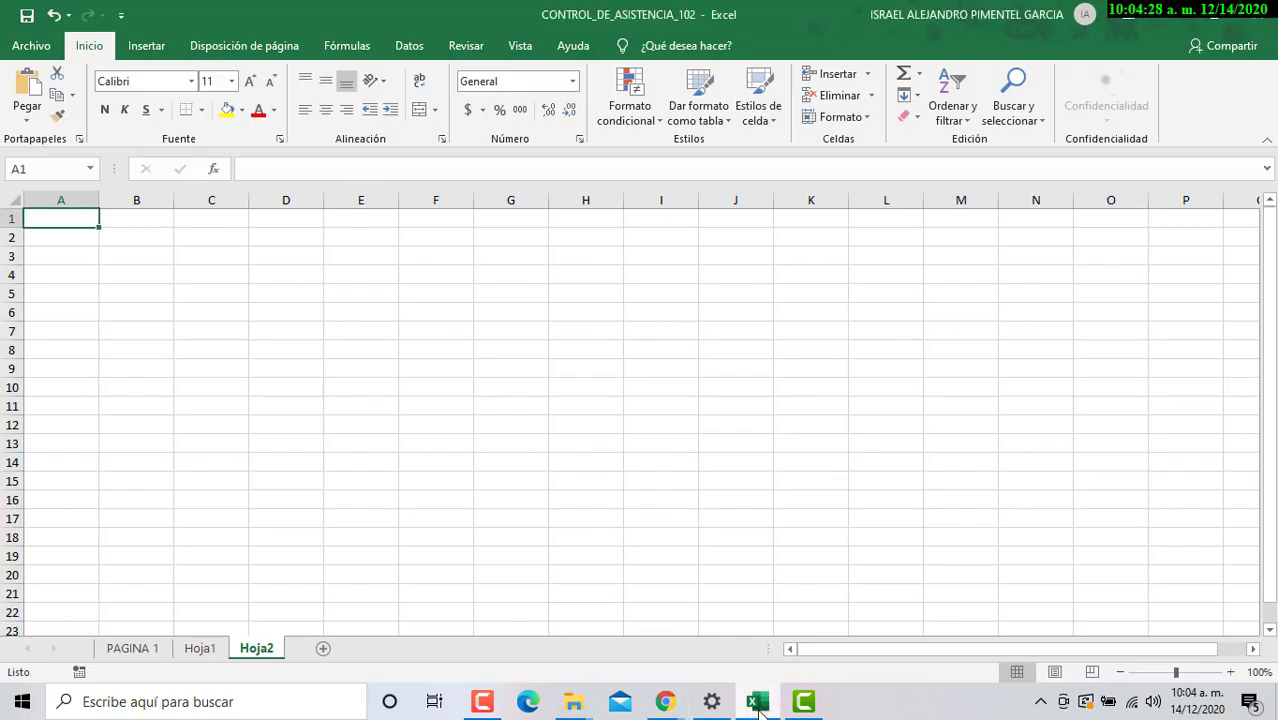
right_click(275, 652)
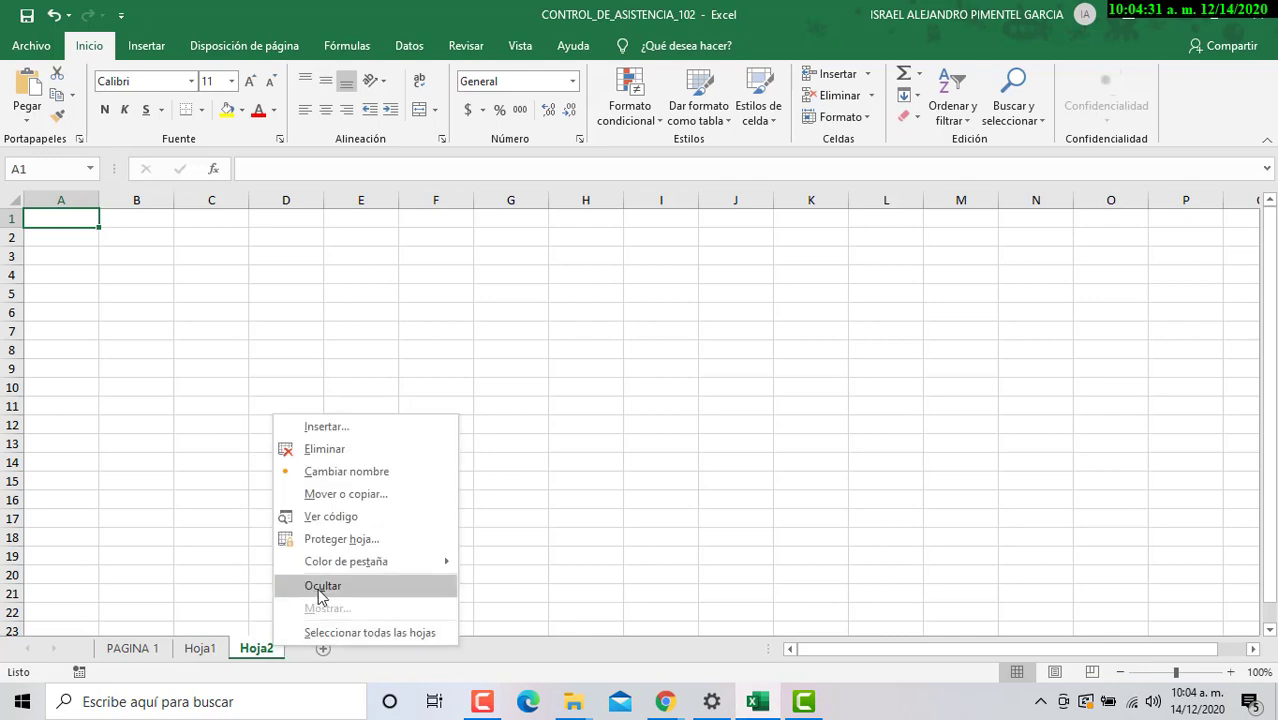
click(322, 449)
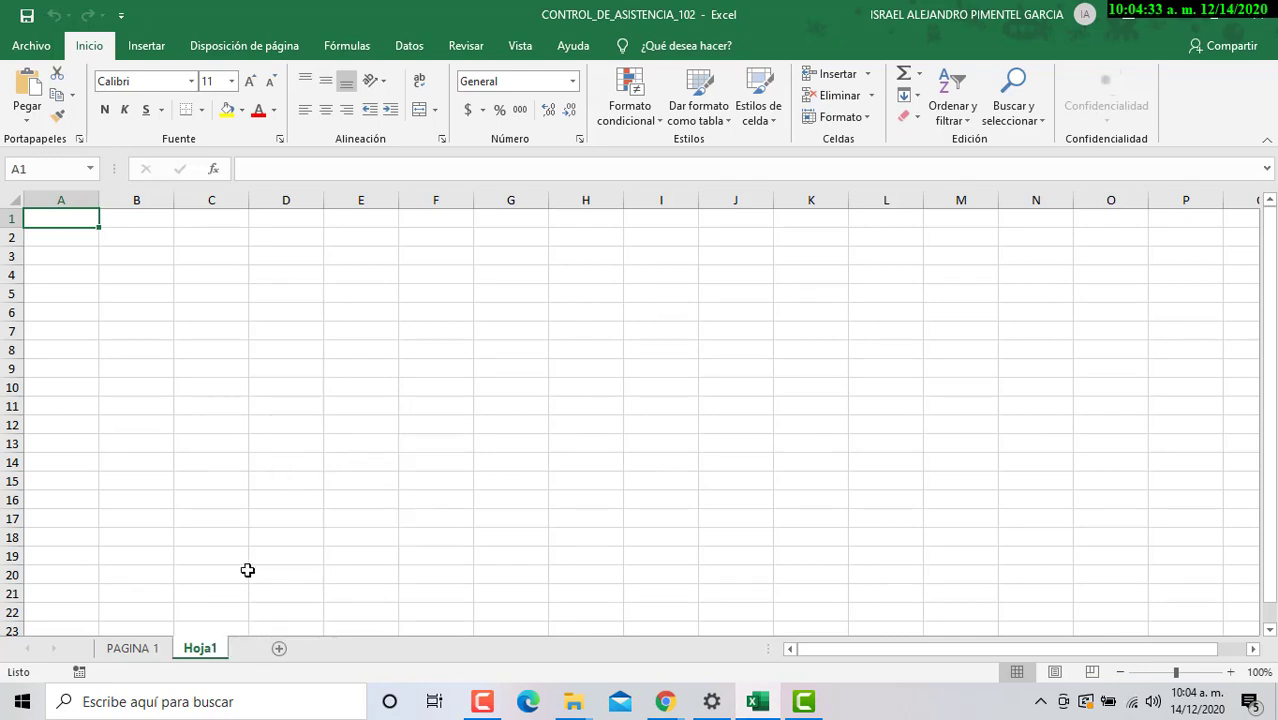
right_click(212, 656)
click(256, 451)
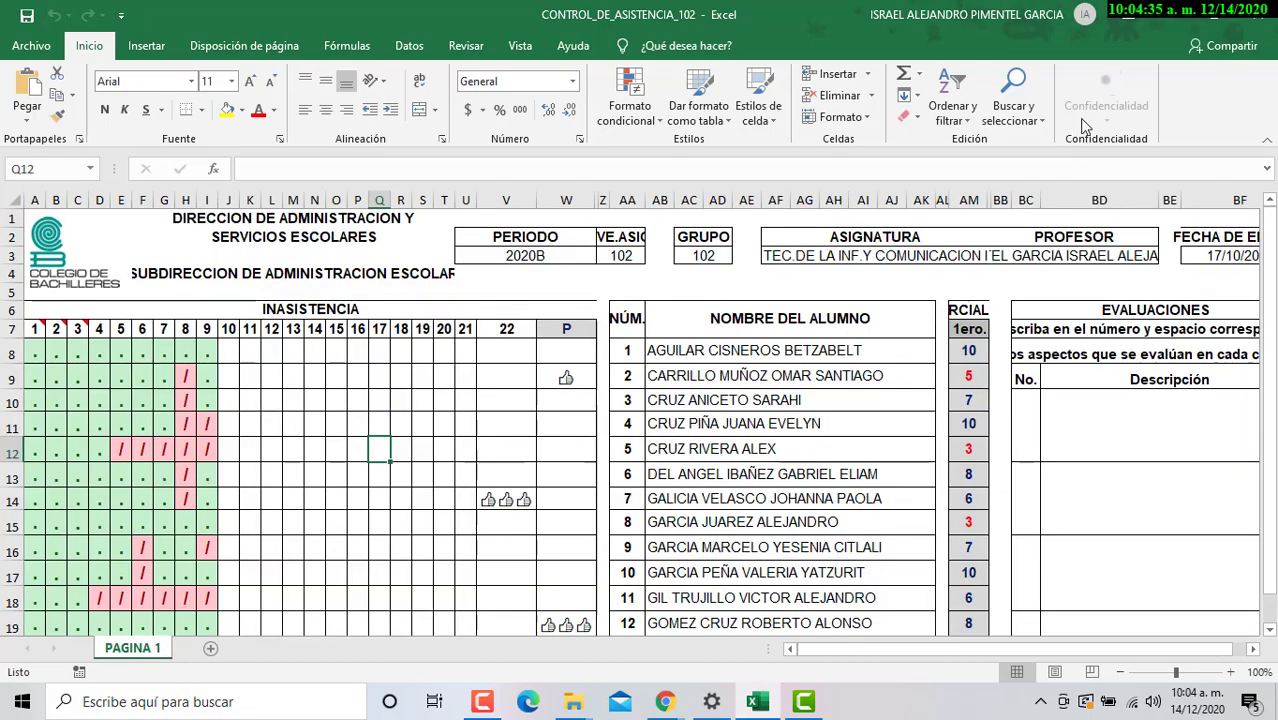
Step: Switch back to the Kahoot quiz and advance it from the question 9 results past the scoreboard to question 10
key(alt+Tab)
click(1172, 226)
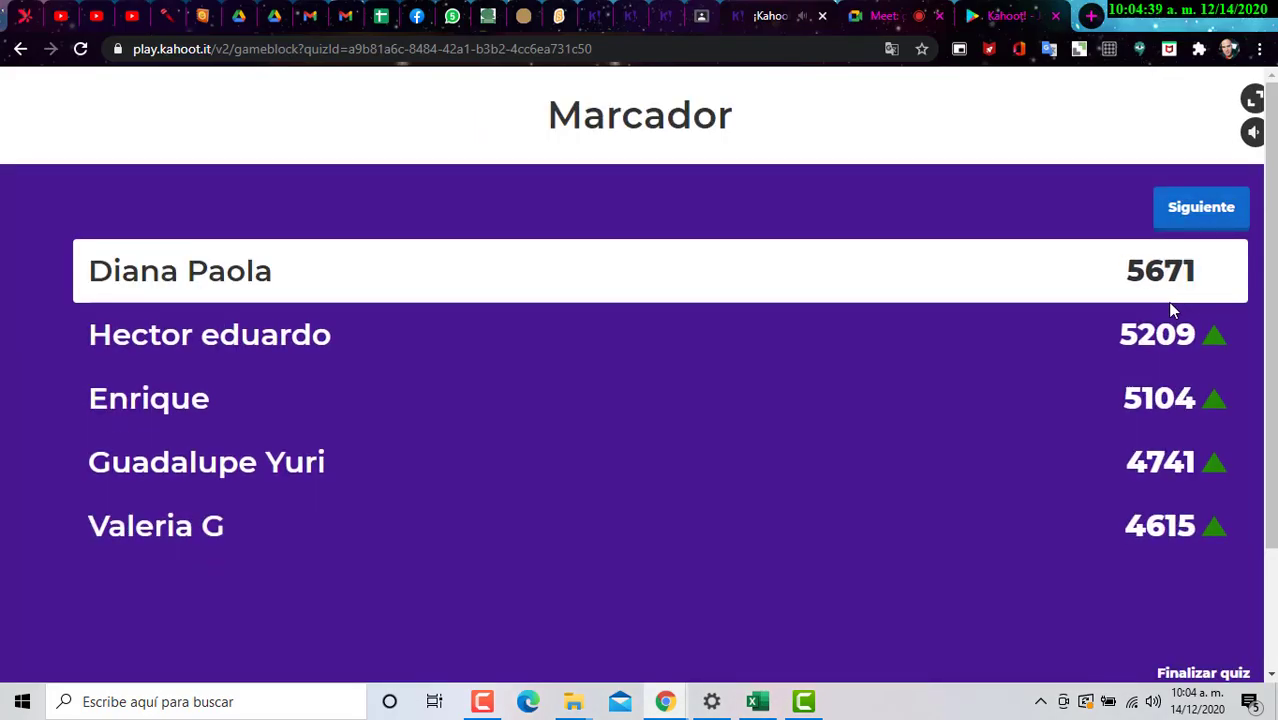
click(1208, 210)
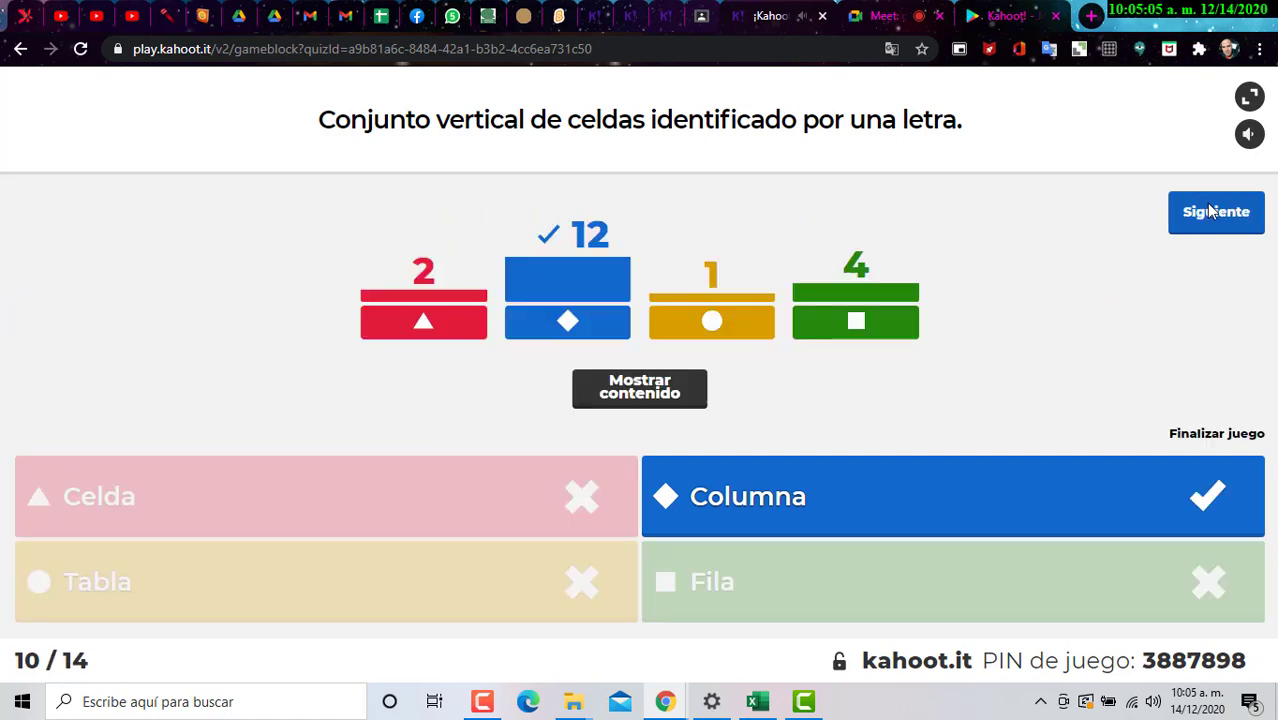
Step: Switch to the Excel attendance sheet and select all of row 12, followed by all of column Q, to contrast them
click(756, 702)
click(8, 452)
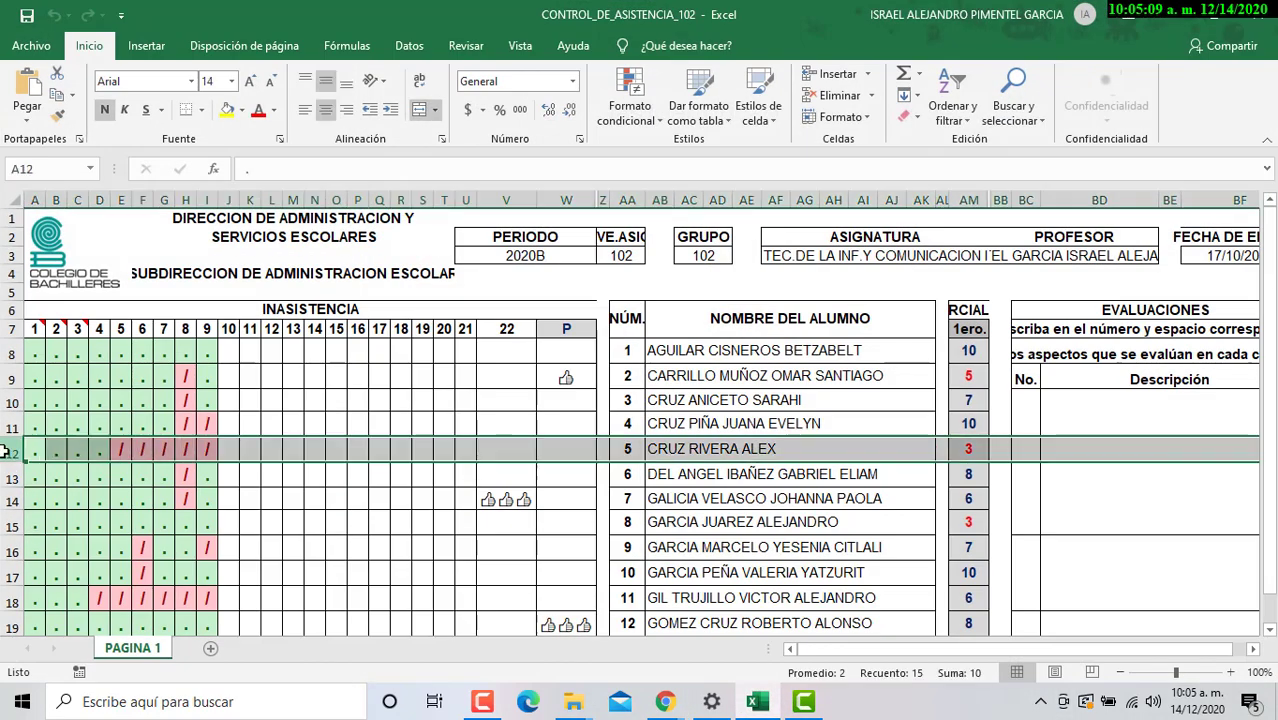
click(379, 200)
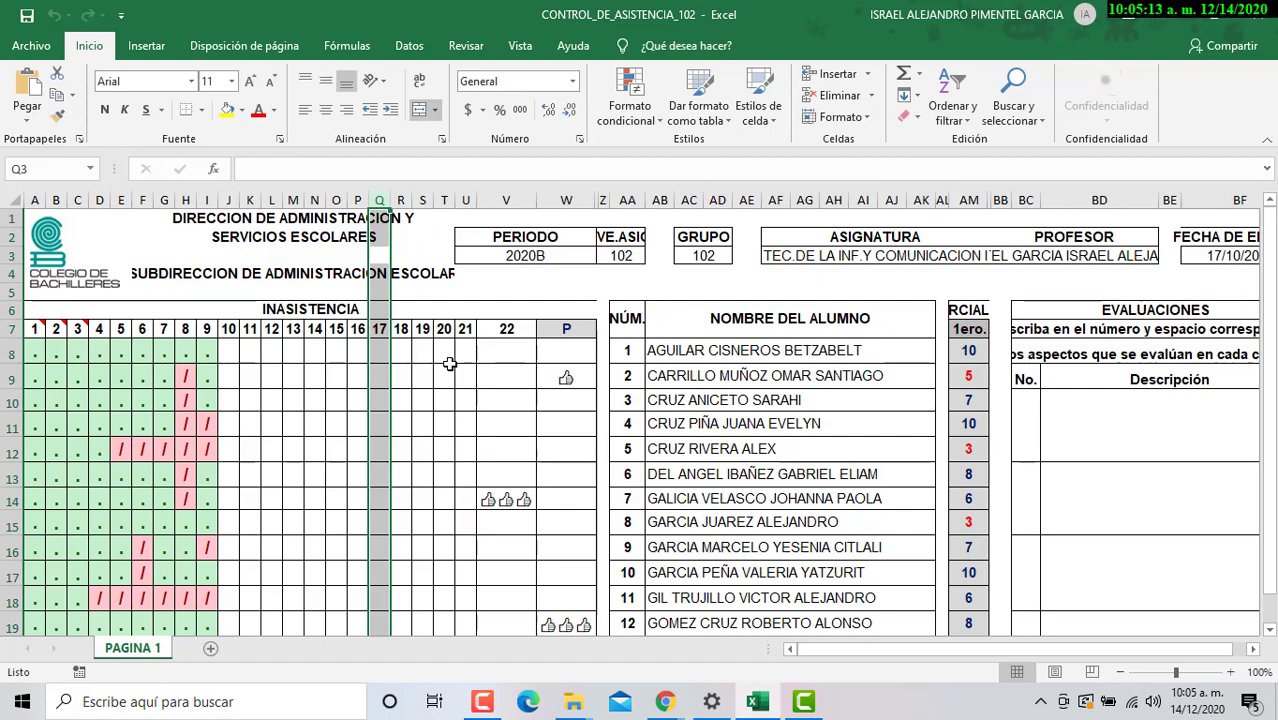
Step: Return to the Kahoot quiz and advance it from the question 10 results past the scoreboard to question 11
click(1181, 14)
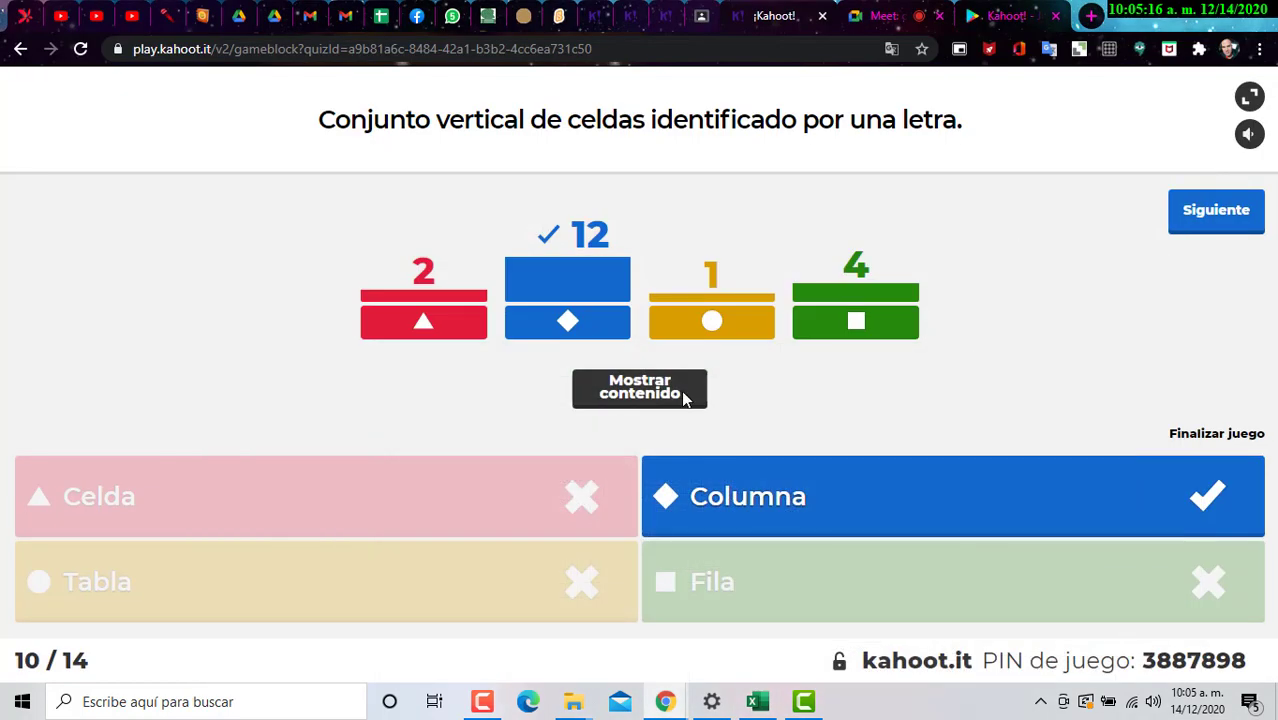
click(1226, 228)
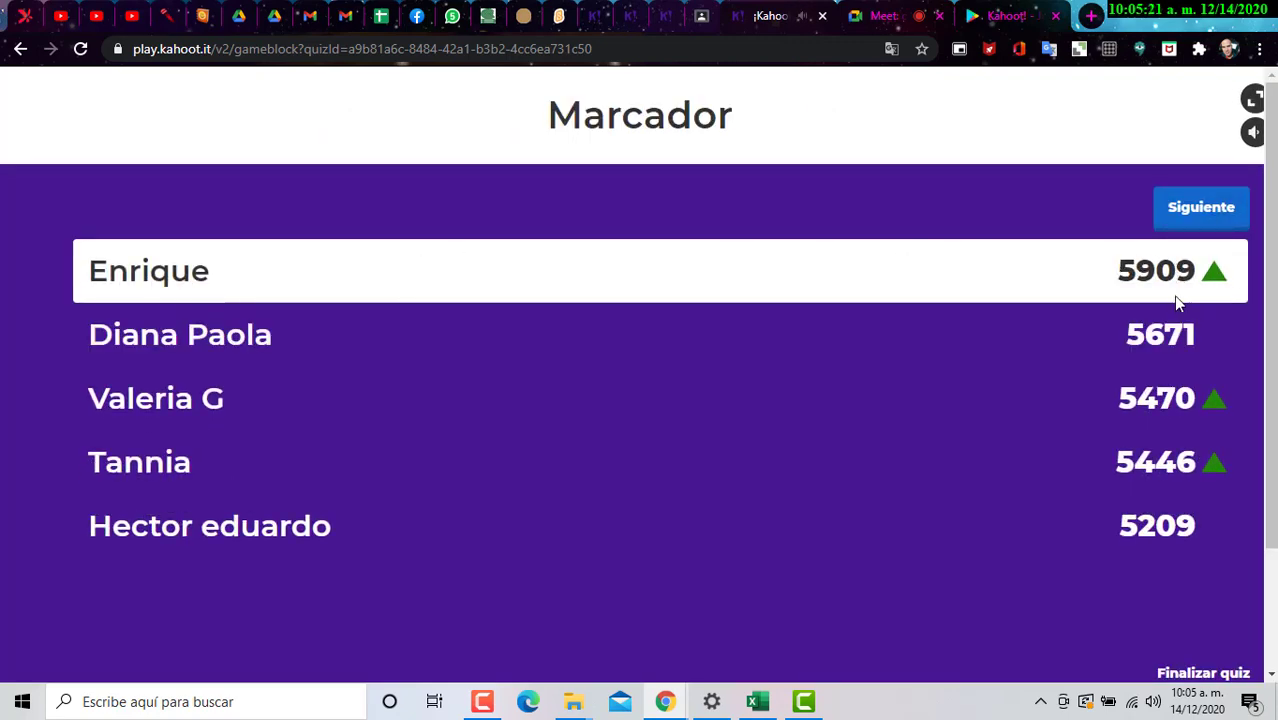
click(1203, 214)
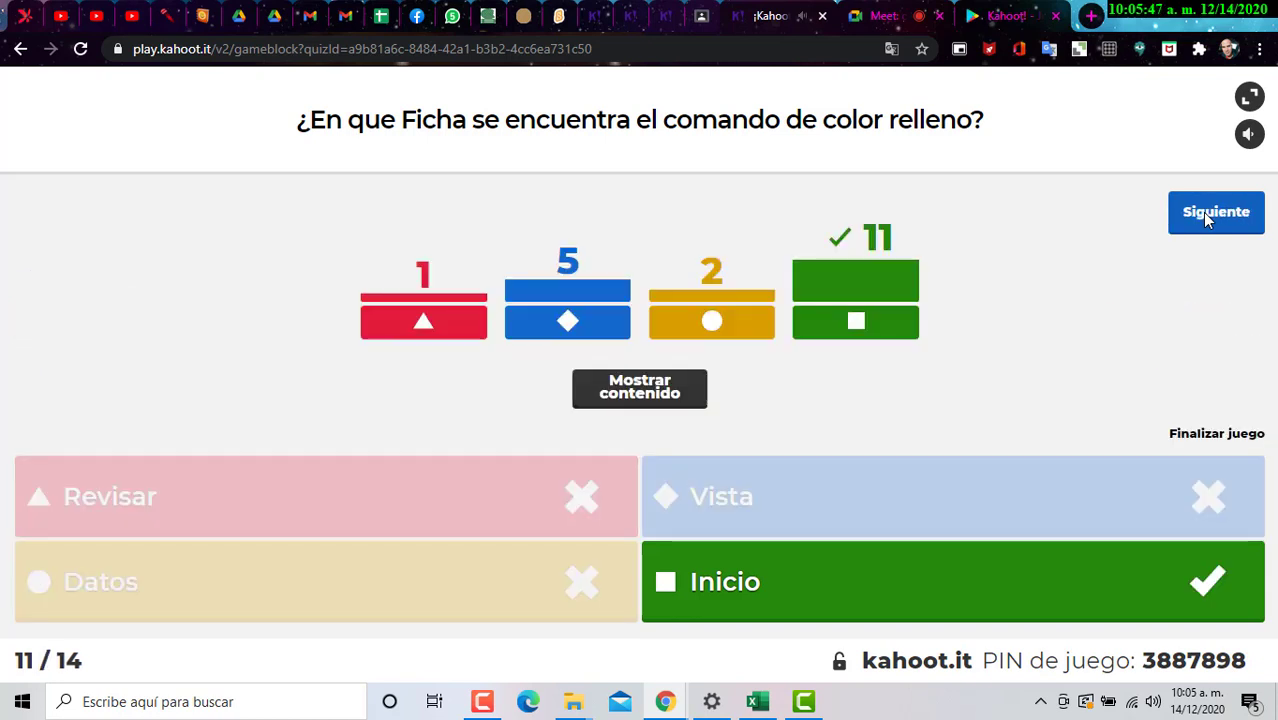
Step: Switch to the Excel attendance sheet, show the fill colour palette without applying a colour, and deselect column Q
click(757, 701)
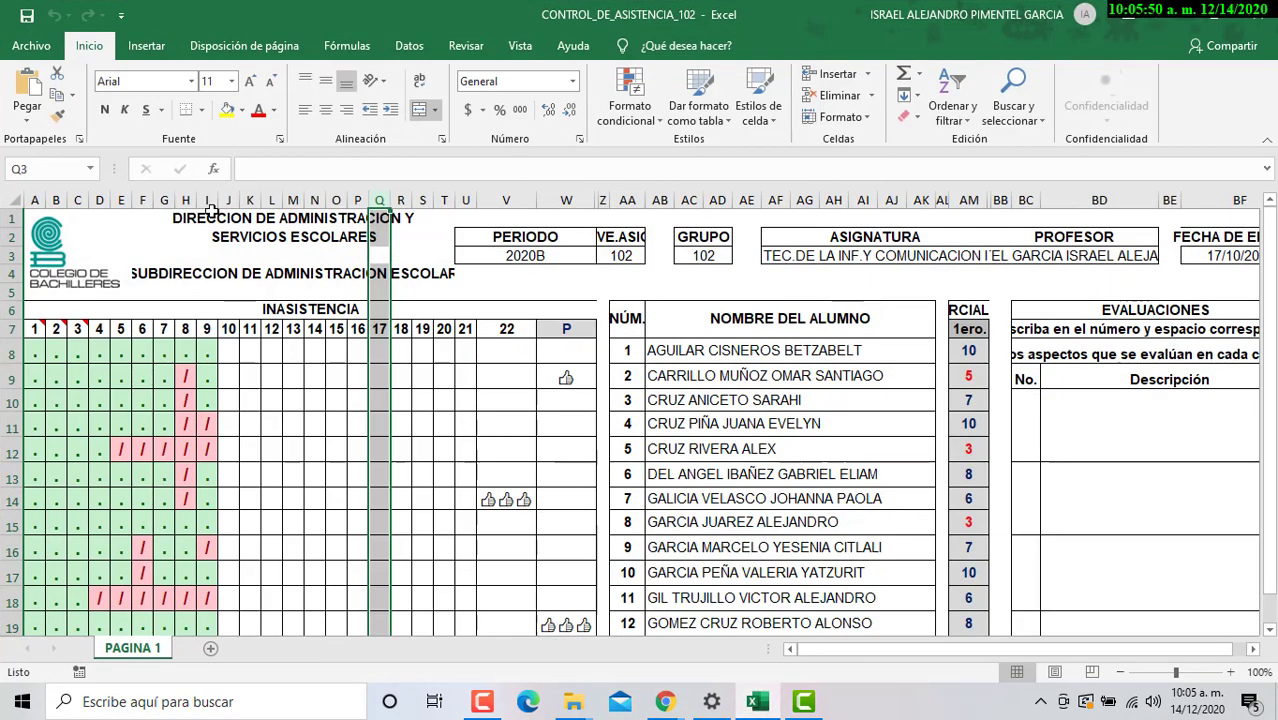
click(241, 110)
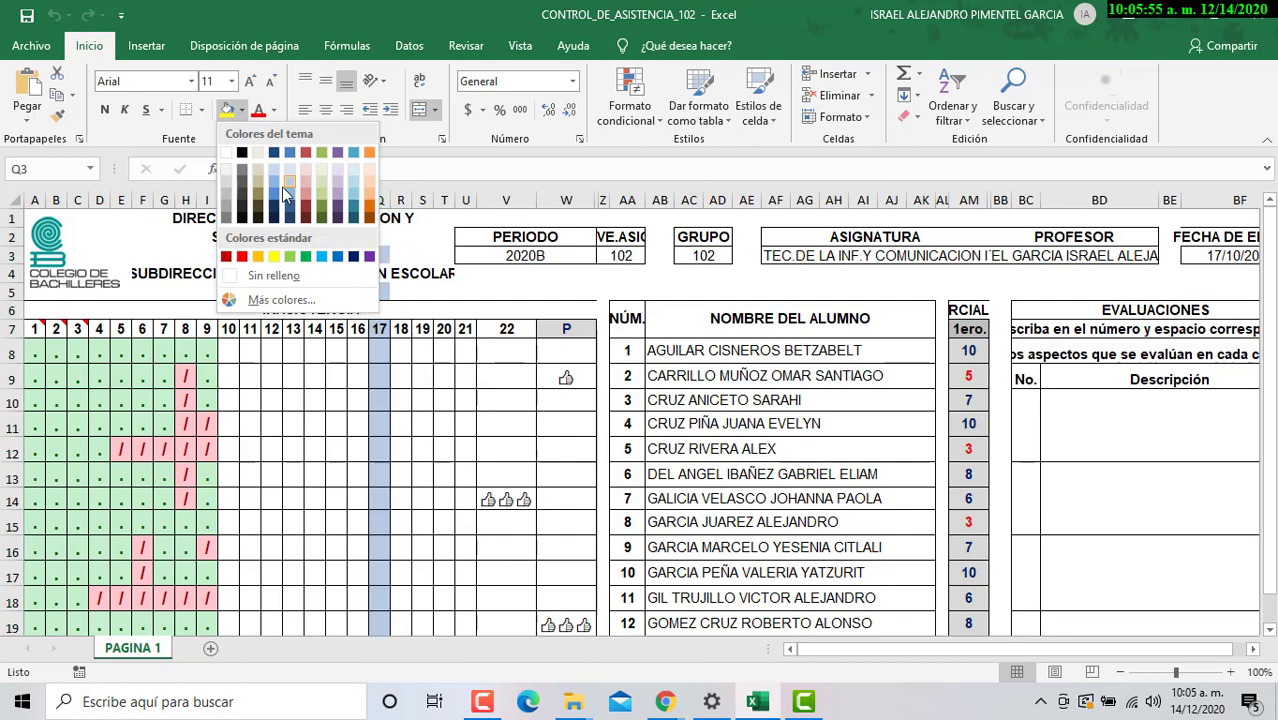
click(670, 276)
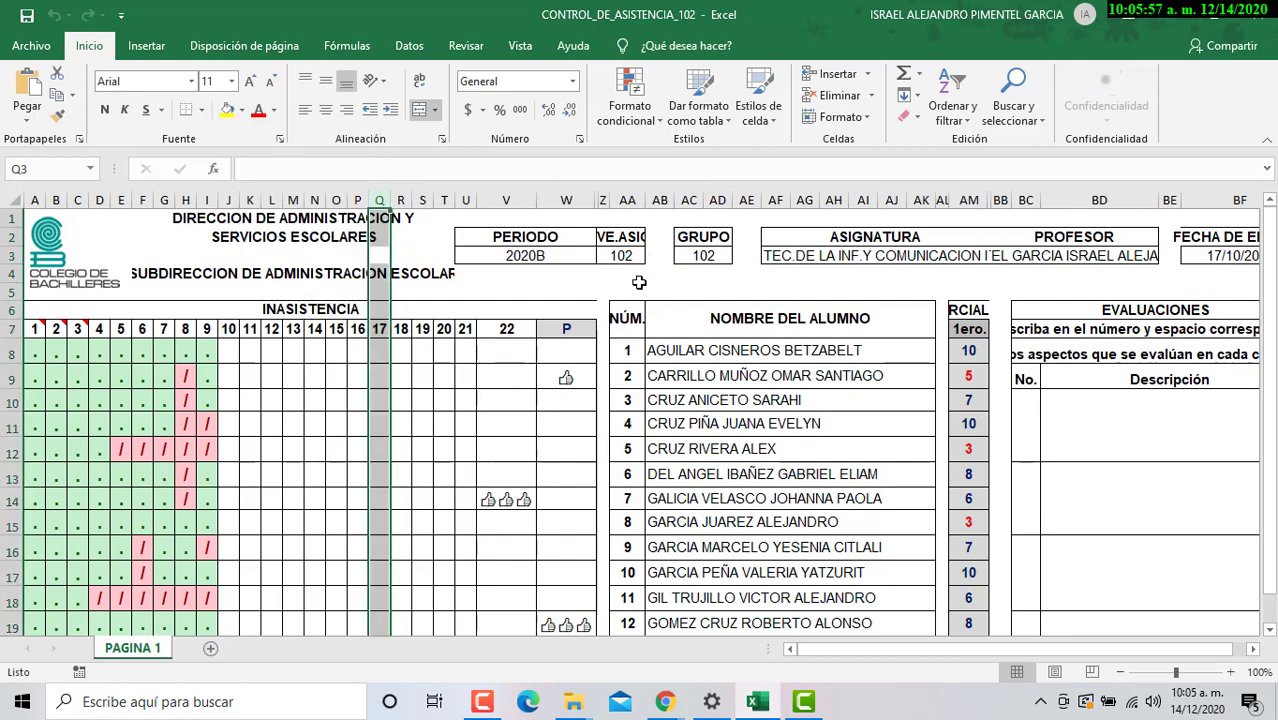
click(638, 283)
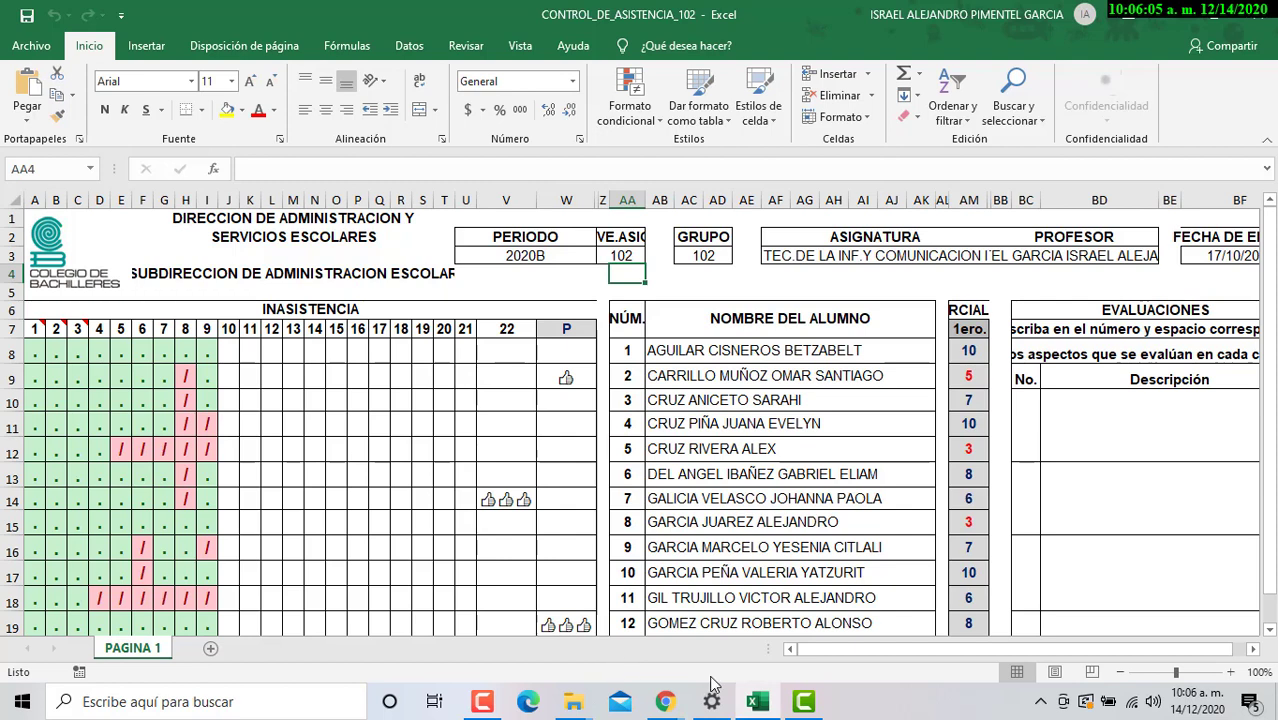
Step: Switch back to the Kahoot quiz and advance it from the question 11 results past the scoreboard to question 12
mouse_move(806, 712)
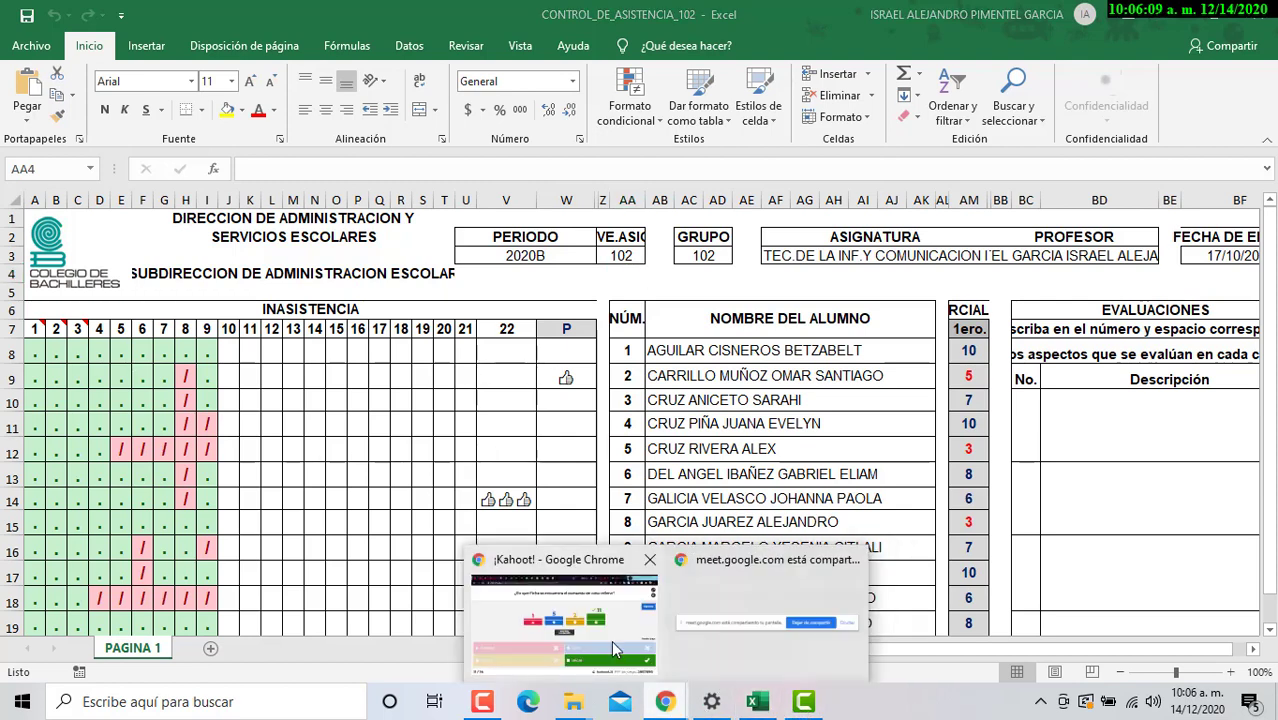
click(610, 637)
click(1202, 226)
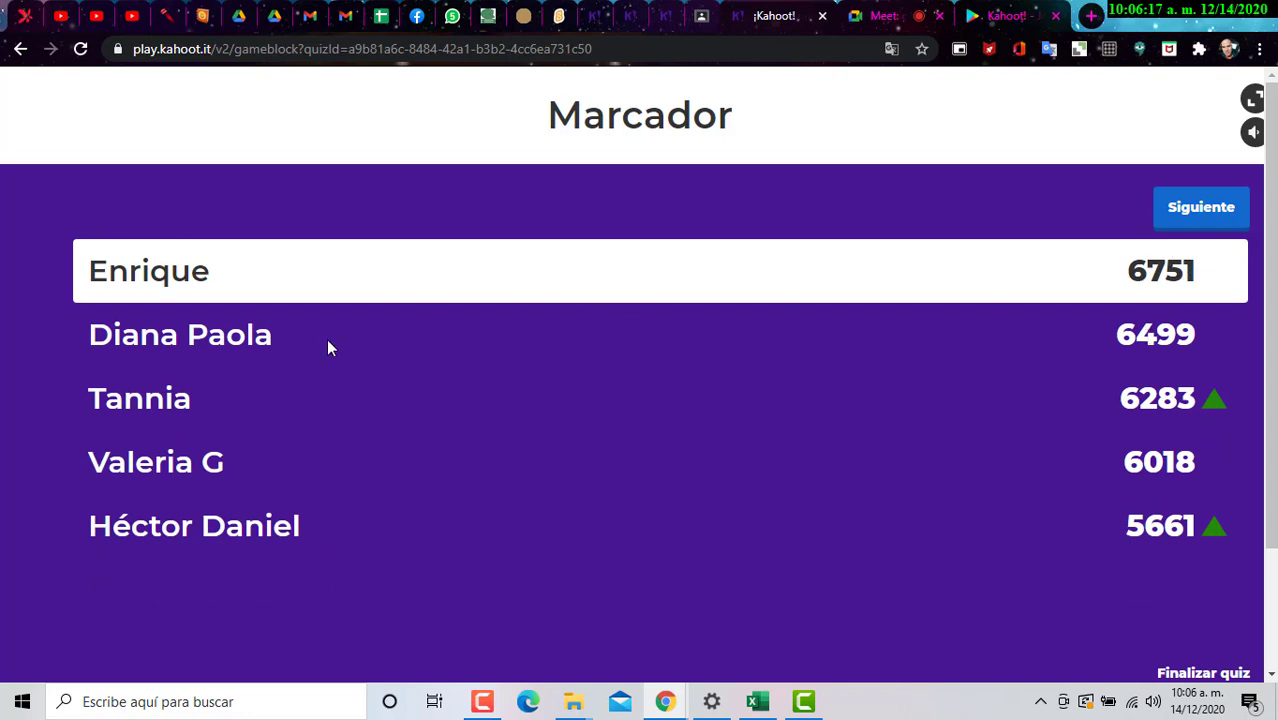
click(1199, 207)
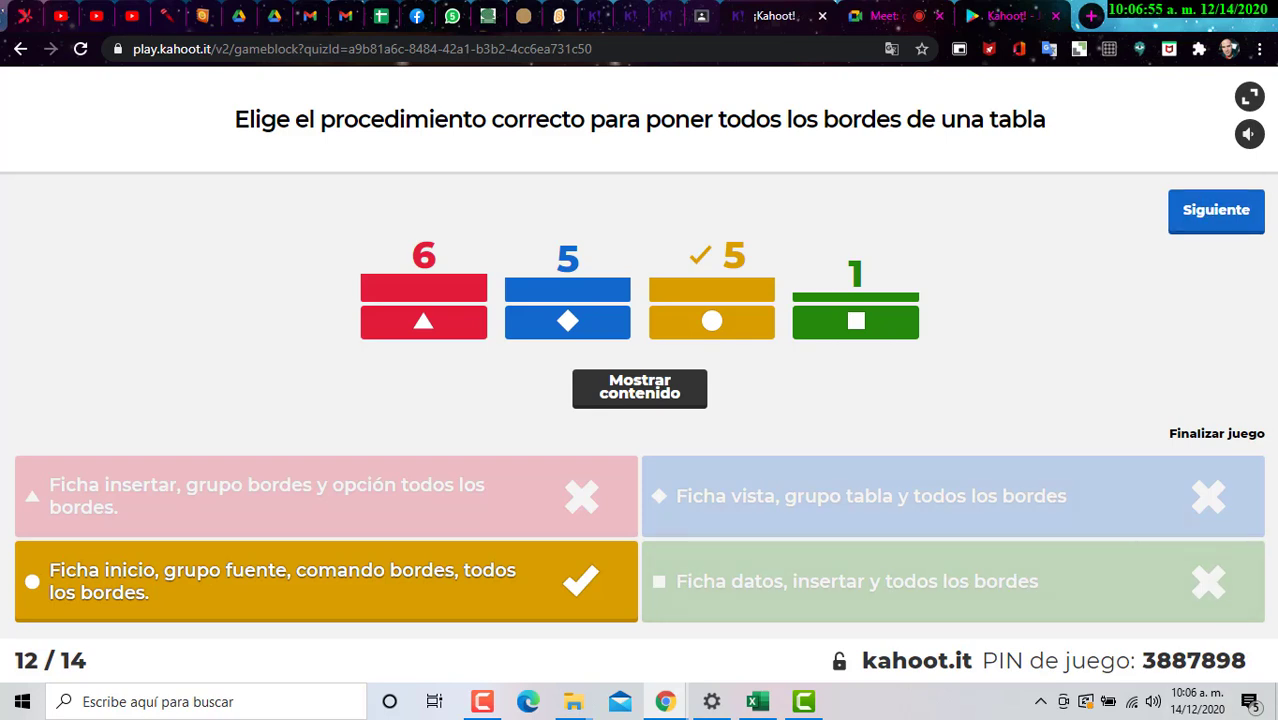
Step: Switch to the Excel attendance sheet, select the range T9:U10 and choose a thick line style for its borders
click(757, 701)
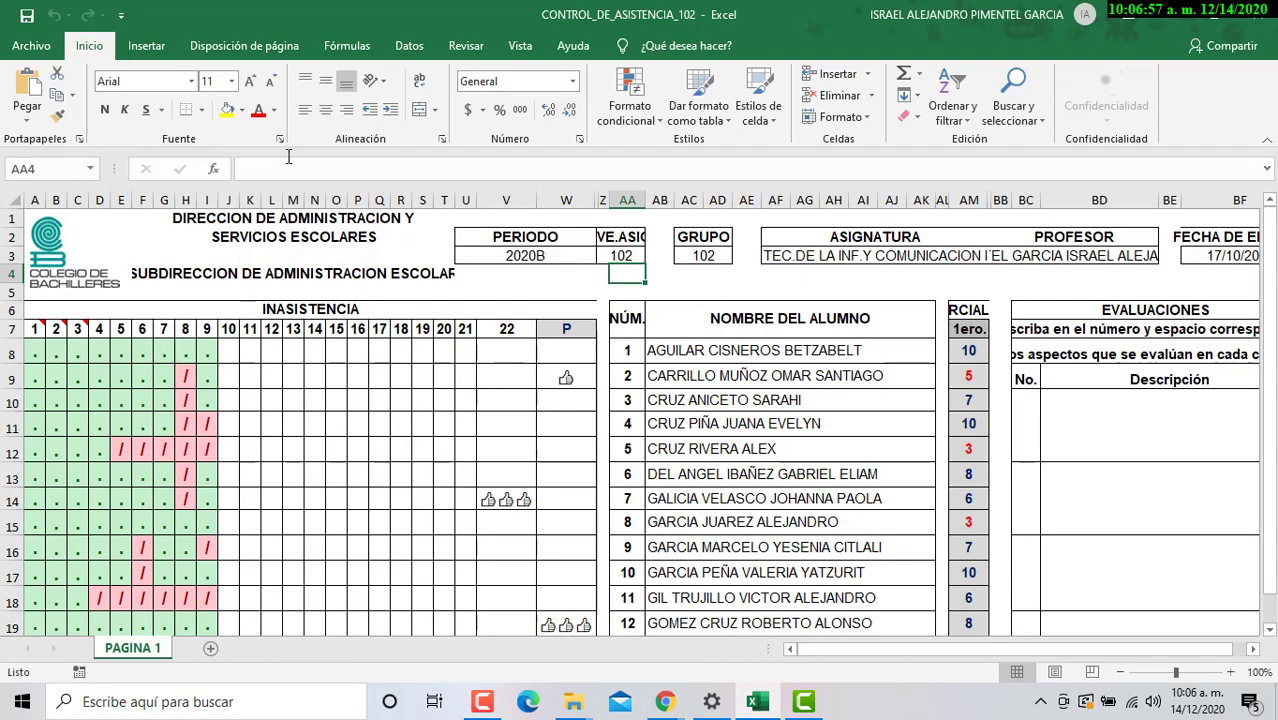
click(362, 398)
drag(436, 373, 466, 397)
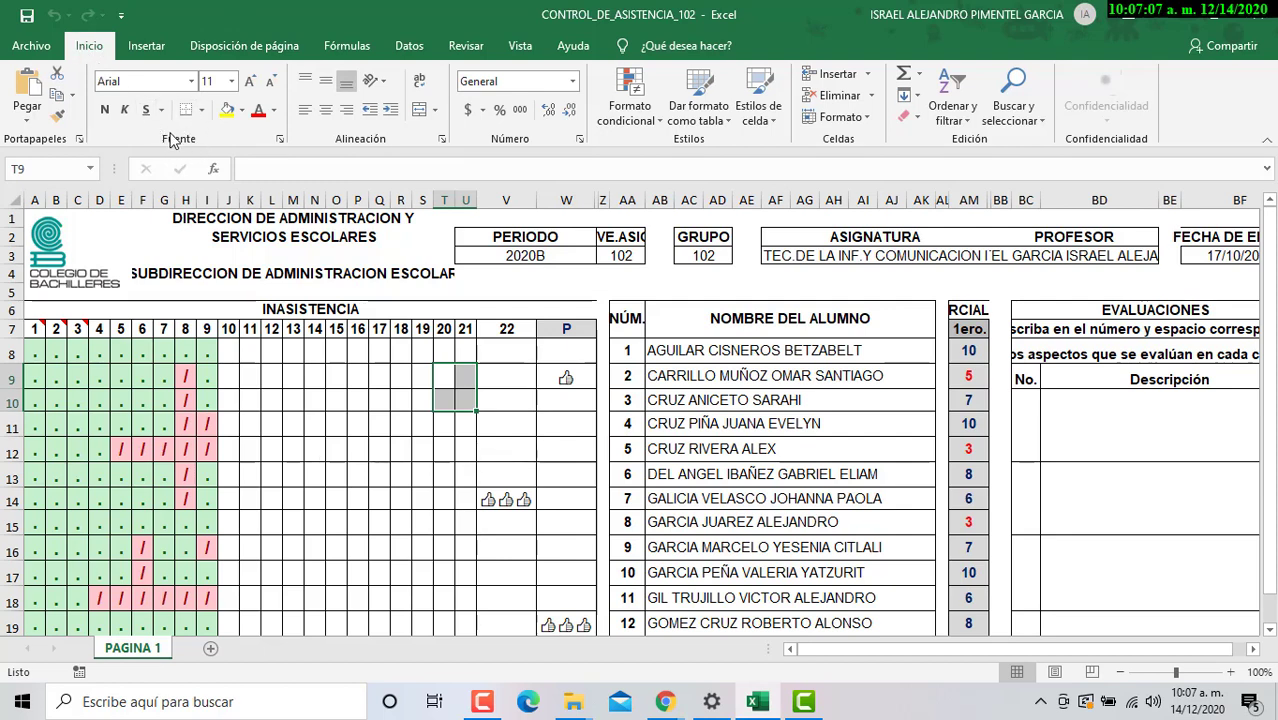
click(202, 111)
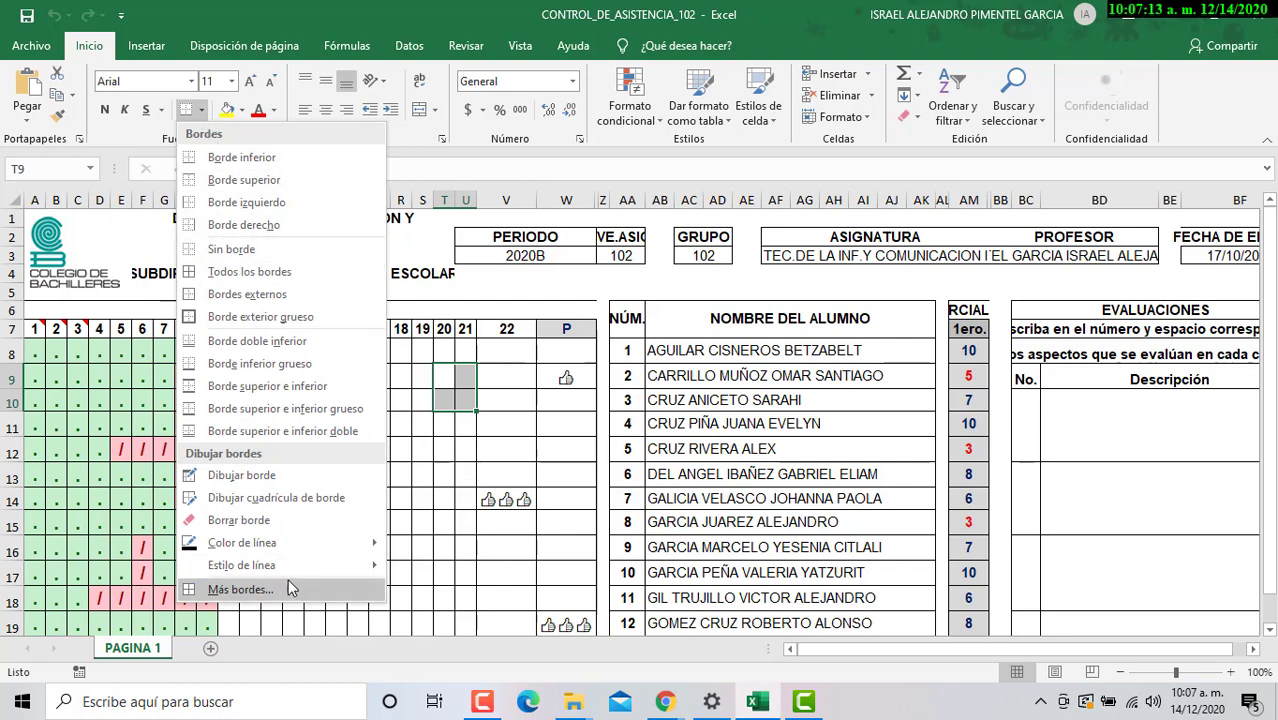
mouse_move(293, 542)
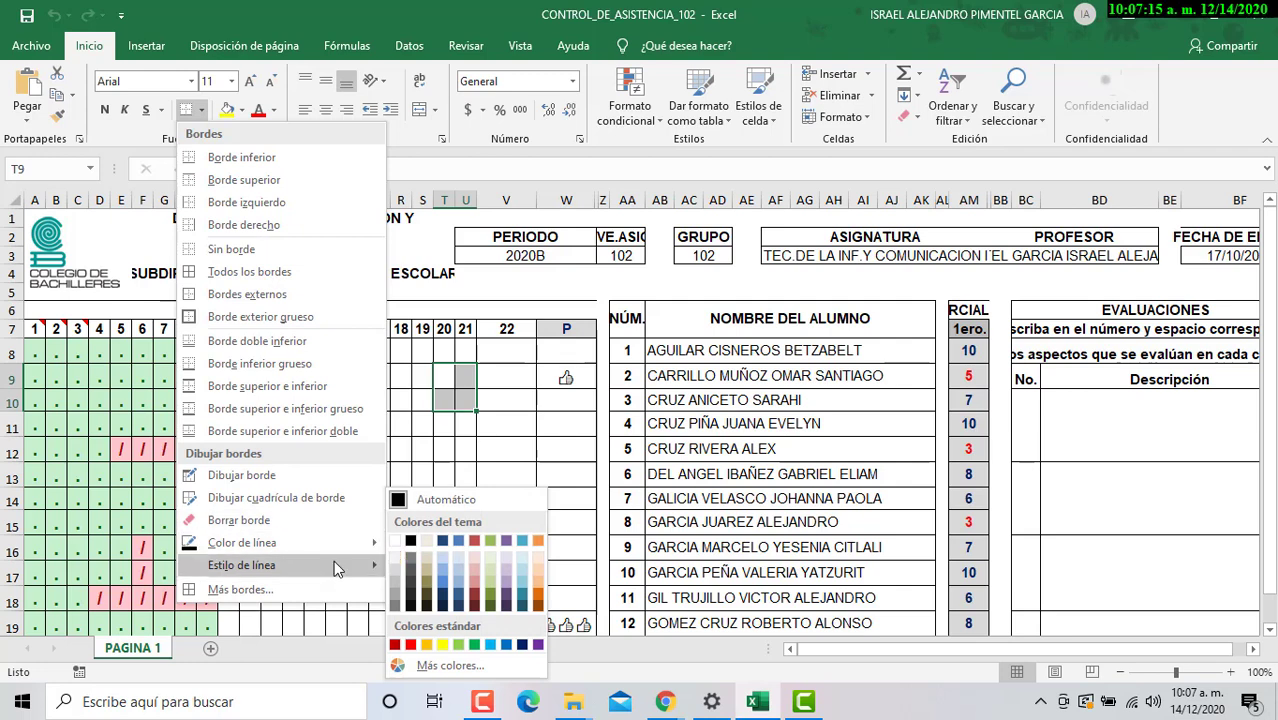
mouse_move(340, 564)
click(430, 660)
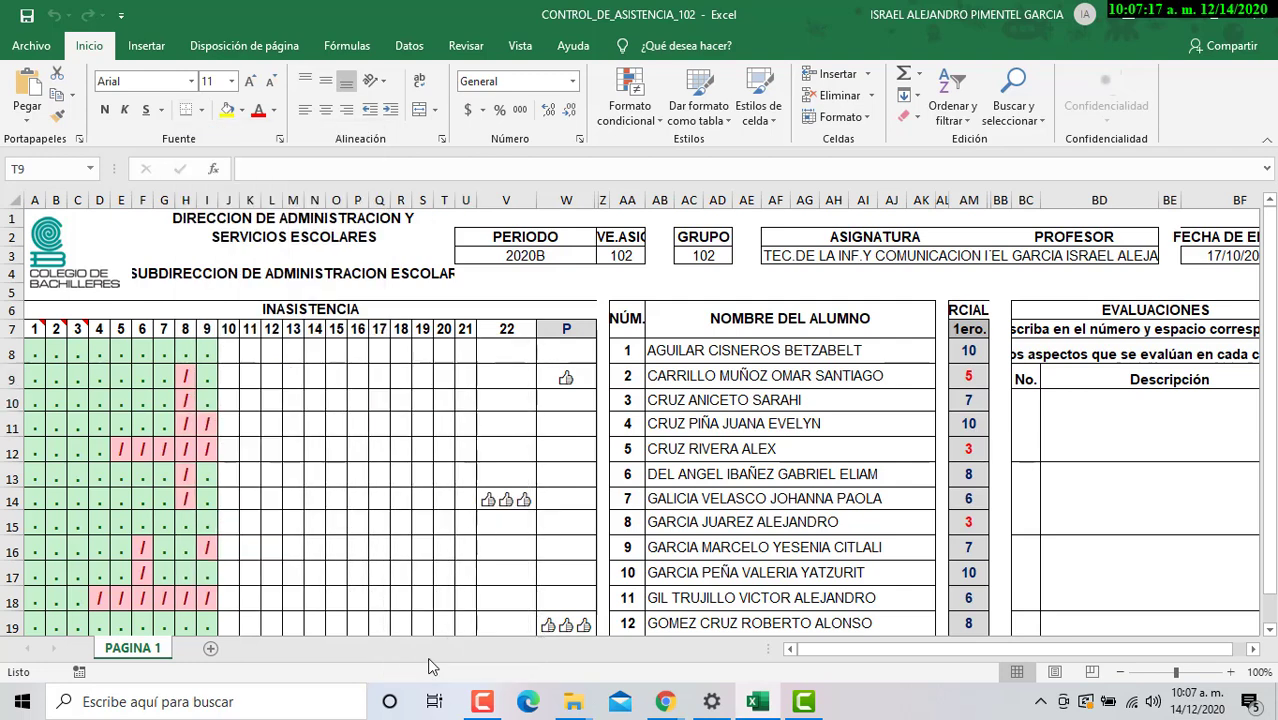
Step: Apply all borders to the range T9:U10, deselect it to show them, and undo the borders
click(201, 110)
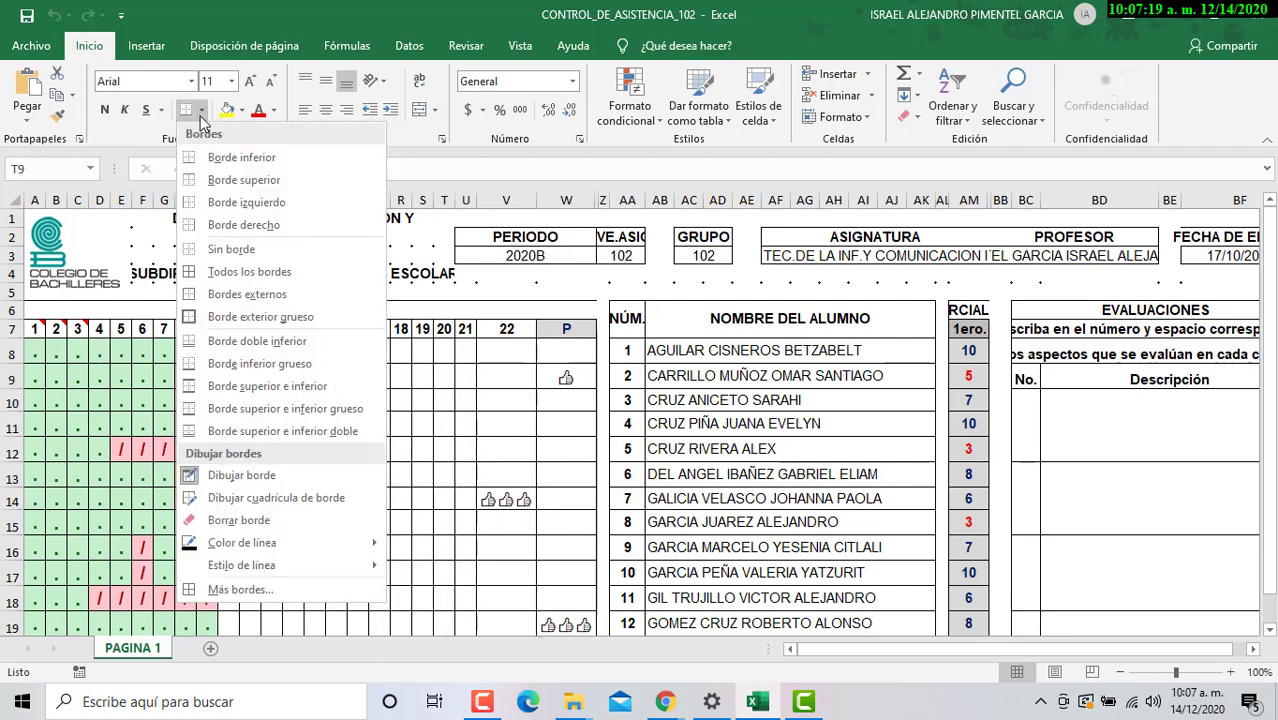
click(238, 272)
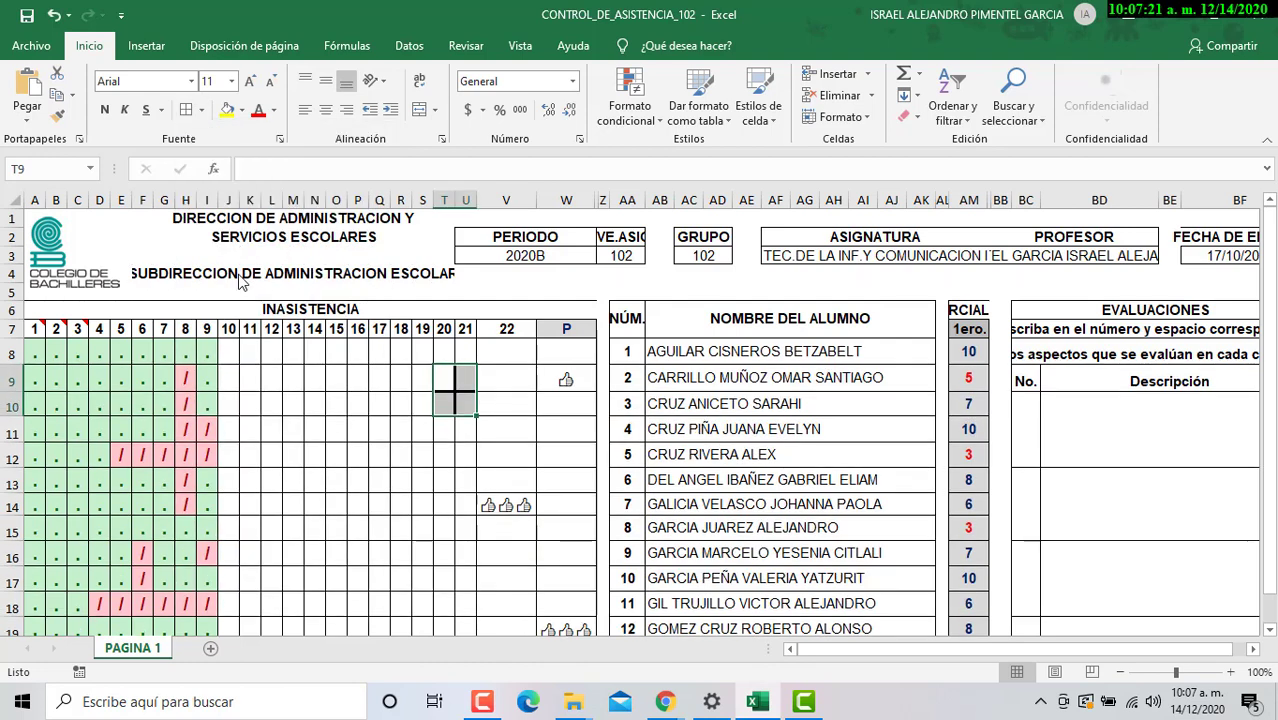
click(447, 453)
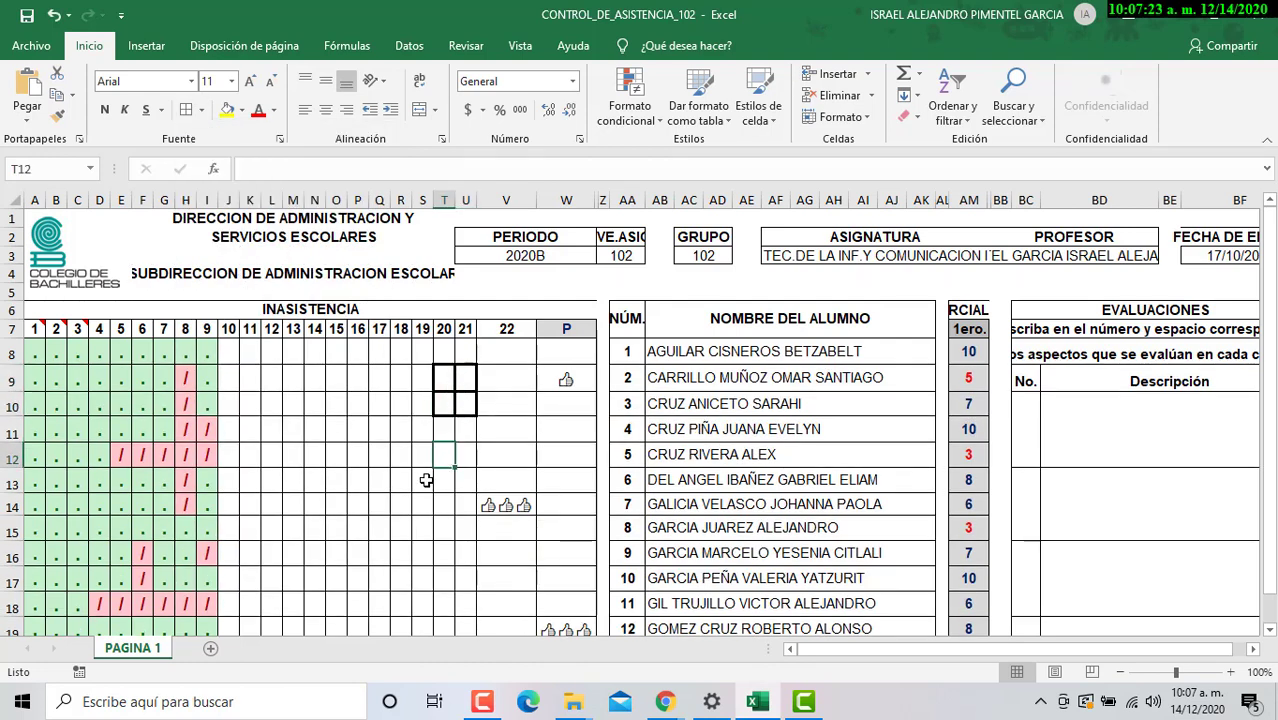
key(ctrl+z)
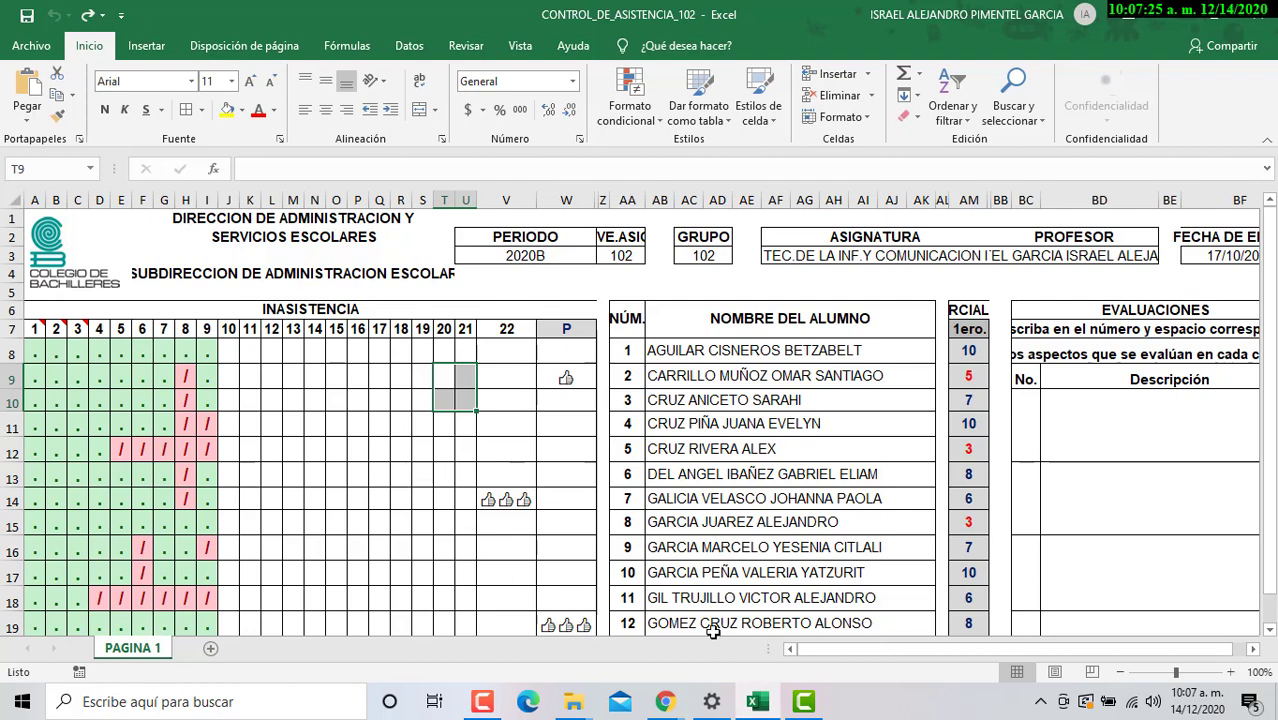
Step: Switch back to the Kahoot quiz and advance it from the question 12 results past the scoreboard to question 13
click(662, 700)
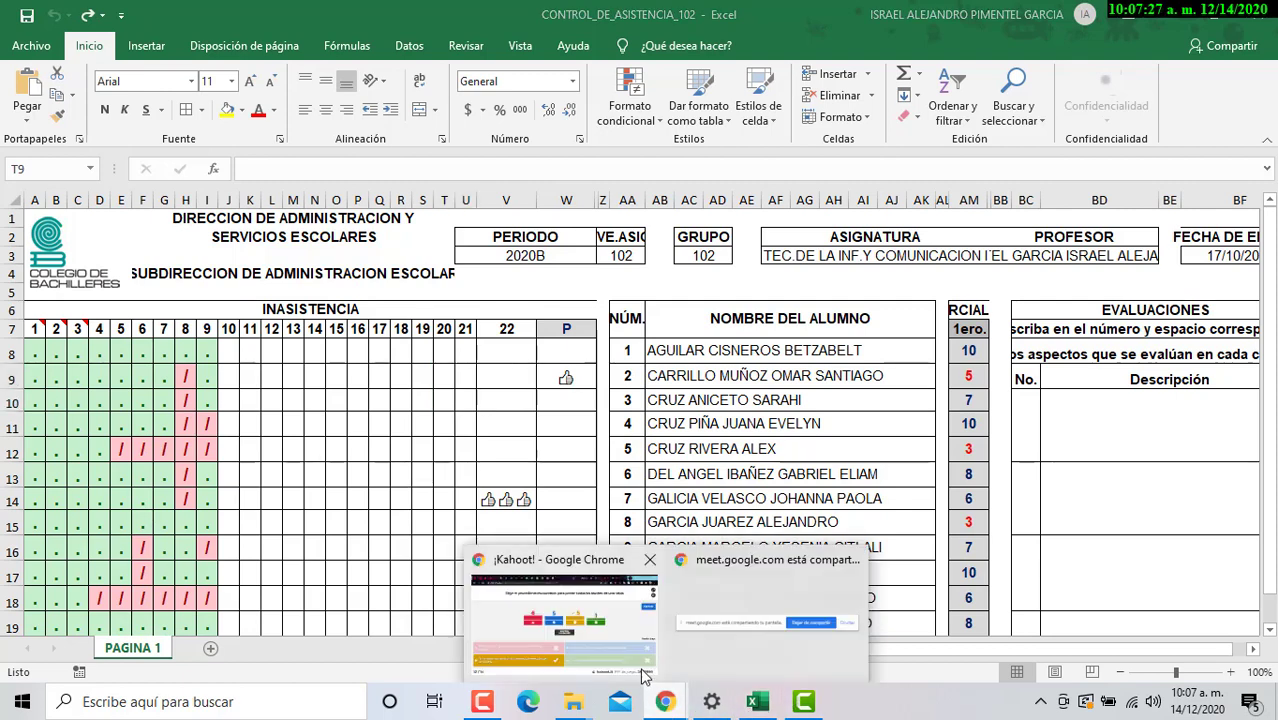
click(630, 650)
click(1184, 214)
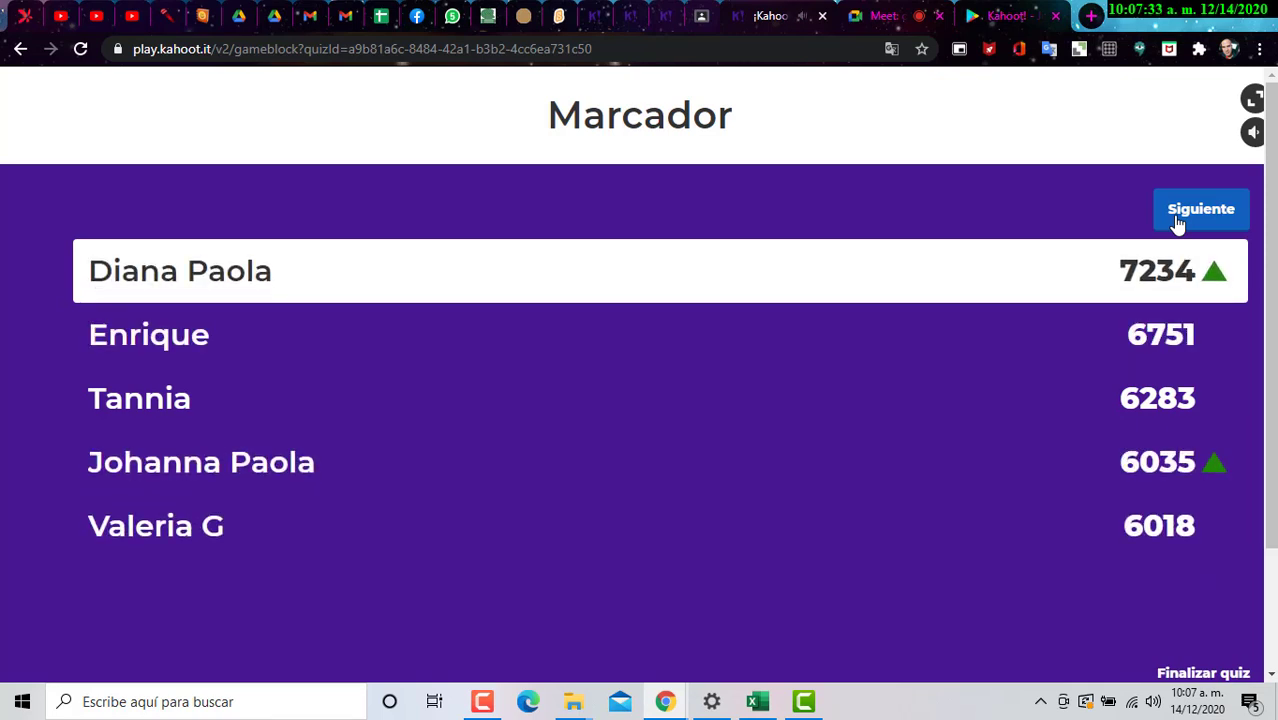
click(1178, 220)
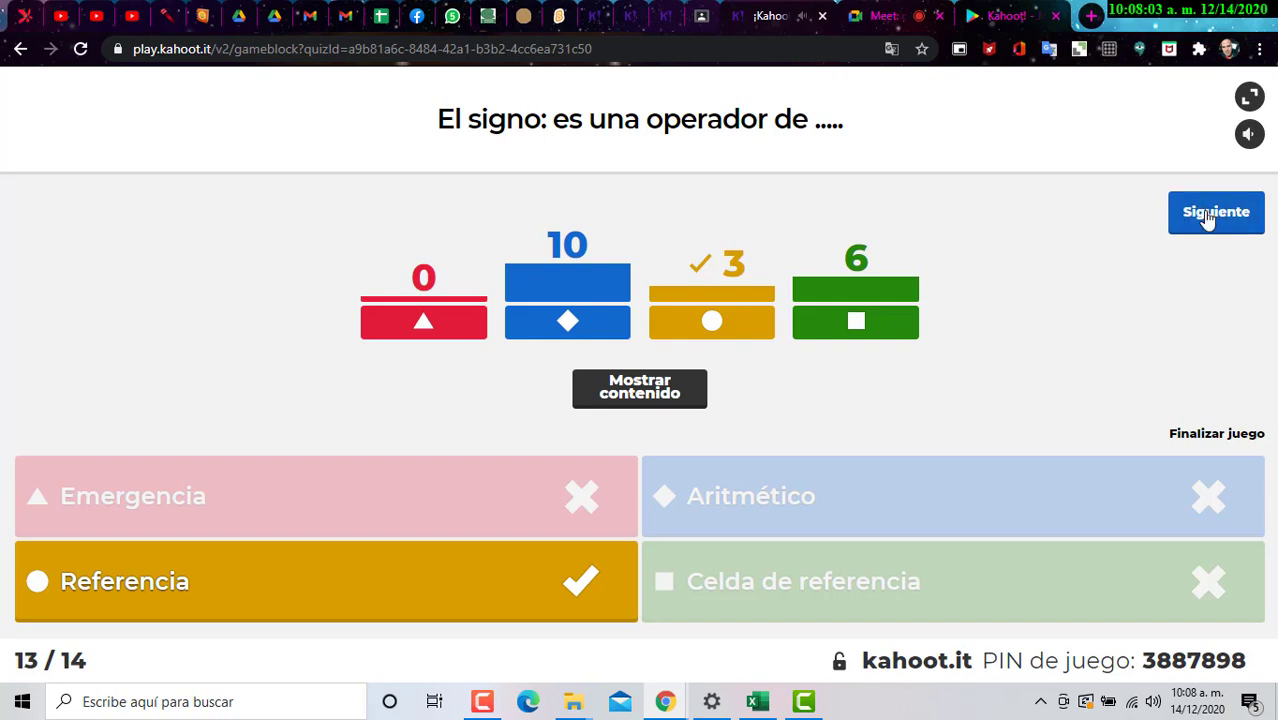
Step: Advance the Kahoot quiz from the question 13 results through question 14 to the final podium
click(1208, 214)
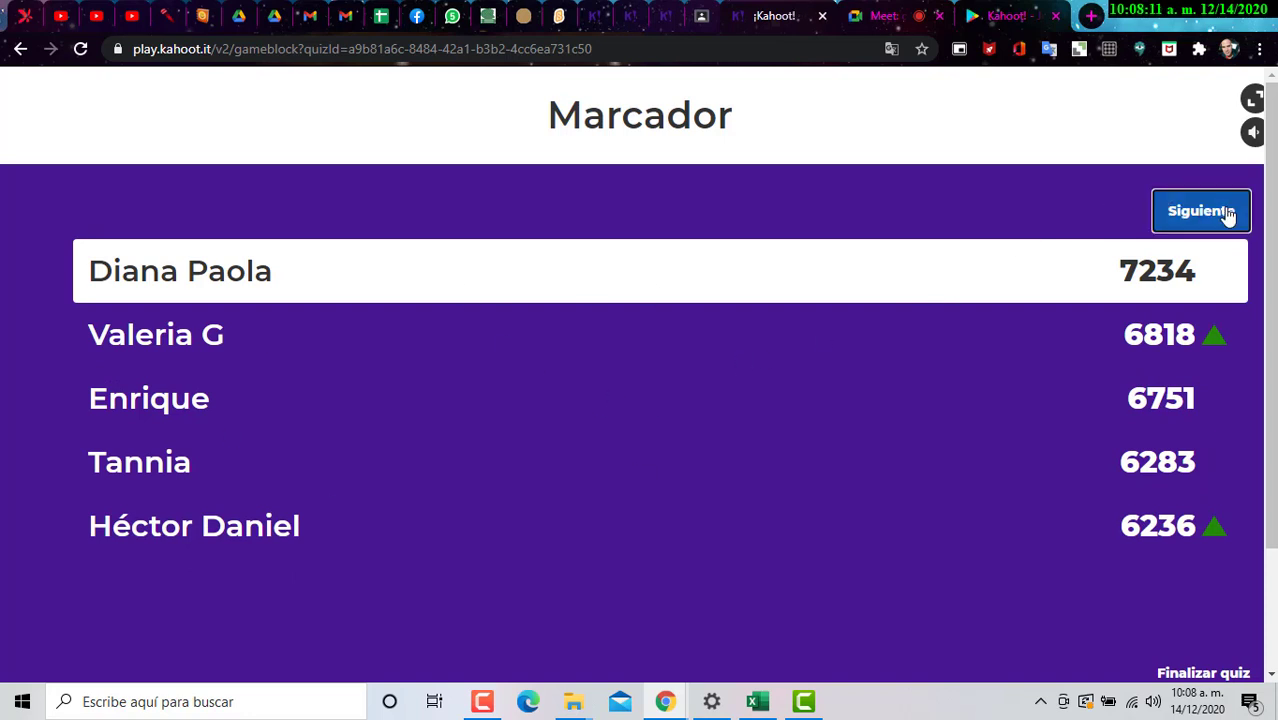
click(1228, 214)
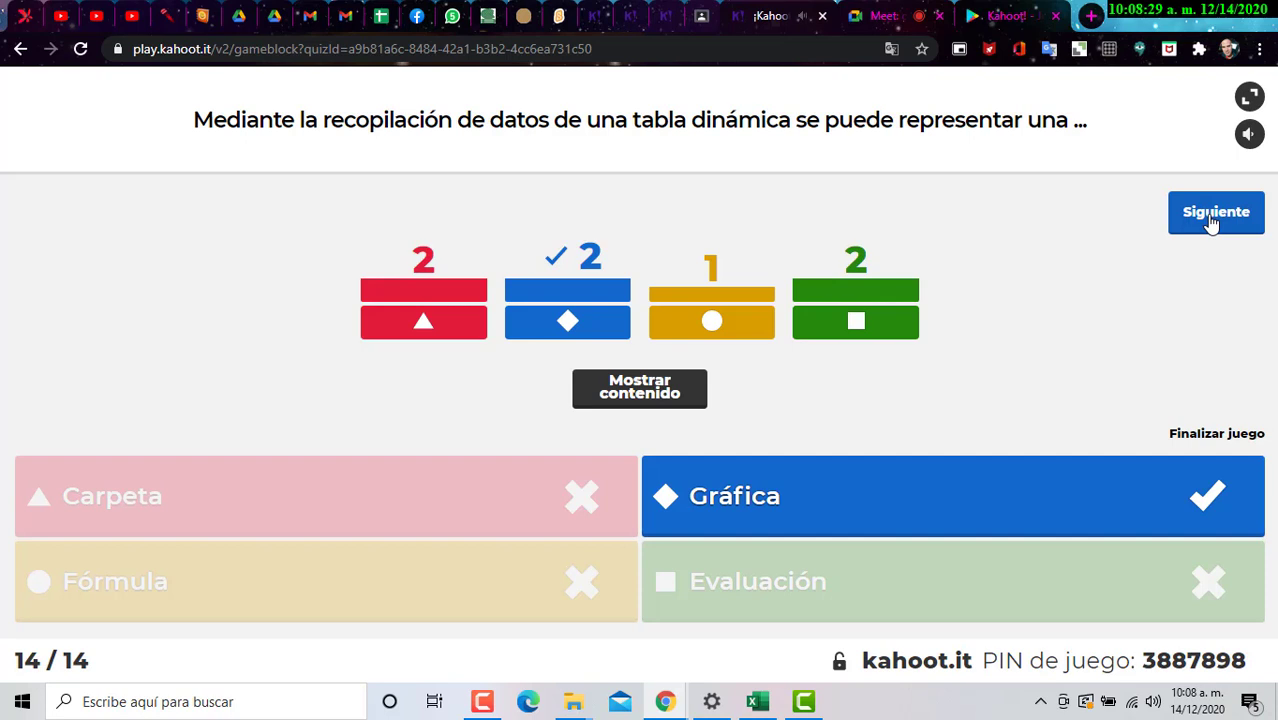
click(1213, 215)
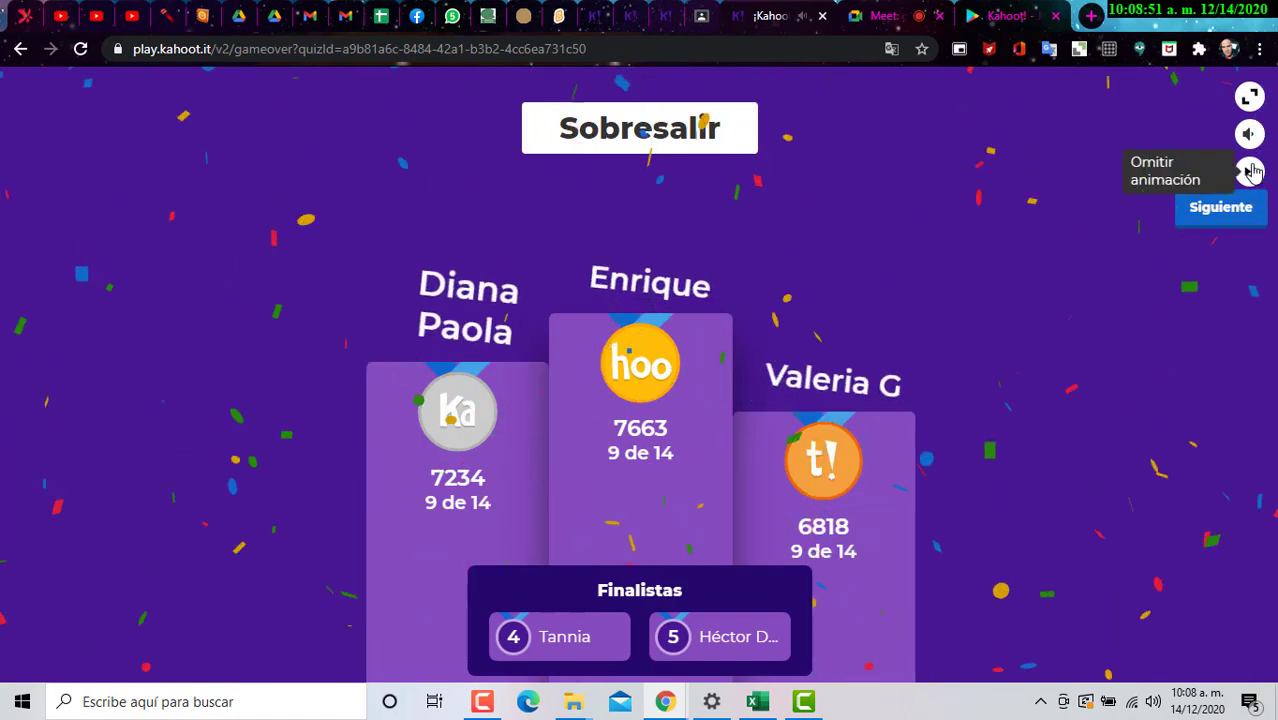
Step: Switch to the Excel attendance workbook and hide columns J through U
click(757, 701)
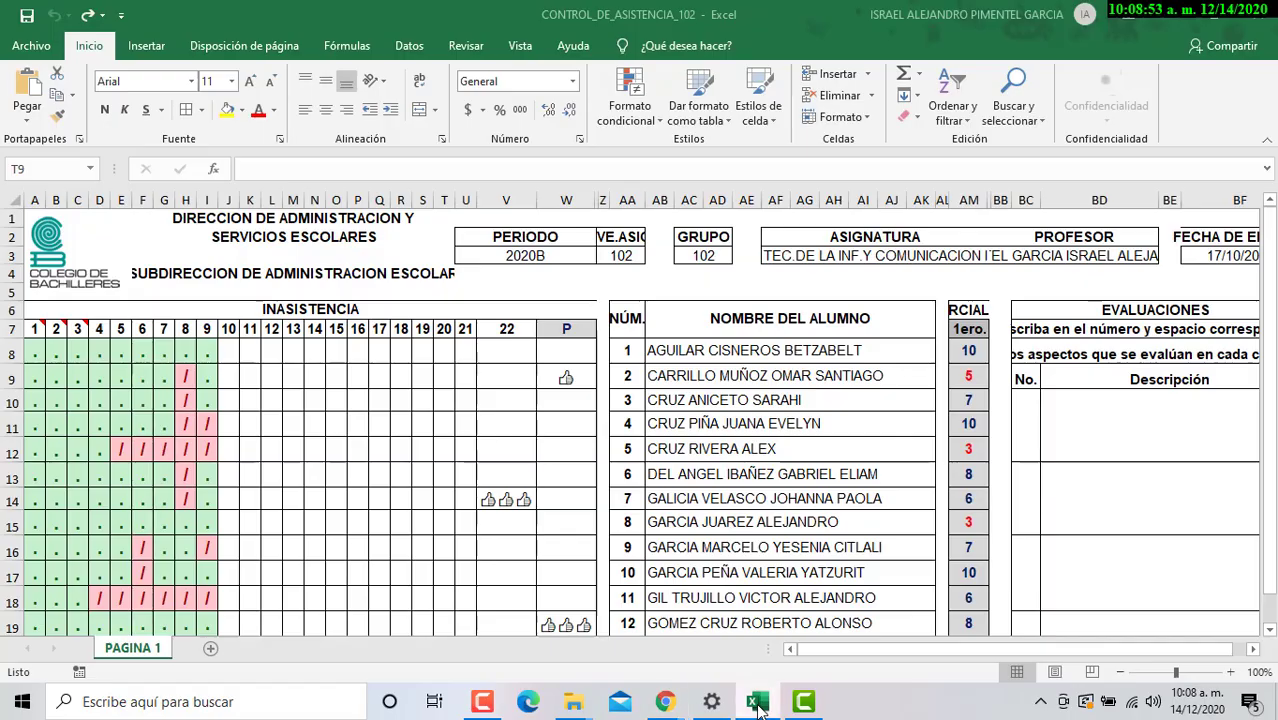
scroll(706, 415, down, 5)
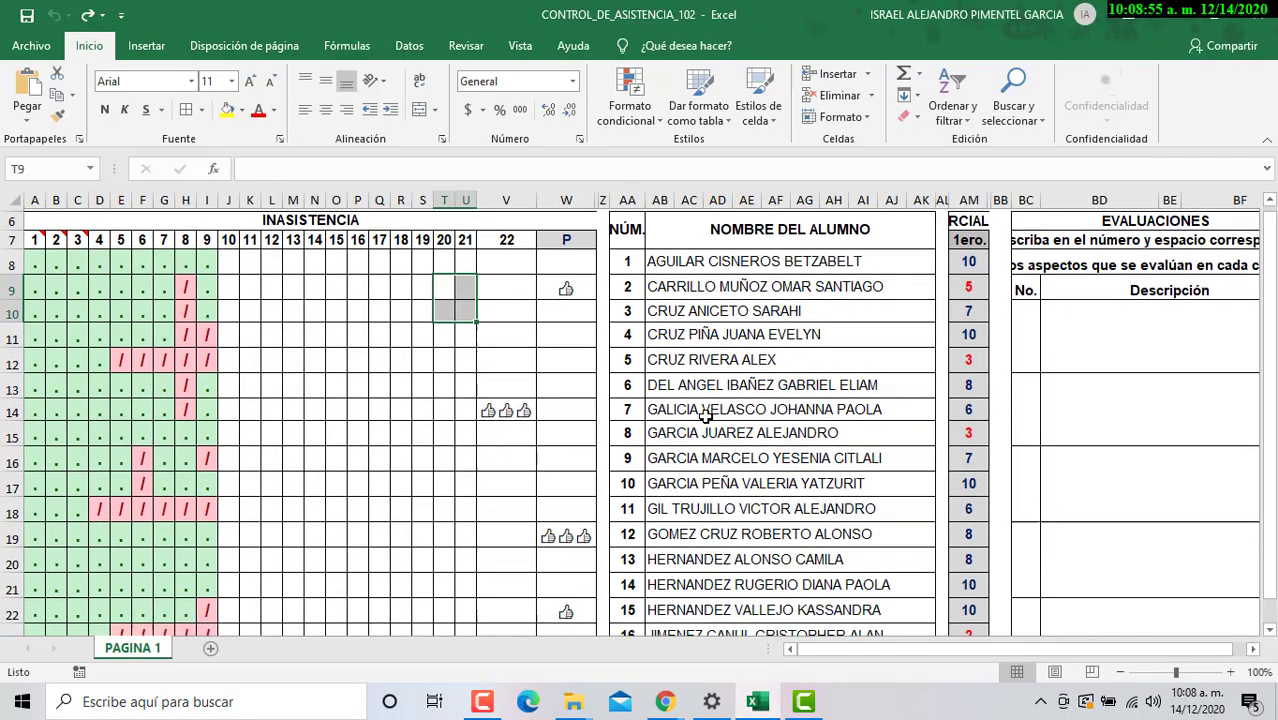
scroll(708, 430, down, 4)
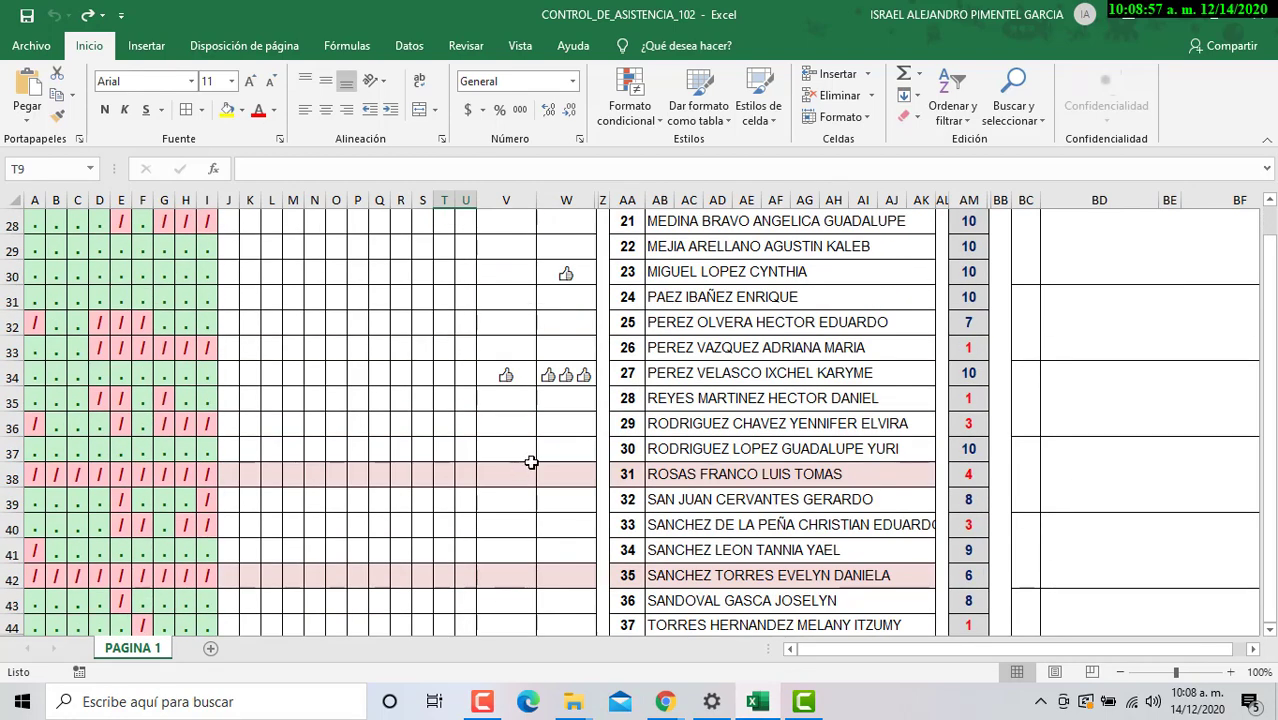
scroll(358, 397, up, 3)
drag(229, 199, 459, 199)
right_click(459, 199)
click(516, 525)
scroll(517, 430, up, 2)
scroll(517, 430, up, 2)
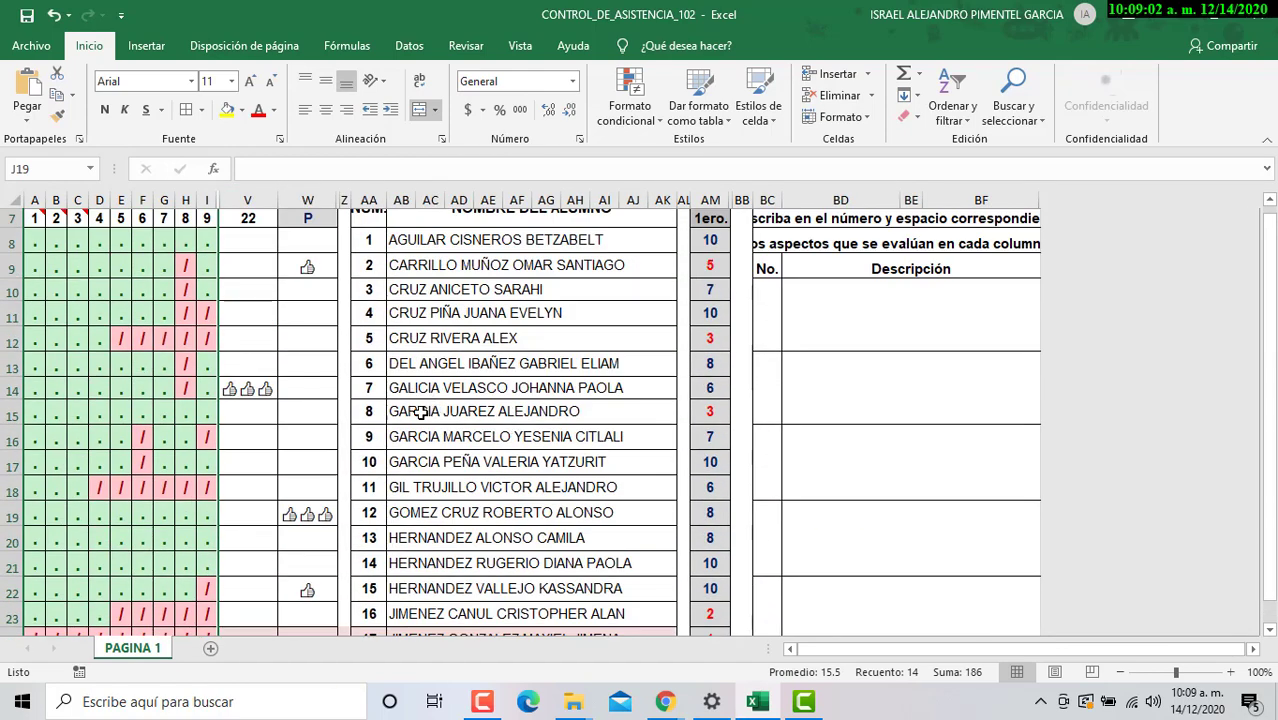
Step: Enter a single thumbs-up participation mark in cell W17 for the third-place student
click(428, 463)
click(328, 456)
click(345, 465)
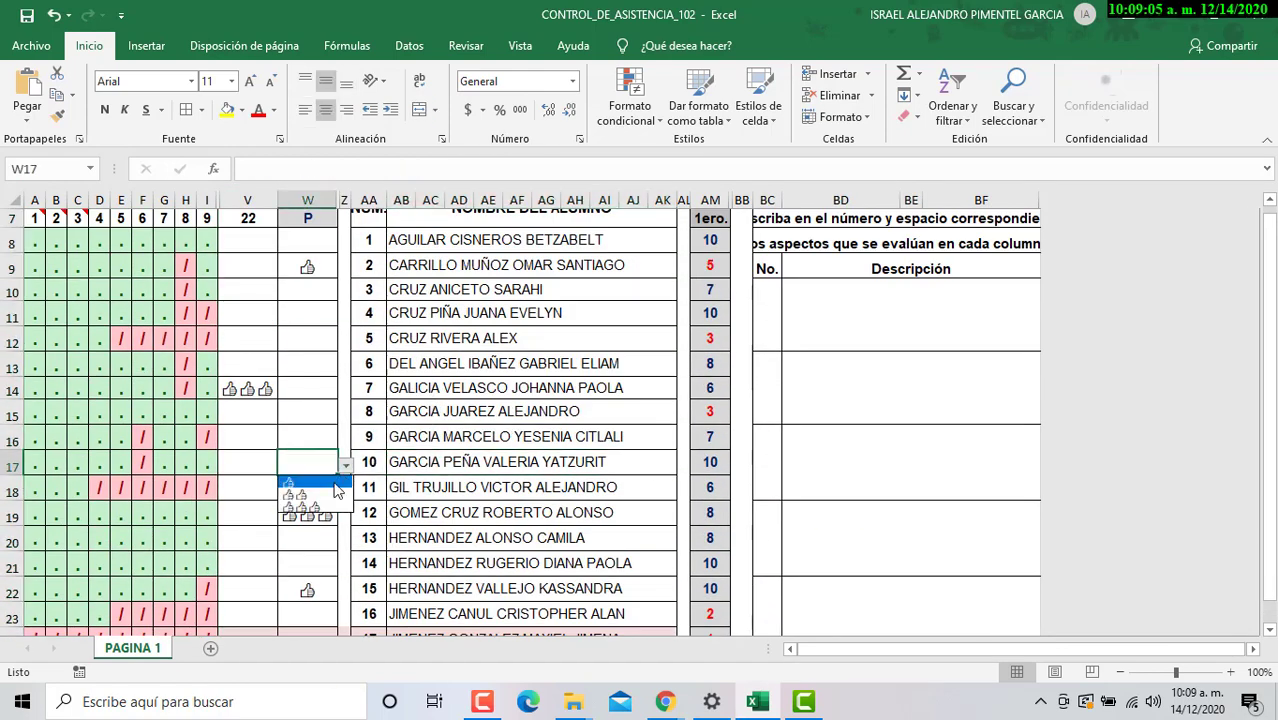
click(324, 485)
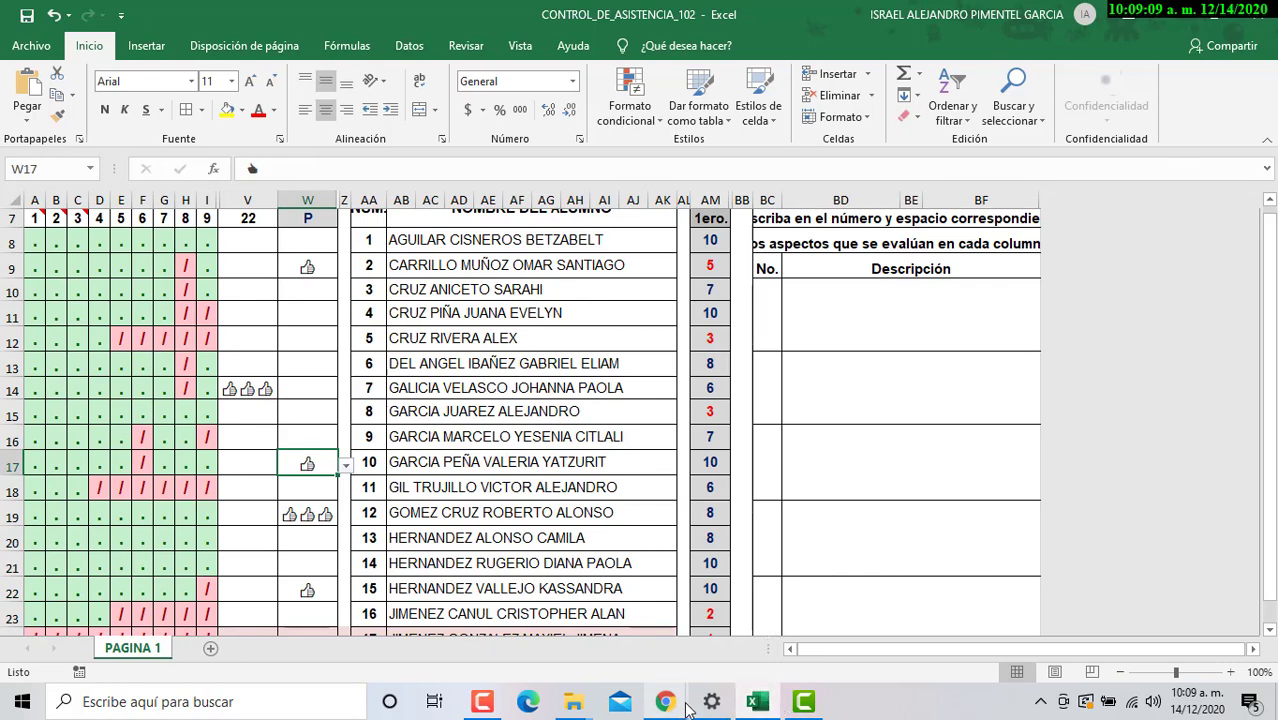
Step: Check the Kahoot podium, return to the Excel sheet and enter a single thumbs-up in cell W21 for the second-place student
mouse_move(665, 701)
click(548, 625)
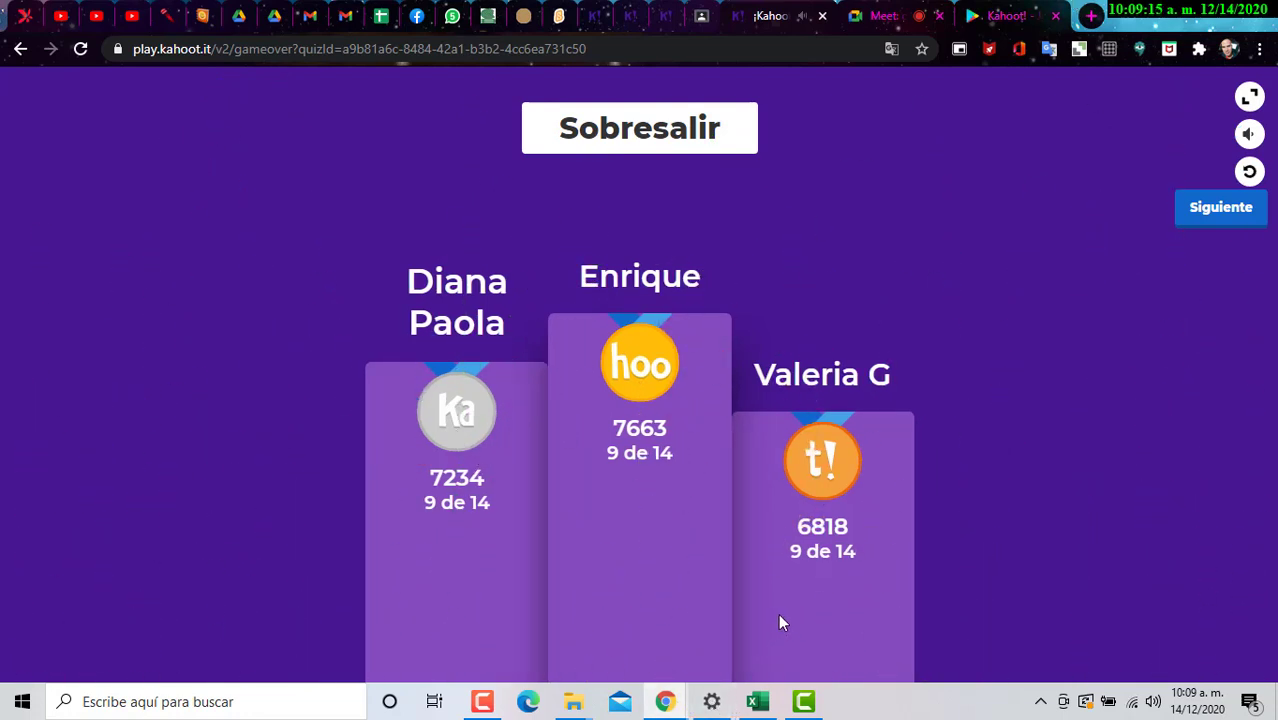
click(760, 705)
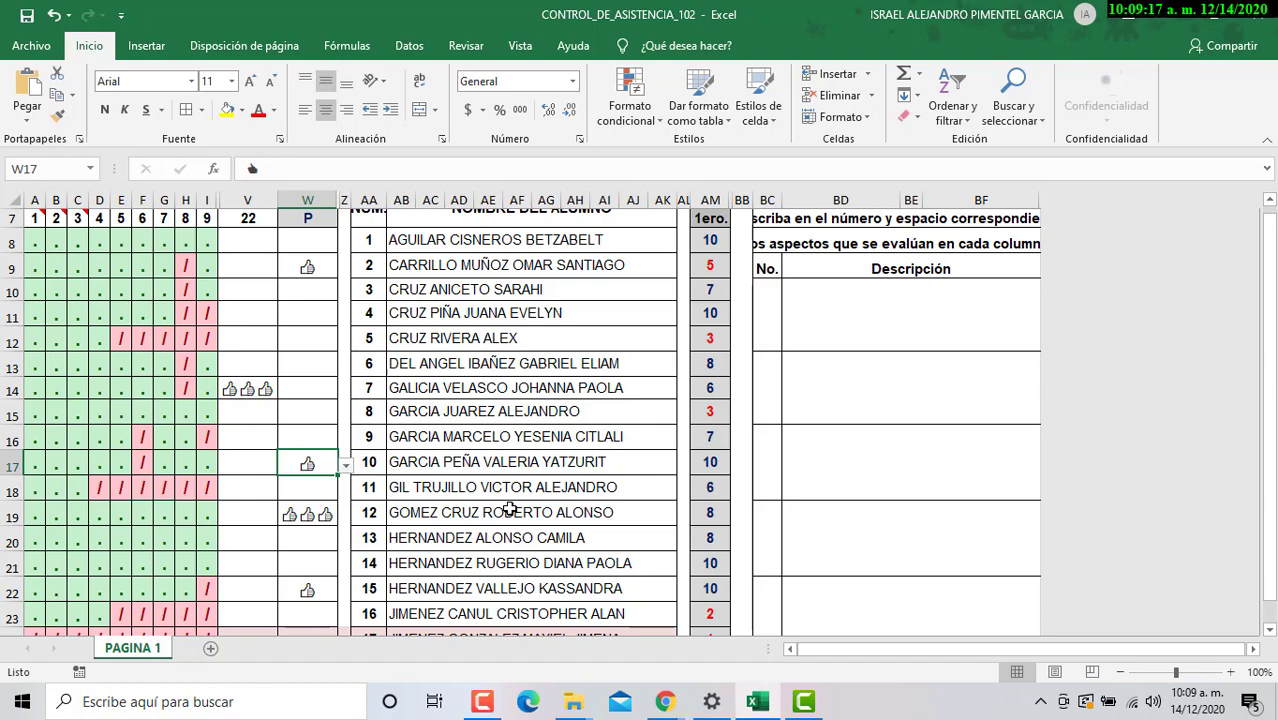
scroll(480, 437, up, 2)
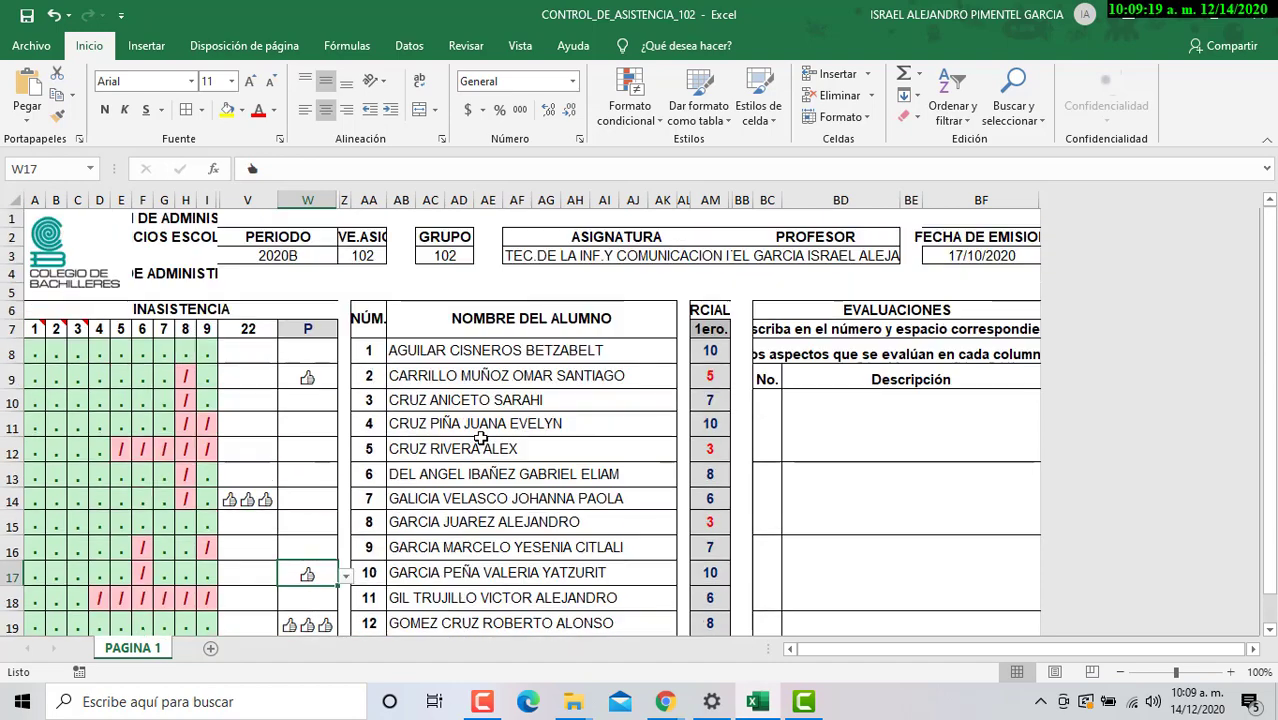
scroll(470, 445, down, 3)
scroll(465, 449, down, 1)
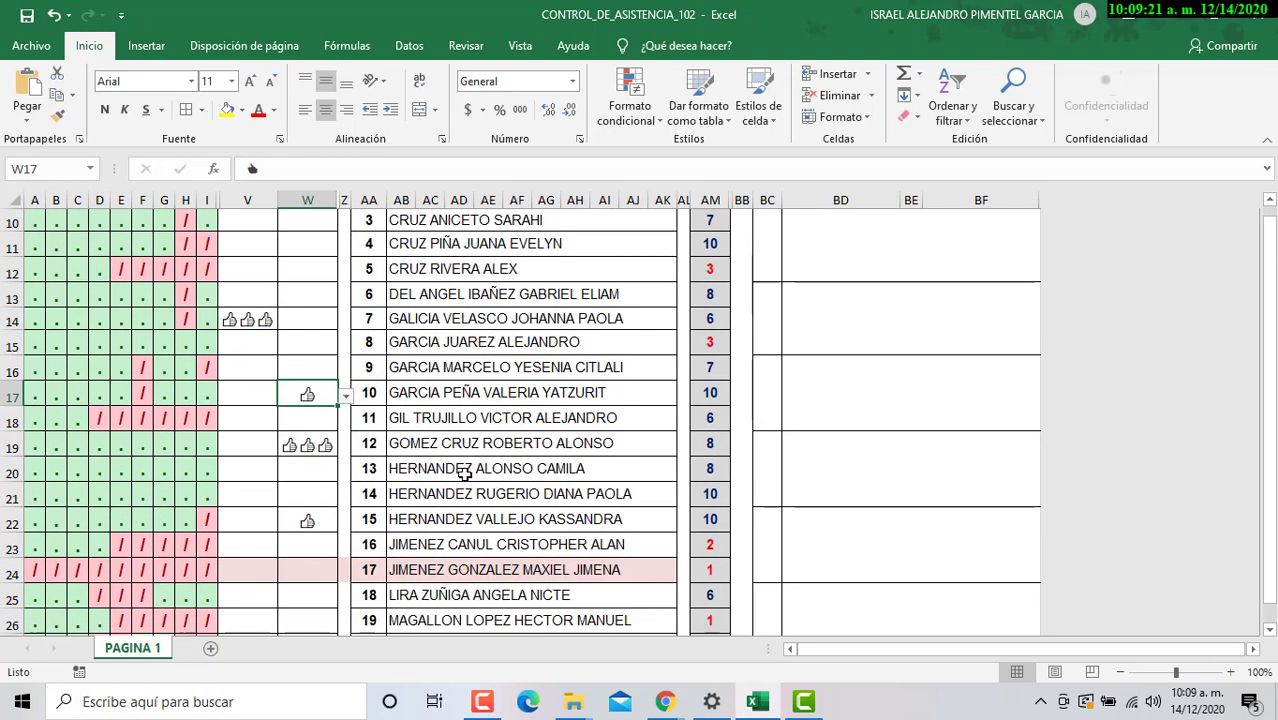
click(322, 494)
click(344, 498)
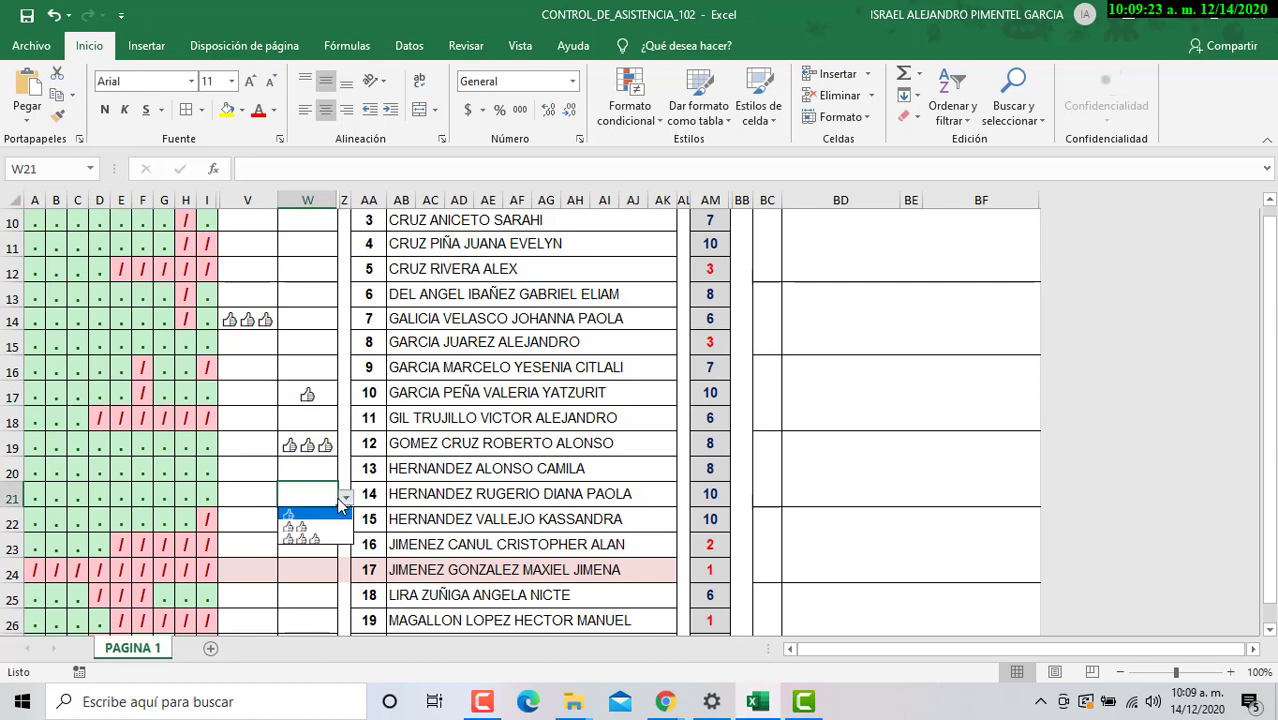
click(319, 516)
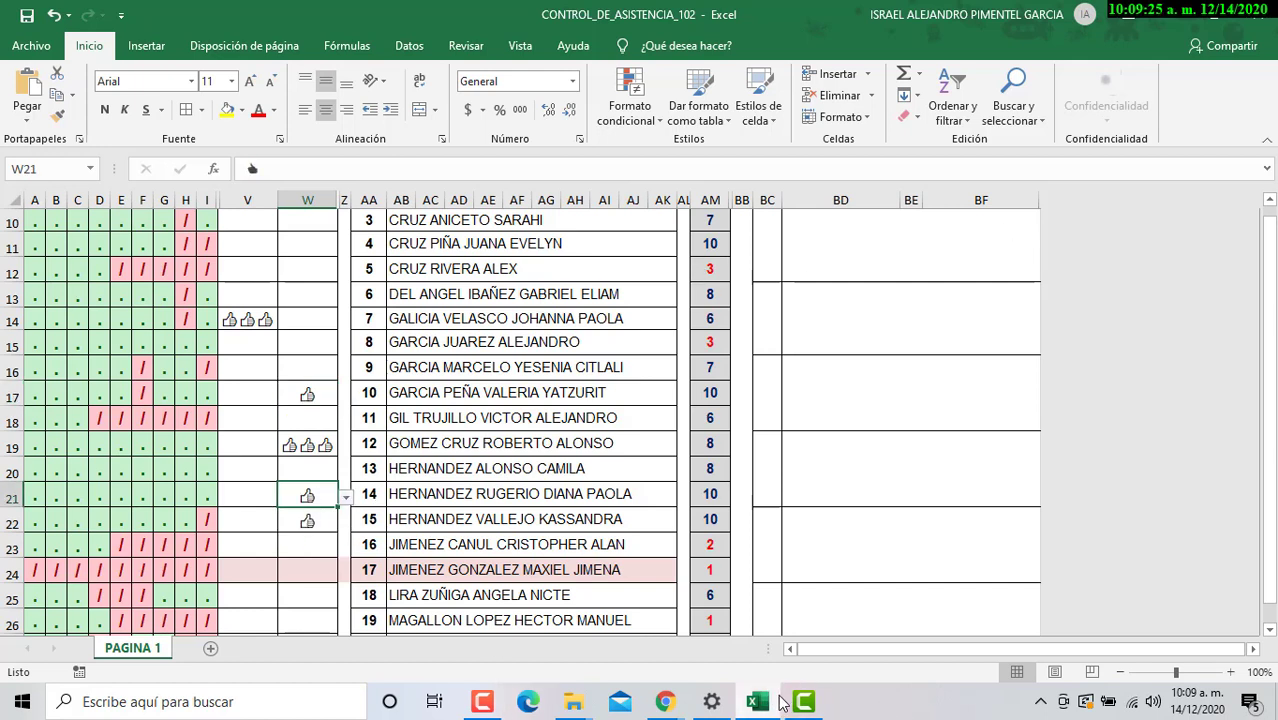
Step: Compare the Kahoot podium with the Excel student list, return to the podium and lower the game's volume
mouse_move(667, 705)
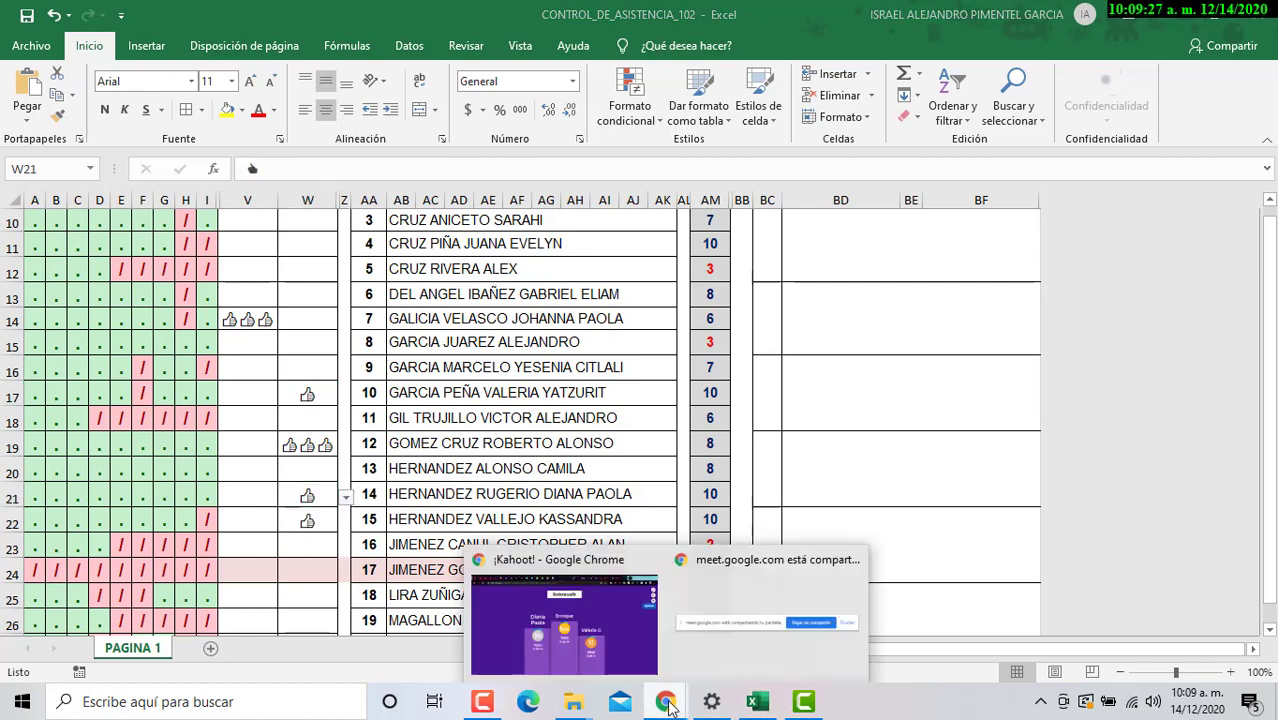
click(604, 660)
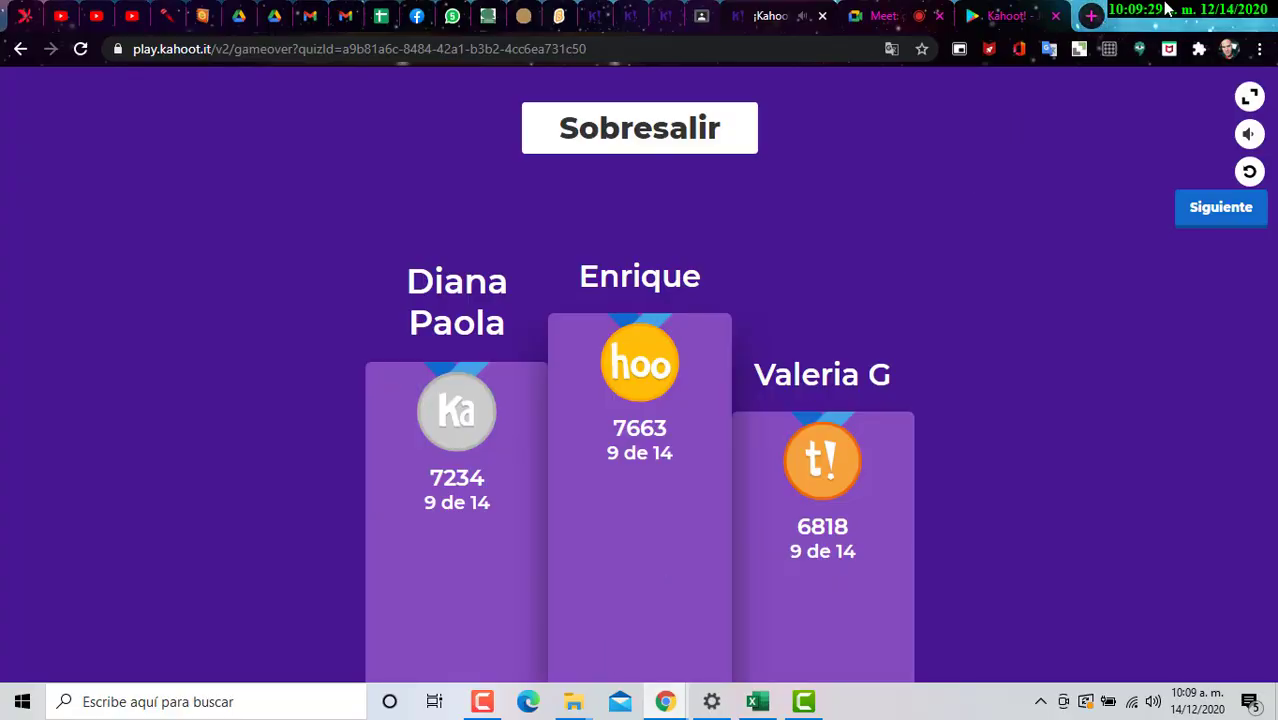
key(alt+Tab)
scroll(469, 432, down, 3)
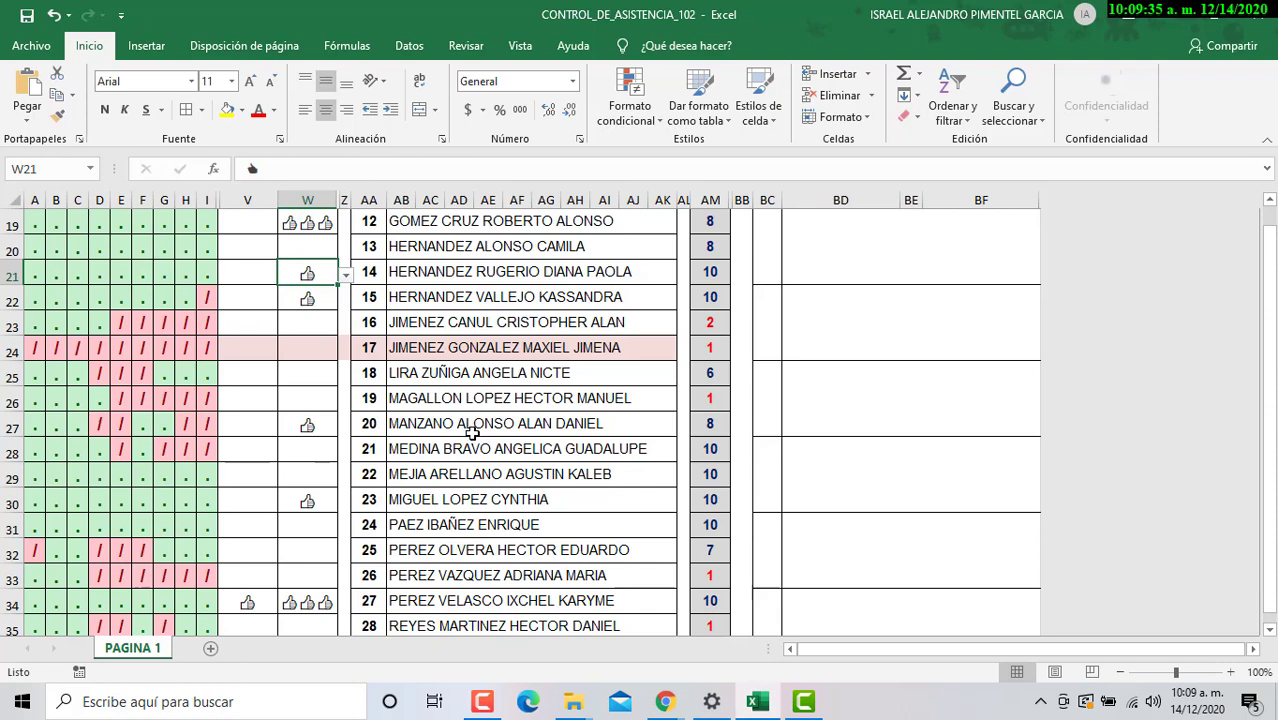
scroll(473, 432, up, 1)
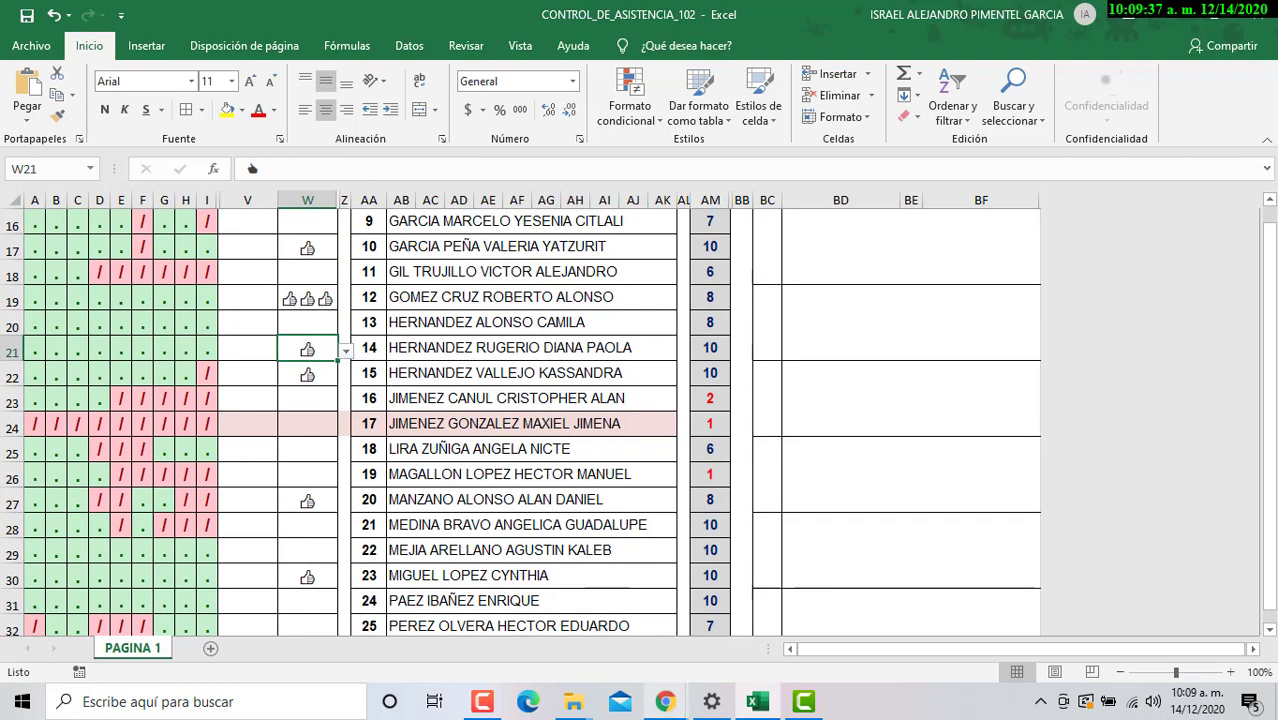
mouse_move(670, 703)
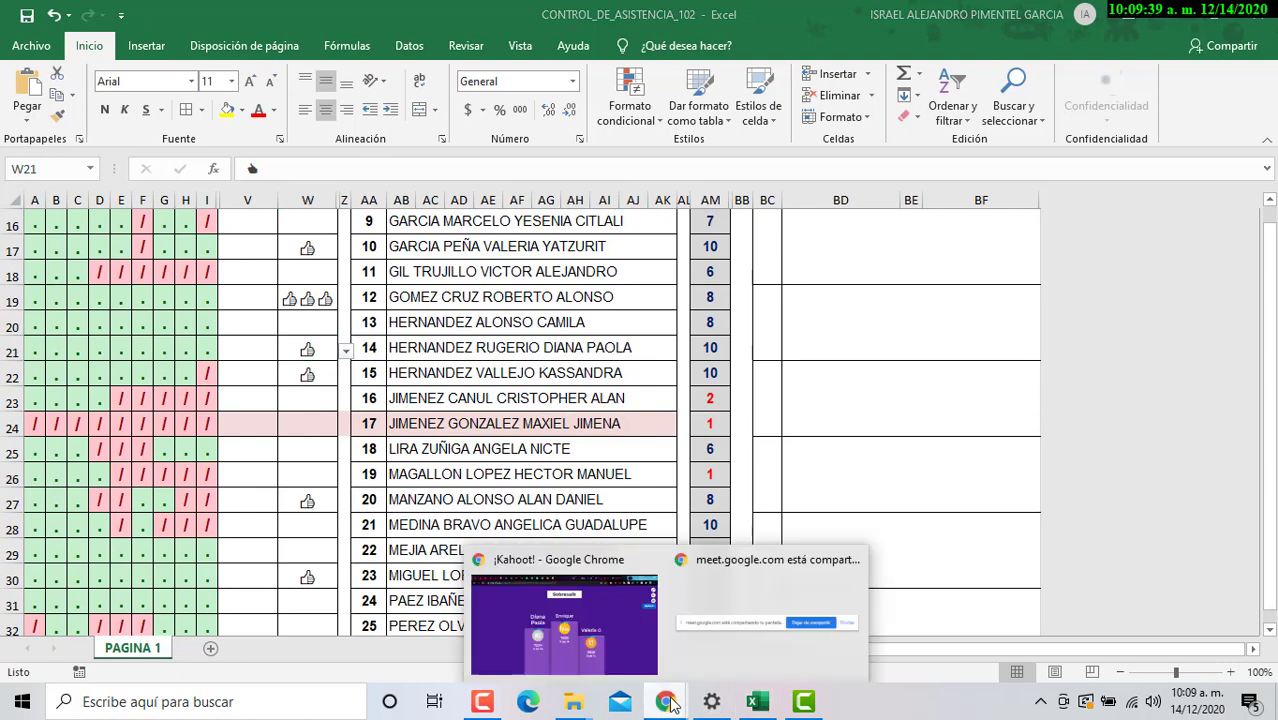
click(633, 651)
mouse_move(1248, 134)
drag(1192, 134, 1175, 140)
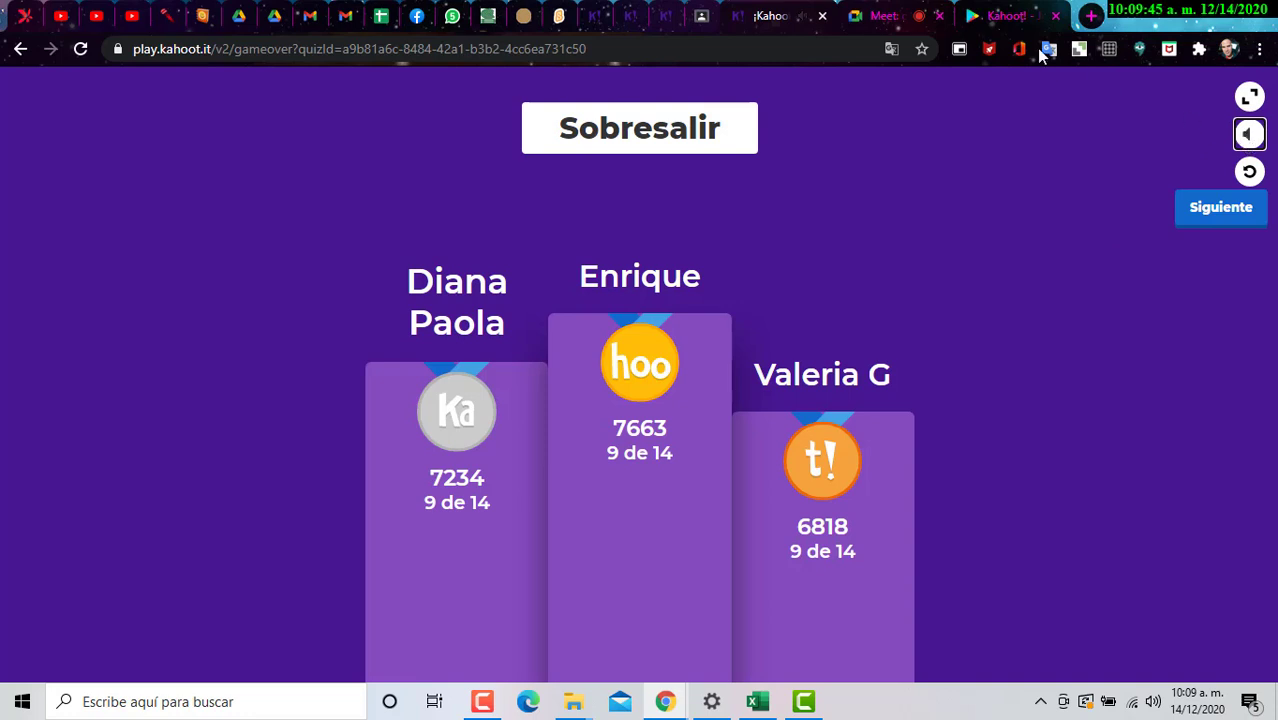
Step: Look over the Excel sheet, the Kahoot podium, the Google Classroom page and the Google Meet chat
click(760, 705)
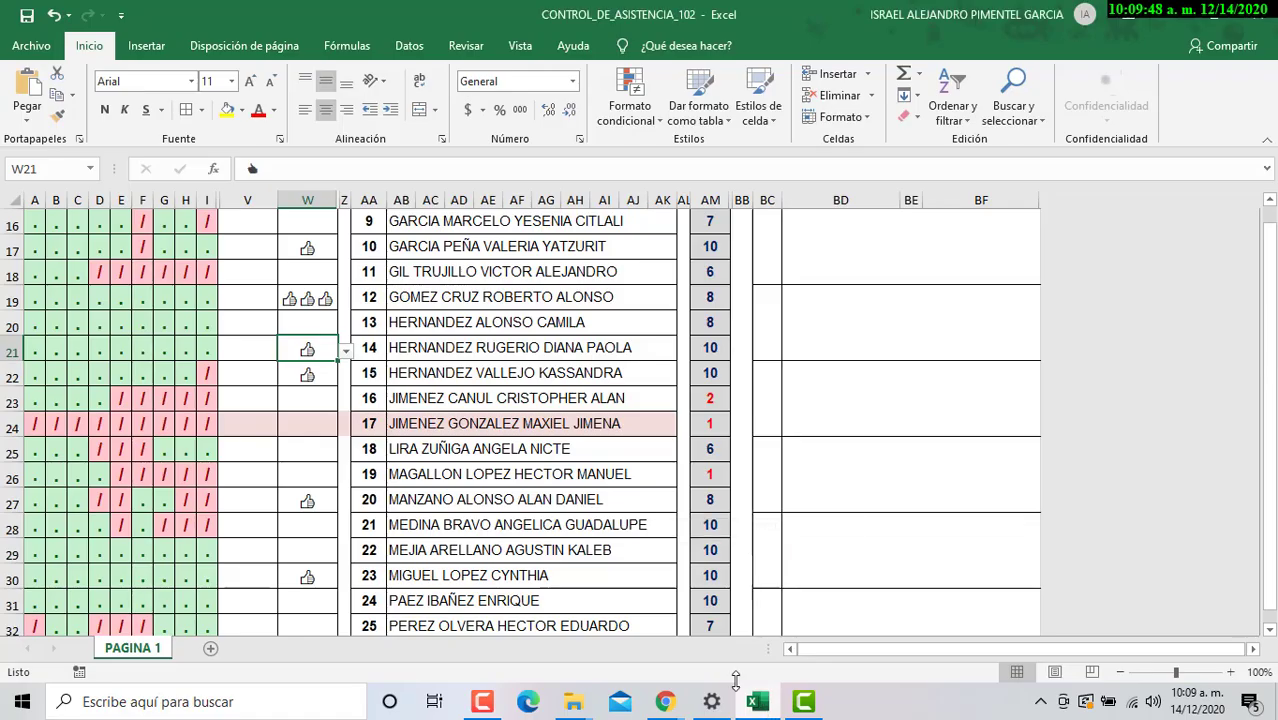
click(665, 701)
click(585, 640)
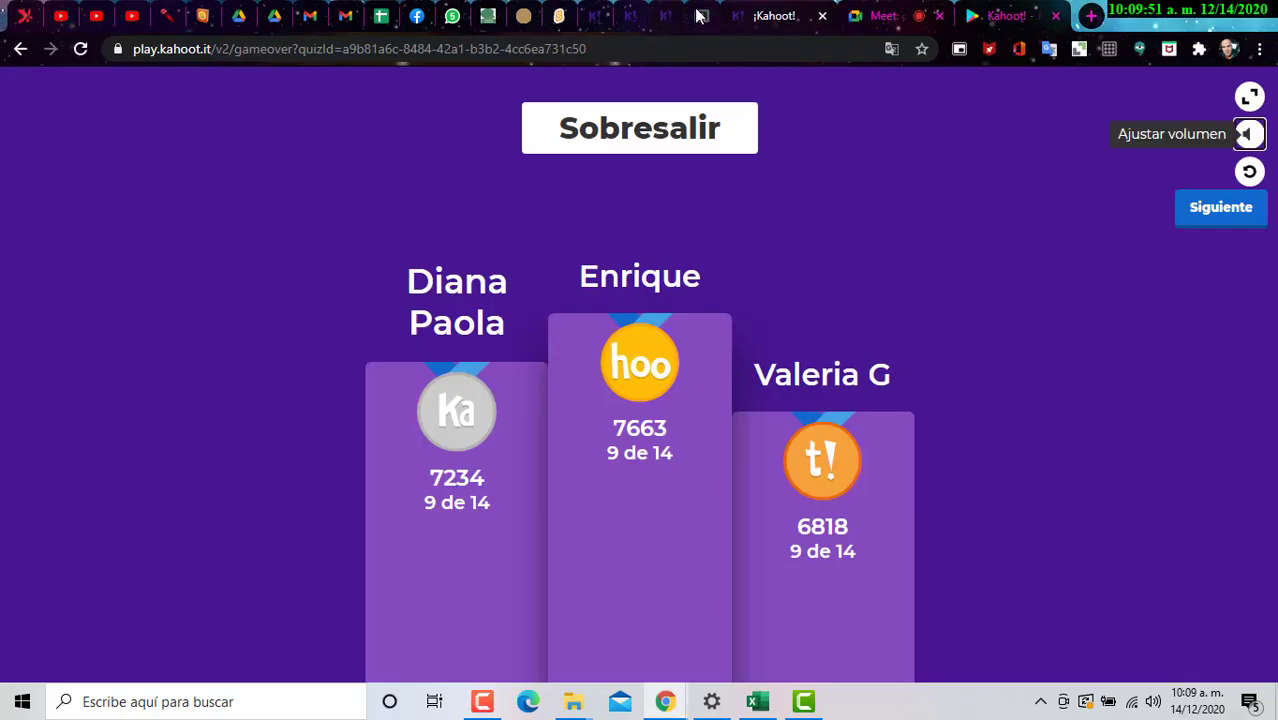
click(698, 14)
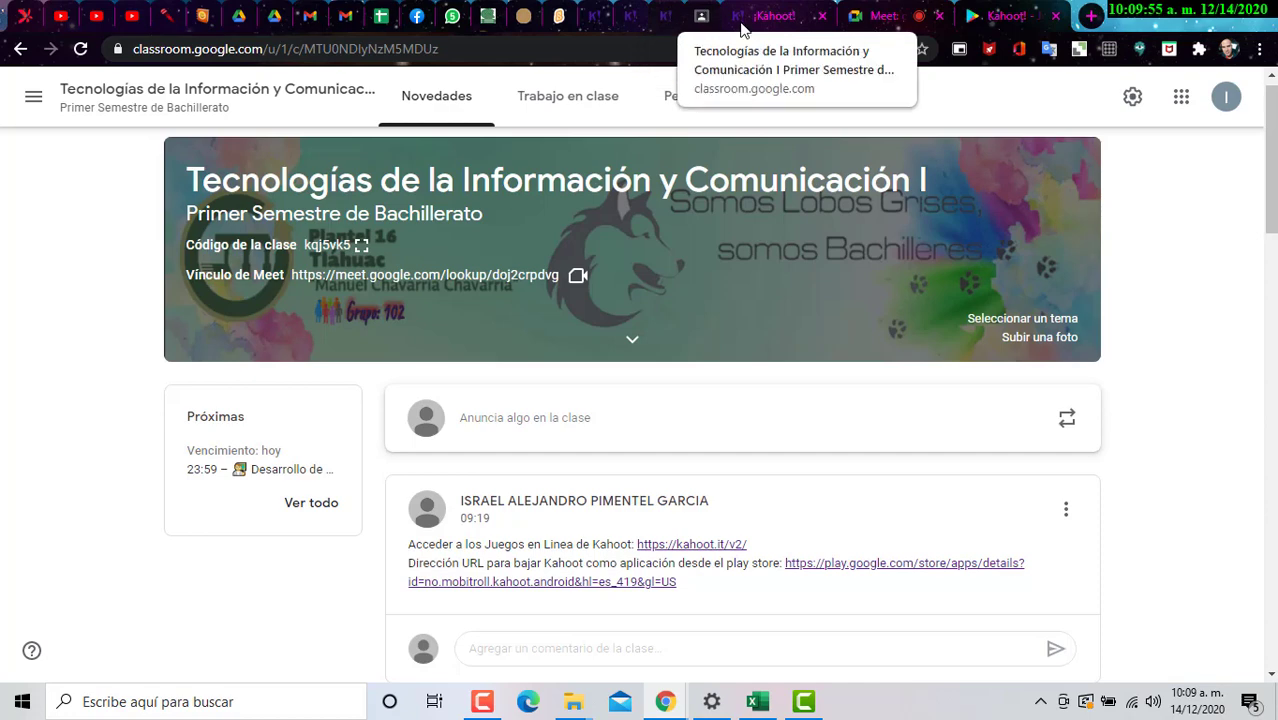
click(870, 18)
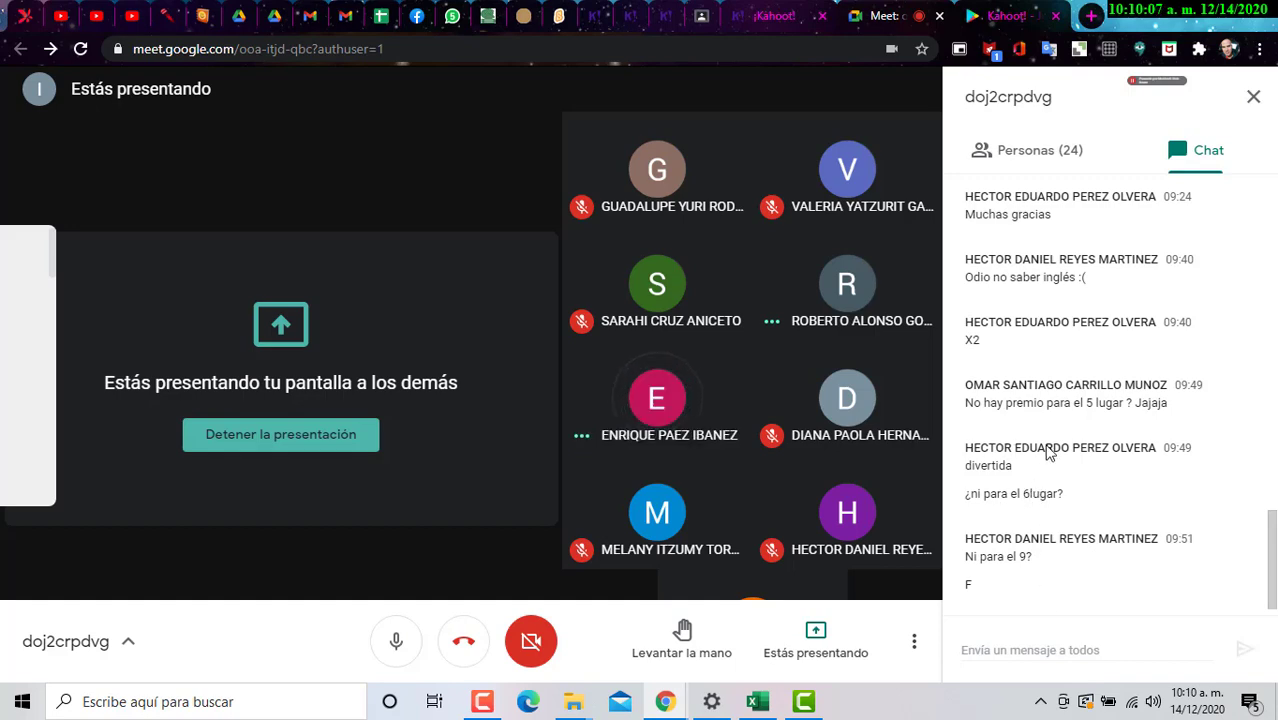
click(770, 15)
click(701, 15)
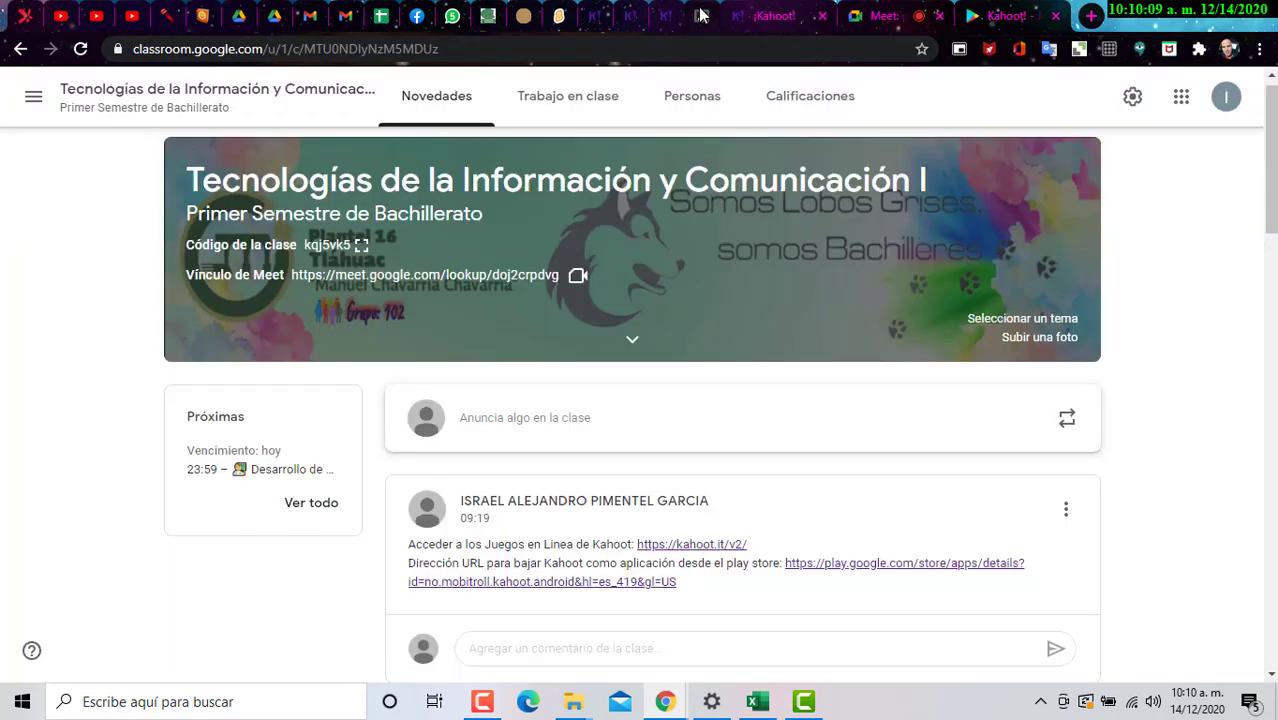
click(880, 15)
click(993, 20)
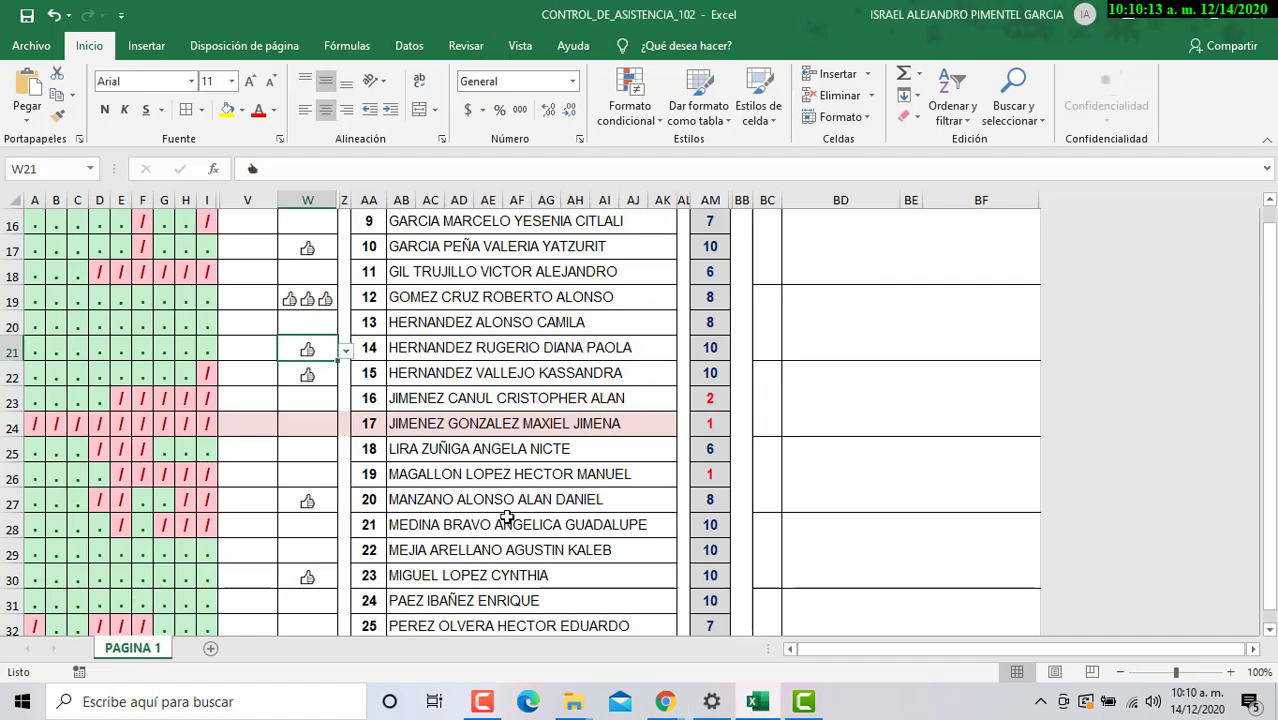
Step: Switch back to the Excel attendance sheet and enter a single thumbs-up in cell W31 for the first-place student
scroll(505, 520, down, 1)
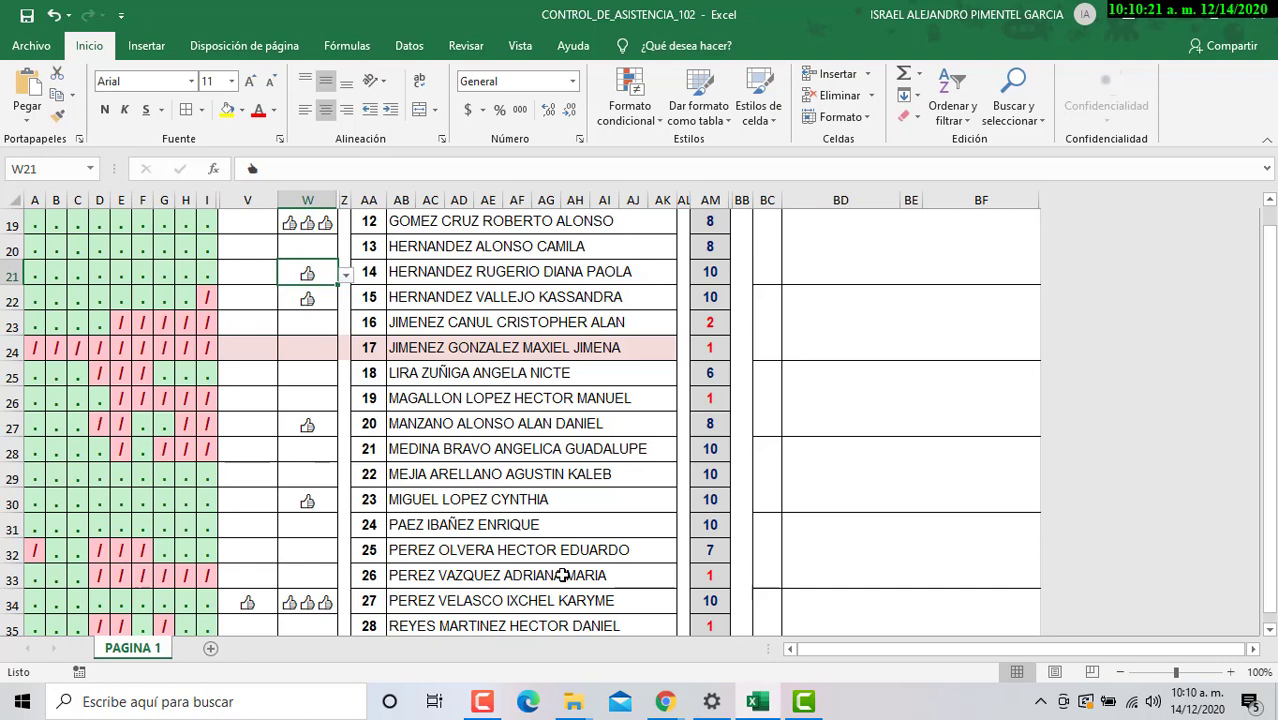
scroll(563, 575, down, 2)
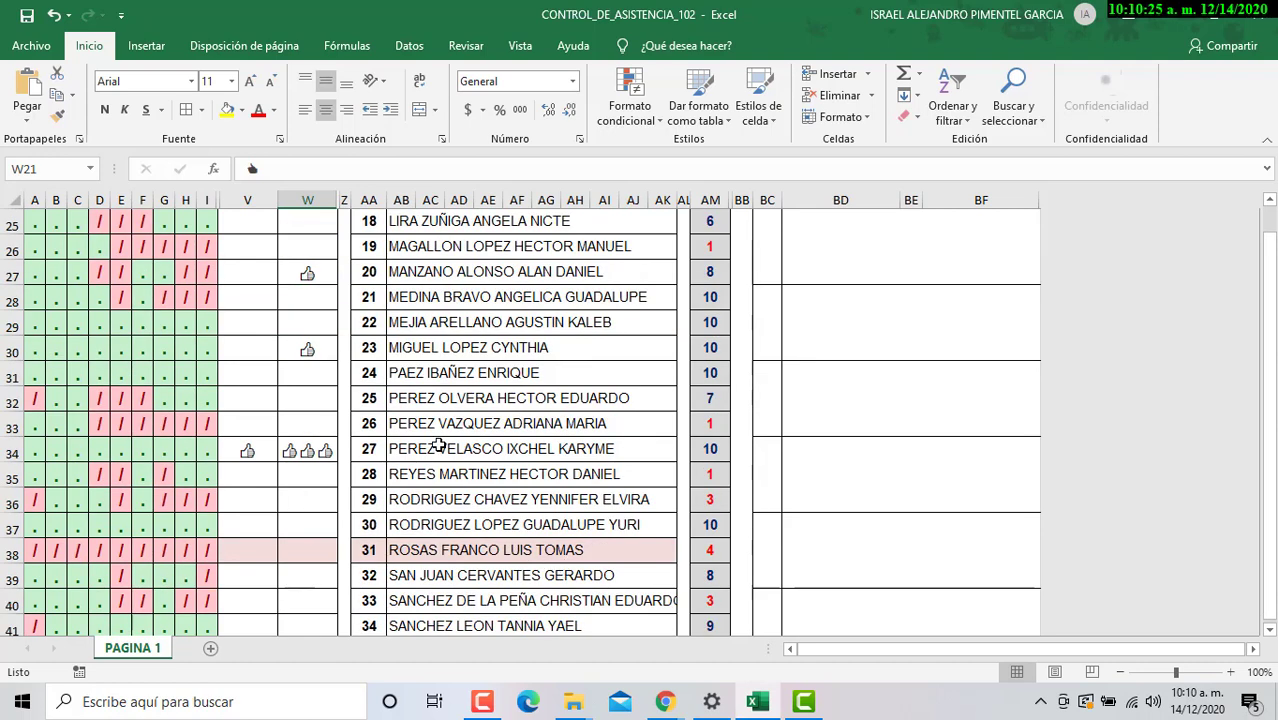
click(440, 373)
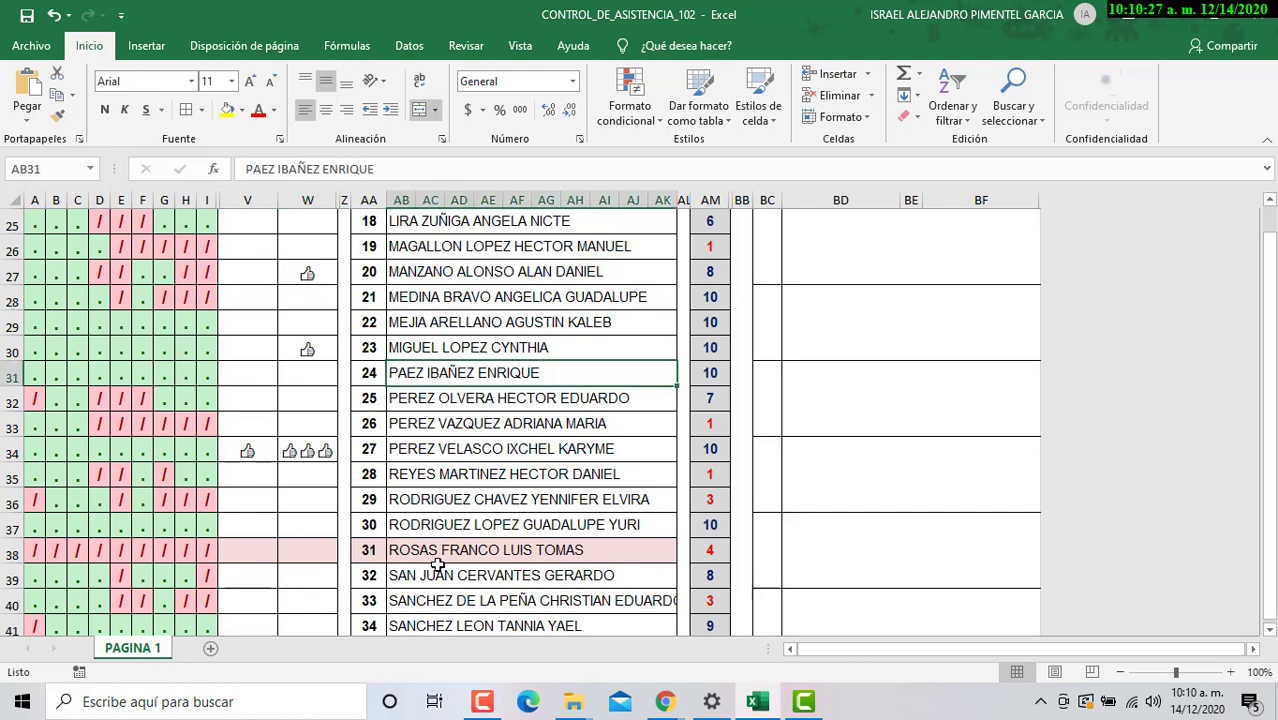
click(305, 367)
click(346, 378)
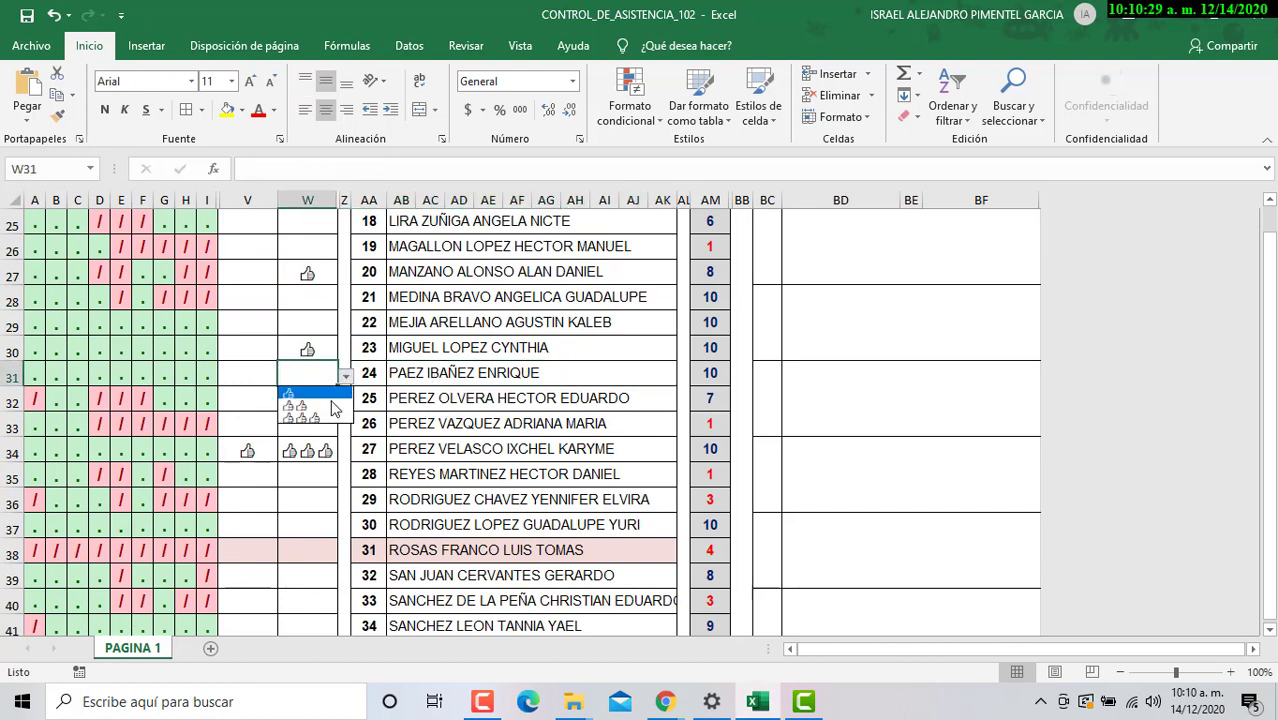
click(319, 396)
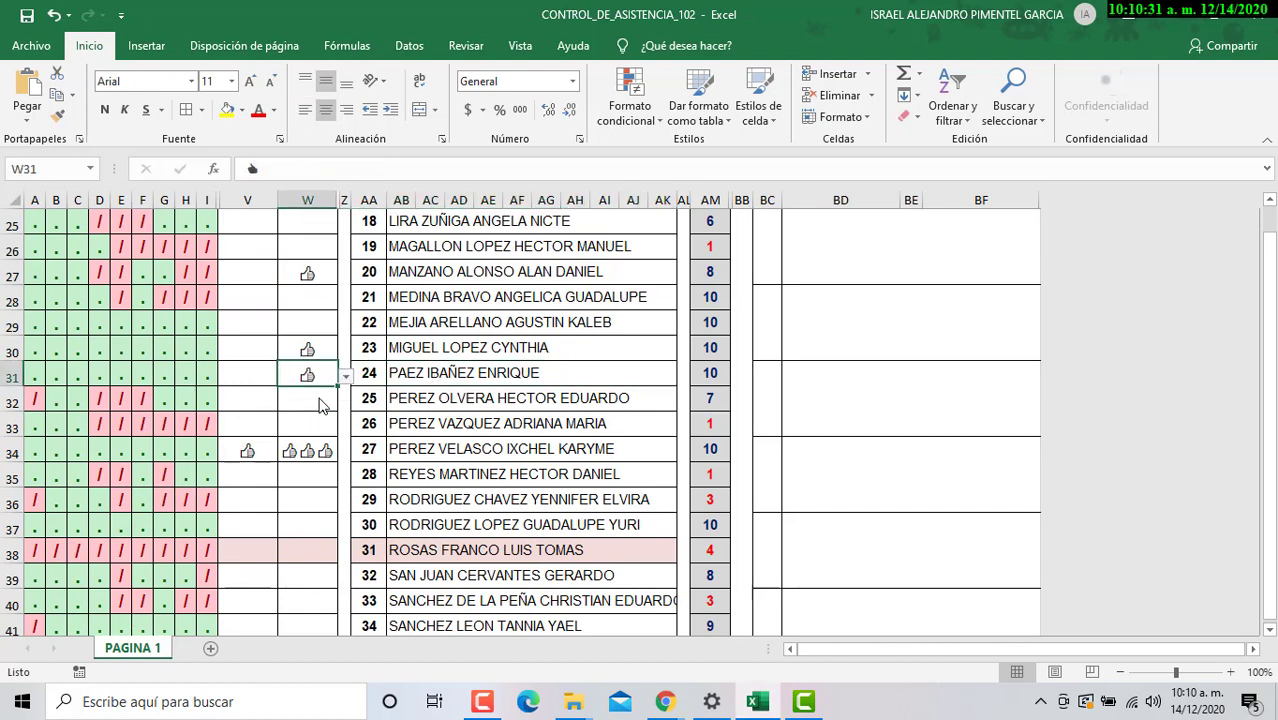
Step: Select the range W7:W21 and review the participation marks in column W against the student list
click(392, 374)
scroll(310, 372, up, 8)
drag(307, 329, 307, 474)
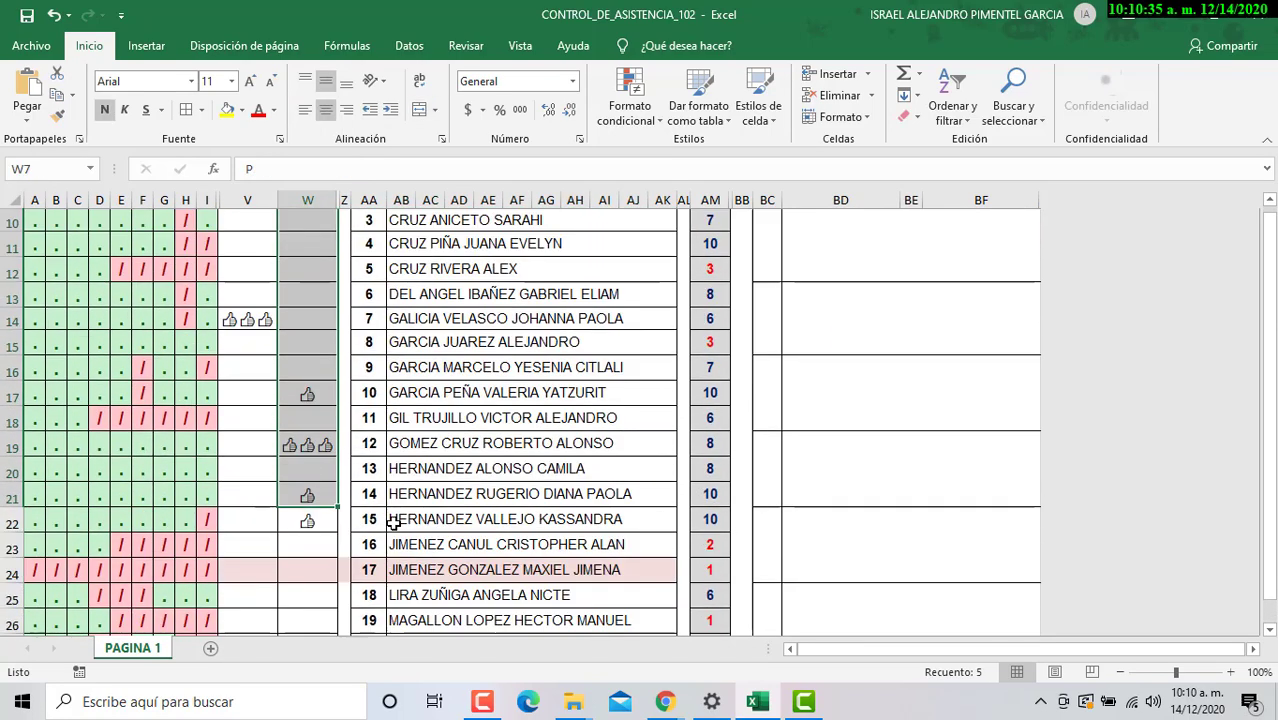
scroll(407, 544, down, 6)
scroll(413, 549, up, 3)
scroll(413, 549, up, 3)
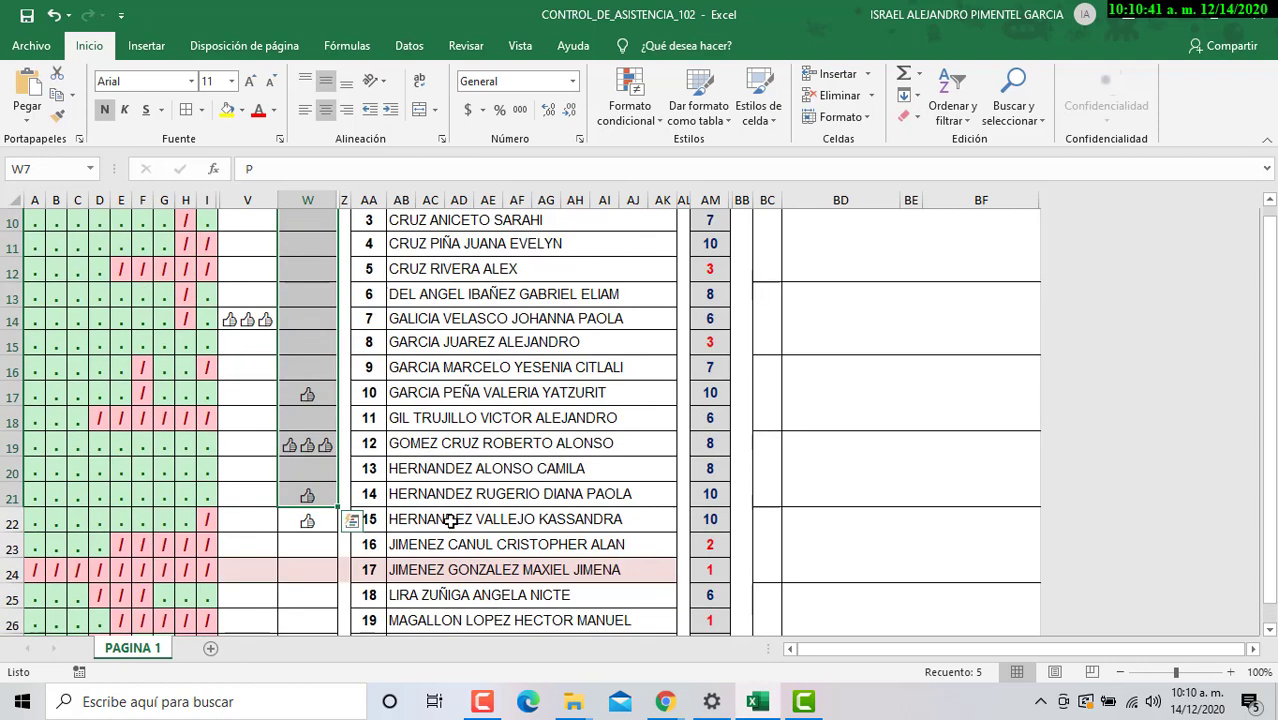
Step: Switch to Chrome and view the Kahoot join page, the Google Classroom page and the Sobresalir quiz's question list
key(alt+Tab)
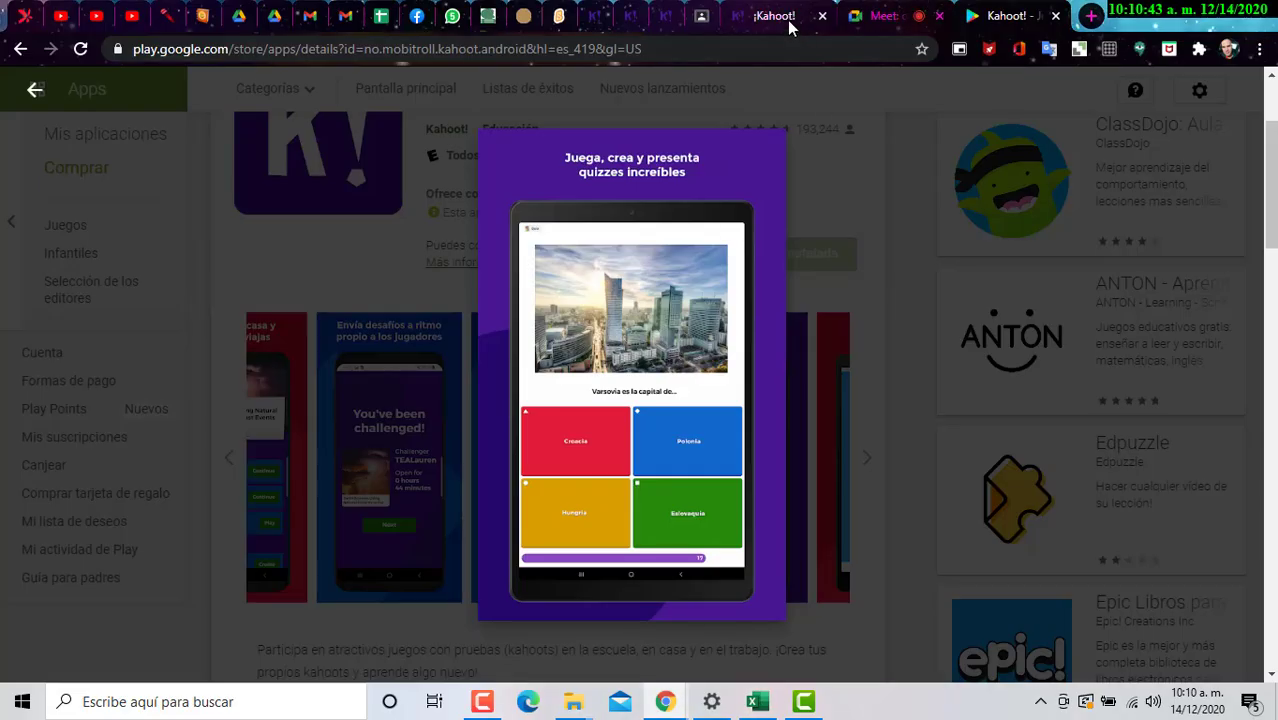
click(660, 17)
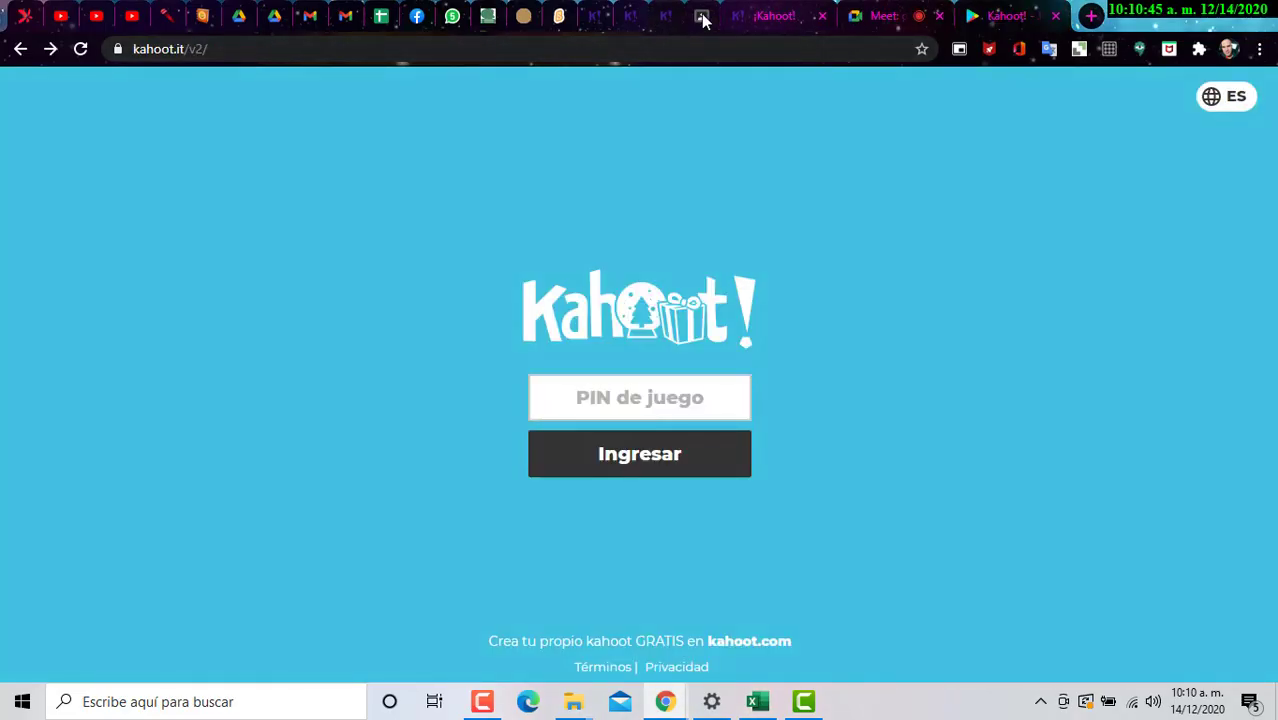
click(703, 18)
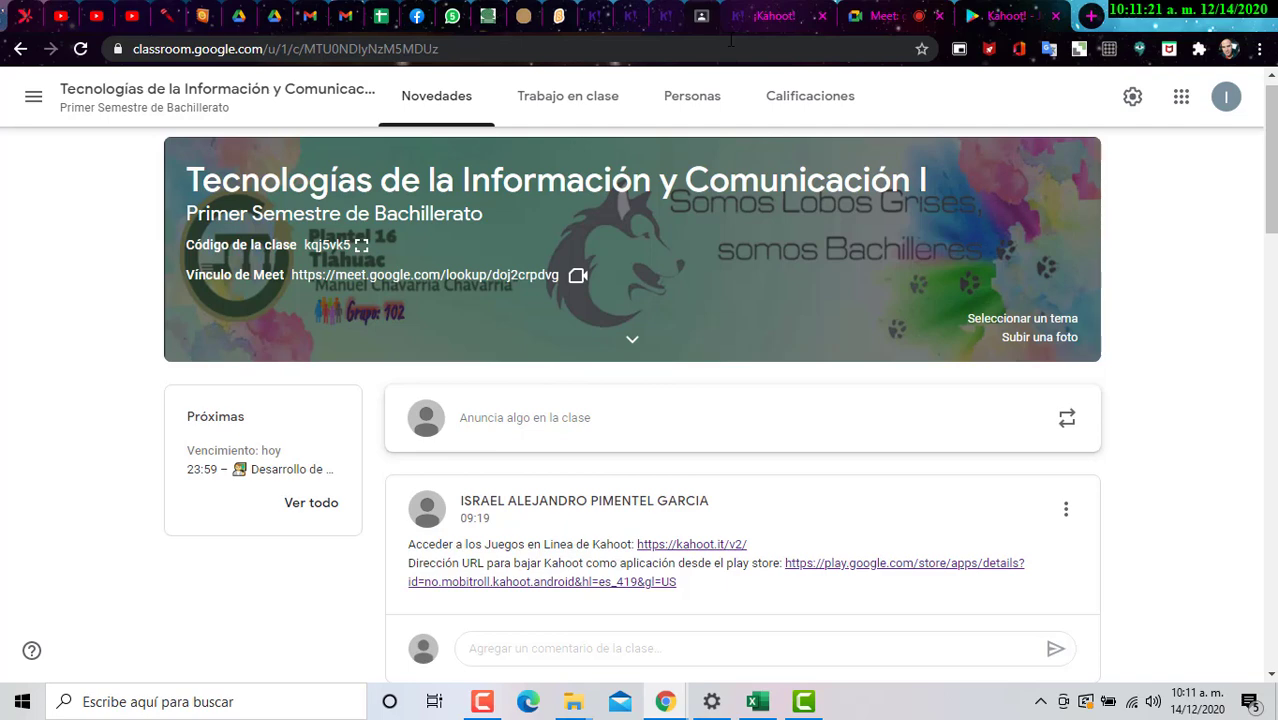
click(630, 17)
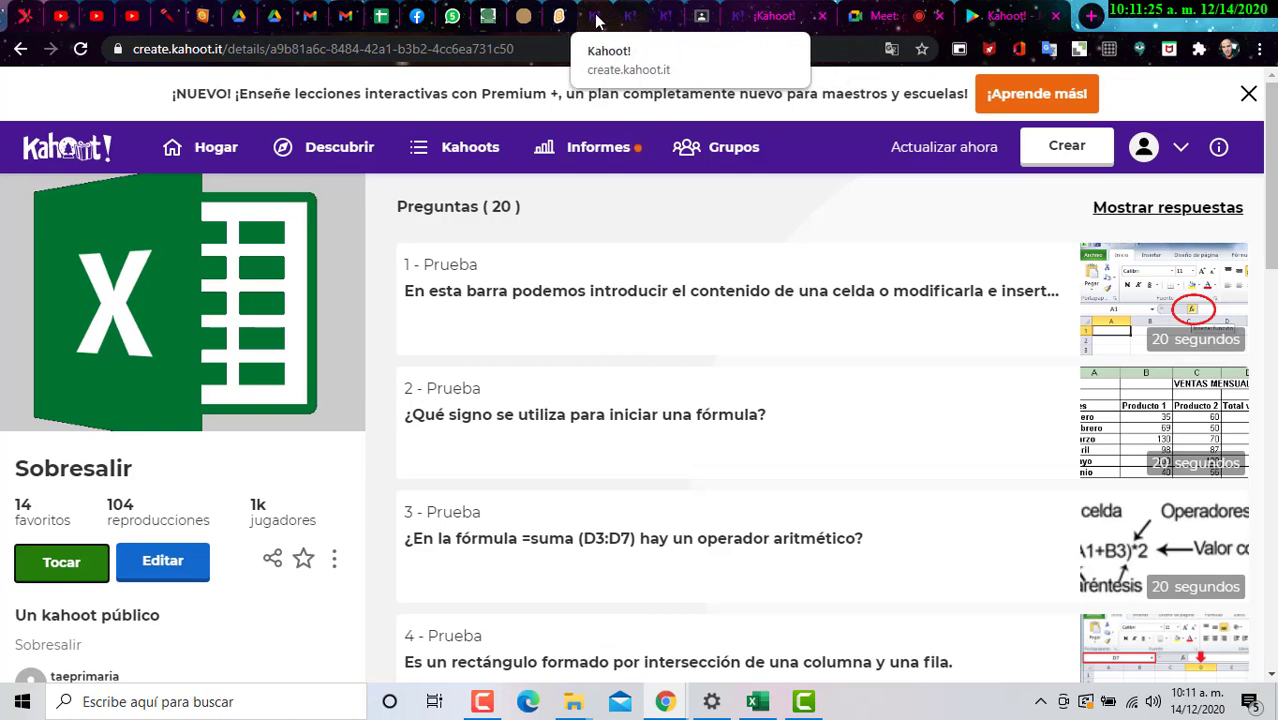
Step: Return to the Kahoot creator page, open its Discover section and browse the featured quizzes
click(597, 17)
click(665, 17)
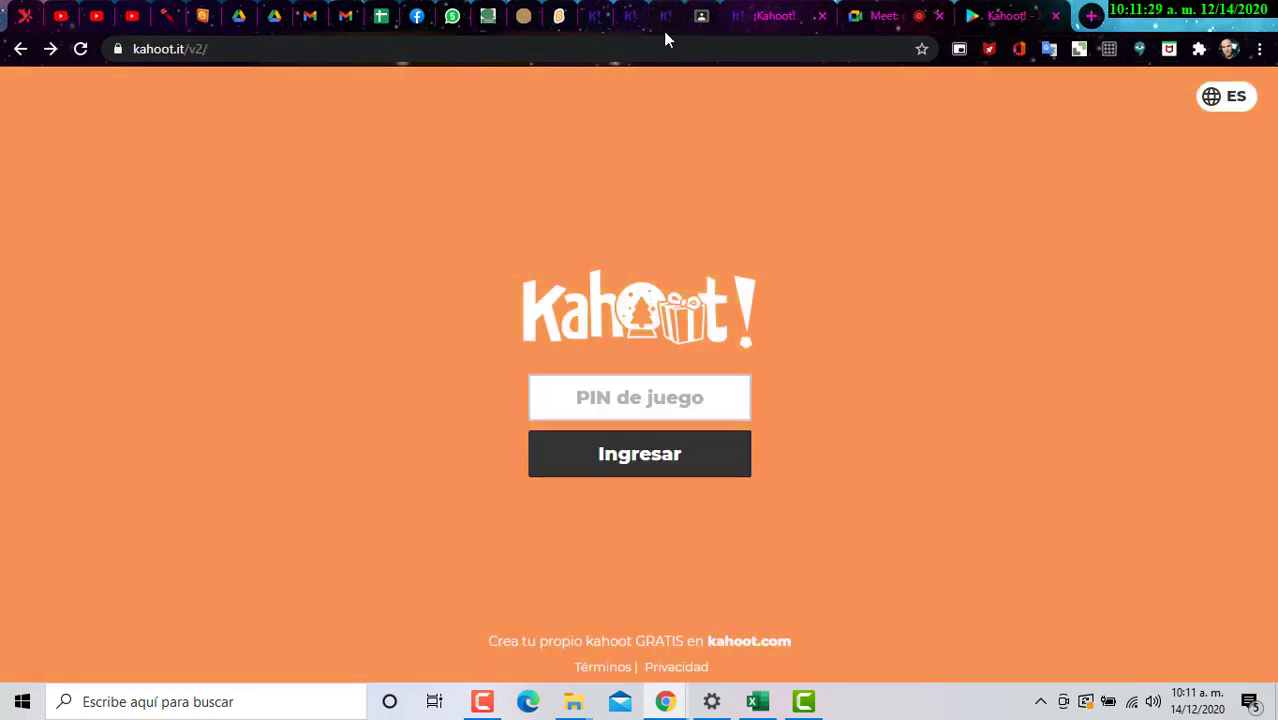
click(700, 48)
click(630, 17)
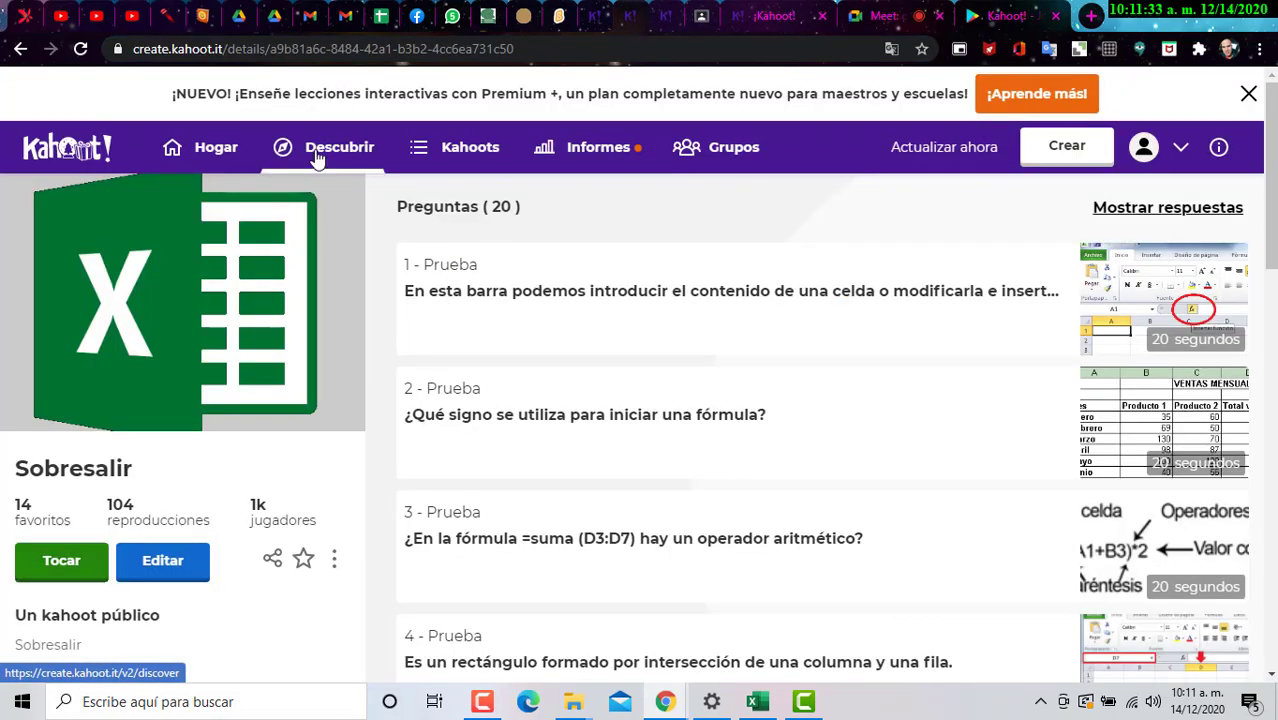
click(316, 158)
scroll(740, 405, down, 3)
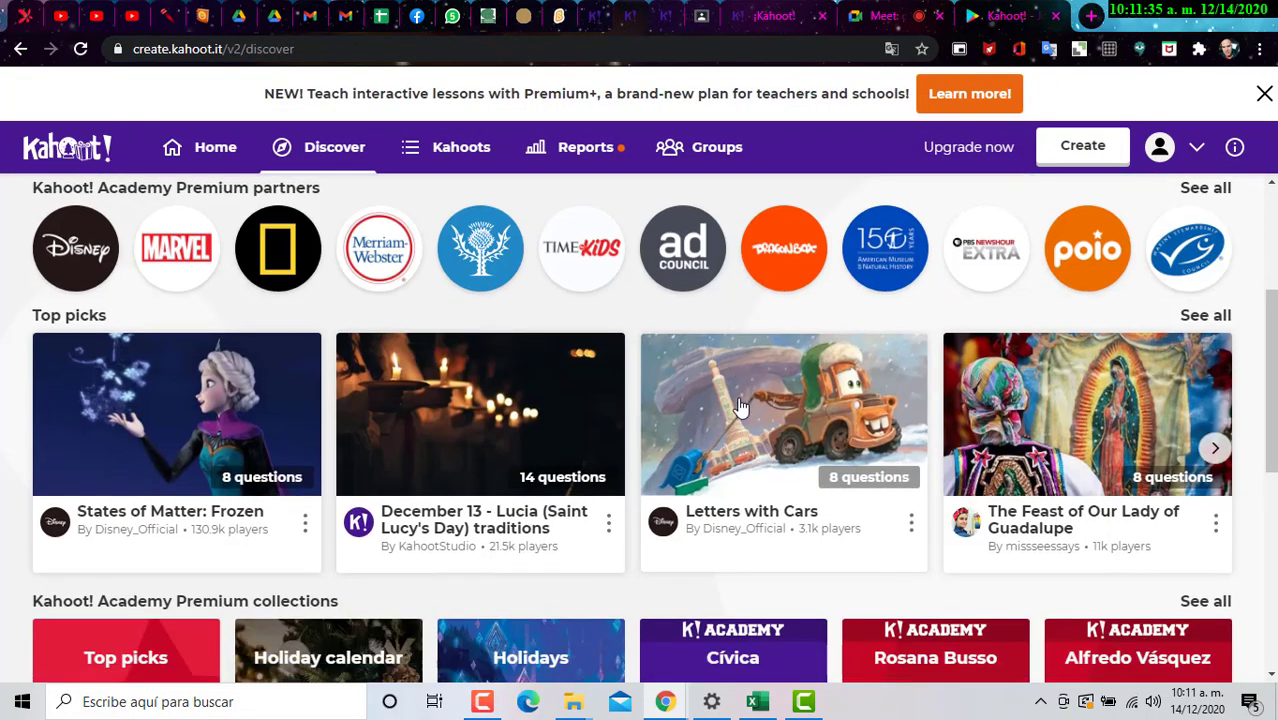
scroll(740, 405, down, 3)
scroll(742, 408, up, 10)
Step: Search the Kahoot library for "power point"
click(251, 204)
text(ñpower)
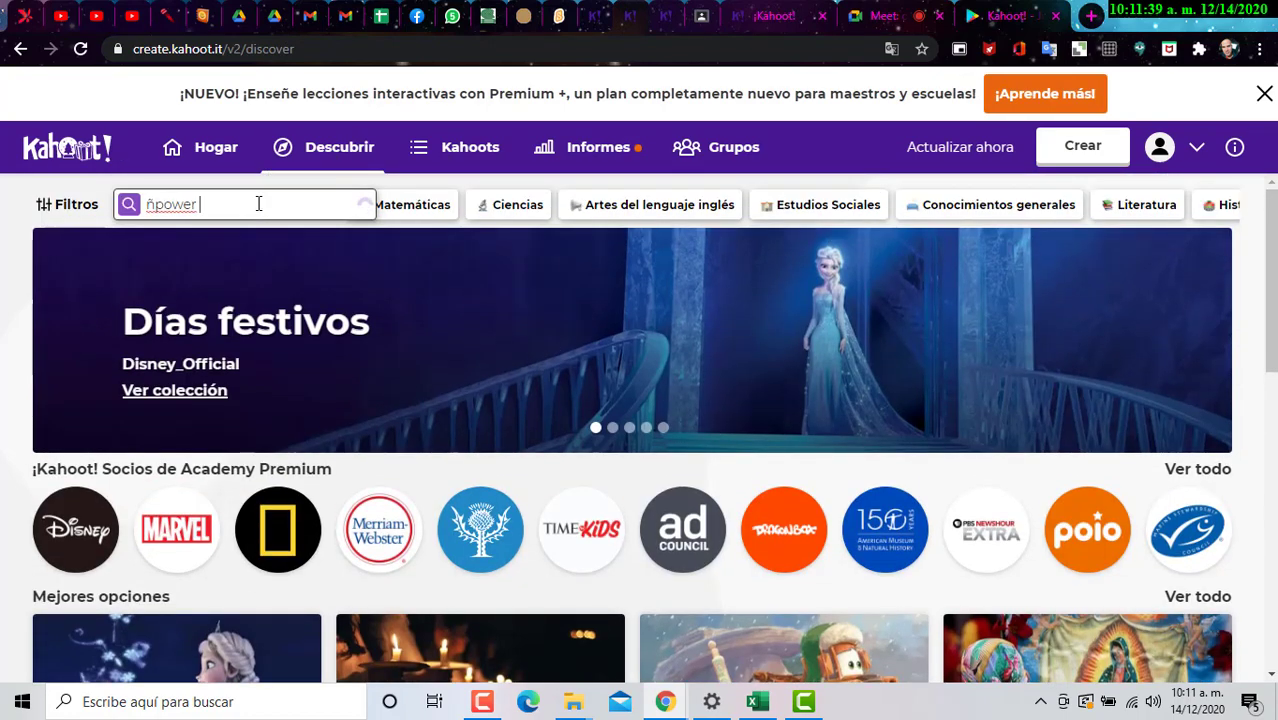
key(BackSpace)
key(BackSpace)
key(BackSpace)
key(BackSpace)
key(BackSpace)
key(BackSpace)
text(power oo)
key(BackSpace)
key(BackSpace)
text(point)
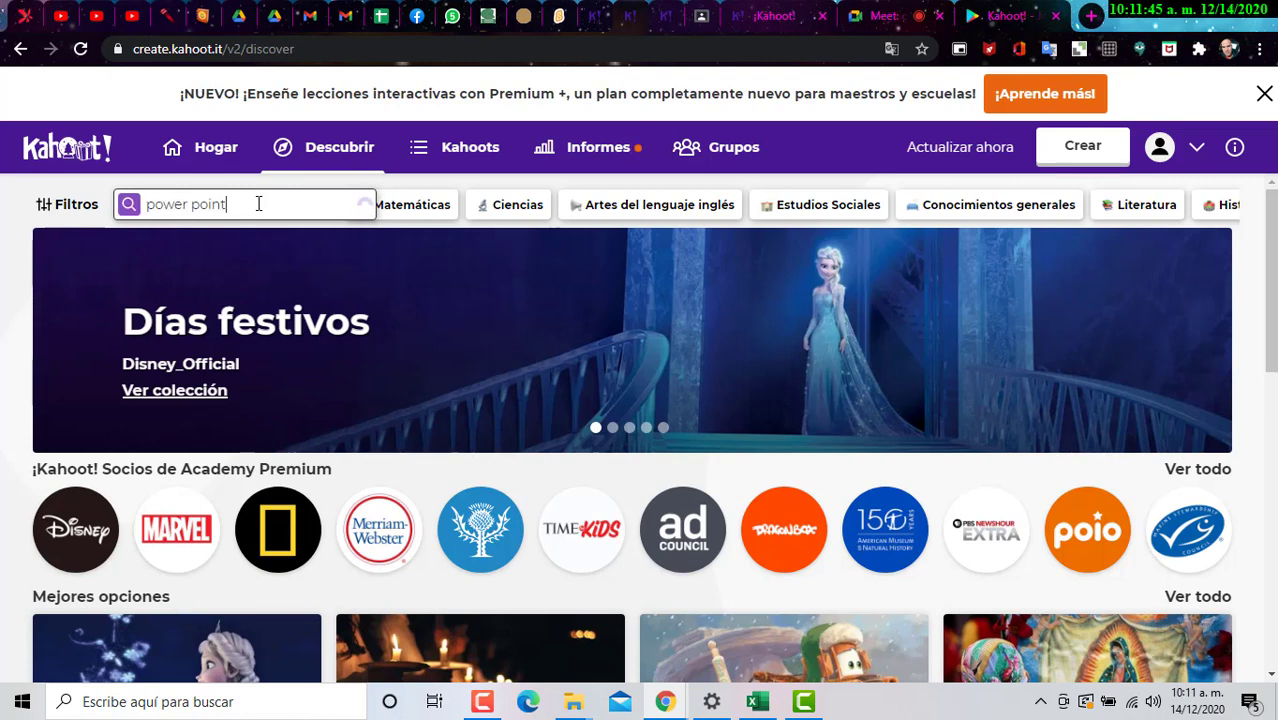
key(Return)
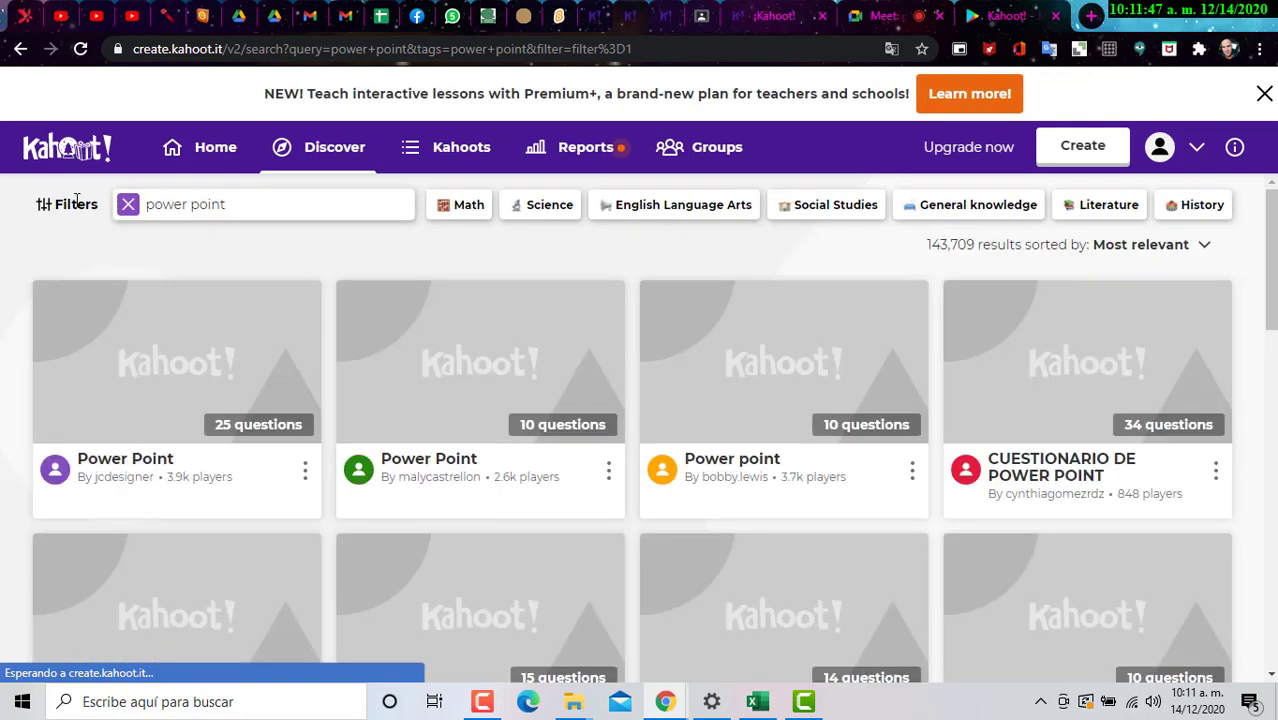
Step: Filter the search results by language, applying only Español
click(62, 204)
click(320, 402)
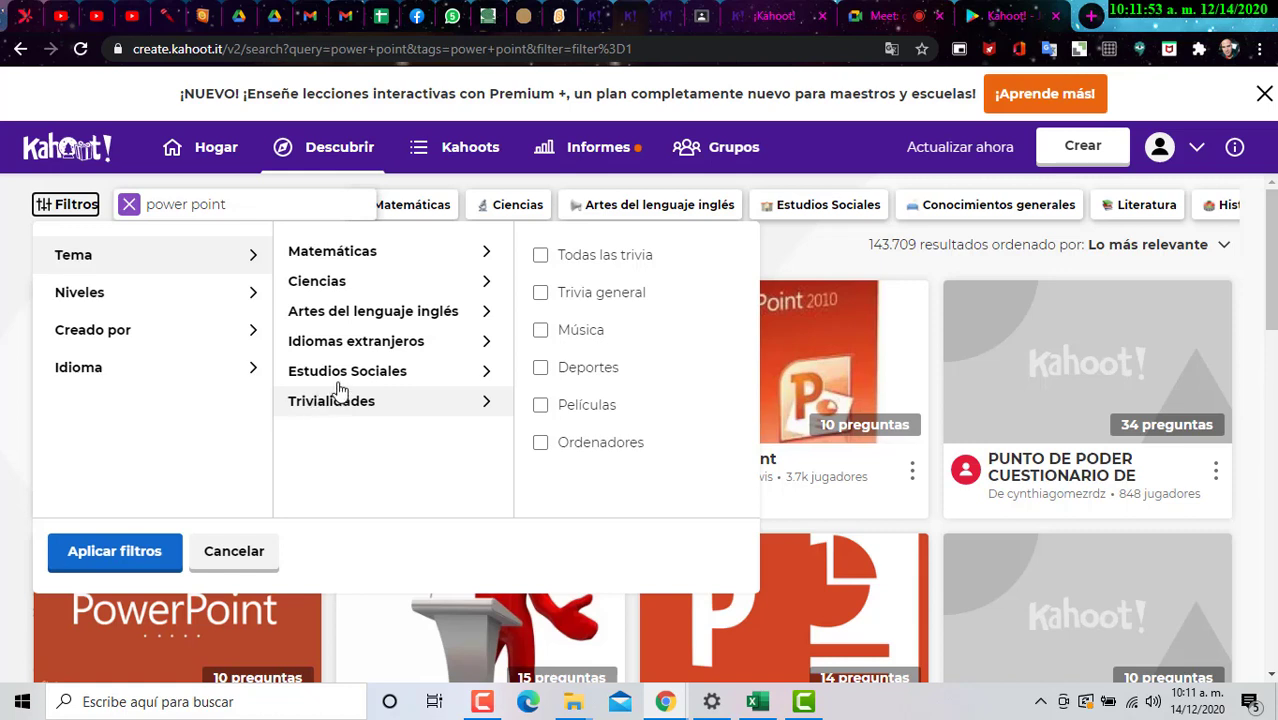
mouse_move(352, 385)
mouse_move(171, 367)
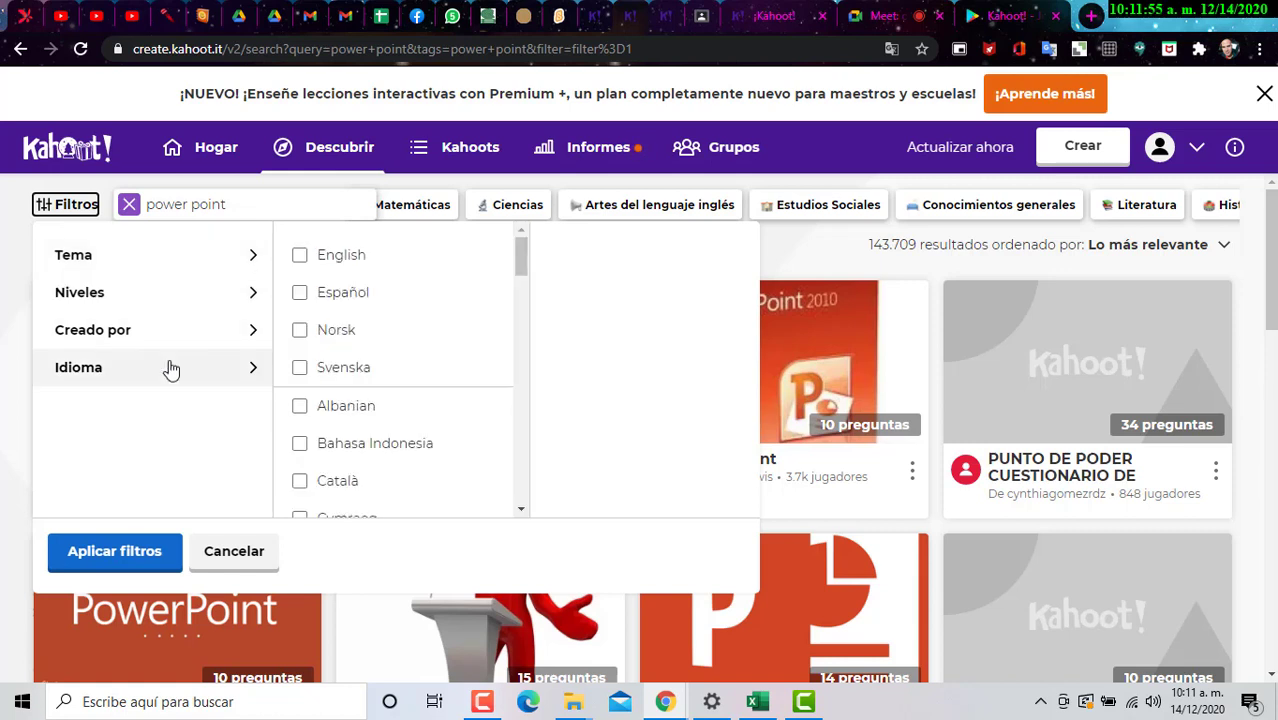
click(349, 292)
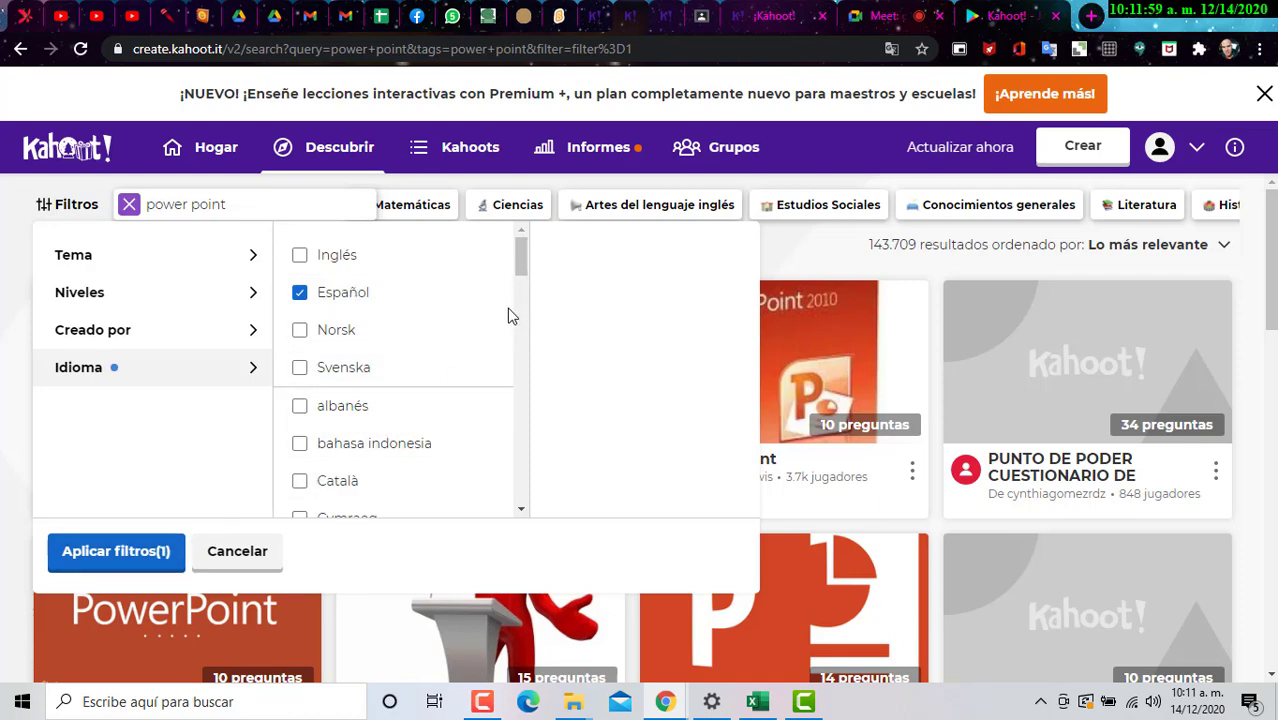
click(106, 562)
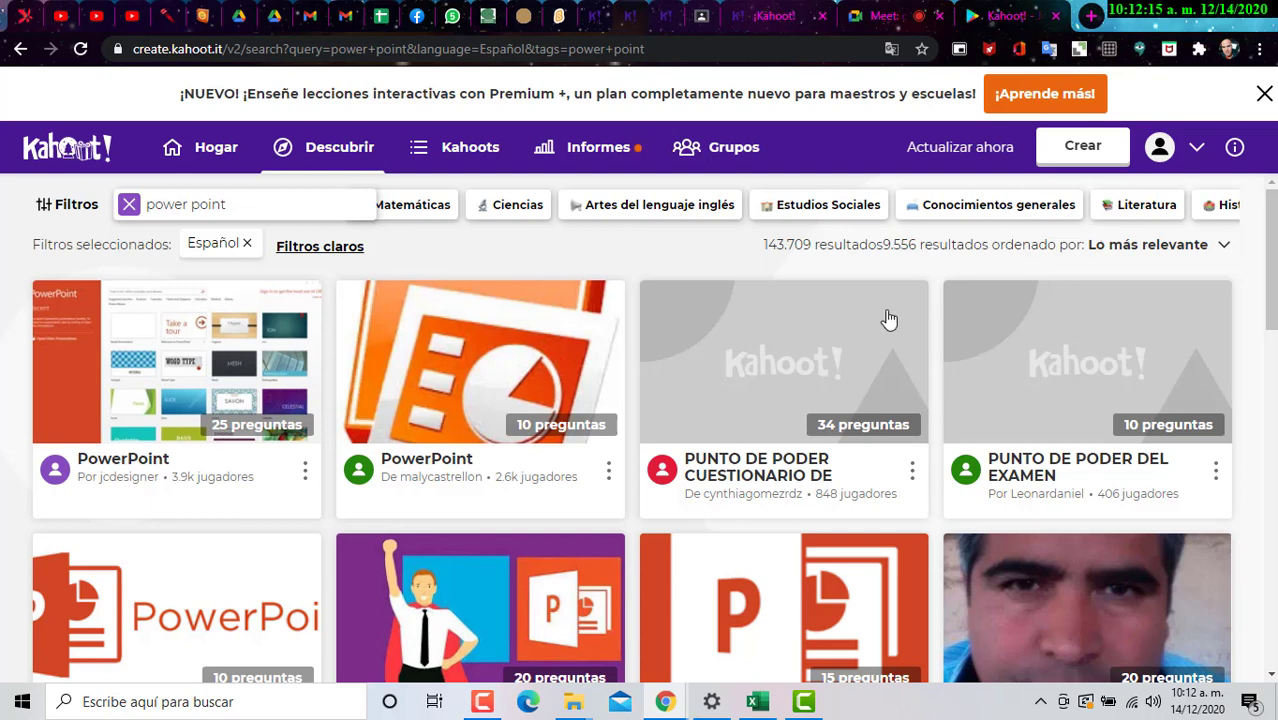
Step: Open the 20-question PowerPoint quiz with the caped superhero cover and look through its question list
scroll(997, 268, down, 1)
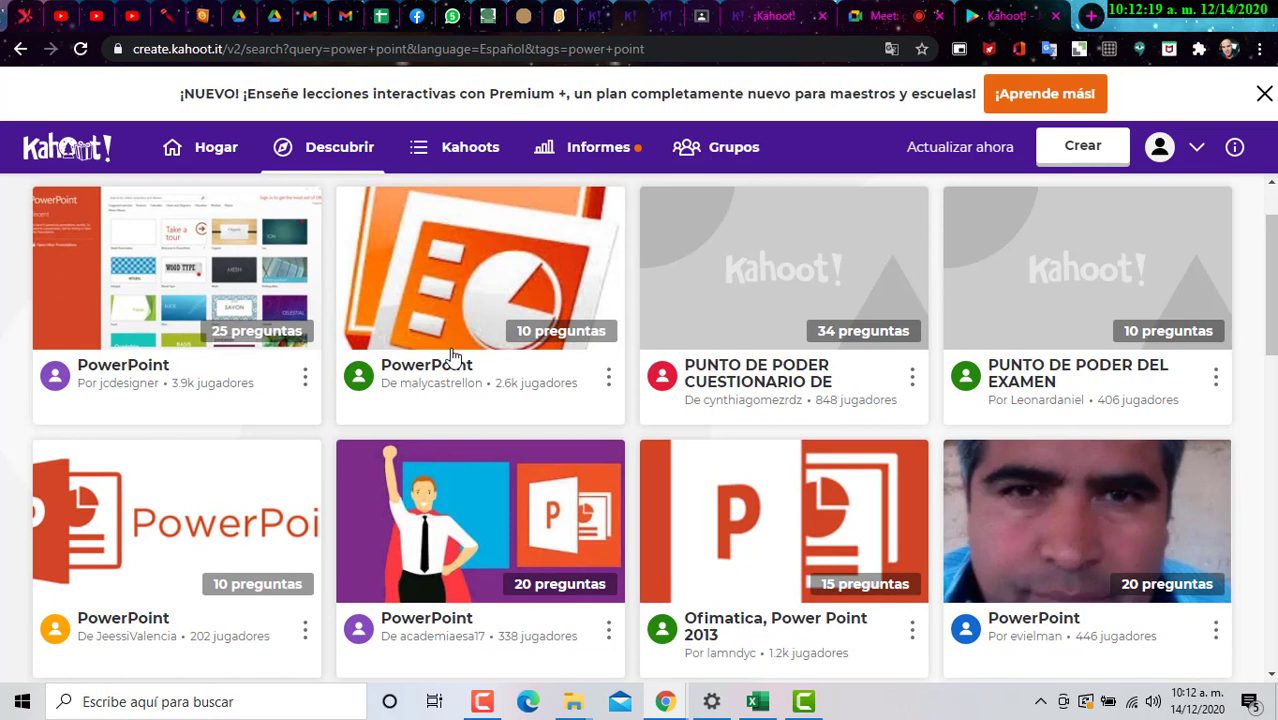
click(531, 512)
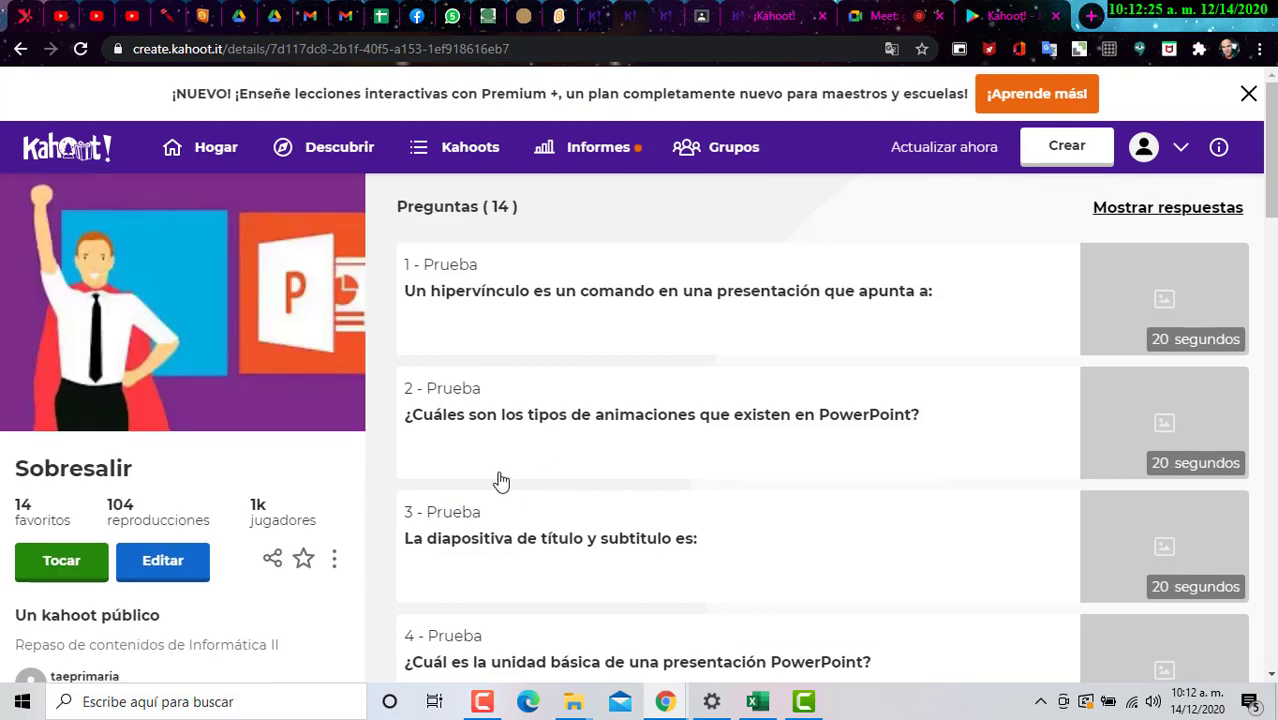
scroll(488, 498, down, 2)
scroll(494, 496, down, 12)
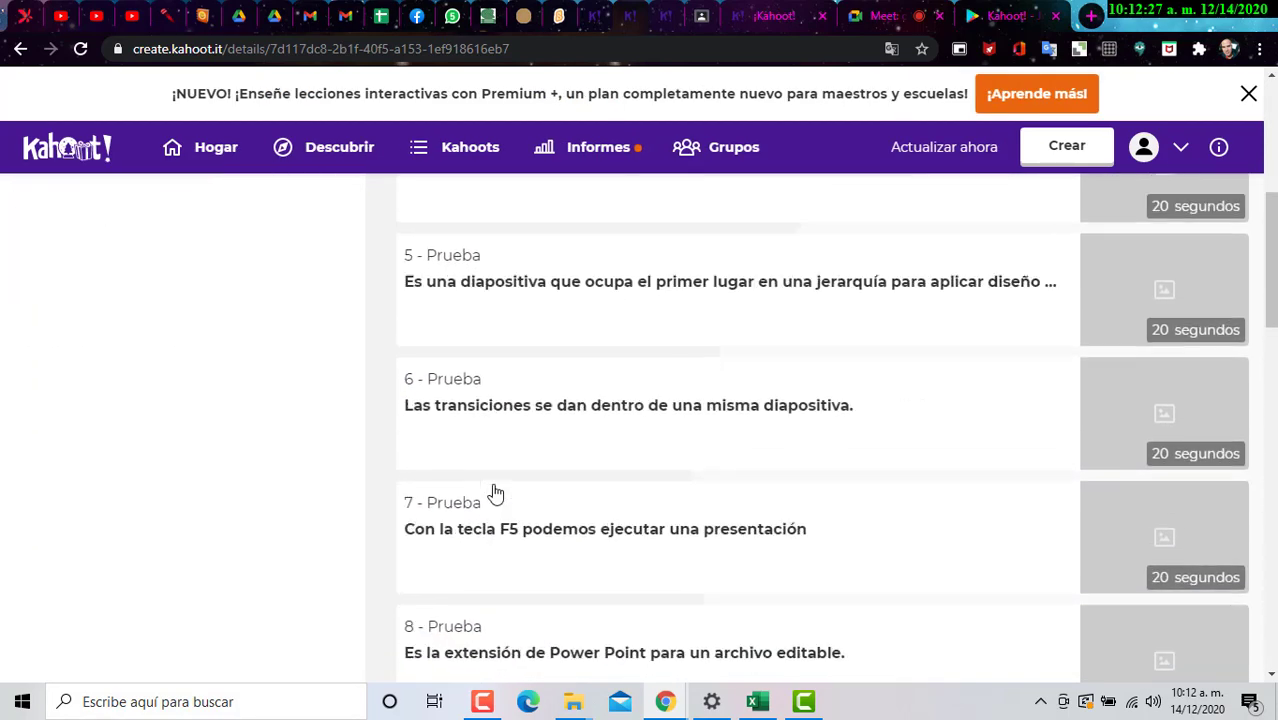
scroll(499, 491, up, 15)
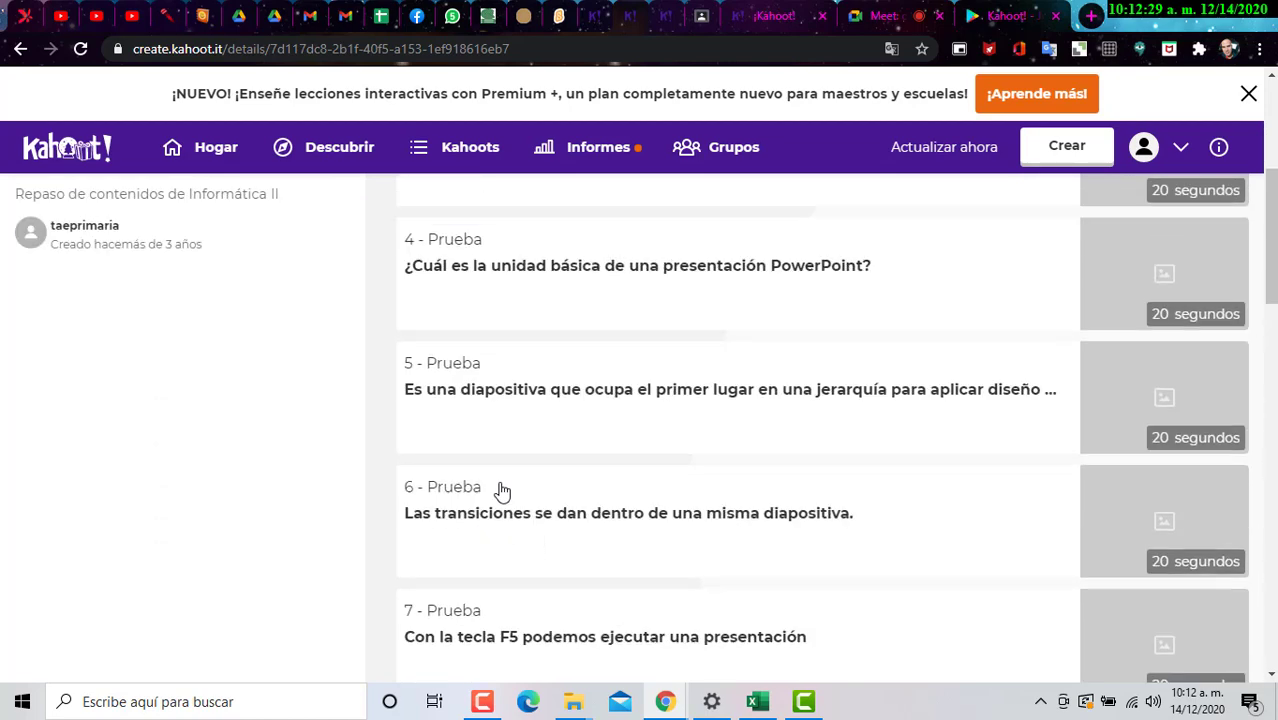
Step: Host the selected PowerPoint quiz as a live game in Classic player-versus-player mode
click(55, 580)
click(490, 410)
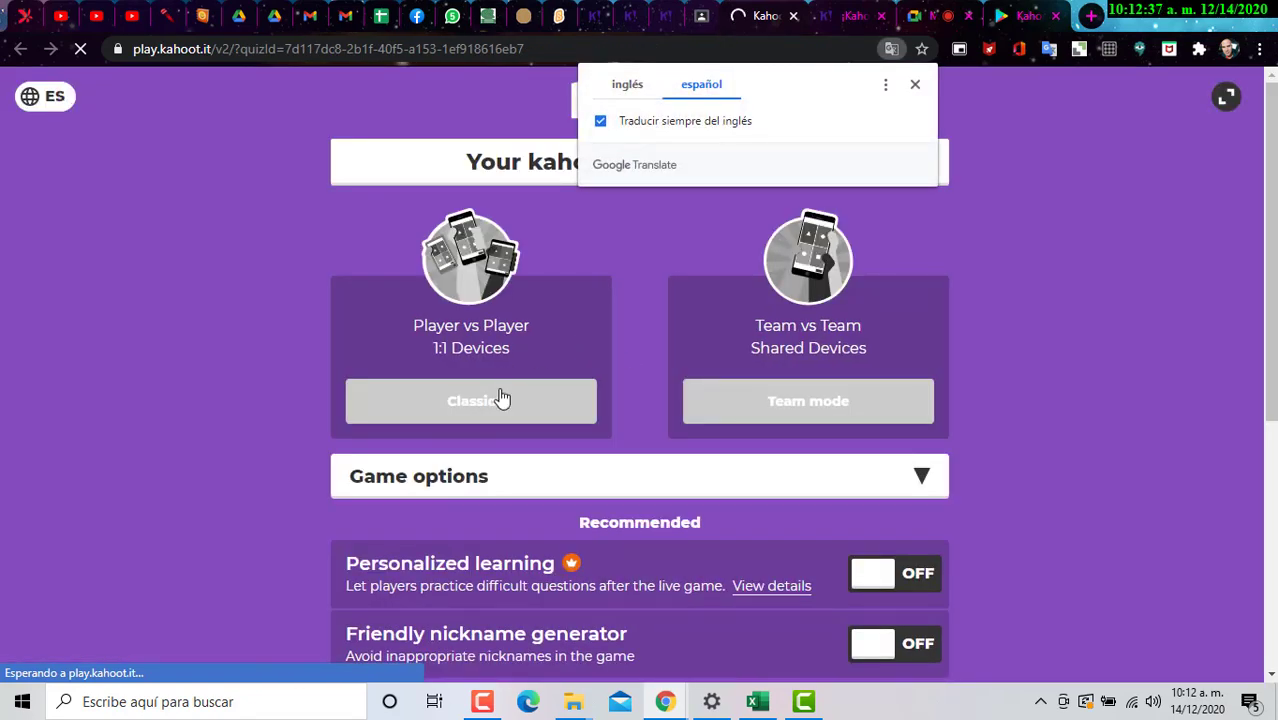
click(577, 400)
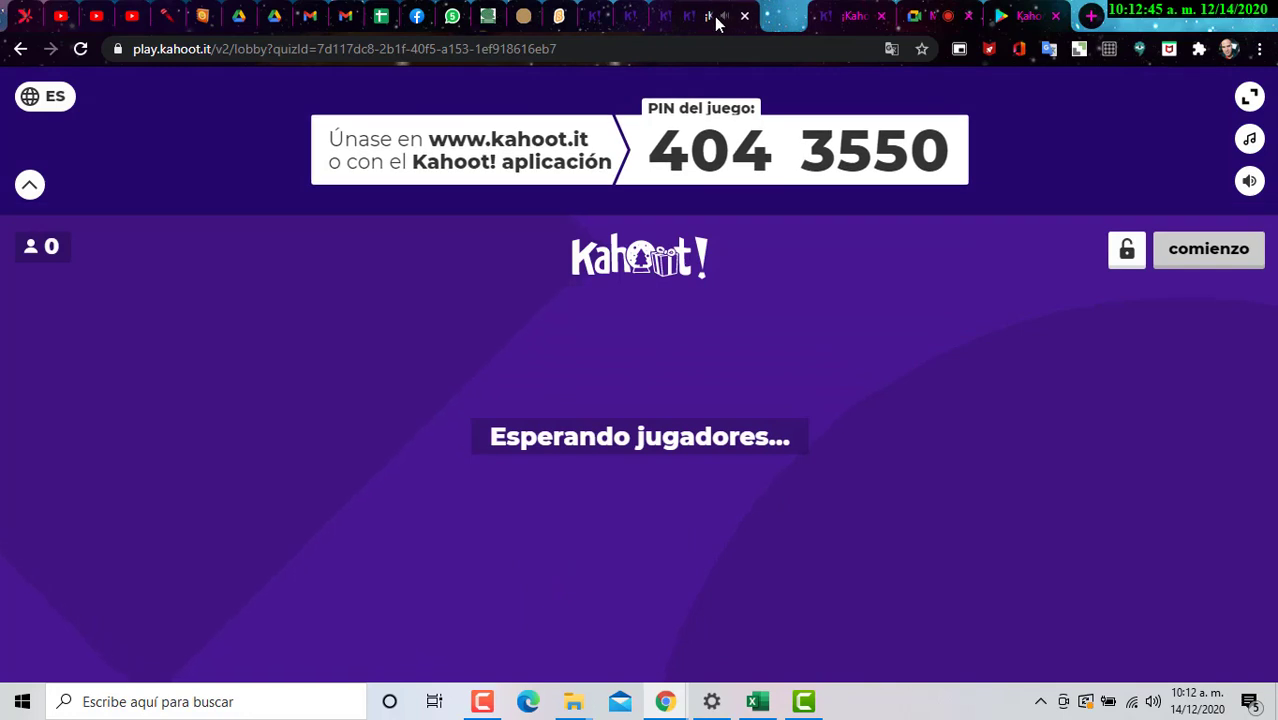
Step: Move the new lobby's tab past Google Classroom, close the Google Play and finished quiz tabs, and return to the lobby
mouse_move(747, 22)
mouse_down()
mouse_move(590, 22)
mouse_move(770, 20)
mouse_up()
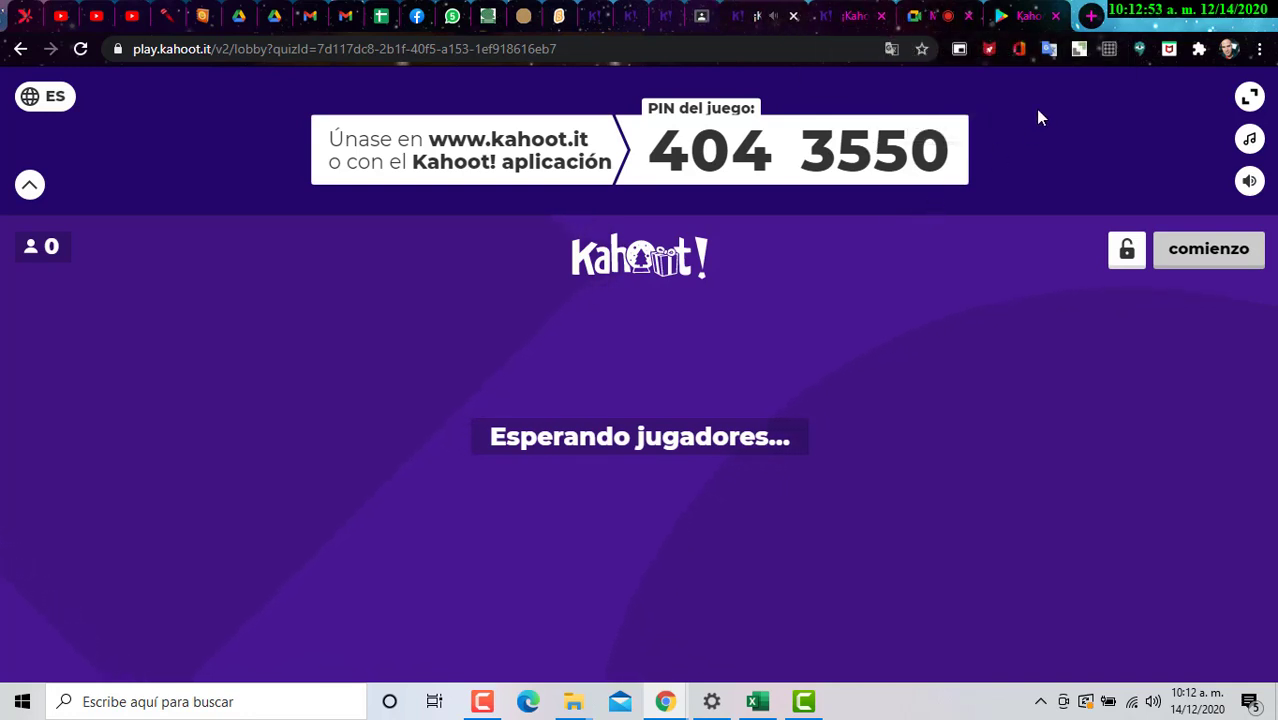
click(1057, 17)
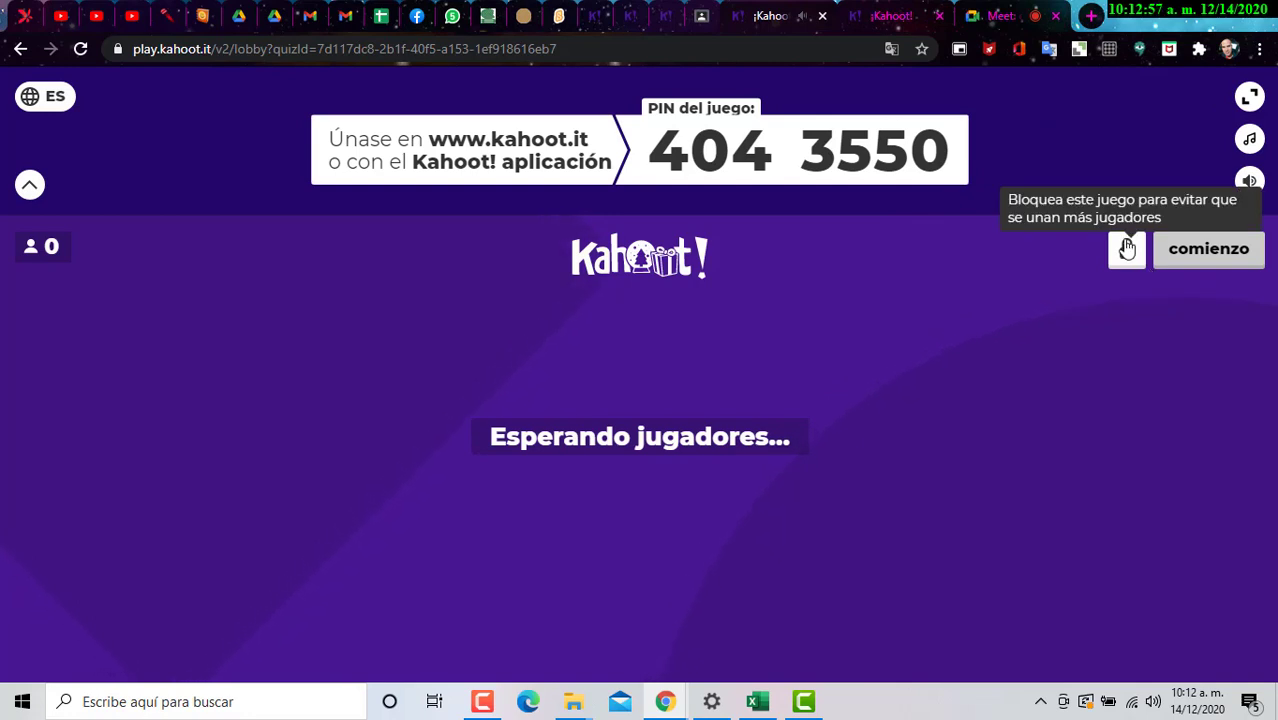
click(939, 16)
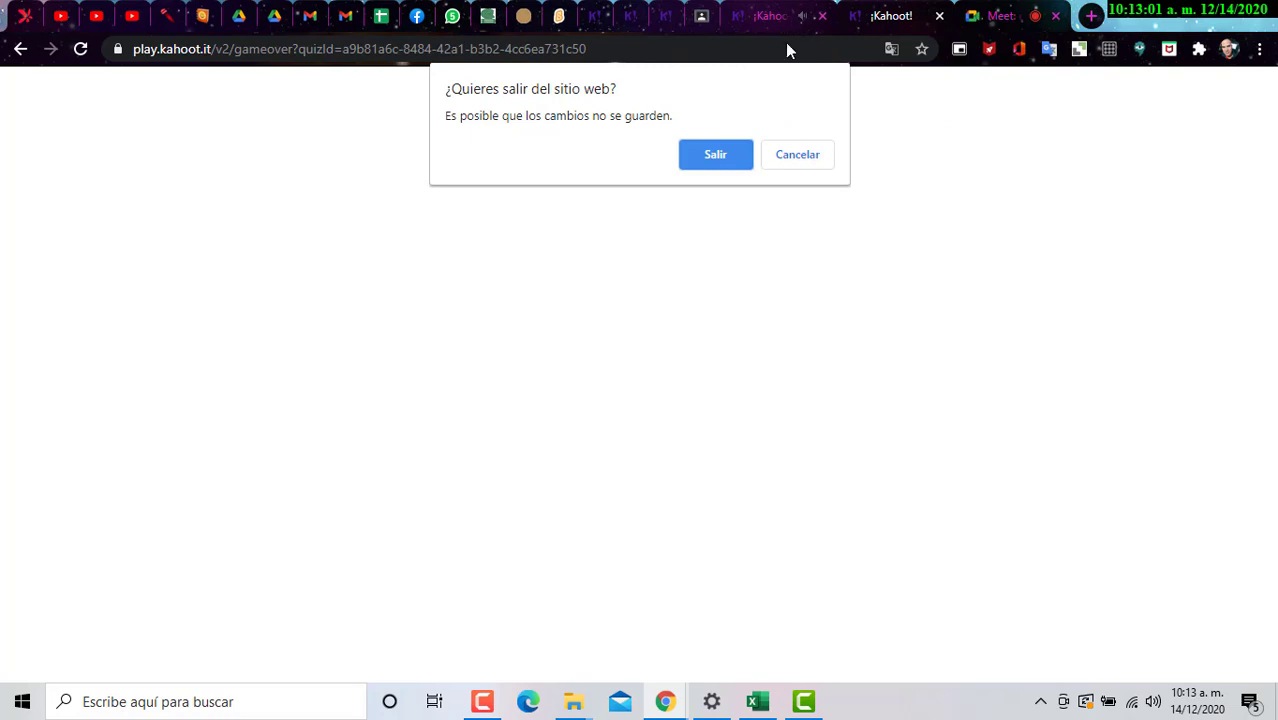
click(708, 160)
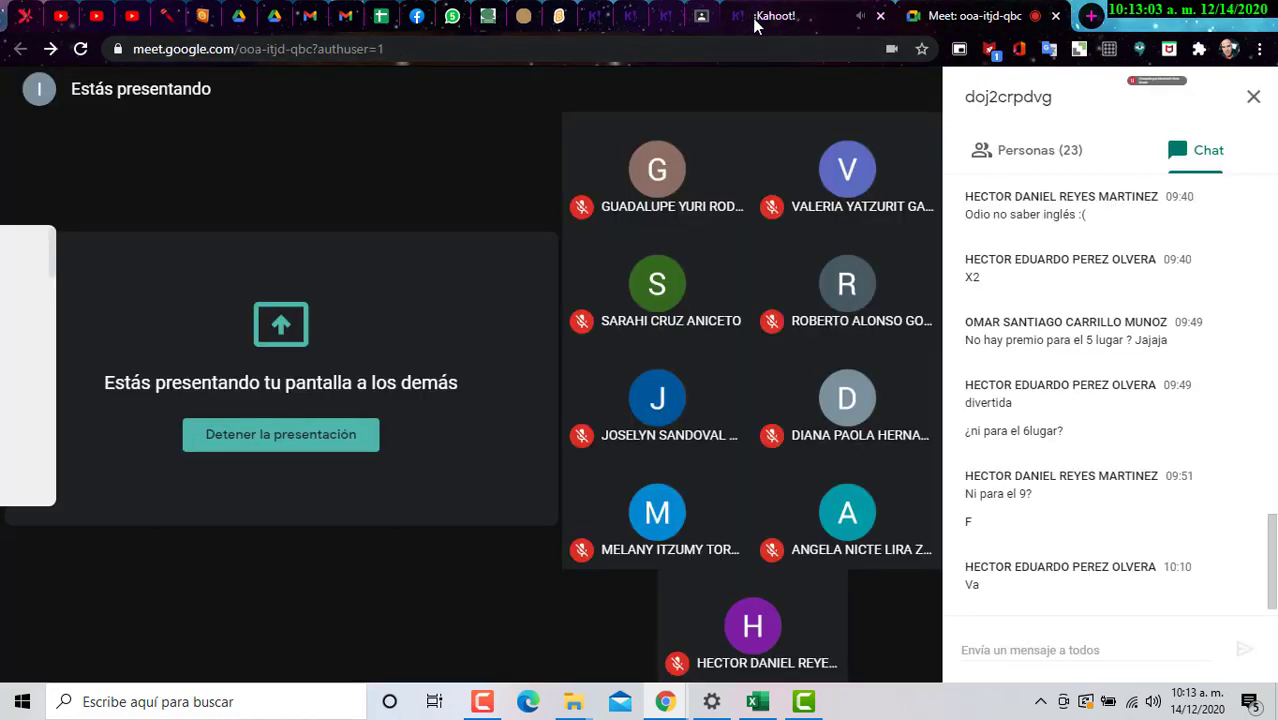
click(751, 17)
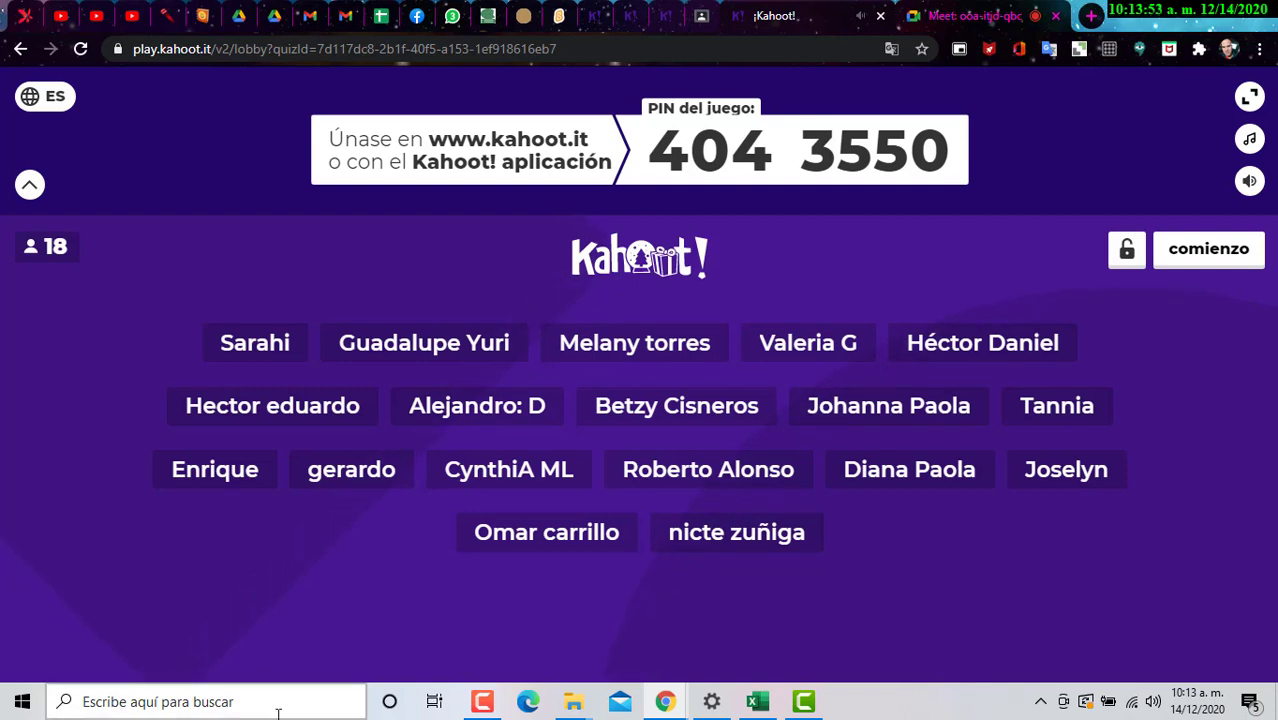
Step: Lower the game volume in the lobby and start the PowerPoint quiz with the joined players
mouse_move(1248, 181)
click(1185, 183)
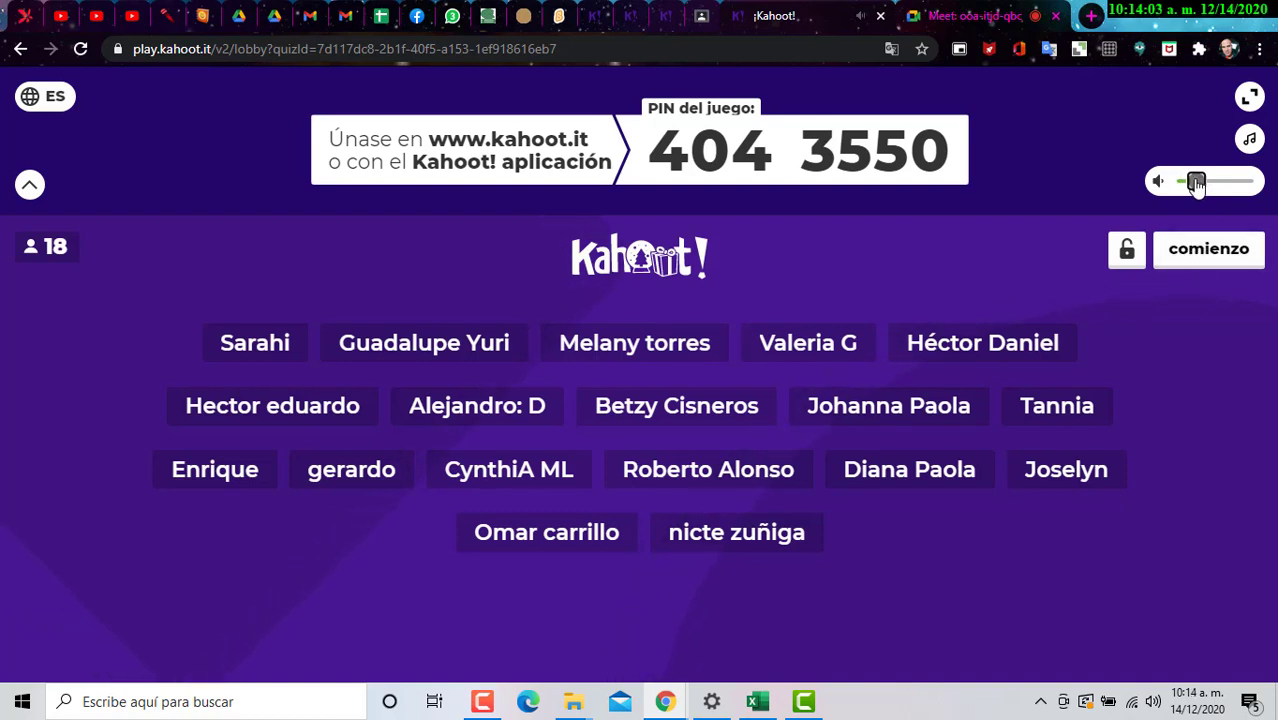
click(1207, 249)
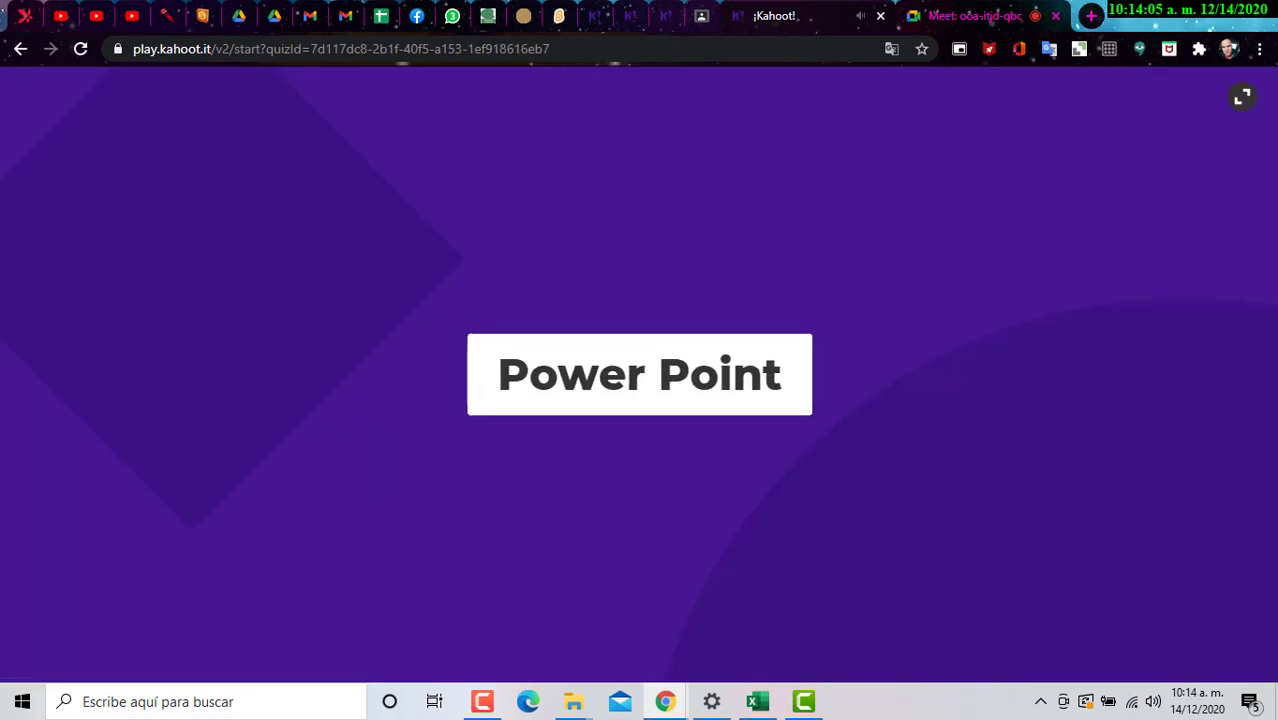
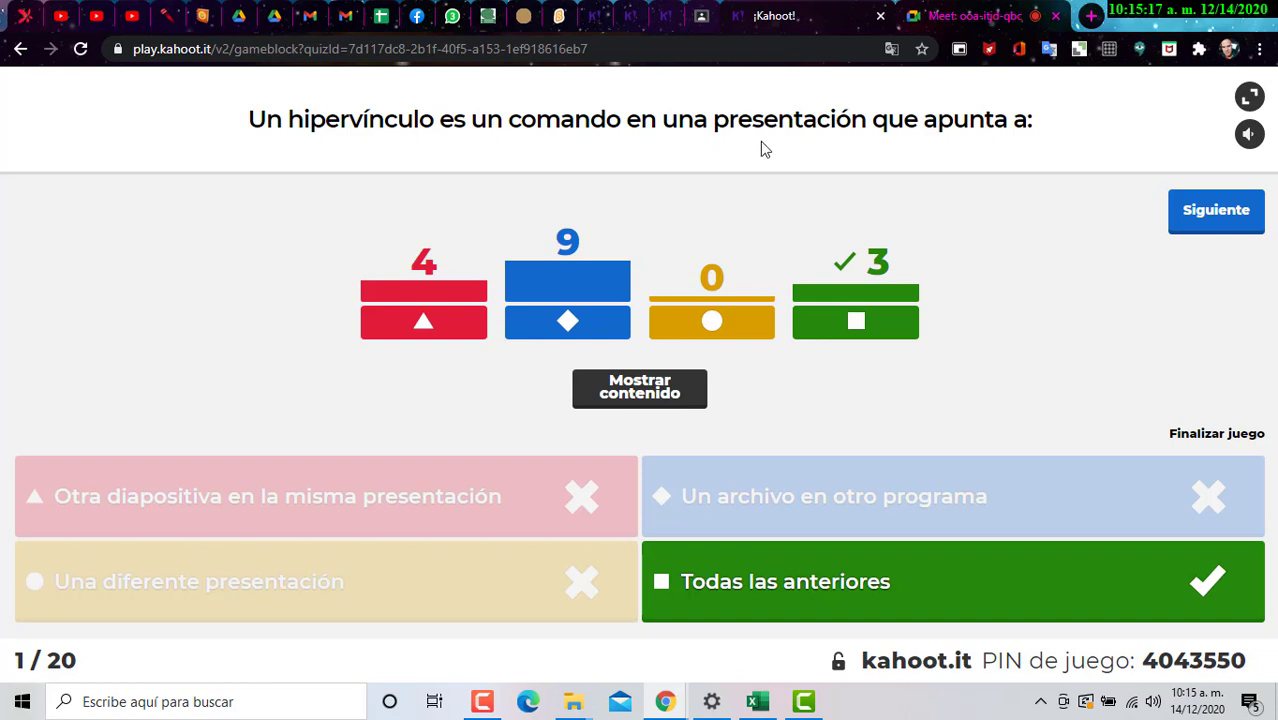
Step: Advance the live quiz from the question 1 results through the scoreboards to question 3
click(1191, 228)
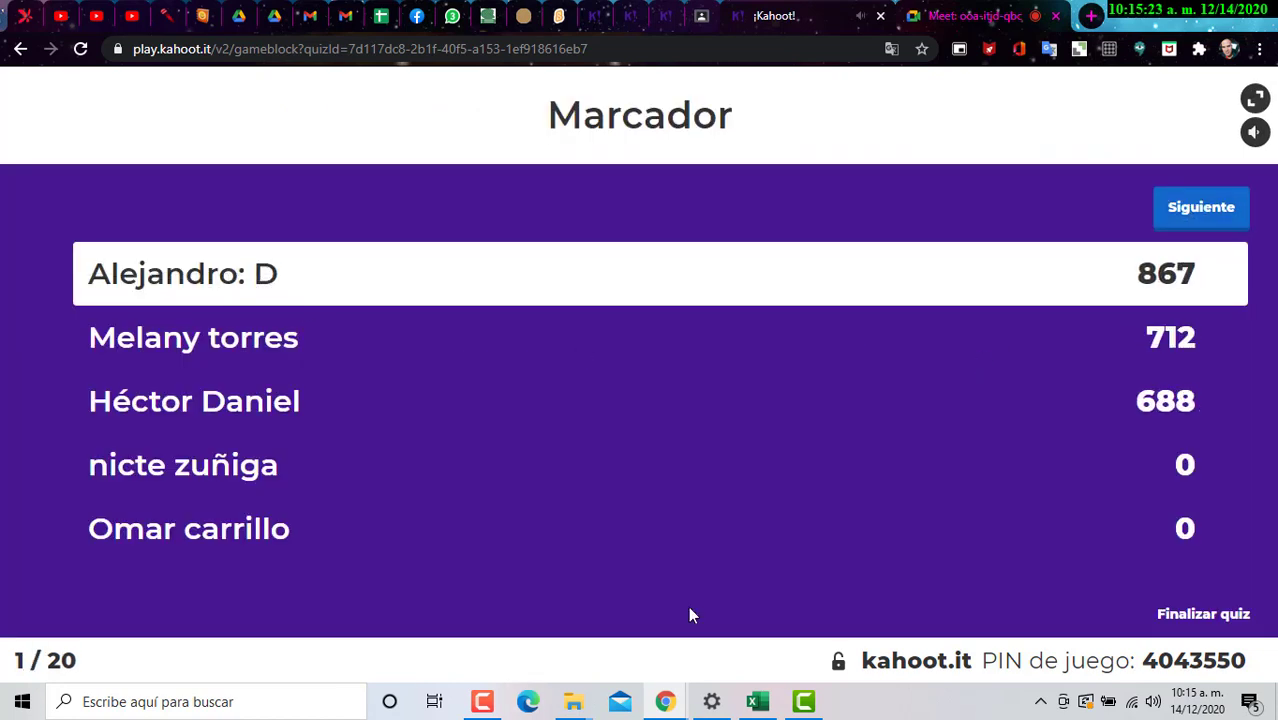
click(1187, 219)
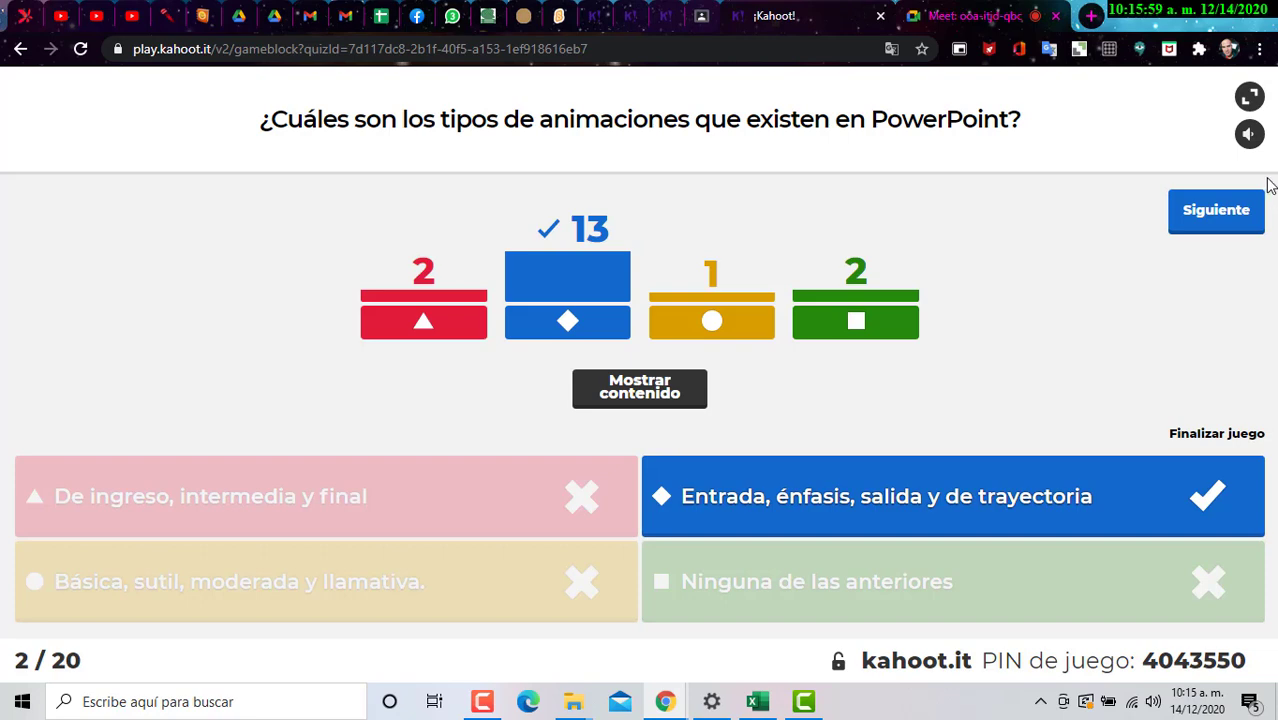
click(1230, 220)
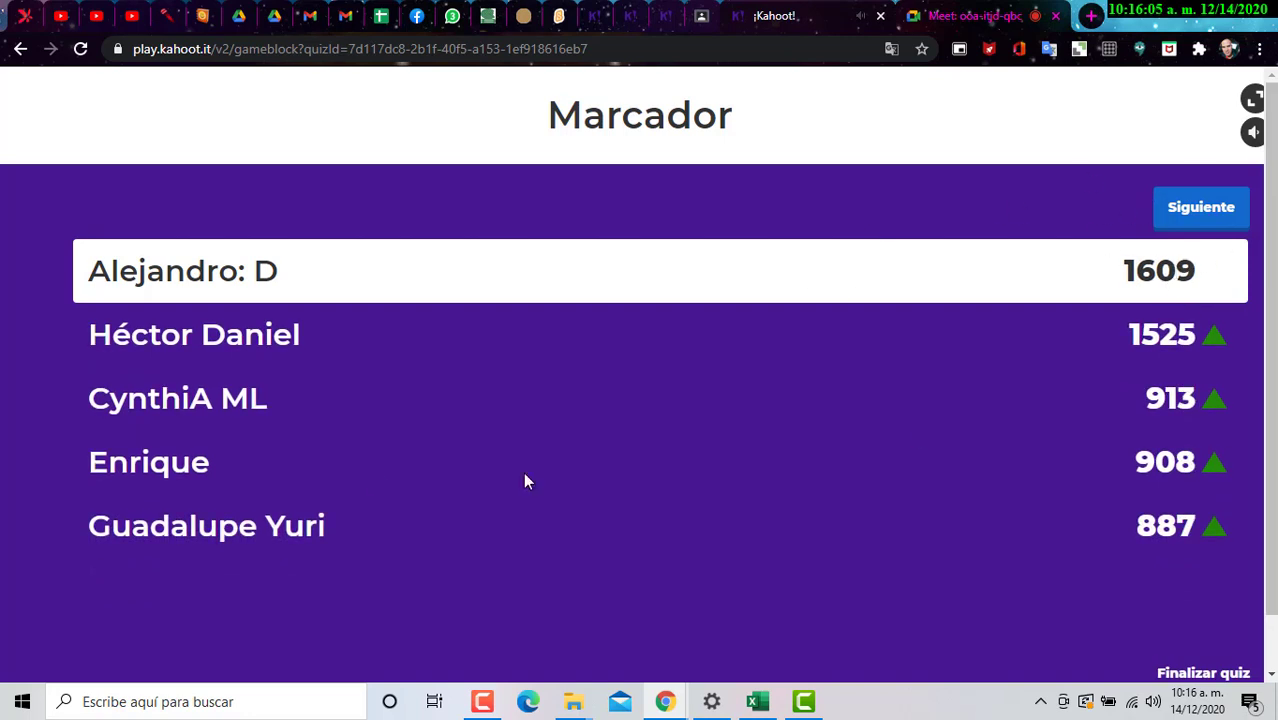
click(1218, 224)
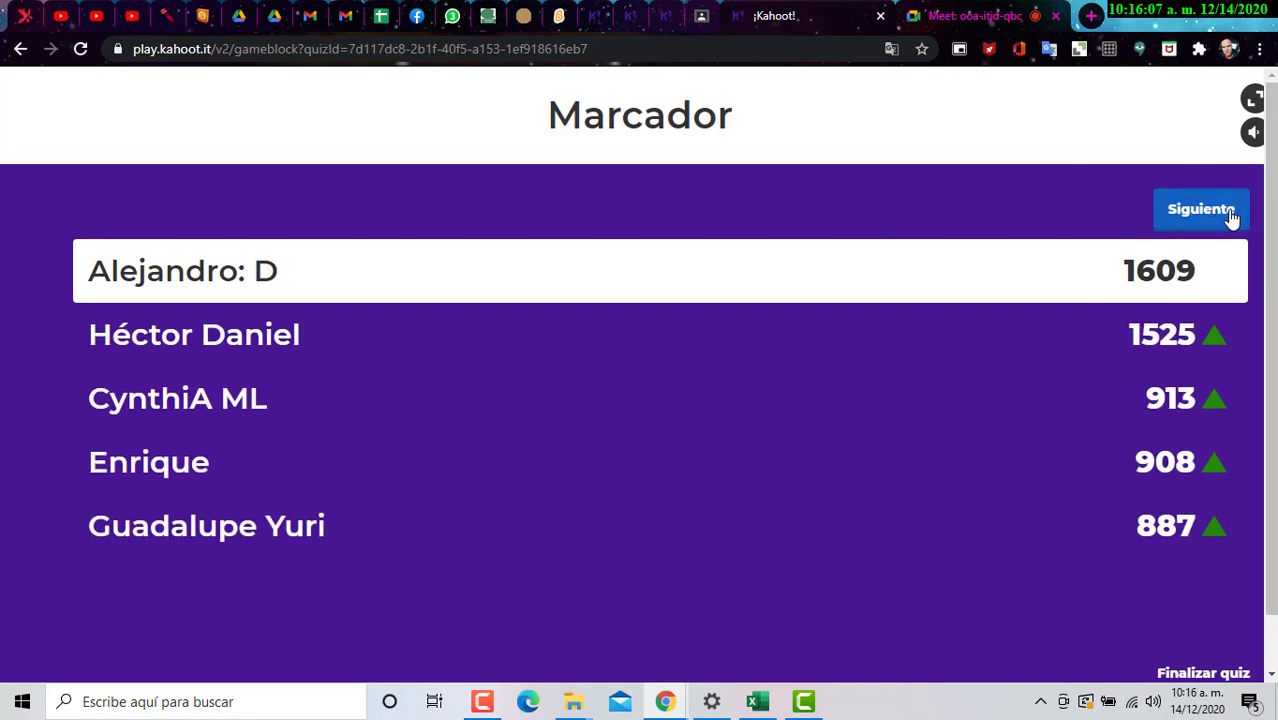
click(1230, 217)
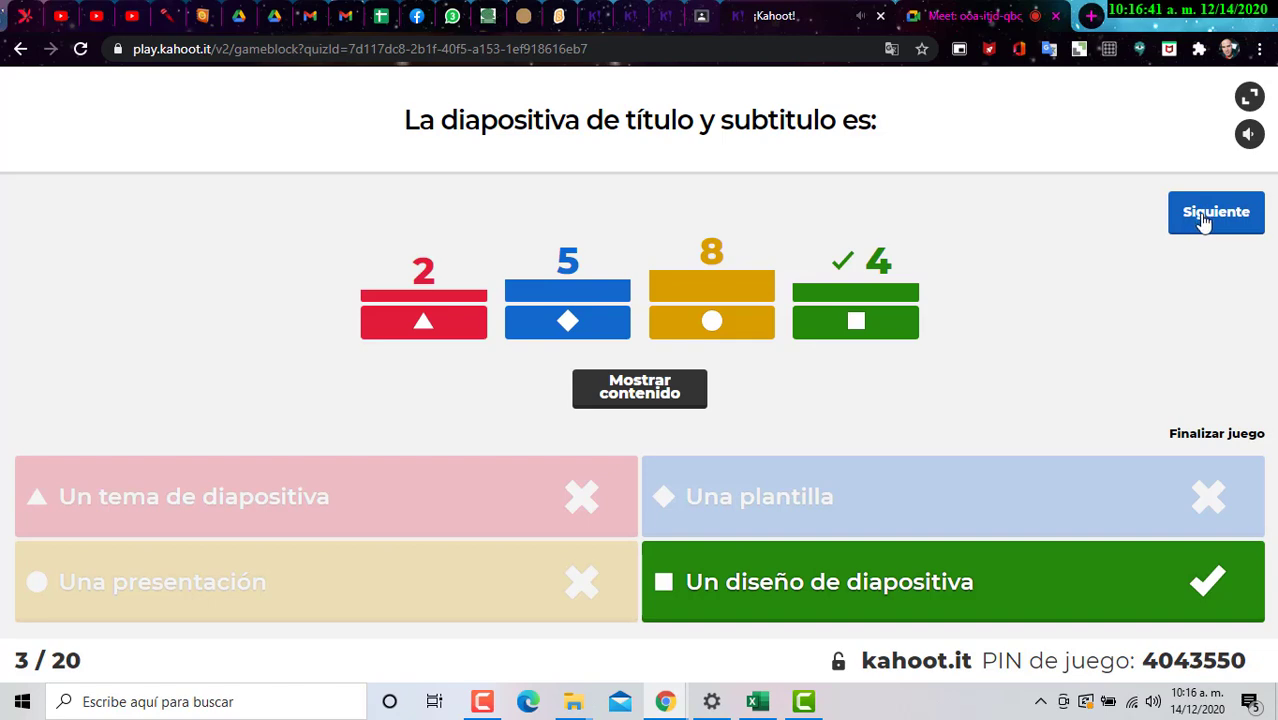
Step: Advance the live quiz from the question 3 results through the scoreboards to question 6
click(1207, 221)
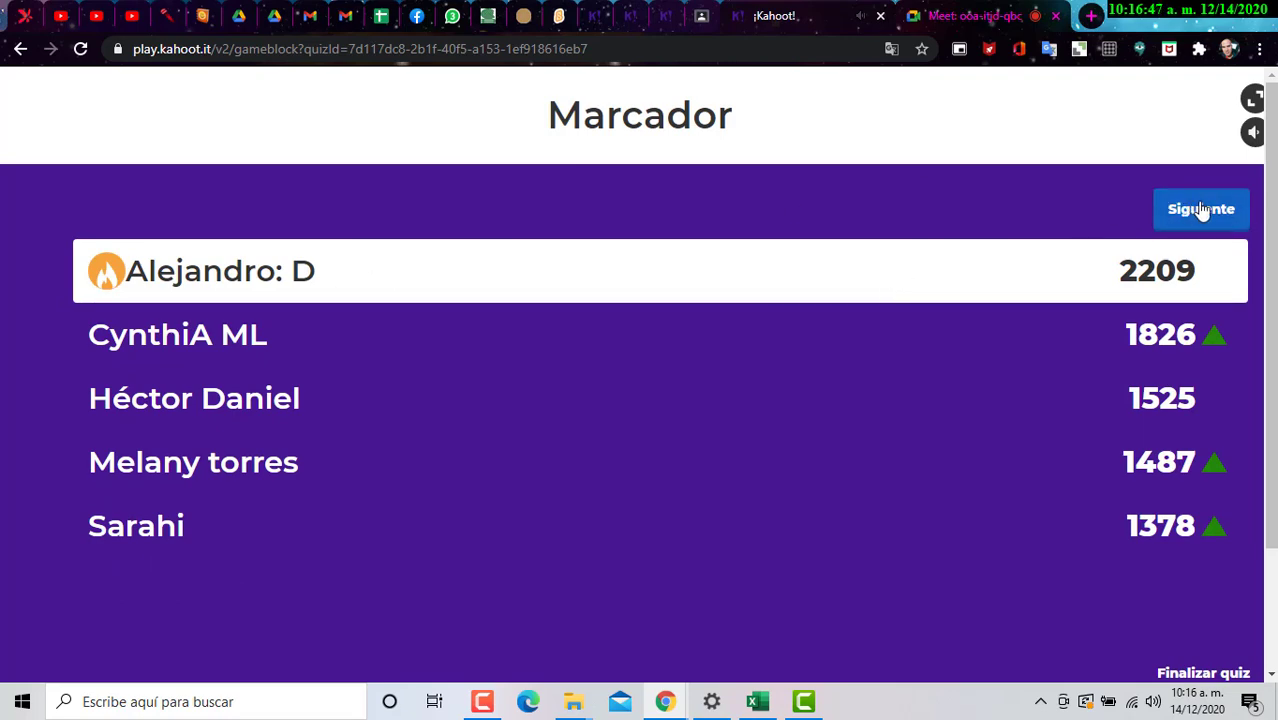
click(1201, 211)
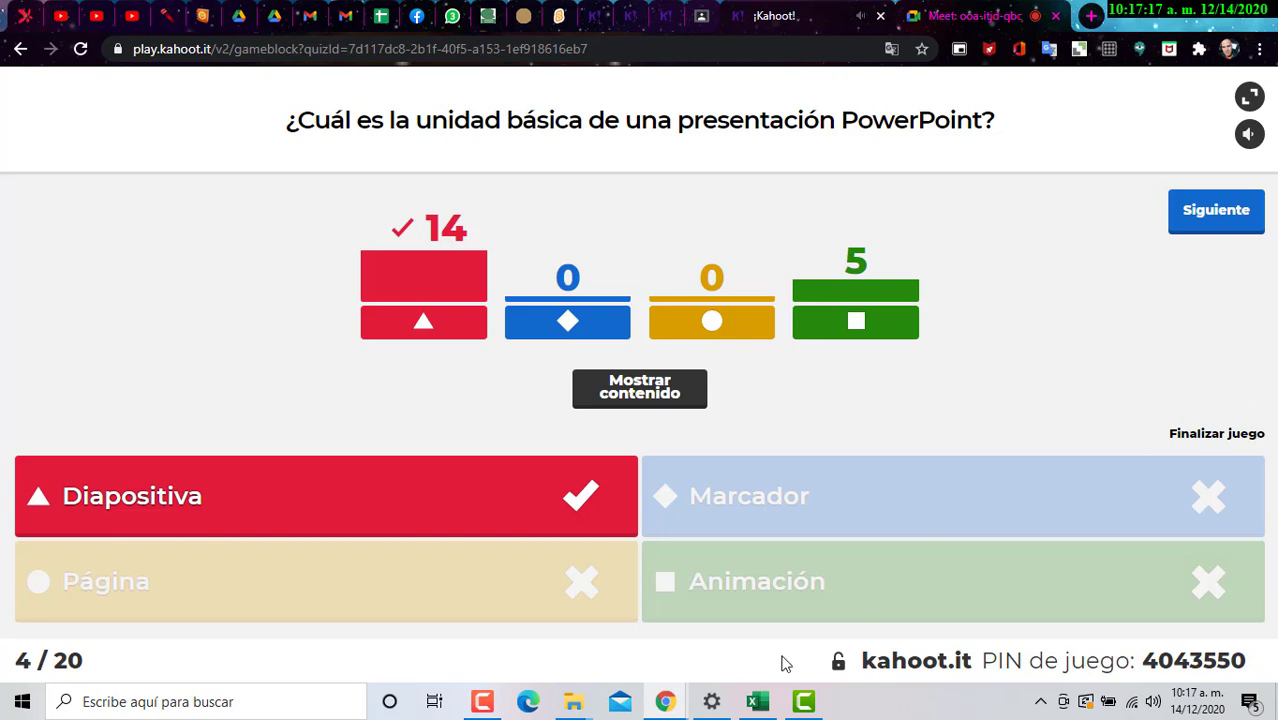
click(1214, 212)
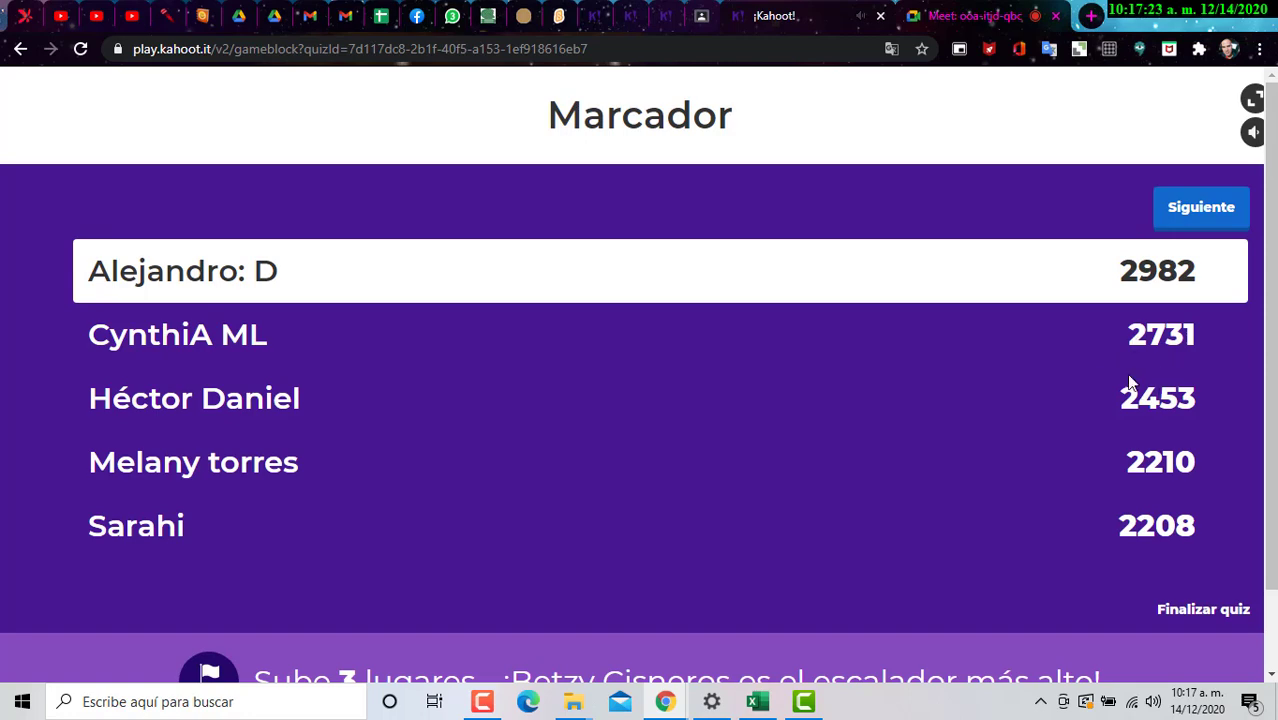
click(1189, 226)
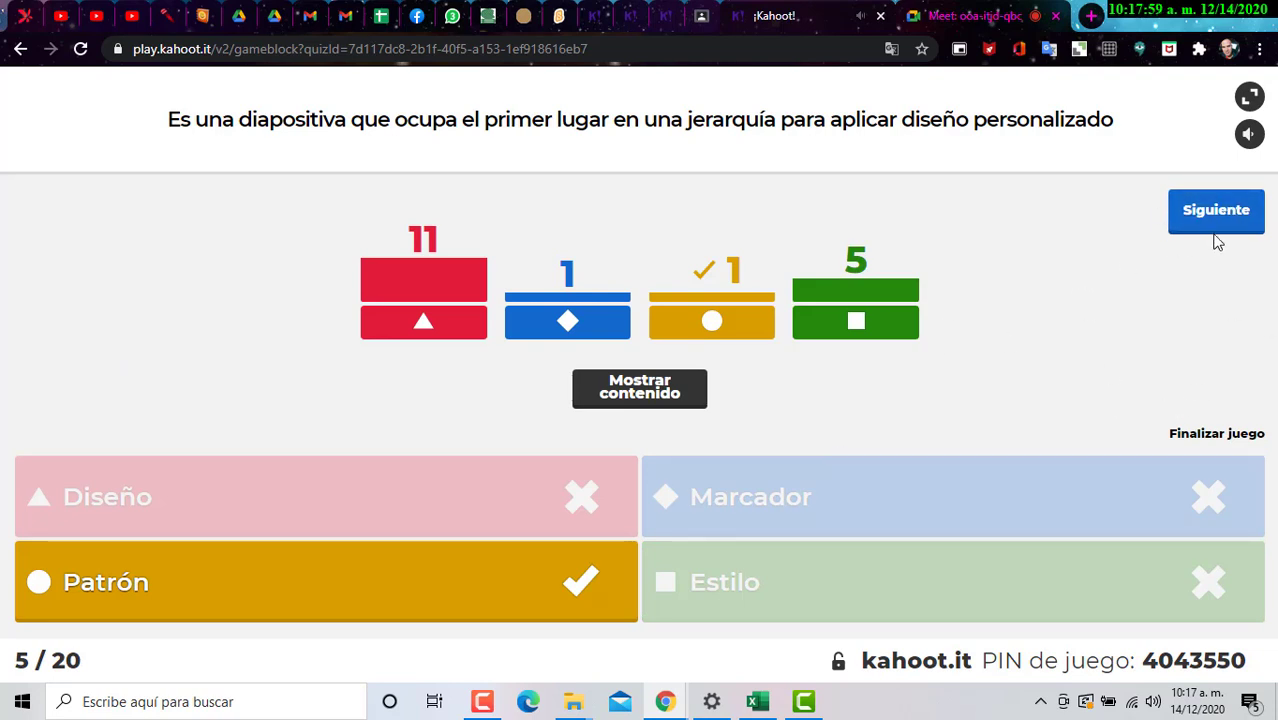
click(1248, 220)
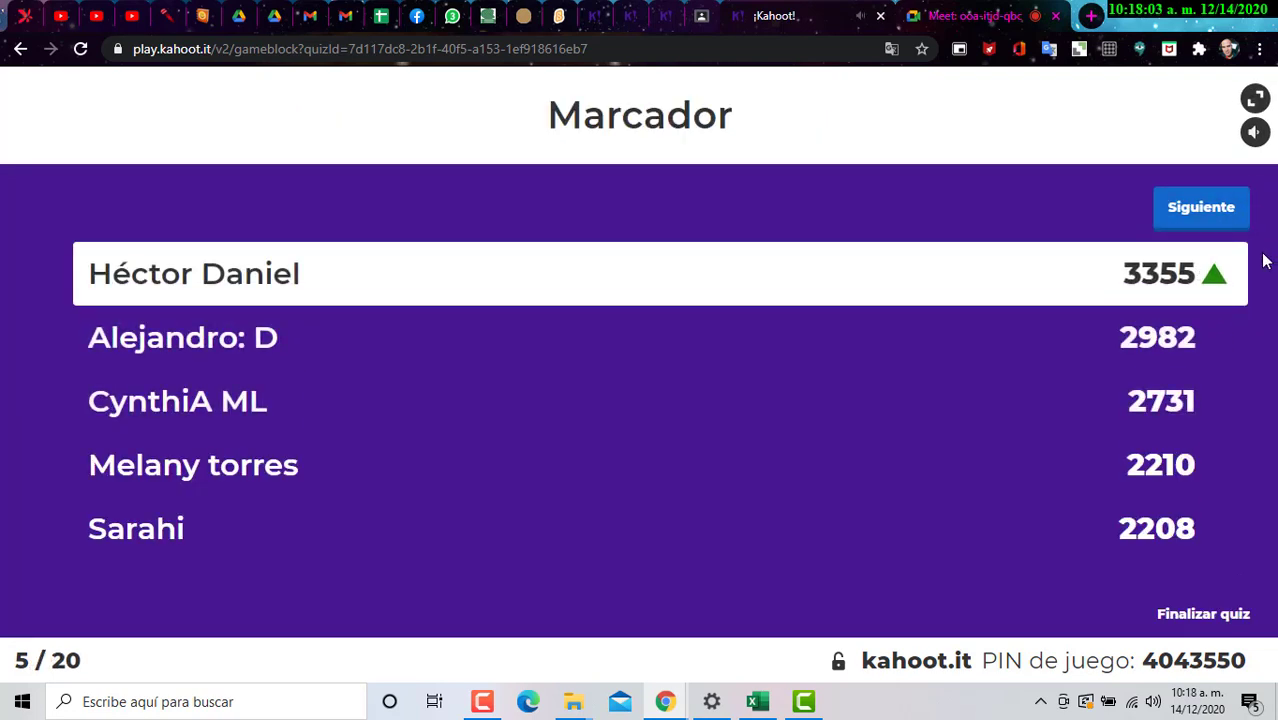
click(1230, 212)
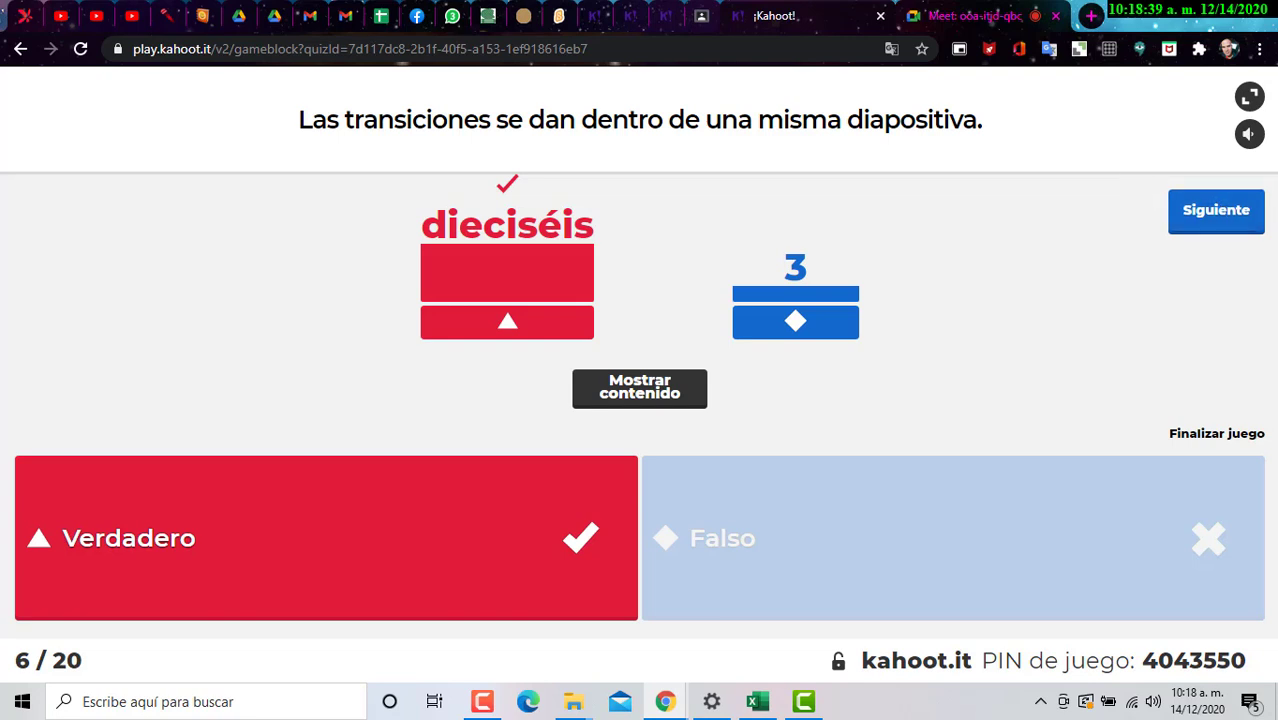
Step: Advance the live quiz from the question 6 results through the scoreboards to question 9
click(1222, 225)
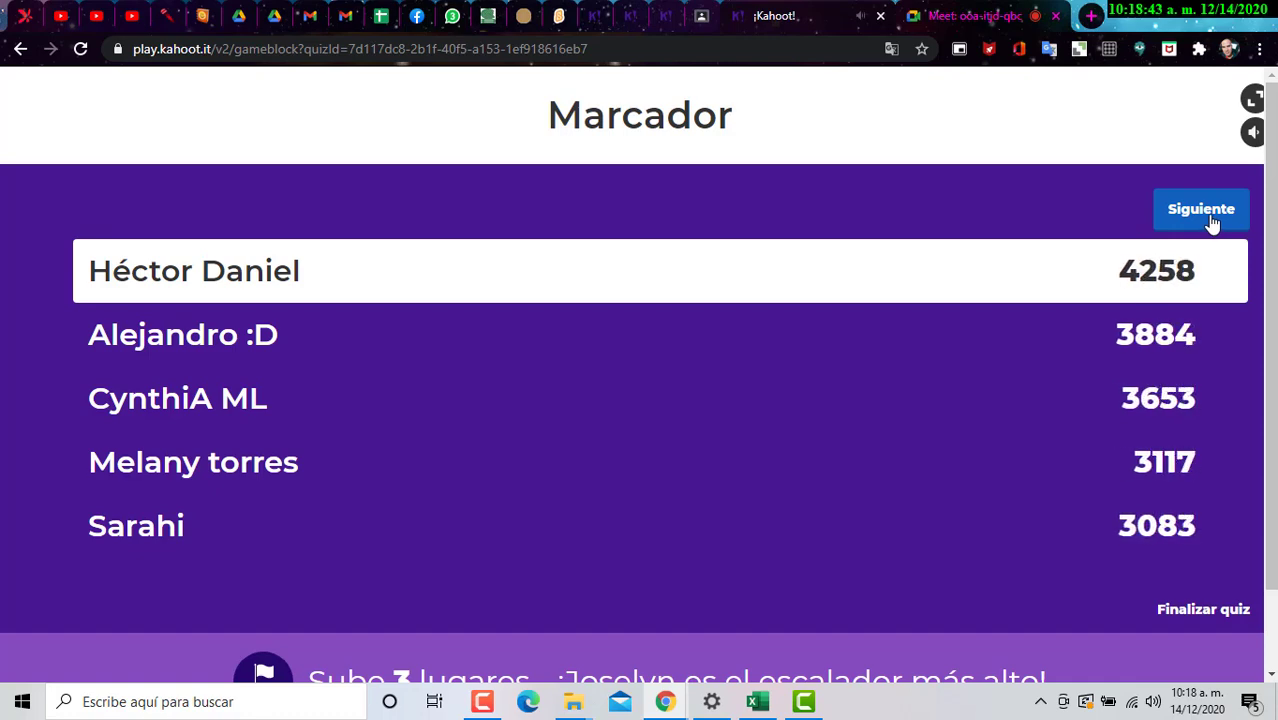
click(1205, 212)
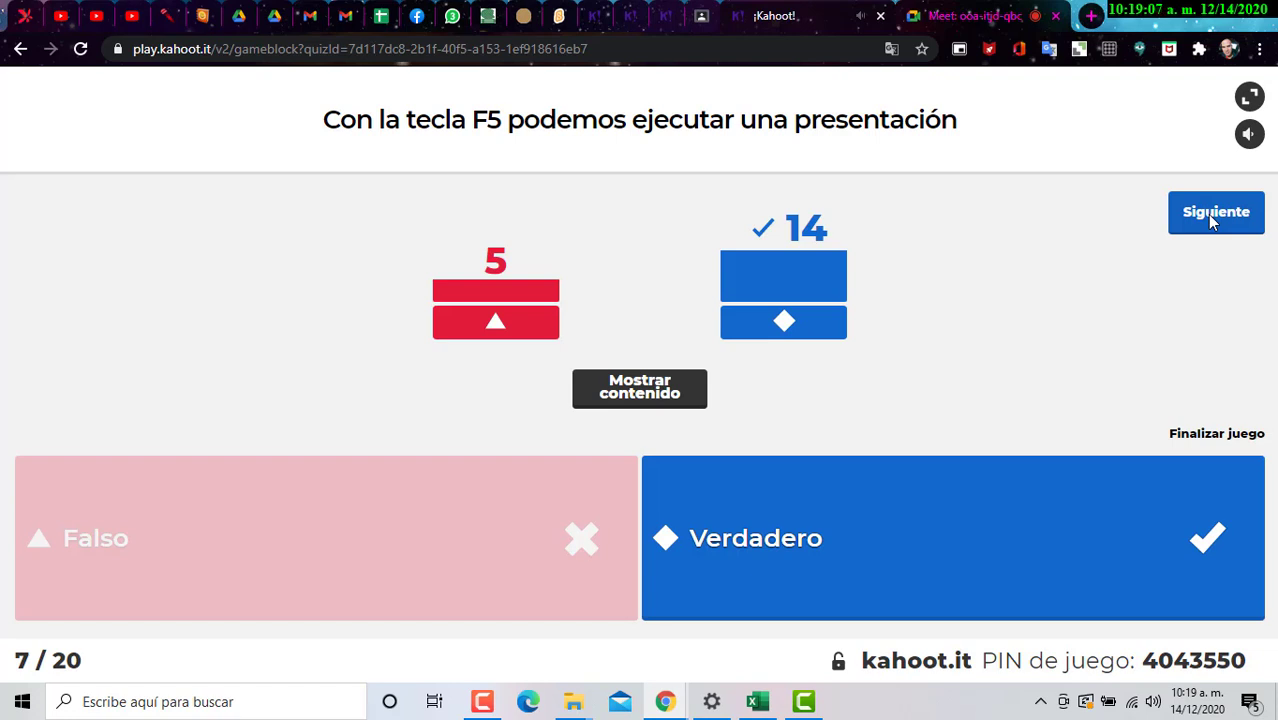
click(1207, 215)
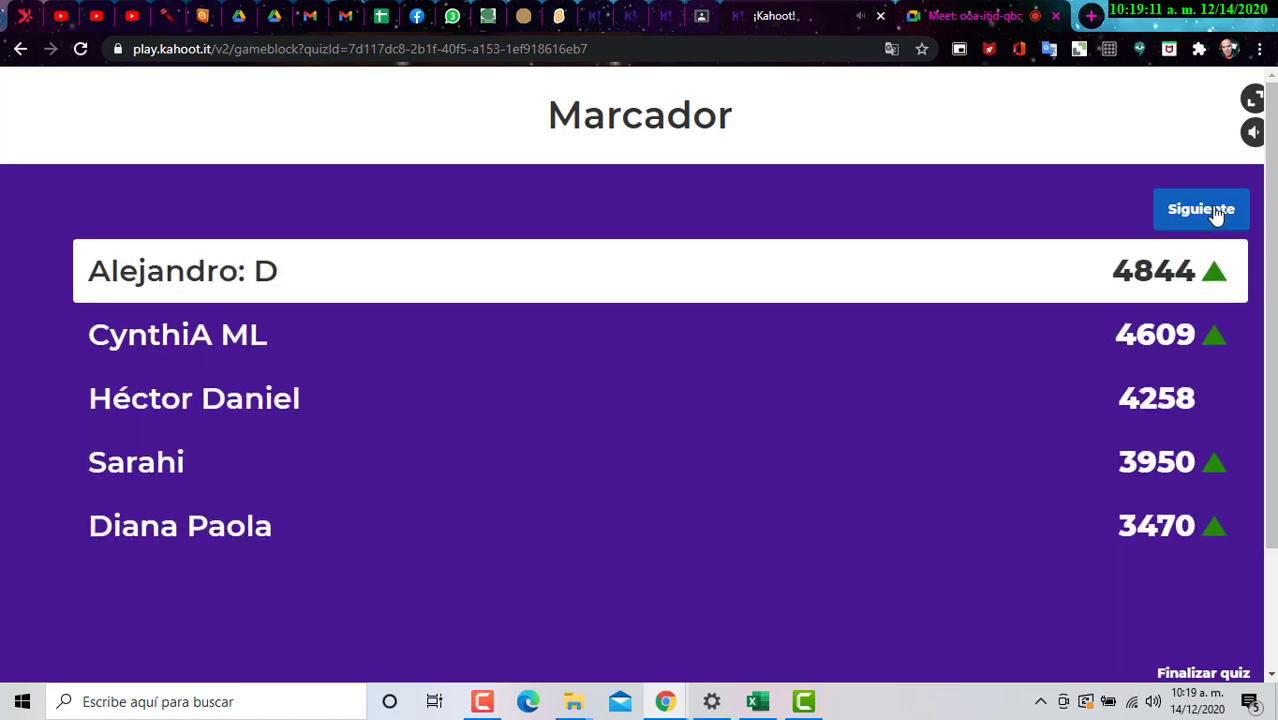
click(1210, 212)
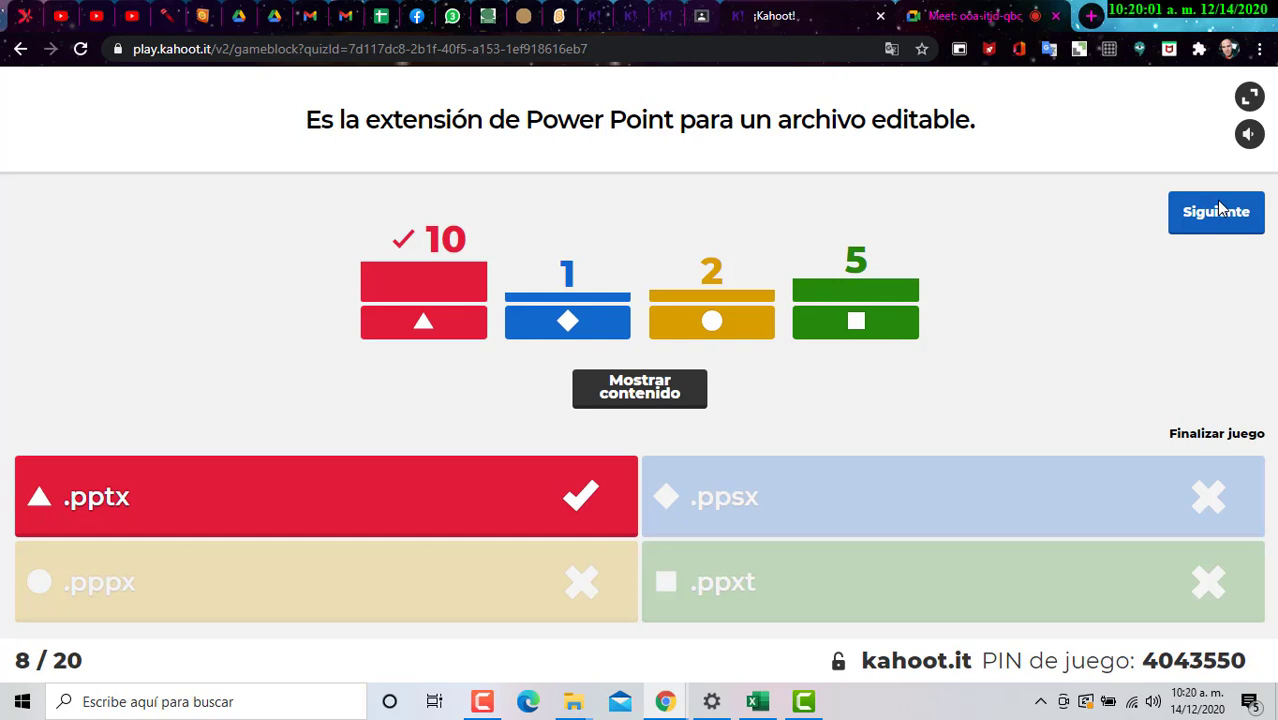
click(1221, 228)
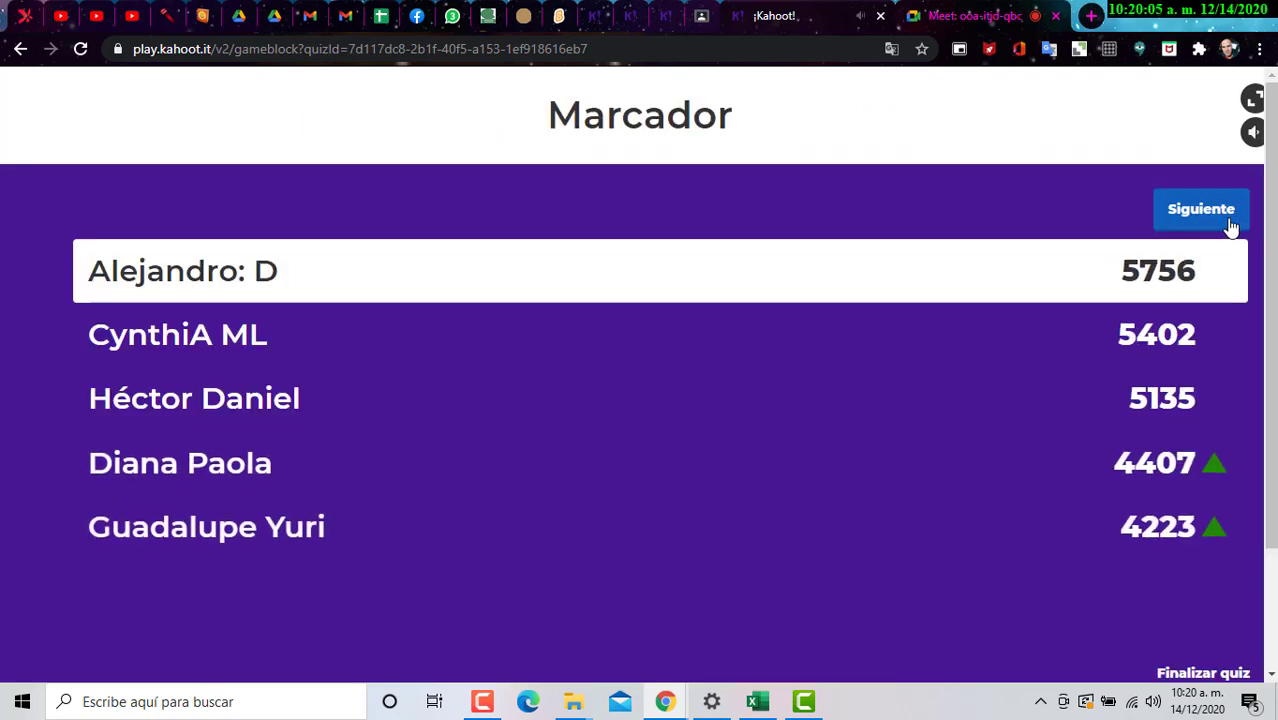
click(1230, 226)
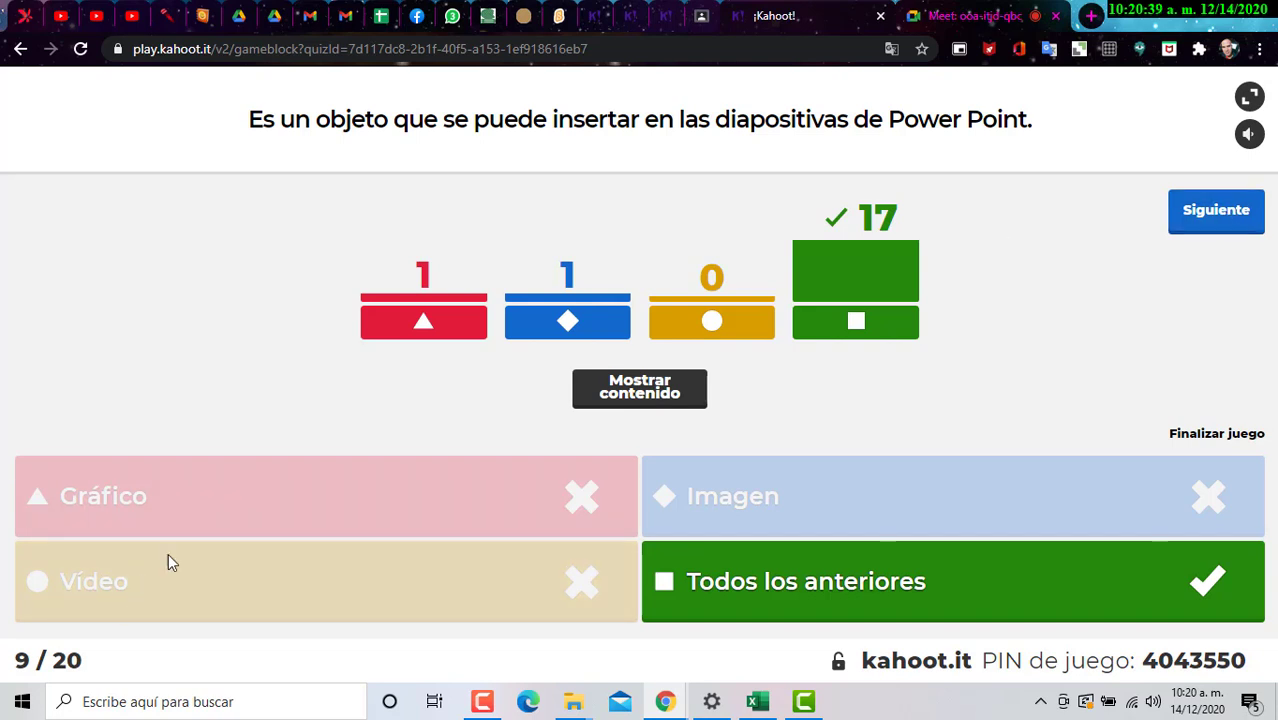
Step: Advance the live quiz from the question 9 results through the scoreboards to question 12
click(1205, 220)
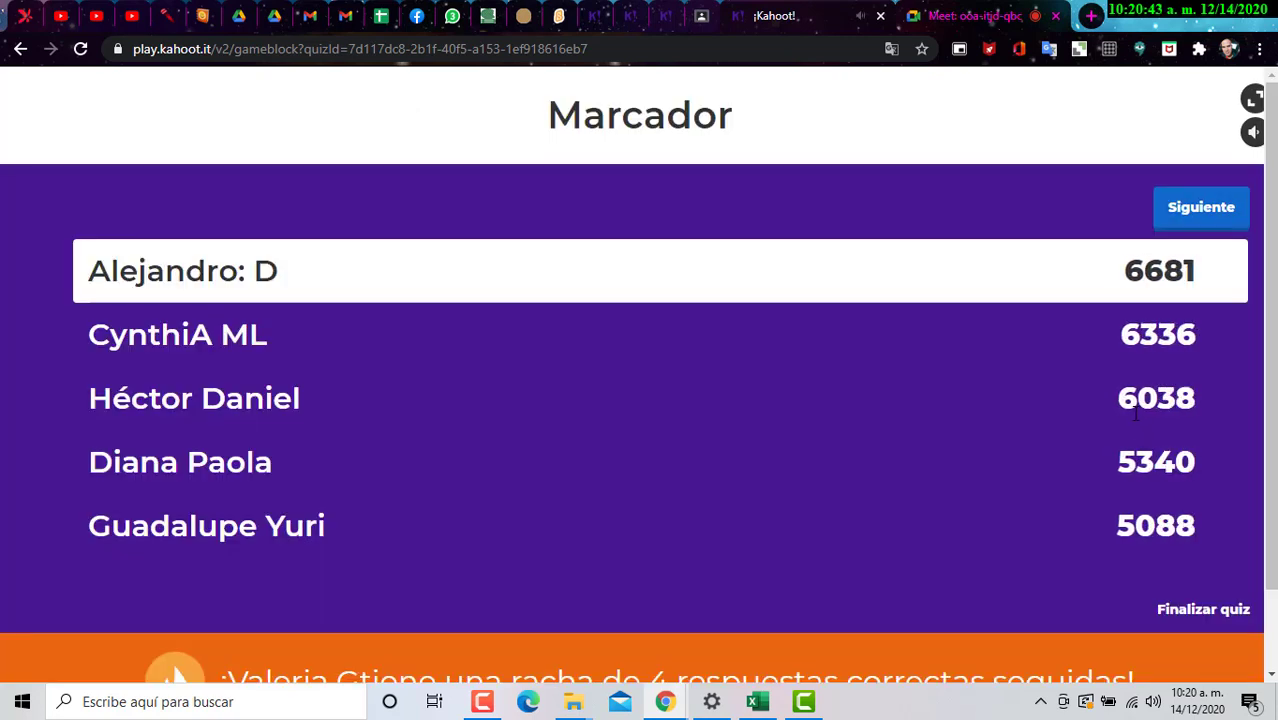
click(1201, 210)
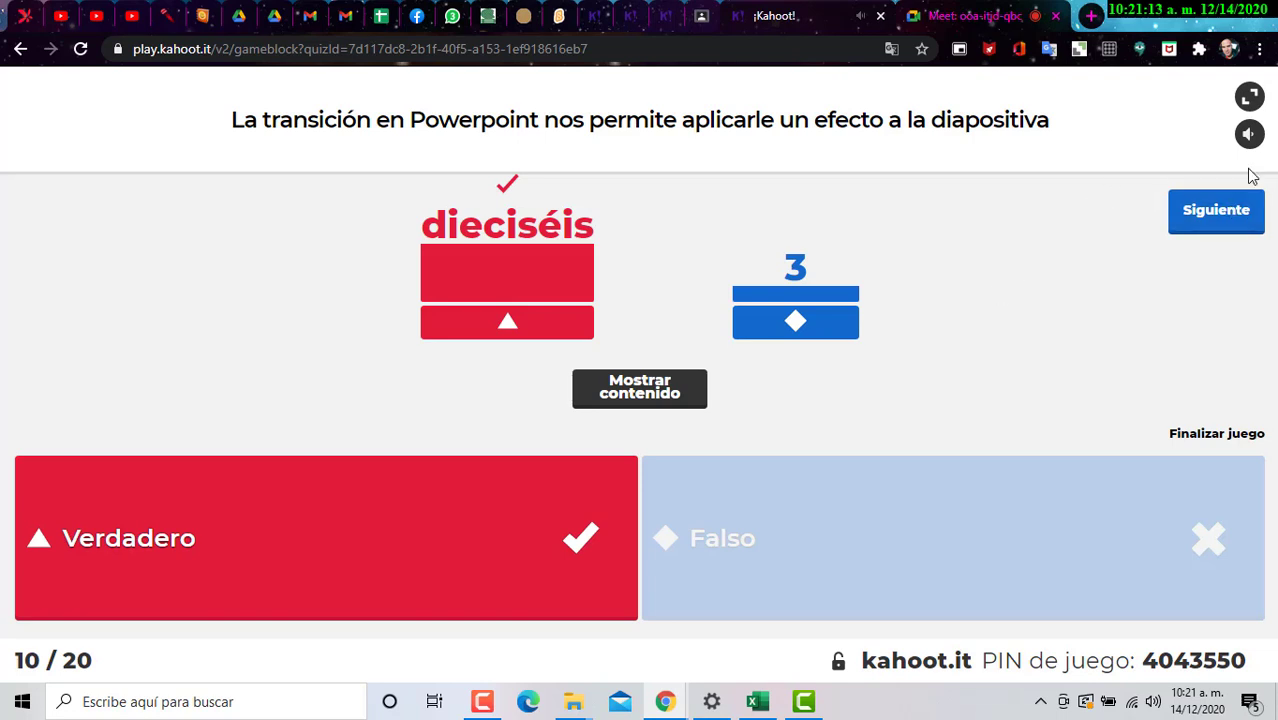
click(1190, 224)
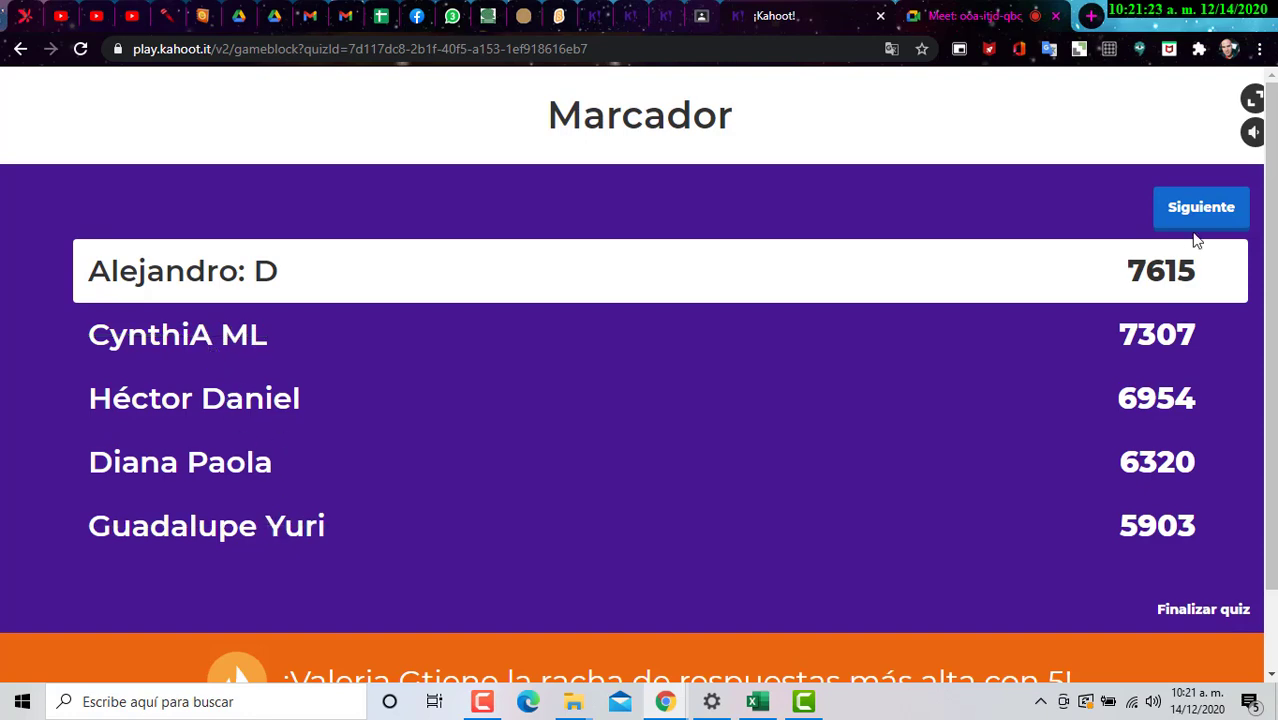
click(1218, 206)
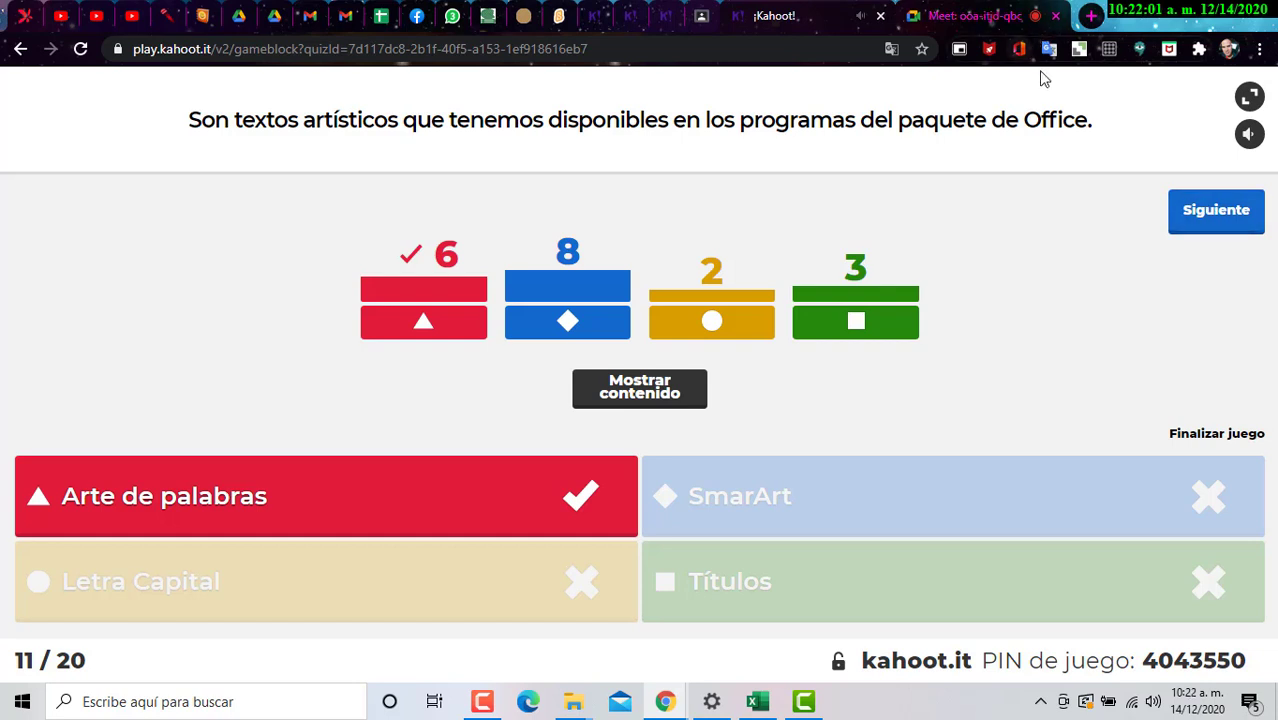
click(1186, 218)
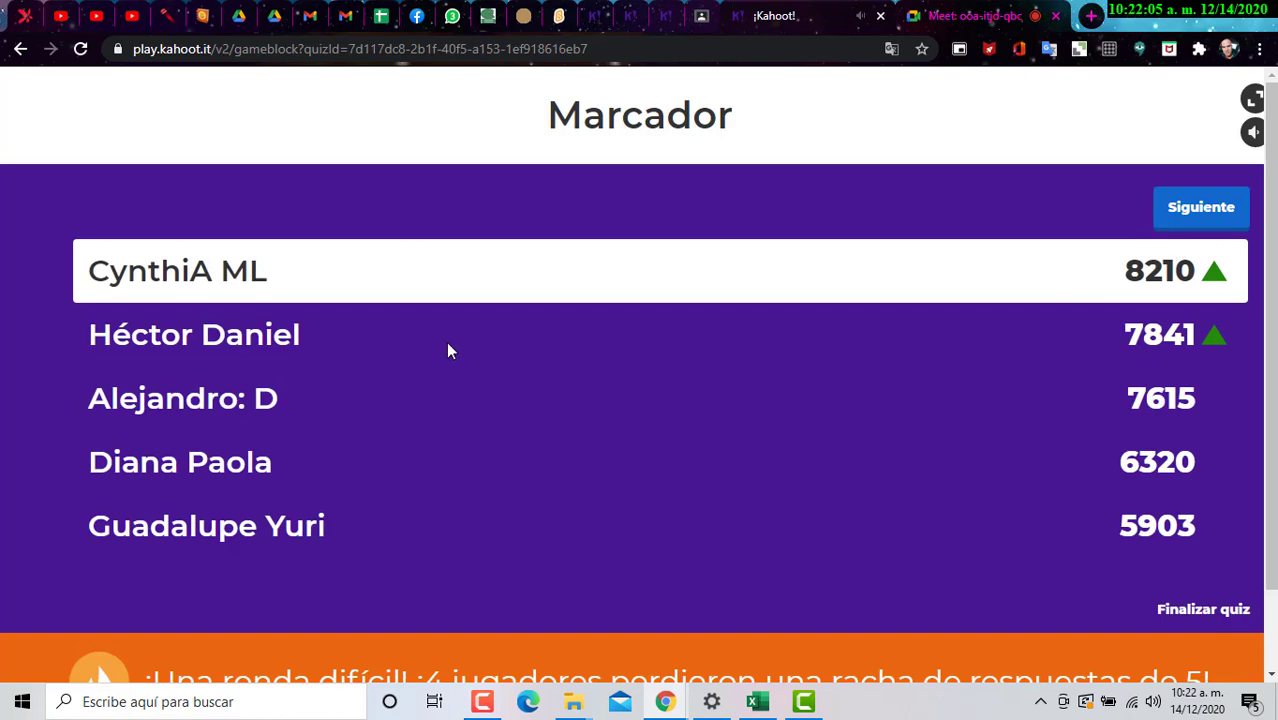
click(1200, 218)
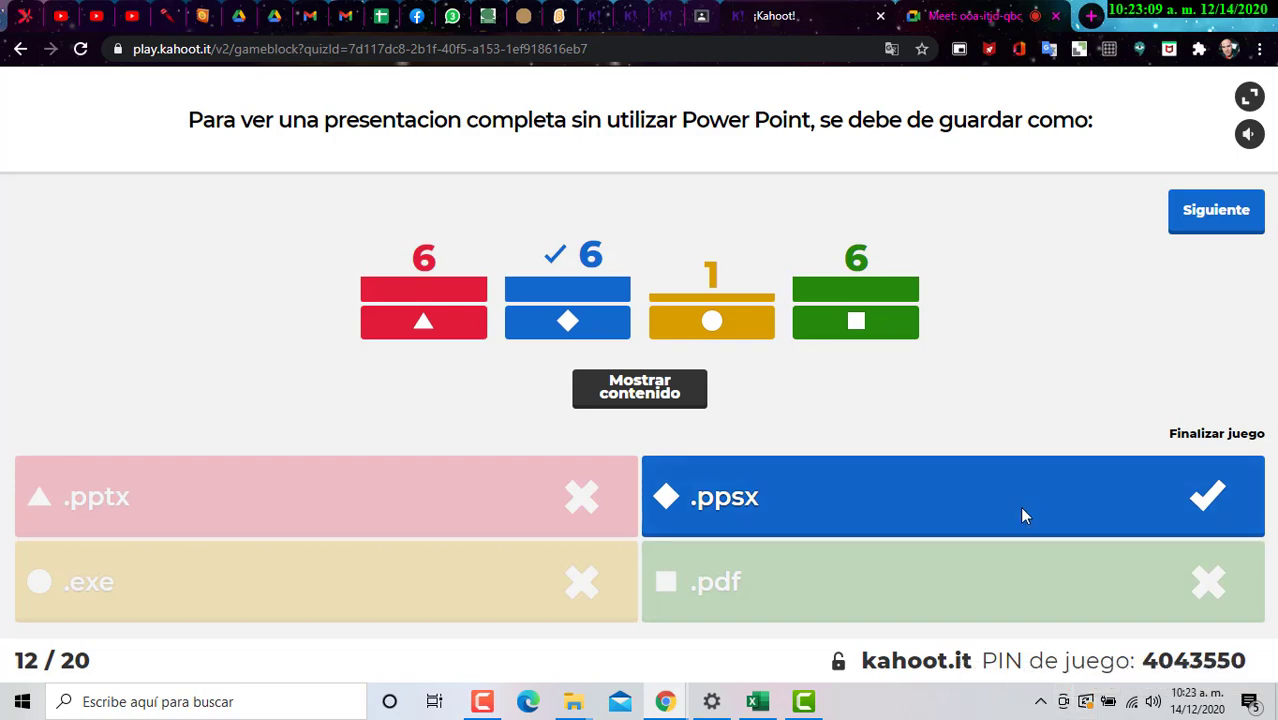
Step: Launch PowerPoint and create a blank presentation for demonstrating the question 12 answer
click(265, 700)
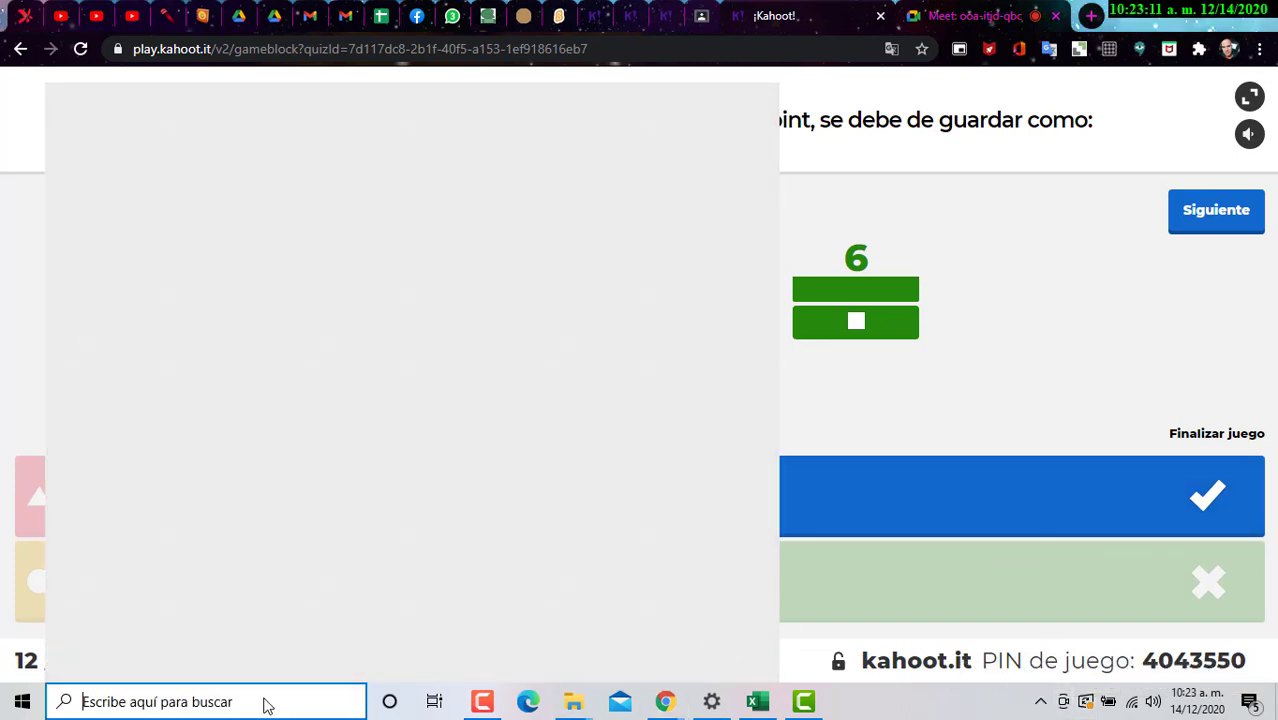
text(POWER)
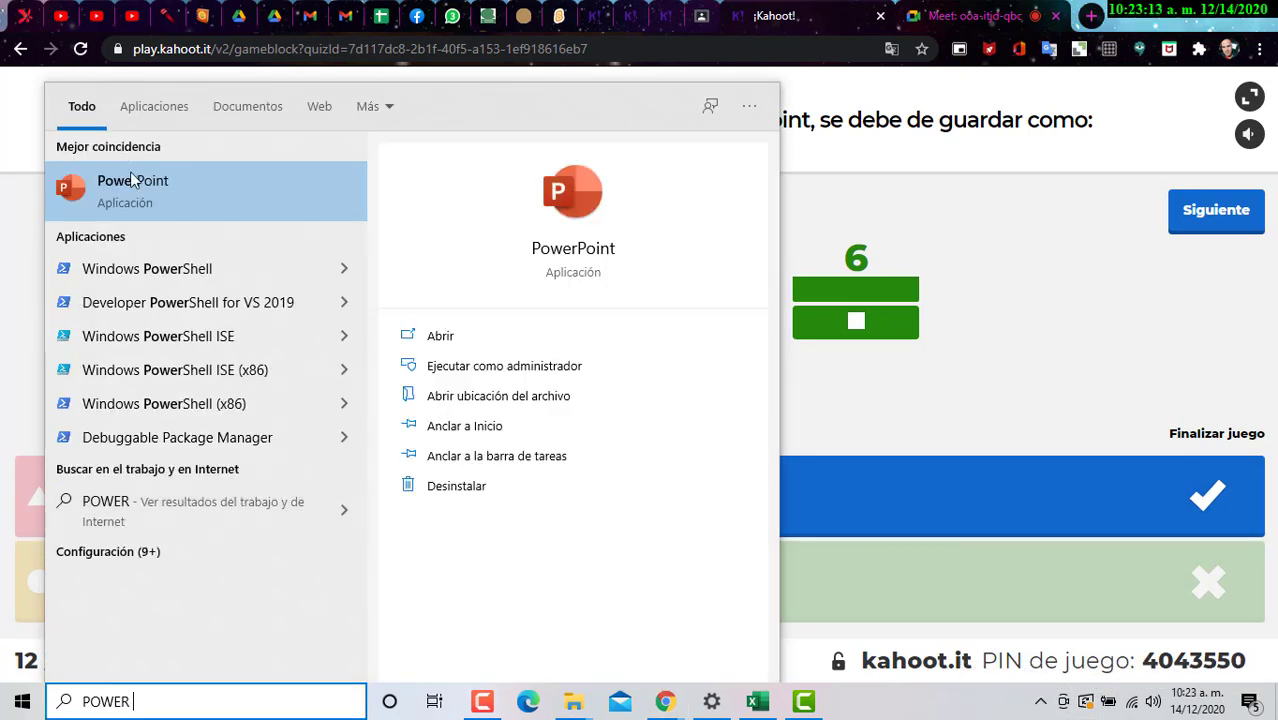
click(140, 196)
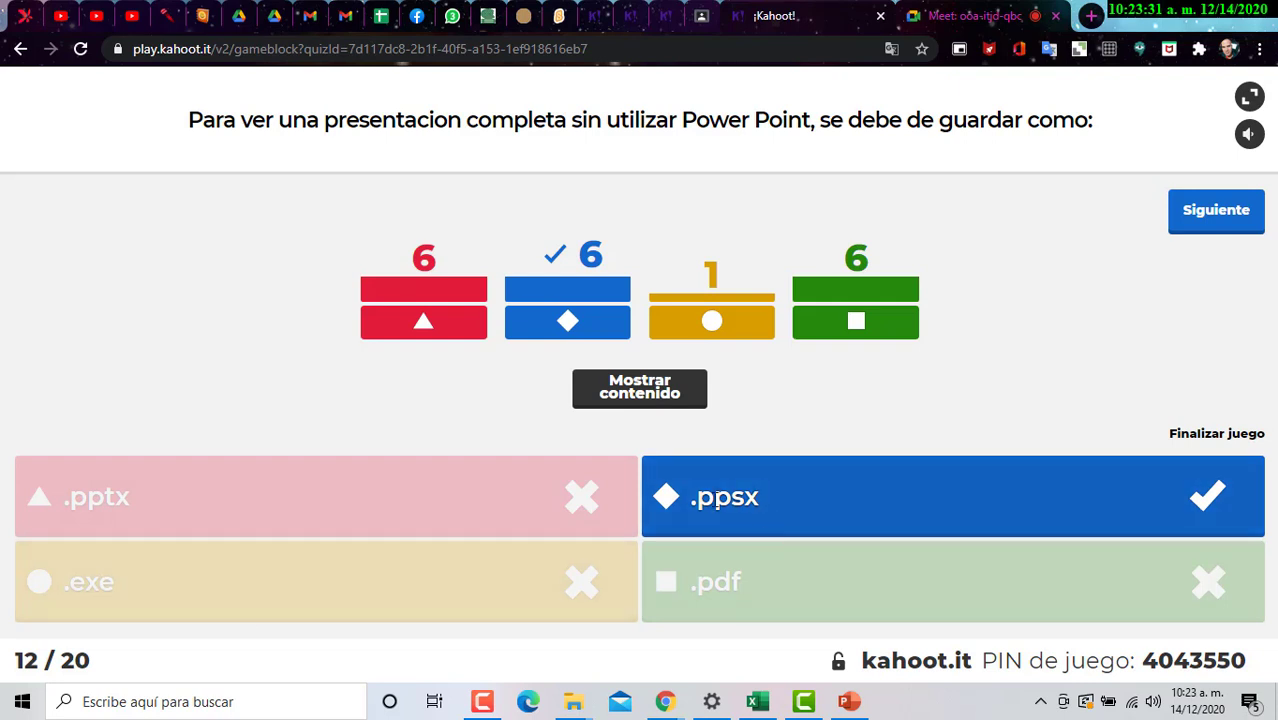
click(849, 701)
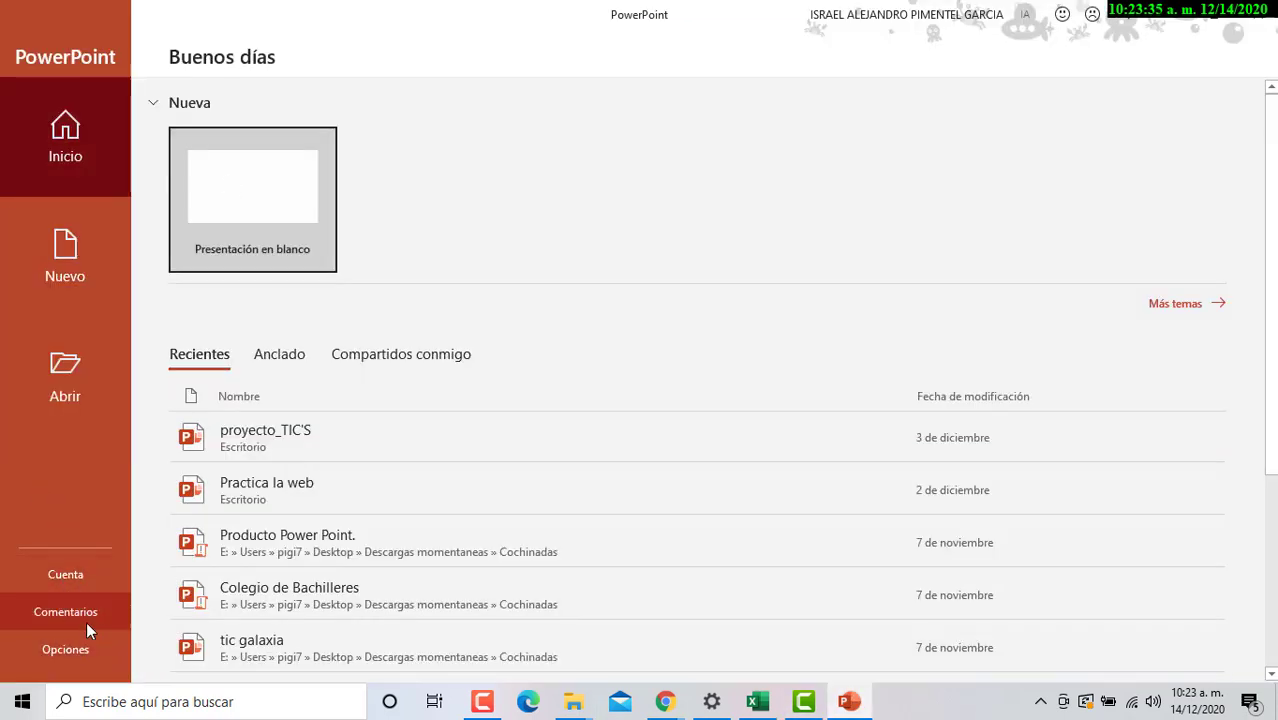
click(280, 200)
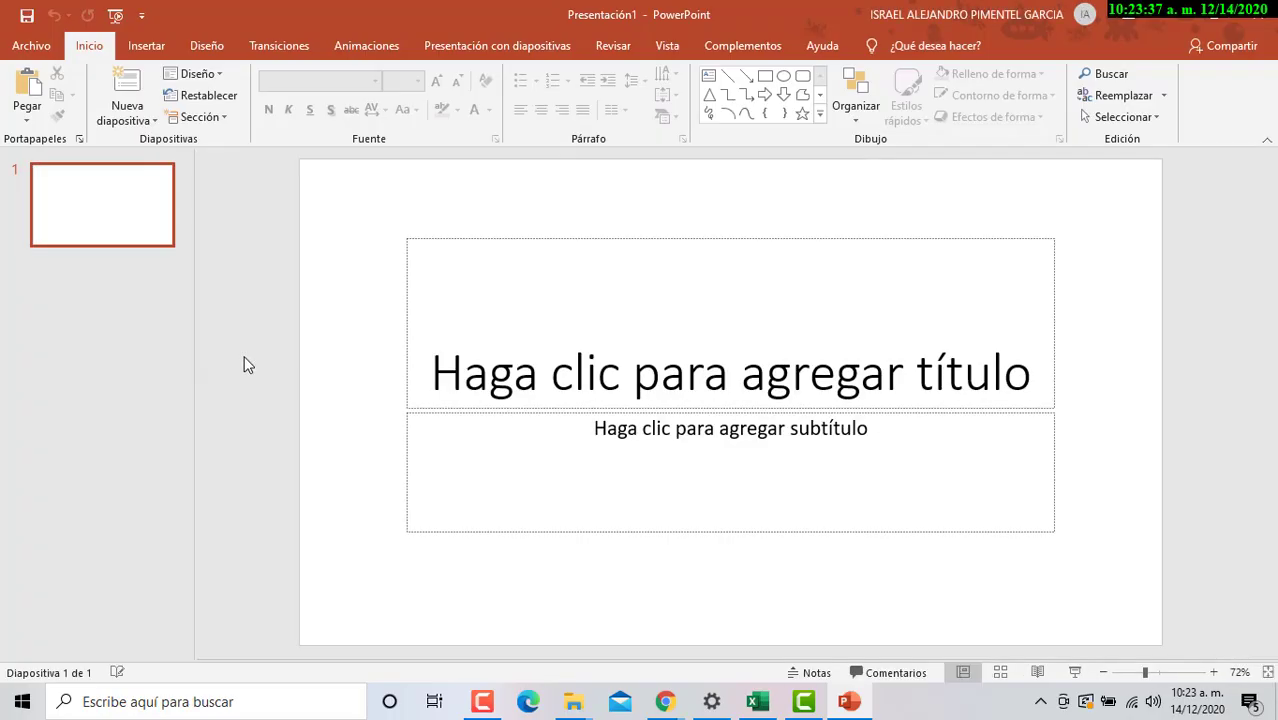
Step: Show the file types available when saving a copy of the presentation, and leave the save dialog without saving
click(30, 45)
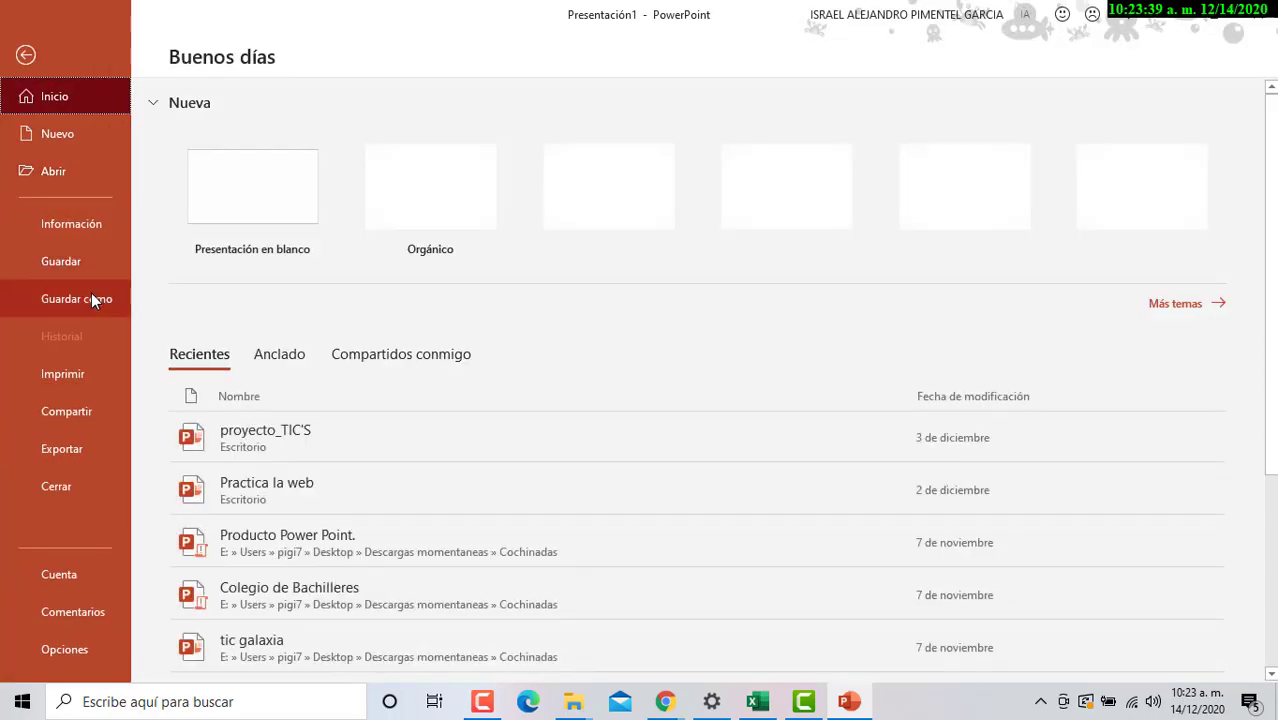
click(93, 295)
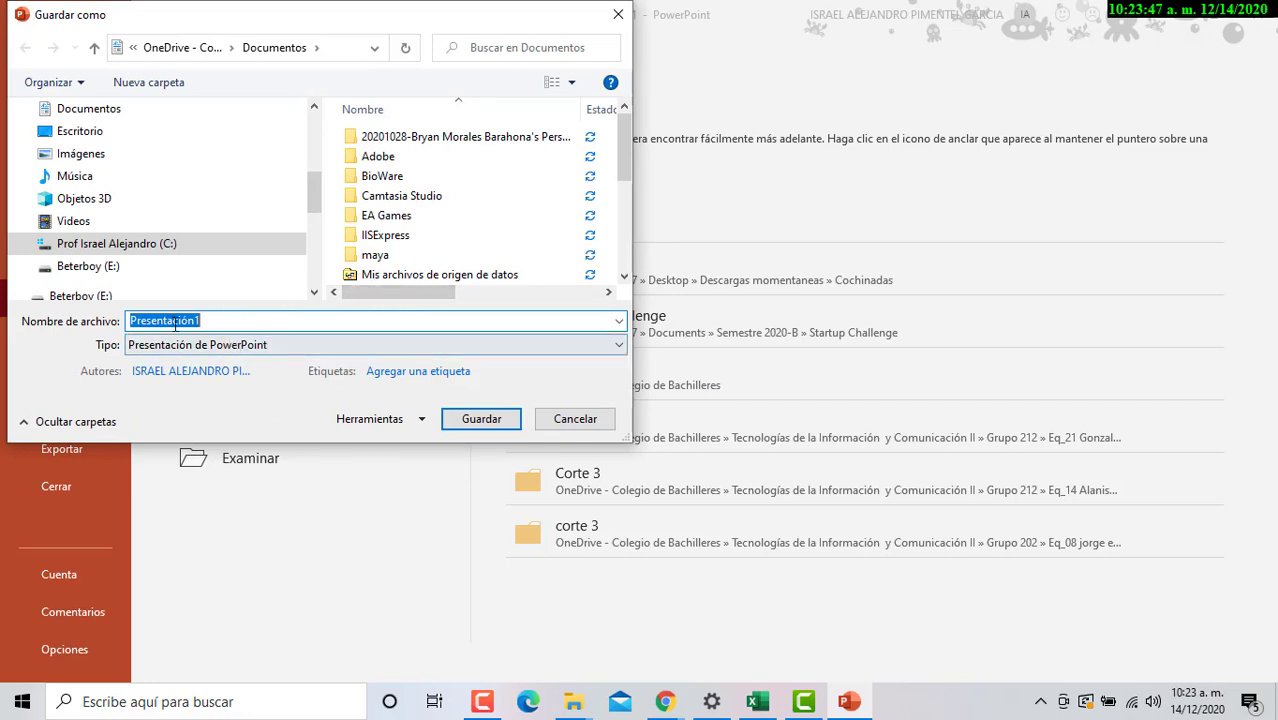
click(240, 346)
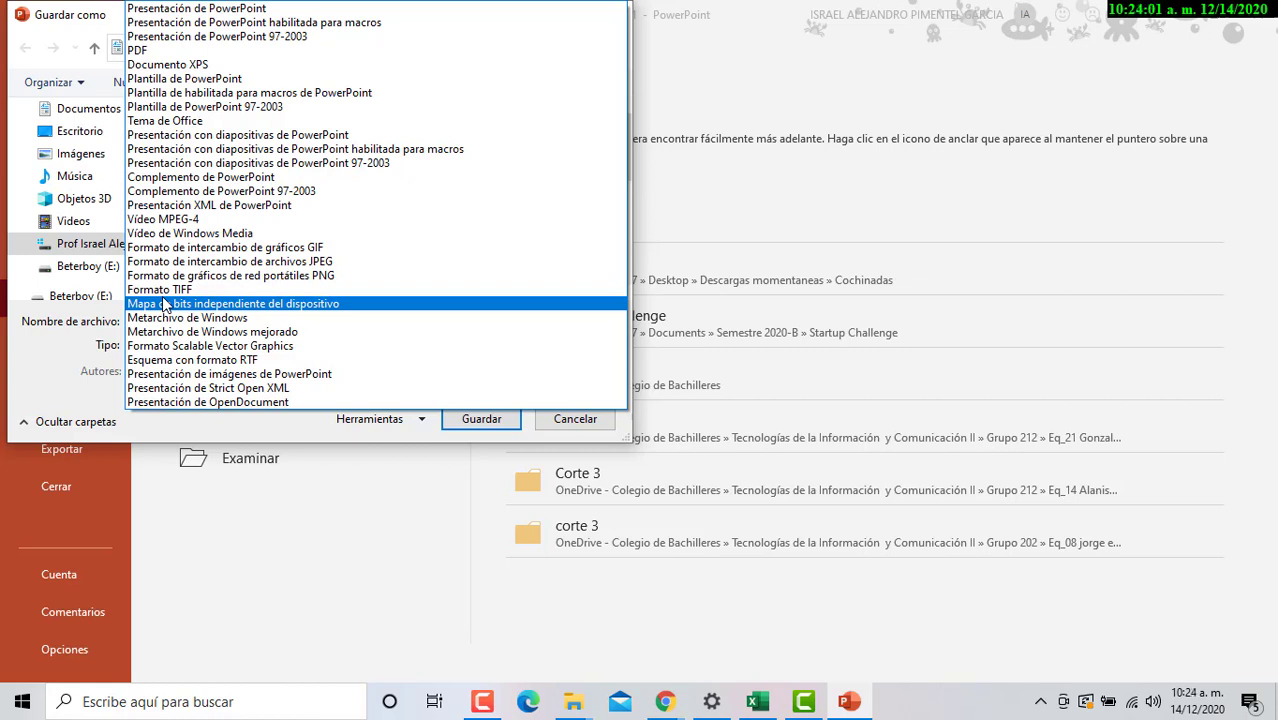
click(338, 457)
click(608, 419)
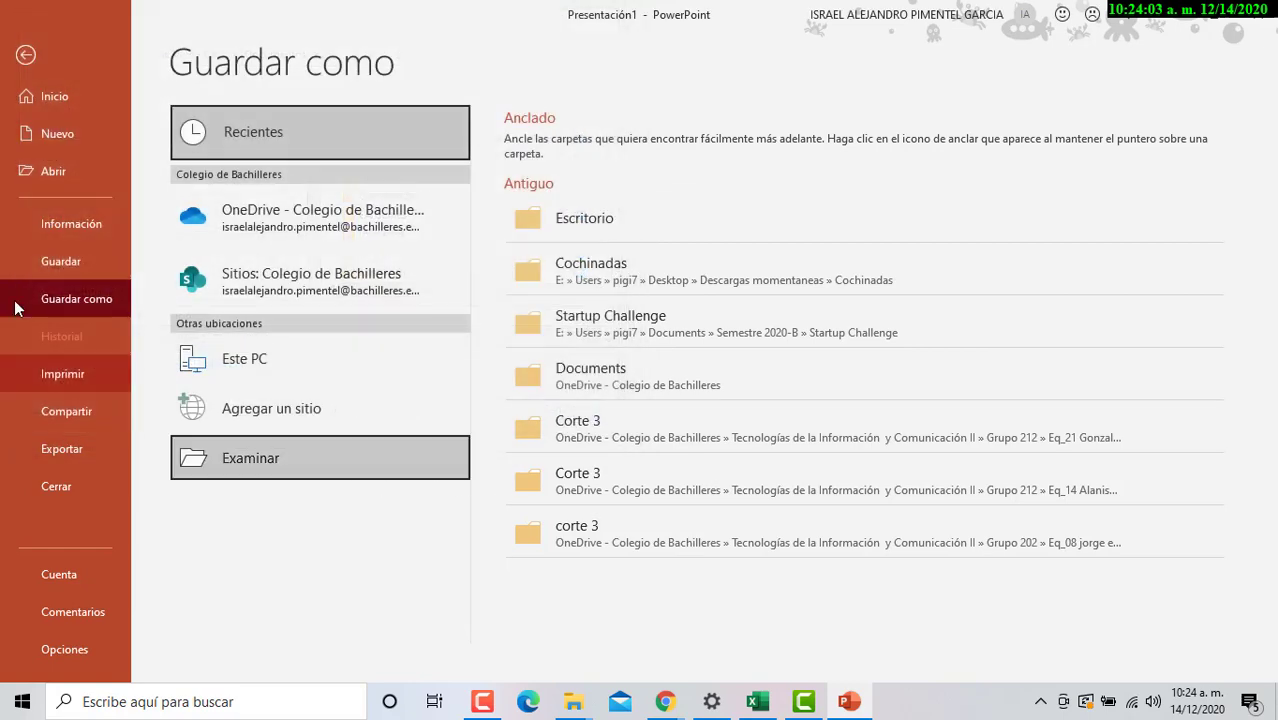
Step: Show the online presenting options for sharing the presentation, and return to the Kahoot quiz
click(40, 261)
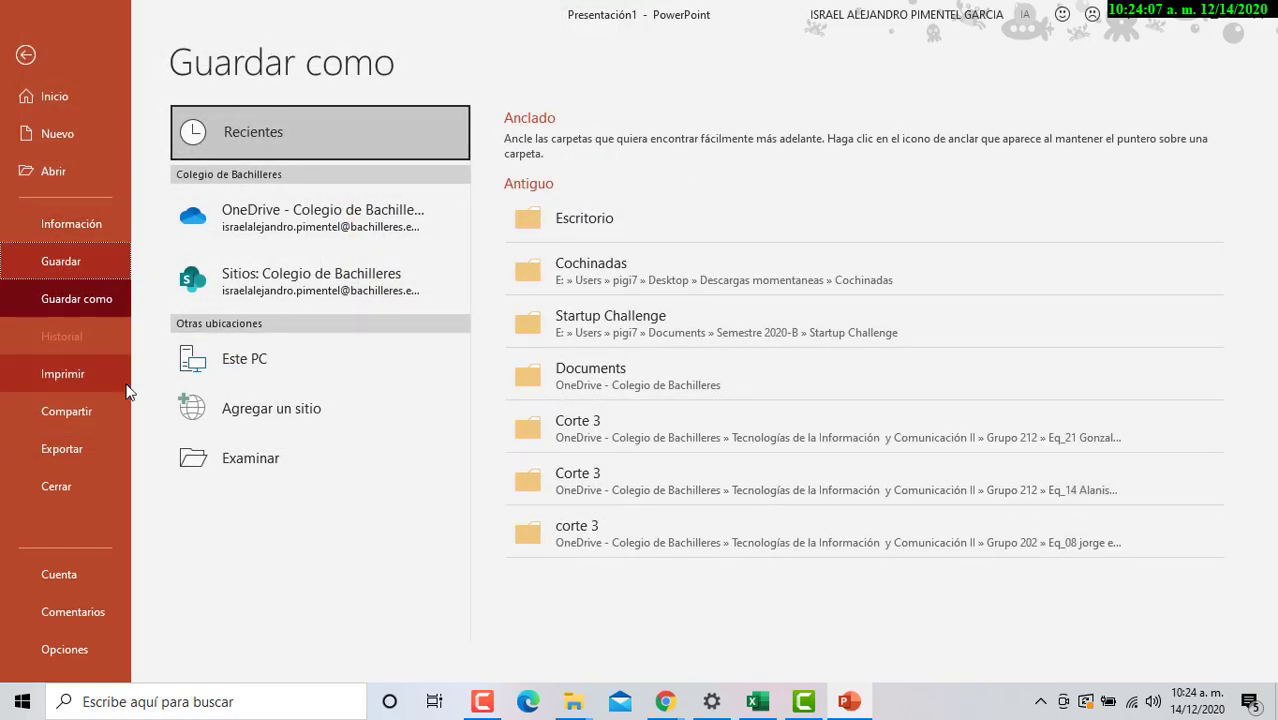
click(70, 411)
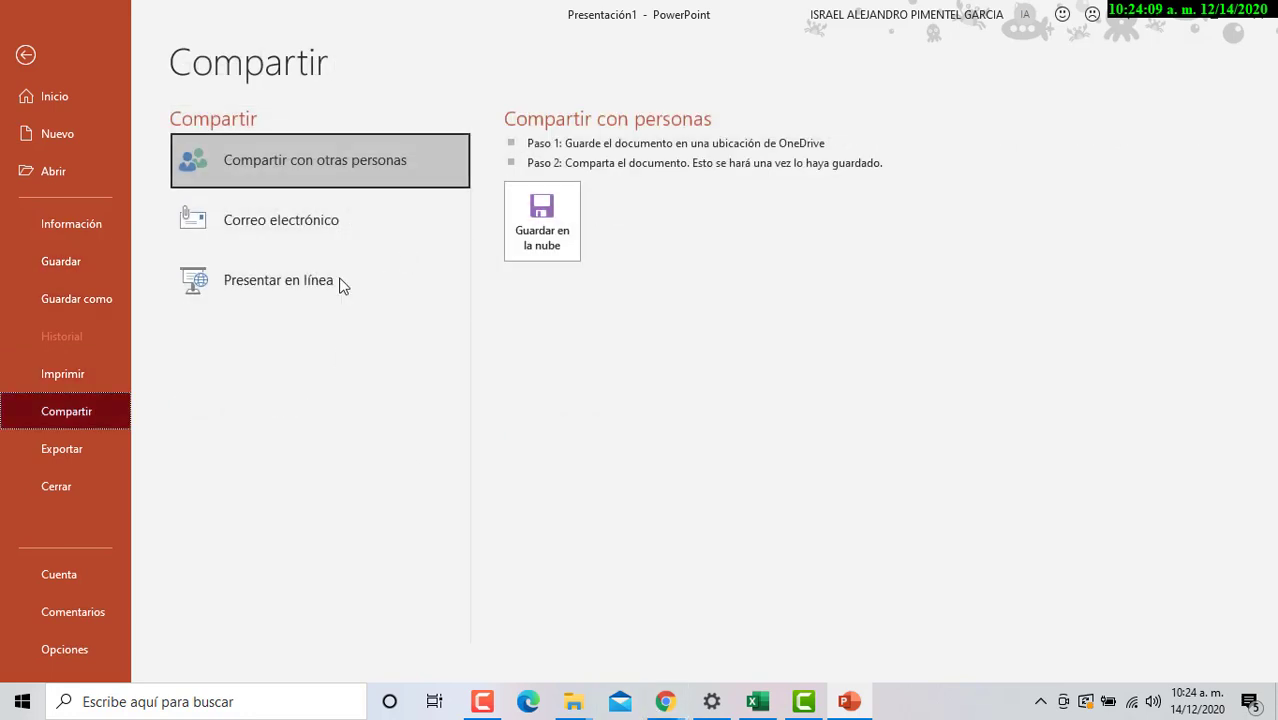
click(298, 290)
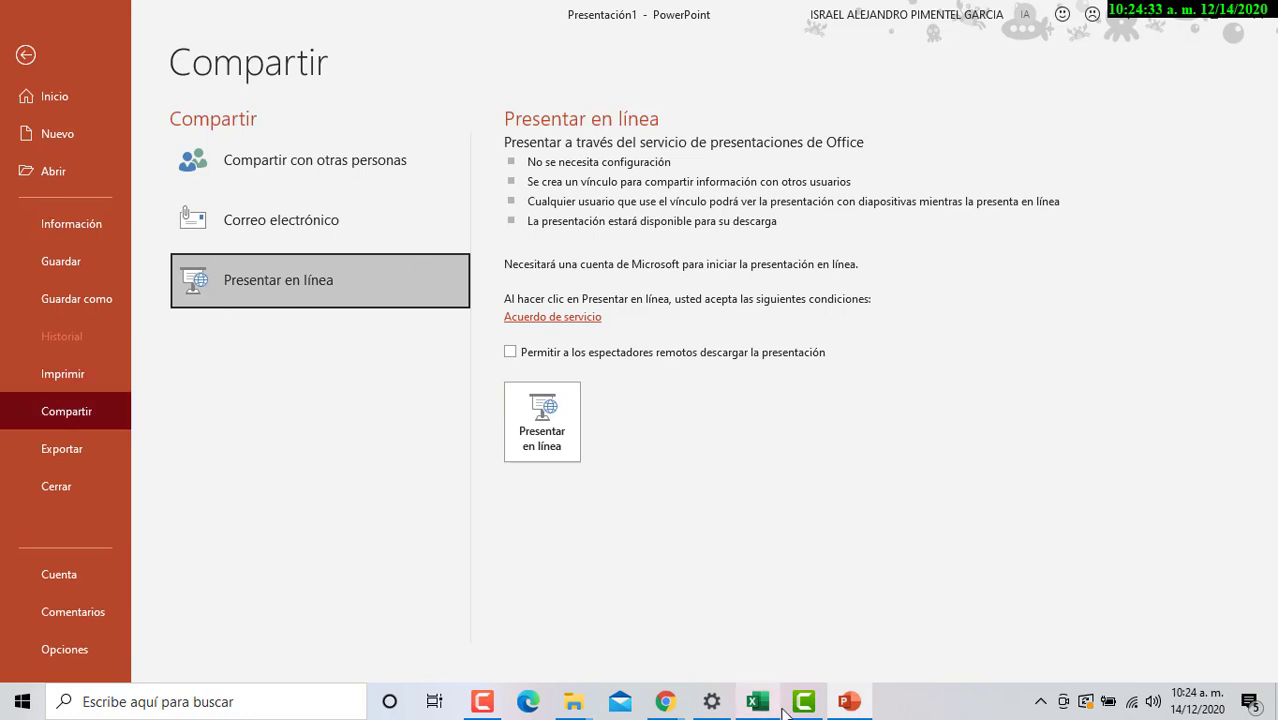
click(851, 713)
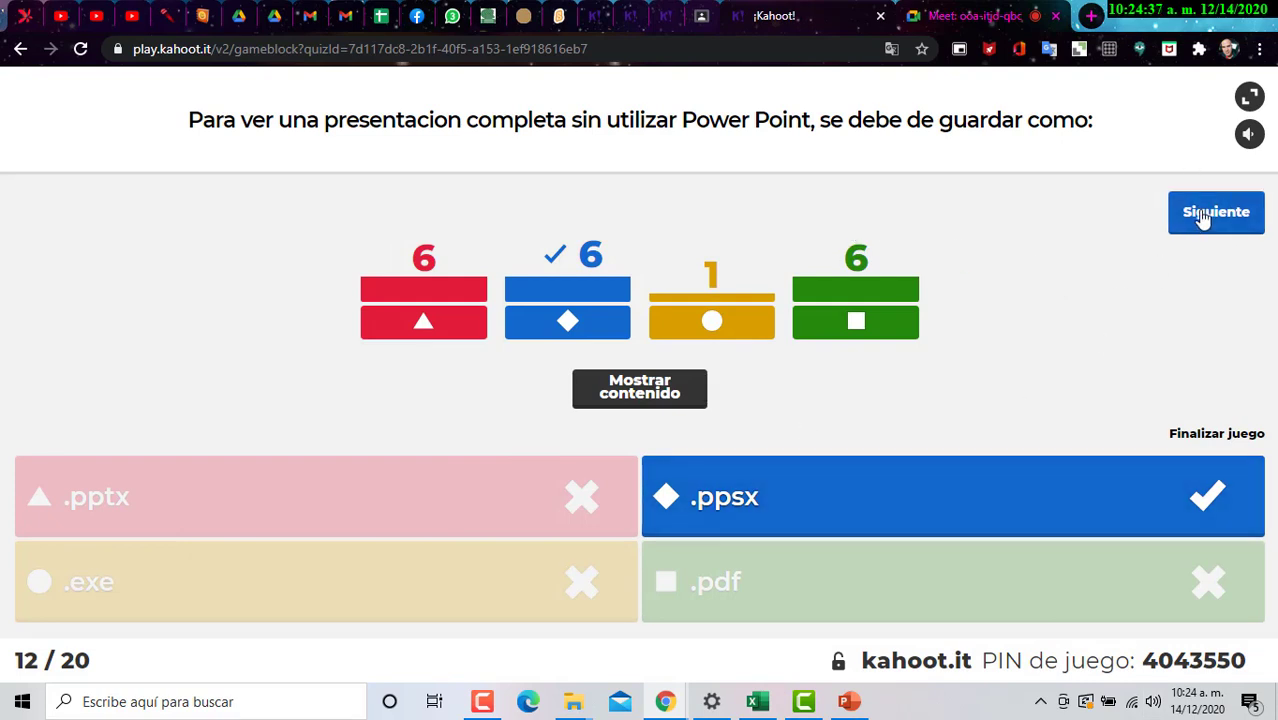
Step: Advance the live quiz from the question 12 results through the scoreboards to question 14
click(1238, 216)
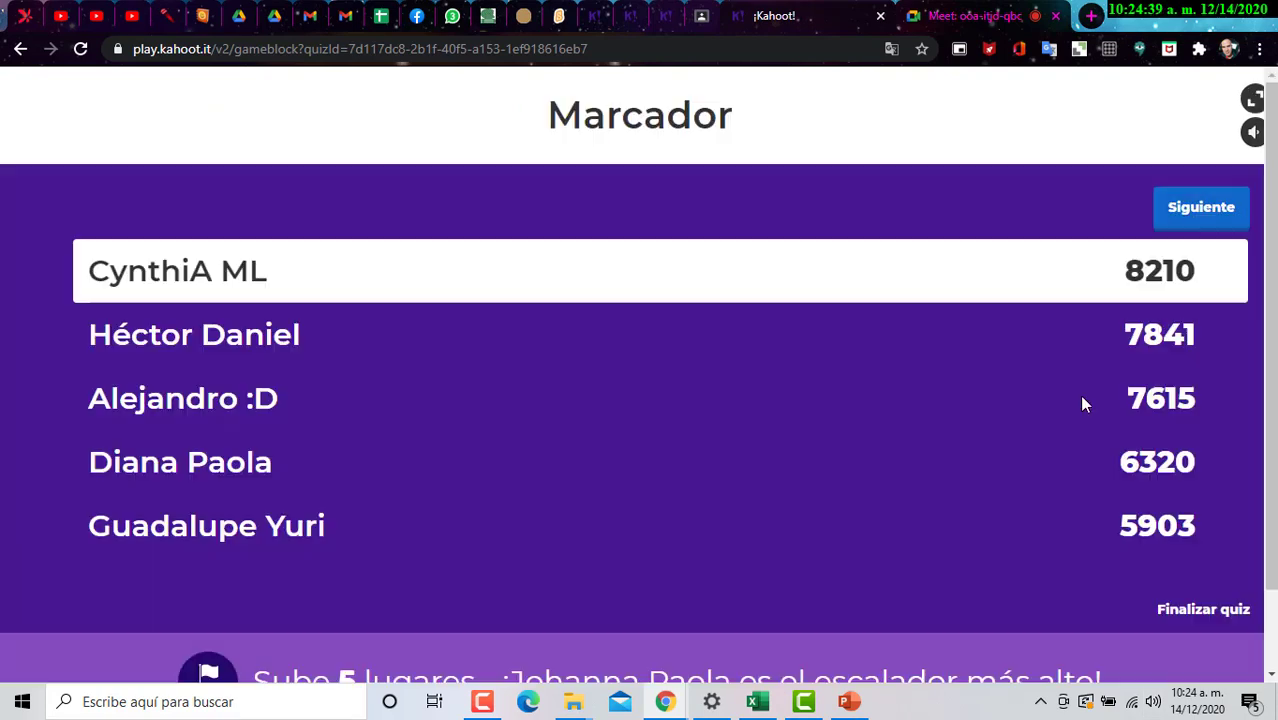
click(1219, 219)
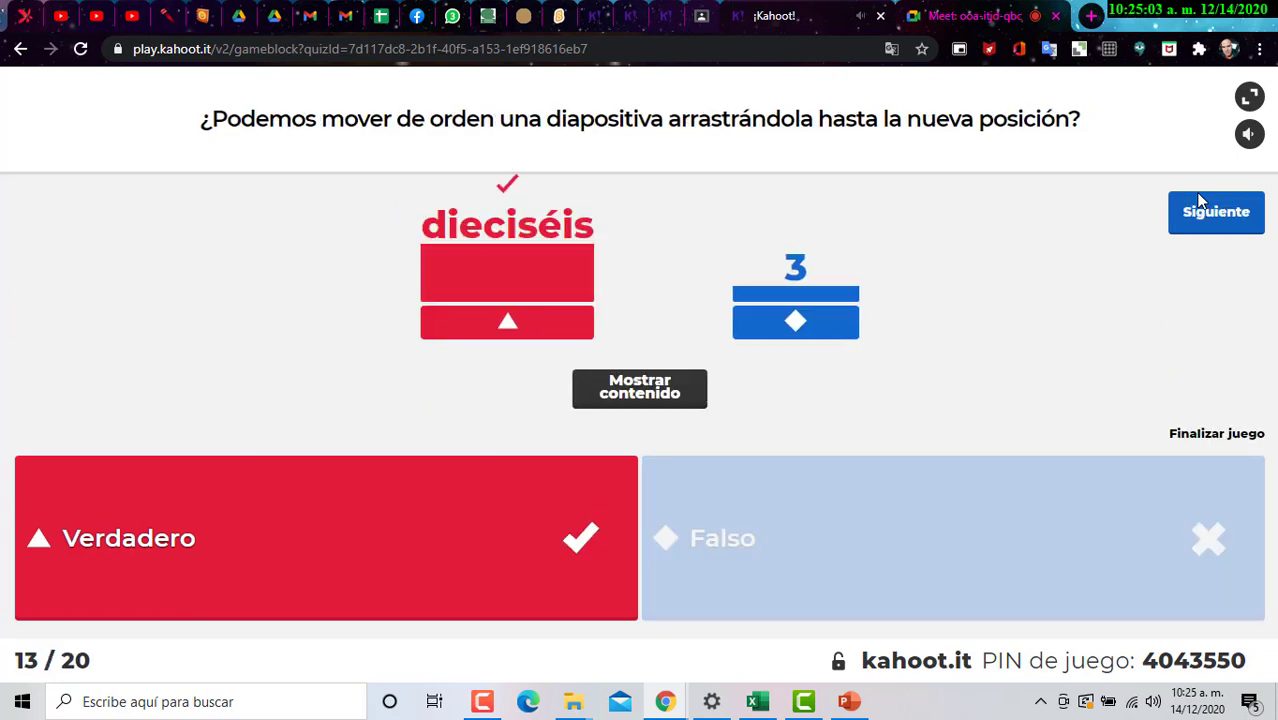
click(1200, 215)
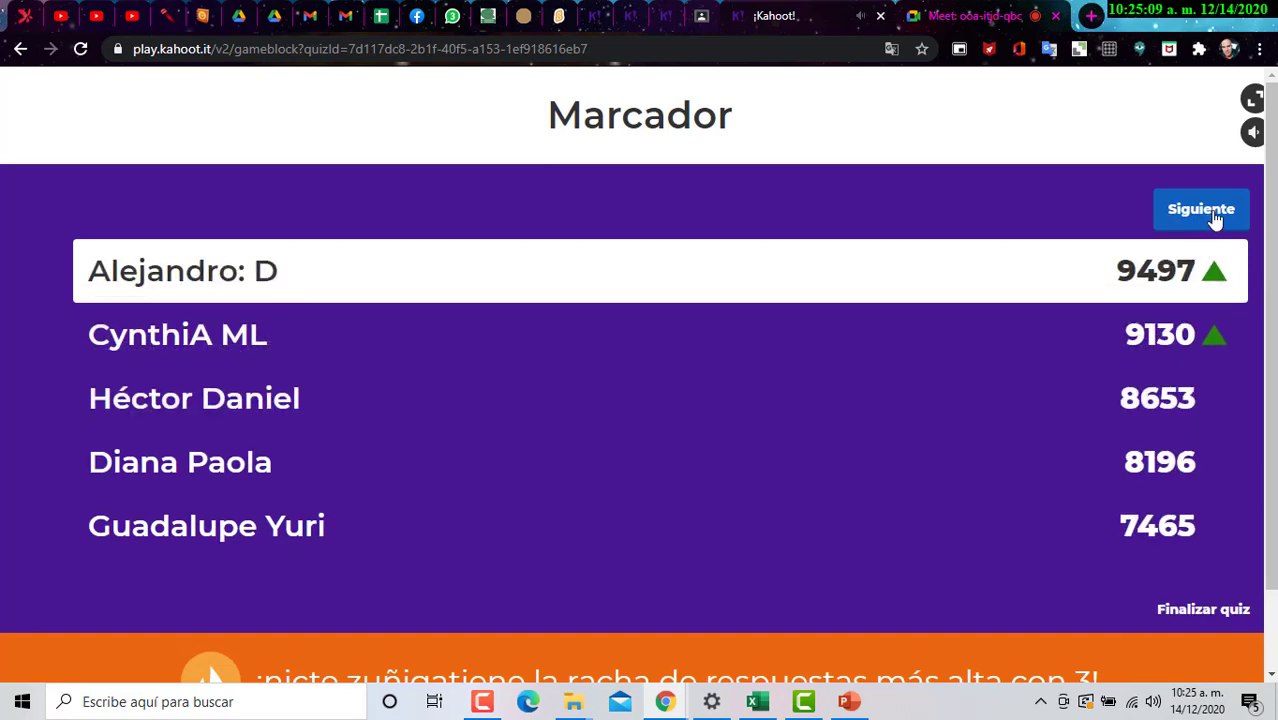
click(1210, 215)
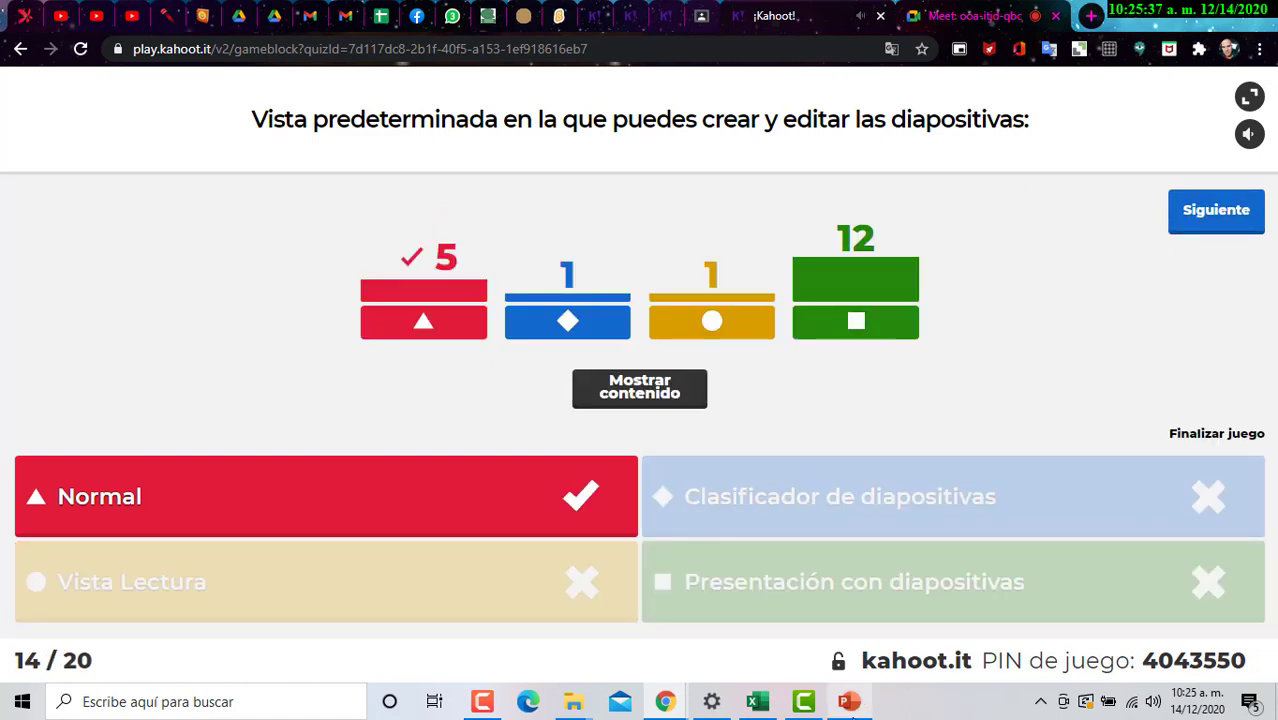
Step: Switch to PowerPoint, return to slide editing and apply the black neon question-mark design idea to the title slide
click(848, 702)
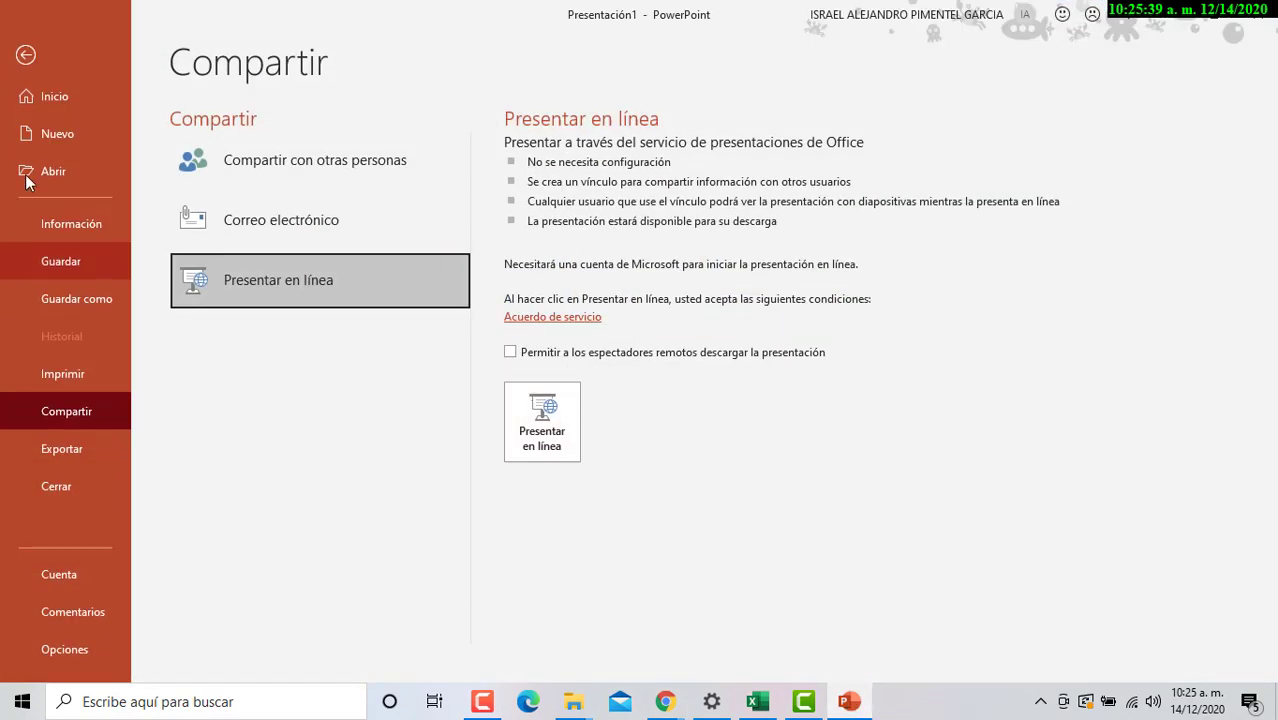
click(26, 56)
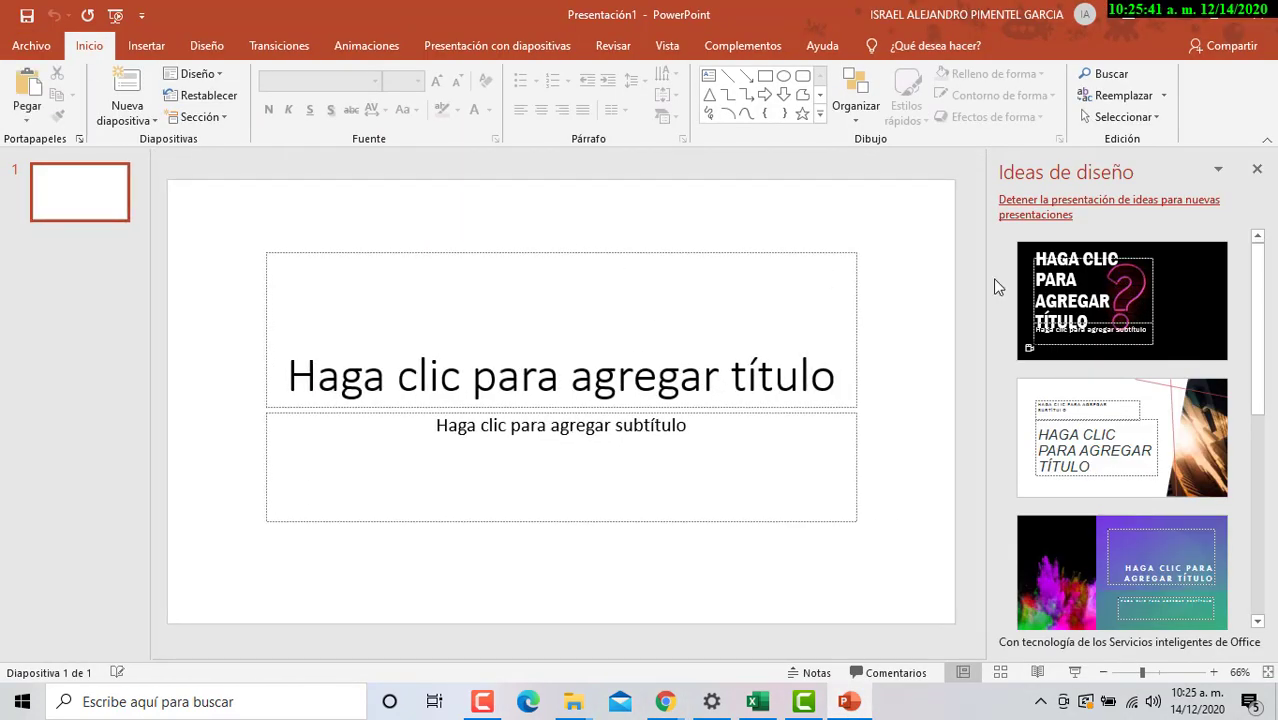
click(1078, 298)
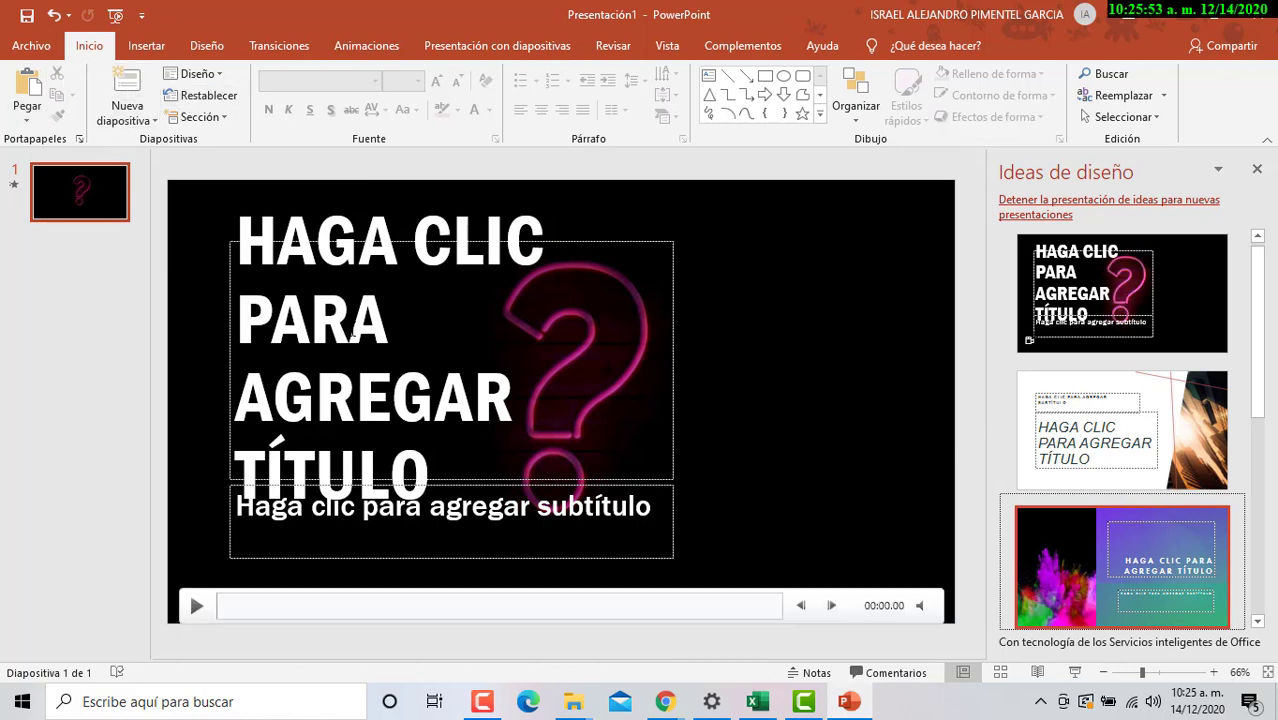
Step: Show the presentation in Slide Sorter and Reading View, and return to Normal view
click(1002, 676)
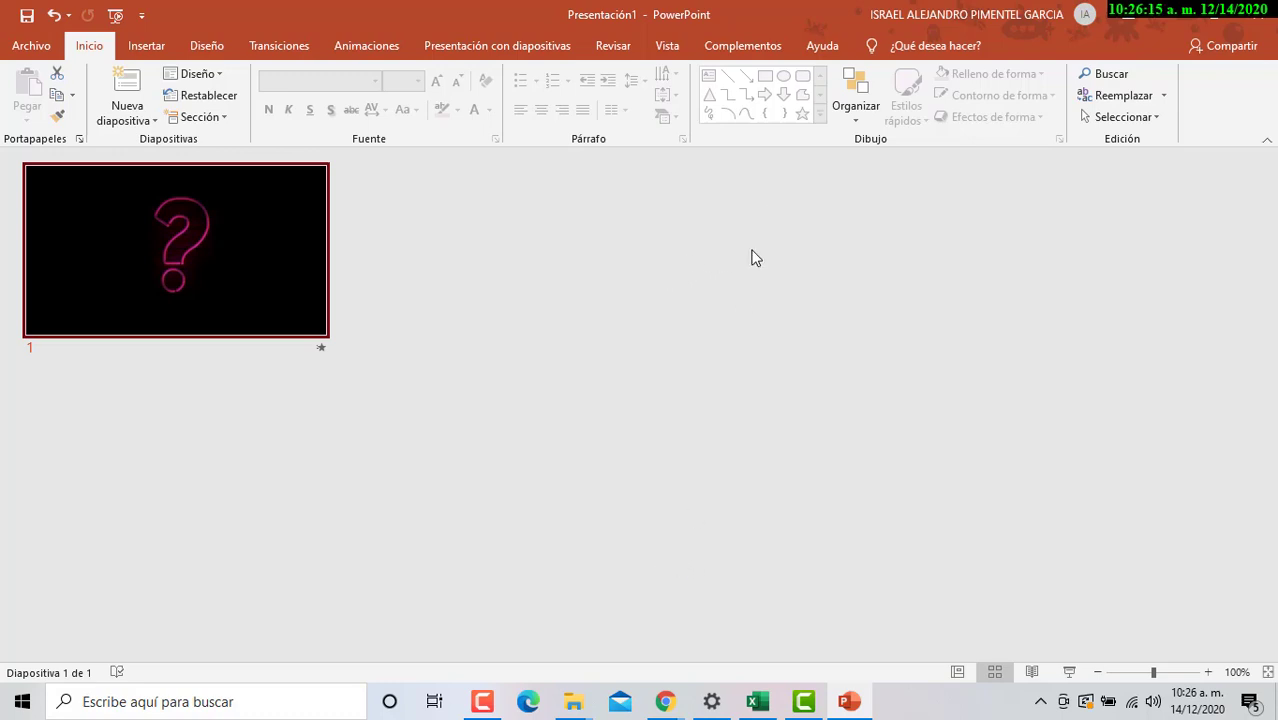
click(1029, 673)
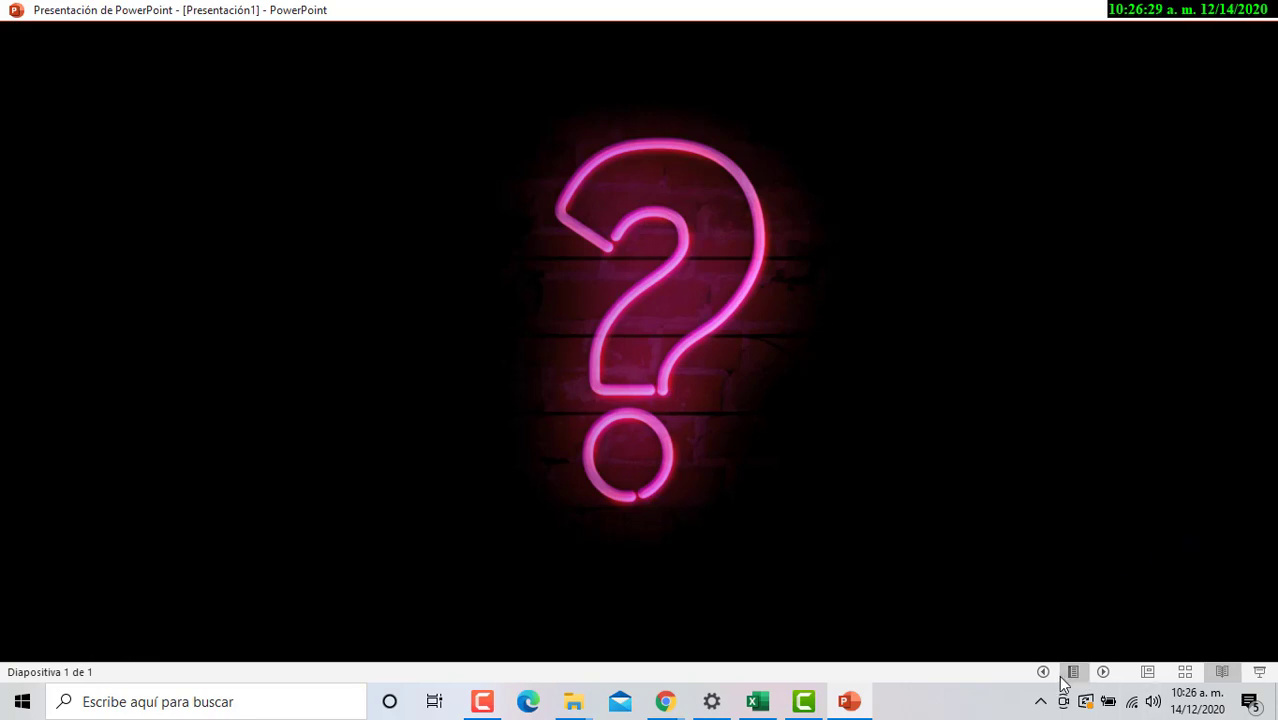
click(1149, 673)
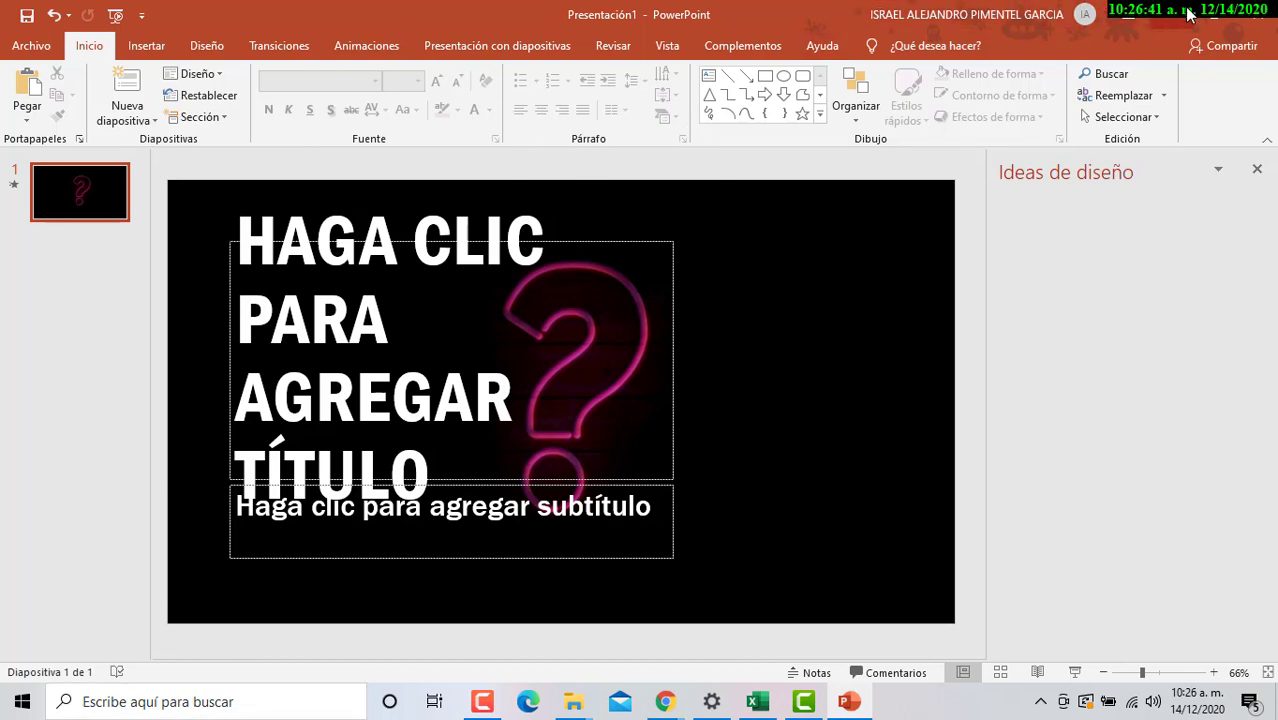
Step: Return to the Kahoot quiz and advance it from the question 14 scoreboard through question 15 to question 16
key(alt+Tab)
click(1197, 208)
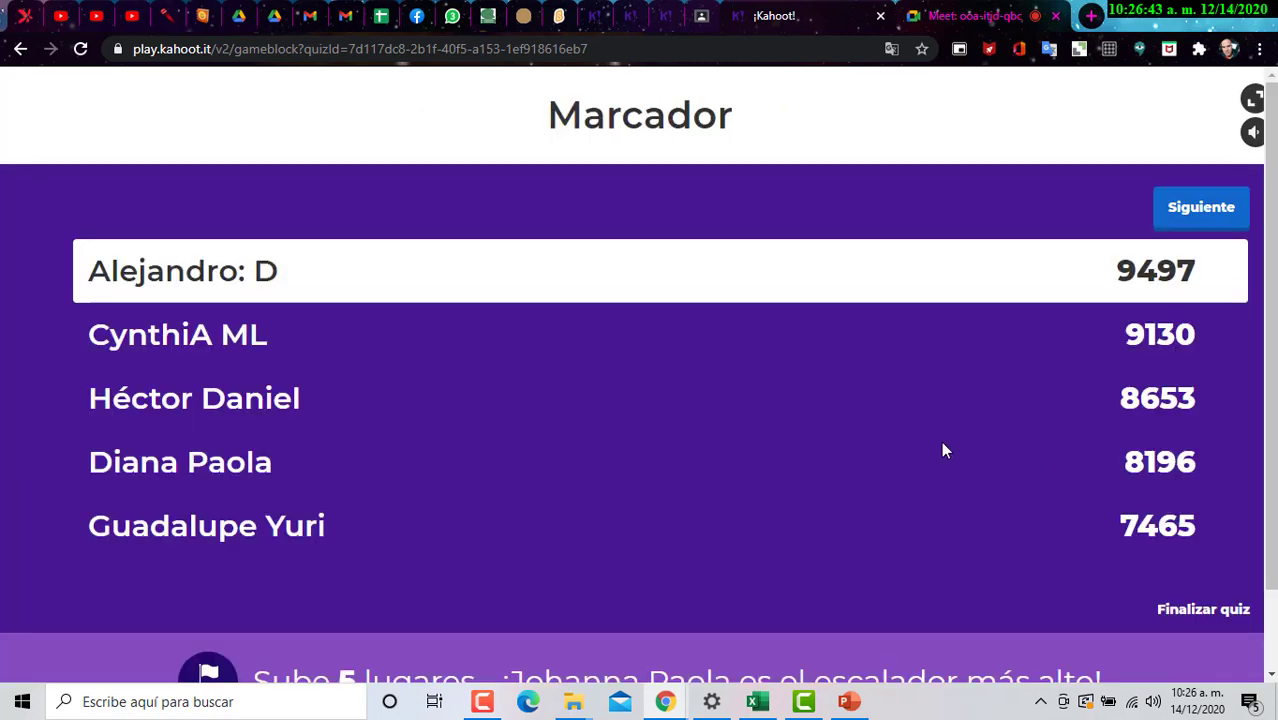
click(1205, 212)
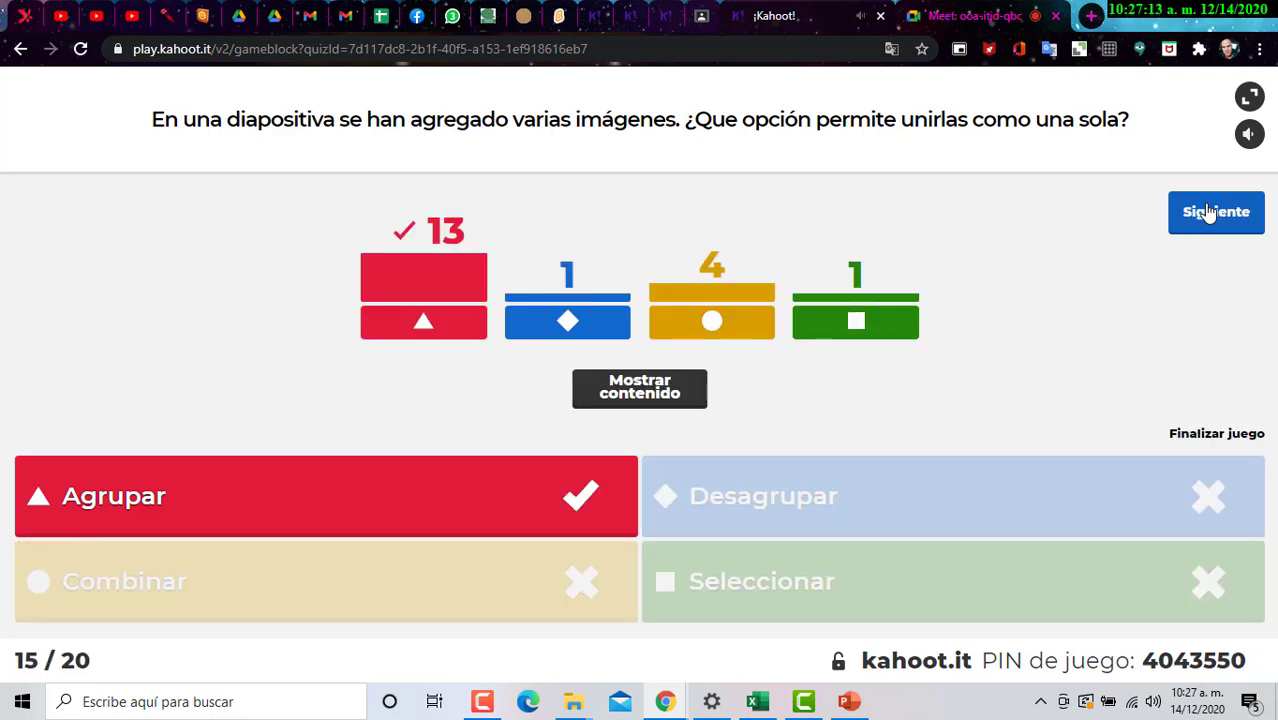
click(1210, 213)
click(1231, 211)
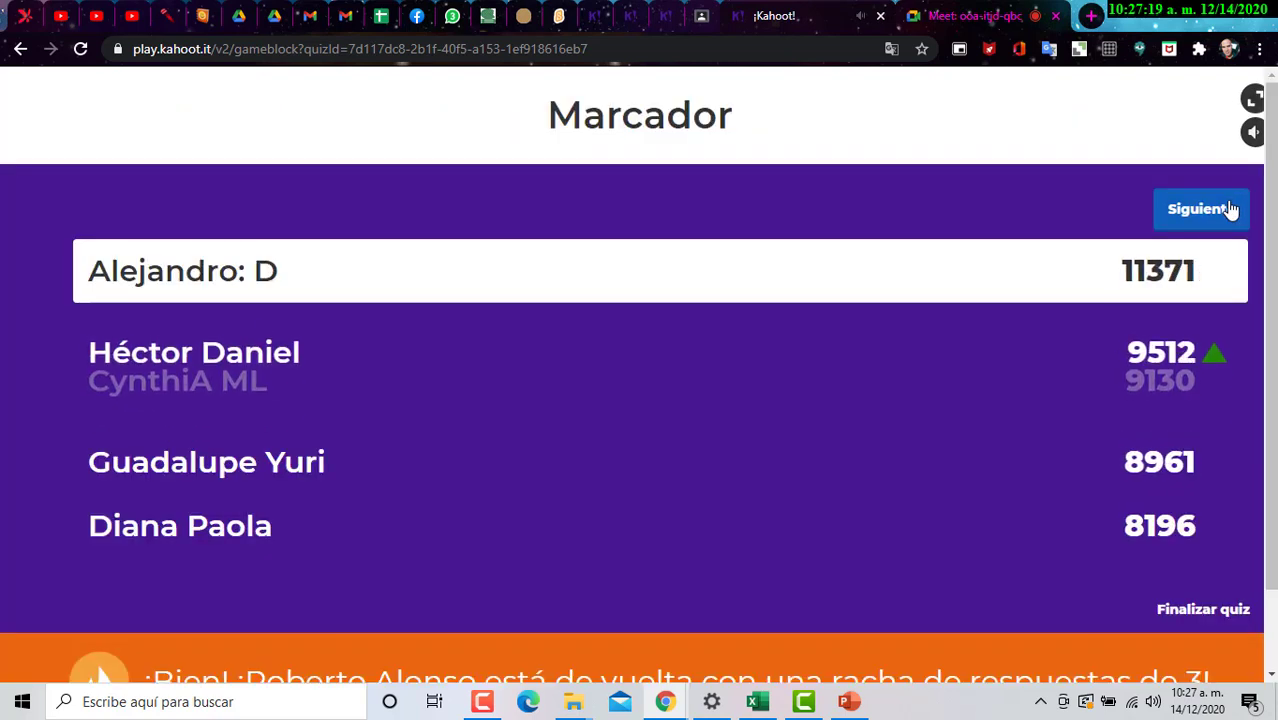
click(1228, 211)
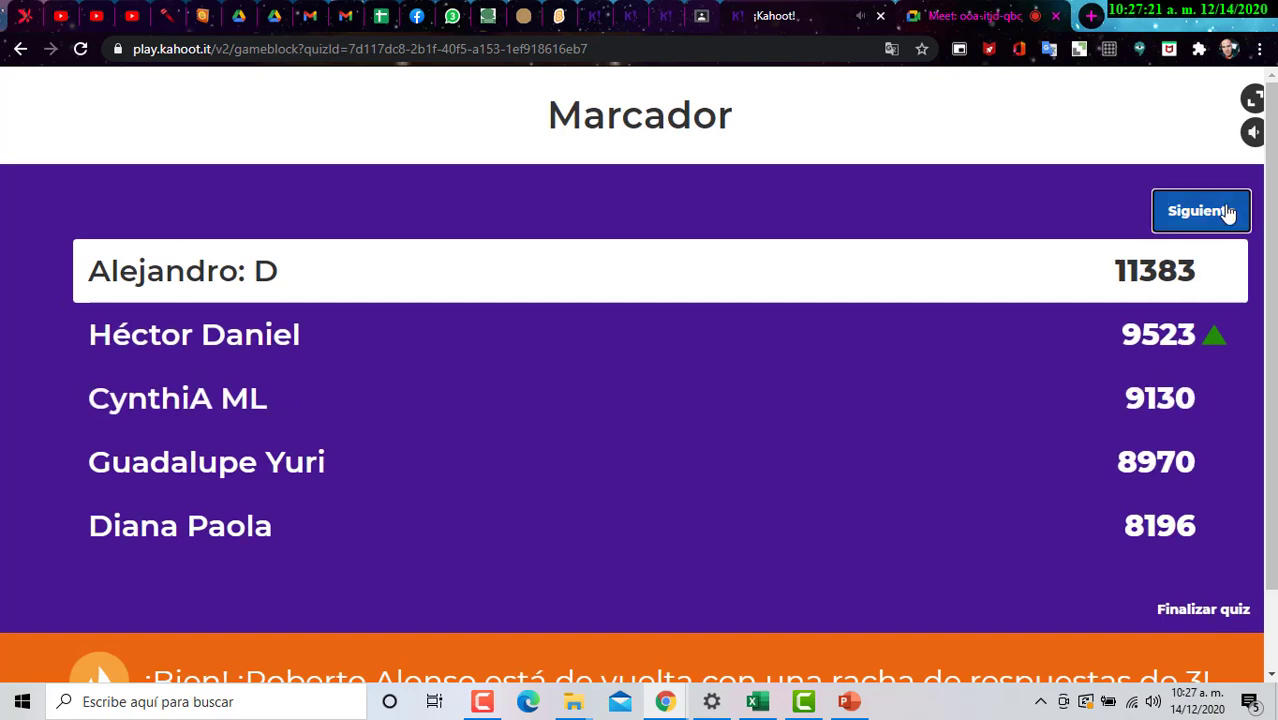
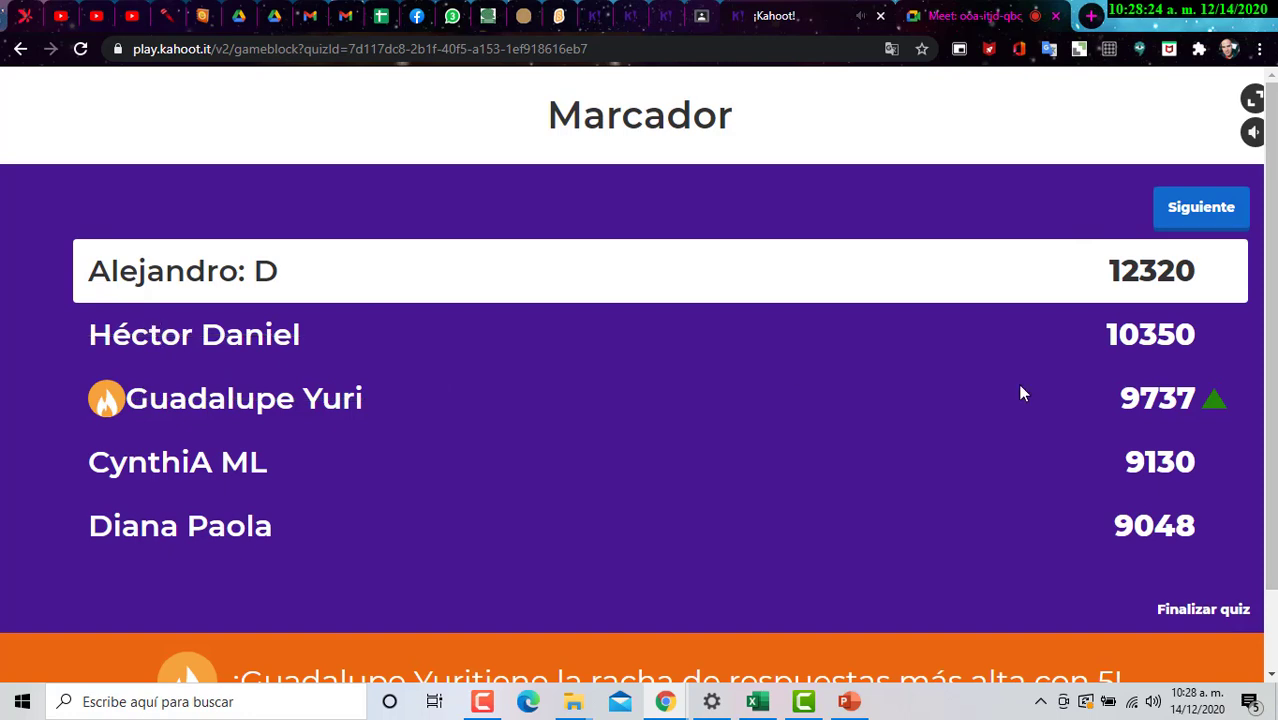
Step: Advance the live quiz from the question 16 scoreboard through question 17 to question 18
click(1197, 207)
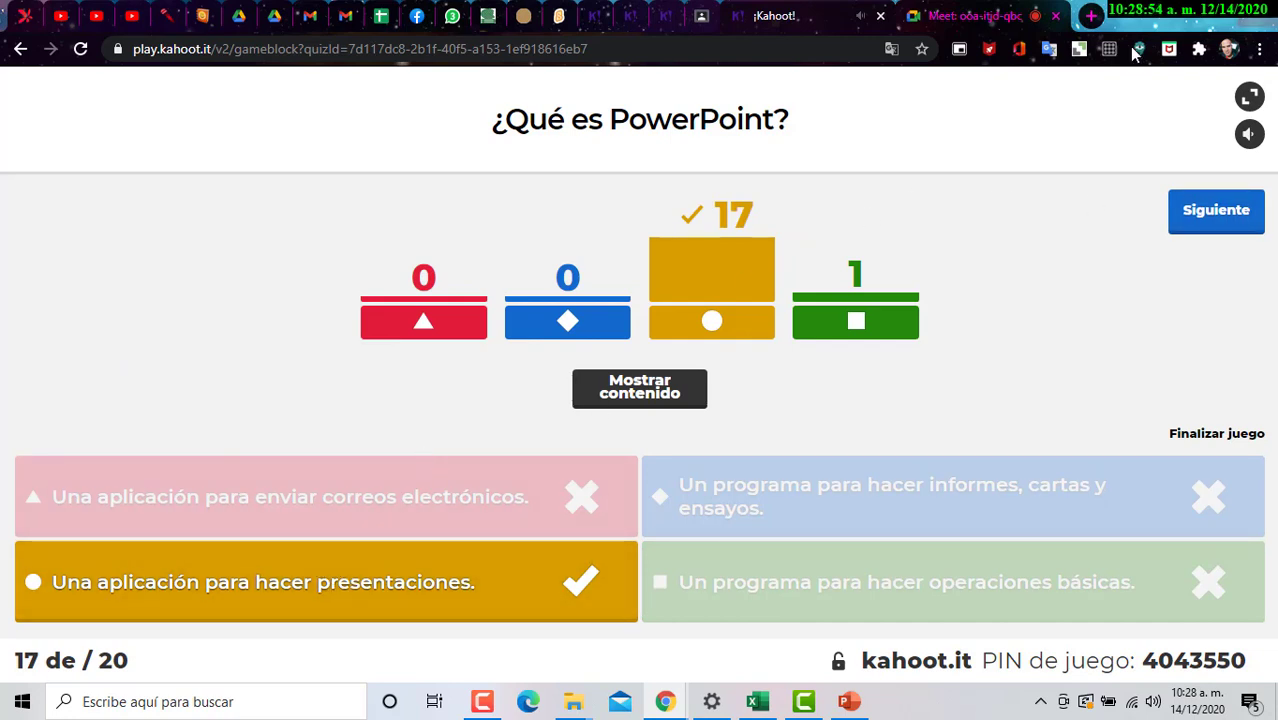
click(1222, 216)
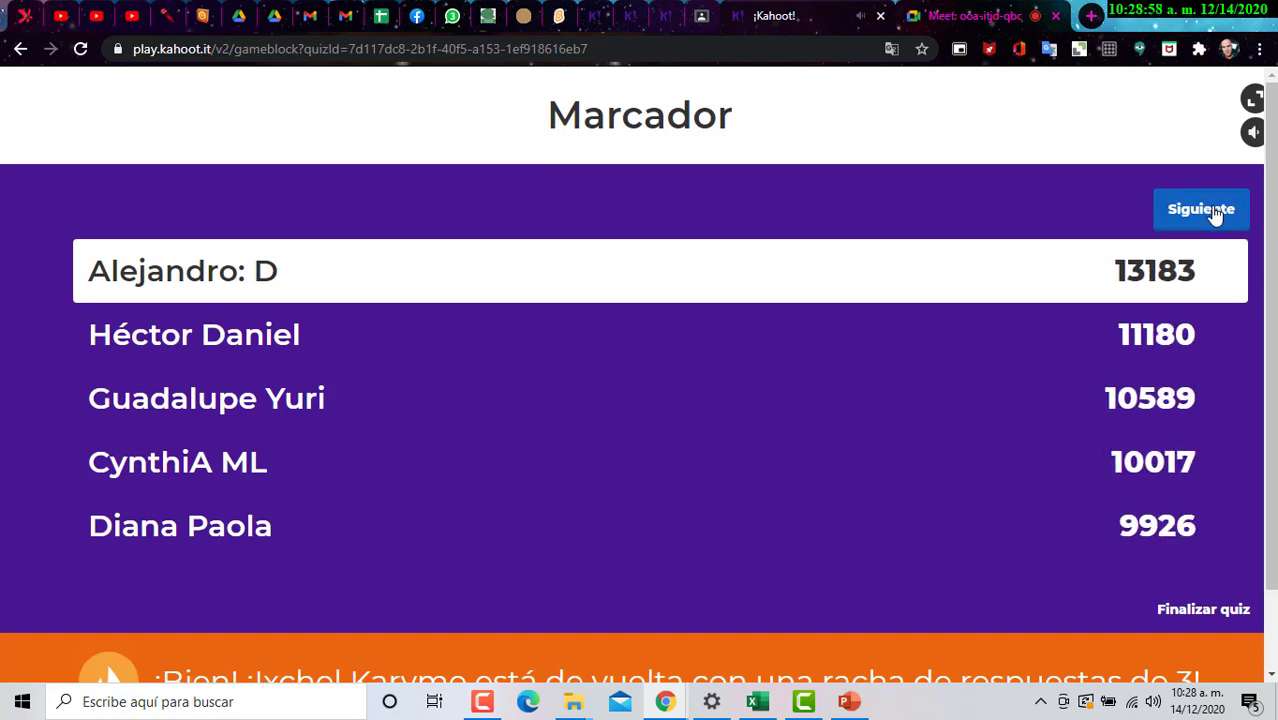
click(1214, 212)
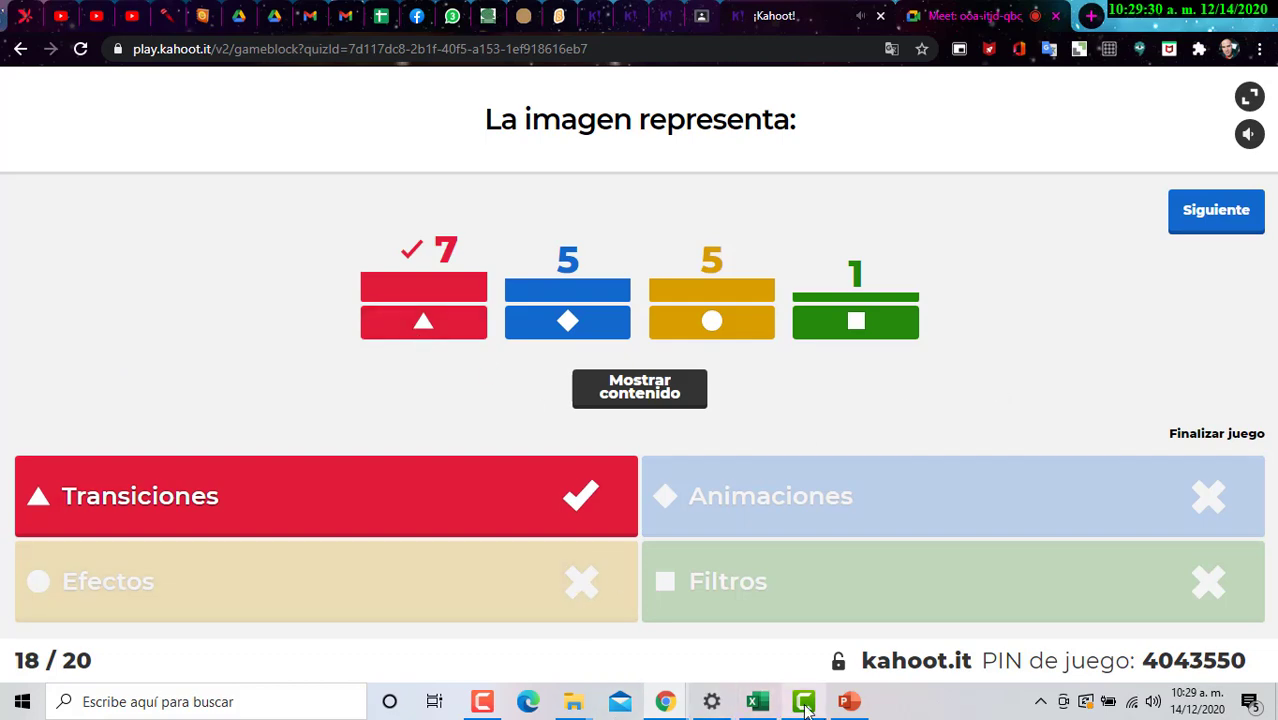
Step: Switch to PowerPoint and demonstrate the Empuje, Barrido, Dividir, Cortar and Barras aleatorias transitions on the title slide, finishing with Fracturar
click(848, 702)
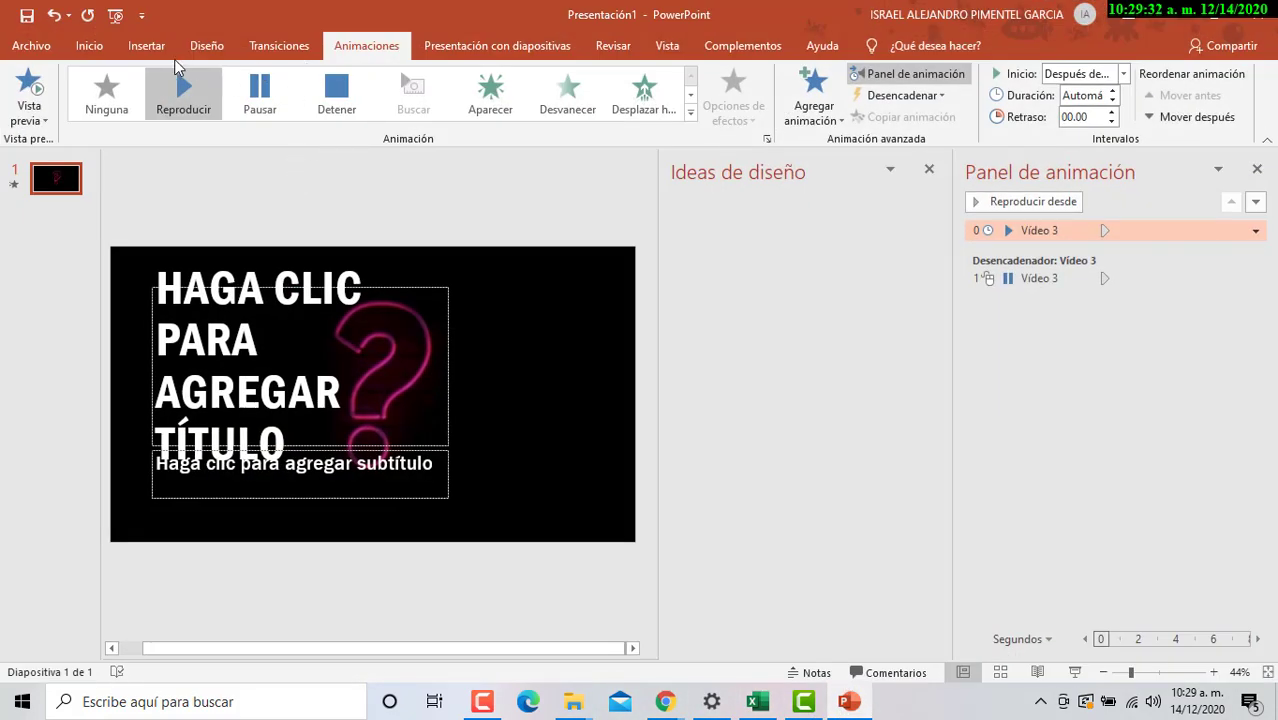
click(279, 46)
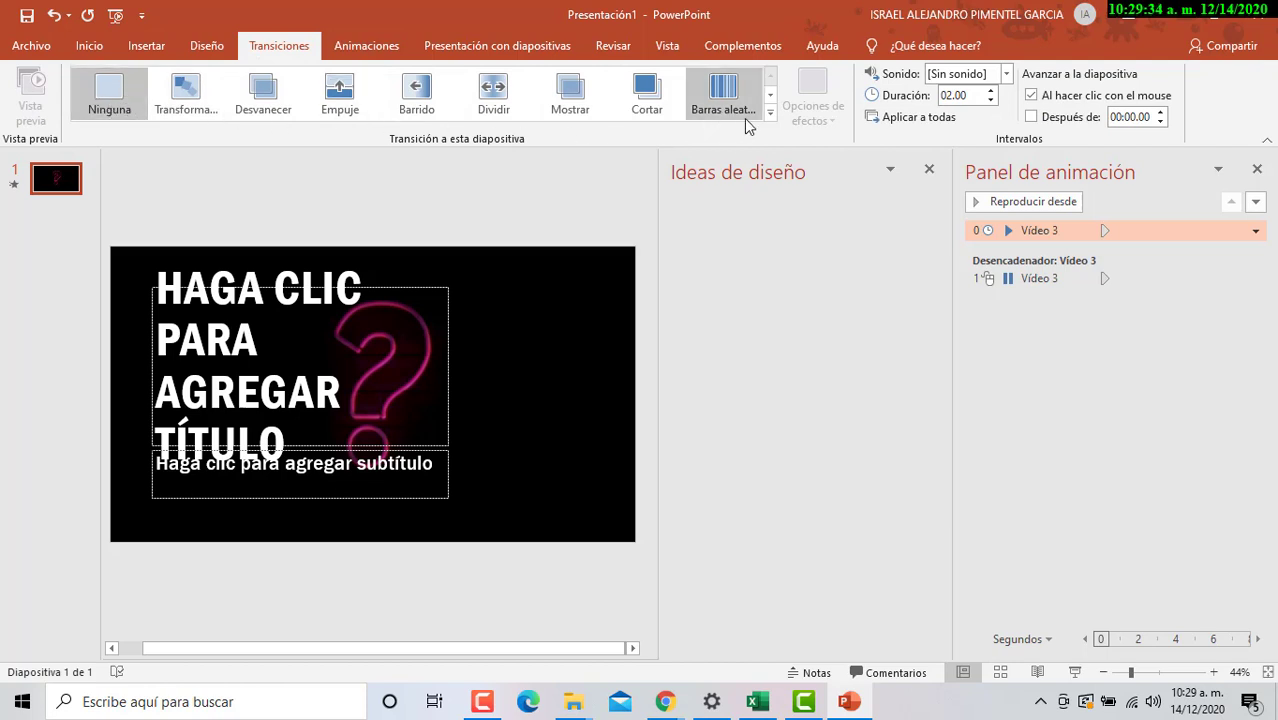
click(341, 93)
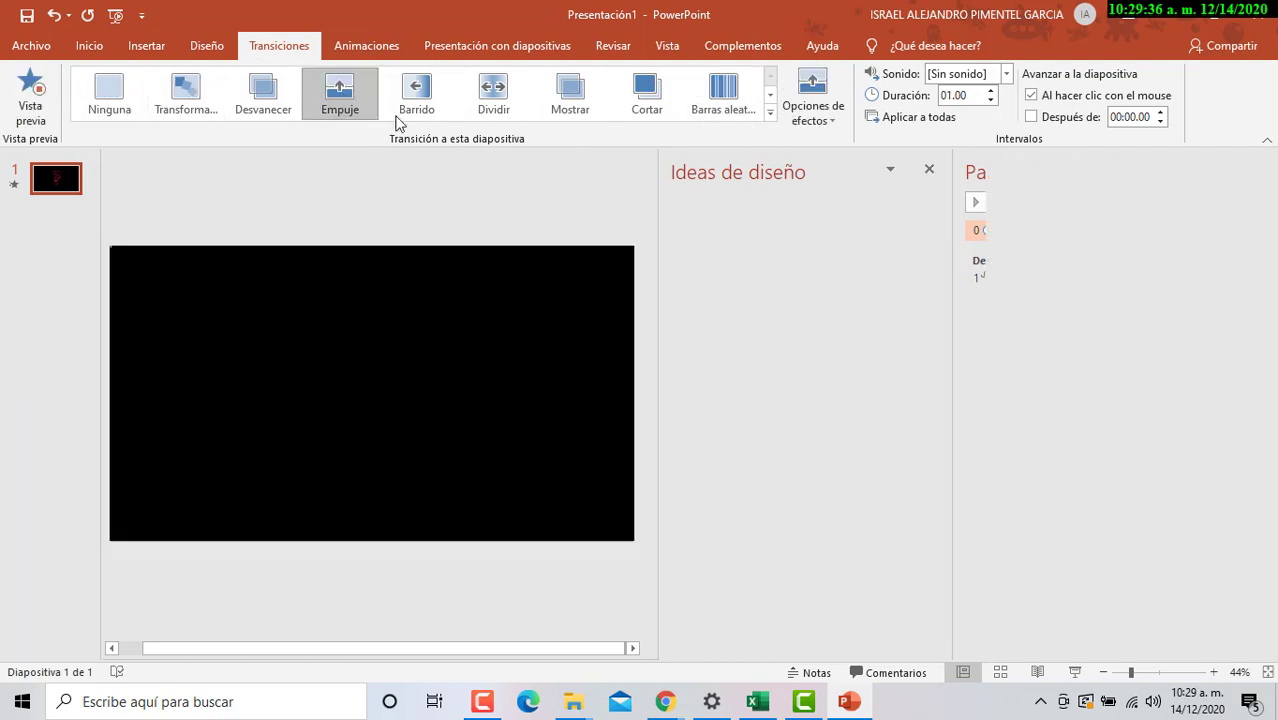
click(426, 100)
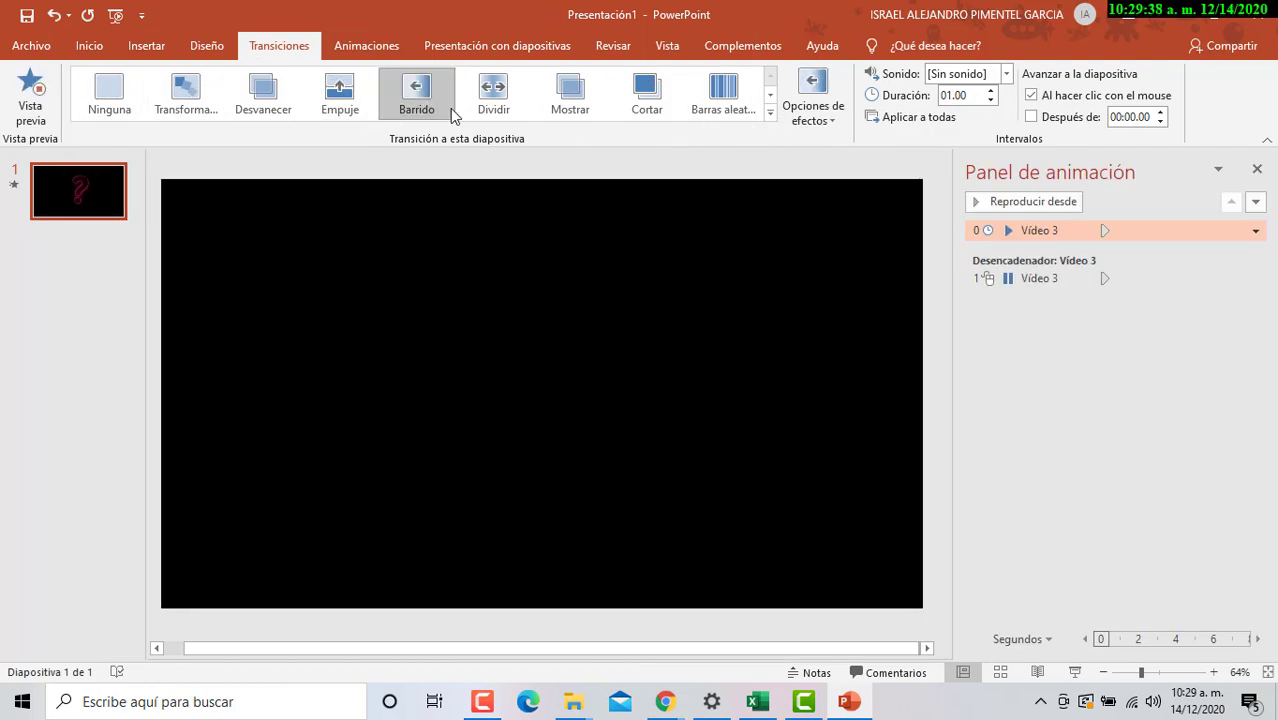
click(513, 111)
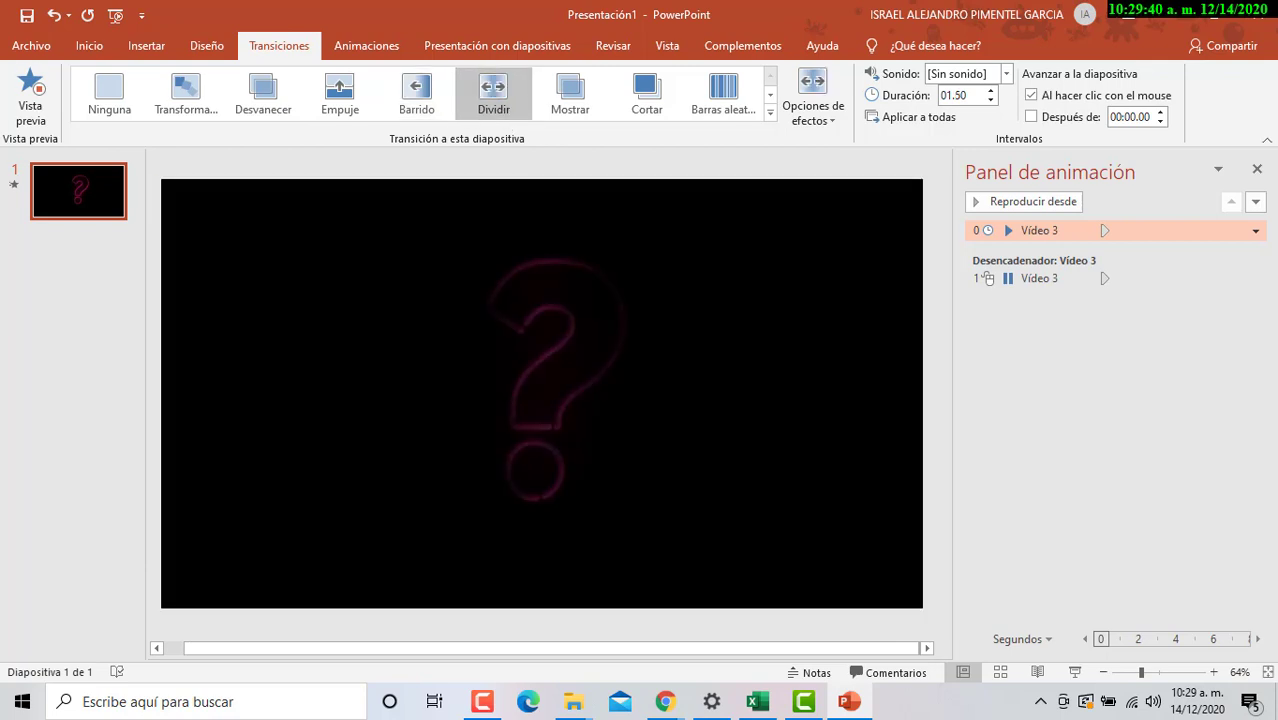
click(645, 96)
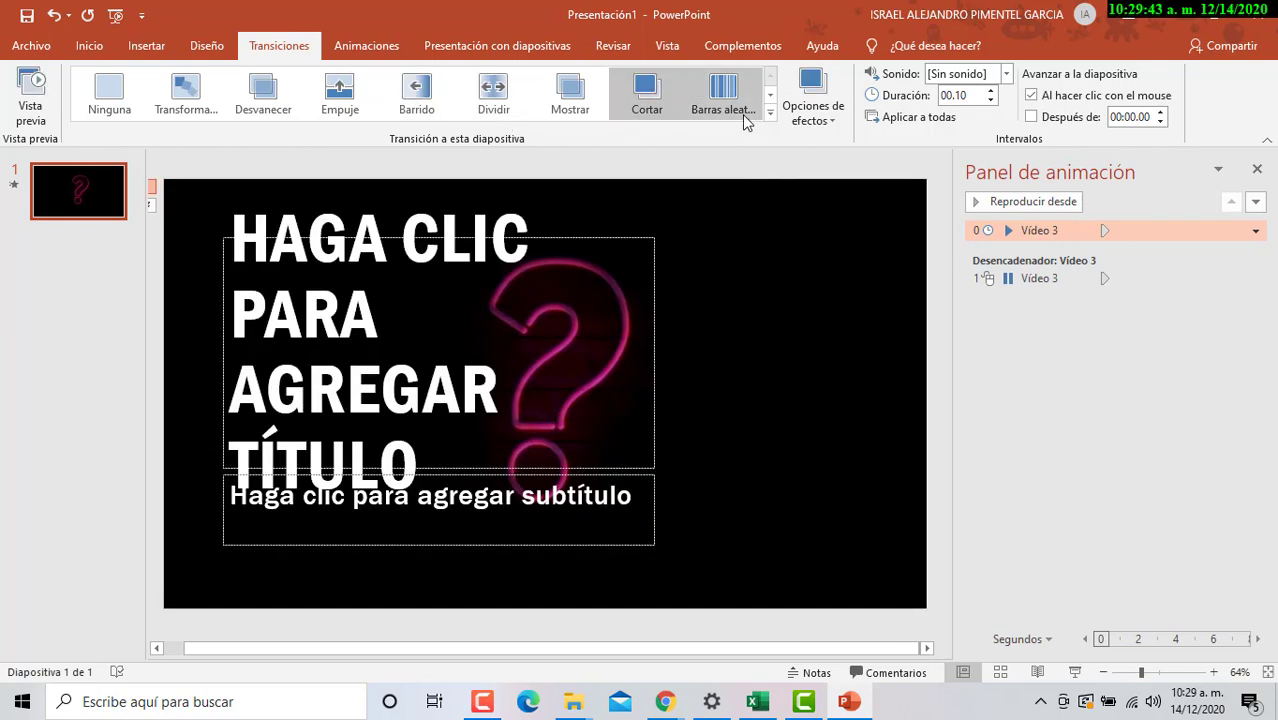
click(745, 118)
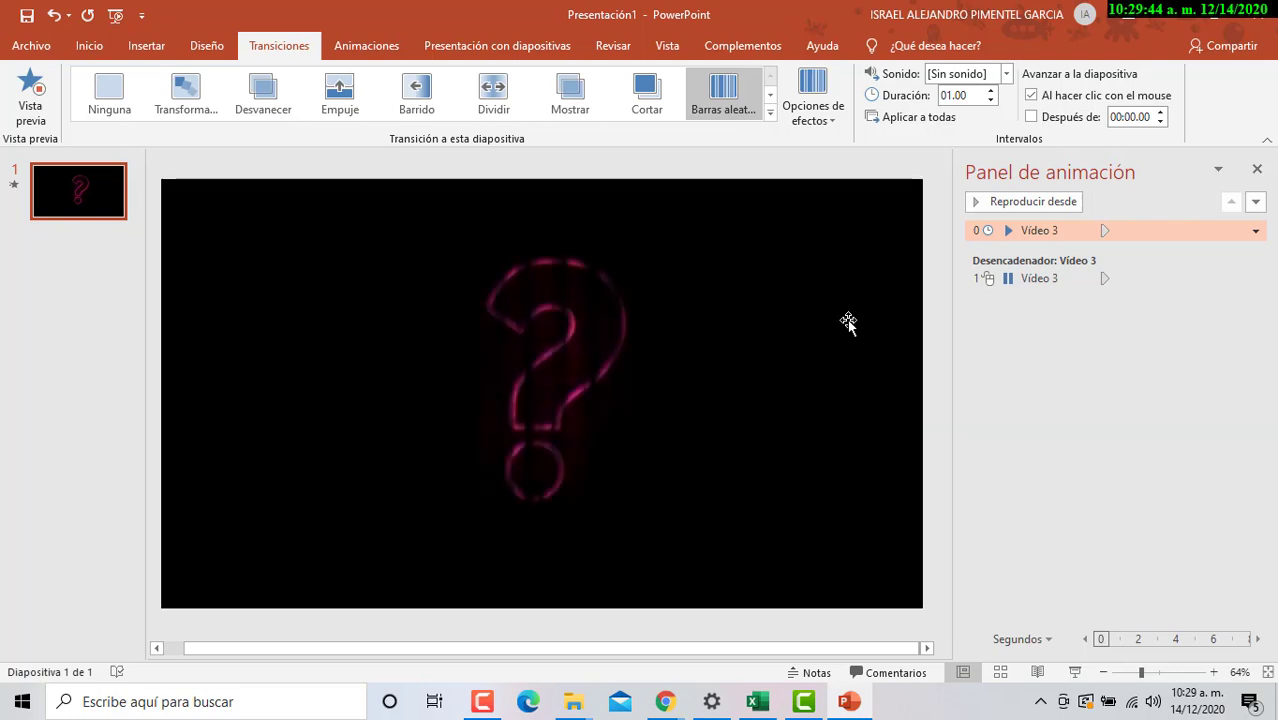
click(770, 112)
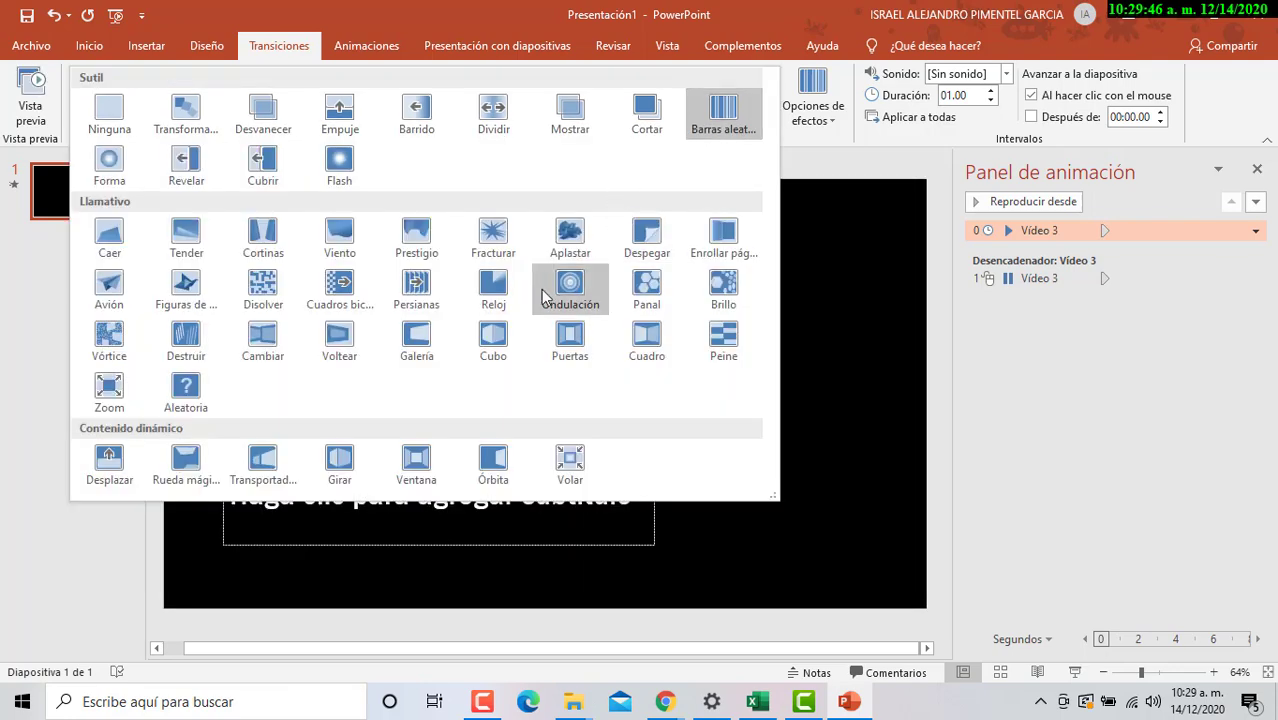
click(494, 248)
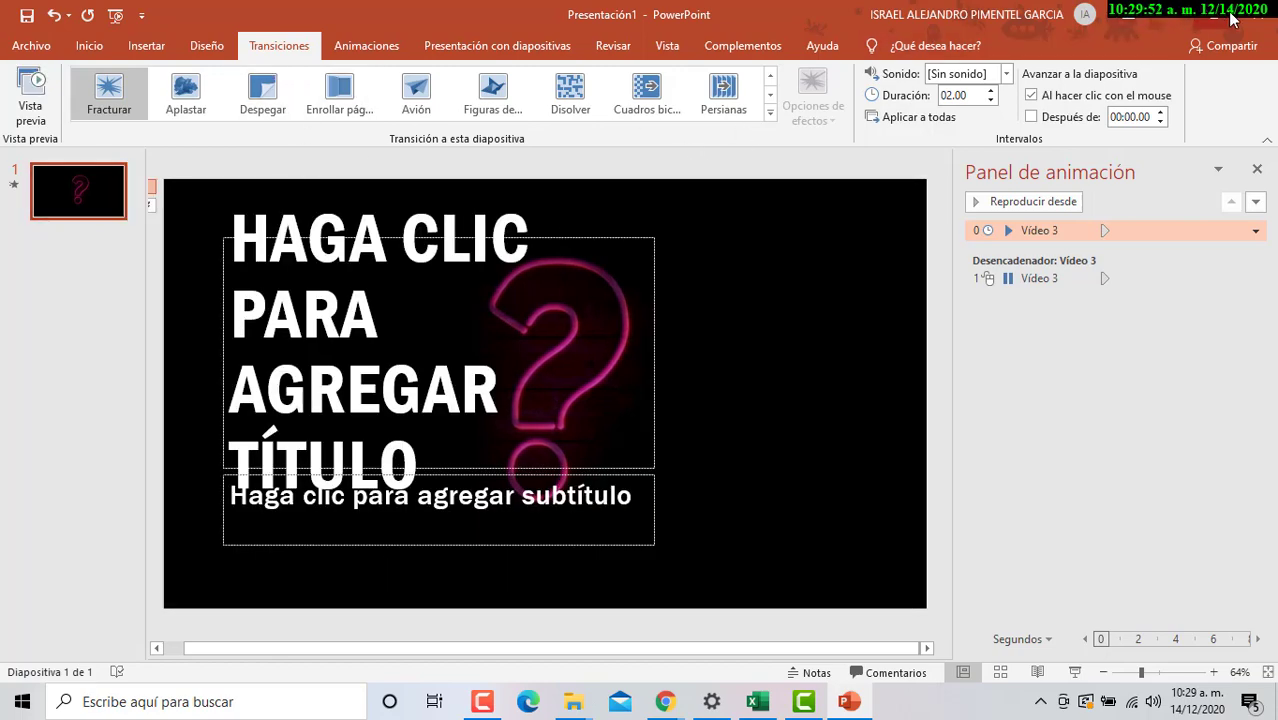
Step: Return to the Kahoot quiz and advance it from the question 18 results through question 19 to question 20
click(1176, 25)
click(1212, 212)
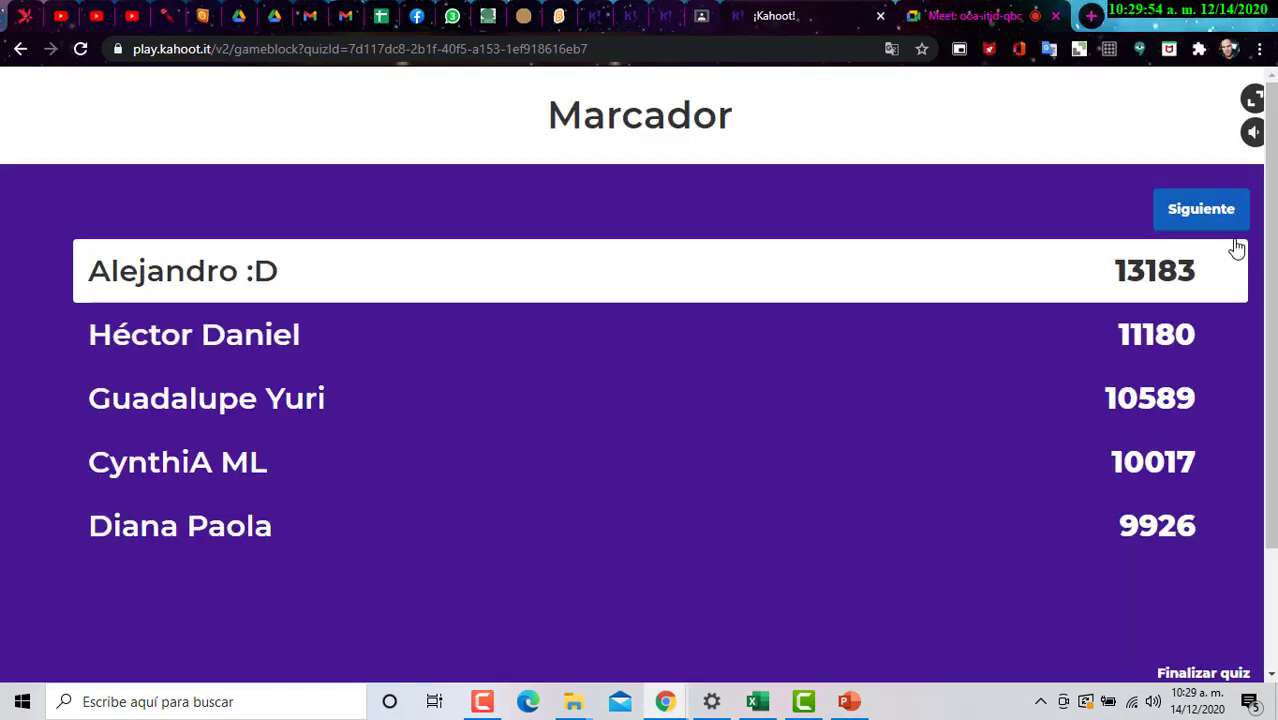
click(1203, 212)
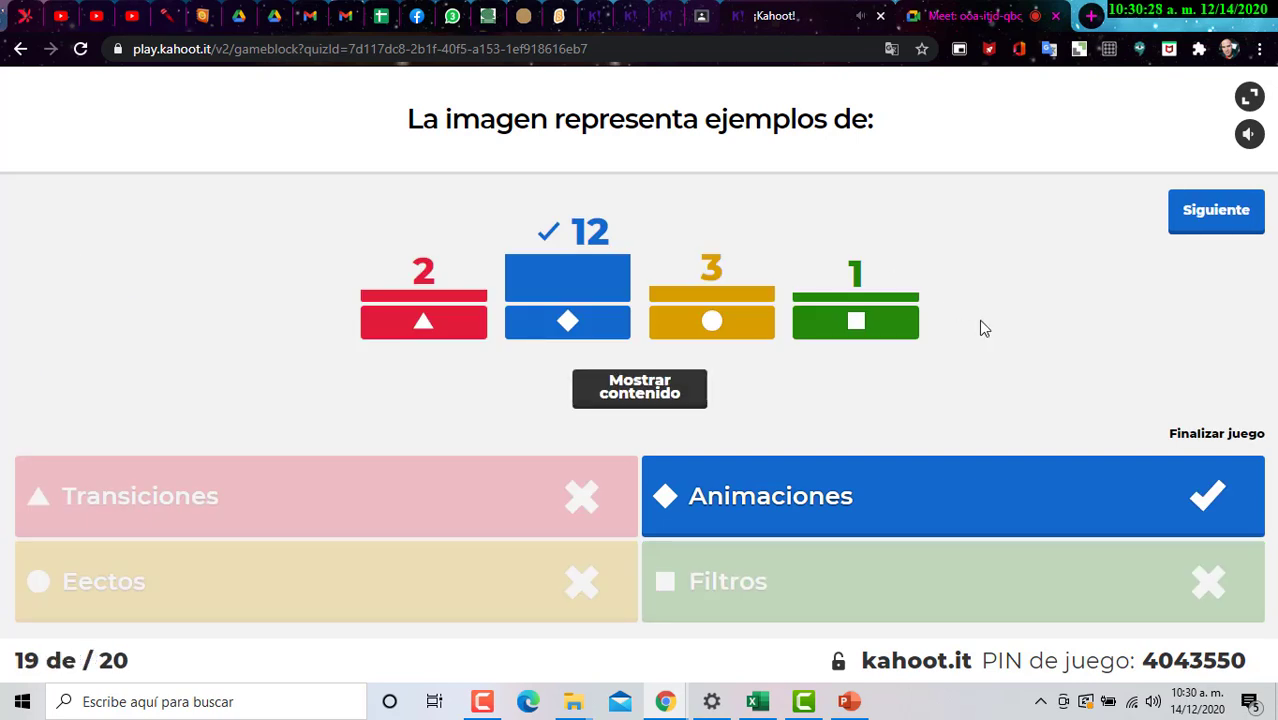
click(1250, 212)
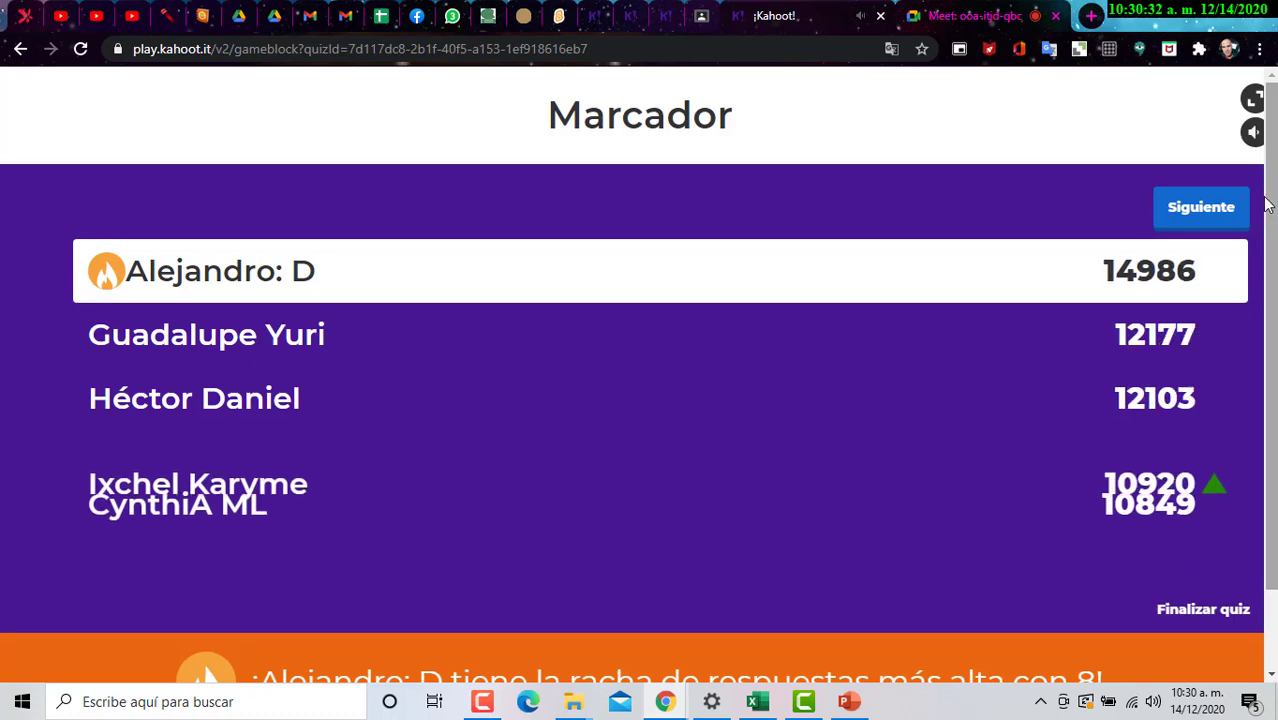
click(1205, 213)
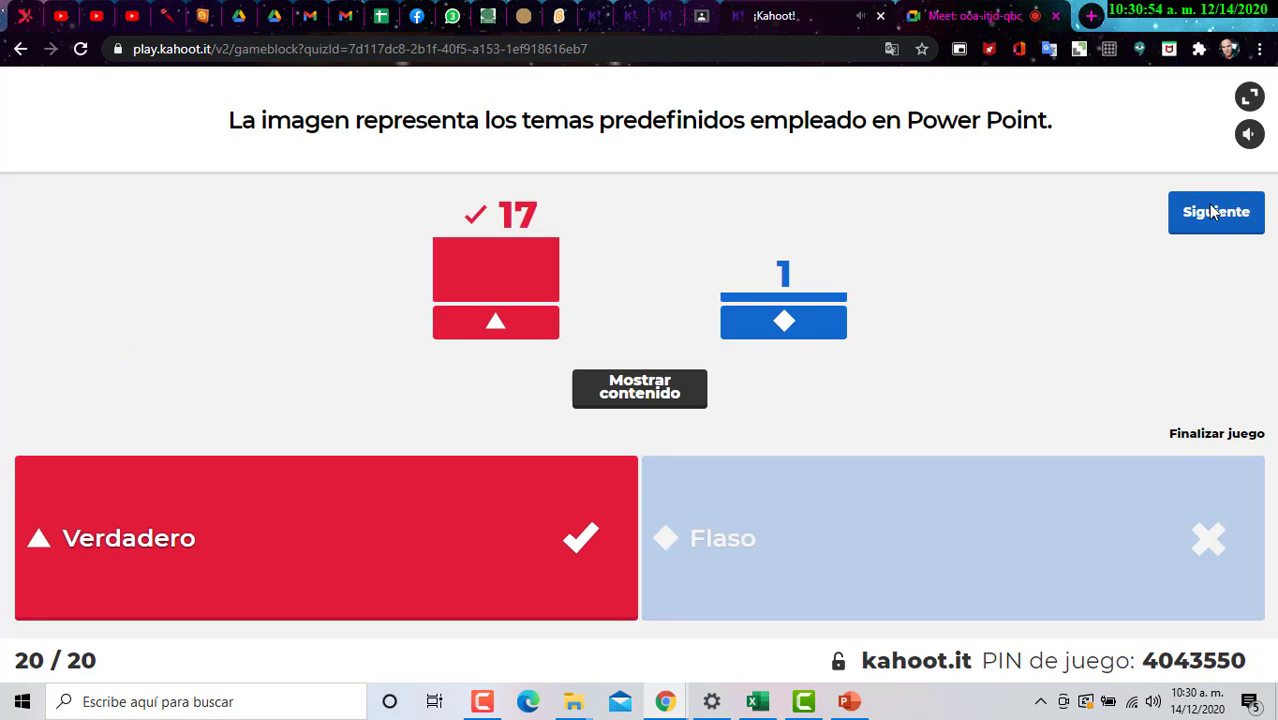
Step: Finish the quiz after question 20 to show the winners' podium, and lower the game volume to its minimum
click(1217, 226)
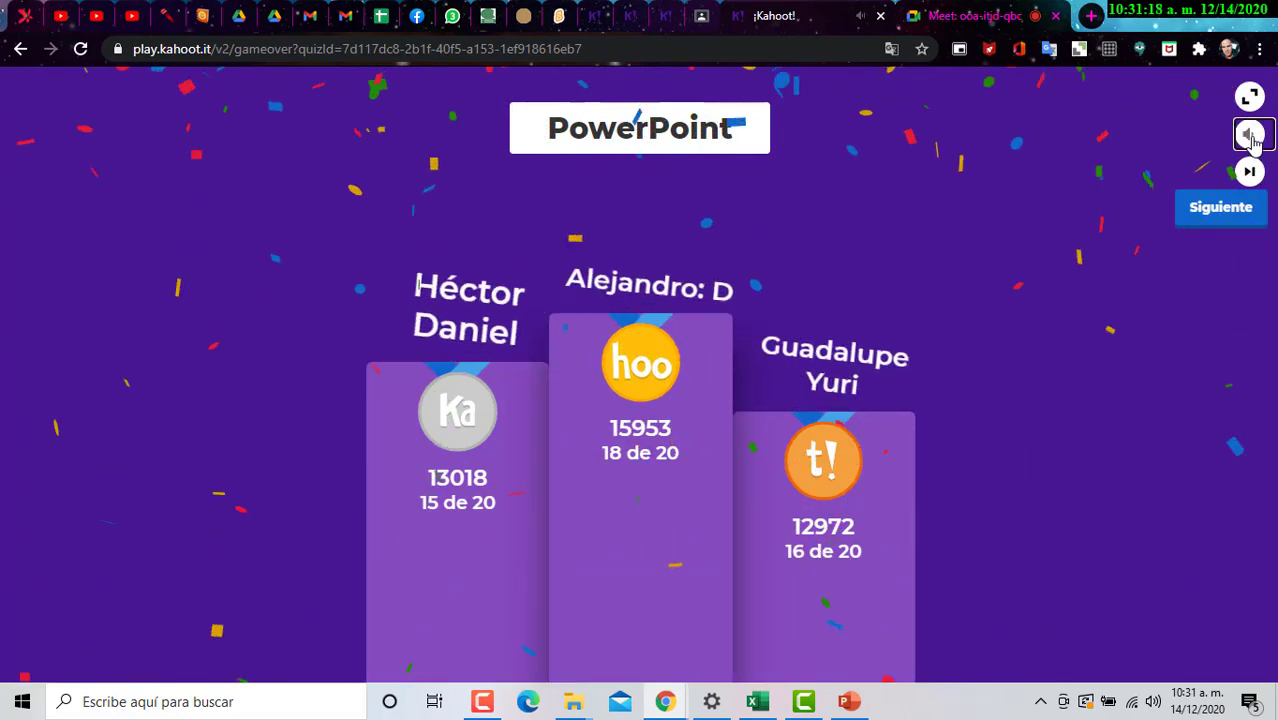
mouse_move(1200, 140)
drag(1200, 140, 1180, 145)
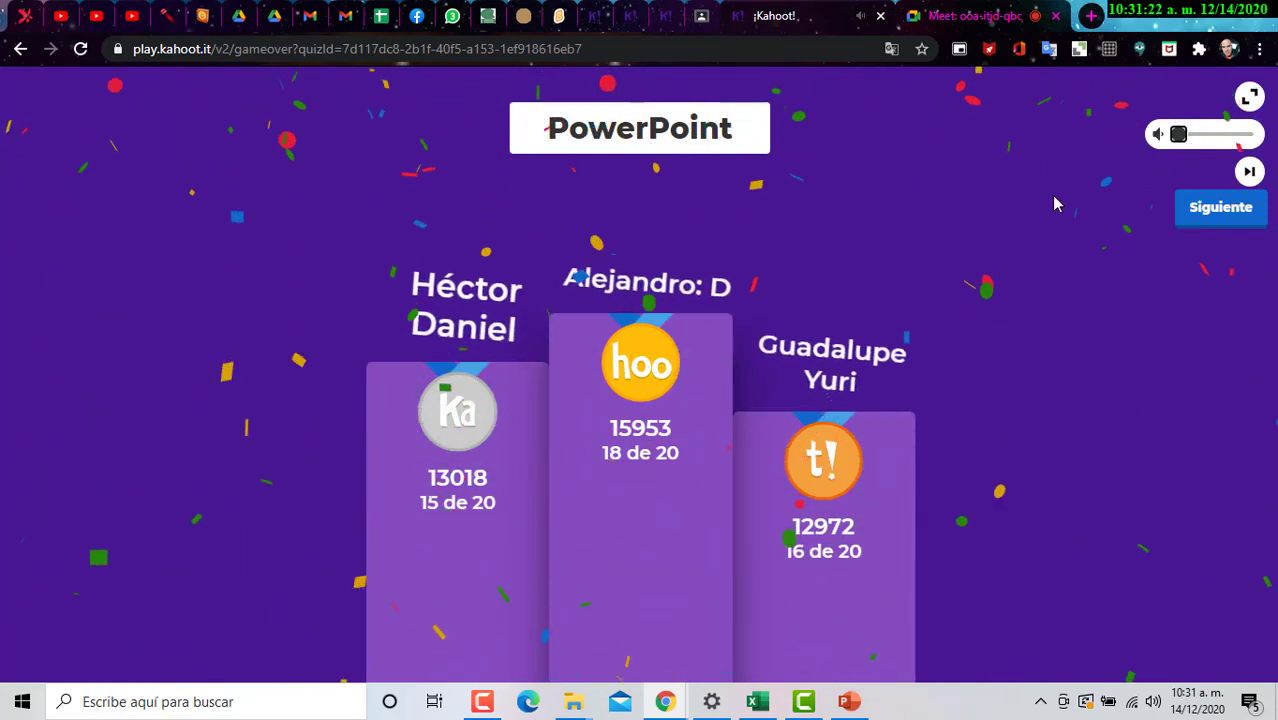
Step: Switch to the CONTROL_DE_ASISTENCIA_102 workbook in Excel and award one thumbs-up to the third-place student in cell W37
key(alt+Tab)
key(alt+Tab)
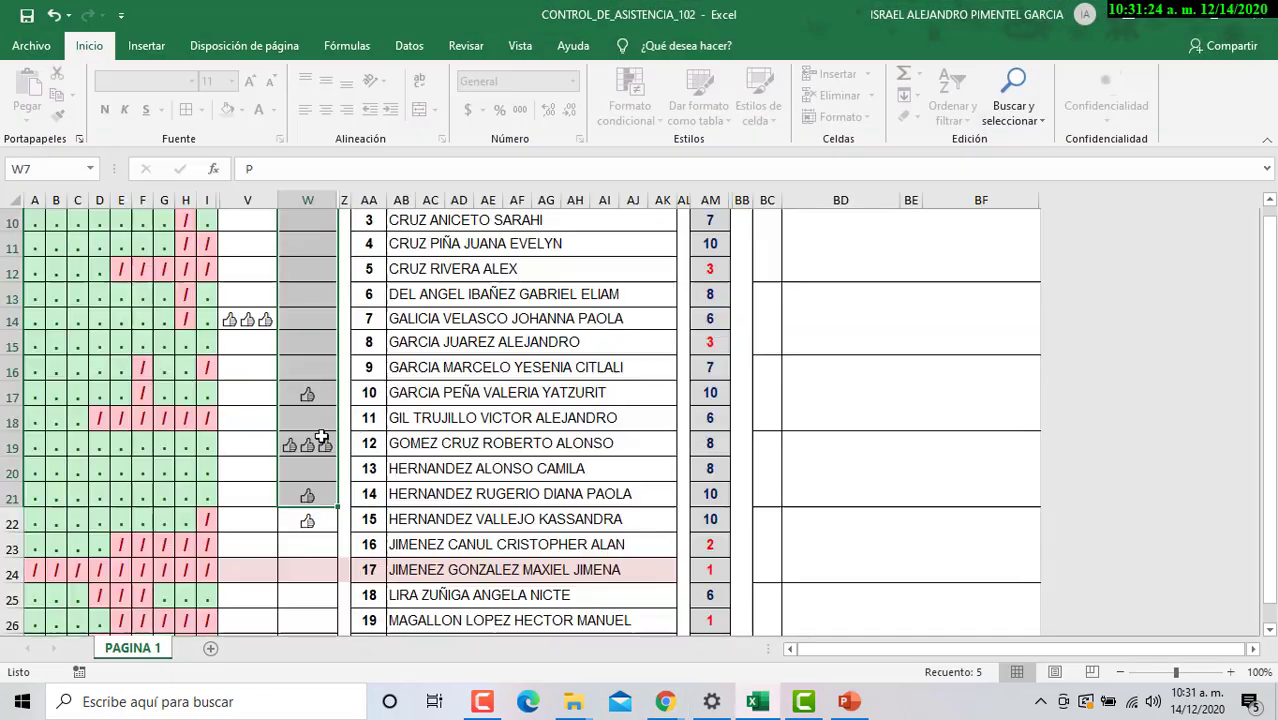
click(402, 418)
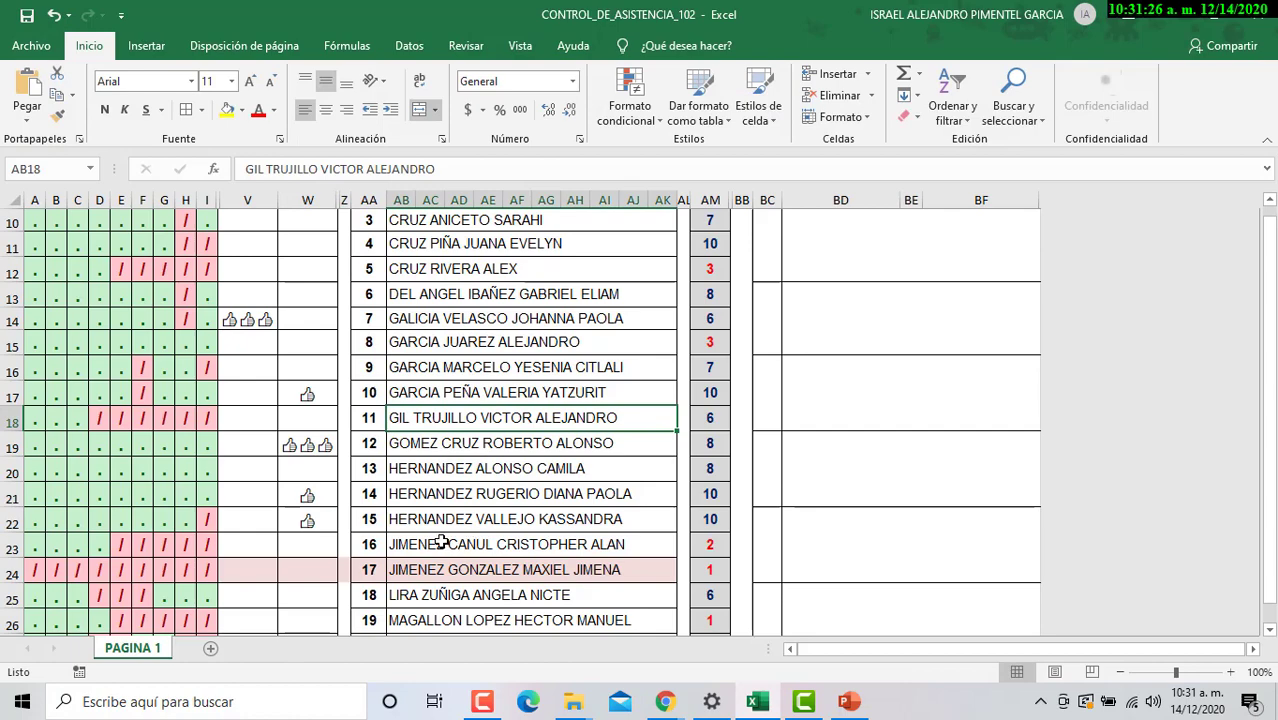
scroll(441, 543, down, 4)
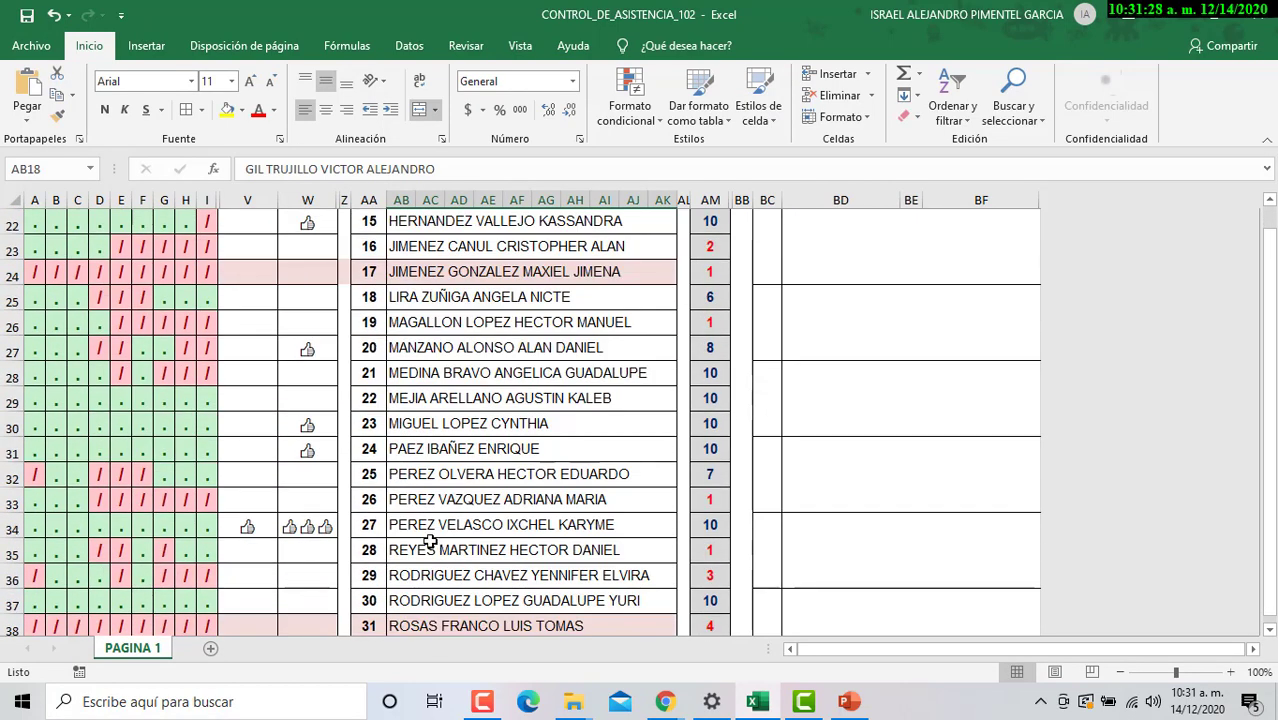
click(423, 575)
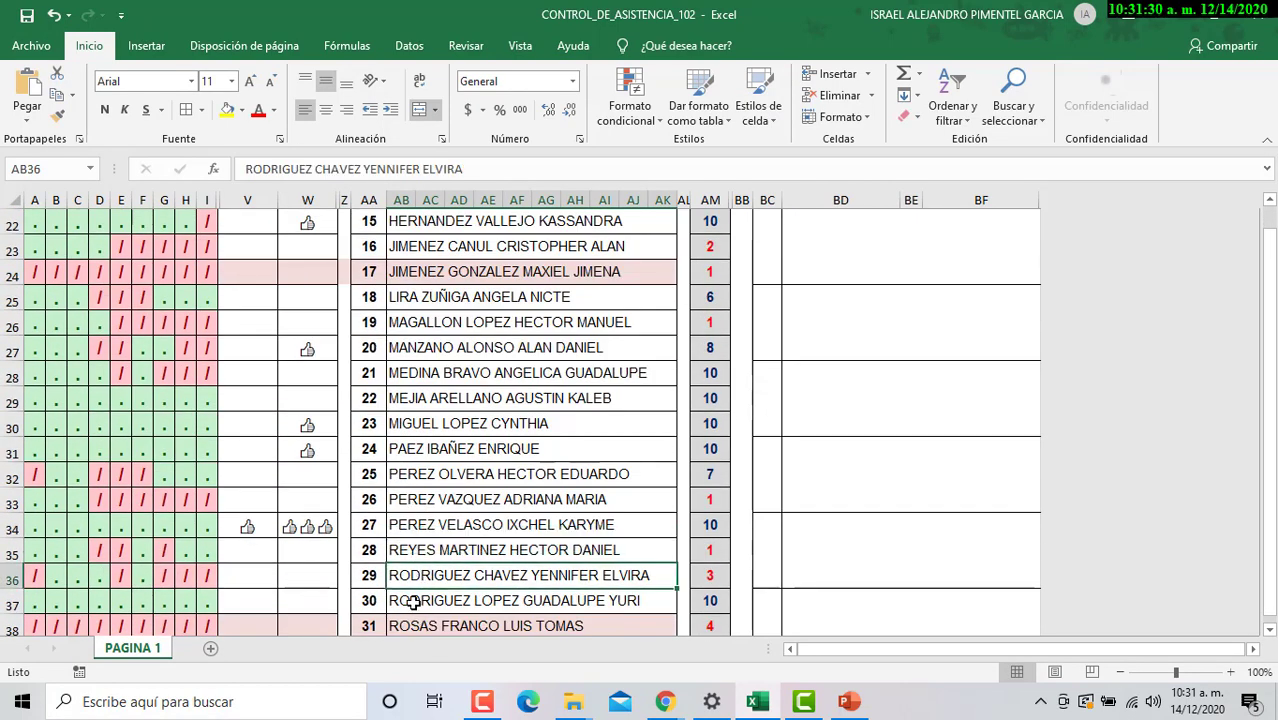
click(307, 603)
click(345, 604)
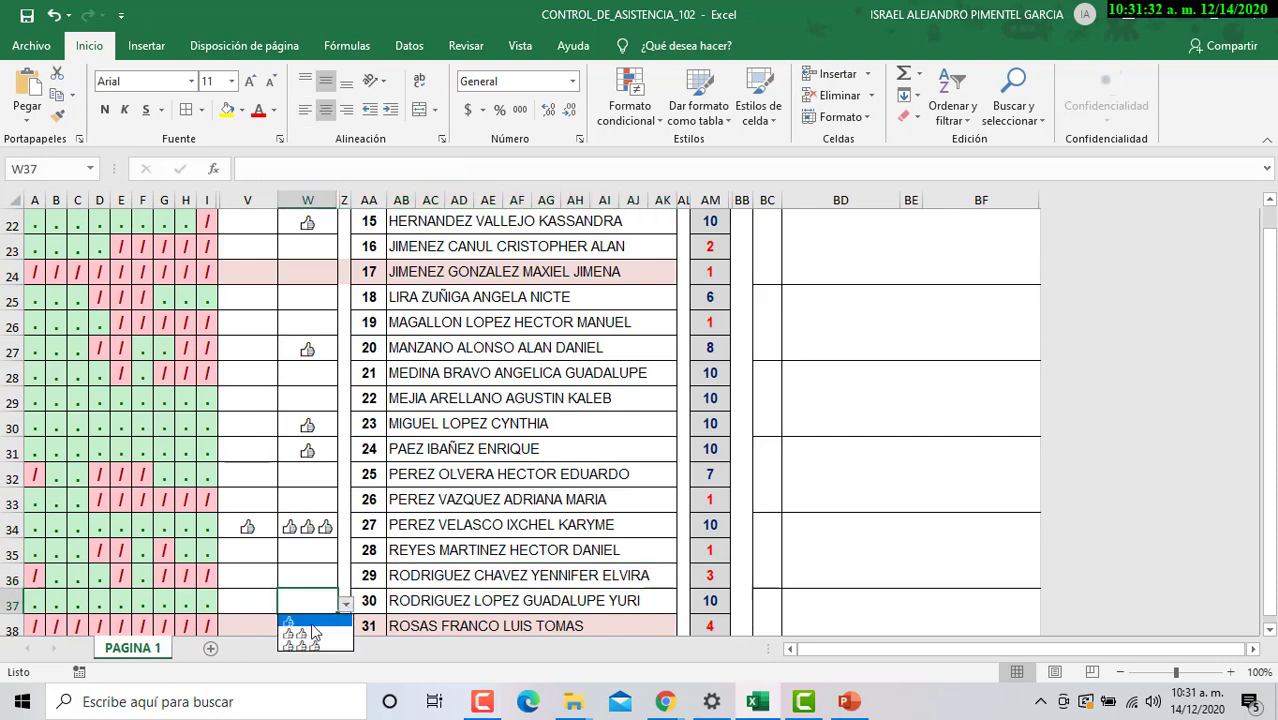
click(313, 624)
Step: Check the Kahoot podium again and award one thumbs-up to the second-place student in cell W35 of the attendance workbook
key(alt+Tab)
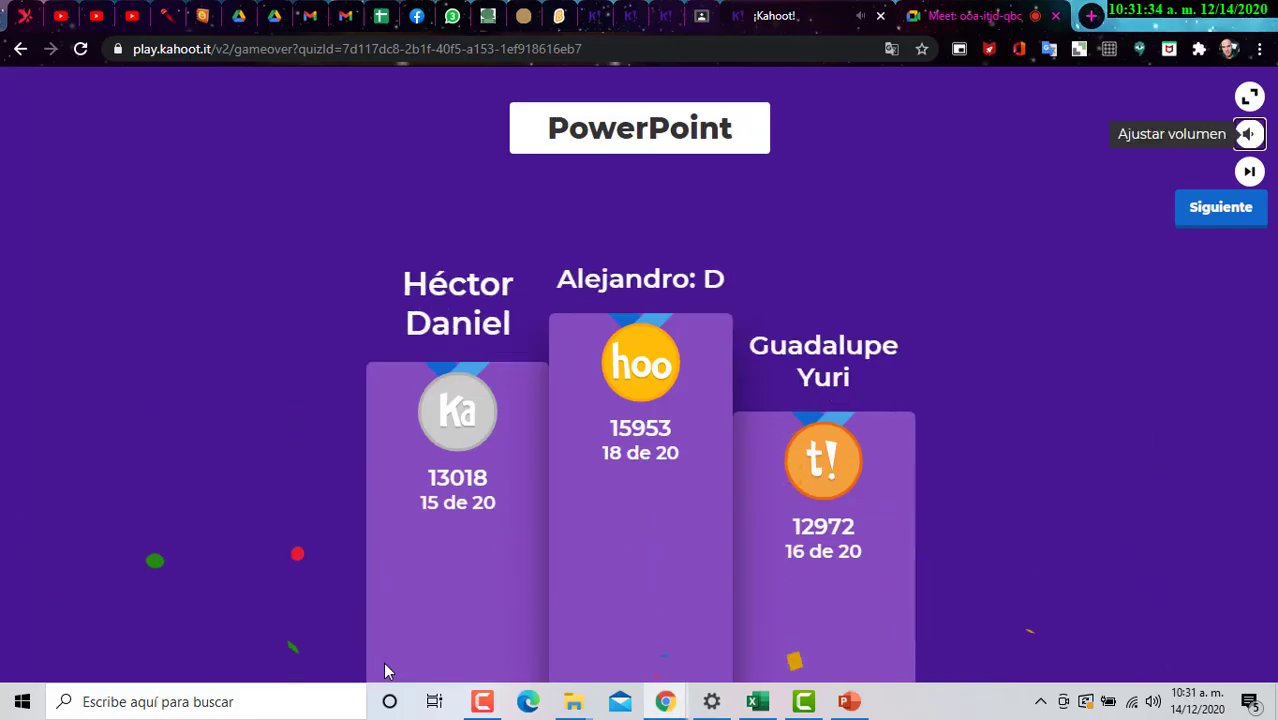
key(alt+Tab)
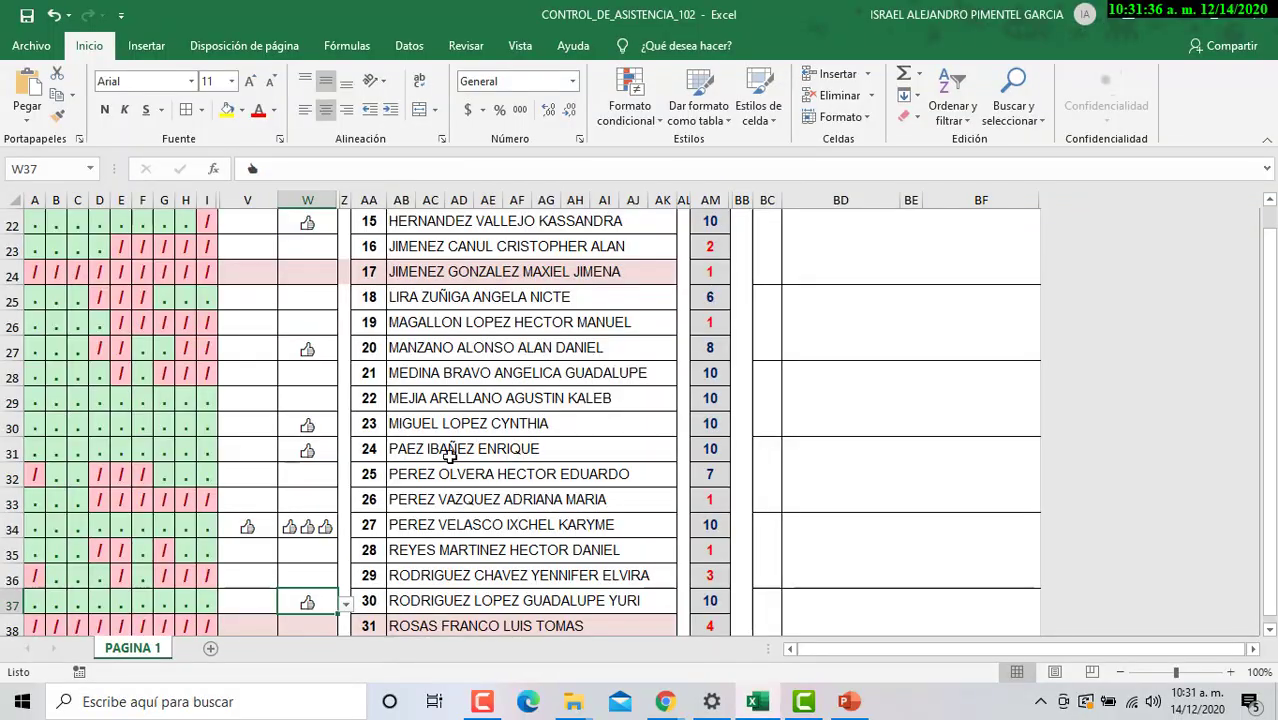
scroll(445, 451, up, 2)
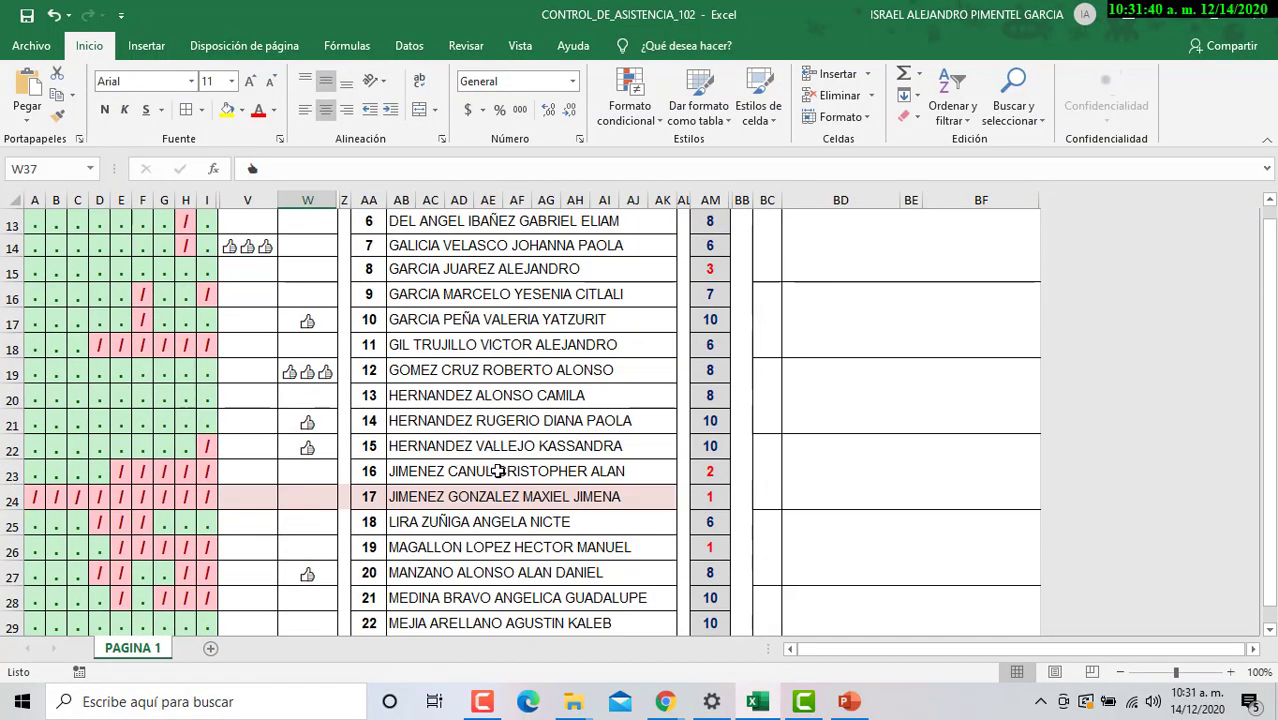
scroll(497, 471, up, 1)
scroll(497, 471, down, 4)
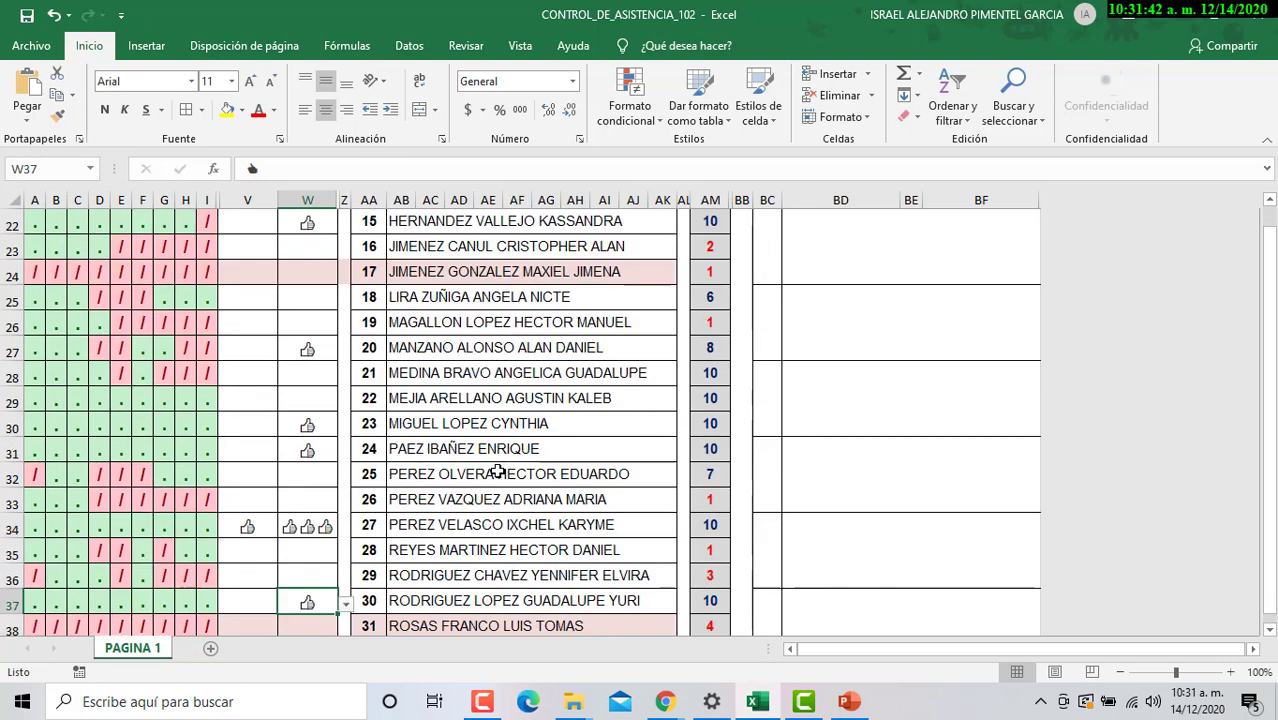
scroll(497, 471, down, 1)
click(460, 478)
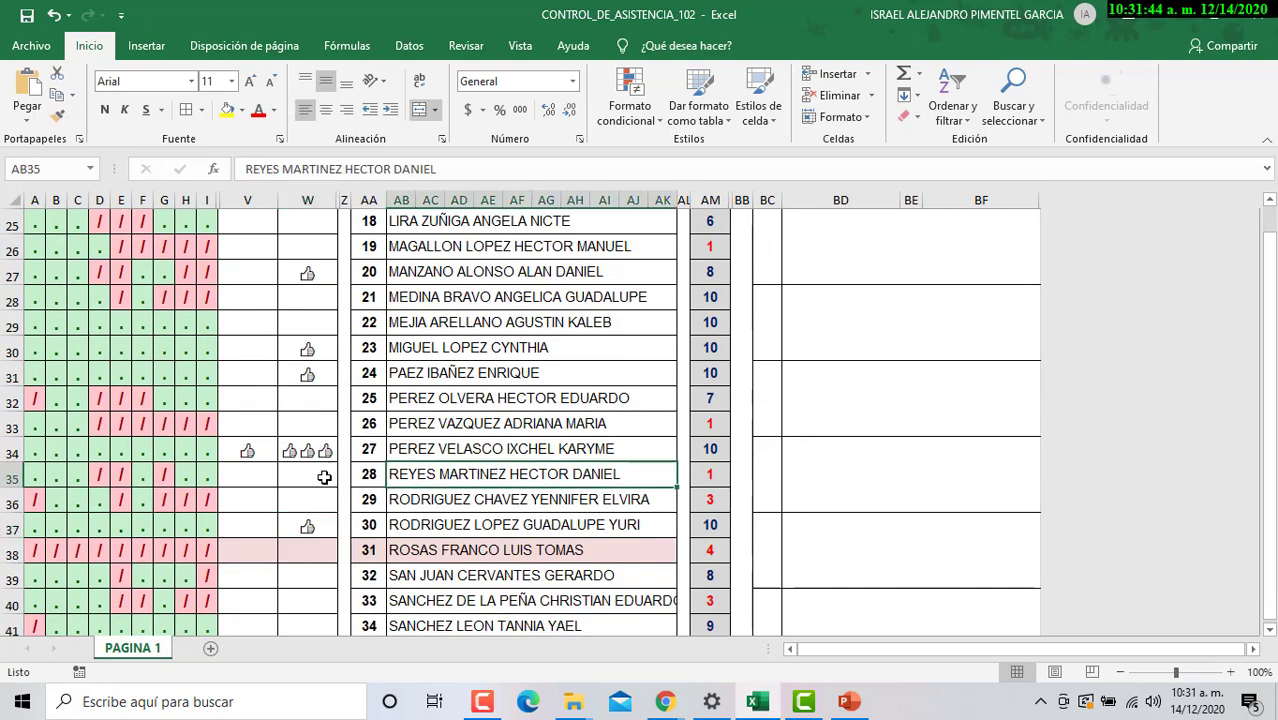
click(320, 476)
click(346, 478)
click(300, 494)
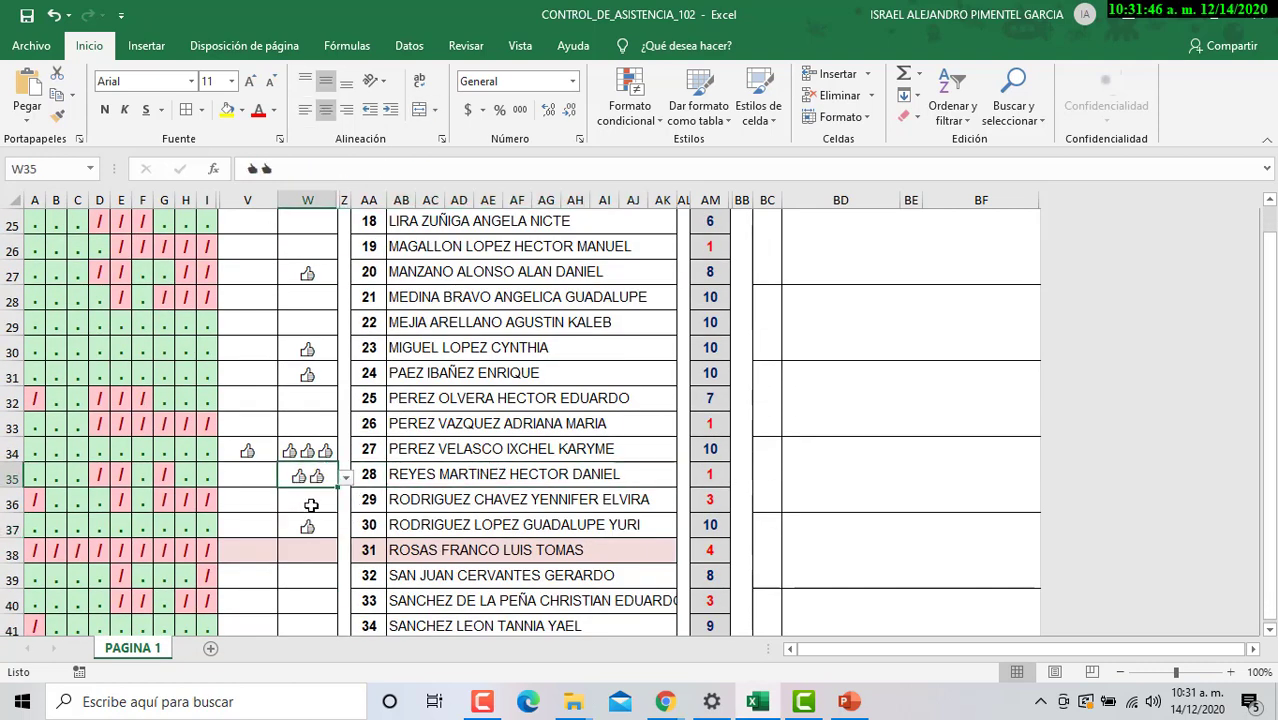
click(346, 478)
click(300, 494)
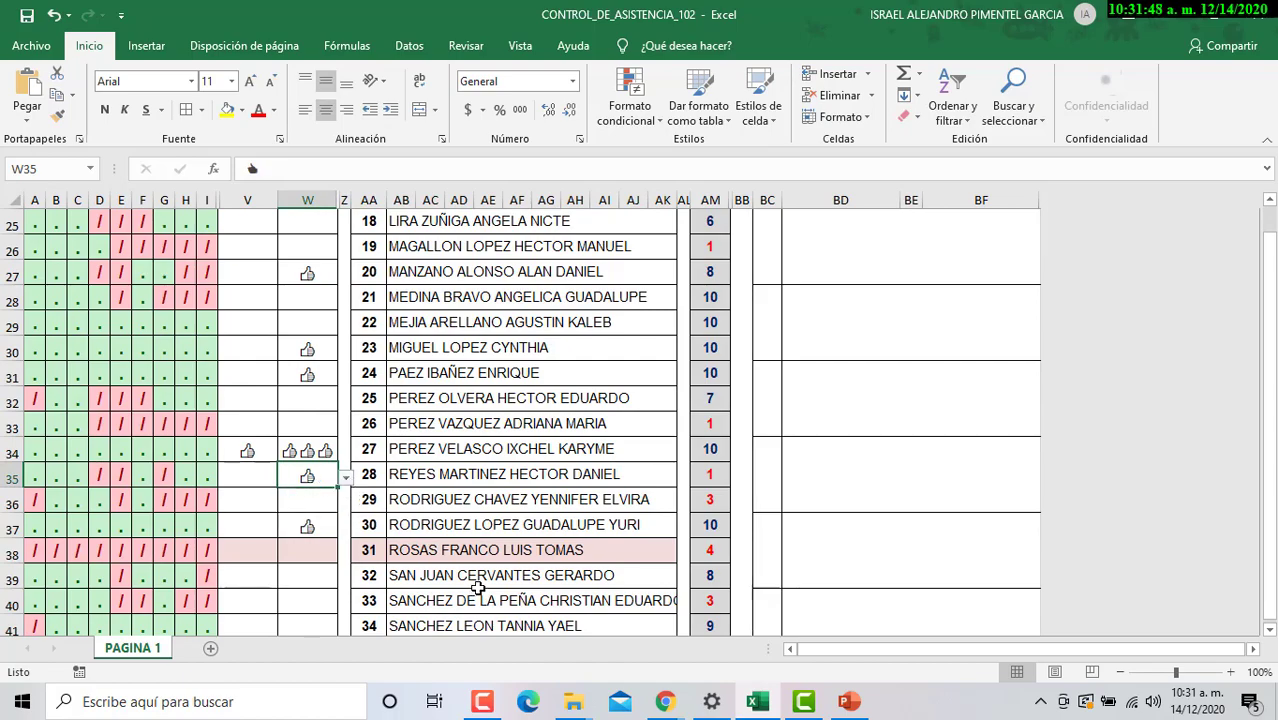
Step: Check the Kahoot podium again and award one thumbs-up to the first-place student in cell W15 of the attendance workbook
key(alt+Tab)
key(alt+Tab)
scroll(537, 395, up, 4)
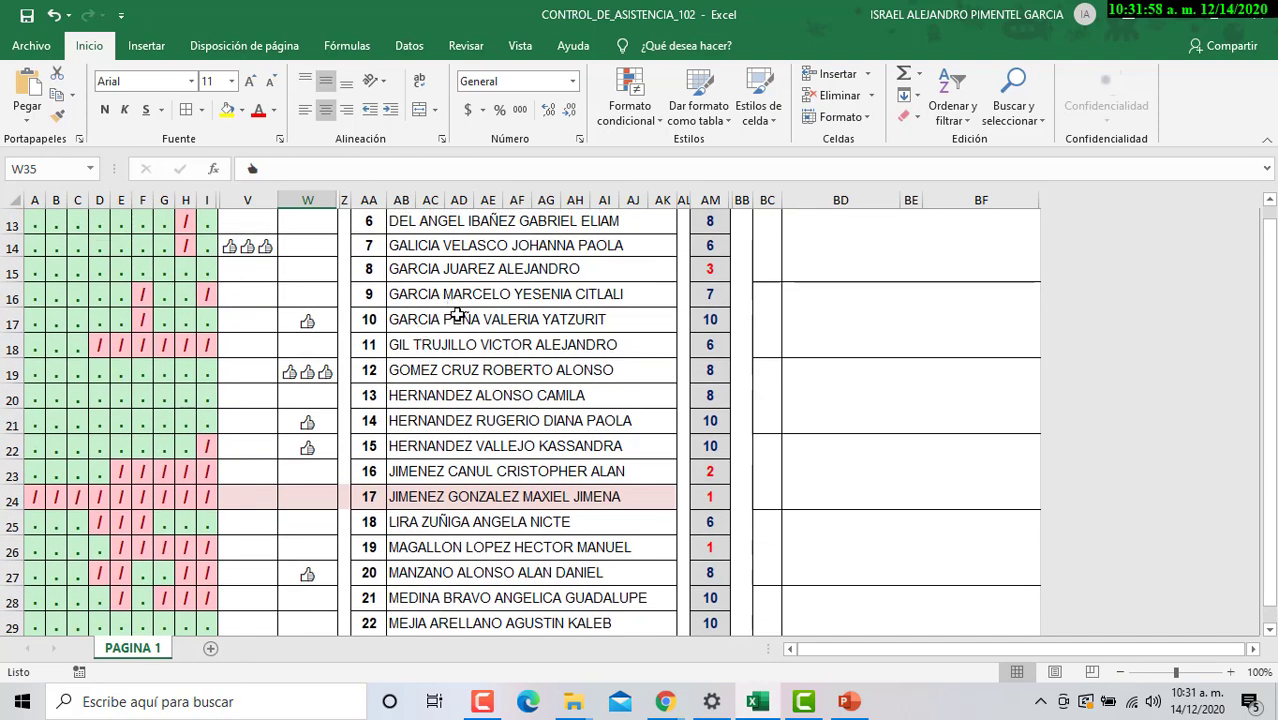
click(456, 270)
click(315, 273)
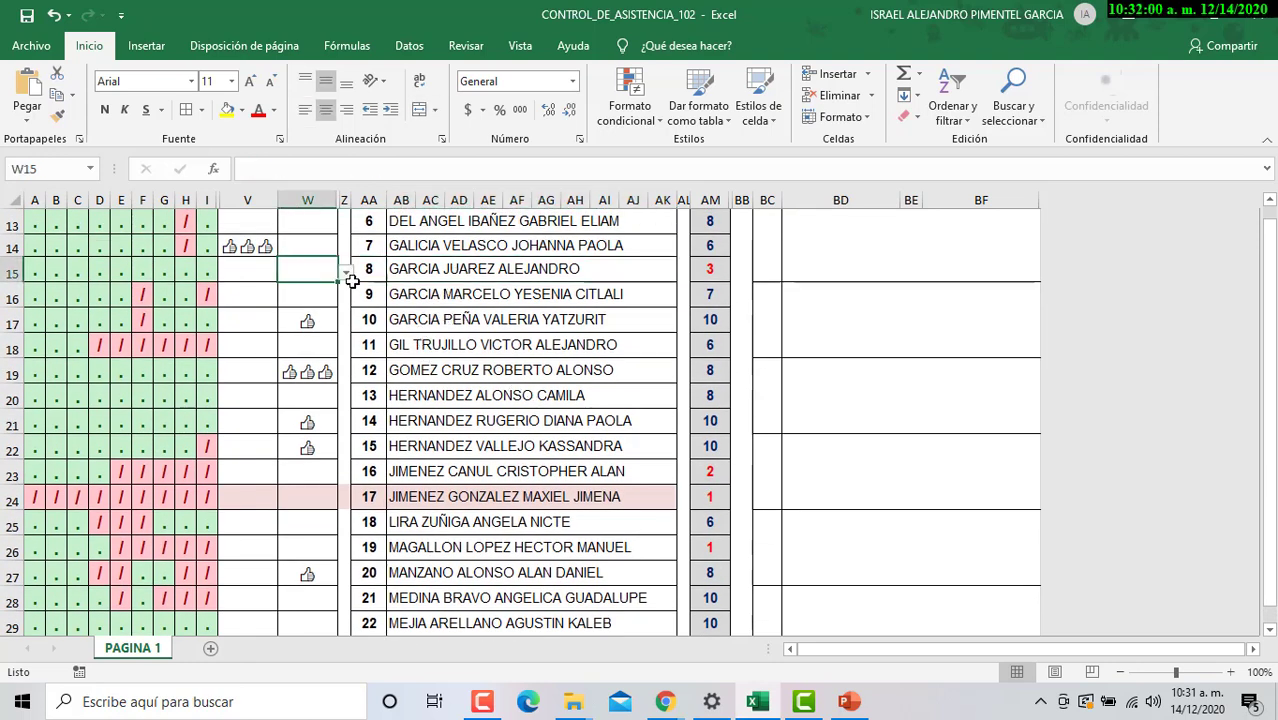
click(346, 273)
click(305, 287)
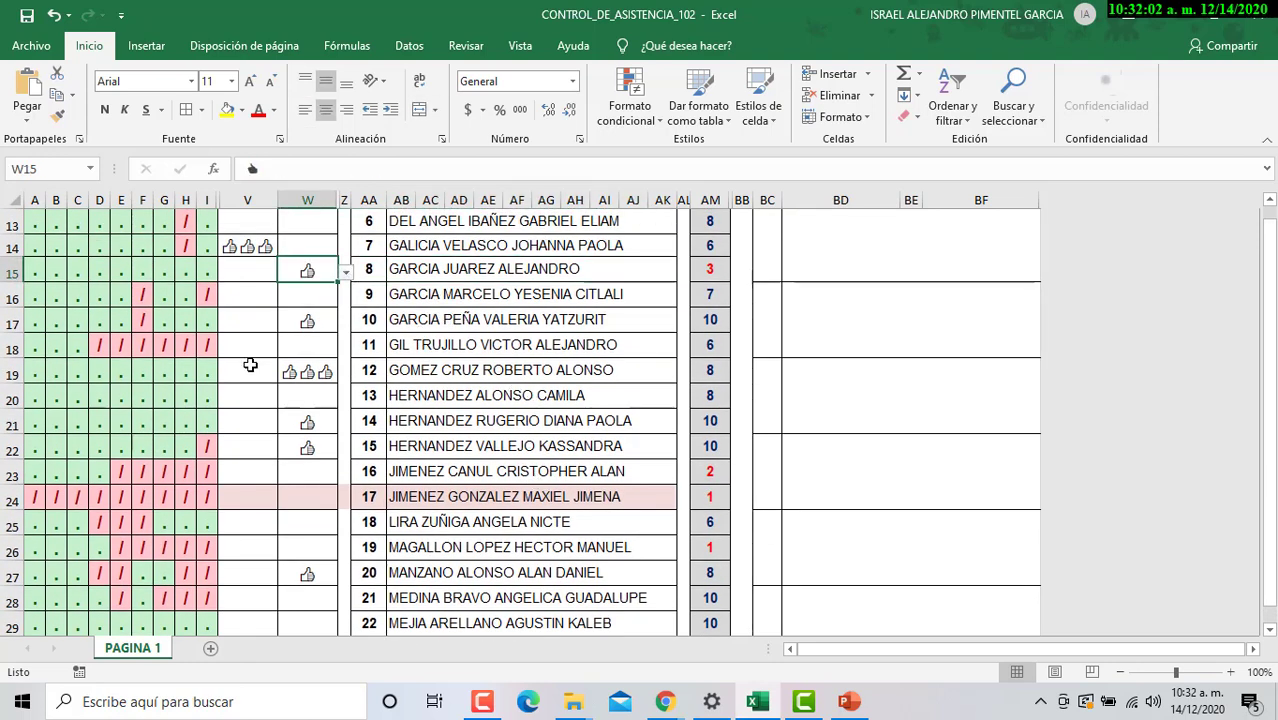
Step: Review the thumbs-up rewards recorded in columns V and W of the attendance list, including cells V14, W19 and W15
scroll(288, 374, down, 9)
scroll(290, 375, up, 9)
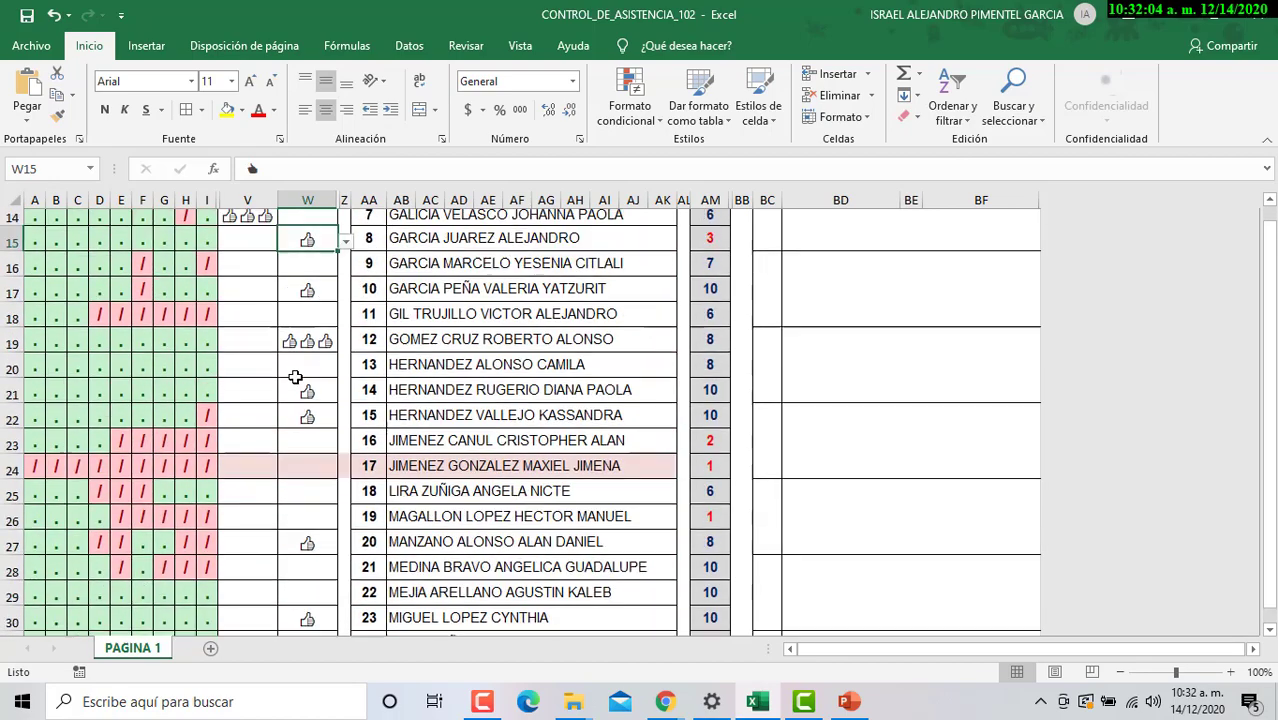
scroll(295, 376, up, 2)
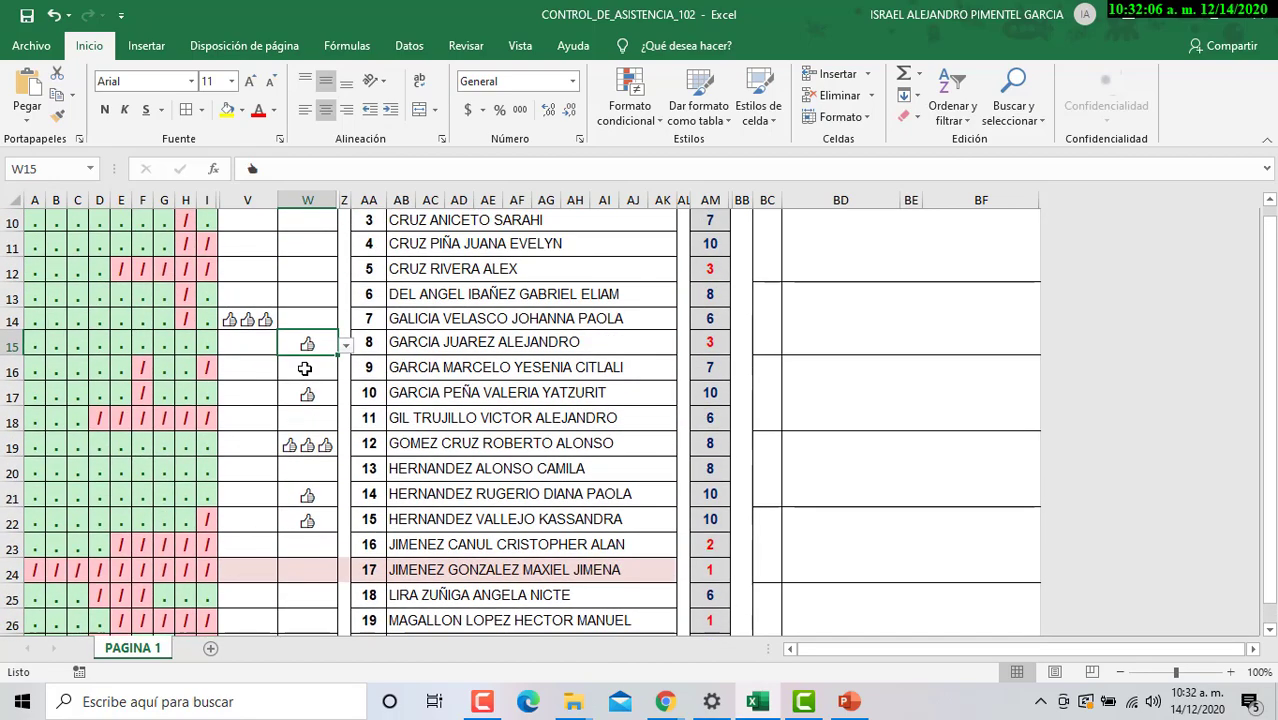
click(265, 325)
click(312, 442)
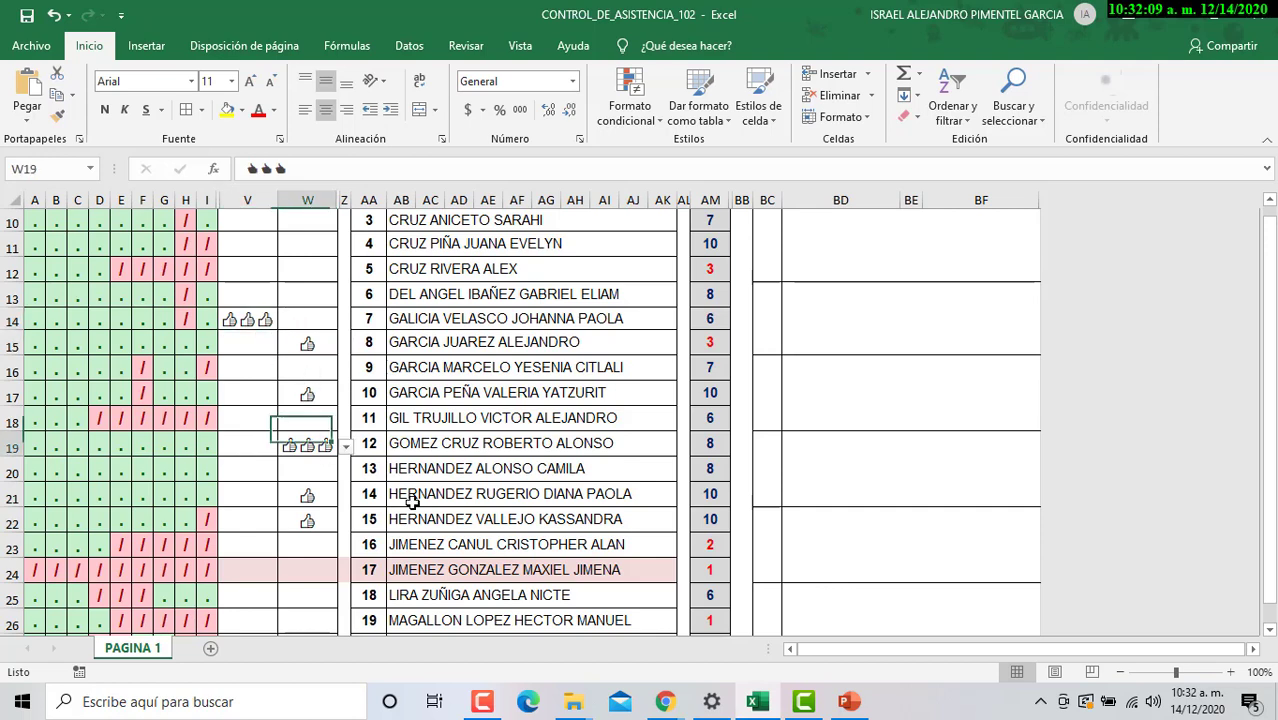
click(324, 346)
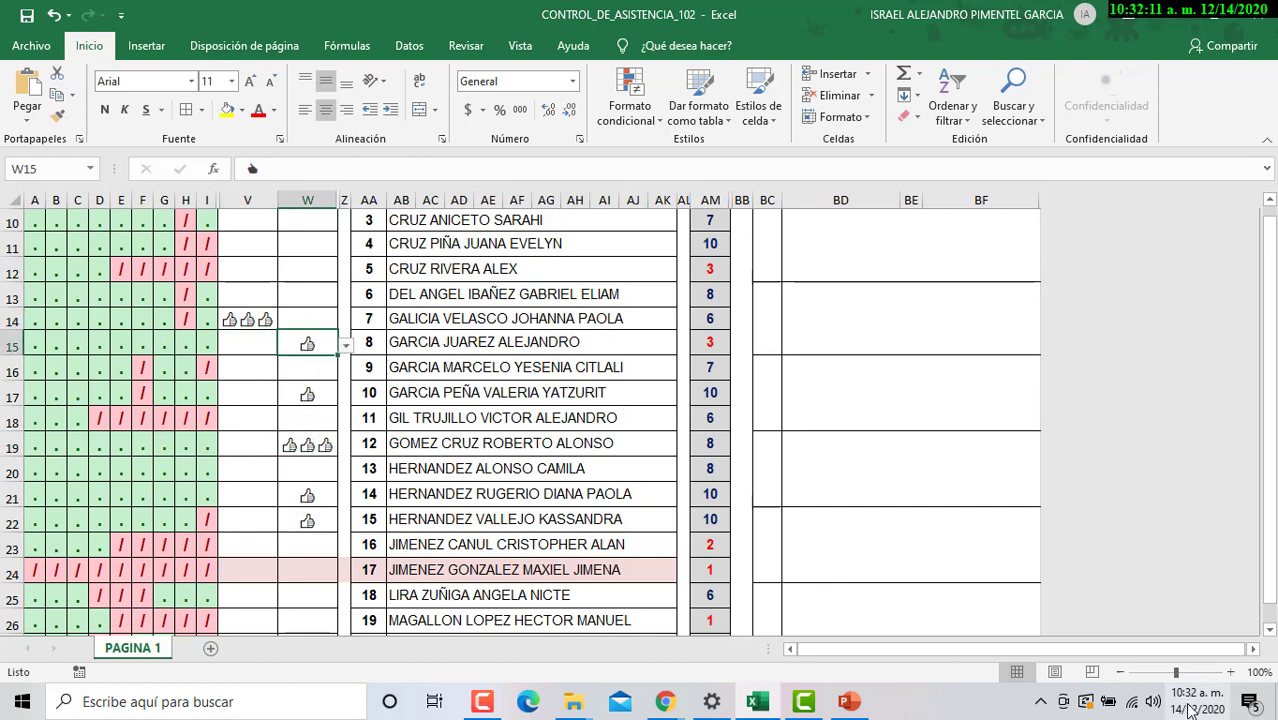
Step: Minimize the attendance workbook and close the Kahoot podium page in Chrome, confirming leaving the site
click(1185, 12)
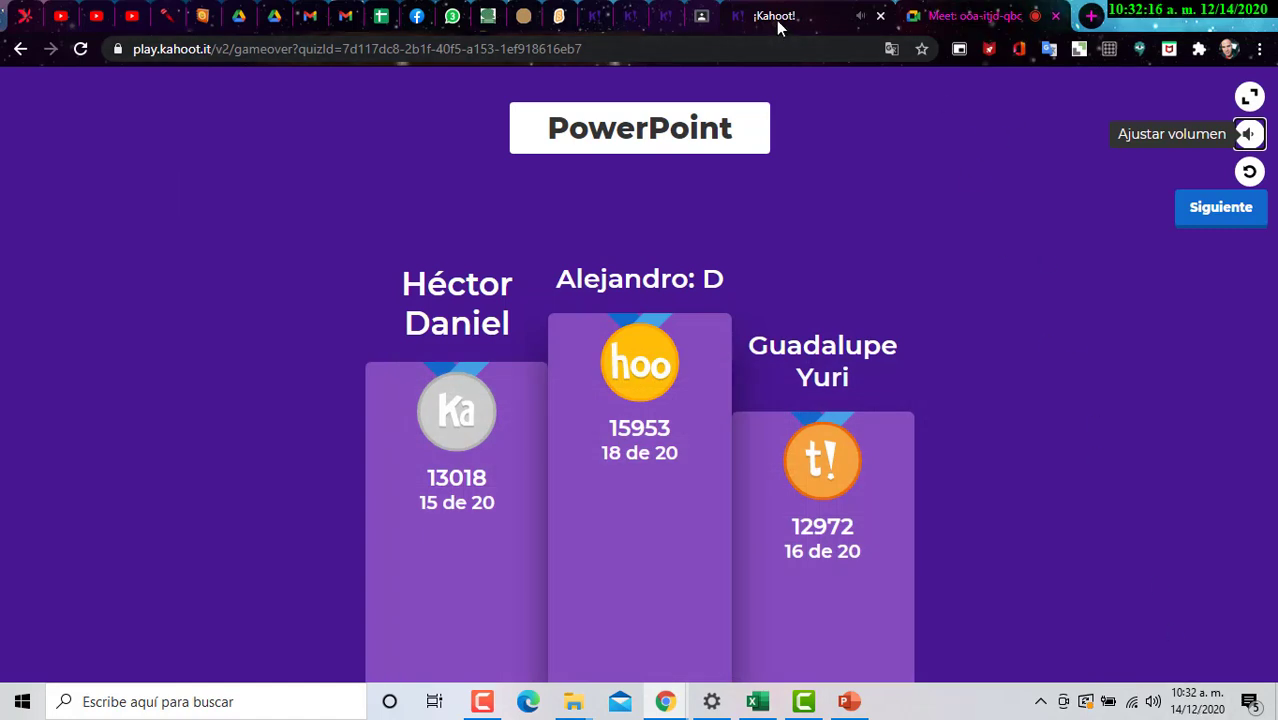
click(880, 16)
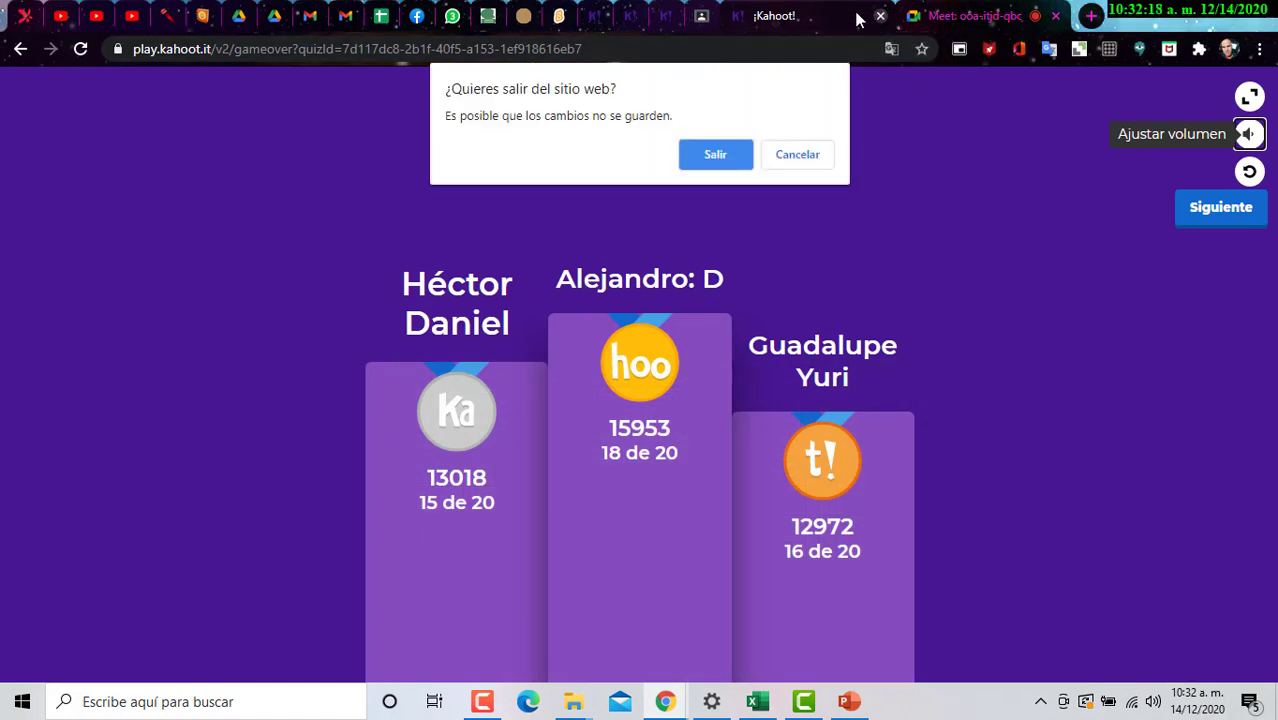
click(731, 152)
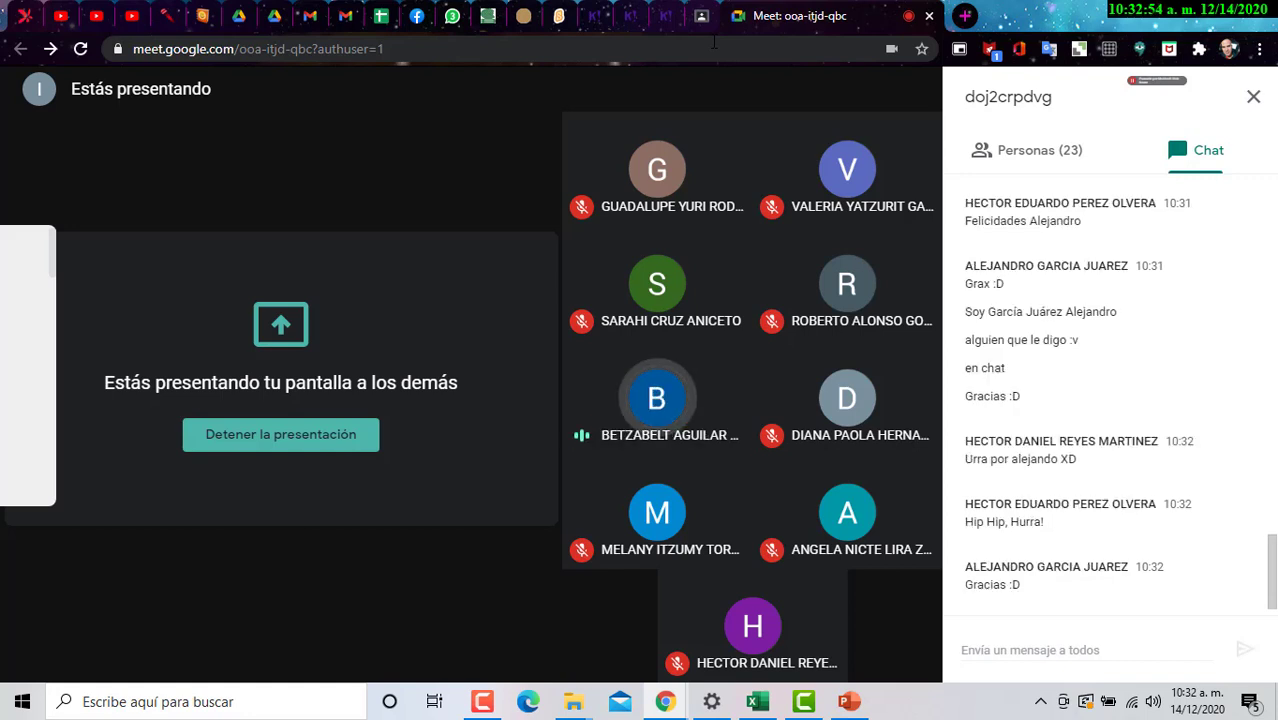
Step: Switch to PowerPoint and close Presentación1 without saving it, and bring up the screen recorder's controls
click(849, 701)
click(1266, 16)
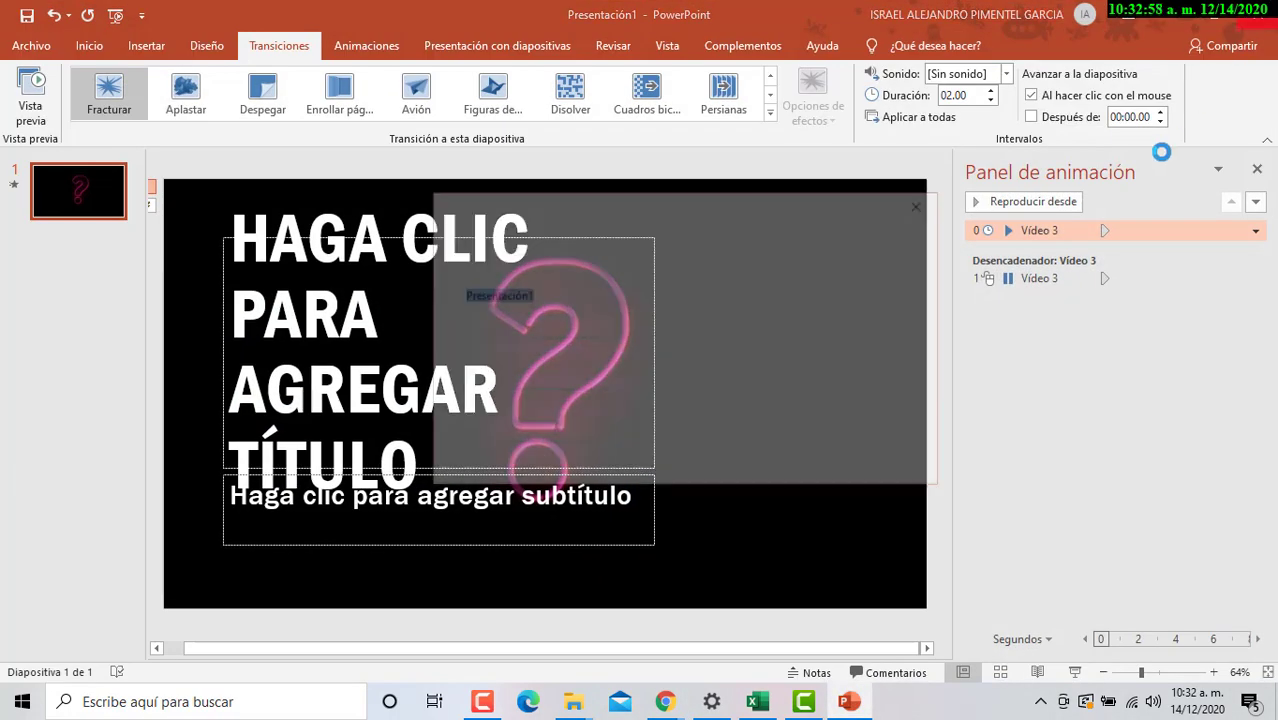
click(801, 450)
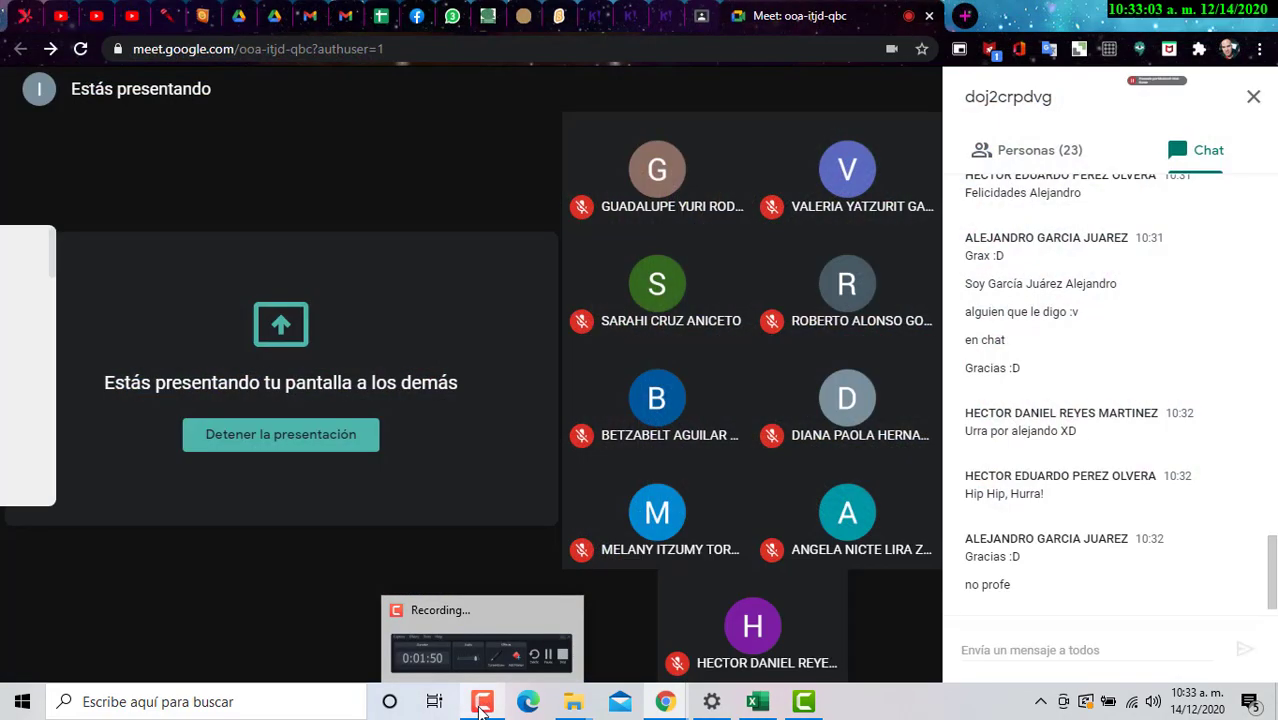
click(470, 640)
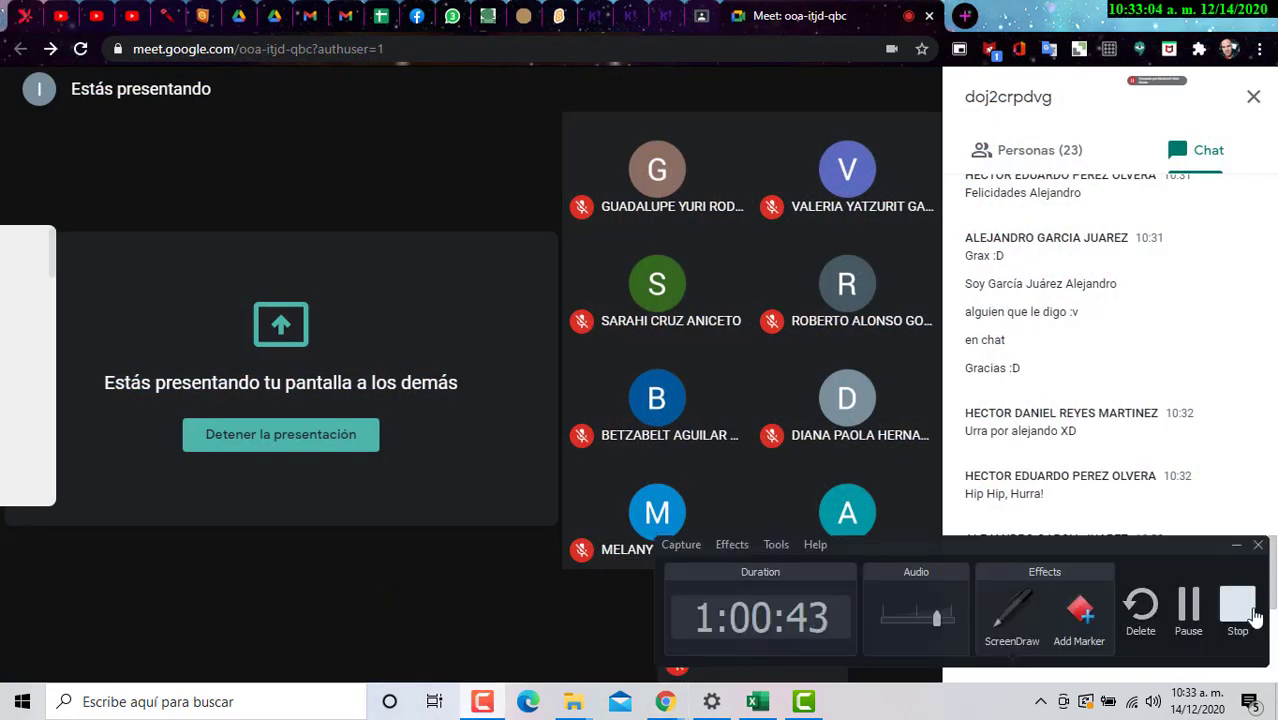